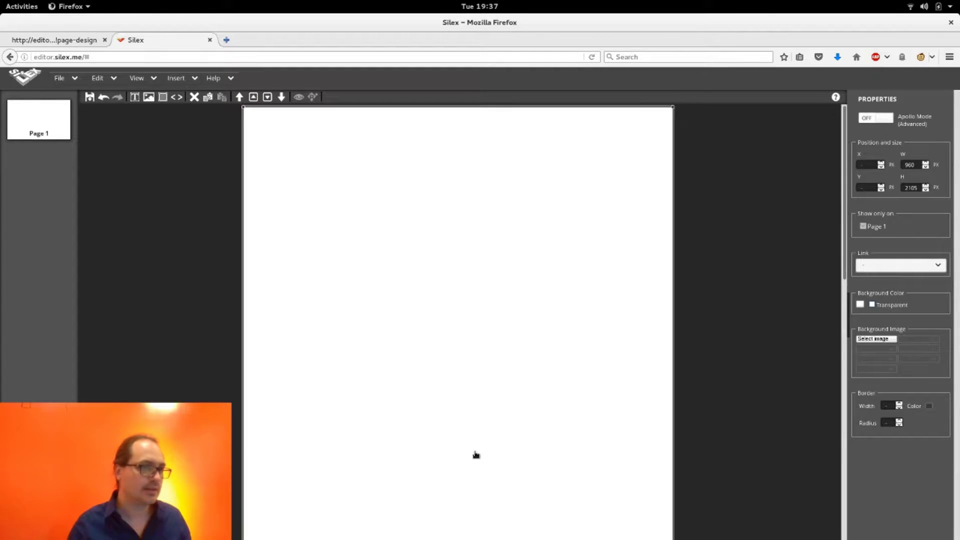
# Check the reference page, set the background color of the page body outside the content area to #ffffff, and select the content area.
pyautogui.hotkey('ctrl', 'pageup')
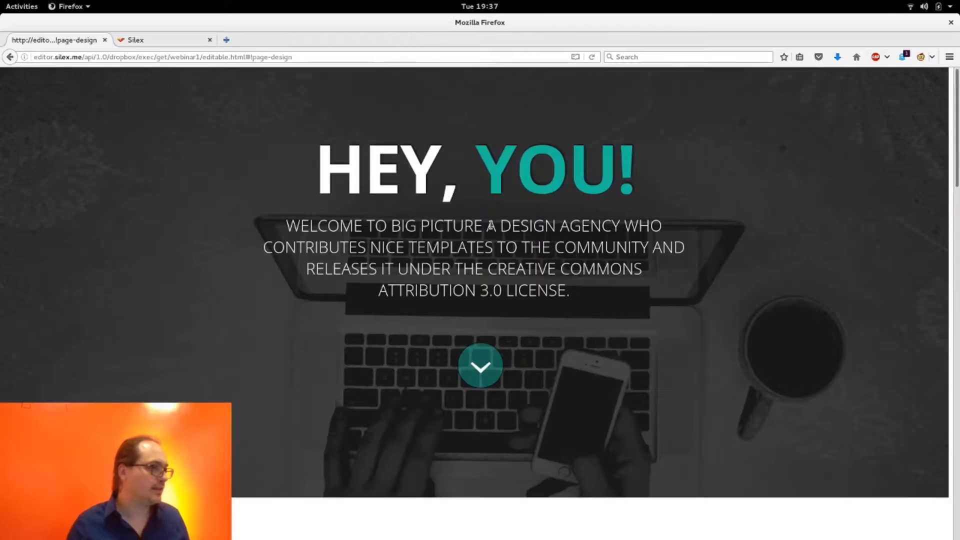
pyautogui.scroll(-10, 330, 315)
pyautogui.scroll(9, 330, 315)
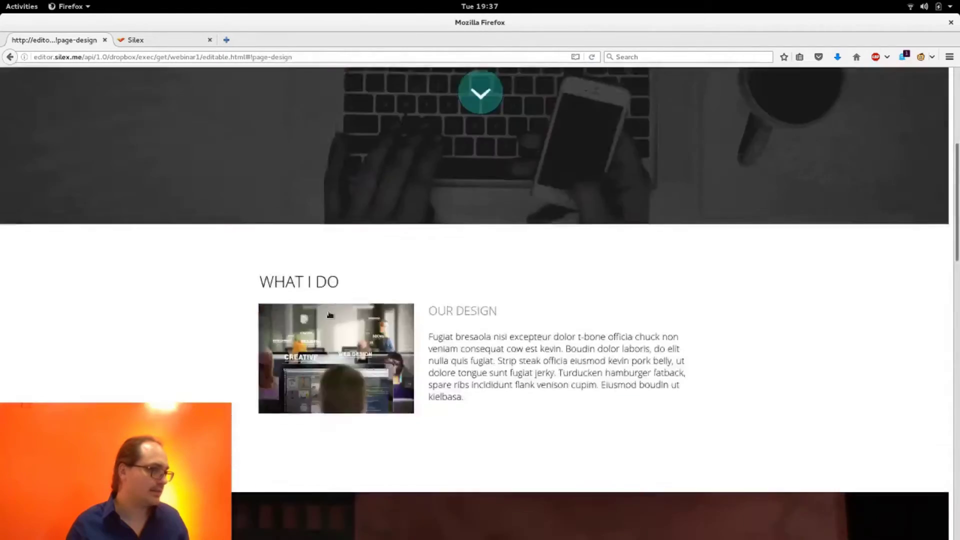
pyautogui.hotkey('ctrl', 'pagedown')
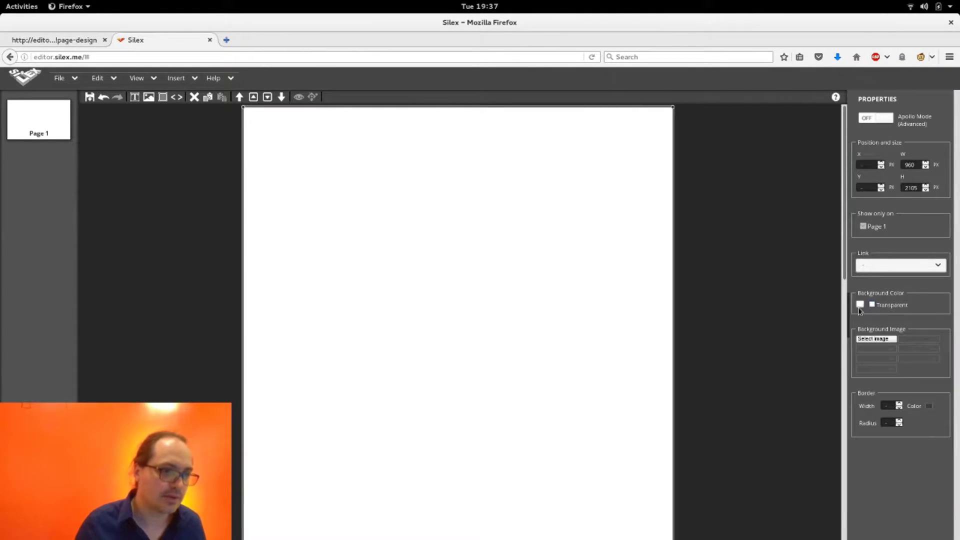
pyautogui.click(745, 325)
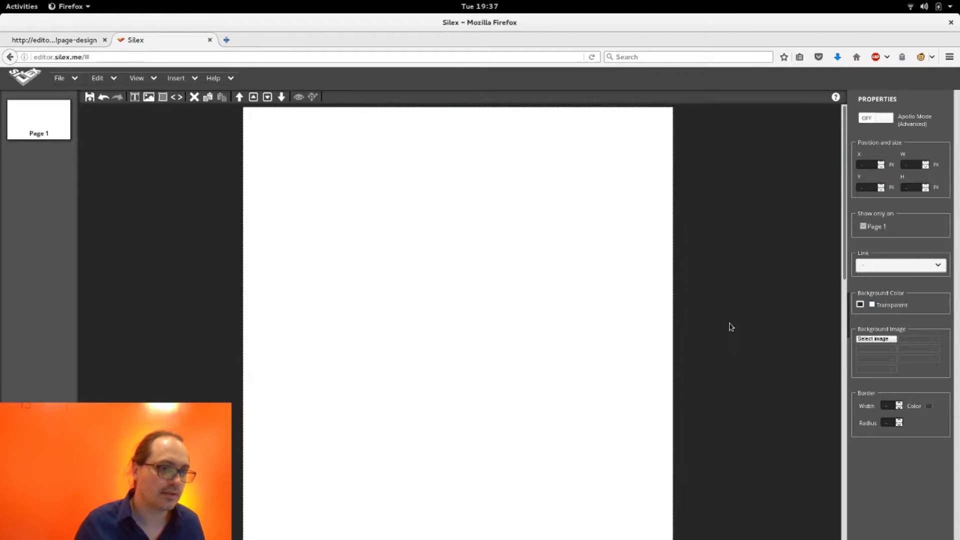
pyautogui.click(860, 305)
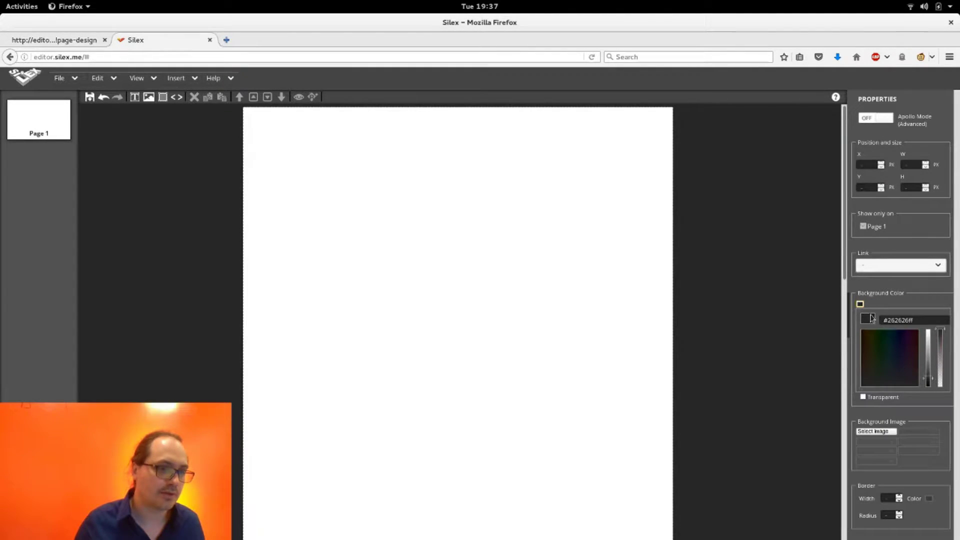
pyautogui.click(929, 335)
pyautogui.moveTo(929, 335); pyautogui.dragTo(929, 329)
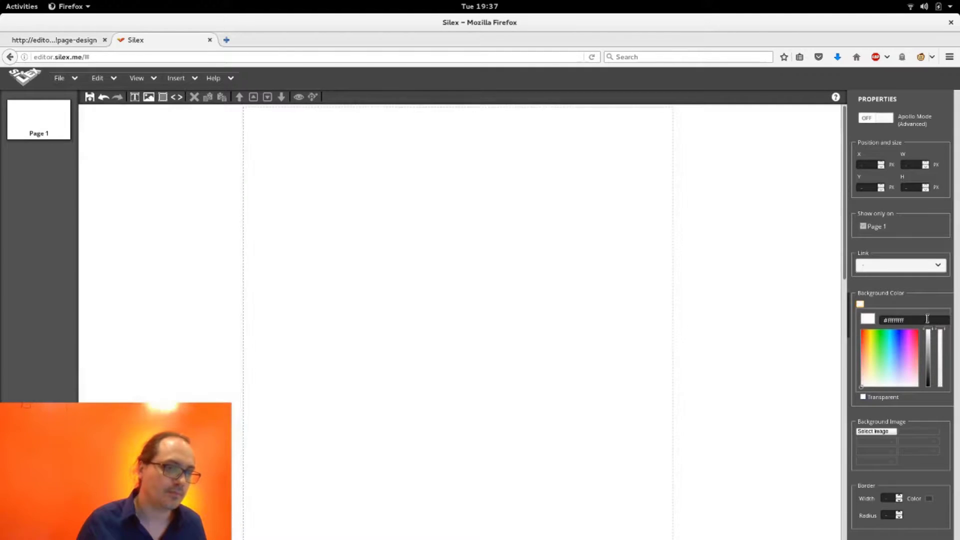
pyautogui.click(611, 317)
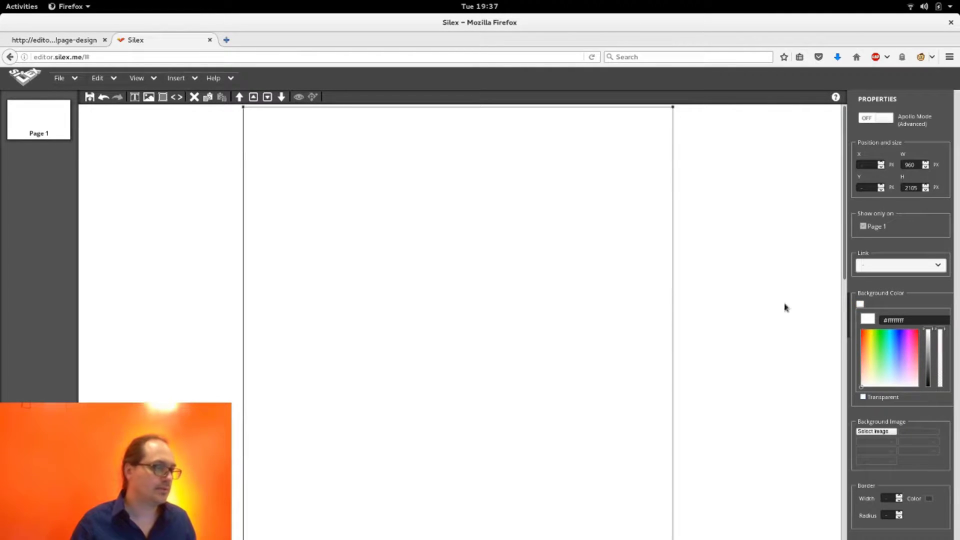
pyautogui.click(512, 314)
pyautogui.click(512, 314)
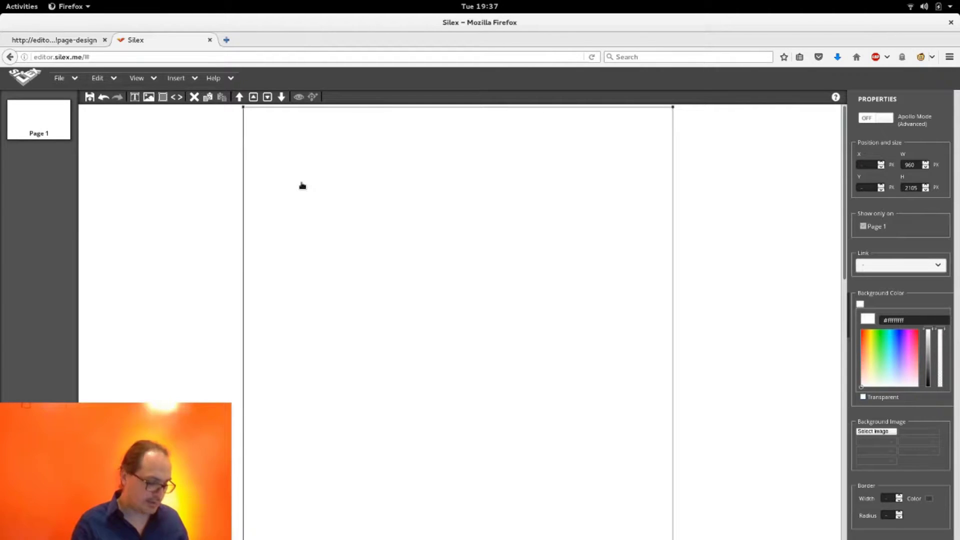
# Add a text box to the page and enlarge it to about 749 × 302 px.
pyautogui.click(135, 97)
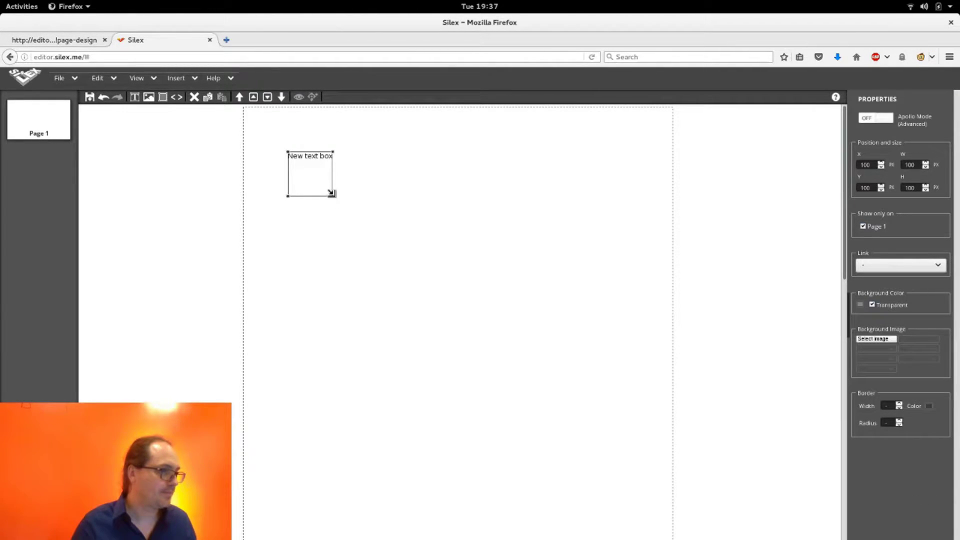
pyautogui.moveTo(331, 194); pyautogui.dragTo(622, 284)
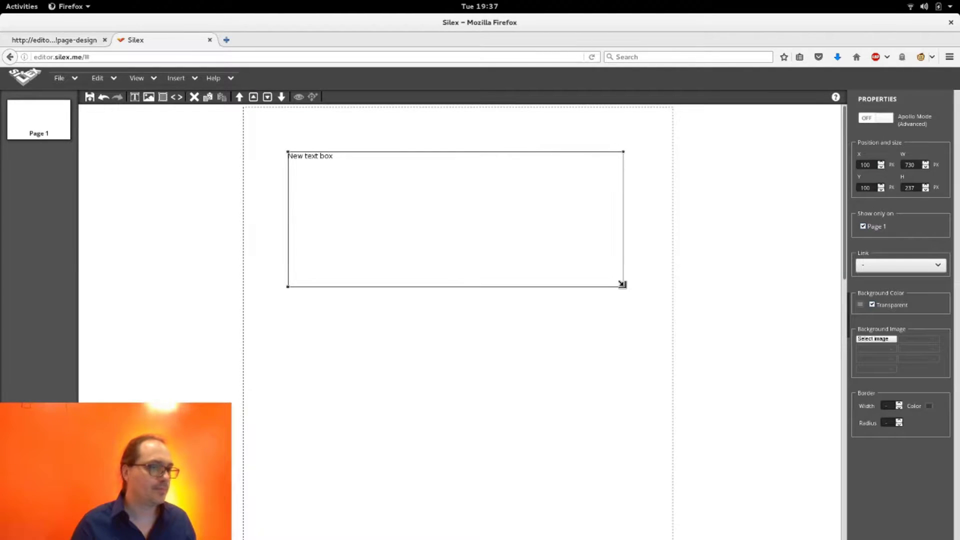
# Replace the text box's placeholder with "Hey, You!" and directly below it the paragraph "Welcome to Big Picture a design agency who … Creative Commons Attribution 3.0 license.".
pyautogui.hotkey('alt', 'Tab')
pyautogui.hotkey('alt', 'Tab')
pyautogui.hotkey('alt', 'Tab')
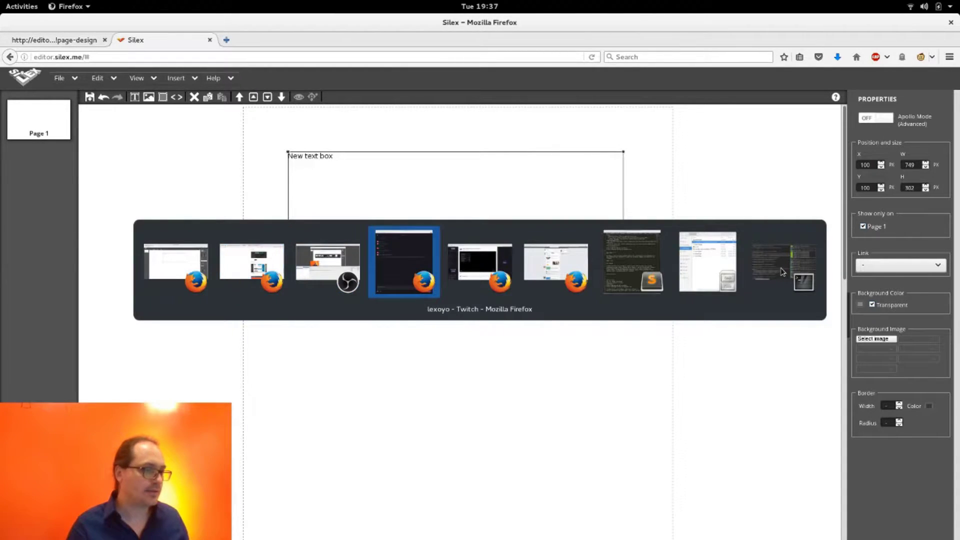
pyautogui.hotkey('alt', 'Tab')
pyautogui.hotkey('alt', 'Tab')
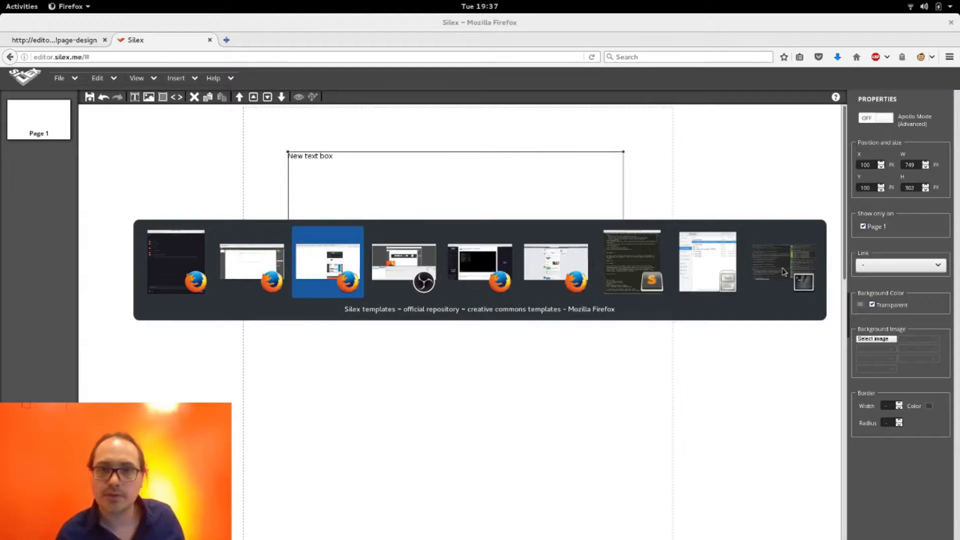
pyautogui.hotkey('alt', 'Tab')
pyautogui.hotkey('alt', 'Tab')
pyautogui.hotkey('alt', 'Tab')
pyautogui.hotkey('alt', 'Tab')
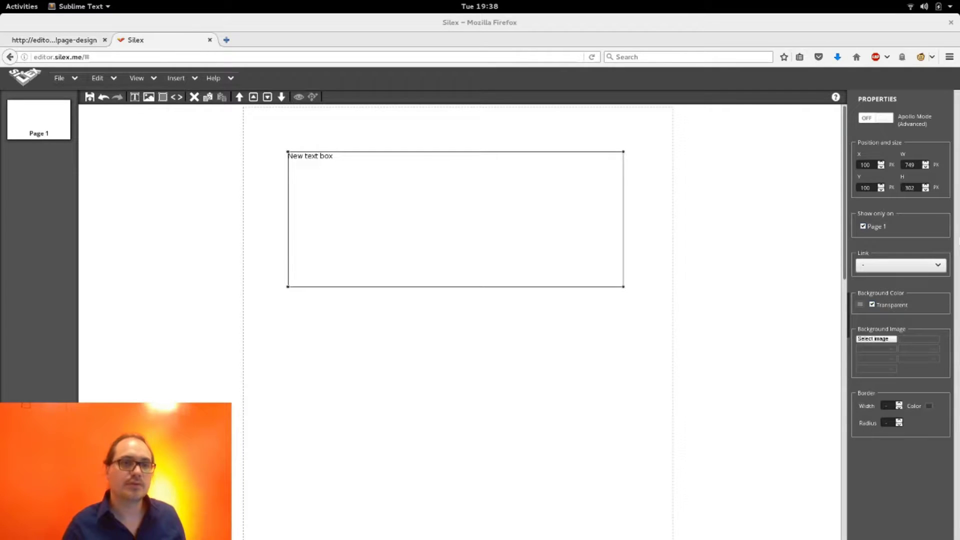
pyautogui.click(670, 167)
pyautogui.doubleClick(420, 240)
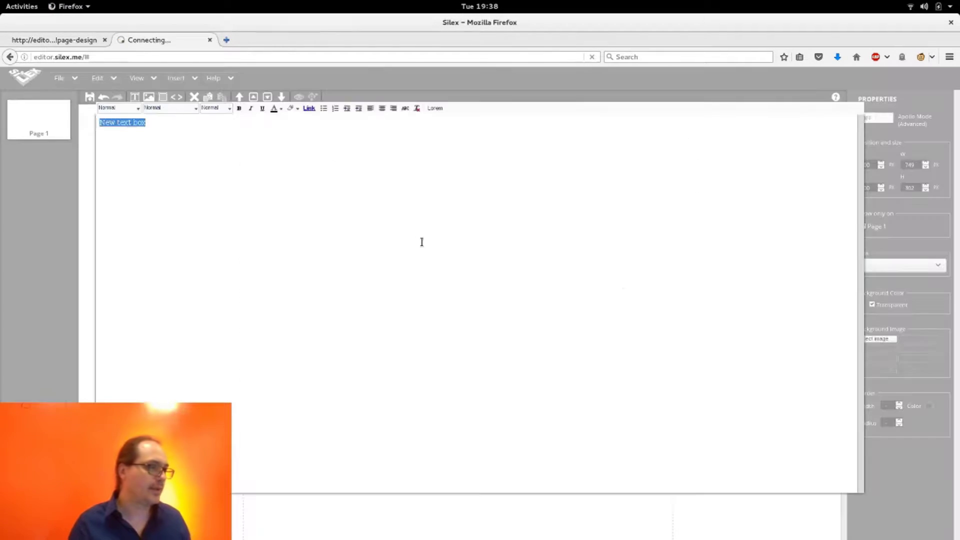
pyautogui.click(421, 242)
pyautogui.hotkey('ctrl', 'a')
pyautogui.write('Hey, You!  Welcome to Big Picture a design agency who contributes nice templates to the community and releases it under the Creative Commons Attribution 3.0 license.')
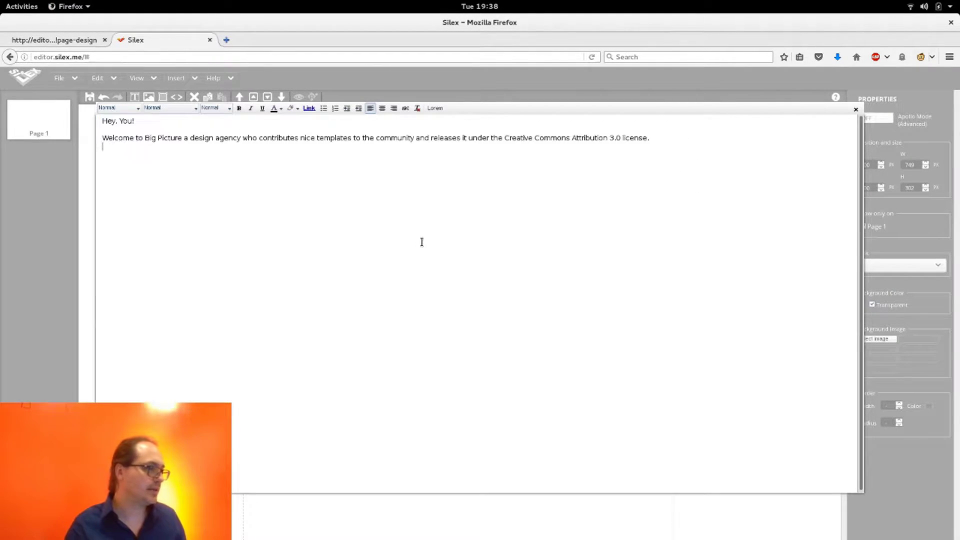
pyautogui.press('BackSpace')
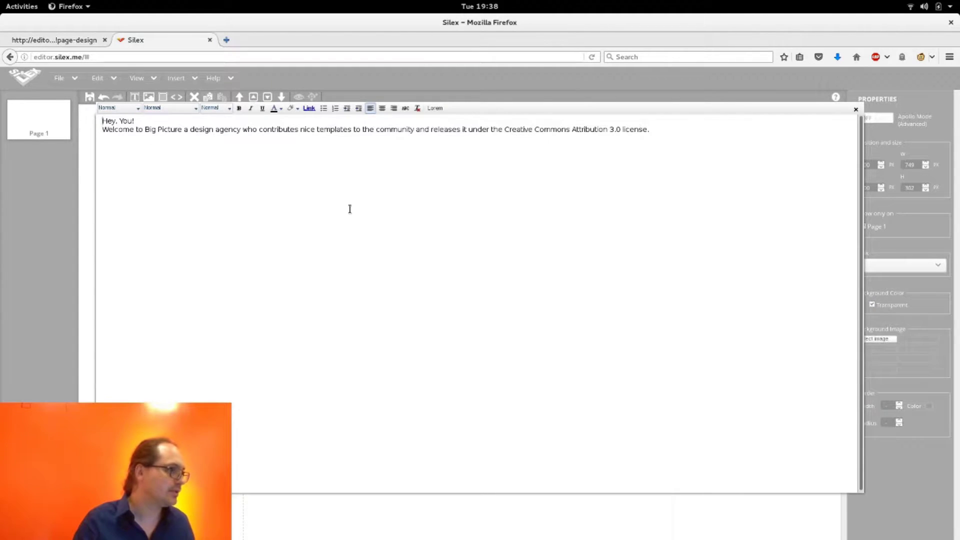
# Format "Hey, You!" as Heading 1, center both lines of the text box, and close the text editor.
pyautogui.click(125, 108)
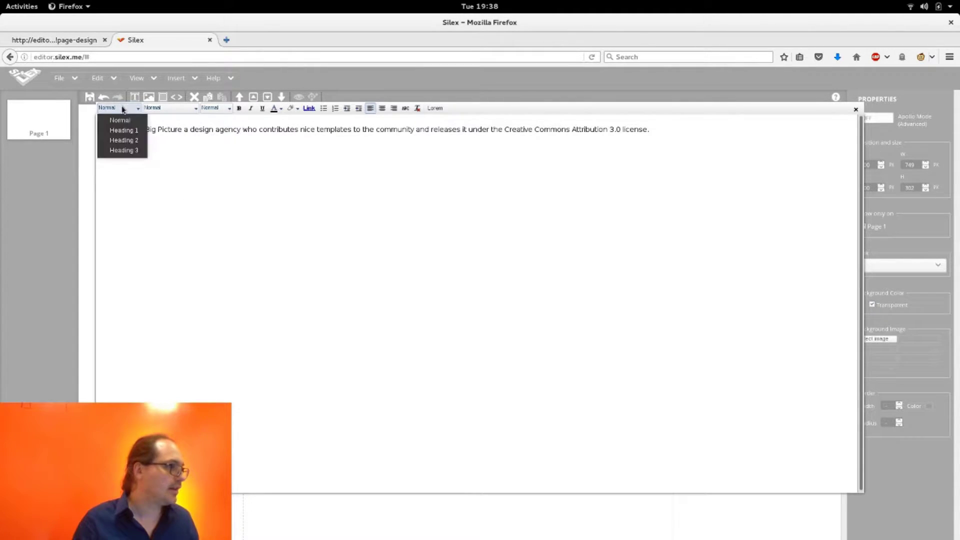
pyautogui.click(131, 133)
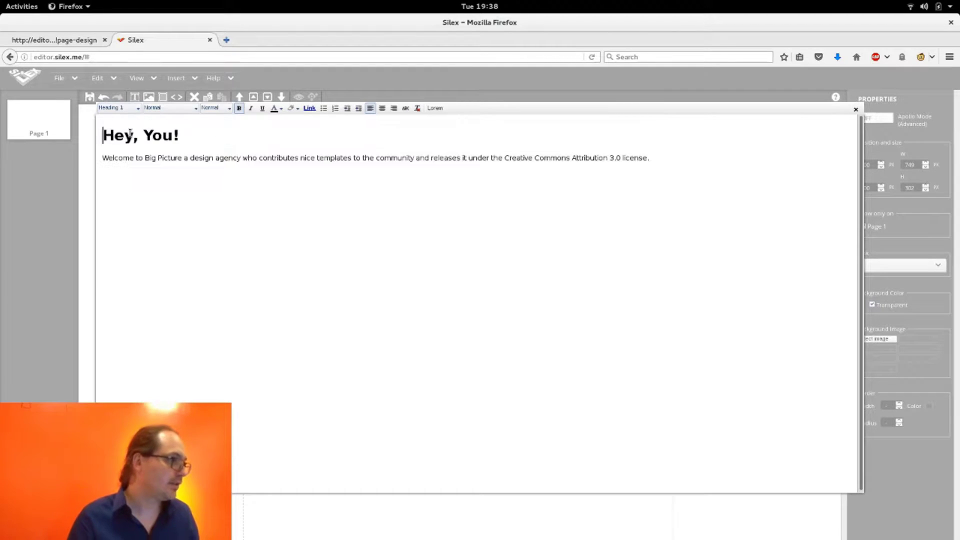
pyautogui.click(186, 161)
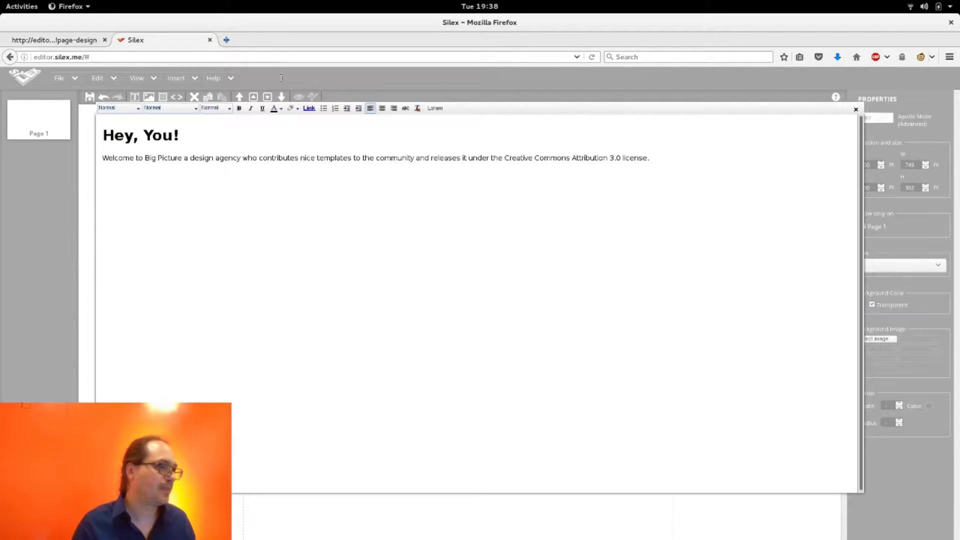
pyautogui.hotkey('ctrl', 'a')
pyautogui.click(382, 108)
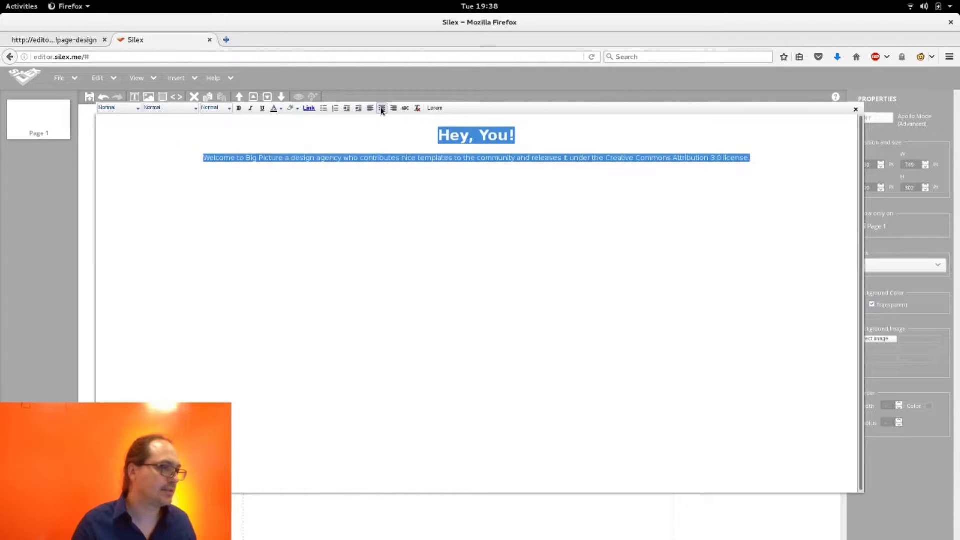
pyautogui.click(385, 81)
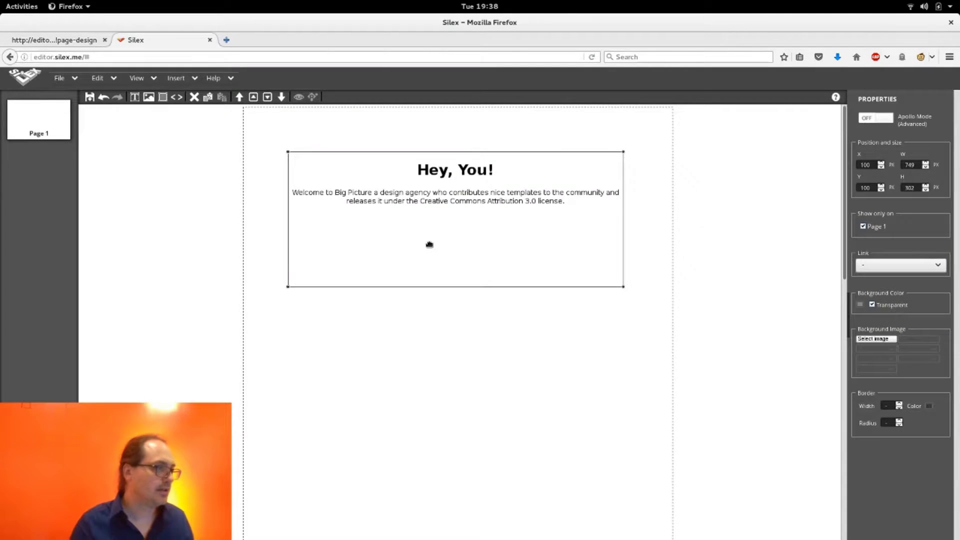
# Compare the page with the reference design, start inserting an image, and open the webinar2EN folder on the Dropbox drive.
pyautogui.hotkey('ctrl', 'pageup')
pyautogui.hotkey('ctrl', 'pagedown')
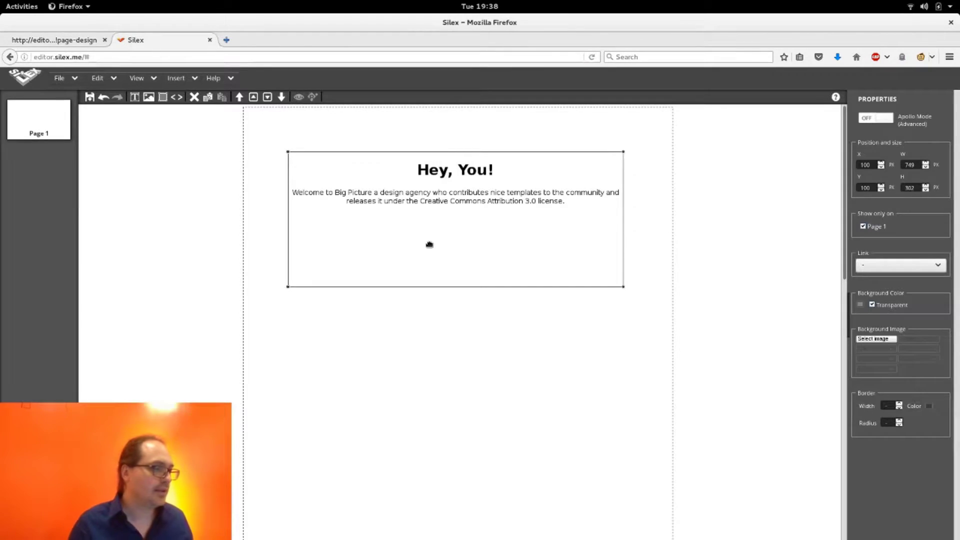
pyautogui.scroll(-3, 416, 352)
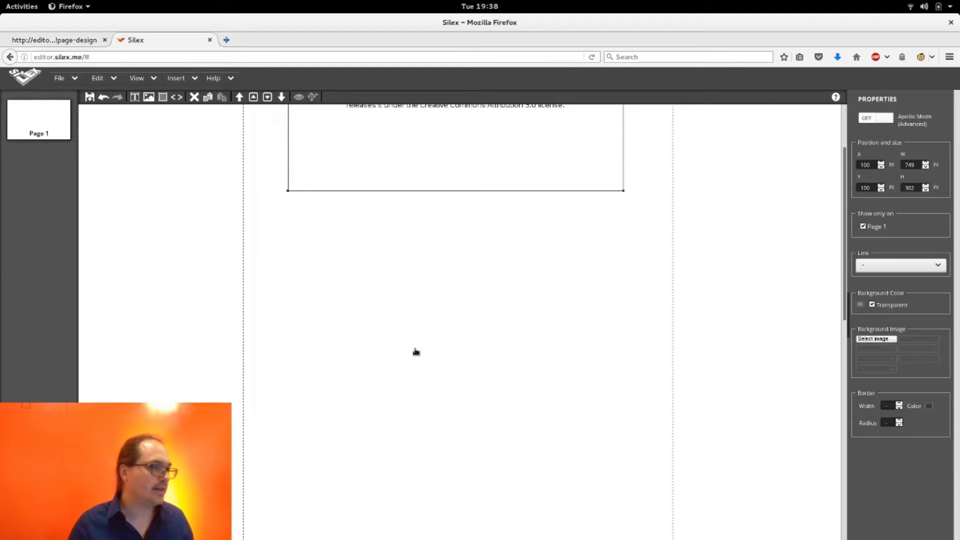
pyautogui.scroll(3, 416, 351)
pyautogui.hotkey('ctrl', 'pageup')
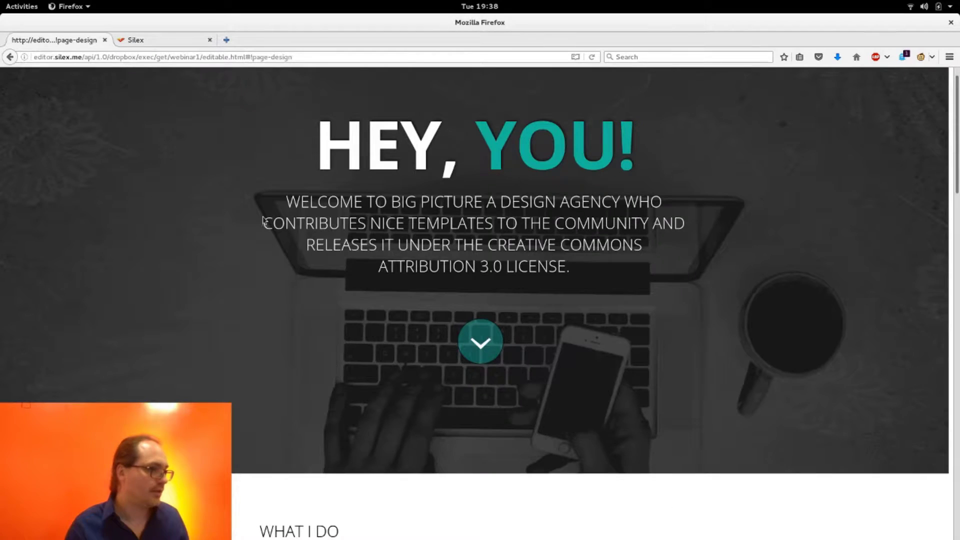
pyautogui.hotkey('ctrl', 'pagedown')
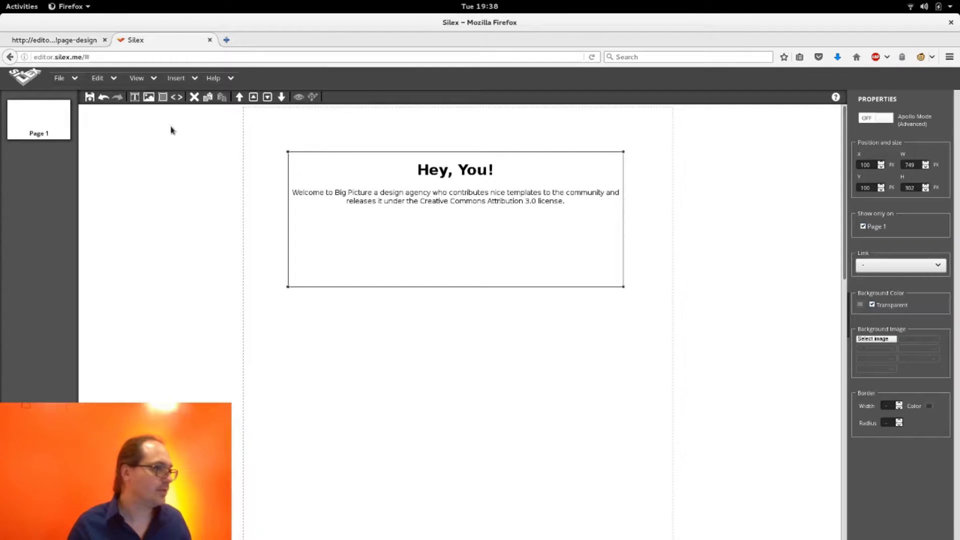
pyautogui.click(149, 98)
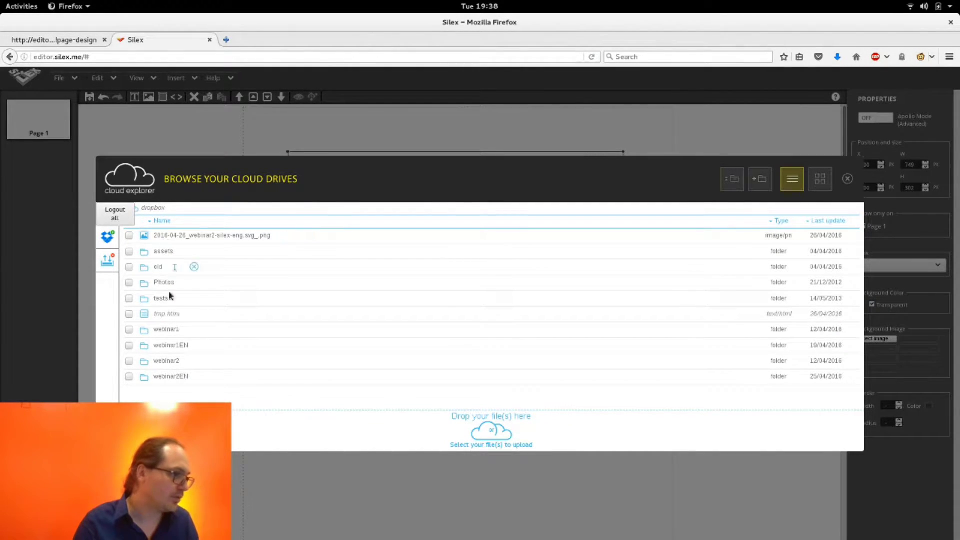
pyautogui.click(163, 345)
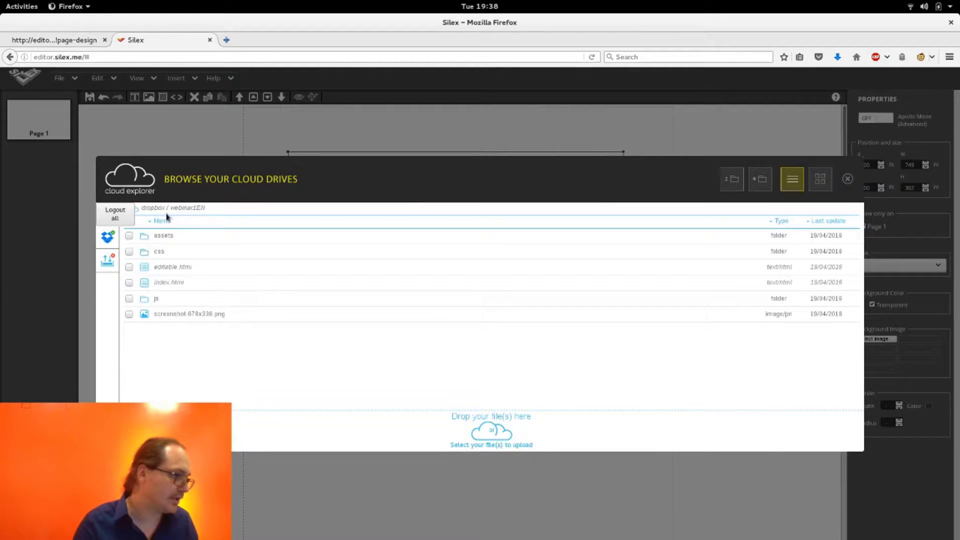
pyautogui.click(153, 208)
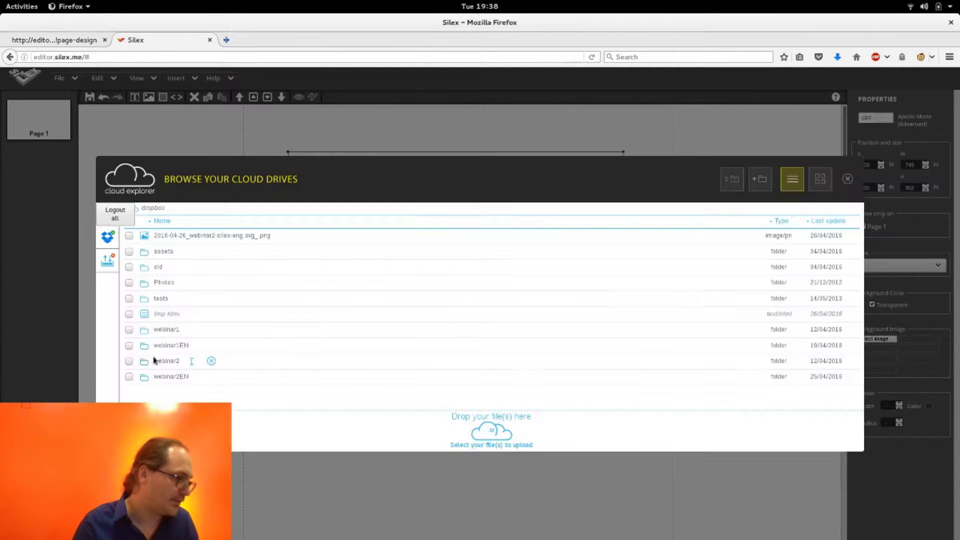
pyautogui.click(163, 379)
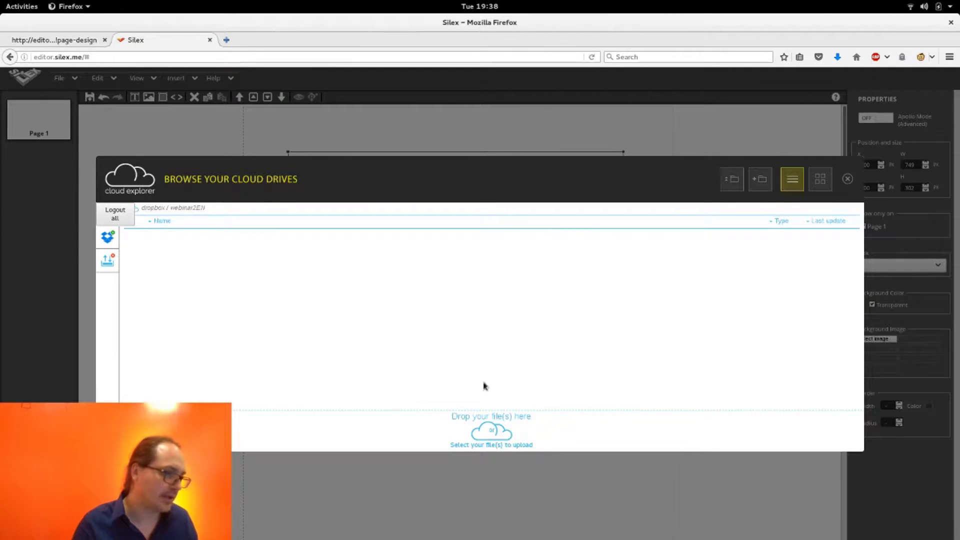
# Create a folder named assets inside webinar2EN and open it.
pyautogui.click(760, 178)
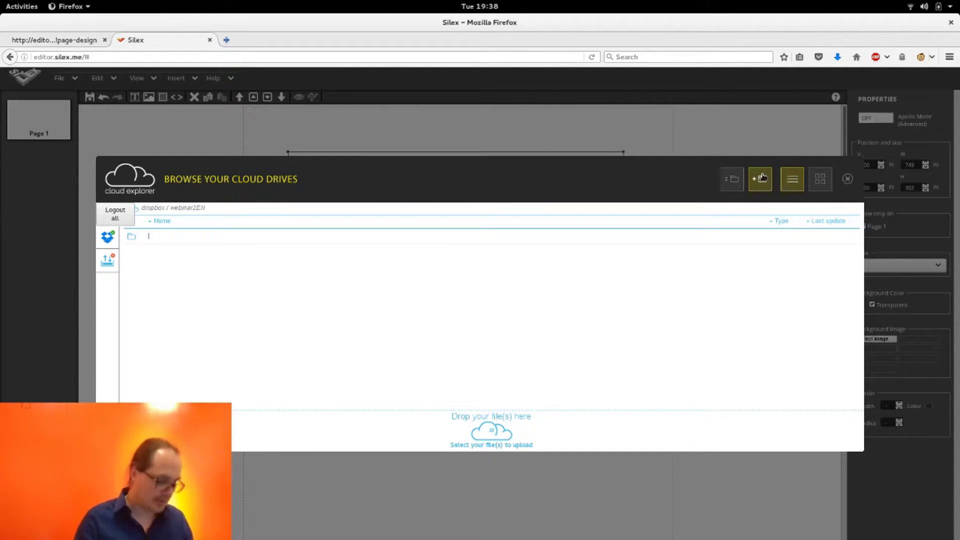
pyautogui.write('assets')
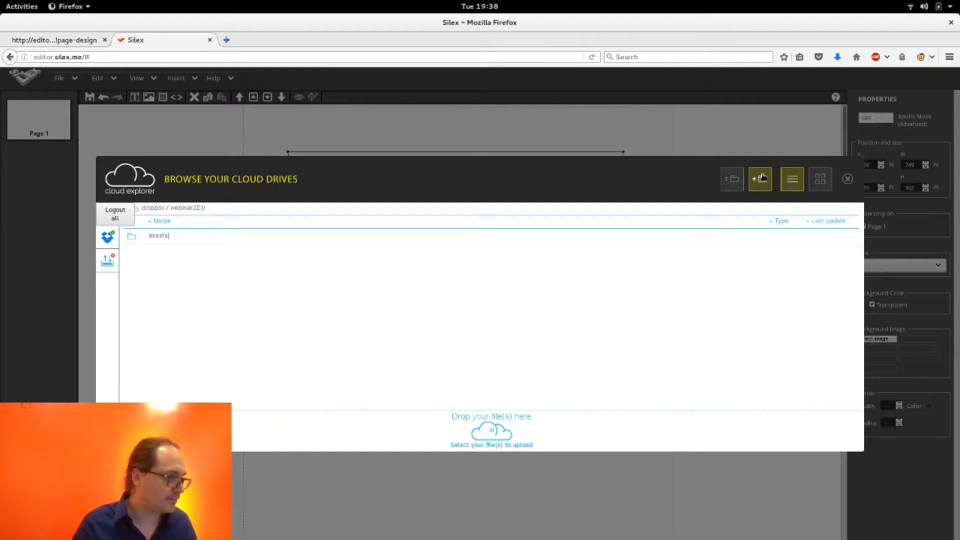
pyautogui.press('Return')
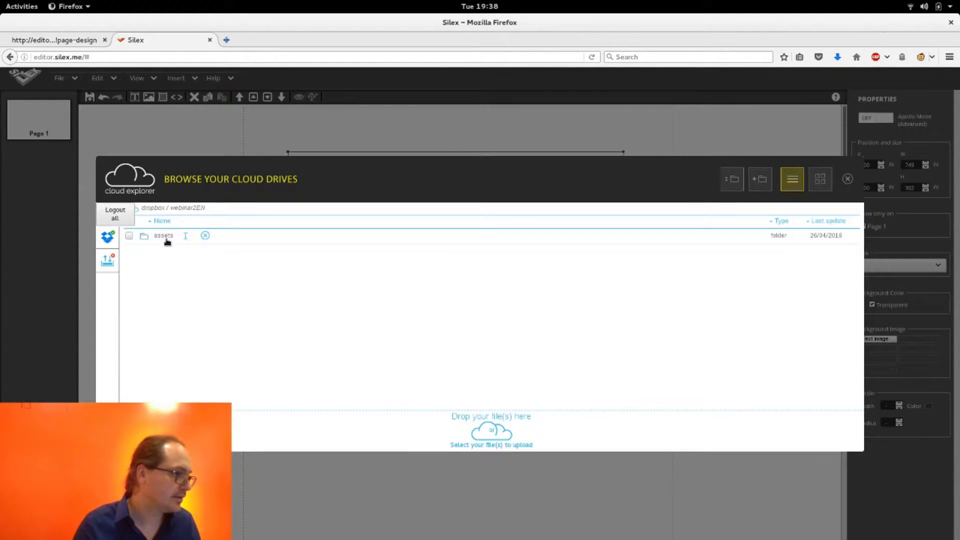
pyautogui.doubleClick(167, 238)
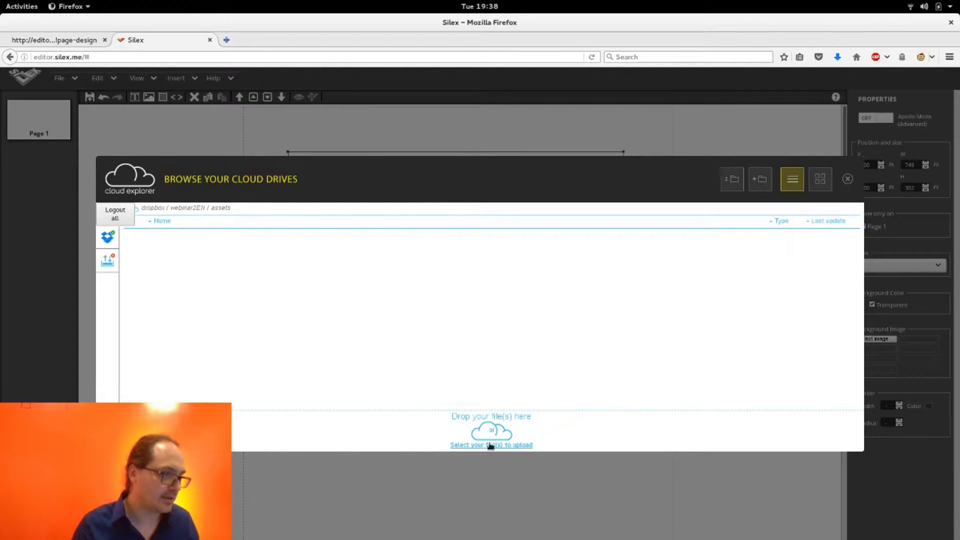
# Upload digital-agency-eng-2.jpg from the local Downloads/assets folder to the assets folder on the cloud drive.
pyautogui.click(504, 445)
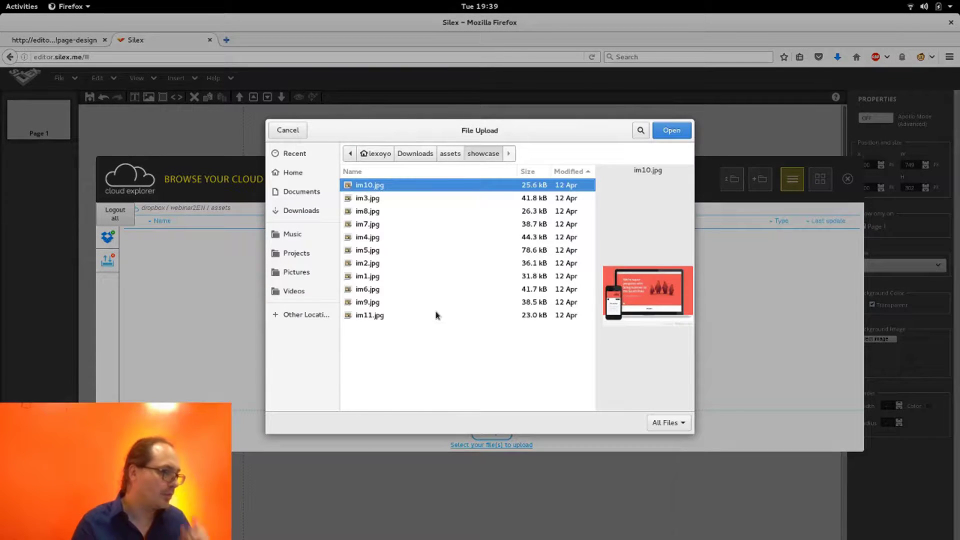
pyautogui.press('BackSpace')
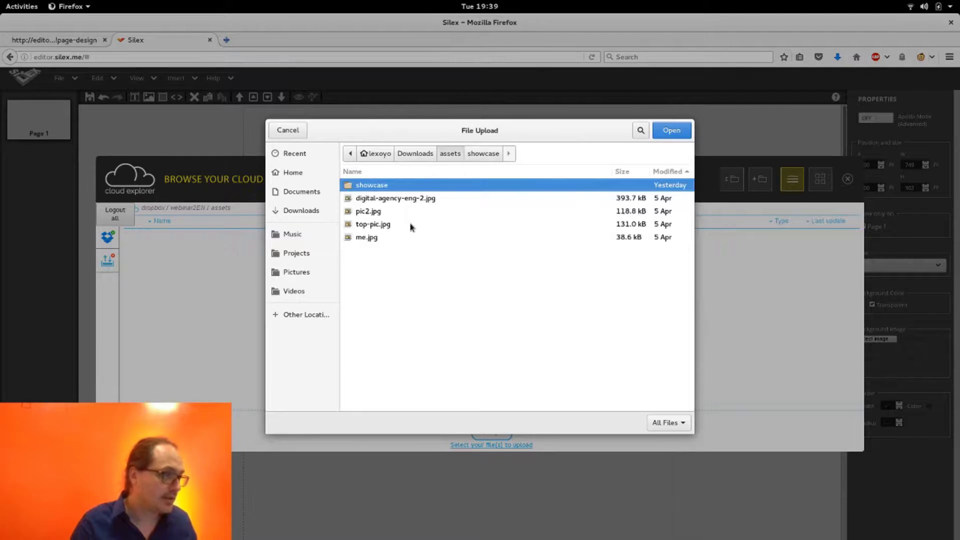
pyautogui.press('Down')
pyautogui.press('Down')
pyautogui.press('Up')
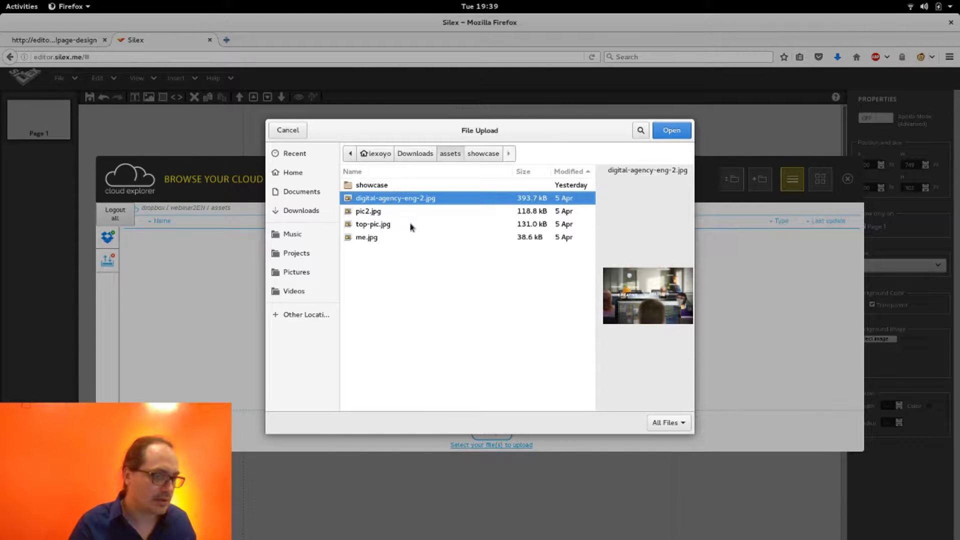
pyautogui.press('Return')
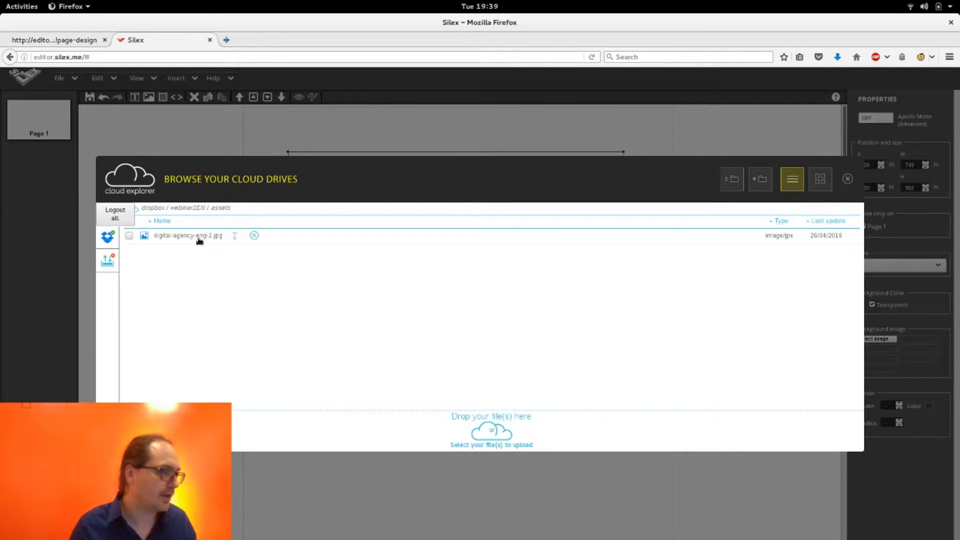
# Insert digital-agency-eng-2.jpg on the page and delete it again.
pyautogui.click(199, 238)
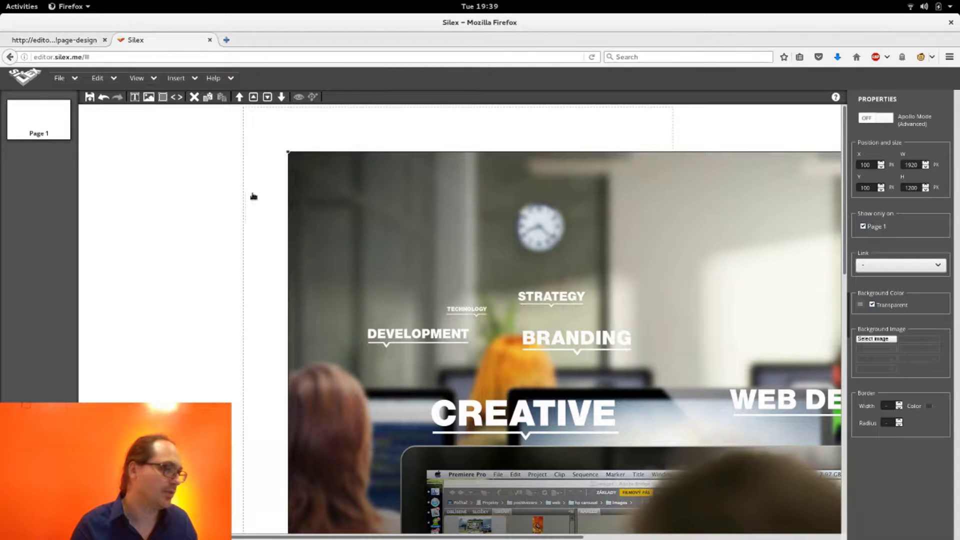
pyautogui.press('Delete')
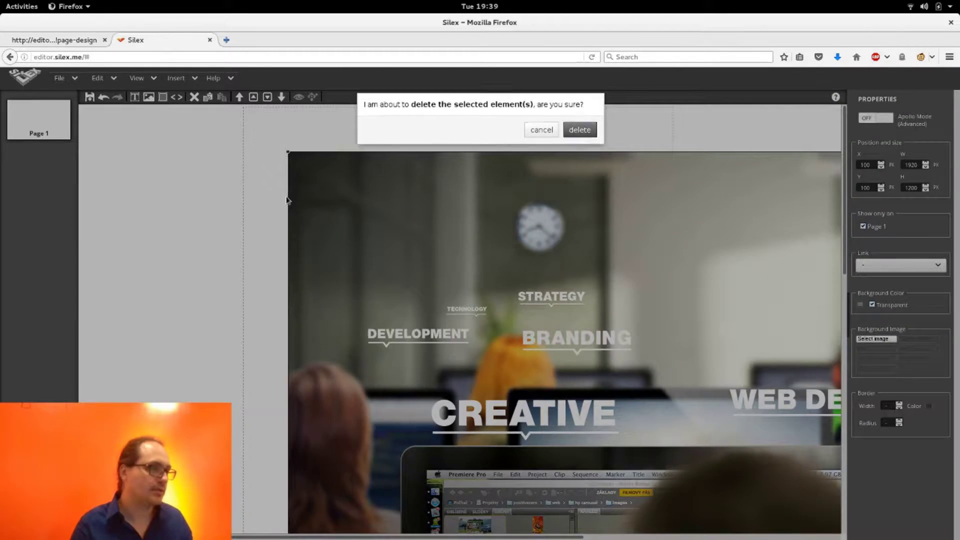
pyautogui.press('Return')
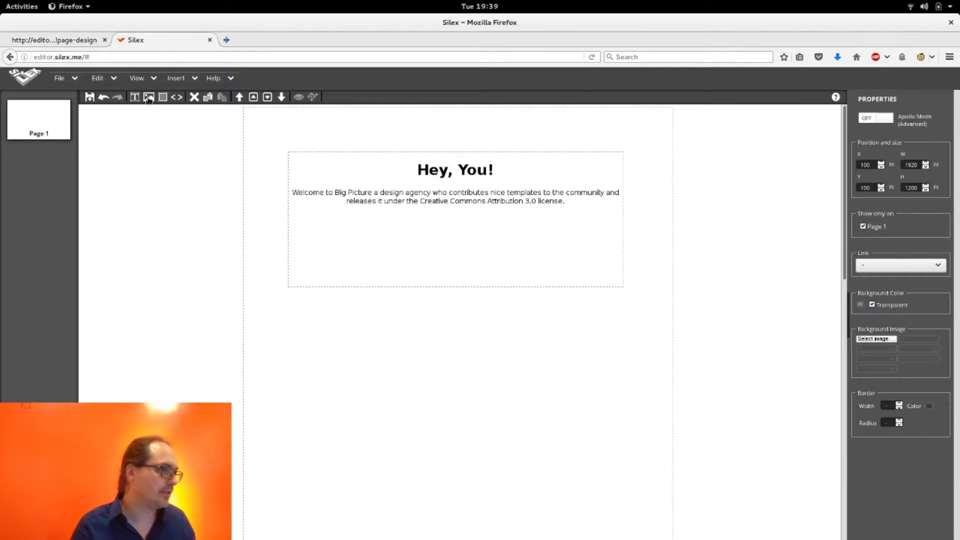
# Upload top-pic.jpg from the local assets folder to the cloud assets folder and insert it as an image on the page.
pyautogui.click(148, 98)
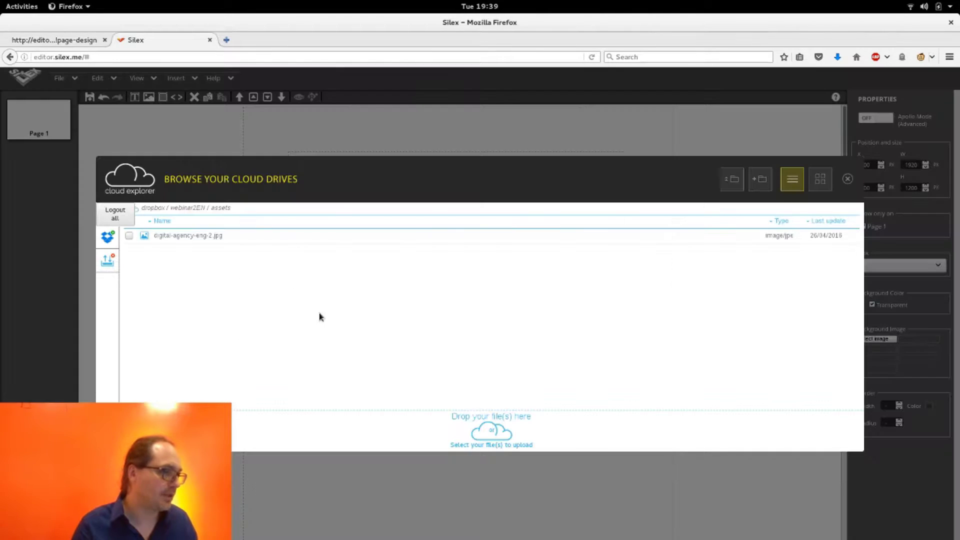
pyautogui.click(503, 445)
pyautogui.click(373, 226)
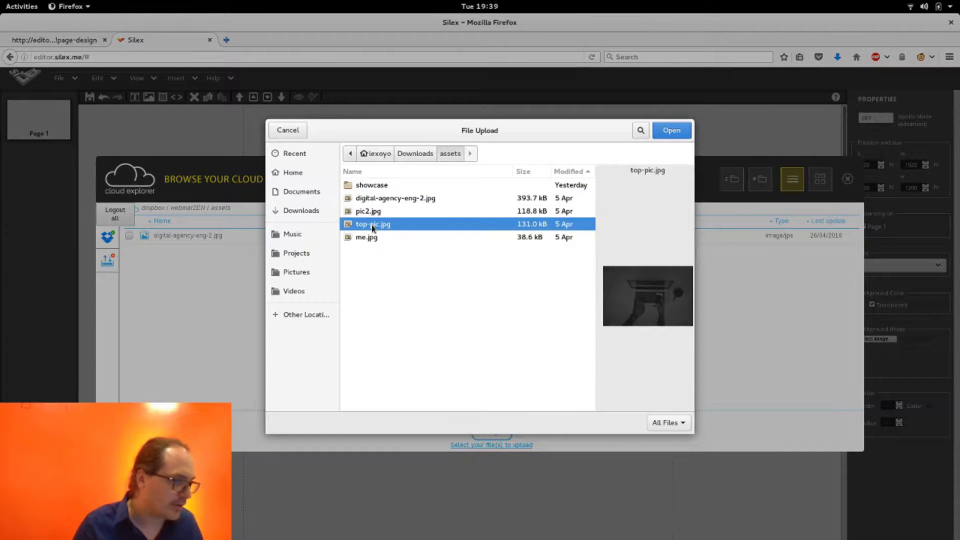
pyautogui.doubleClick(371, 224)
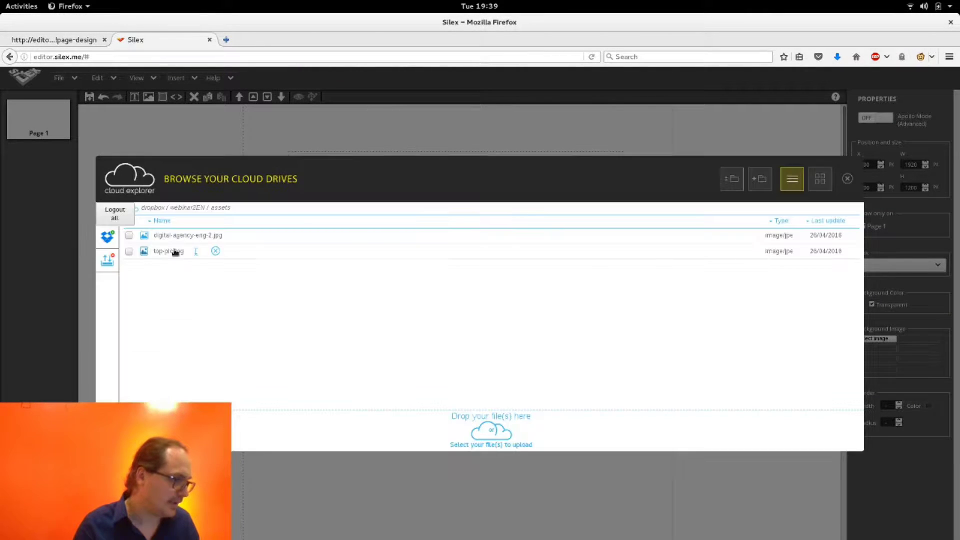
pyautogui.click(160, 251)
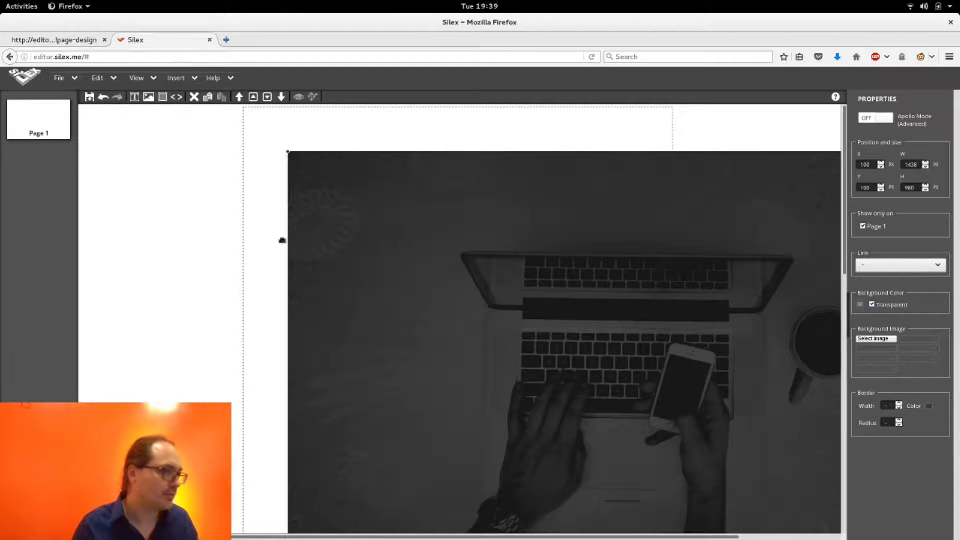
# Move the laptop image up and to the left across the page column, and make the white background container transparent.
pyautogui.moveTo(282, 241); pyautogui.dragTo(178, 206)
pyautogui.click(424, 407)
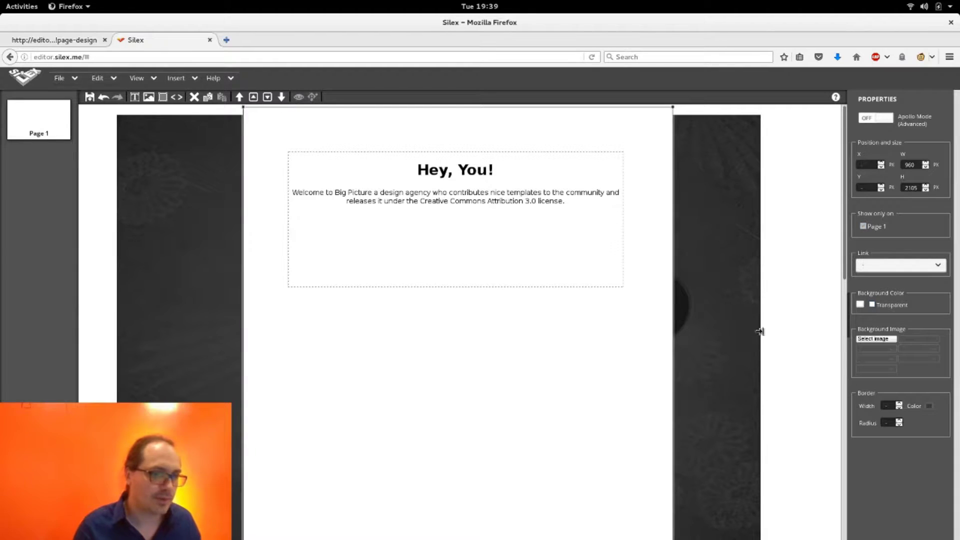
pyautogui.click(872, 305)
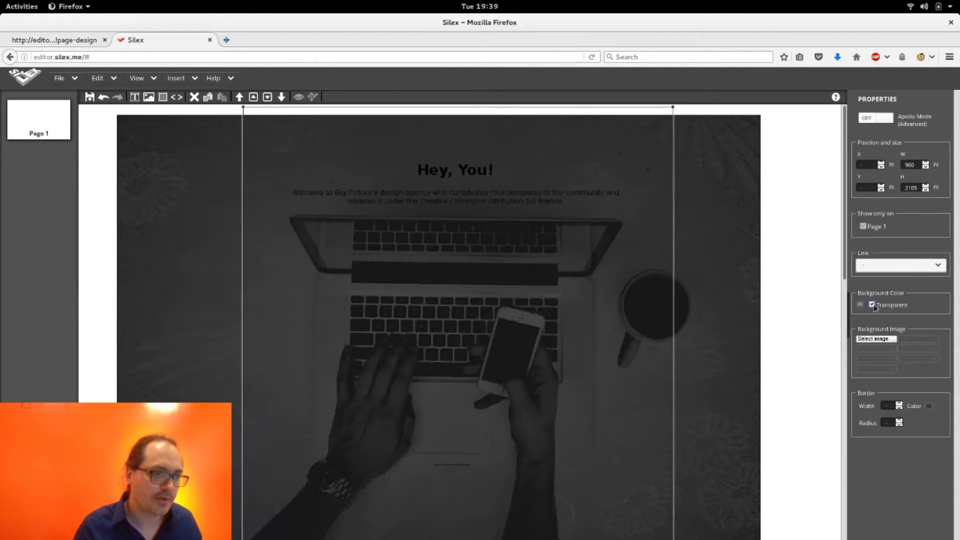
pyautogui.click(720, 316)
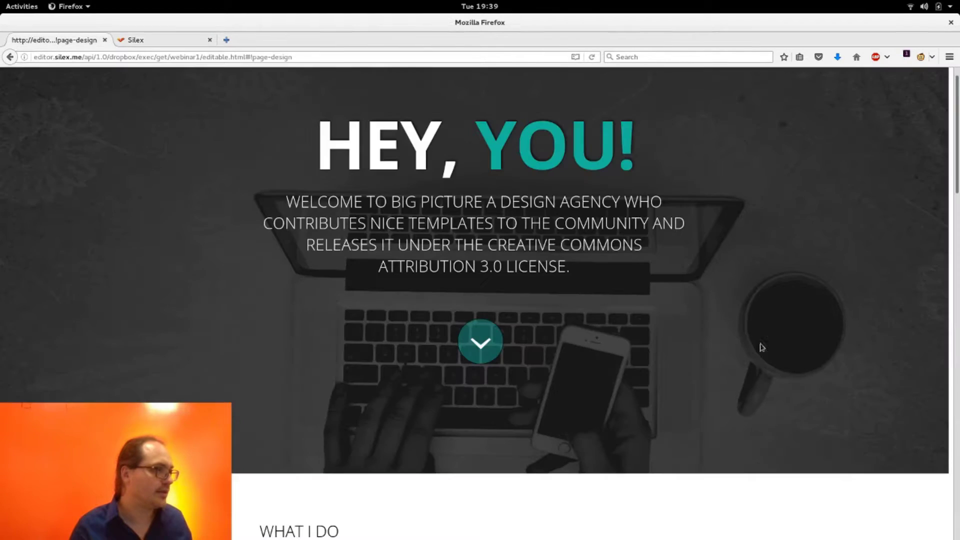
# Compare the page with the reference design and resize the laptop image to about 1519 × 811 px.
pyautogui.hotkey('ctrl', 'pageup')
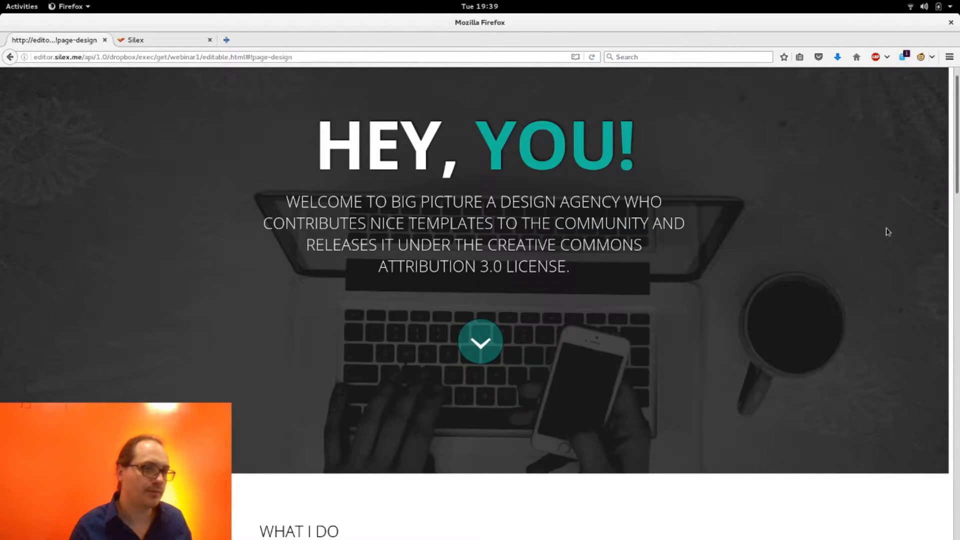
pyautogui.hotkey('ctrl', 'pagedown')
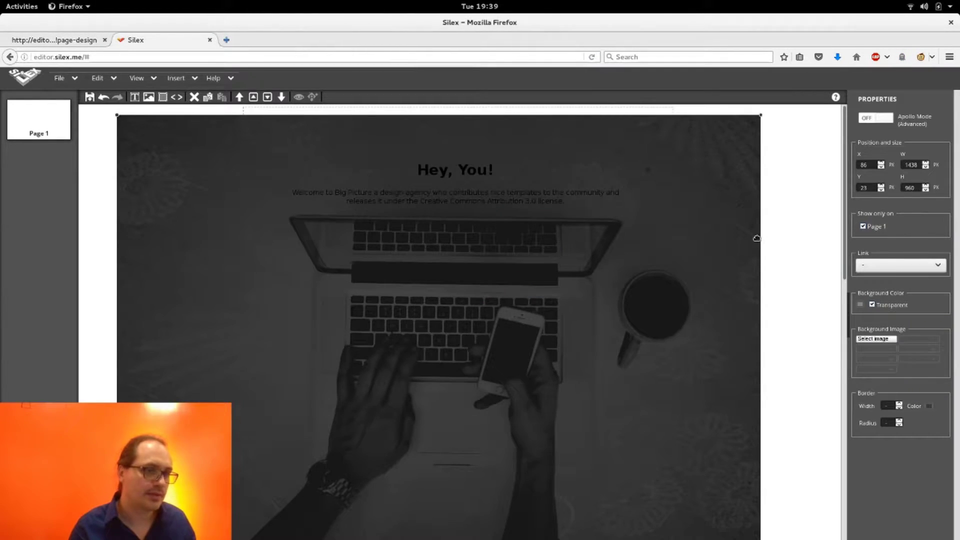
pyautogui.moveTo(759, 238); pyautogui.dragTo(808, 240)
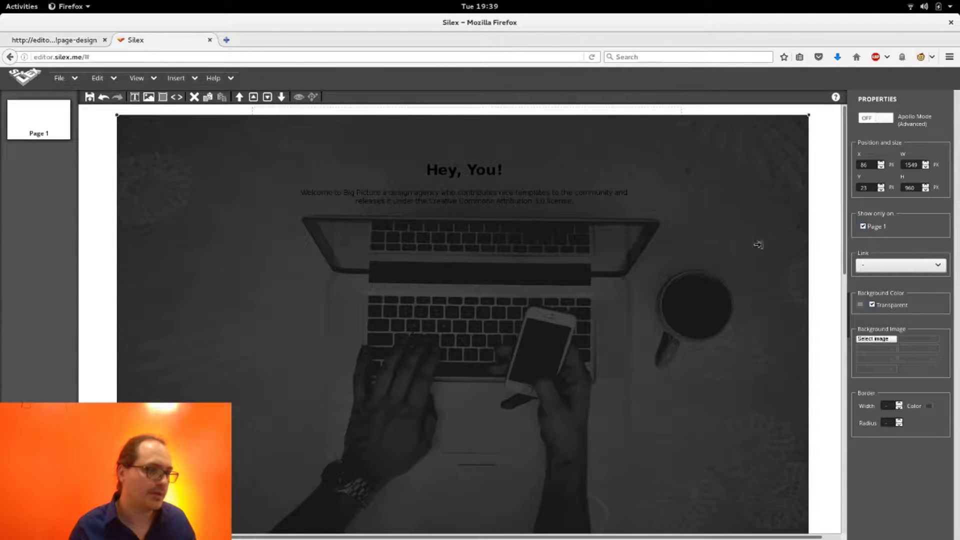
pyautogui.moveTo(744, 247); pyautogui.dragTo(800, 249)
pyautogui.scroll(-5, 800, 250)
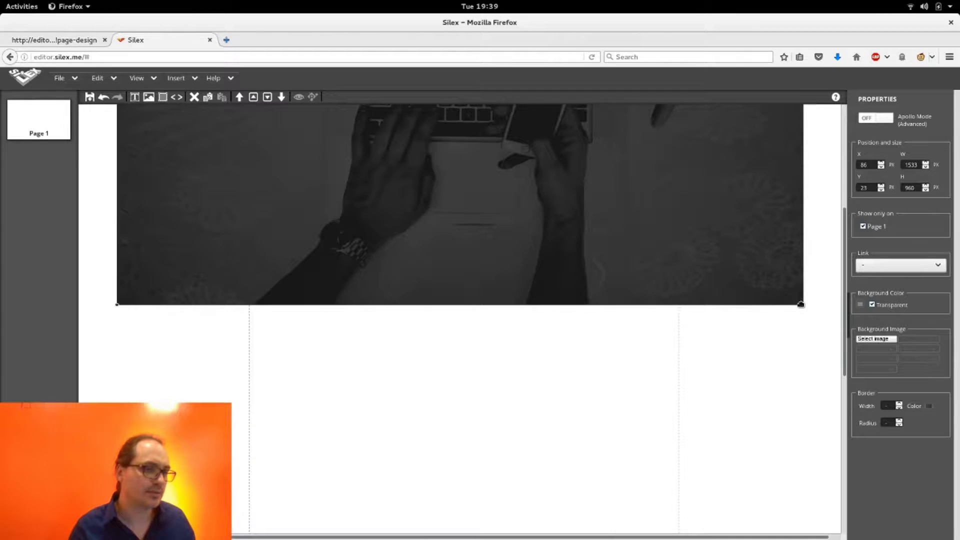
pyautogui.moveTo(801, 304); pyautogui.dragTo(789, 236)
pyautogui.scroll(5, 791, 237)
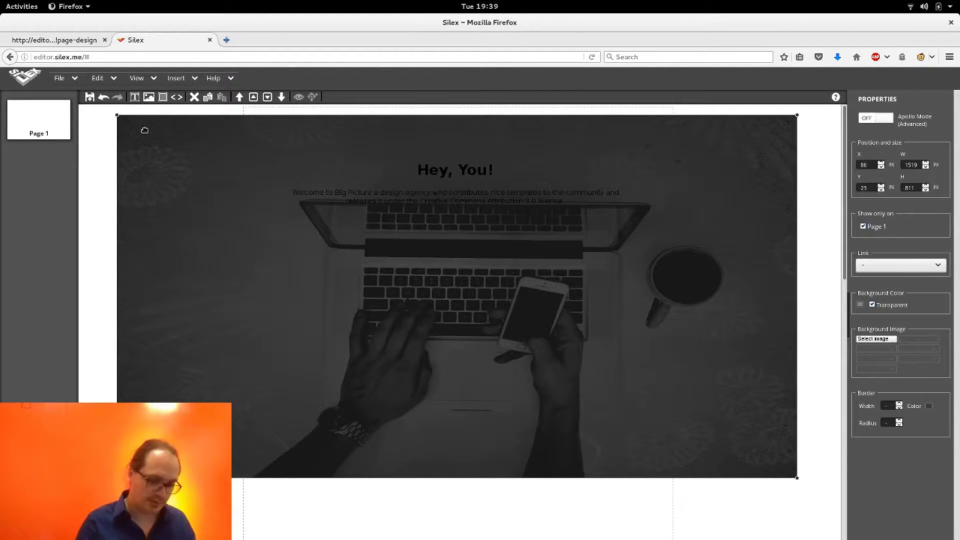
# Delete the laptop image and insert a container in its place, left of the text box and about 241 × 370 px in size.
pyautogui.press('Delete')
pyautogui.press('Return')
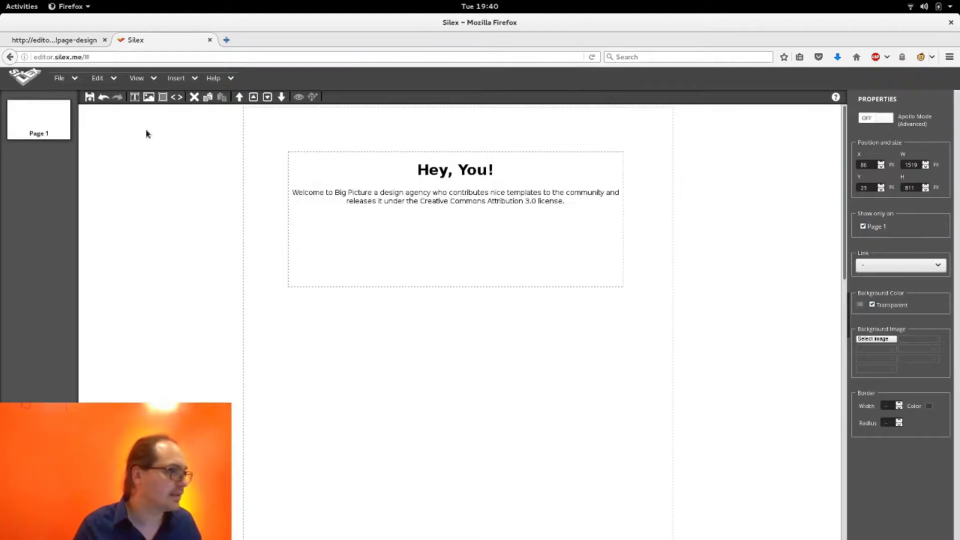
pyautogui.click(164, 97)
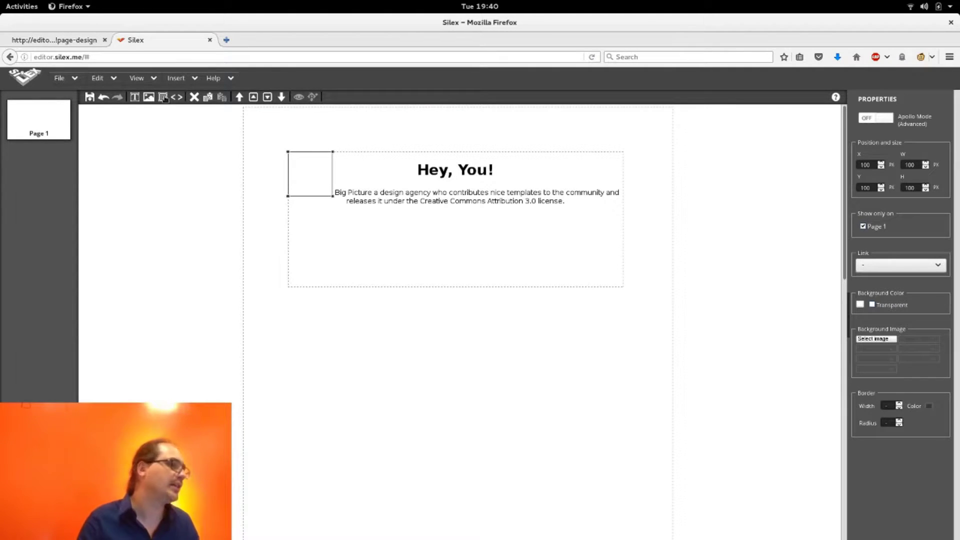
pyautogui.moveTo(317, 165); pyautogui.dragTo(261, 306)
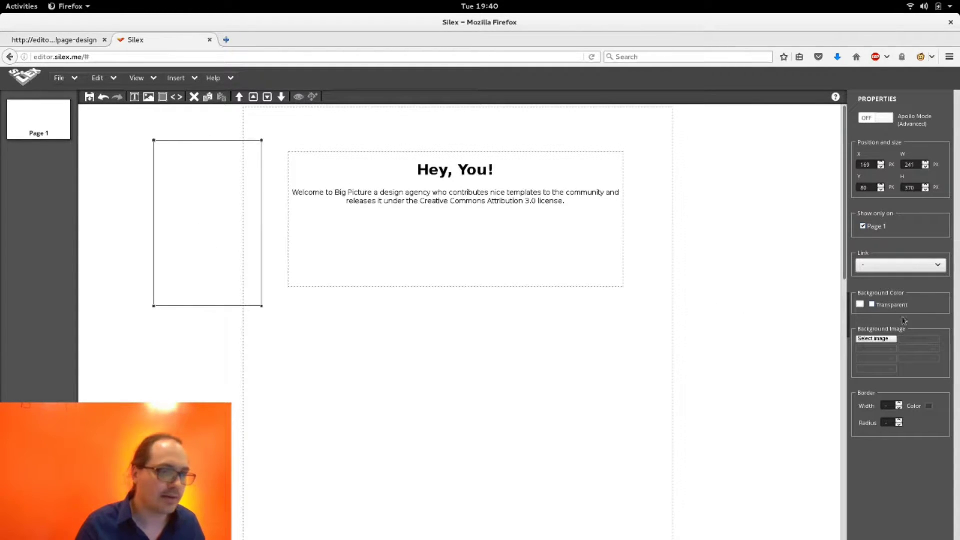
# Set top-pic.jpg as the container's background image and enlarge the container to about 1003 × 621 px.
pyautogui.click(880, 340)
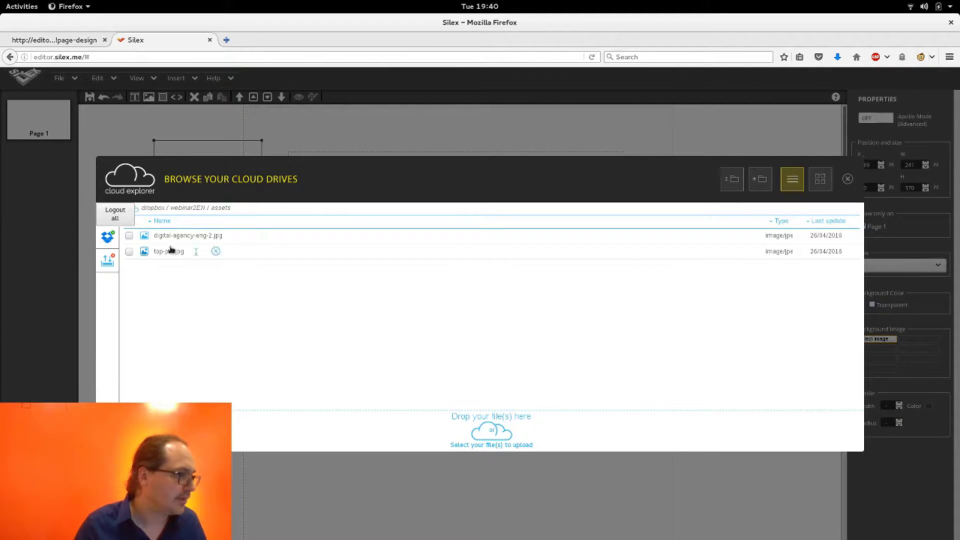
pyautogui.click(169, 252)
pyautogui.moveTo(189, 207); pyautogui.dragTo(543, 406)
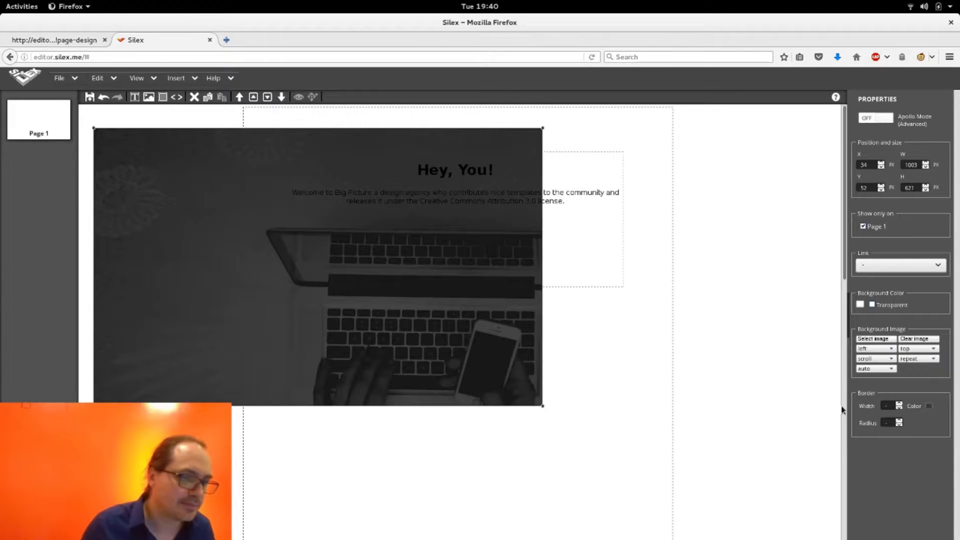
# Center the container's background image horizontally and vertically and set its size to cover.
pyautogui.click(872, 350)
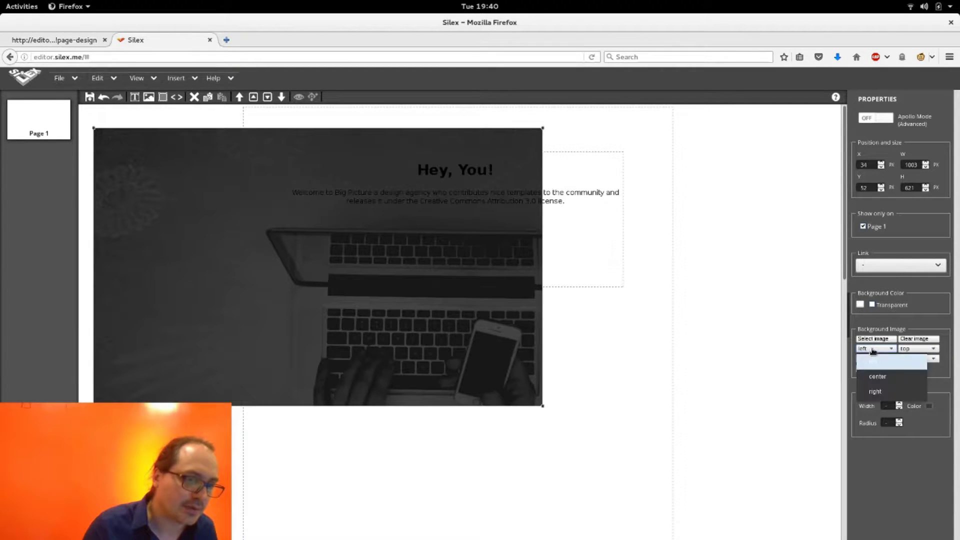
pyautogui.click(884, 379)
pyautogui.click(914, 350)
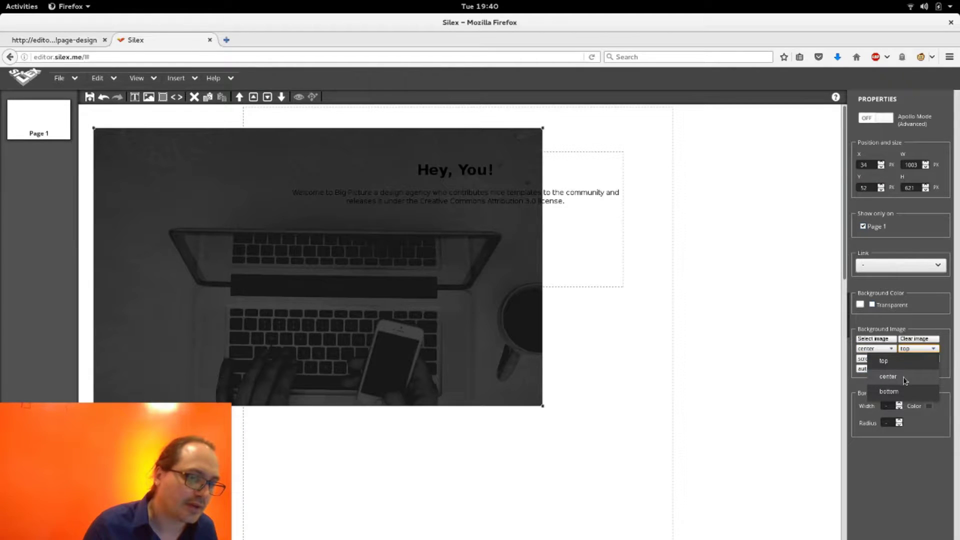
pyautogui.click(889, 377)
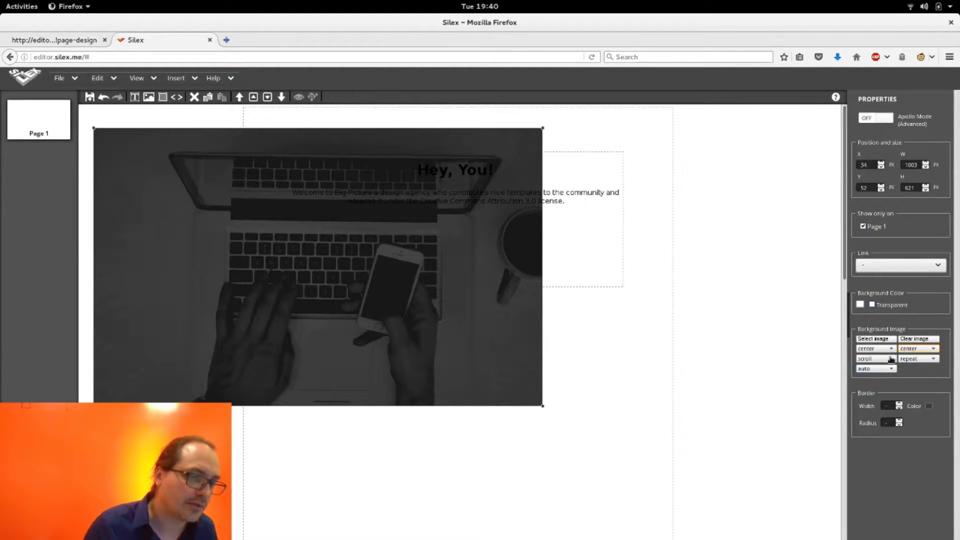
pyautogui.click(881, 370)
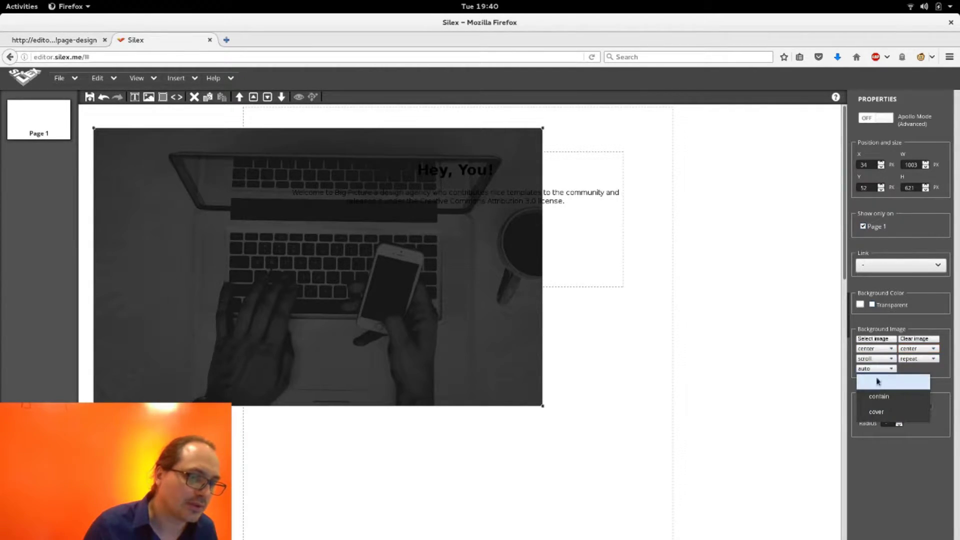
pyautogui.click(874, 412)
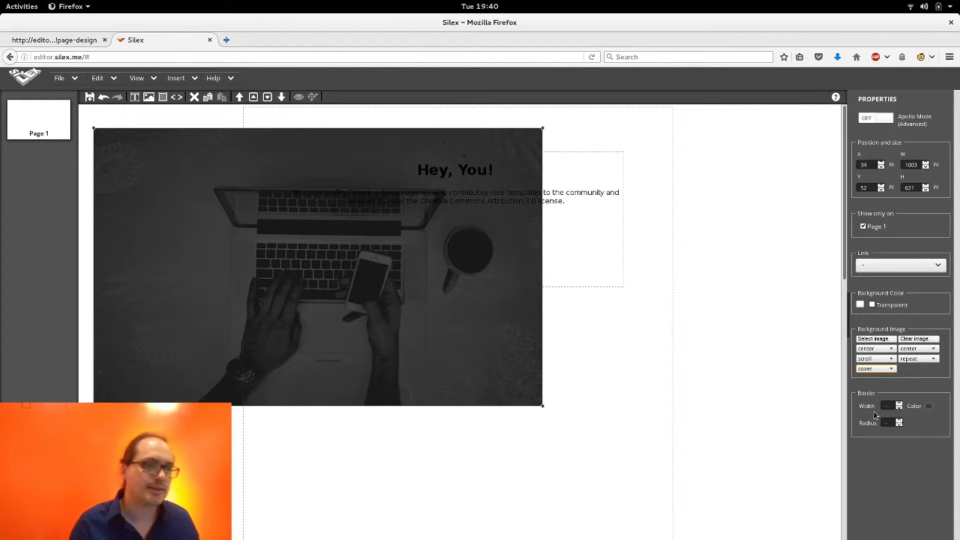
pyautogui.hotkey('alt', 'Tab')
pyautogui.hotkey('alt', 'Tab')
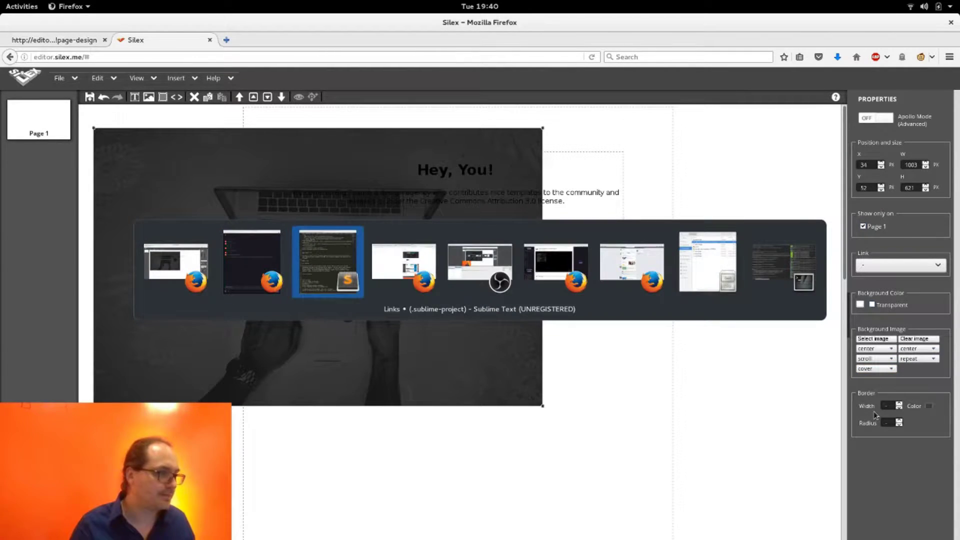
pyautogui.hotkey('alt', 'shift', 'Tab')
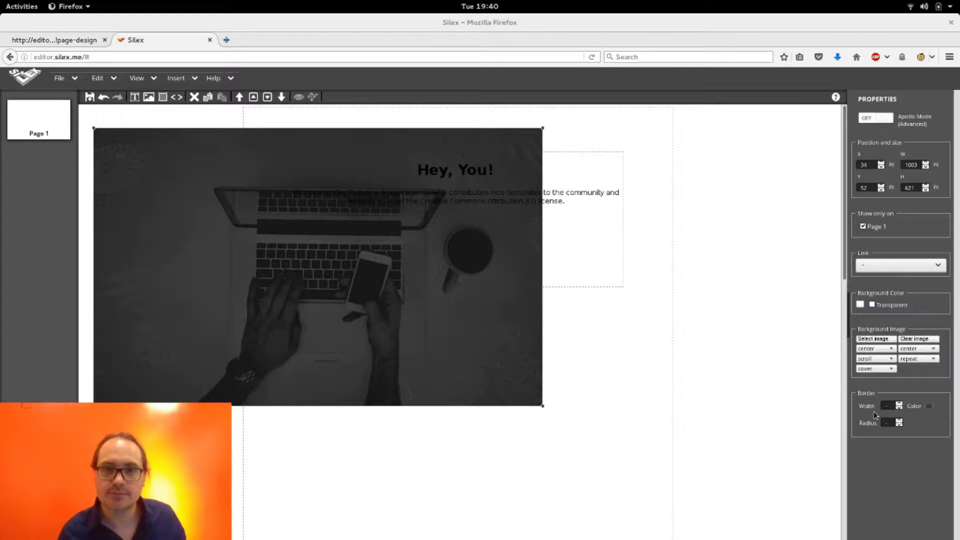
pyautogui.hotkey('alt', 'Tab')
pyautogui.hotkey('alt', 'Tab')
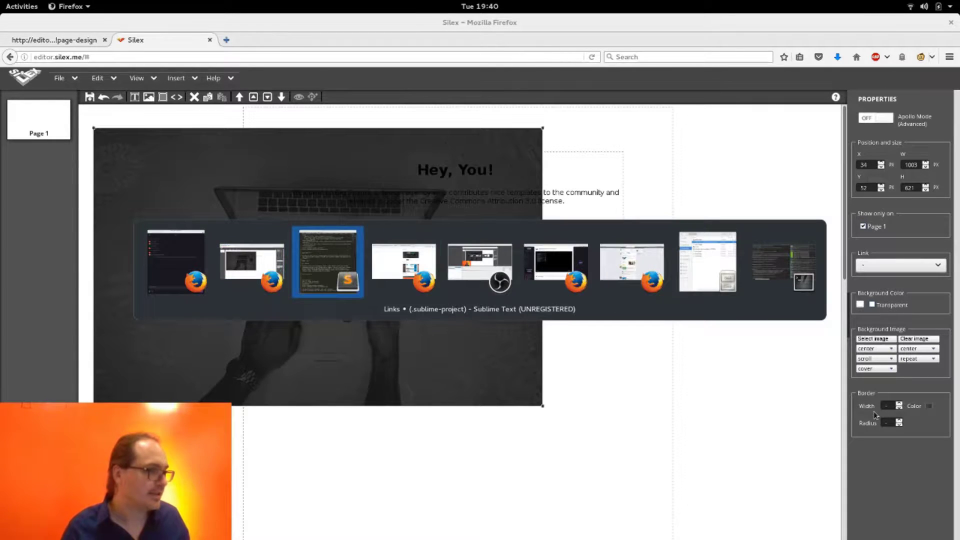
pyautogui.hotkey('alt', 'Tab')
pyautogui.hotkey('alt', 'Tab')
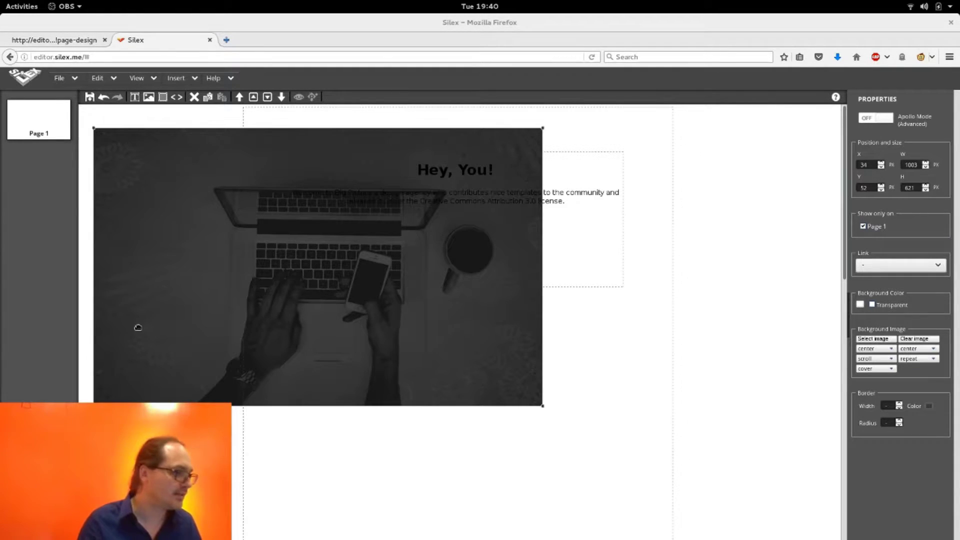
# Move the laptop container down to a Y position of about 126 px.
pyautogui.moveTo(137, 325)
pyautogui.mouseDown()
pyautogui.moveTo(141, 311)
pyautogui.moveTo(124, 298)
pyautogui.moveTo(137, 306)
pyautogui.mouseUp()
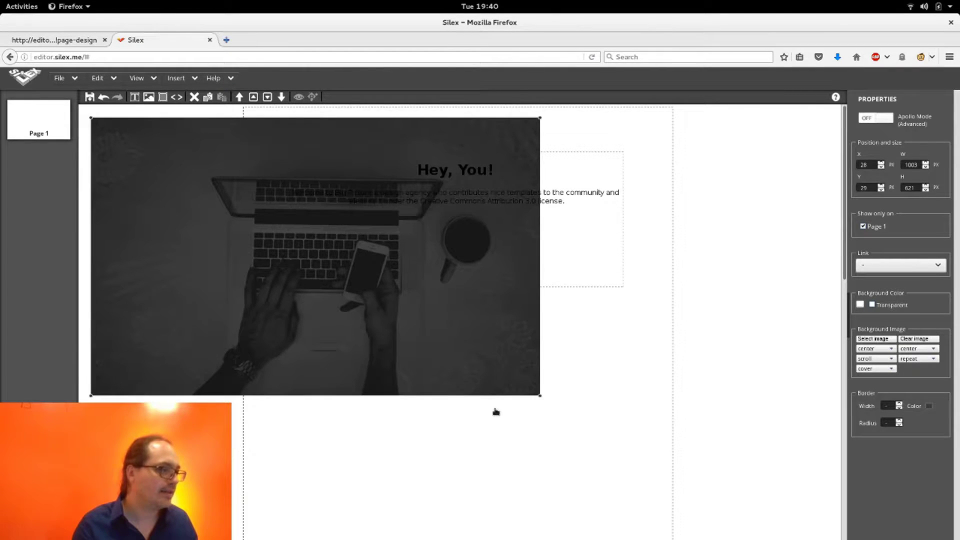
pyautogui.moveTo(192, 359); pyautogui.dragTo(204, 399)
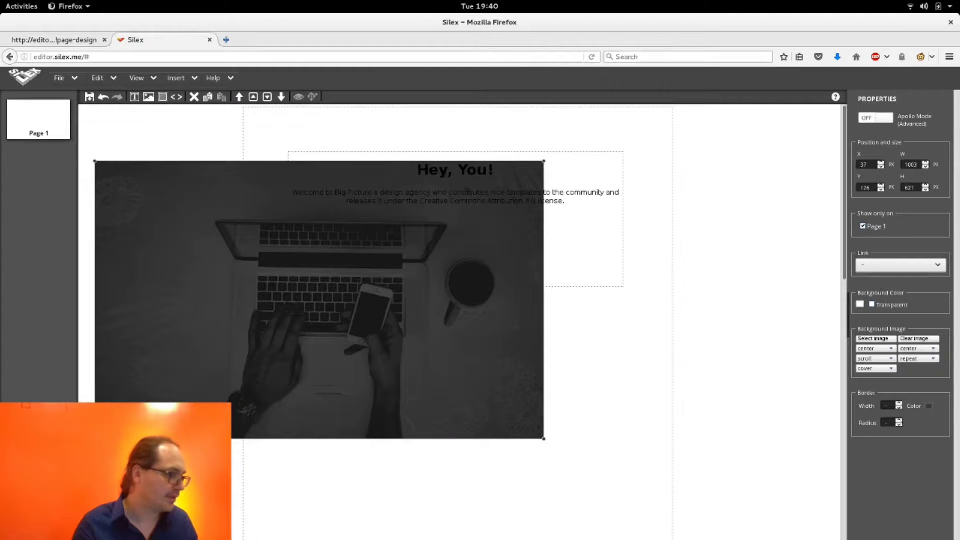
# Resize the laptop container to about 834 × 625 px and place it at X 0, Y 0.
pyautogui.moveTo(95, 439); pyautogui.dragTo(171, 432)
pyautogui.moveTo(203, 387); pyautogui.dragTo(151, 332)
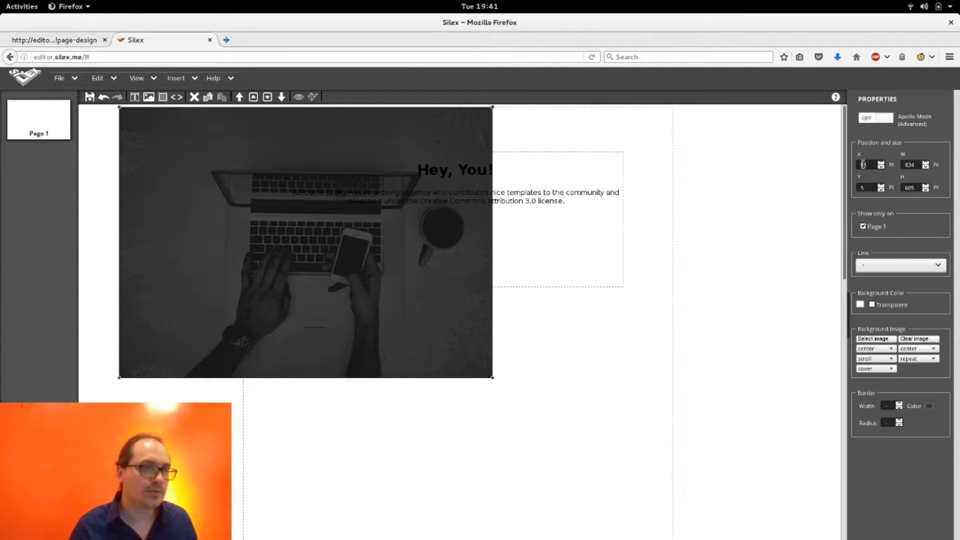
pyautogui.press('BackSpace')
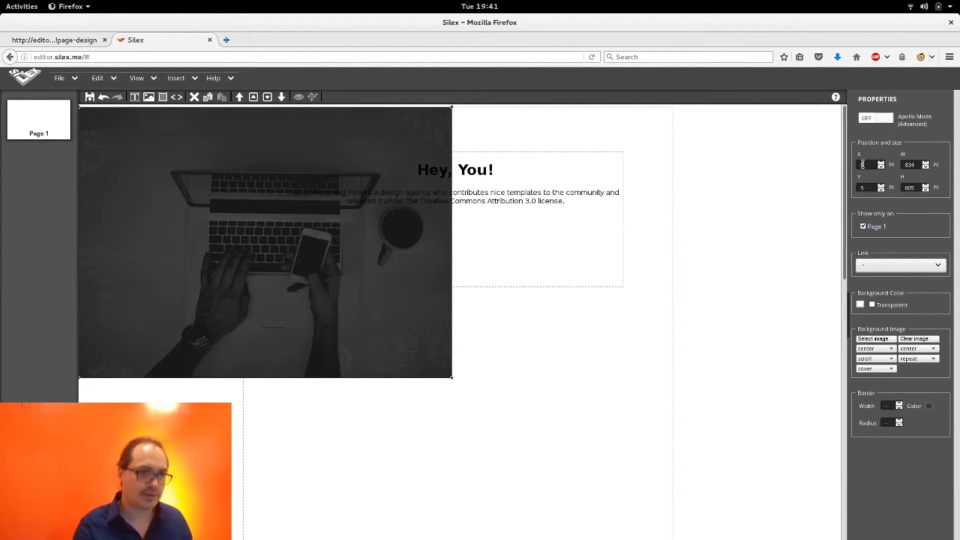
pyautogui.press('Tab')
pyautogui.write('0')
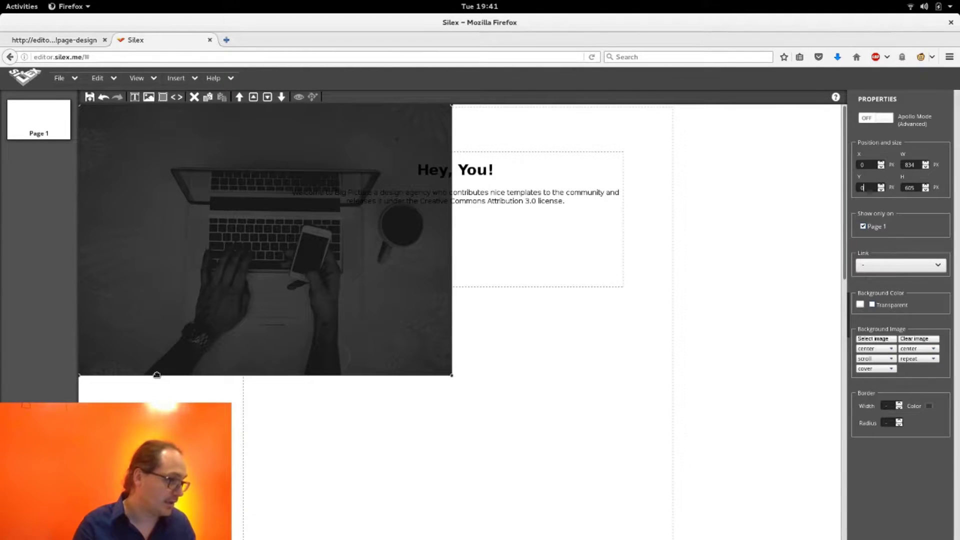
pyautogui.moveTo(157, 372); pyautogui.dragTo(158, 384)
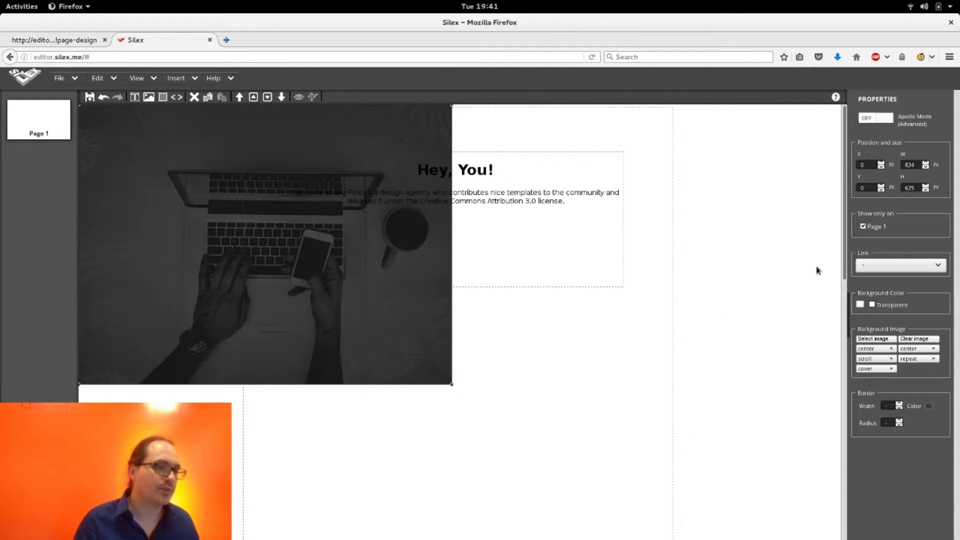
# Following the reference page's What I Do section, add a text box of about 170 × 57 px below the laptop container.
pyautogui.scroll(-3, 529, 271)
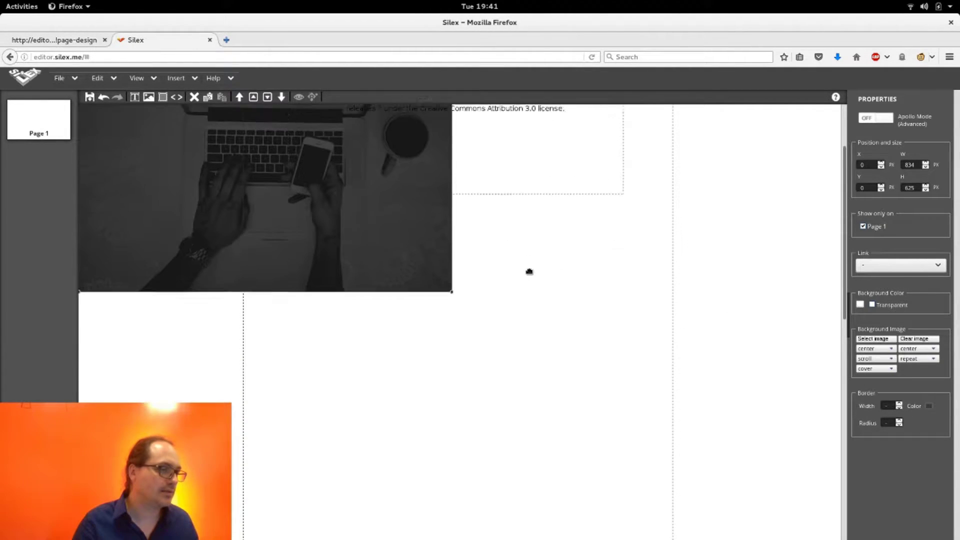
pyautogui.scroll(3, 238, 256)
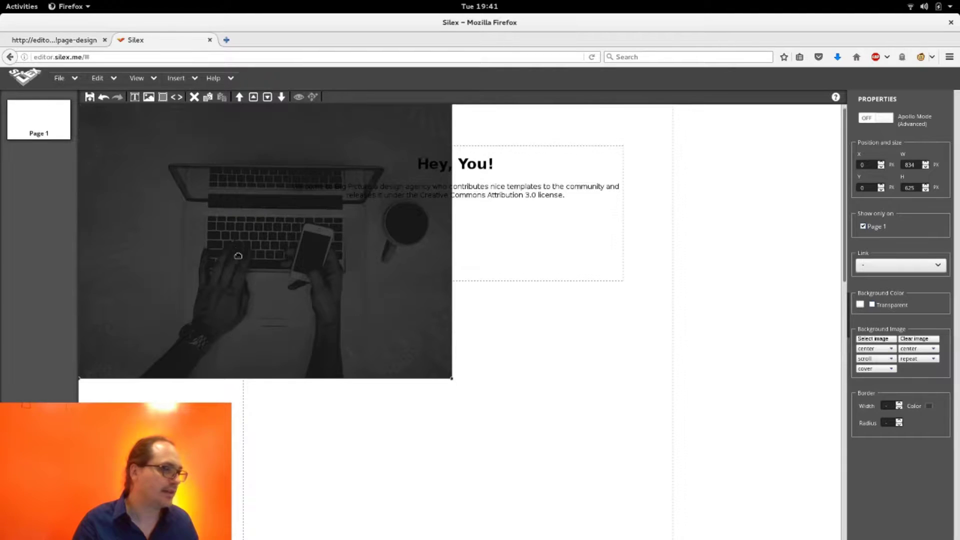
pyautogui.scroll(-5, 238, 256)
pyautogui.hotkey('ctrl', 'Tab')
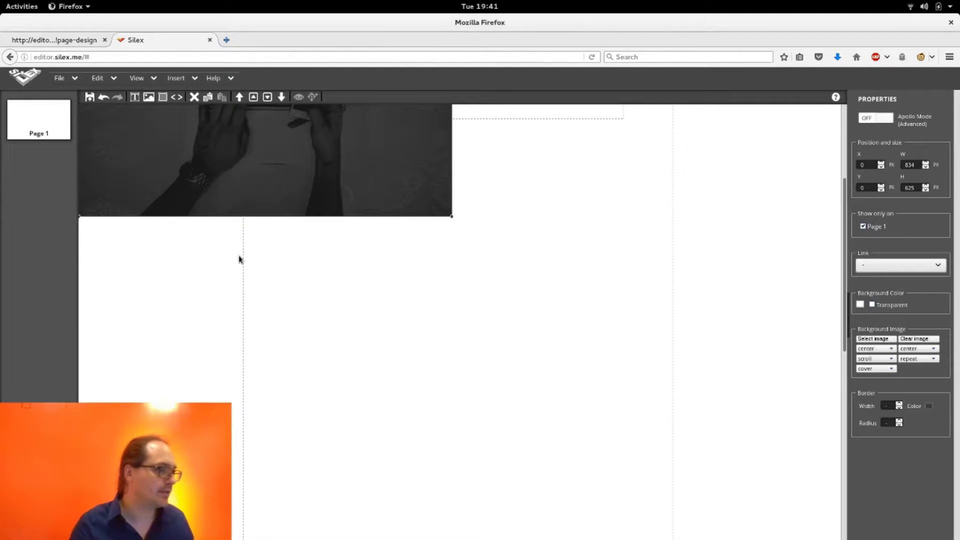
pyautogui.scroll(-5, 283, 300)
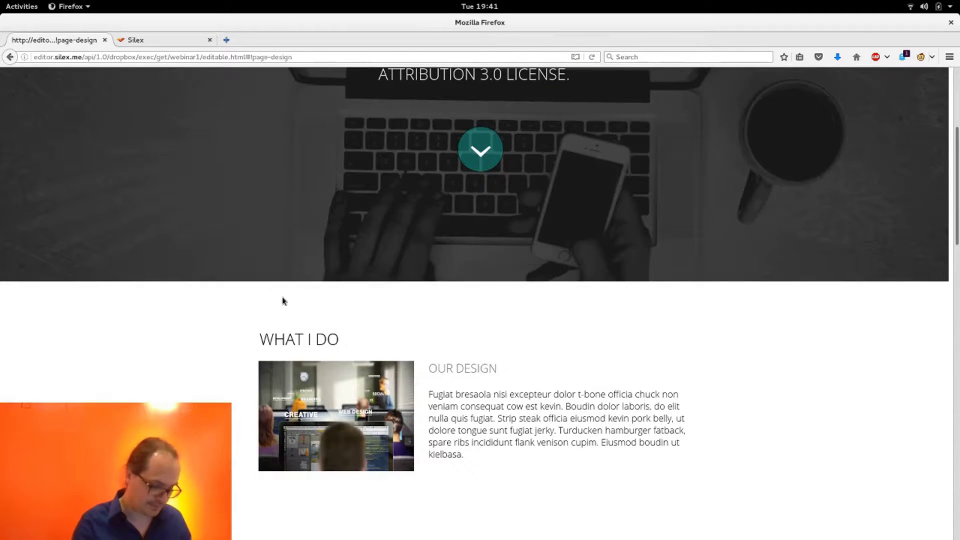
pyautogui.scroll(-3, 283, 300)
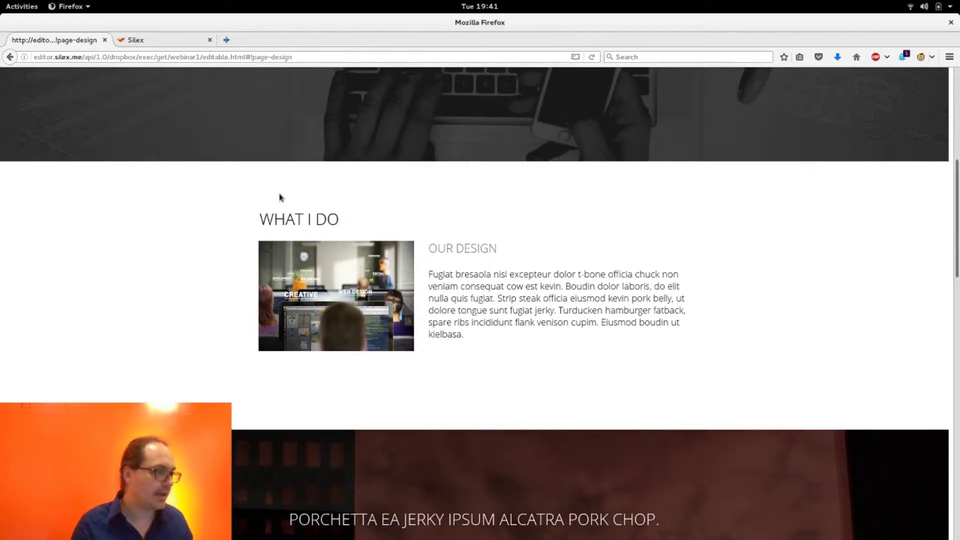
pyautogui.hotkey('ctrl', 'Tab')
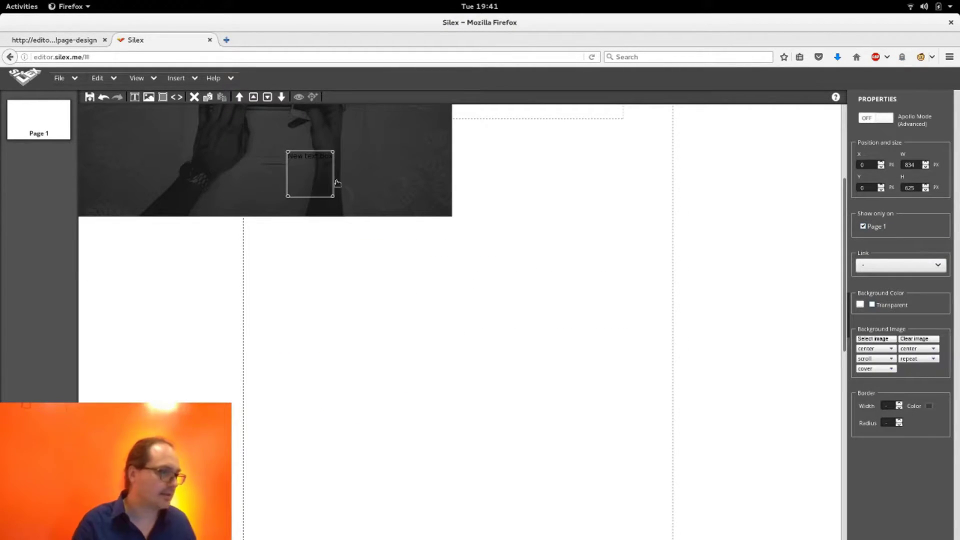
pyautogui.moveTo(304, 161); pyautogui.dragTo(304, 295)
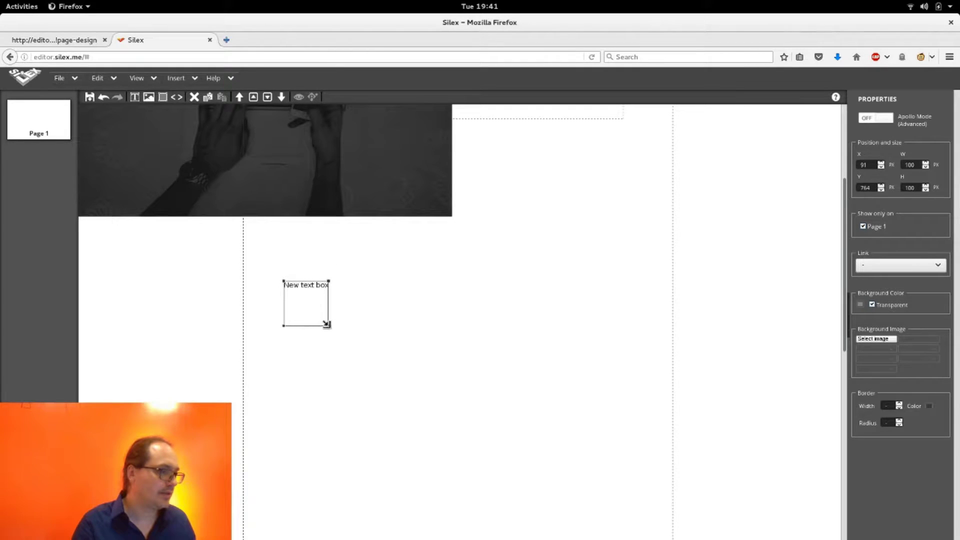
pyautogui.moveTo(326, 325); pyautogui.dragTo(368, 311)
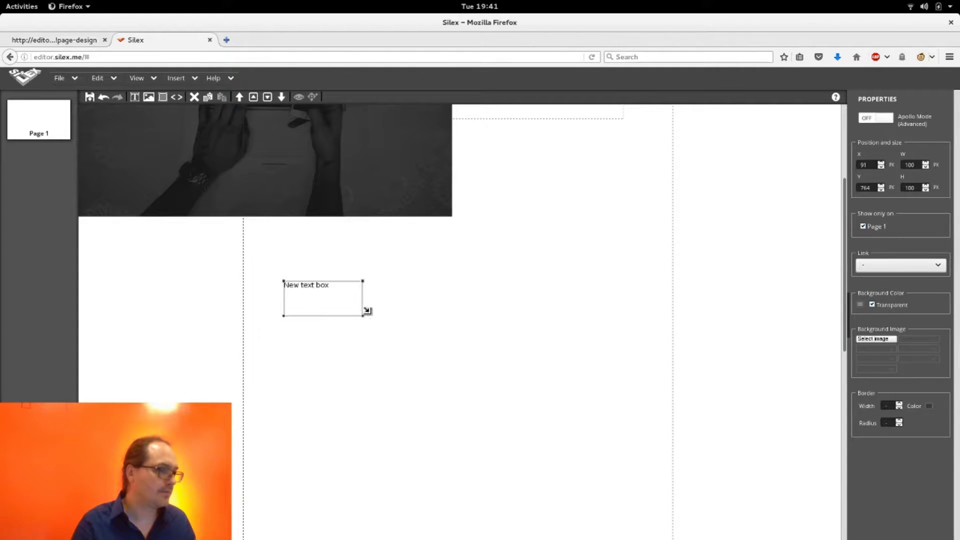
# Replace the new text box's content with "What I do" and format it as Heading 2.
pyautogui.doubleClick(345, 296)
pyautogui.hotkey('ctrl', 'a')
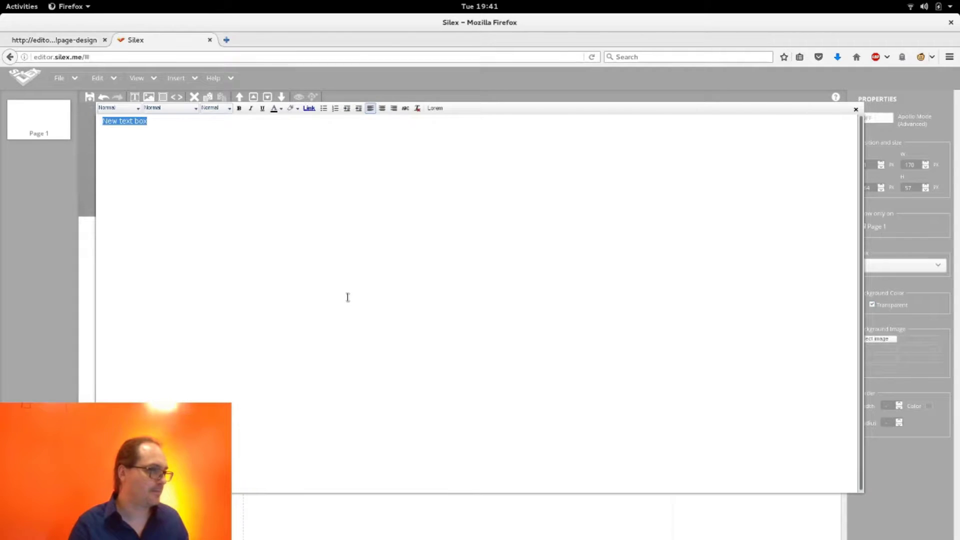
pyautogui.write('What I do')
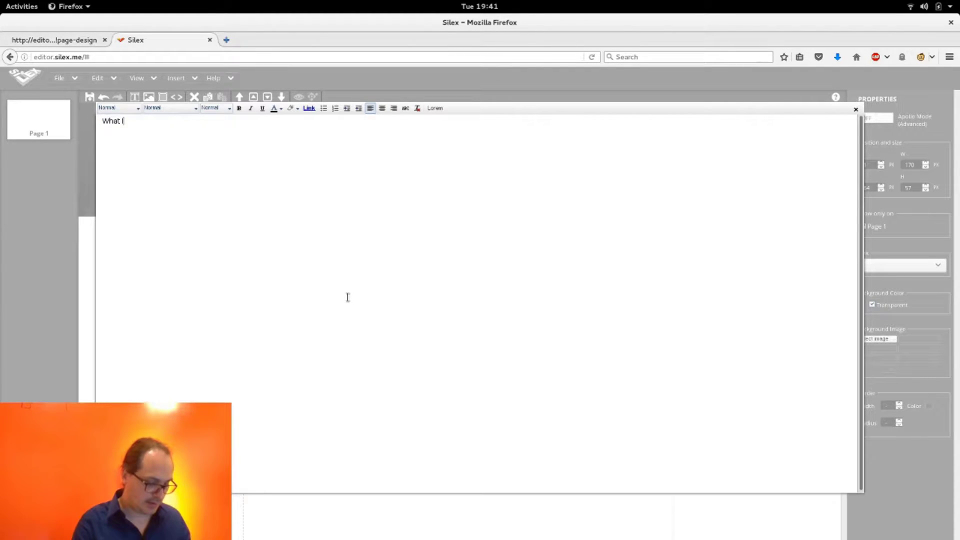
pyautogui.click(107, 108)
pyautogui.click(125, 140)
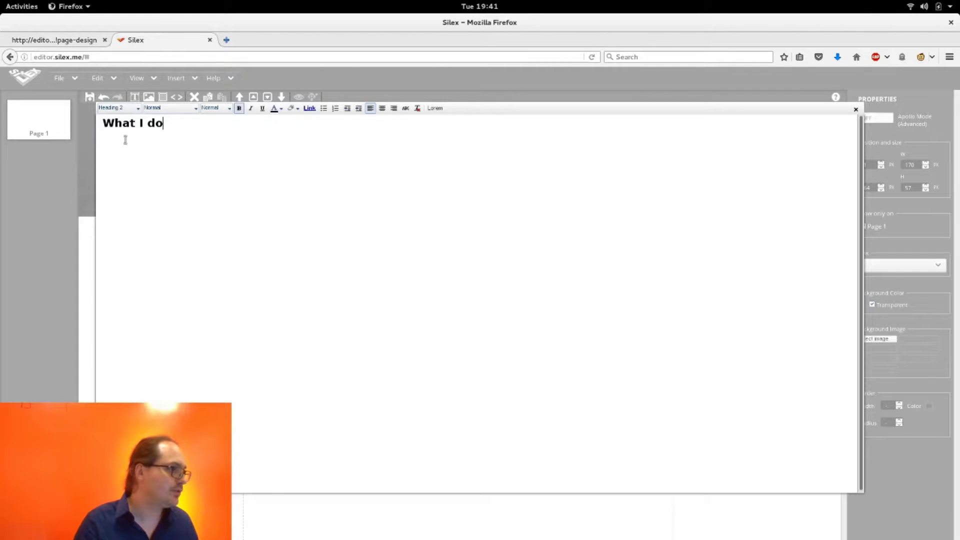
pyautogui.click(241, 81)
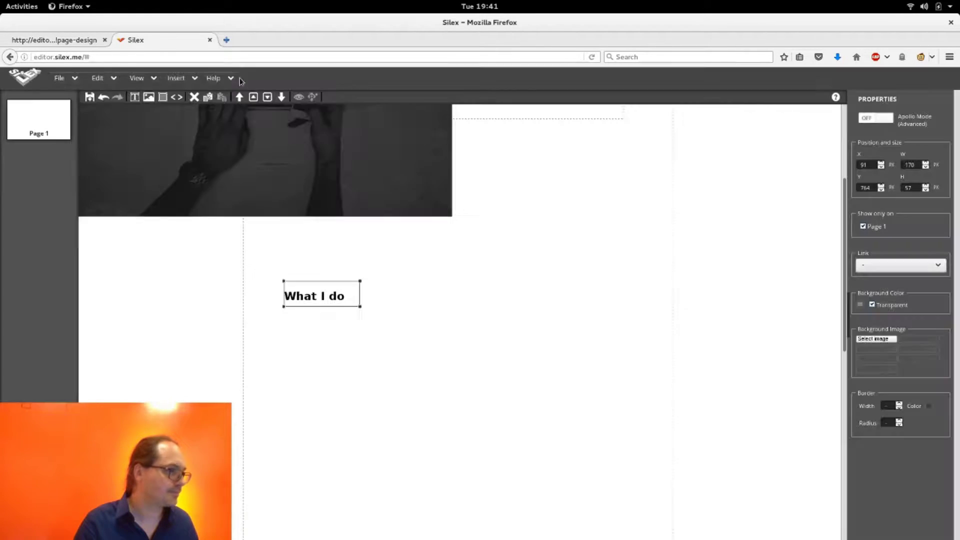
# Move the "What I do" heading to about X 48, Y 743 and compare the section with the reference page.
pyautogui.moveTo(330, 303); pyautogui.dragTo(332, 286)
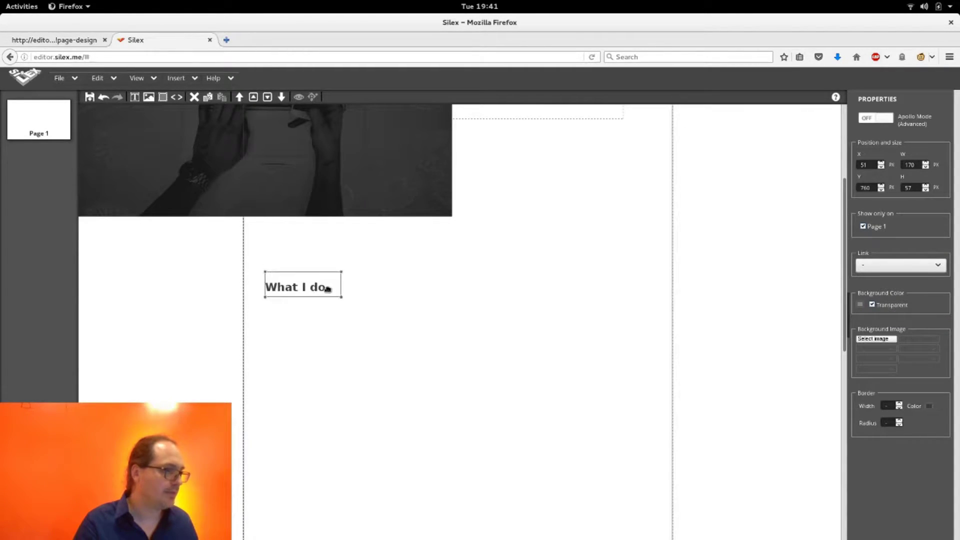
pyautogui.hotkey('ctrl', 'Tab')
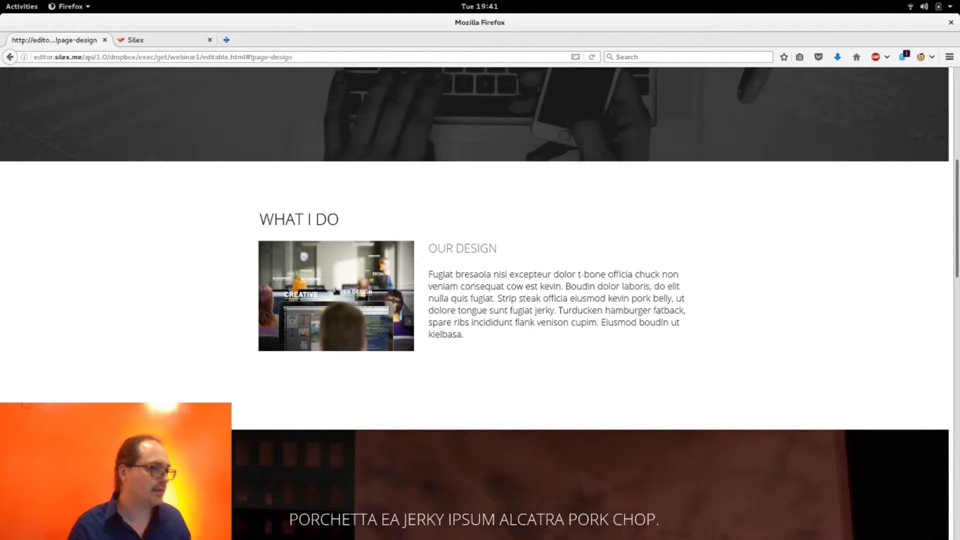
pyautogui.hotkey('ctrl', 'Tab')
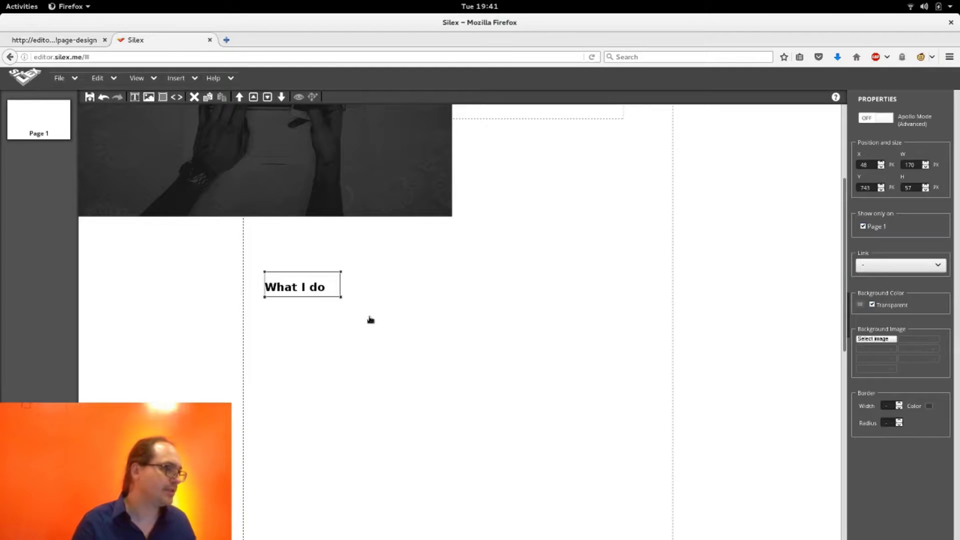
# Insert the image digital-agency-eng-2.jpg, scale it down to about 443 × 277 px and place it directly under the "What I do" heading.
pyautogui.click(148, 98)
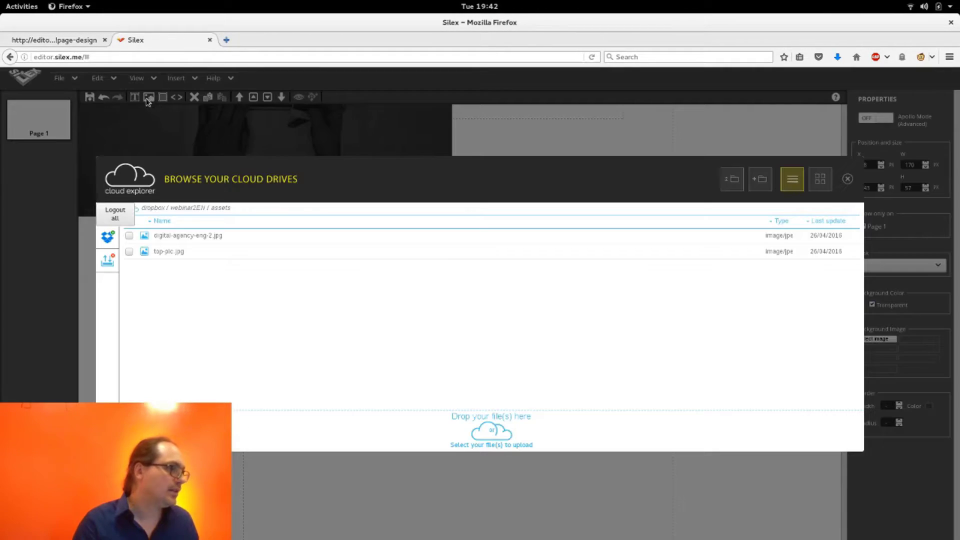
pyautogui.click(173, 239)
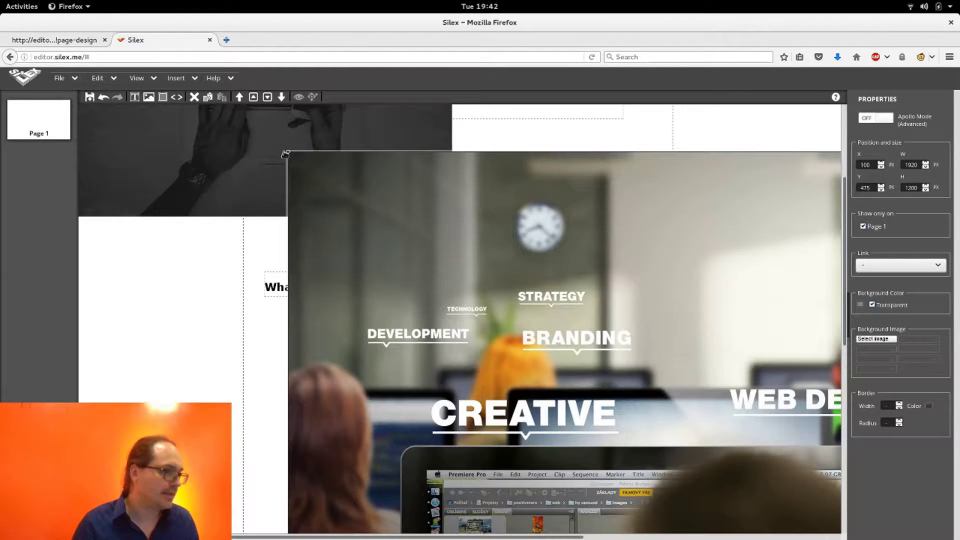
pyautogui.moveTo(288, 152); pyautogui.dragTo(612, 353)
pyautogui.moveTo(699, 409); pyautogui.dragTo(716, 420)
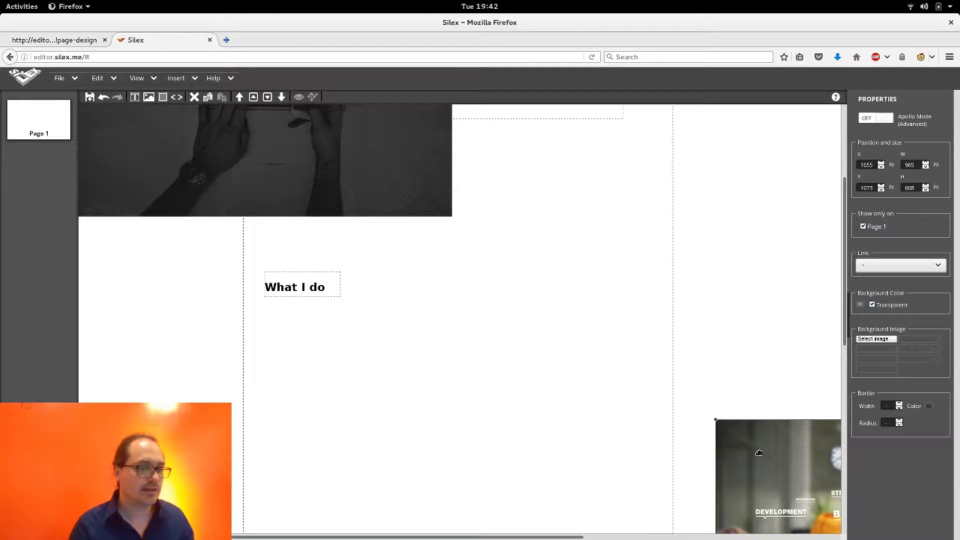
pyautogui.moveTo(770, 454); pyautogui.dragTo(316, 355)
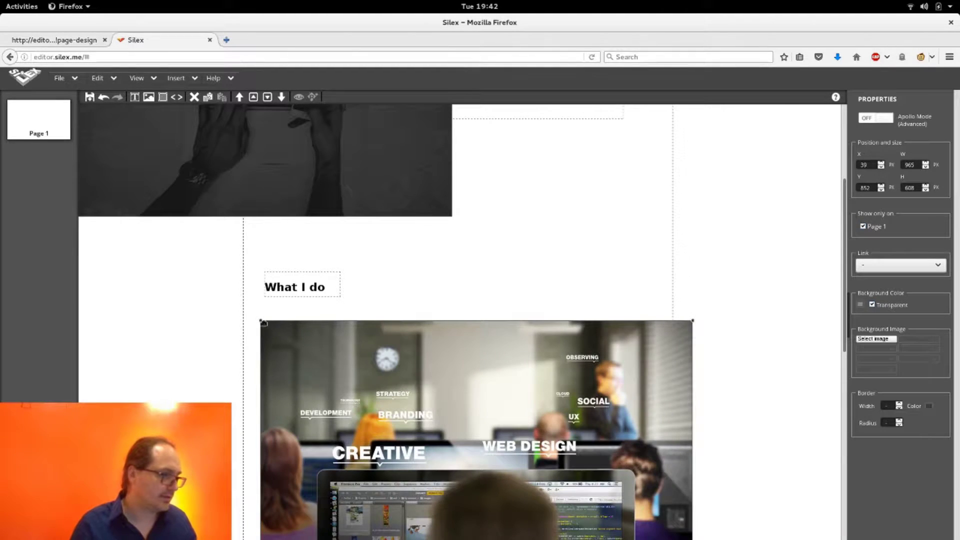
pyautogui.moveTo(264, 322); pyautogui.dragTo(452, 443)
pyautogui.moveTo(496, 466); pyautogui.dragTo(329, 325)
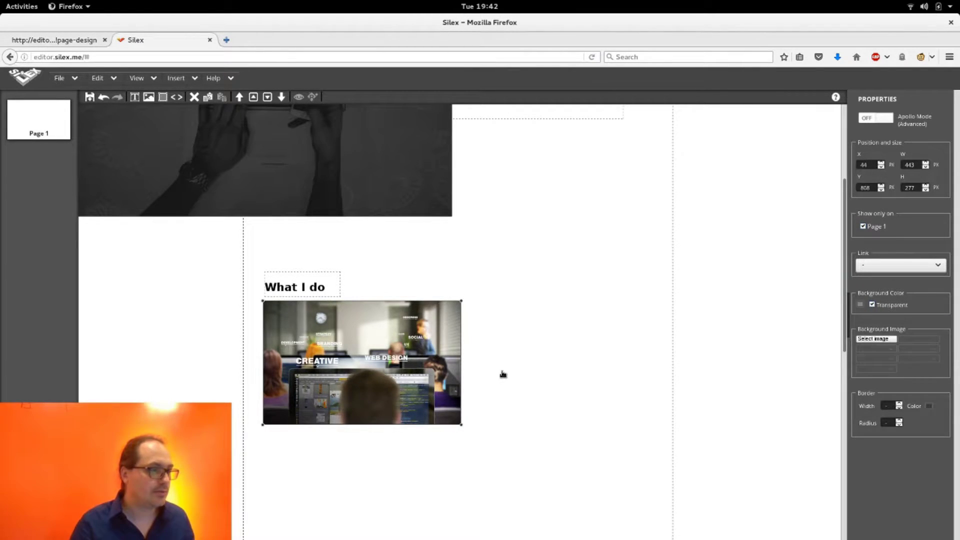
# Add a text box of about 426 × 277 px to the right of the agency image, aligned with its upper edge.
pyautogui.hotkey('ctrl', 'p')
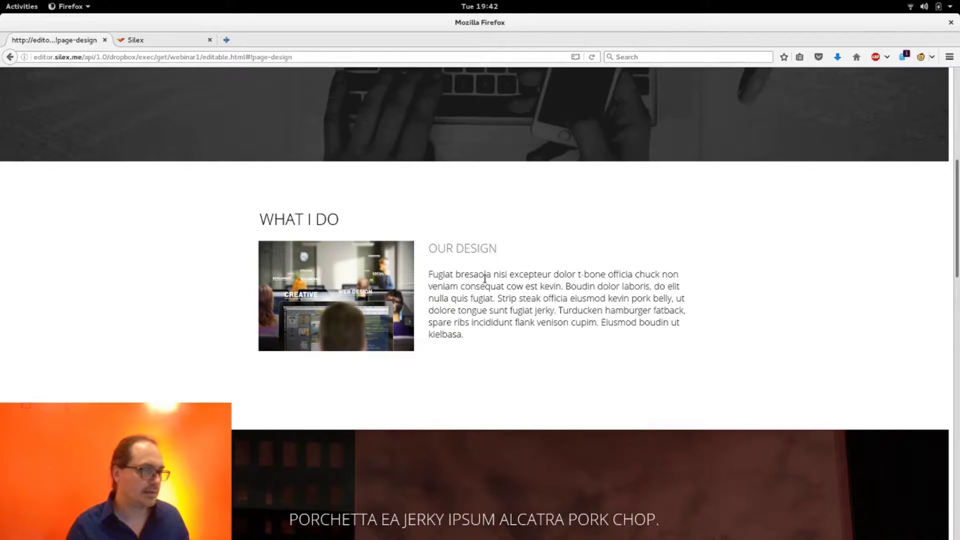
pyautogui.hotkey('ctrl', 'Tab')
pyautogui.hotkey('alt', 't')
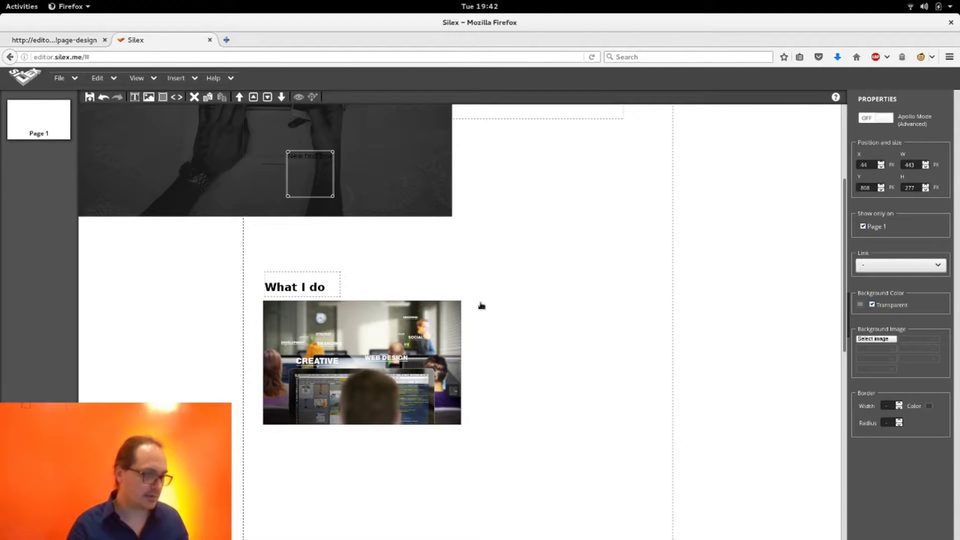
pyautogui.moveTo(299, 163); pyautogui.dragTo(484, 311)
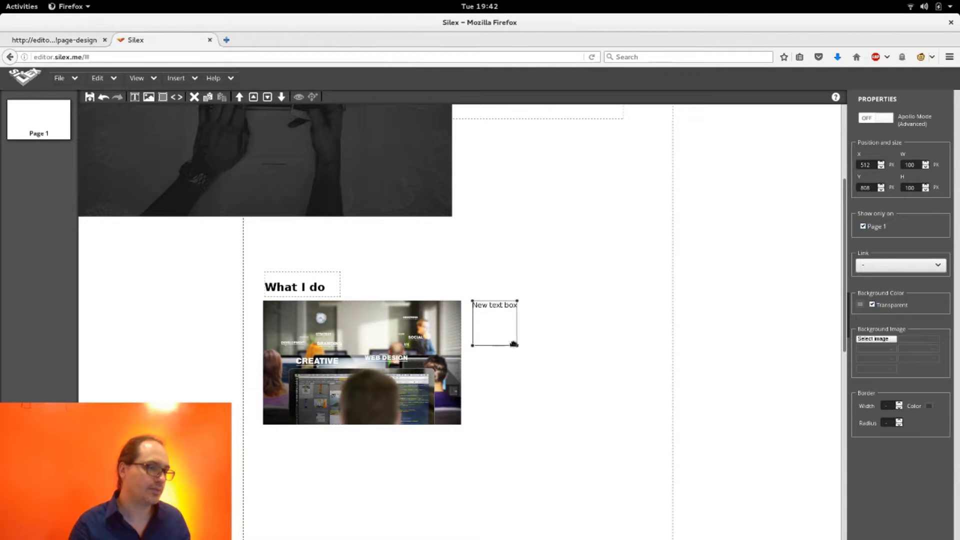
pyautogui.moveTo(516, 345); pyautogui.dragTo(663, 424)
# Replace the text box's content with the "Our design" title and "Fugiat bresaola" paragraph from Sublime Text, removing the extra blank lines.
pyautogui.hotkey('alt', 'Tab')
pyautogui.hotkey('alt', 'Tab')
pyautogui.hotkey('alt', 'Tab')
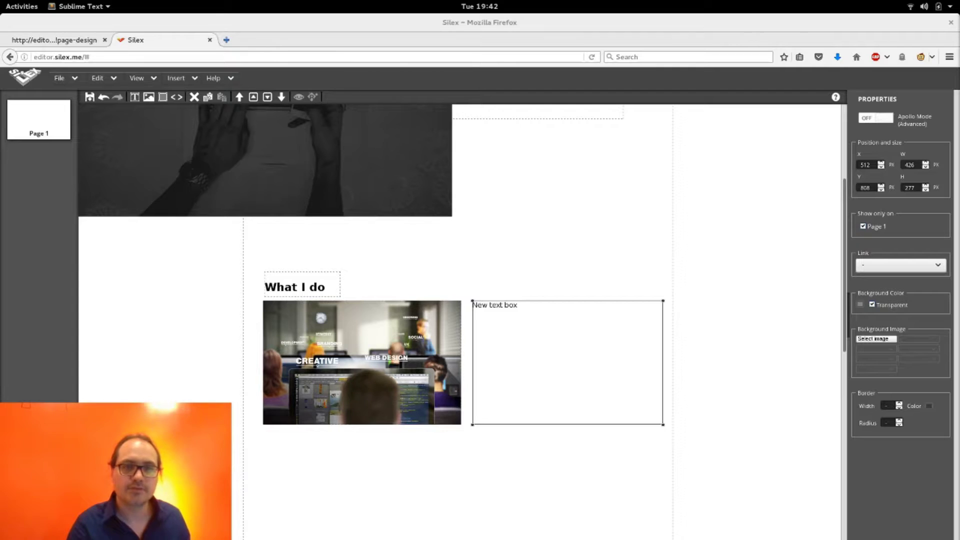
pyautogui.hotkey('alt', 'Tab')
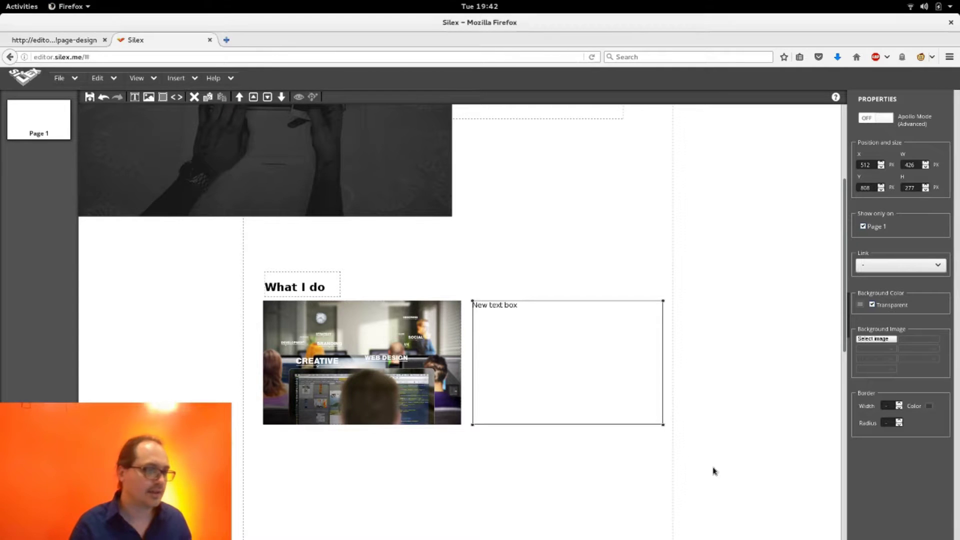
pyautogui.doubleClick(528, 396)
pyautogui.hotkey('ctrl', 'a')
pyautogui.write('Our design  Fugiat bresaola nisi excepteur dolor t-bone officia chuck non veniam consequat cow est kevin. Boudin dolor laboris, do elit nulla quis fugiat. Strip steak officia eiusmod kevin pork belly, ut dolore tongue sunt fugiat jerky. Turducken hamburger fatback, spare ribs incididunt flank venison cupim. Eiusmod boudin ut kielbasa.')
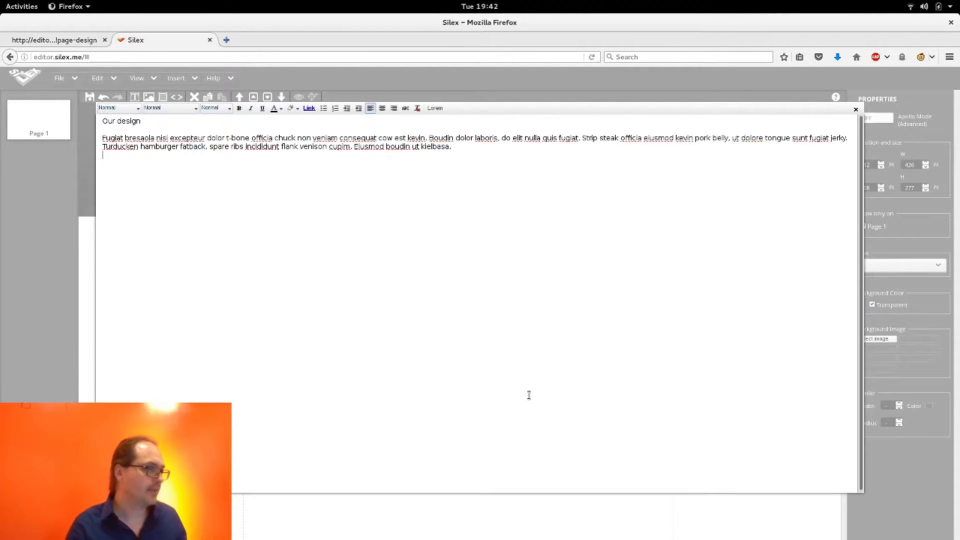
pyautogui.press('BackSpace')
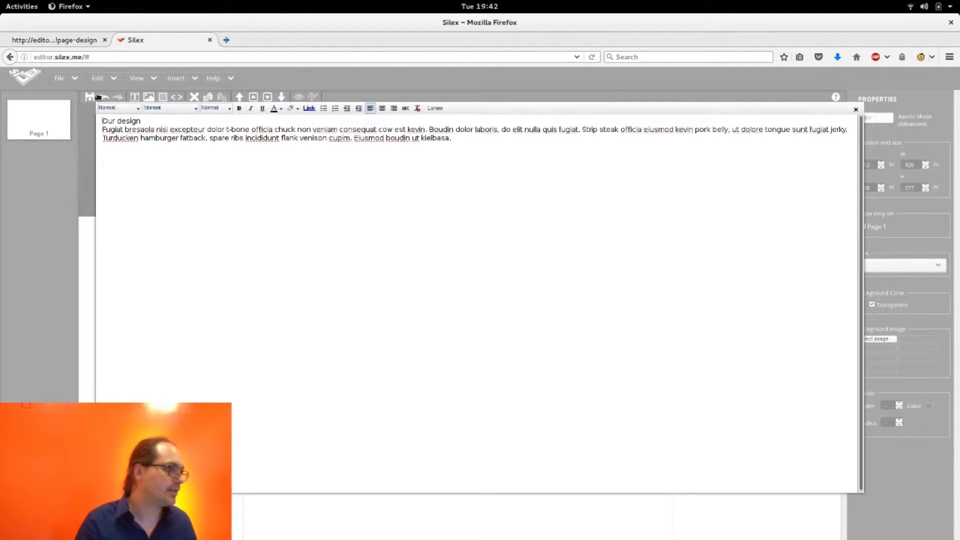
# Format the "Our design" line as Heading 3 and close the text editor.
pyautogui.click(112, 108)
pyautogui.click(126, 151)
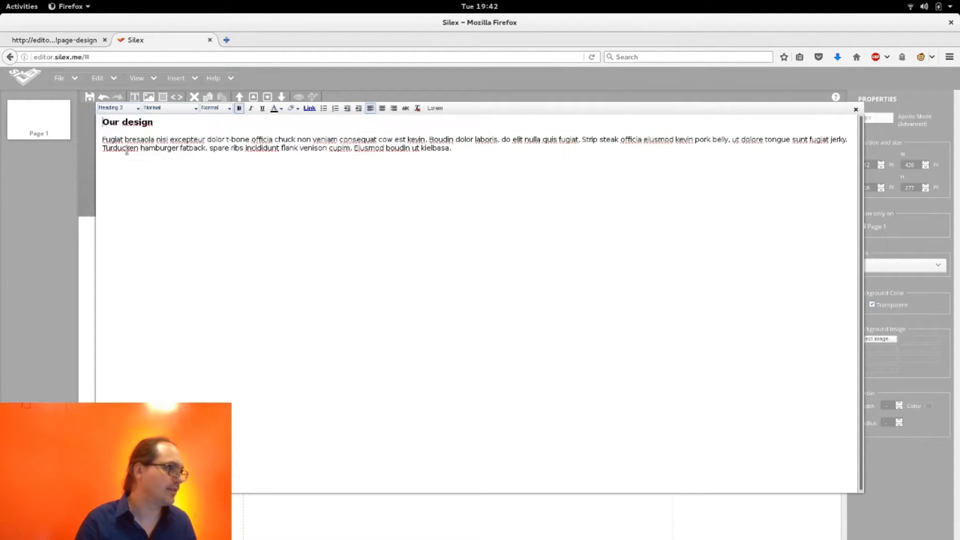
pyautogui.click(29, 124)
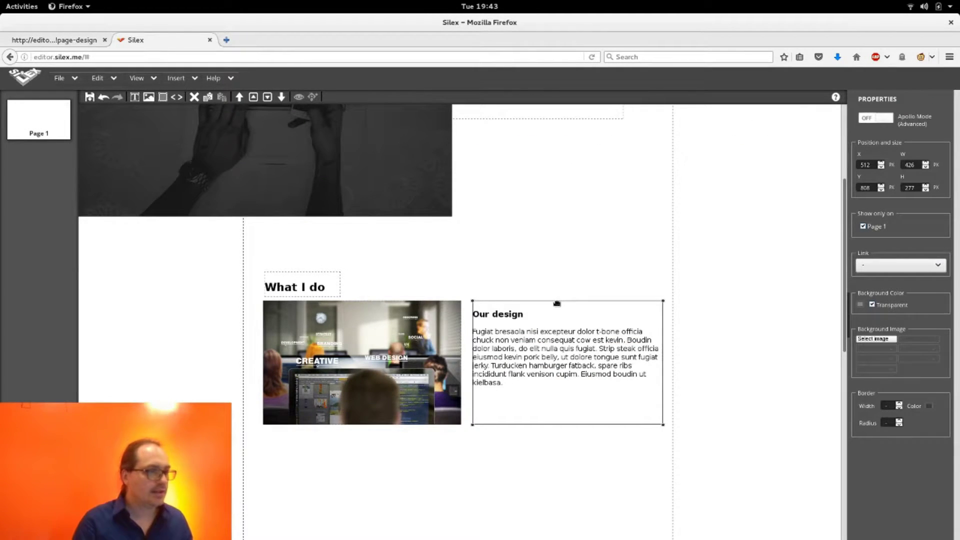
# Check the section below "What I do" on the reference page and add a box about 512 × 536 px at about X 52, Y 1222.
pyautogui.hotkey('ctrl', 'Tab')
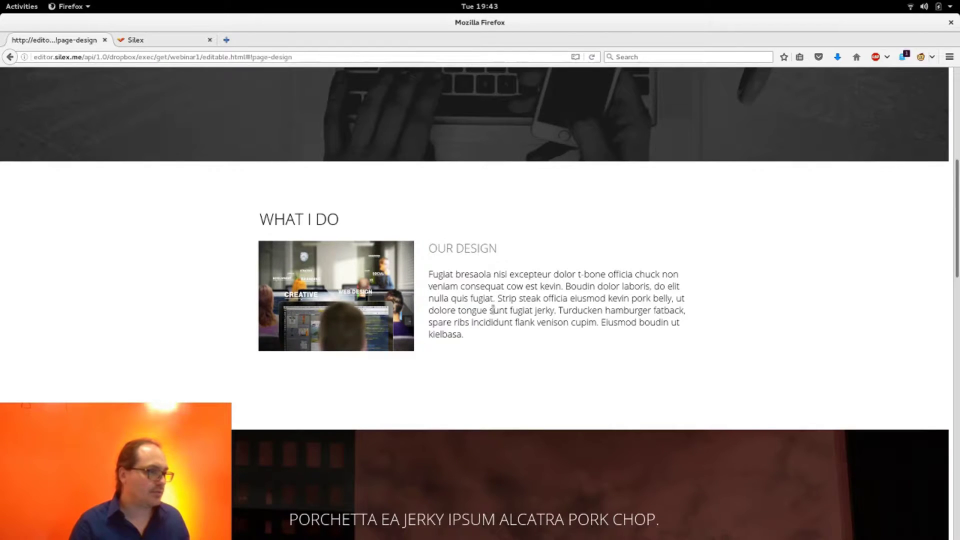
pyautogui.scroll(-3, 523, 400)
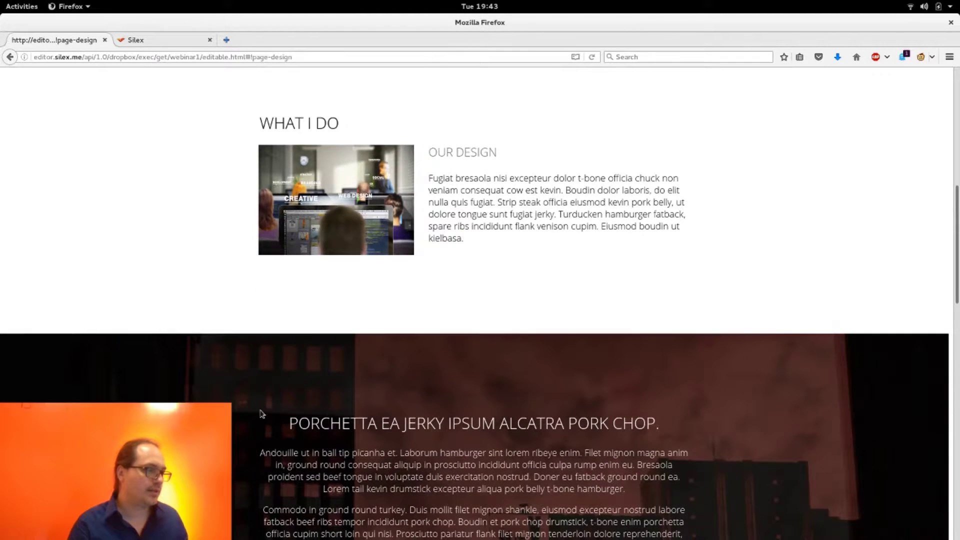
pyautogui.scroll(-5, 79, 380)
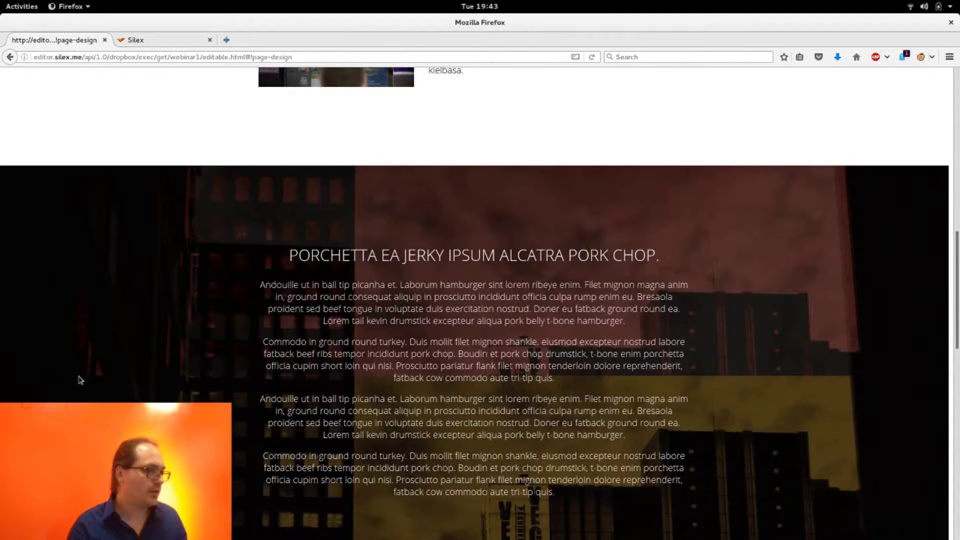
pyautogui.hotkey('ctrl', 'Tab')
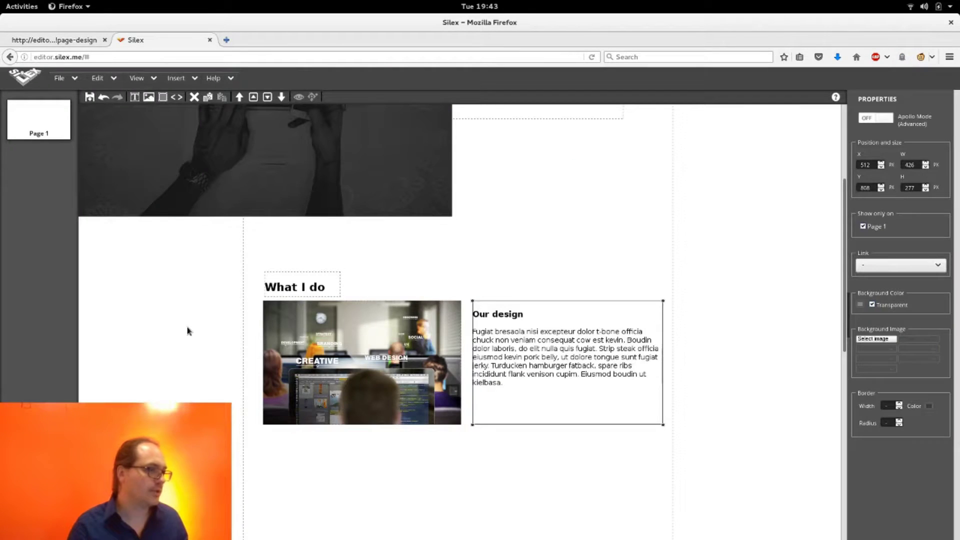
pyautogui.click(168, 98)
pyautogui.moveTo(311, 176); pyautogui.dragTo(121, 257)
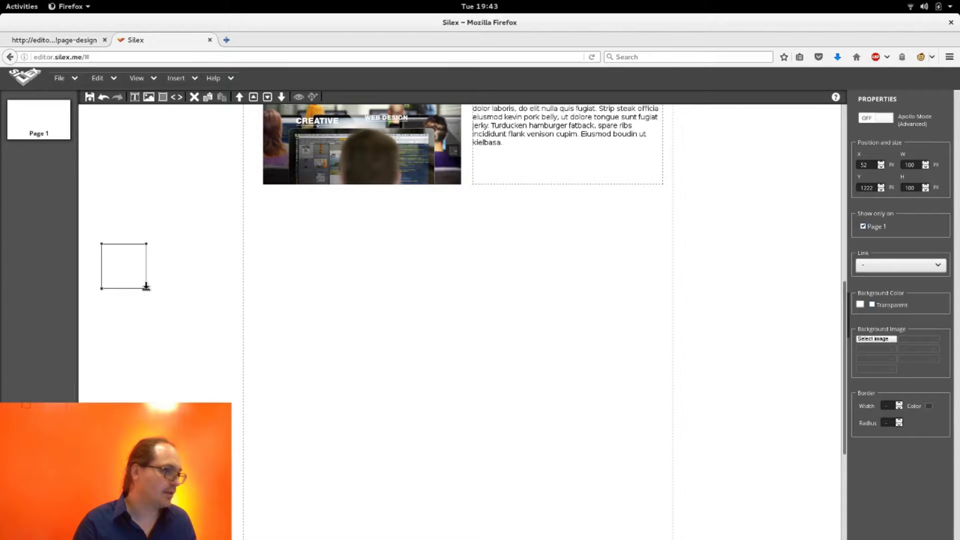
pyautogui.moveTo(145, 286); pyautogui.dragTo(332, 486)
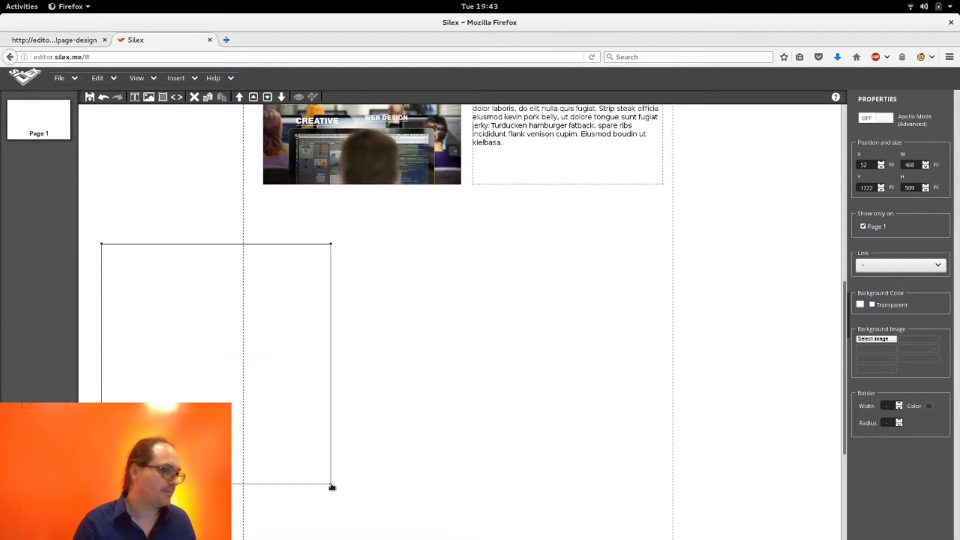
# Upload pic2.jpg to the assets folder in the cloud drive and apply it as the box's background image.
pyautogui.click(874, 343)
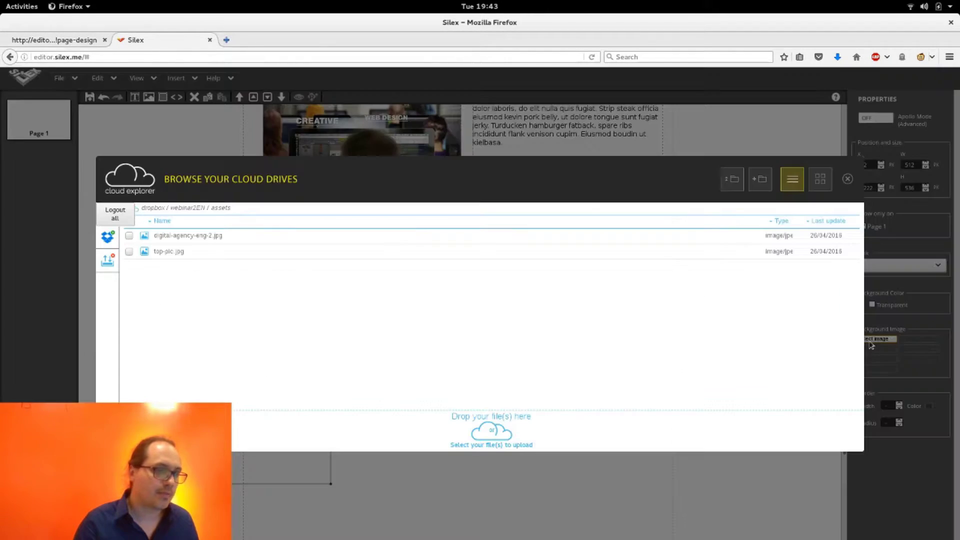
pyautogui.click(490, 431)
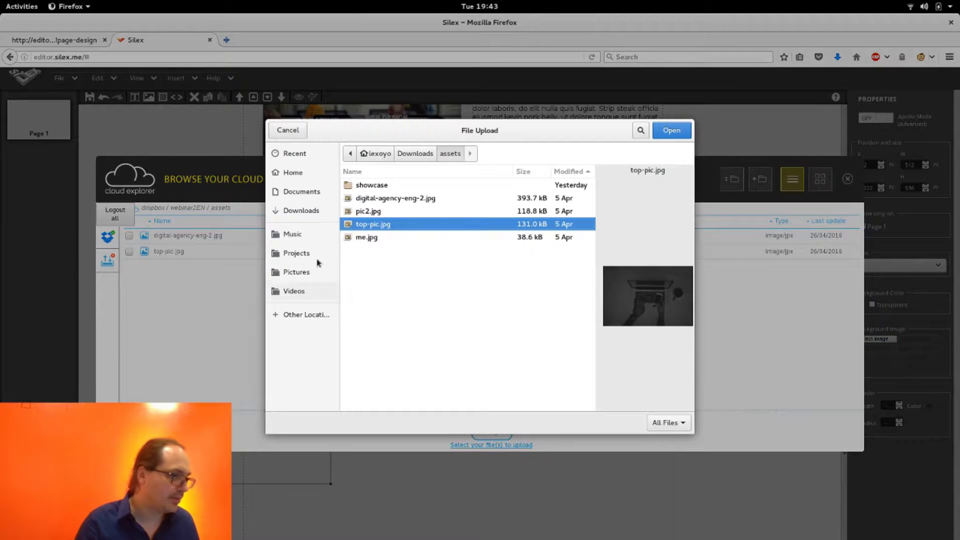
pyautogui.doubleClick(366, 212)
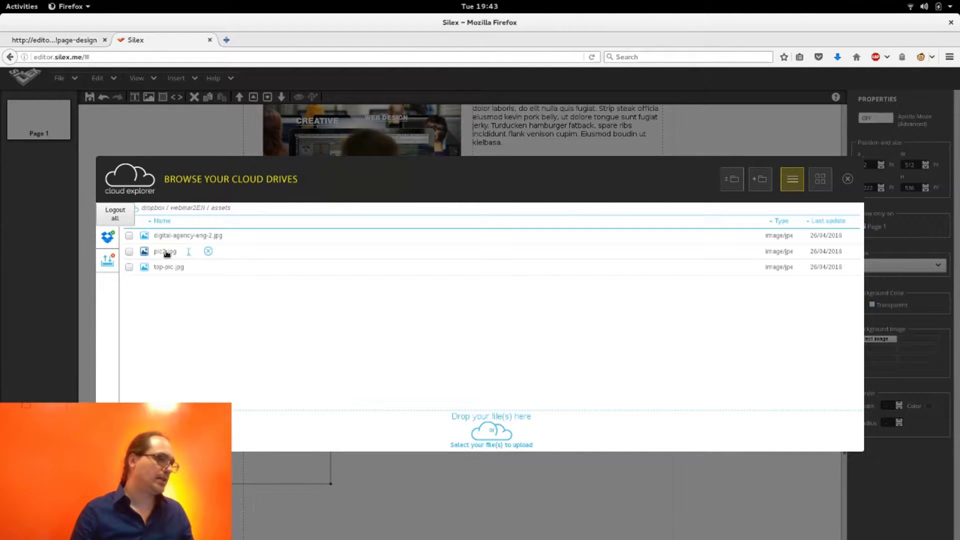
pyautogui.click(165, 252)
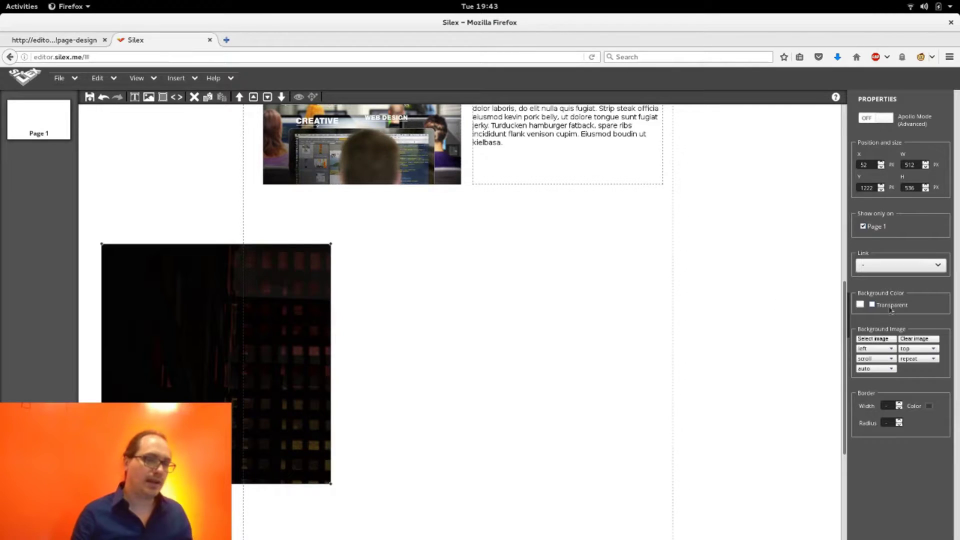
# Make the box's background image cover the box and centre it horizontally and vertically.
pyautogui.click(881, 369)
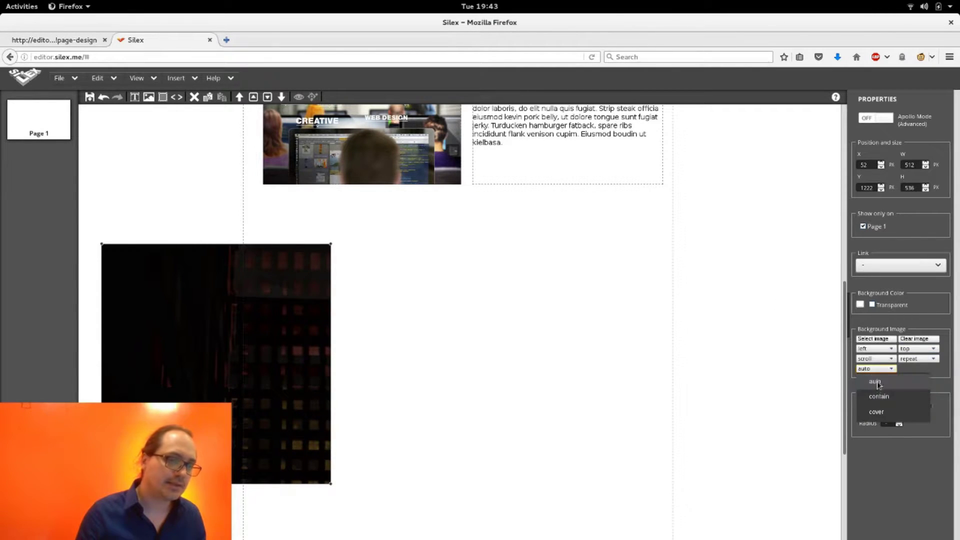
pyautogui.click(880, 412)
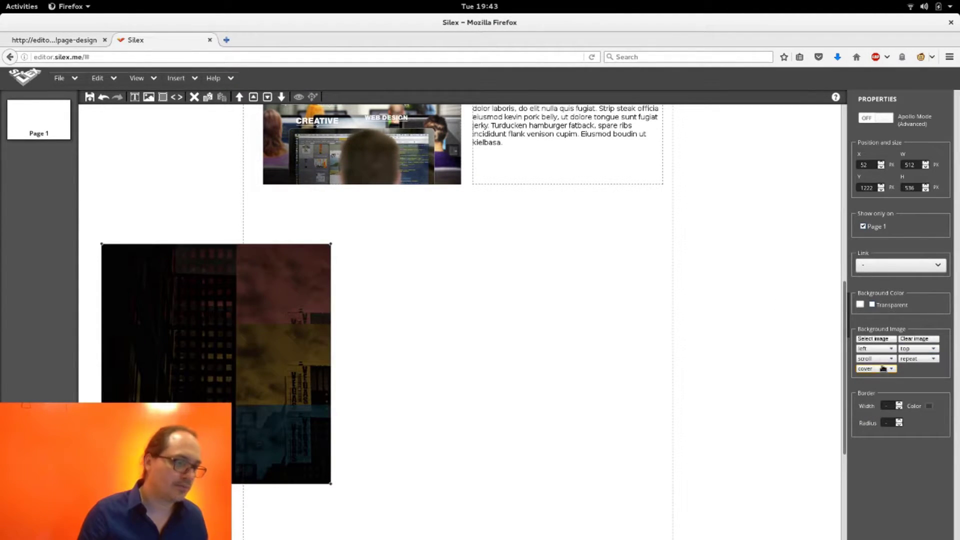
pyautogui.click(875, 349)
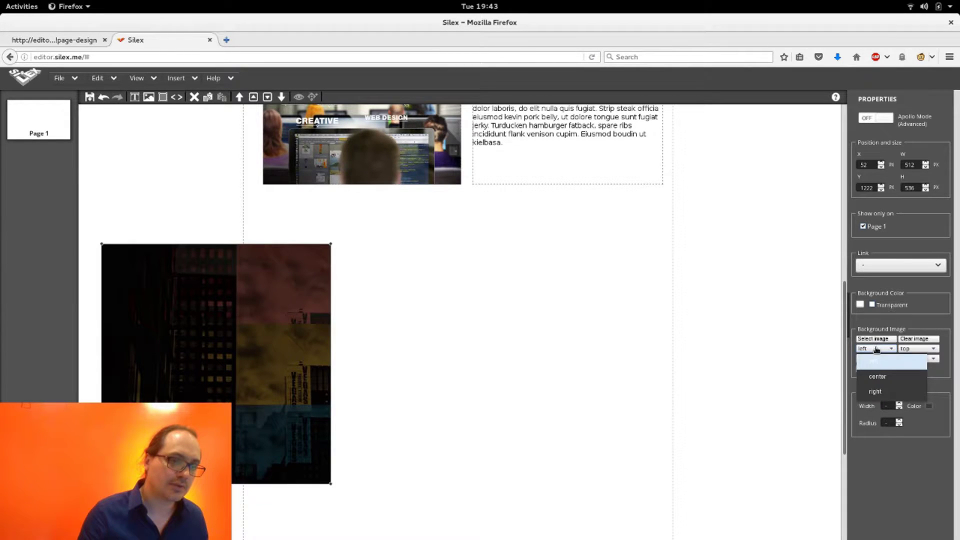
pyautogui.click(880, 377)
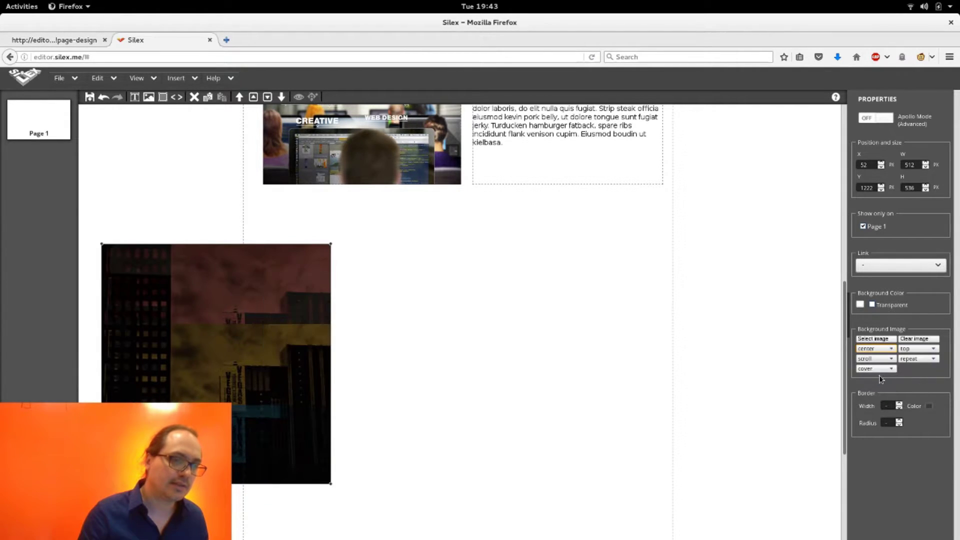
pyautogui.click(908, 350)
pyautogui.click(907, 378)
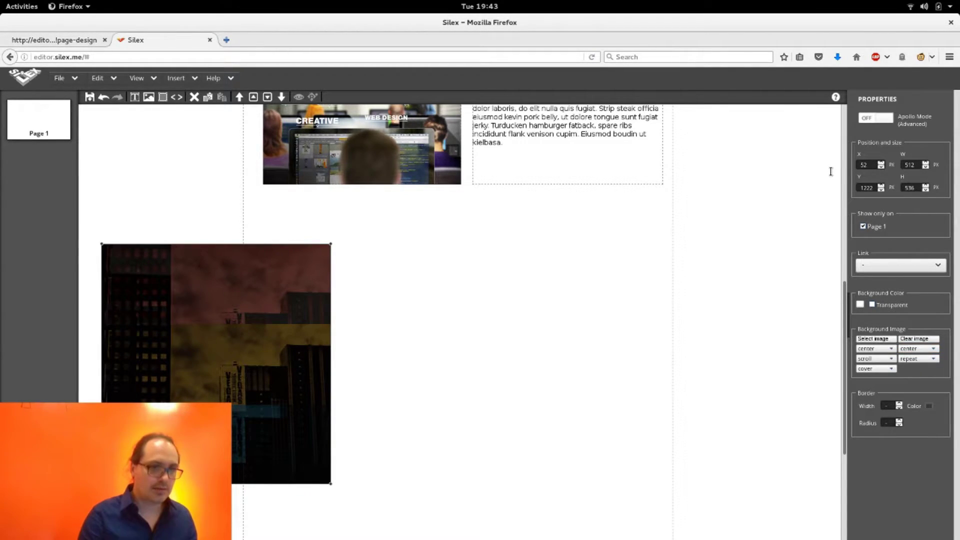
# Set the pic2.jpg box's X position to 0 px and extend its height downward to about 676 px.
pyautogui.press('BackSpace')
pyautogui.press('BackSpace')
pyautogui.write('0')
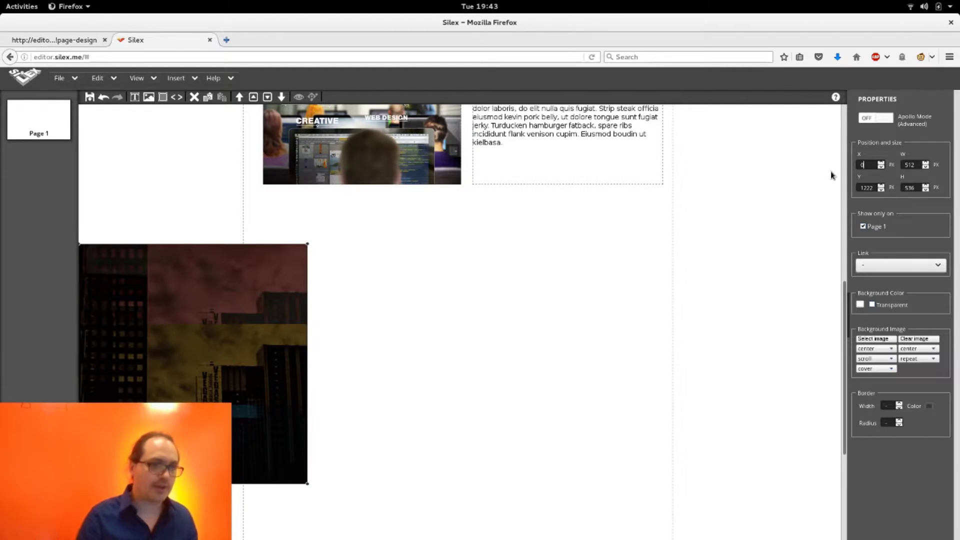
pyautogui.scroll(-1, 239, 409)
pyautogui.scroll(-2, 239, 409)
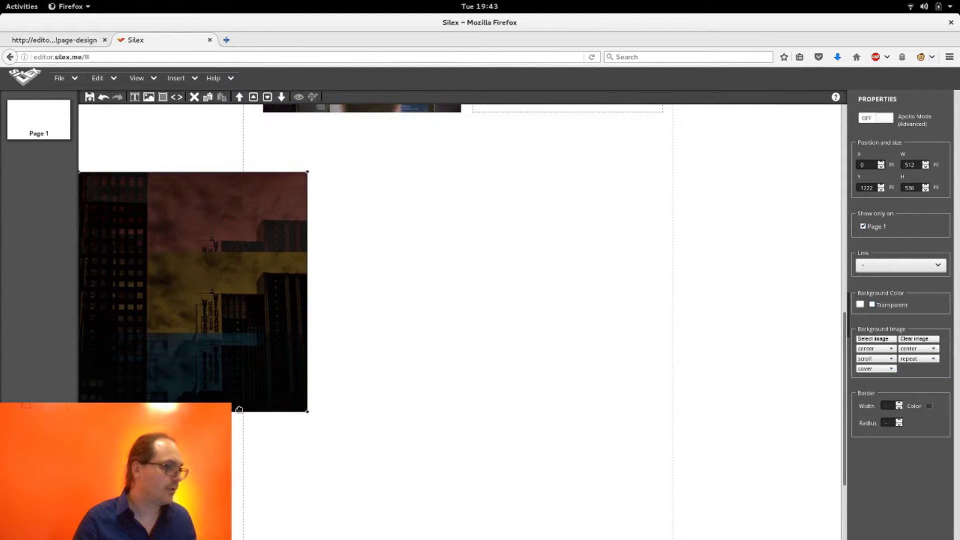
pyautogui.moveTo(239, 412); pyautogui.dragTo(239, 474)
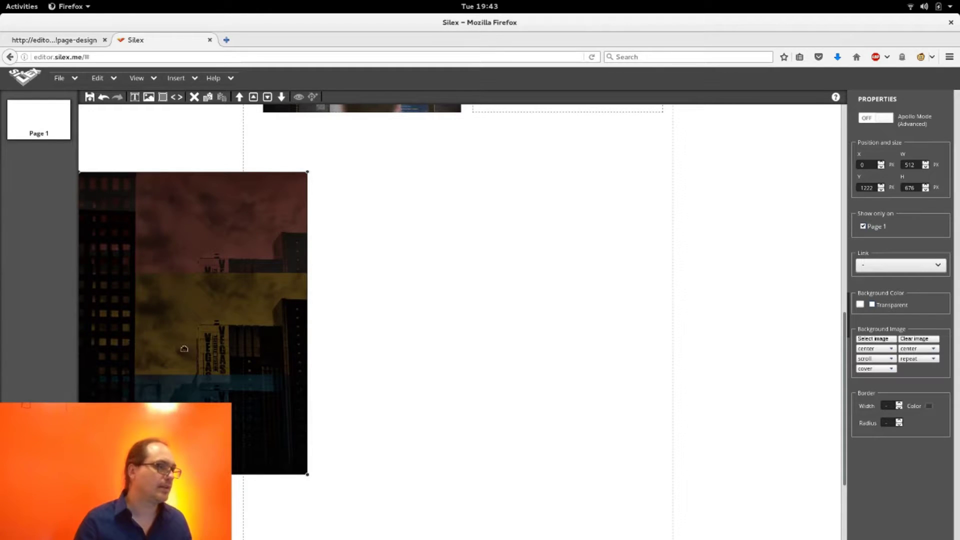
pyautogui.scroll(-4, 195, 279)
pyautogui.scroll(10, 195, 278)
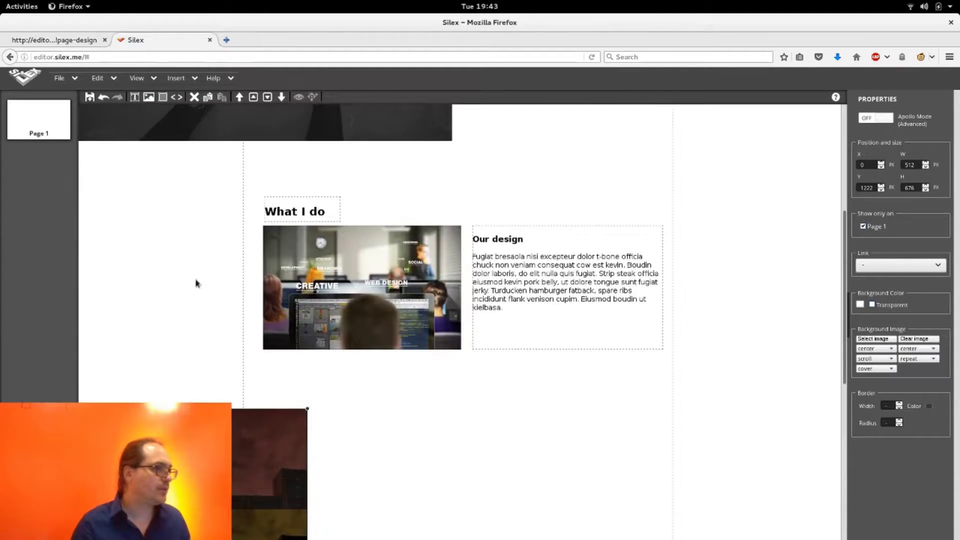
pyautogui.hotkey('ctrl', 'Tab')
pyautogui.hotkey('ctrl', 'Tab')
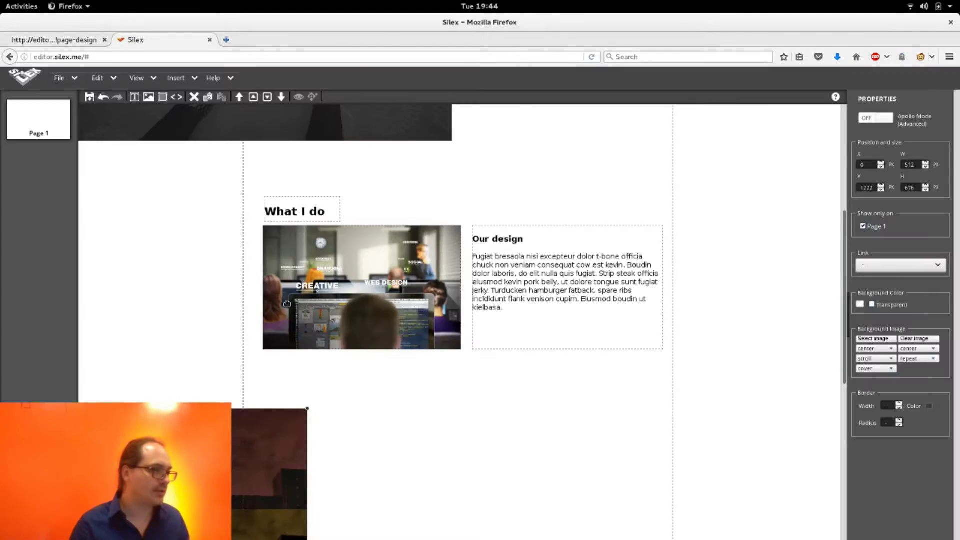
# Start inserting an image in the central container and create a folder named "showcase" in the cloud assets folder, correcting its misspelled name.
pyautogui.scroll(-5, 324, 372)
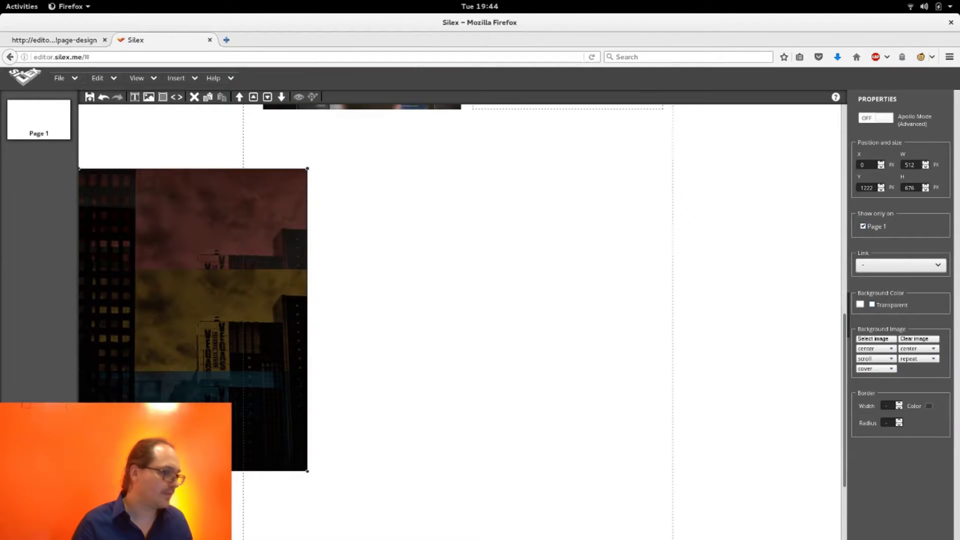
pyautogui.click(364, 305)
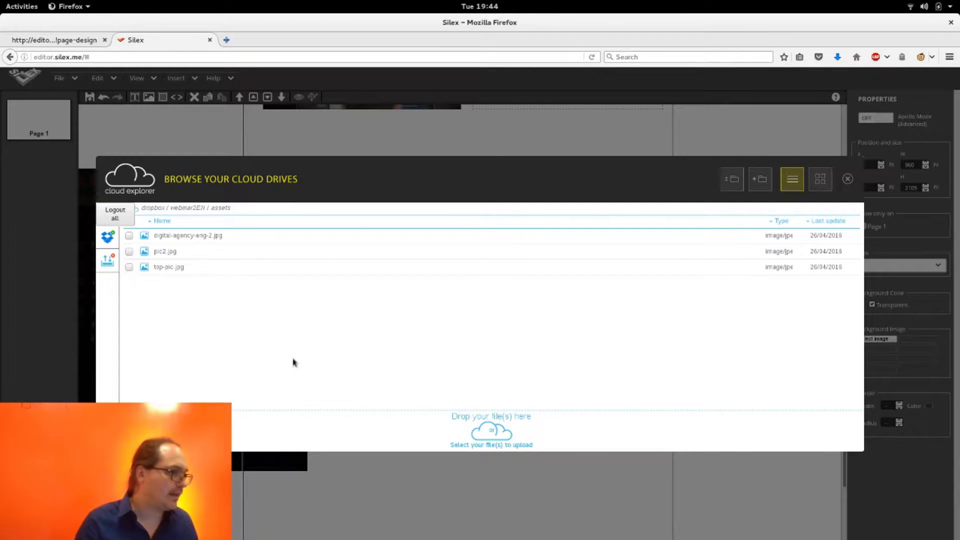
pyautogui.click(760, 179)
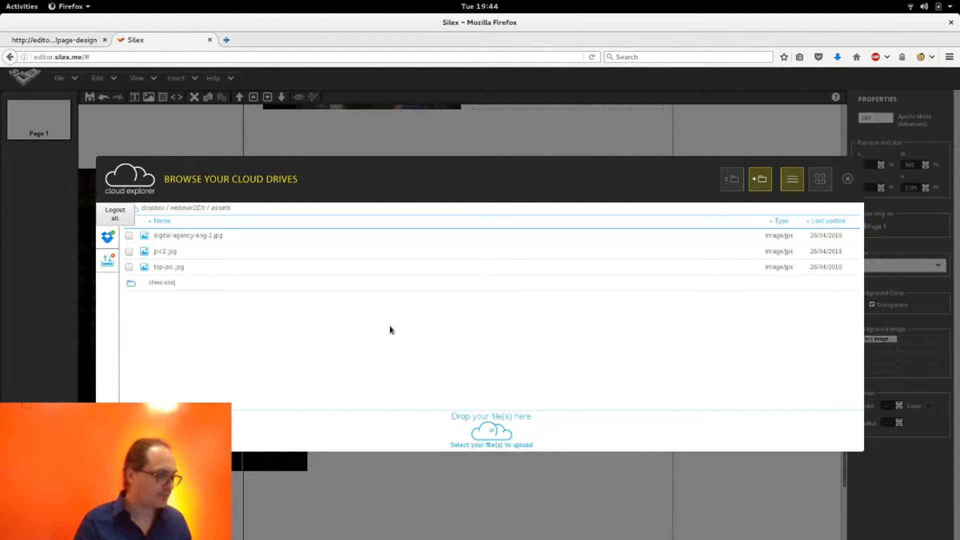
pyautogui.click(126, 276)
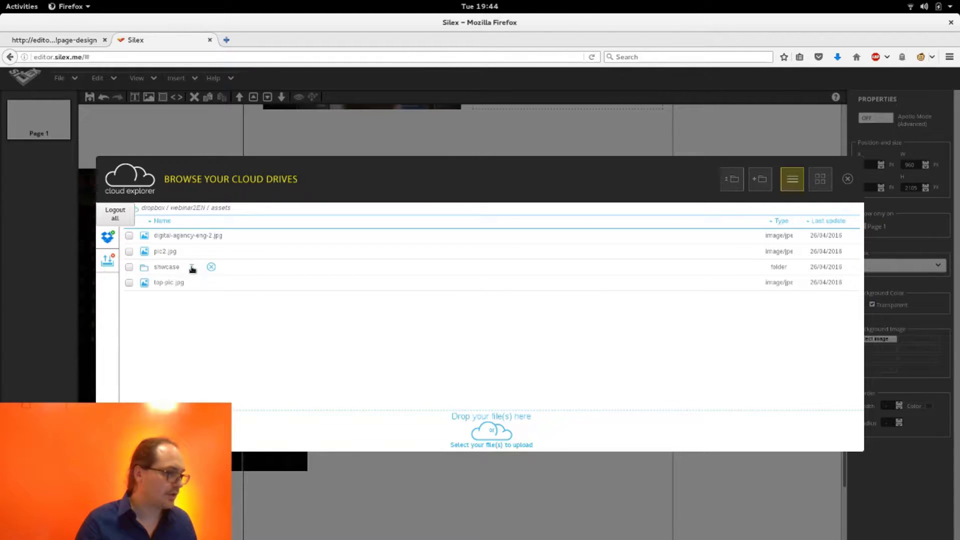
pyautogui.click(156, 268)
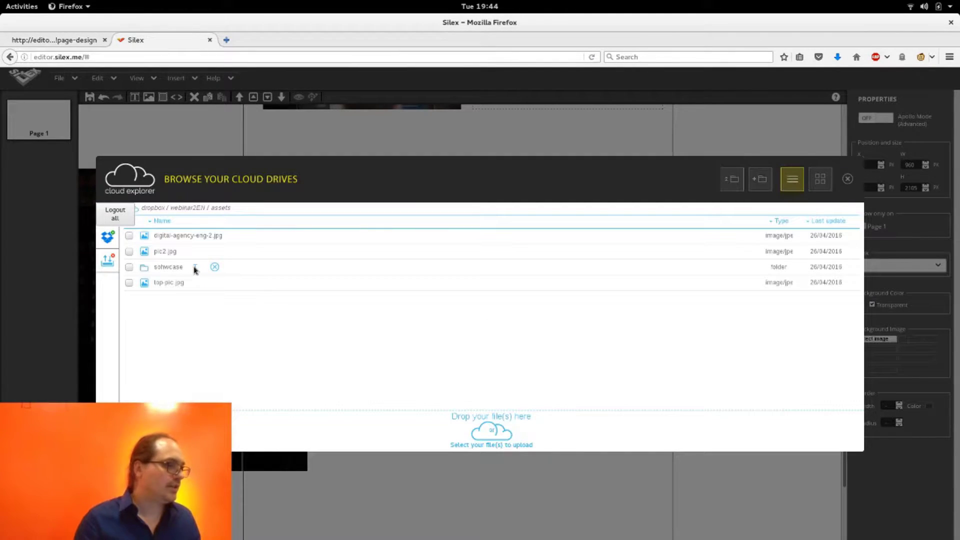
pyautogui.click(197, 269)
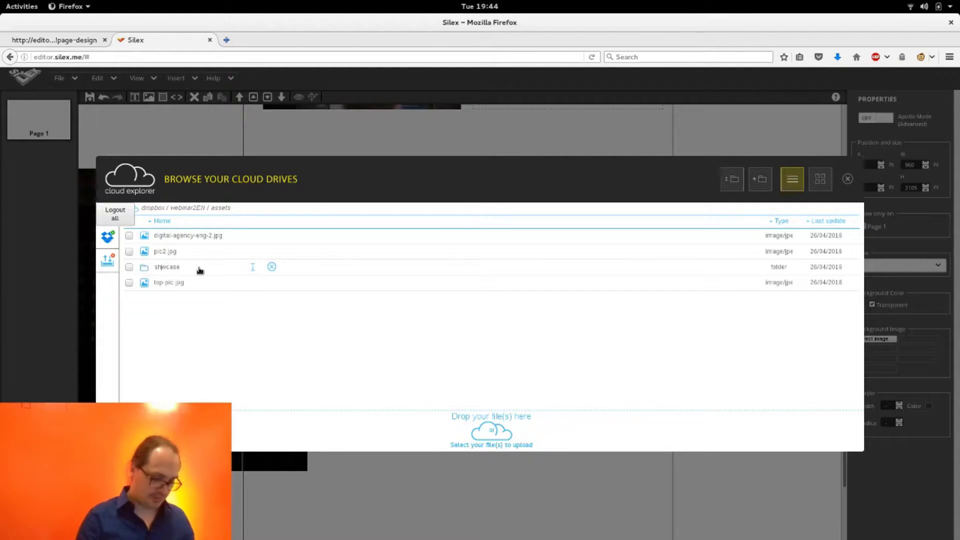
pyautogui.press('Return')
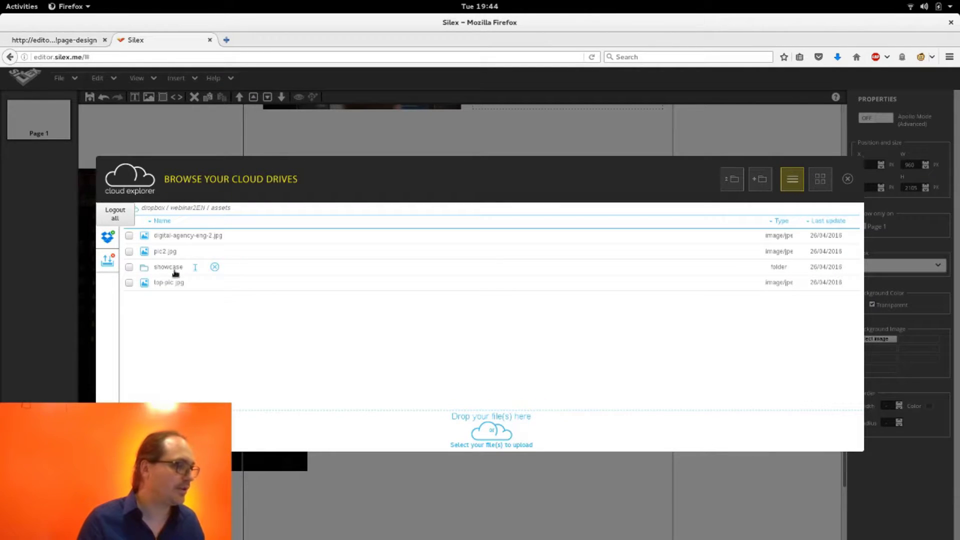
# Upload all eleven images, im1.jpg to im11.jpg, from the local showcase folder into the cloud showcase folder.
pyautogui.click(175, 271)
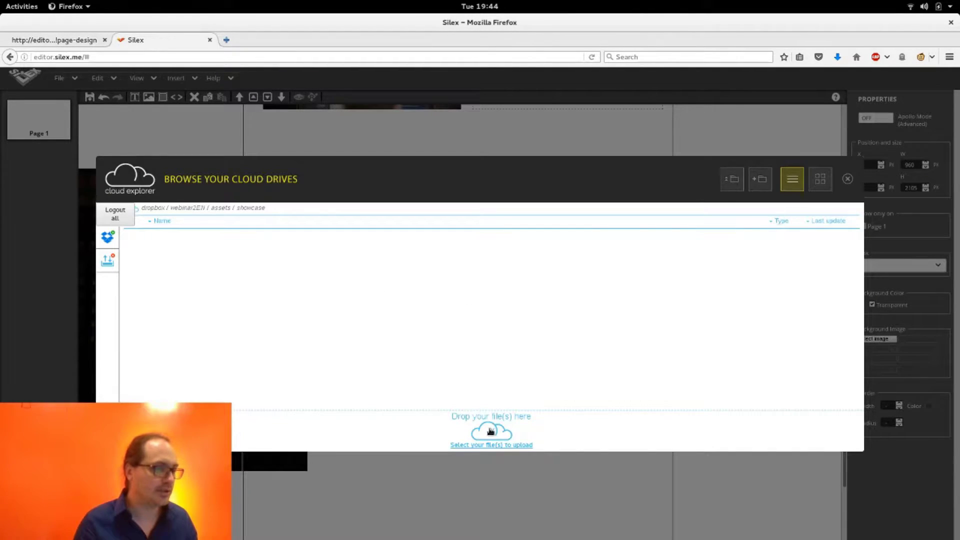
pyautogui.click(491, 444)
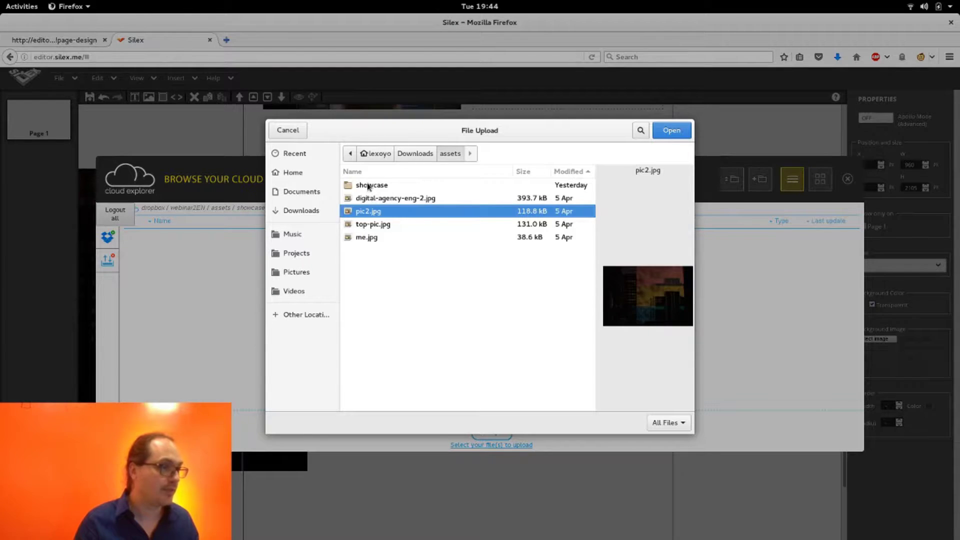
pyautogui.doubleClick(370, 185)
pyautogui.hotkey('shift', 'Down')
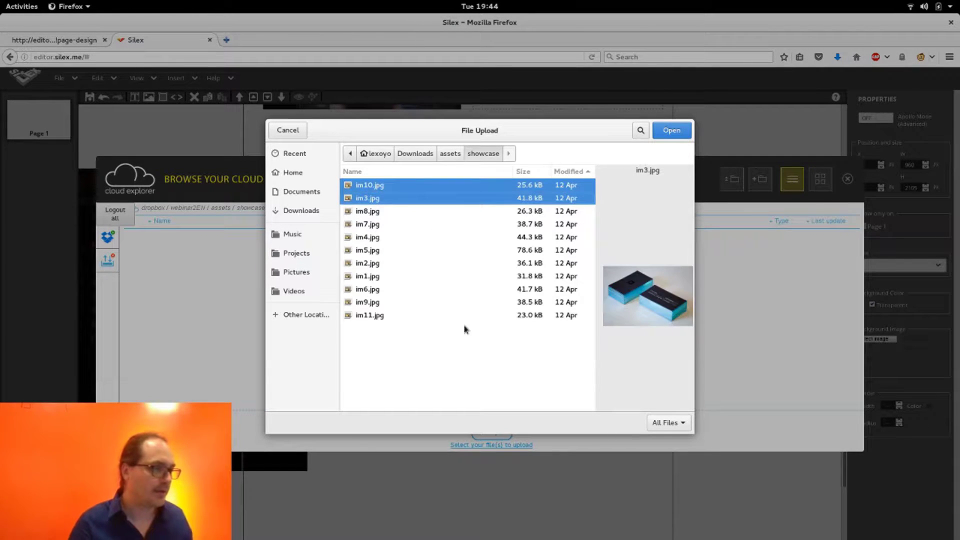
pyautogui.hotkey('shift', 'Down')
pyautogui.hotkey('shift', 'Down')
pyautogui.hotkey('shift', 'Down')
pyautogui.hotkey('shift', 'Down')
pyautogui.hotkey('shift', 'Down')
pyautogui.hotkey('shift', 'Down')
pyautogui.hotkey('shift', 'Down')
pyautogui.hotkey('shift', 'Down')
pyautogui.hotkey('shift', 'Down')
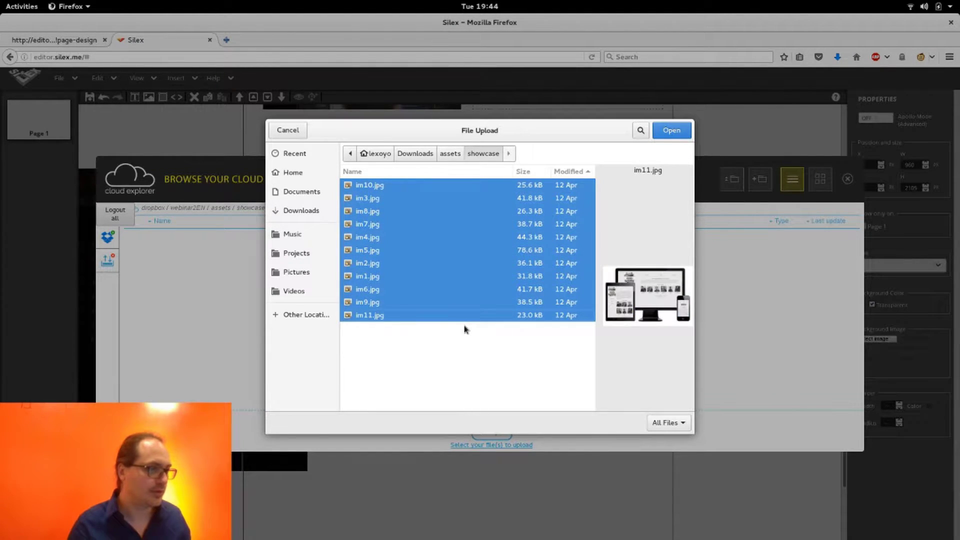
pyautogui.press('Return')
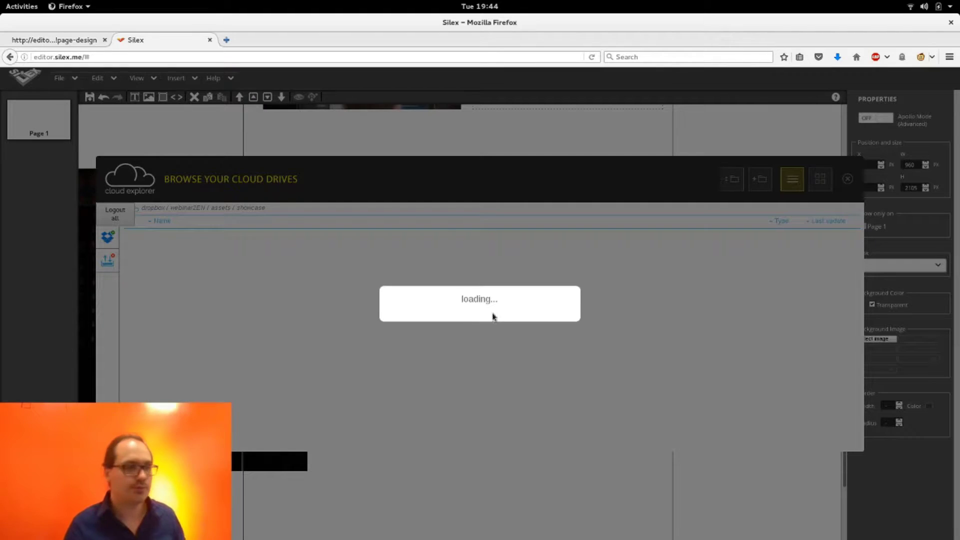
pyautogui.hotkey('alt', 'Tab')
pyautogui.hotkey('alt', 'Tab')
pyautogui.hotkey('alt', 'Tab')
pyautogui.press('Escape')
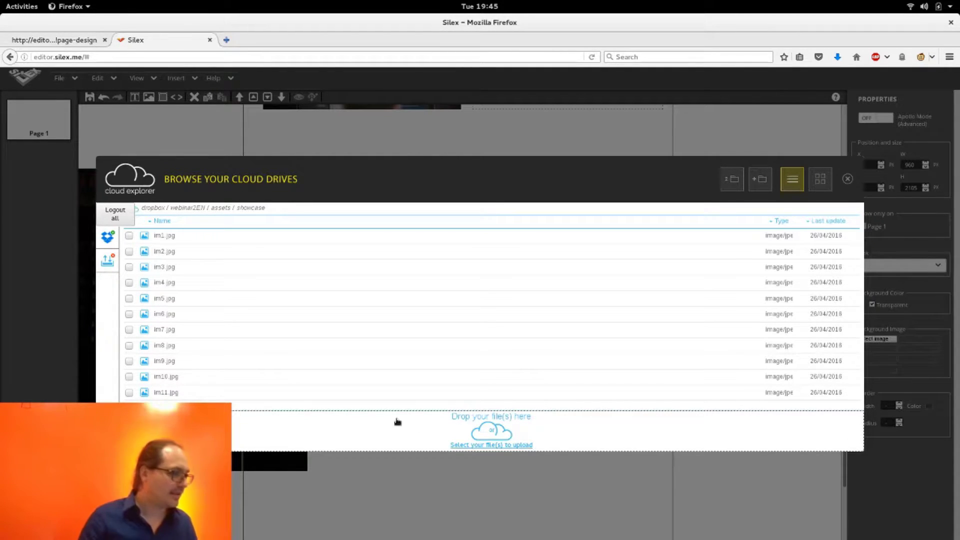
# Insert im1.jpg from the showcase folder and move it to about X 42, Y 1216 in the central container.
pyautogui.click(164, 236)
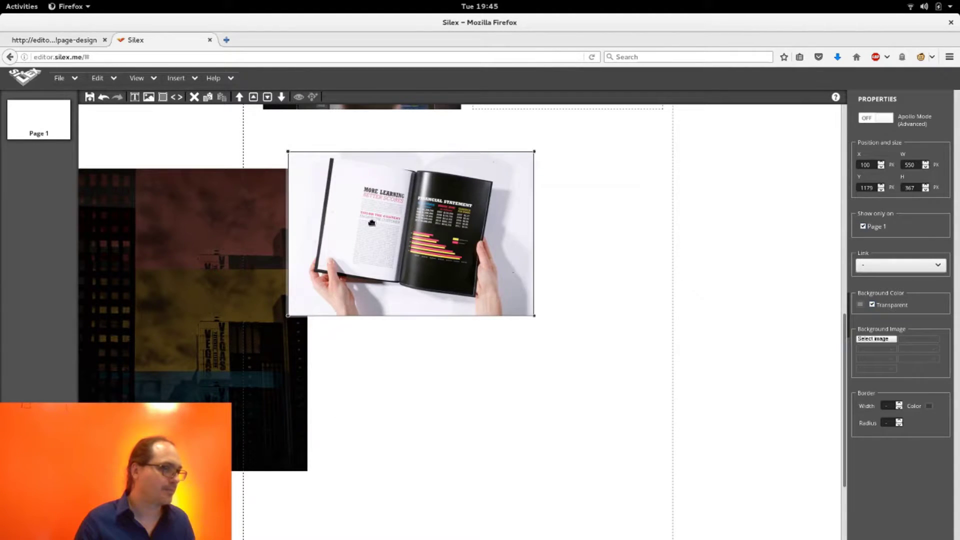
pyautogui.moveTo(393, 212); pyautogui.dragTo(369, 229)
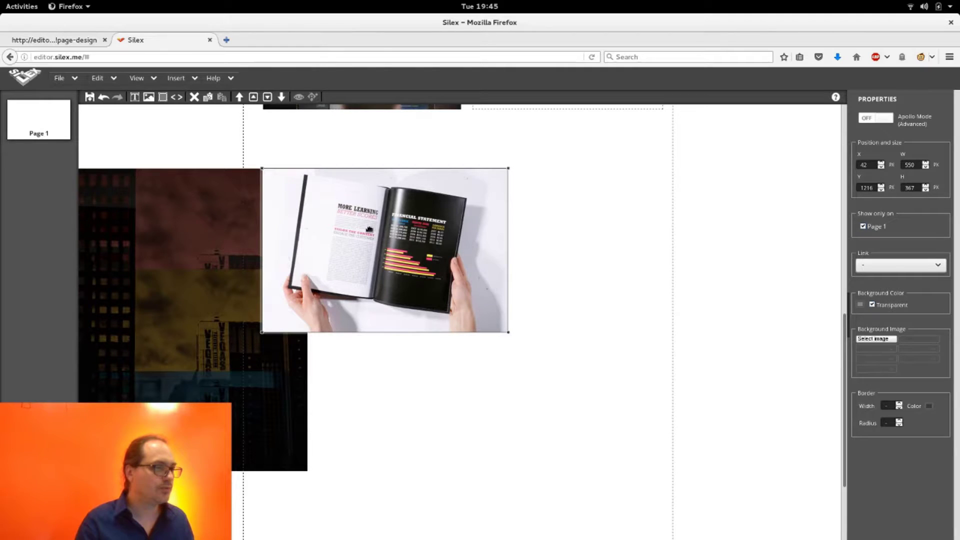
# Delete the im1.jpg image element and insert a container box about 265 × 217 px in its place.
pyautogui.press('Delete')
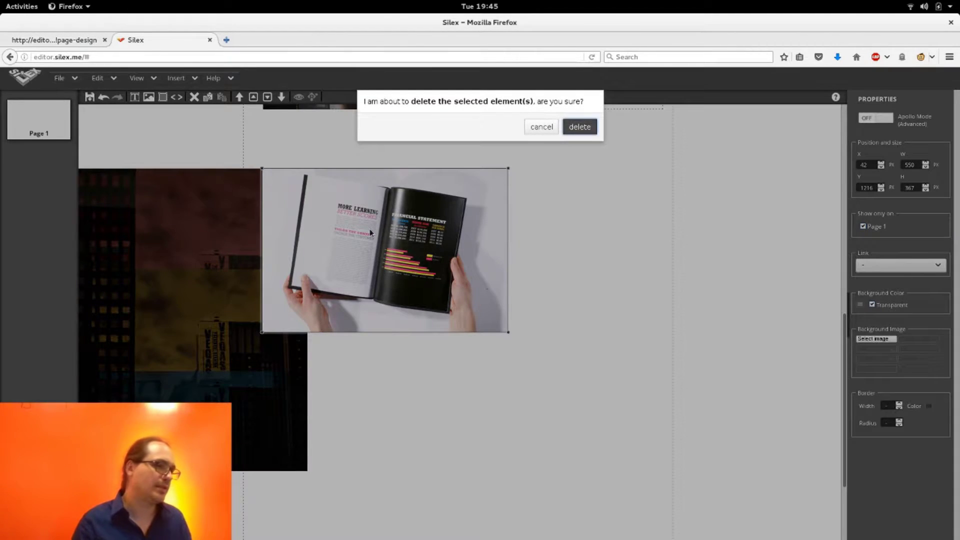
pyautogui.press('Return')
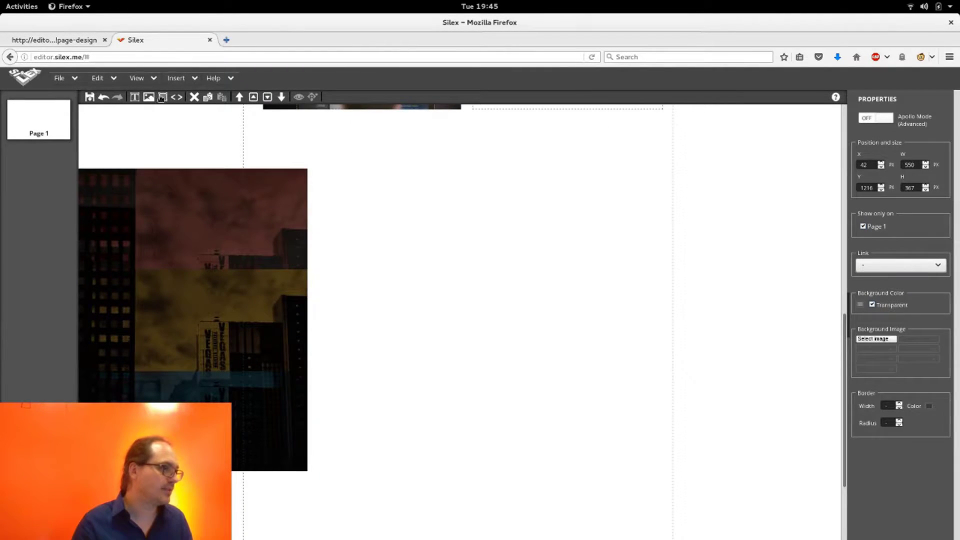
pyautogui.click(163, 97)
pyautogui.moveTo(317, 173); pyautogui.dragTo(387, 297)
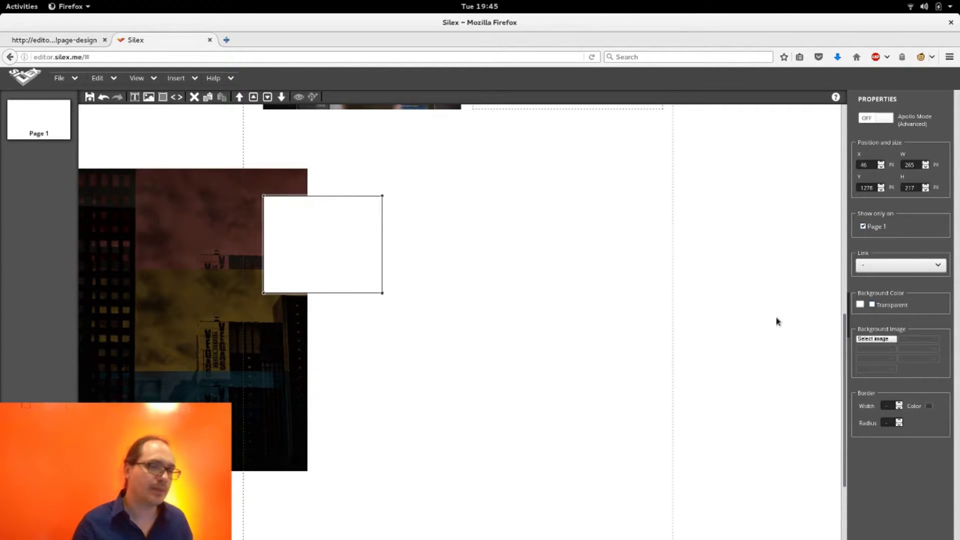
# Set im1.jpg as the box's background image and resize the box to about 339 × 224 px at X 26, Y 1260.
pyautogui.click(891, 343)
pyautogui.click(163, 239)
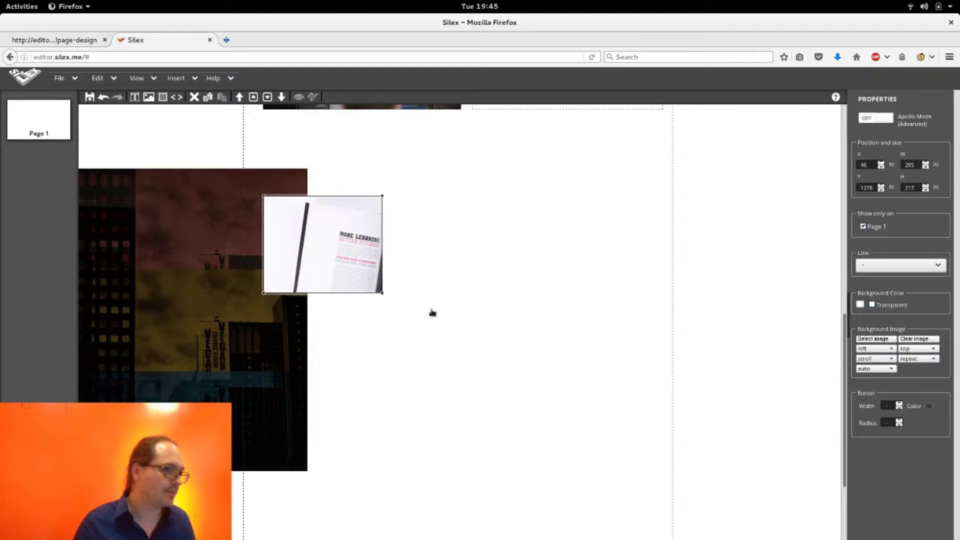
pyautogui.moveTo(381, 290); pyautogui.dragTo(385, 270)
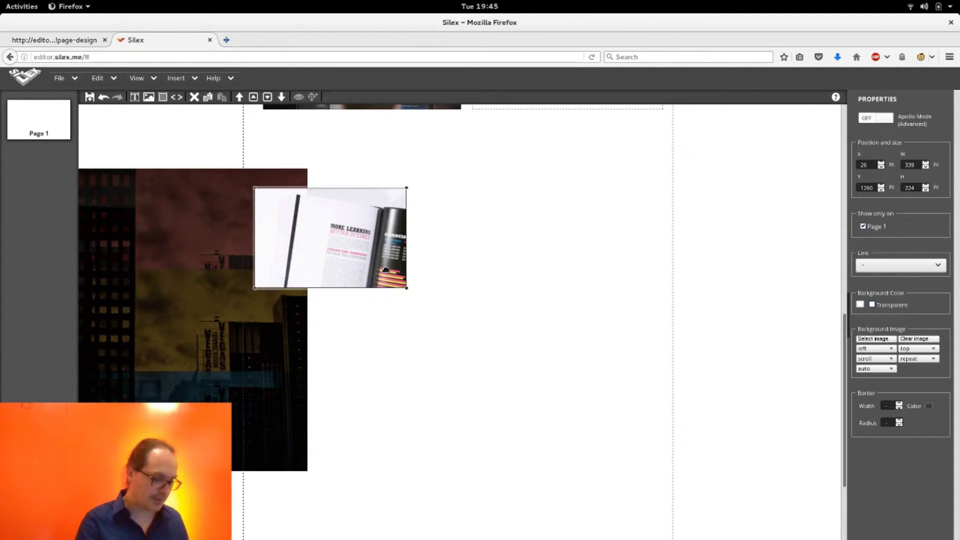
# Insert a text box about 297 × 44 px just beneath the image box, at about X 36, Y 1495.
pyautogui.hotkey('alt', 't')
pyautogui.moveTo(315, 167); pyautogui.dragTo(286, 307)
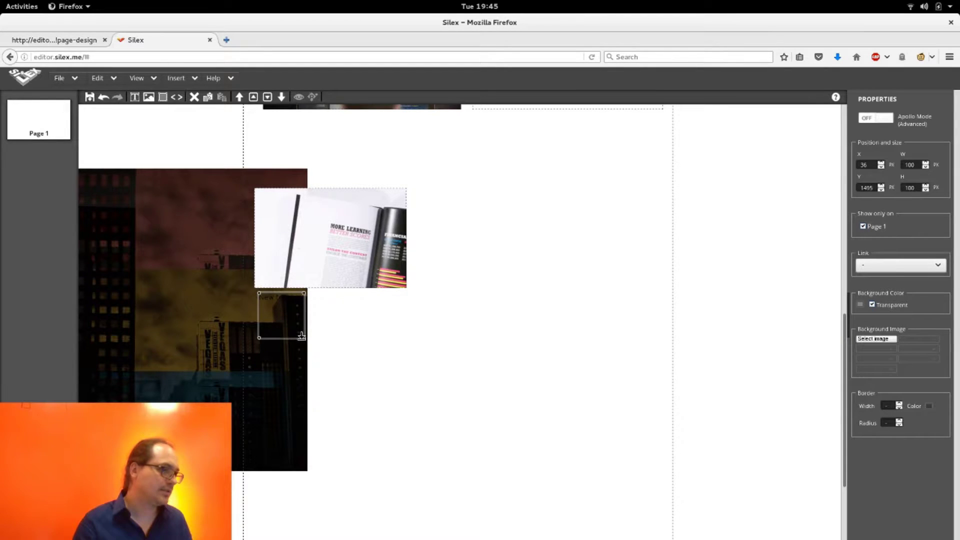
pyautogui.moveTo(305, 343); pyautogui.dragTo(390, 310)
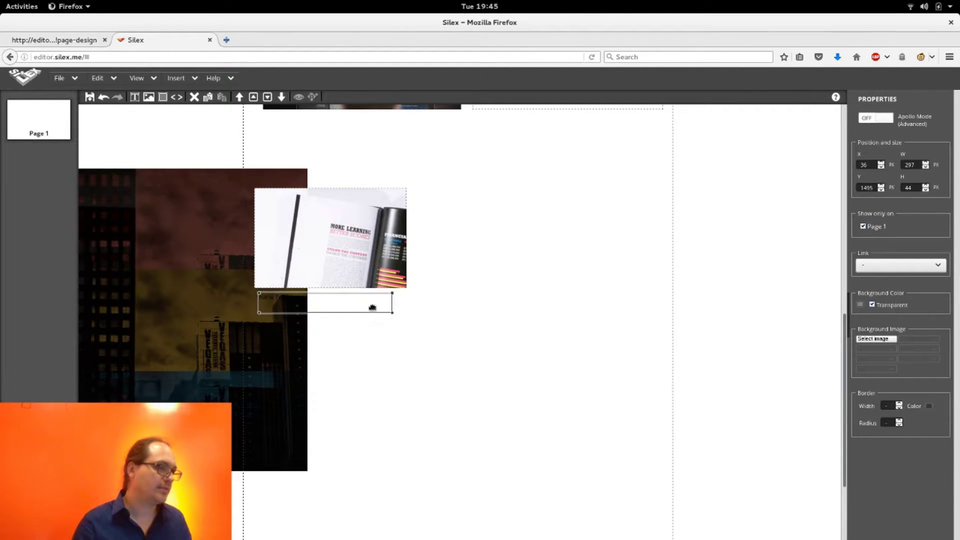
# Replace the text box's content with "This is a work I did" and centre the text.
pyautogui.doubleClick(372, 306)
pyautogui.hotkey('ctrl', 'a')
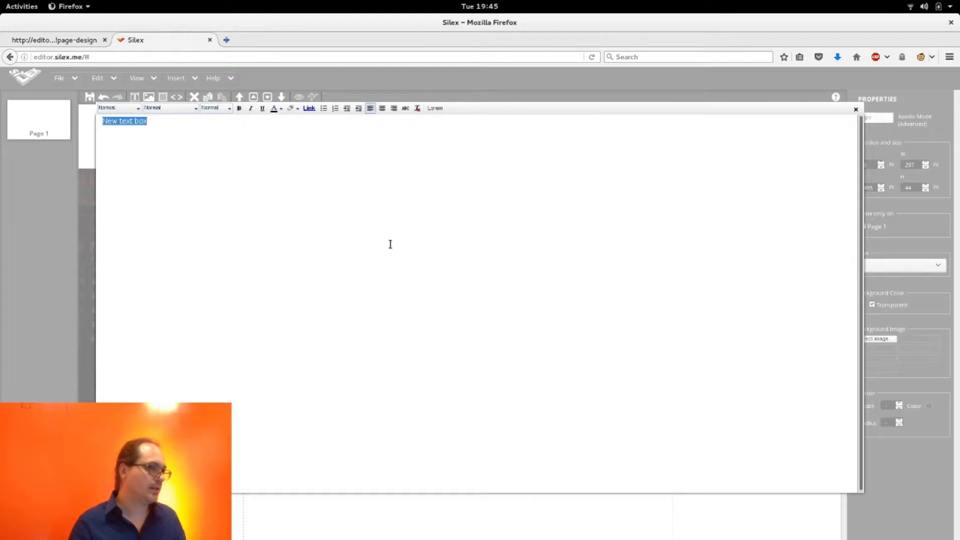
pyautogui.write('This is a')
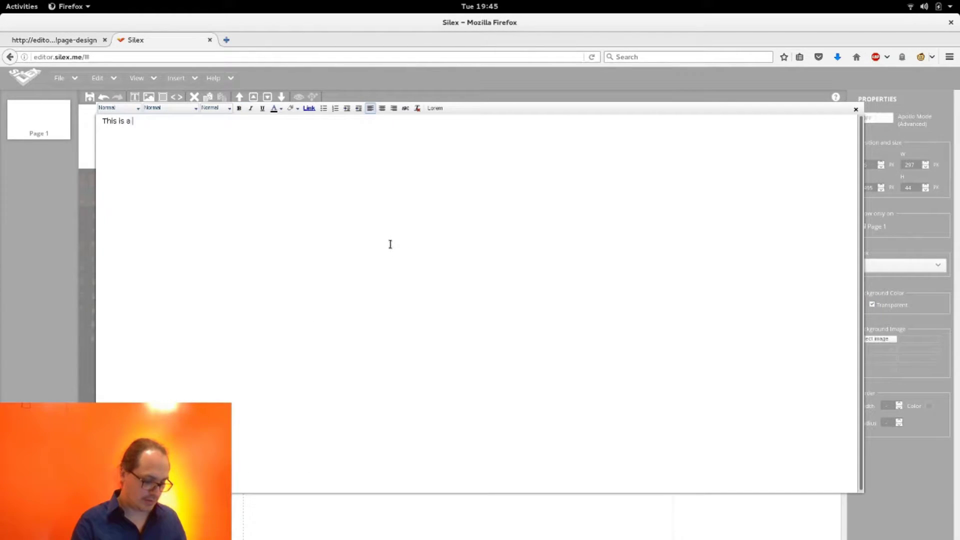
pyautogui.write(' work ')
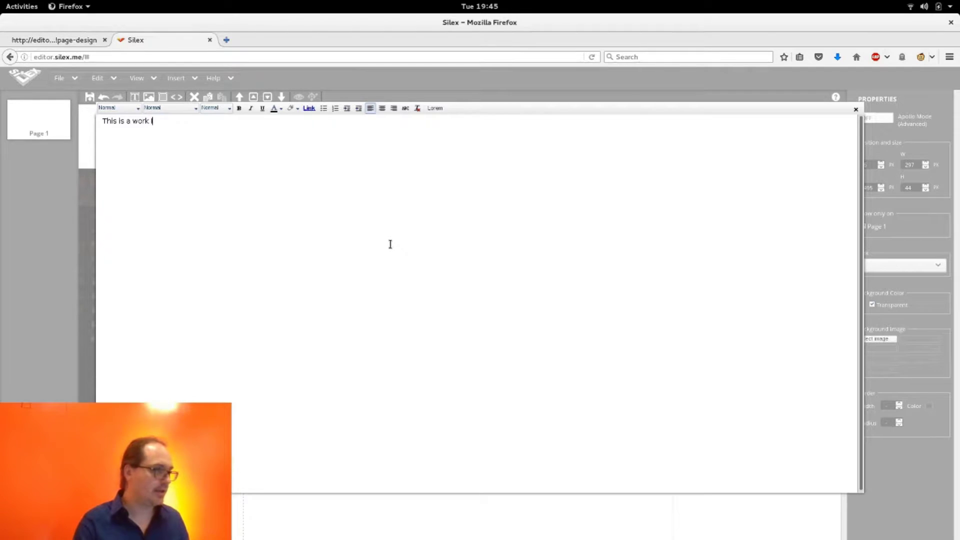
pyautogui.write('I did')
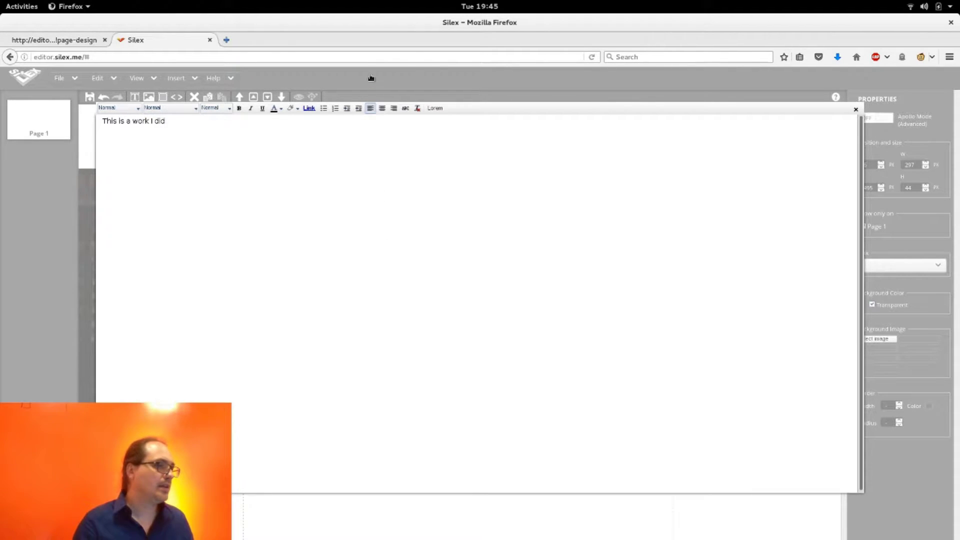
pyautogui.click(382, 108)
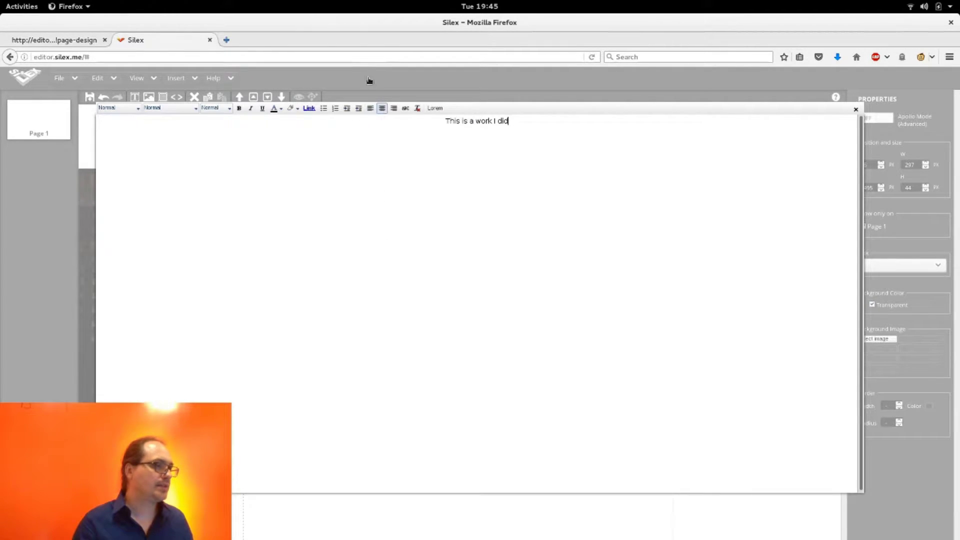
pyautogui.click(371, 86)
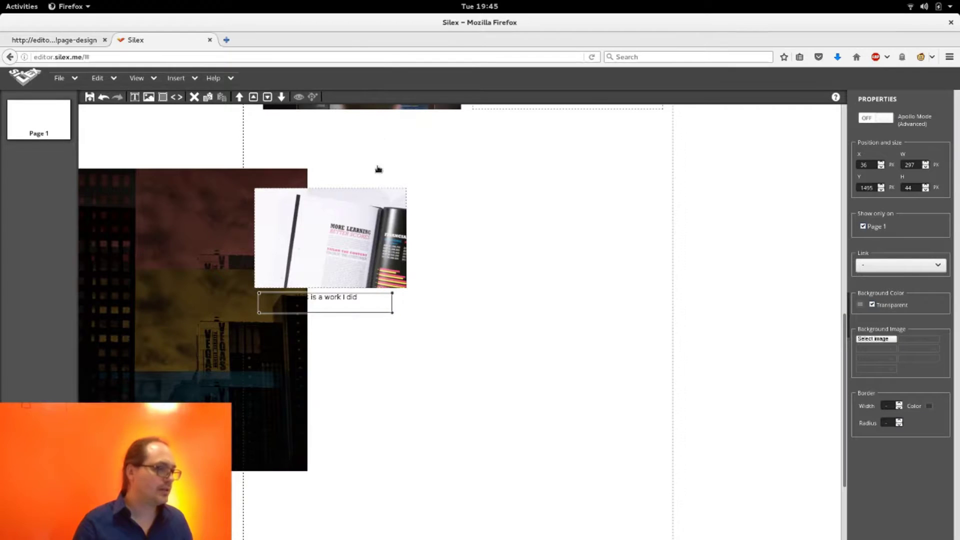
# Shift the caption text box horizontally to X 44 px beneath the image box.
pyautogui.click(362, 302)
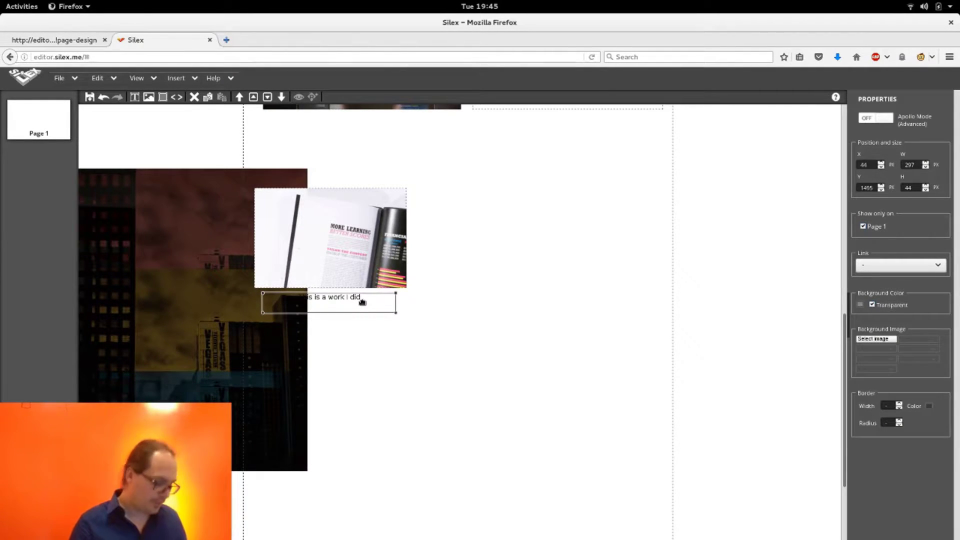
pyautogui.press('alt')
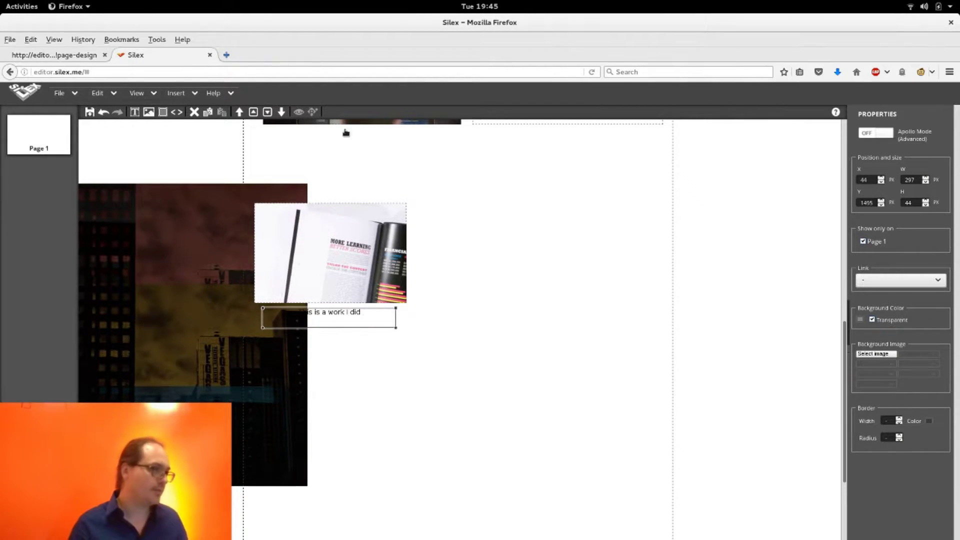
pyautogui.press('alt')
# Insert another container box at about X 39, Y 1148 and enlarge it to about 413 × 198 px.
pyautogui.click(164, 97)
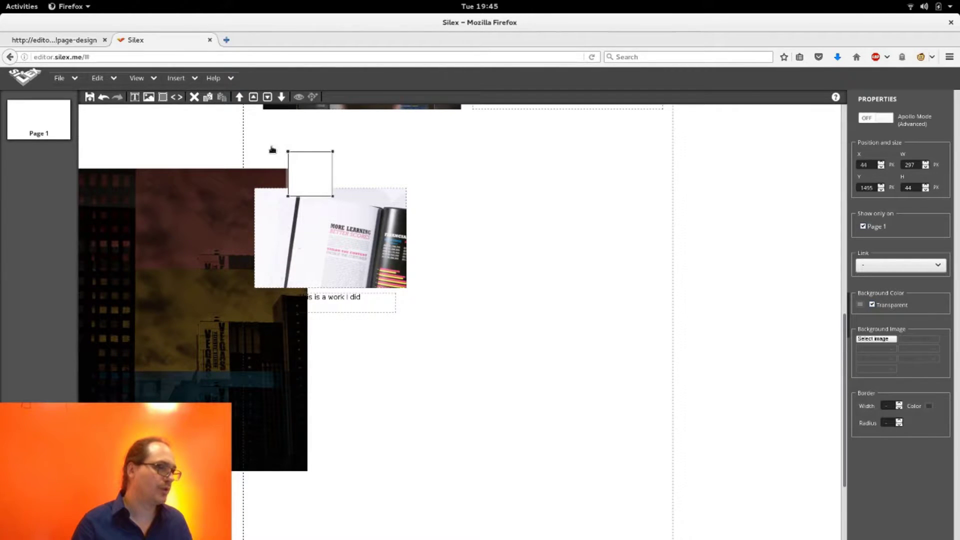
pyautogui.moveTo(312, 171); pyautogui.dragTo(283, 157)
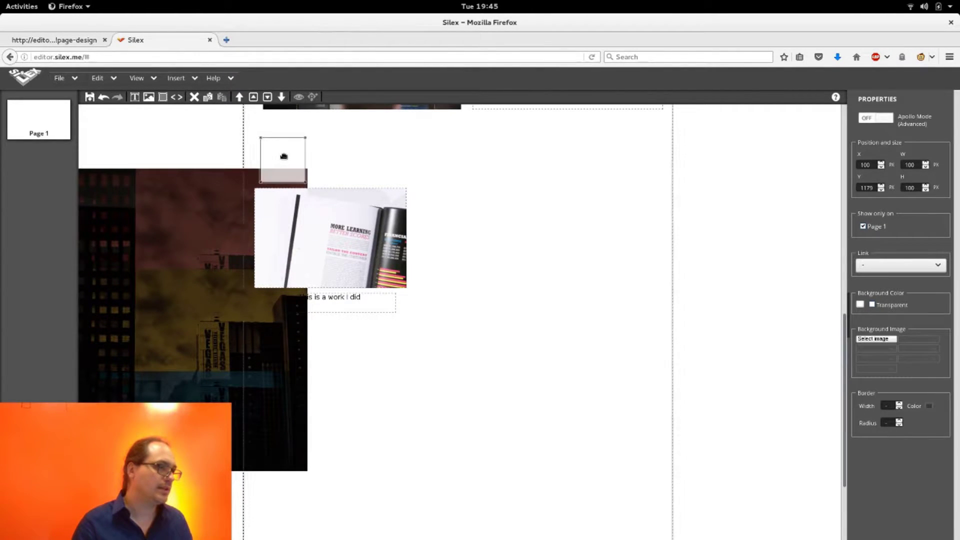
pyautogui.click(305, 182)
pyautogui.click(303, 180)
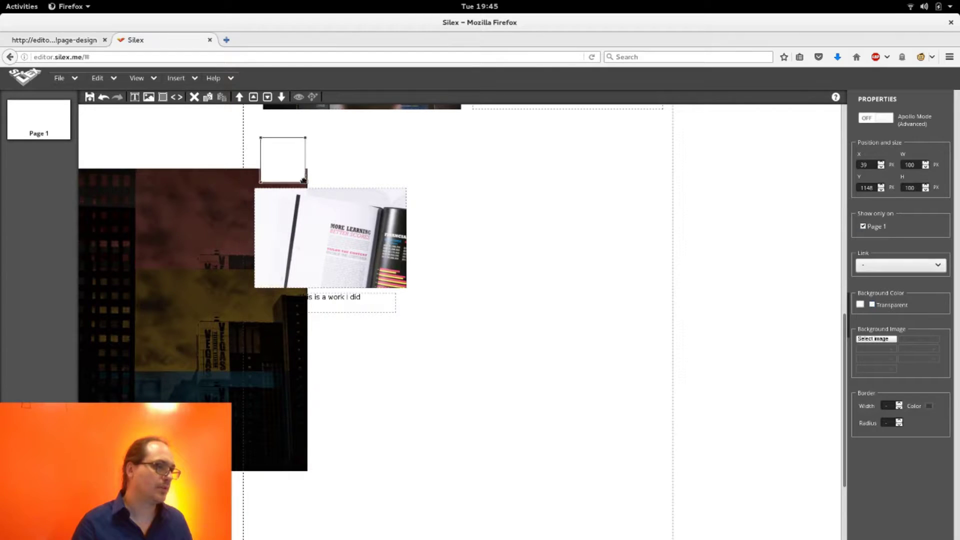
pyautogui.moveTo(303, 179); pyautogui.dragTo(445, 226)
# Select the image box and its caption together and move them down to about Y 1316.
pyautogui.click(383, 237)
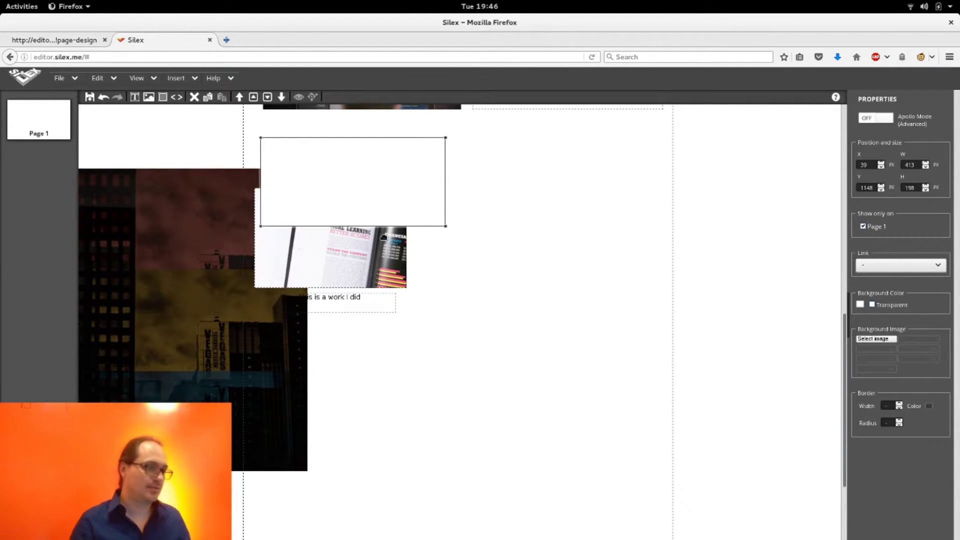
pyautogui.keyDown('shift'); pyautogui.click(378, 301); pyautogui.keyUp('shift')
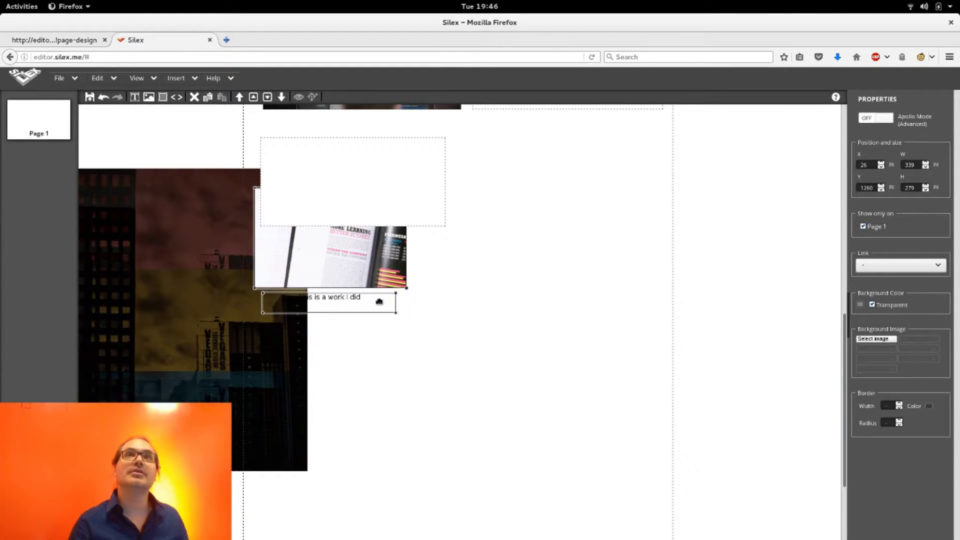
pyautogui.click(379, 301)
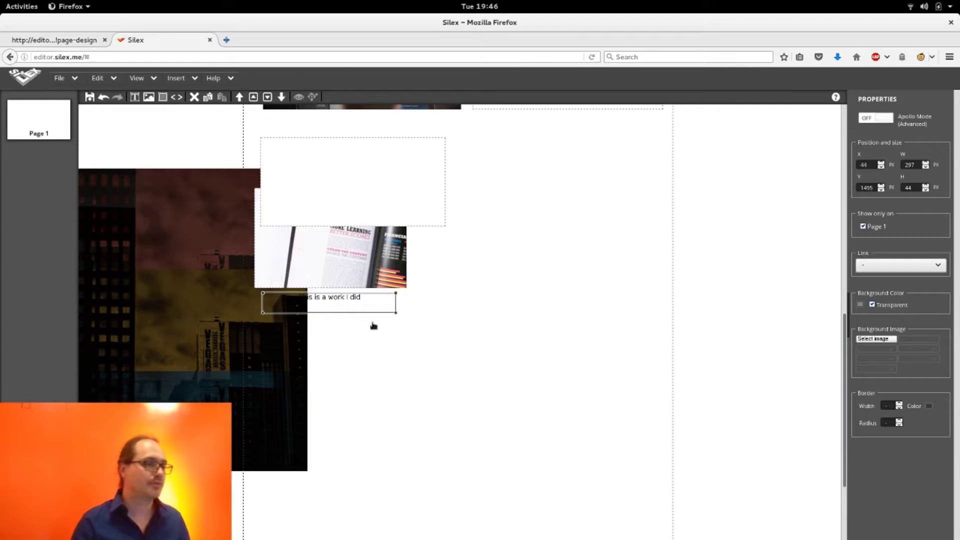
pyautogui.click(370, 279)
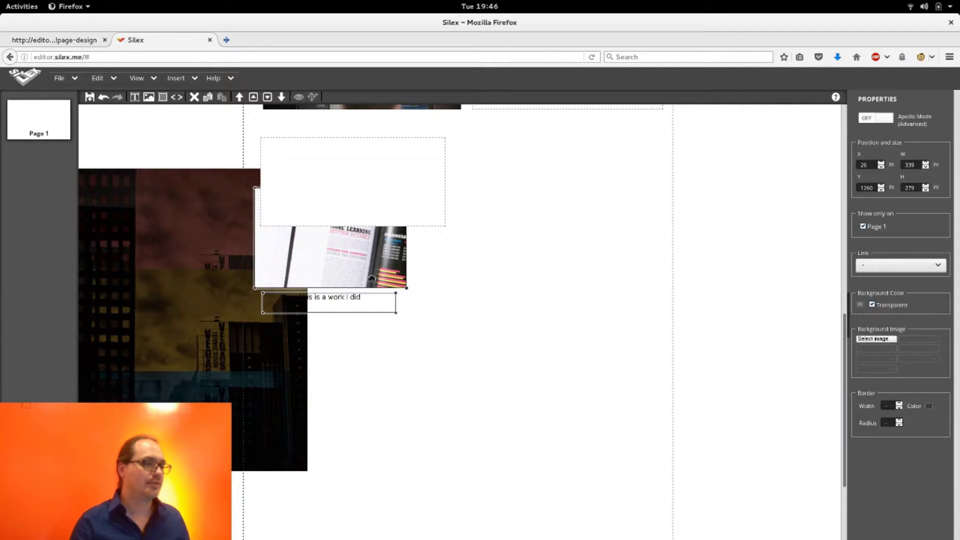
pyautogui.moveTo(371, 279); pyautogui.dragTo(382, 304)
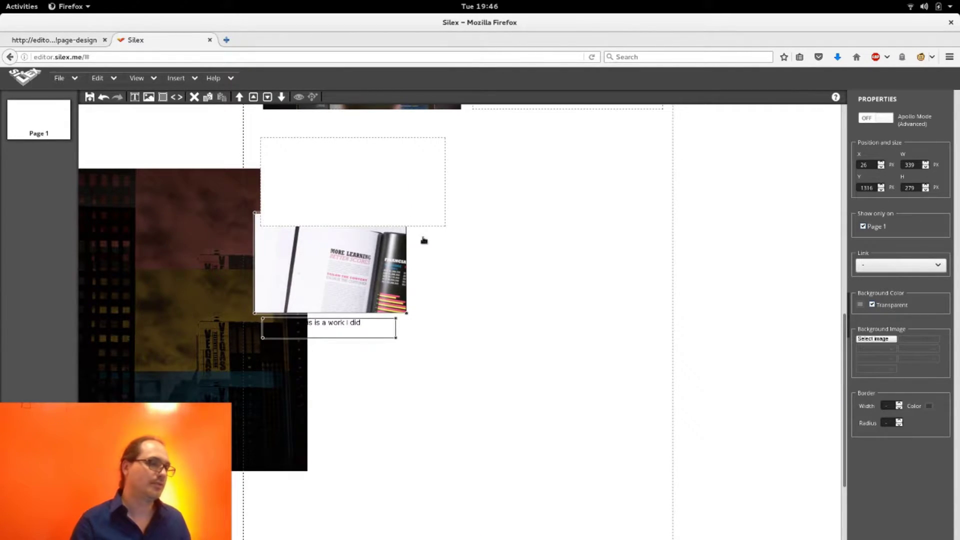
# Extend the new container's height to about 332 px and move the image box and caption inside it.
pyautogui.moveTo(422, 223); pyautogui.dragTo(424, 286)
pyautogui.click(394, 300)
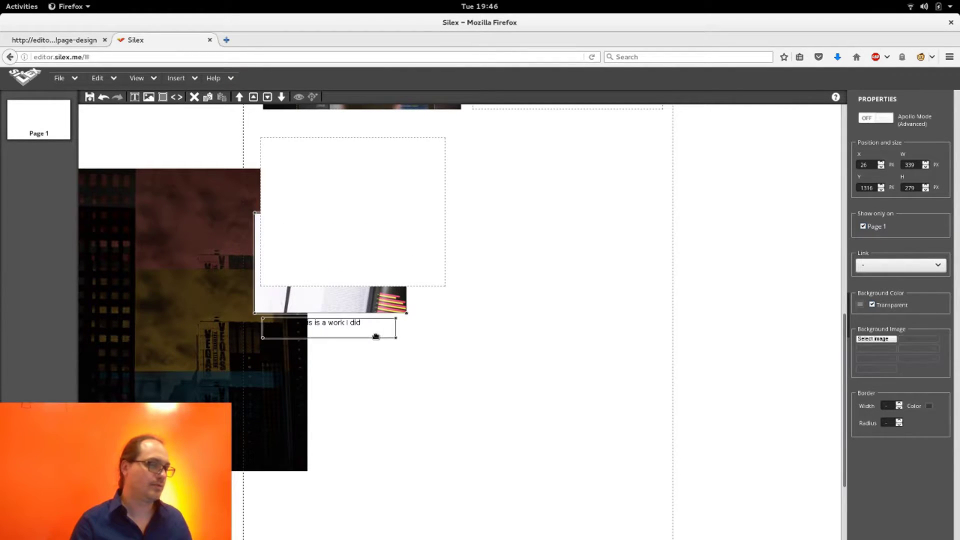
pyautogui.moveTo(376, 335); pyautogui.dragTo(434, 323)
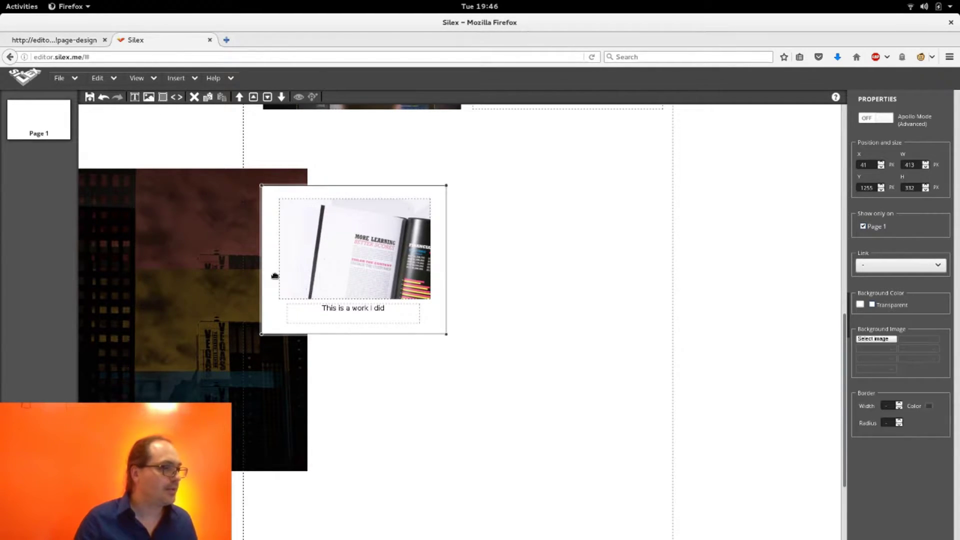
# Duplicate the showcase container, place the copy beside the original, and make both containers' backgrounds transparent.
pyautogui.moveTo(274, 279); pyautogui.dragTo(425, 199)
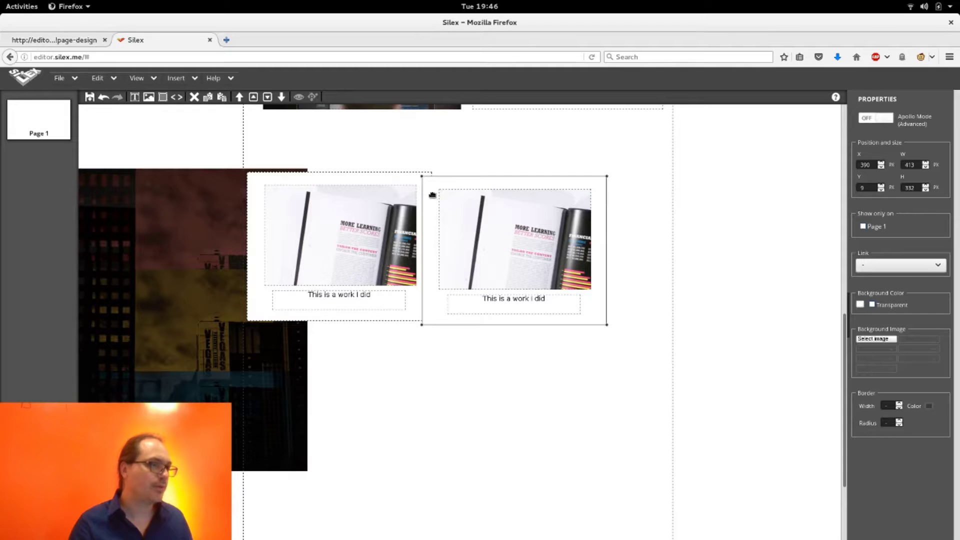
pyautogui.click(406, 177)
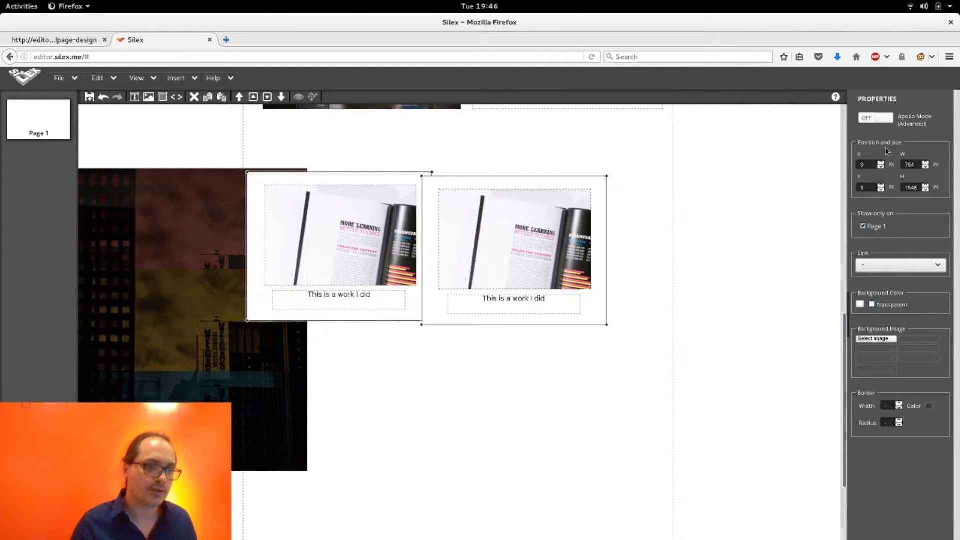
pyautogui.click(873, 305)
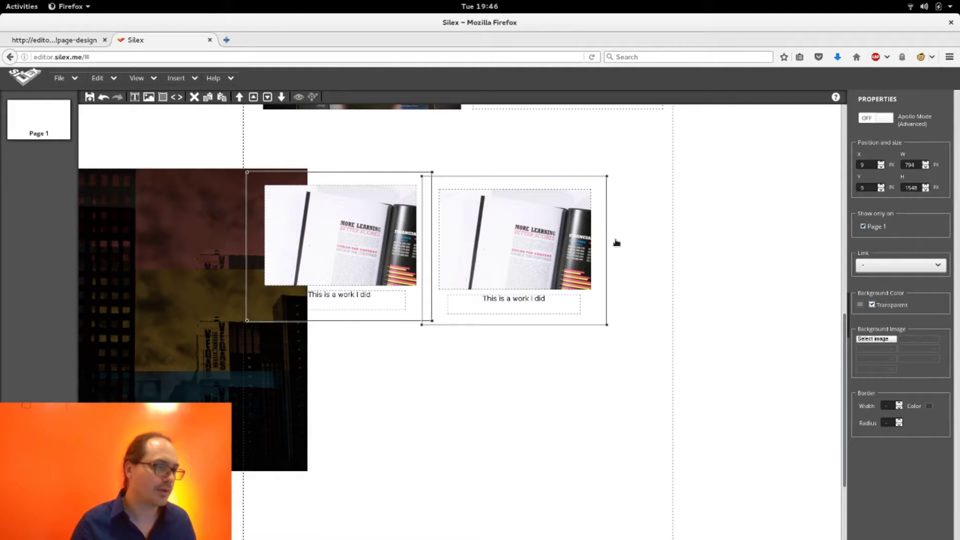
# Space the two showcase containers apart, placing the original at about X 26 and the copy at about X 516.
pyautogui.click(514, 180)
pyautogui.moveTo(514, 180); pyautogui.dragTo(550, 181)
pyautogui.click(400, 182)
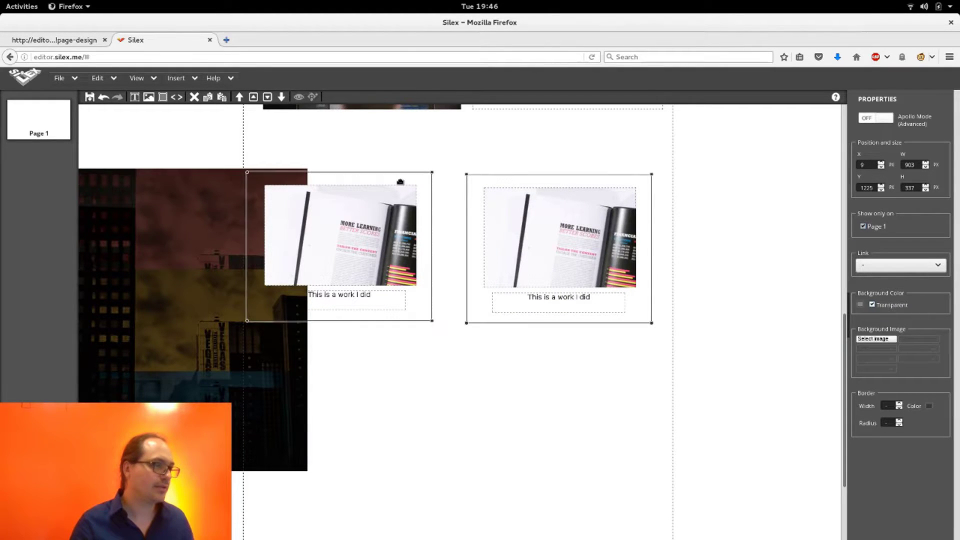
pyautogui.moveTo(400, 180); pyautogui.dragTo(425, 180)
pyautogui.click(479, 181)
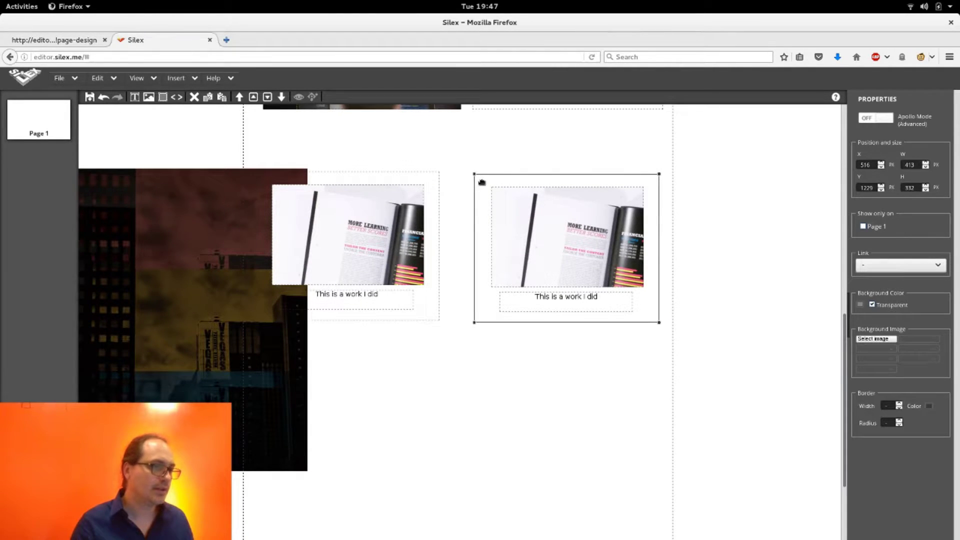
# Align the two showcase containers vertically by setting the Y position of both to 1230 px.
pyautogui.click(426, 176)
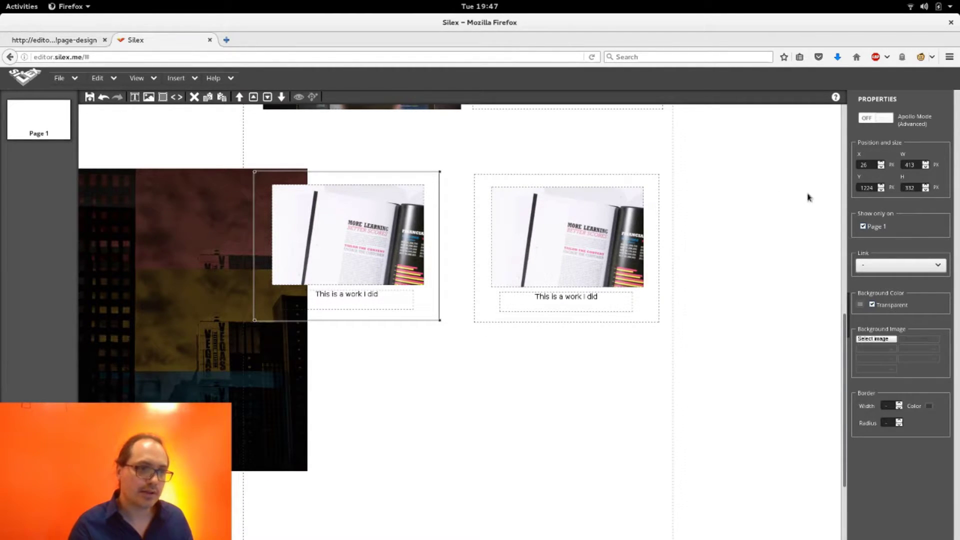
pyautogui.click(531, 180)
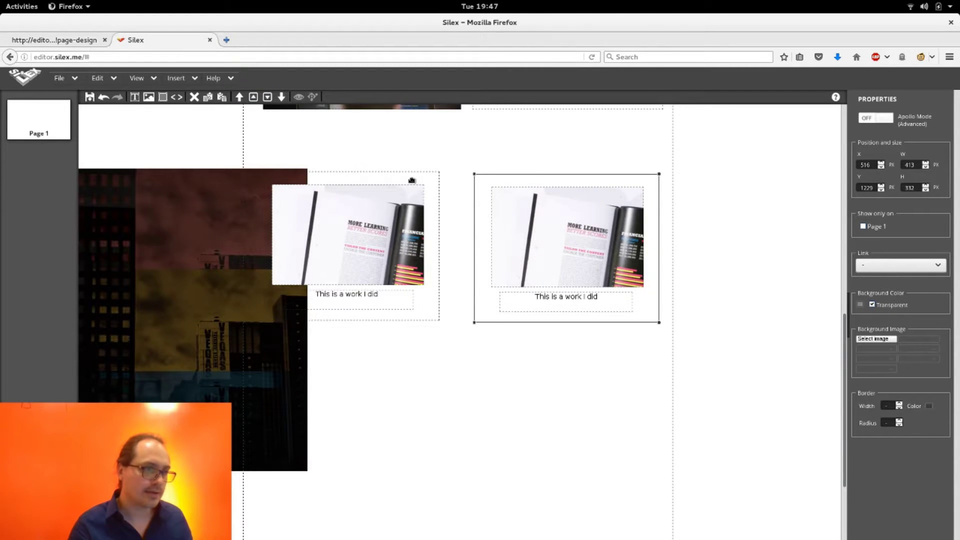
pyautogui.press('Up')
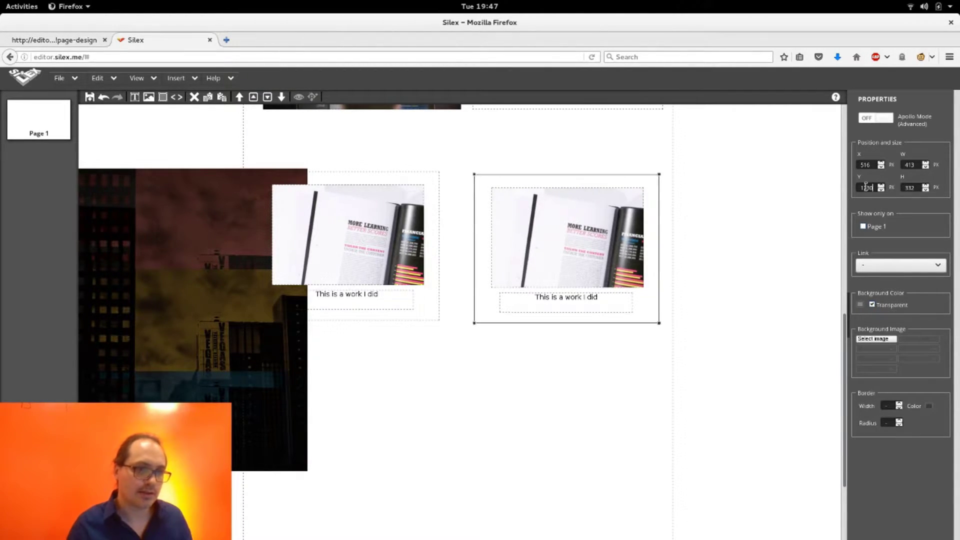
pyautogui.click(431, 179)
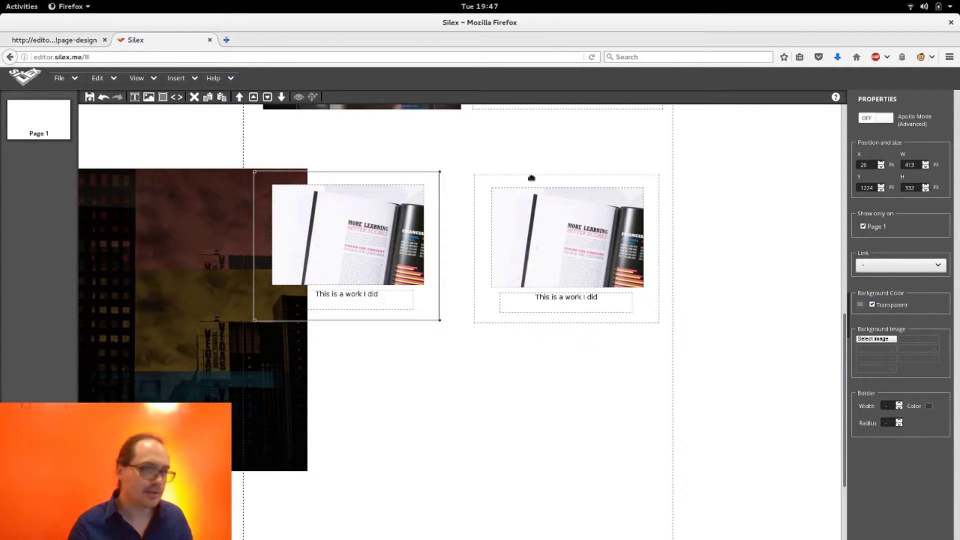
pyautogui.press('Up')
pyautogui.press('Up')
pyautogui.press('Up')
pyautogui.press('Up')
pyautogui.press('Up')
pyautogui.press('Up')
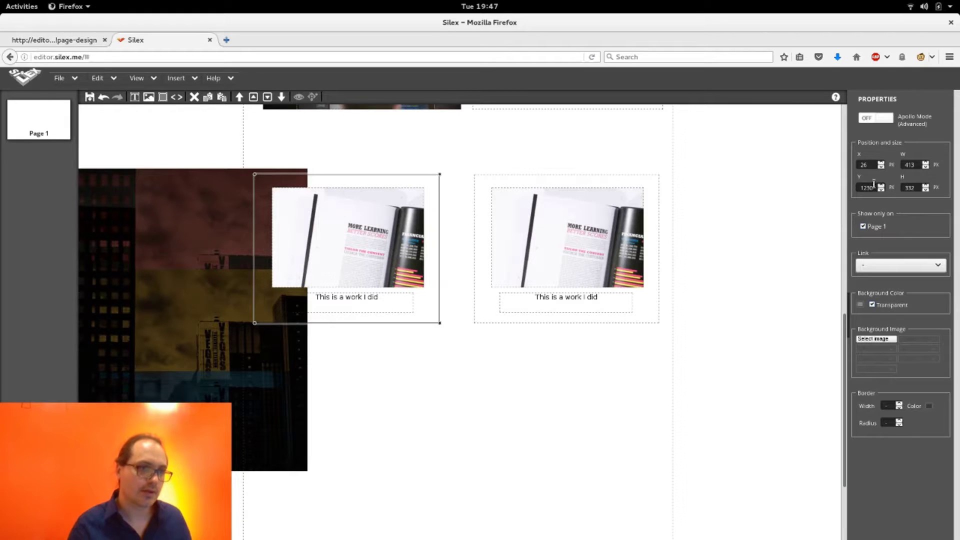
# Duplicate the pair of showcase containers and place the copies directly below, at about X 28 and Y 1573 px.
pyautogui.keyDown('shift'); pyautogui.click(481, 192); pyautogui.keyUp('shift')
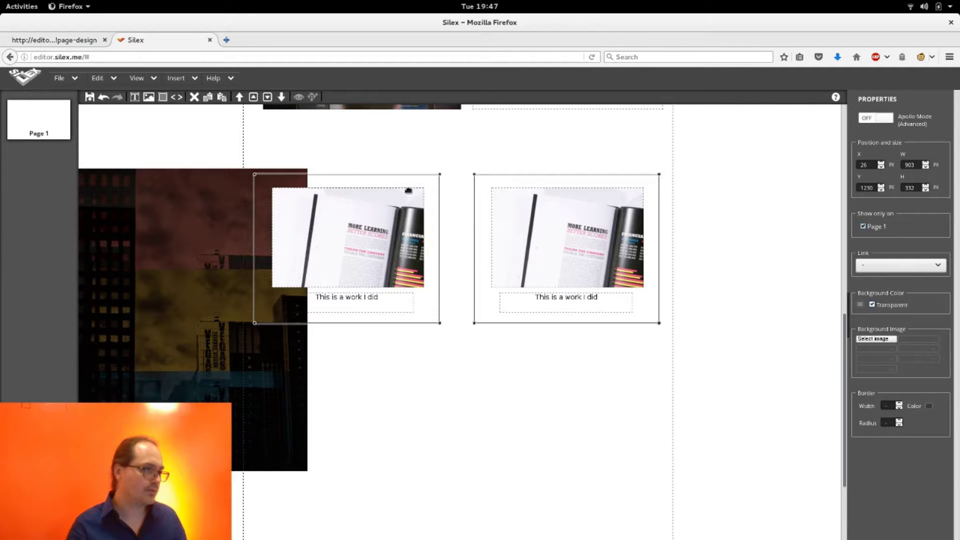
pyautogui.moveTo(299, 188); pyautogui.dragTo(302, 186)
pyautogui.moveTo(411, 155); pyautogui.dragTo(380, 333)
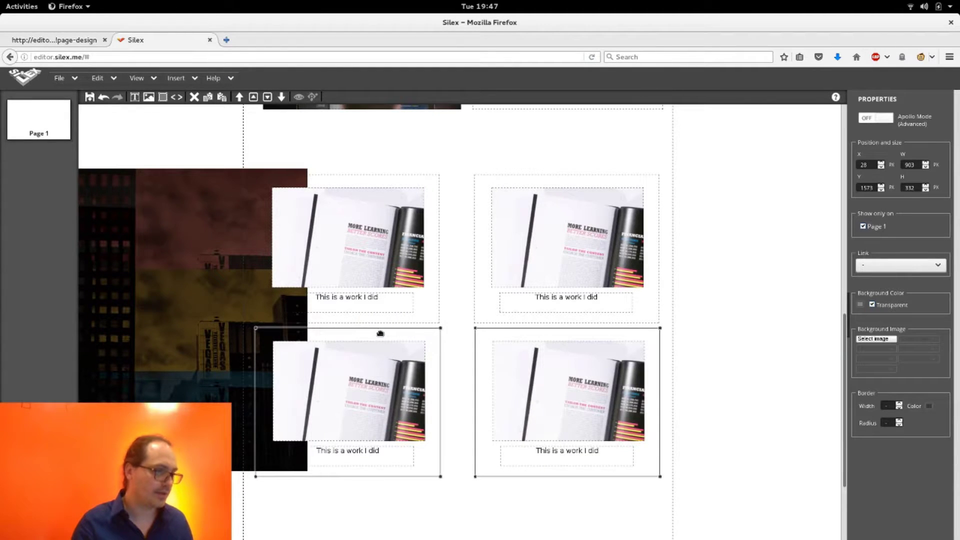
# Set the height of the main page container around the showcase boxes to 3105 px.
pyautogui.keyDown('shift'); pyautogui.click(435, 317); pyautogui.keyUp('shift')
pyautogui.scroll(-5, 435, 317)
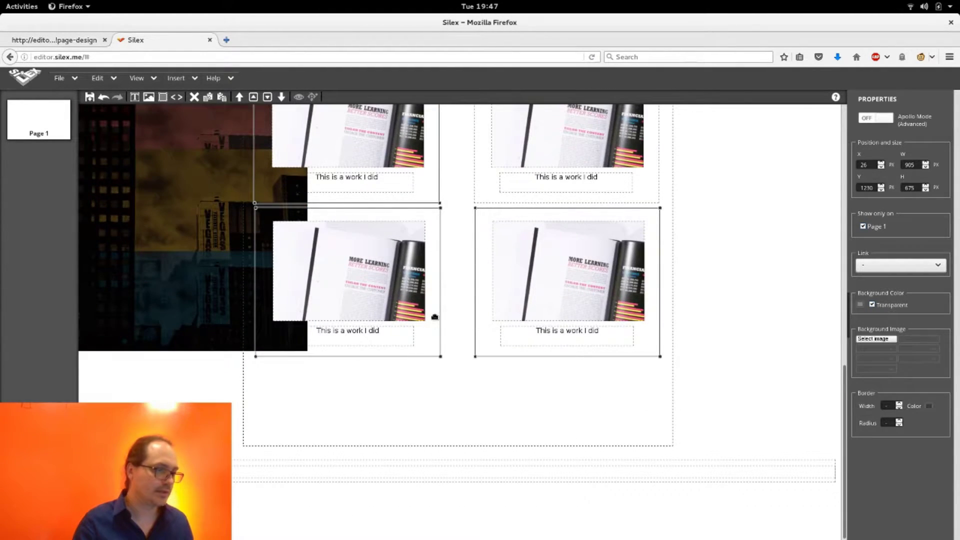
pyautogui.click(482, 400)
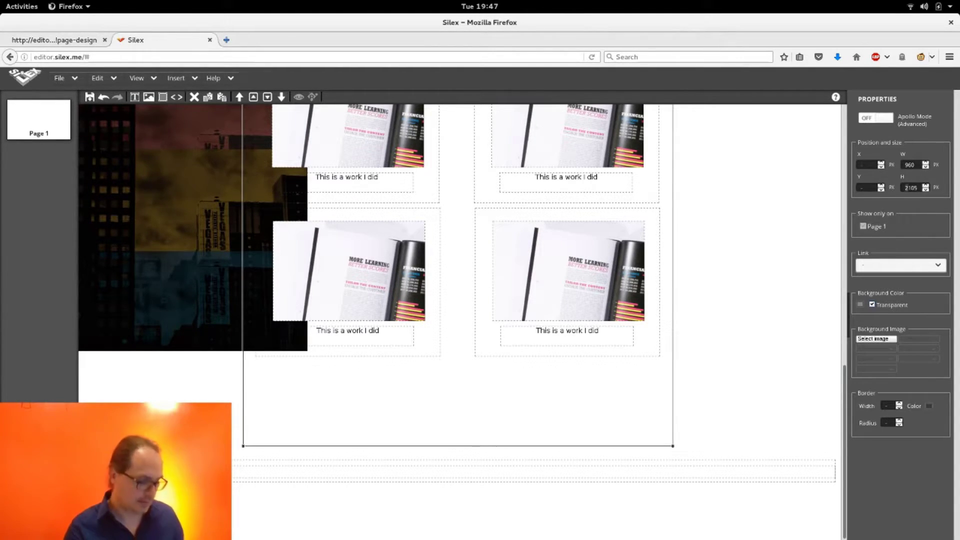
pyautogui.write('3')
pyautogui.scroll(-5, 592, 280)
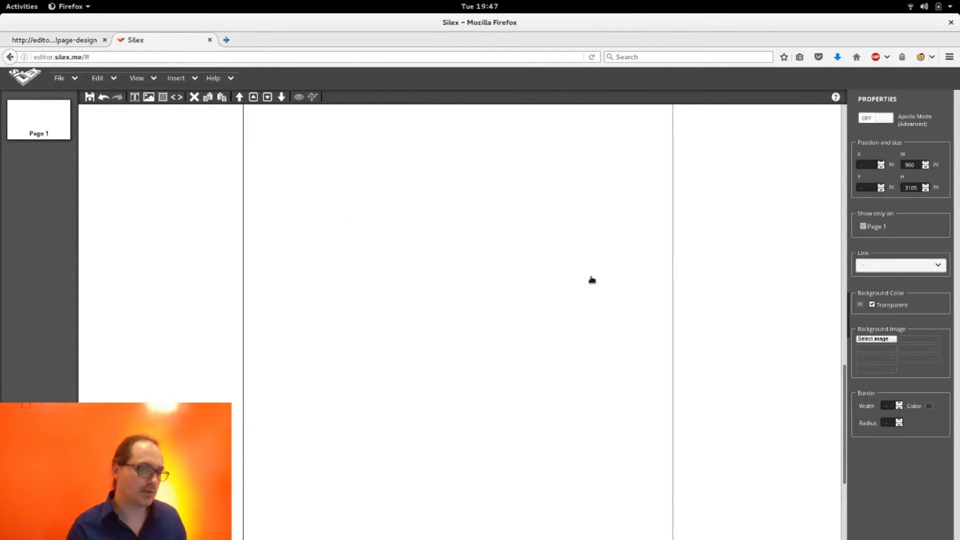
pyautogui.scroll(5, 592, 280)
# Duplicate all four showcase containers and place the copies below the second row, at about X 29 and Y 1922 px.
pyautogui.click(422, 243)
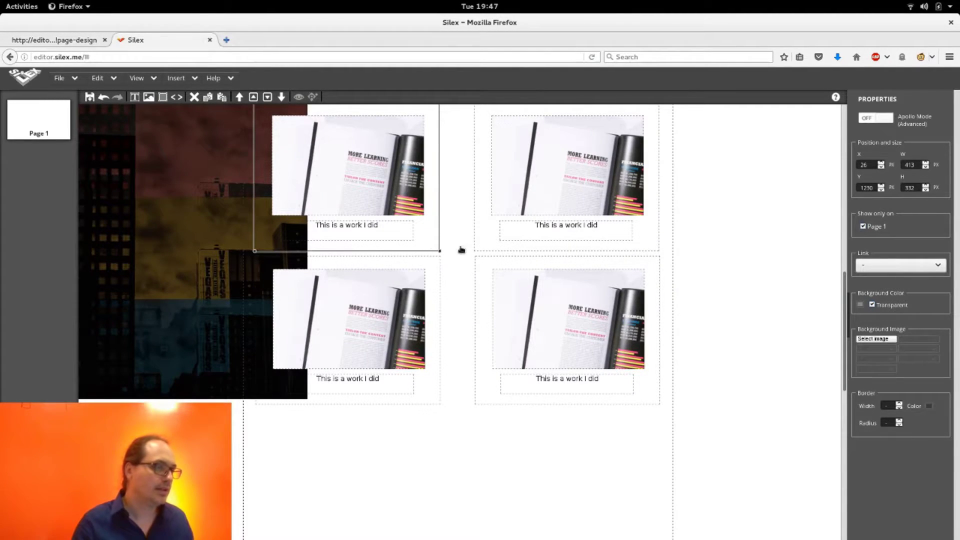
pyautogui.keyDown('shift'); pyautogui.click(473, 249); pyautogui.keyUp('shift')
pyautogui.keyDown('shift'); pyautogui.click(427, 281); pyautogui.keyUp('shift')
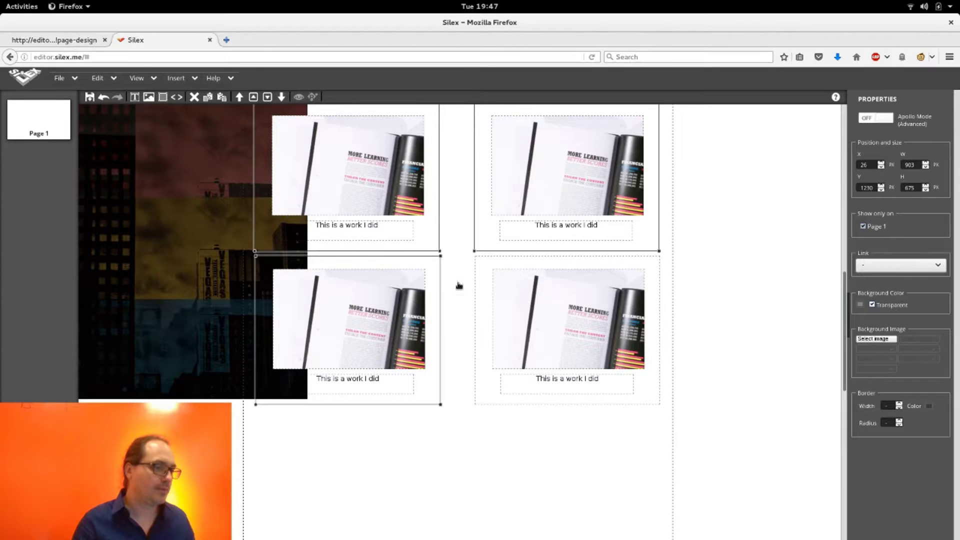
pyautogui.keyDown('shift'); pyautogui.click(476, 285); pyautogui.keyUp('shift')
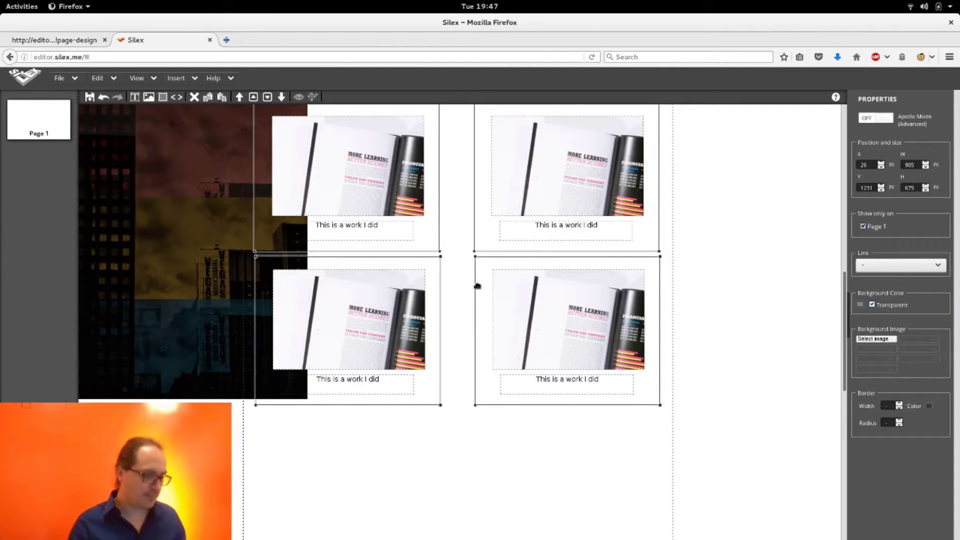
pyautogui.hotkey('ctrl', 'c')
pyautogui.hotkey('ctrl', 'v')
pyautogui.moveTo(463, 288); pyautogui.dragTo(431, 513)
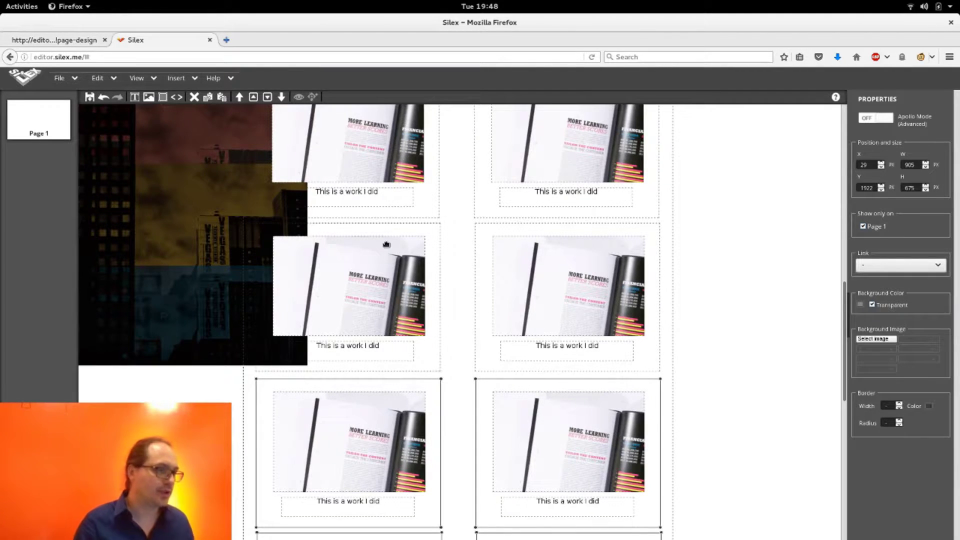
# Set the background image of the first row's right image box to im2.jpg and the second row's left box to im3.jpg.
pyautogui.scroll(3, 397, 148)
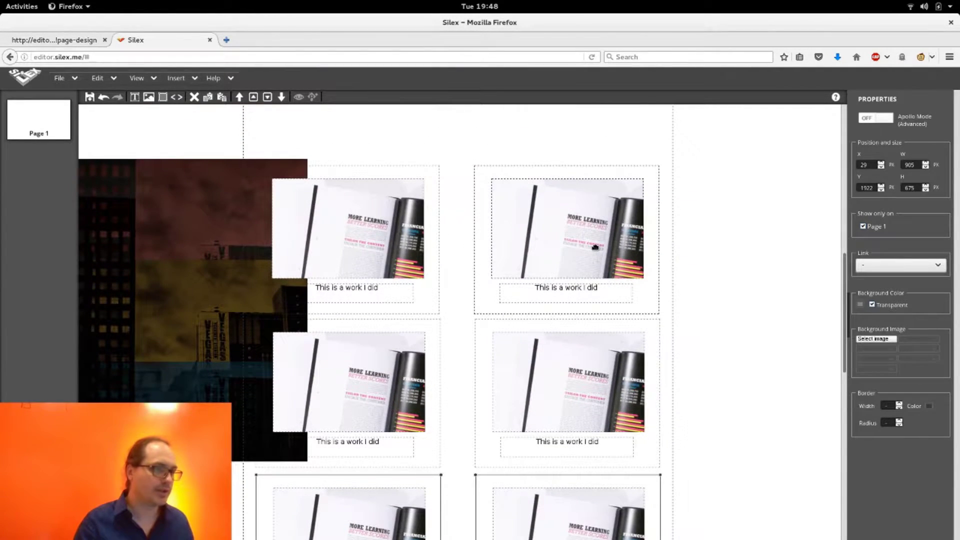
pyautogui.click(595, 247)
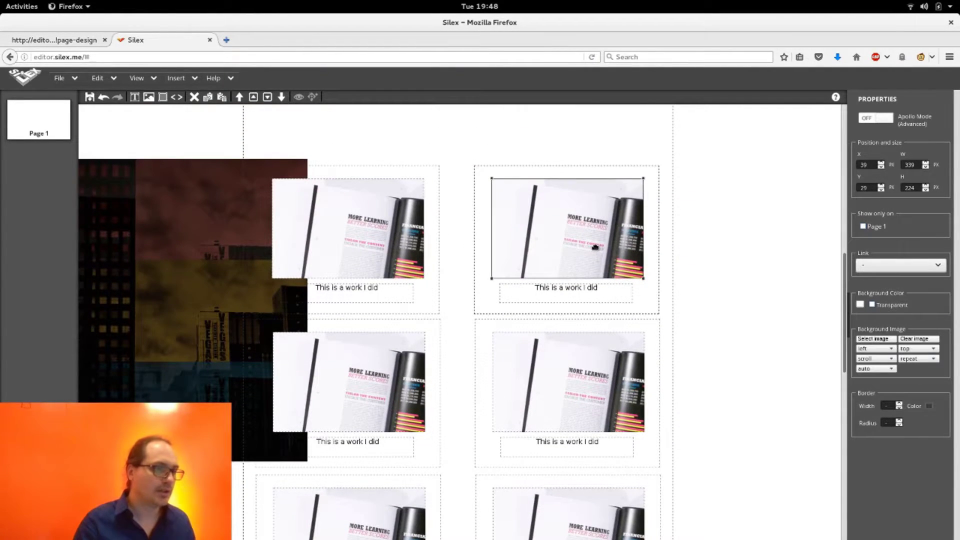
pyautogui.click(876, 339)
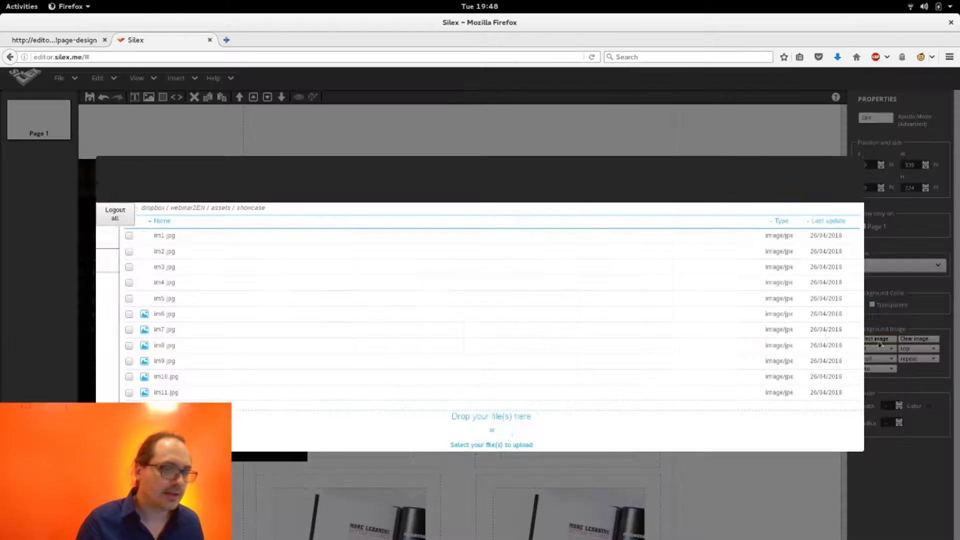
pyautogui.click(160, 252)
pyautogui.click(298, 385)
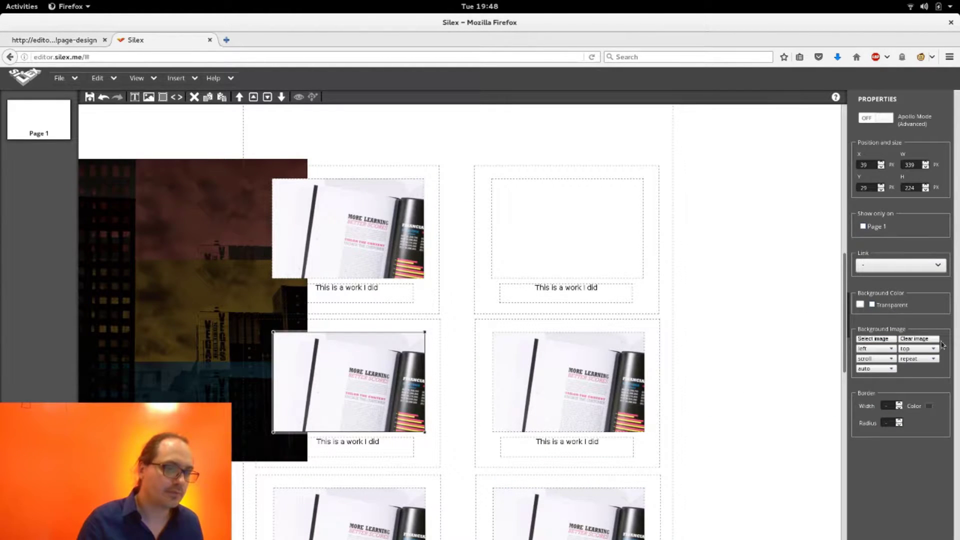
pyautogui.click(889, 341)
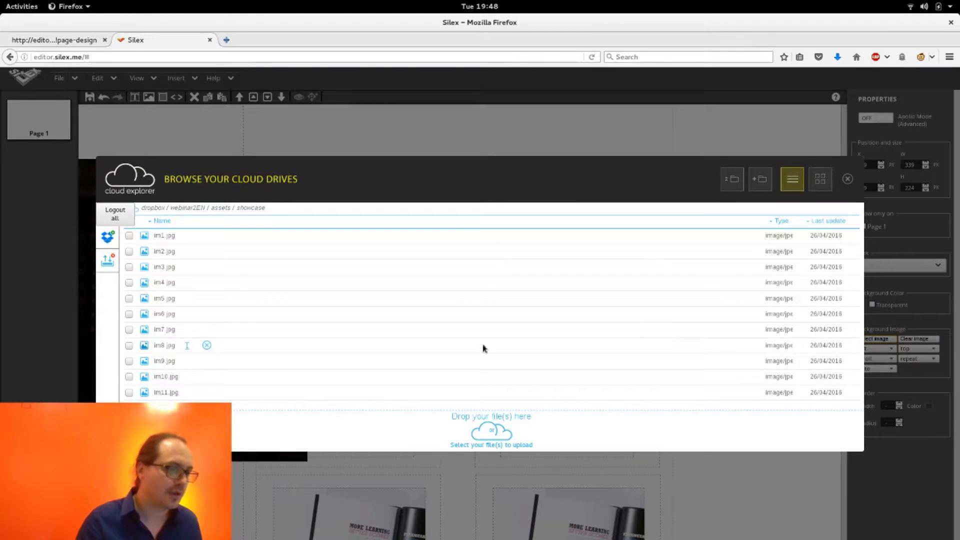
pyautogui.click(169, 269)
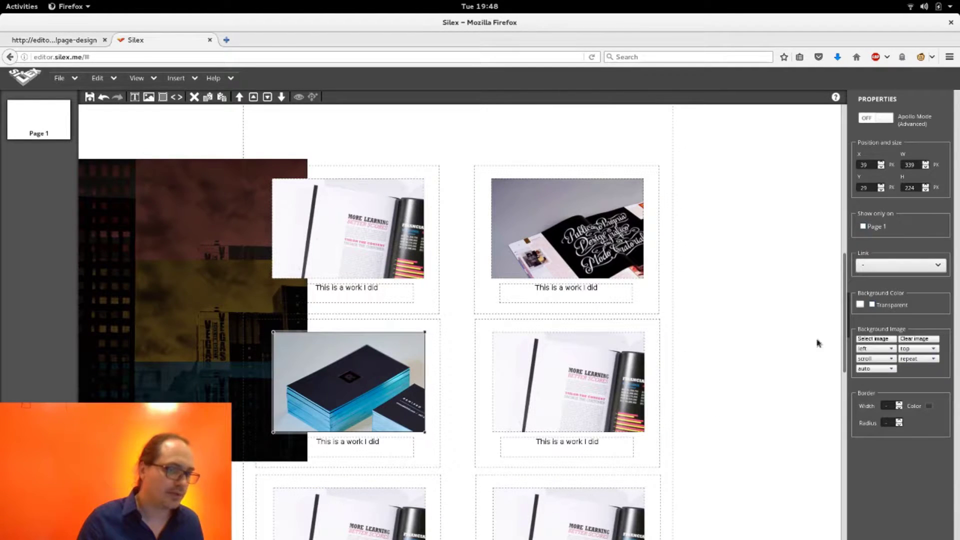
# Set the background image of the second row's right image box to im4.jpg and the third row's left box to im5.jpg.
pyautogui.click(620, 385)
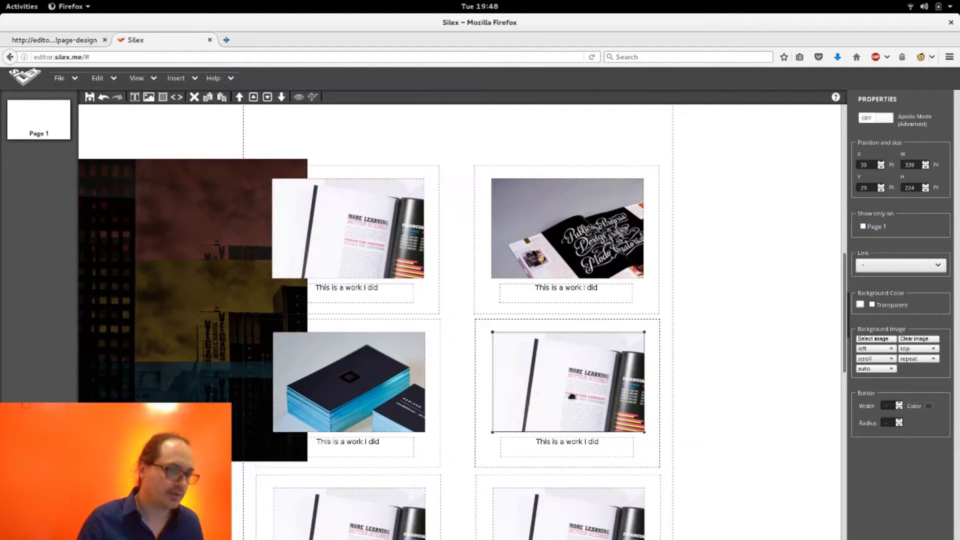
pyautogui.click(888, 344)
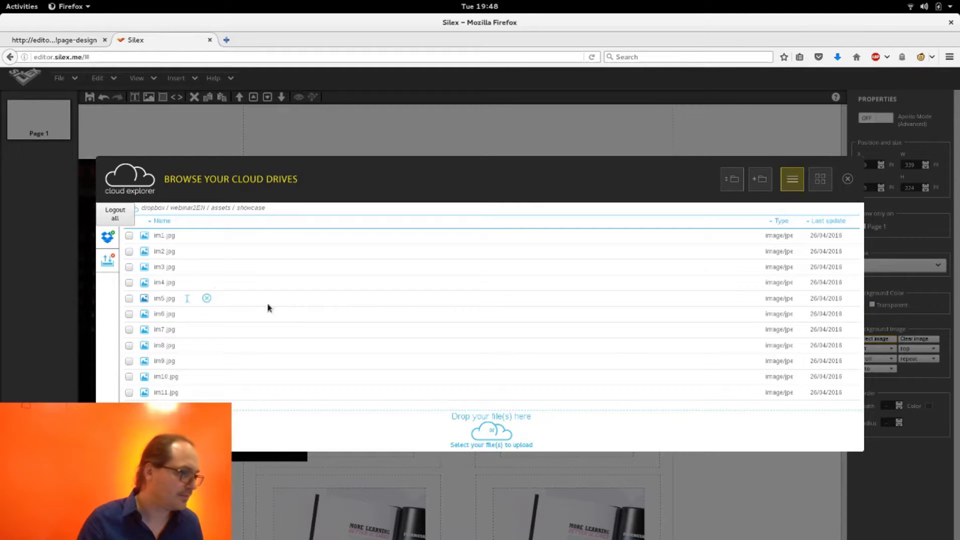
pyautogui.click(169, 283)
pyautogui.click(352, 508)
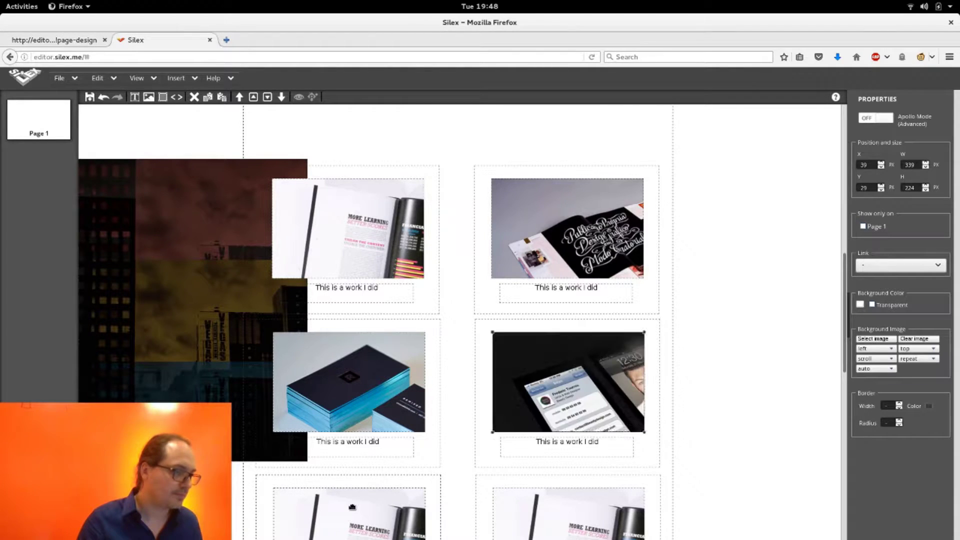
pyautogui.click(870, 342)
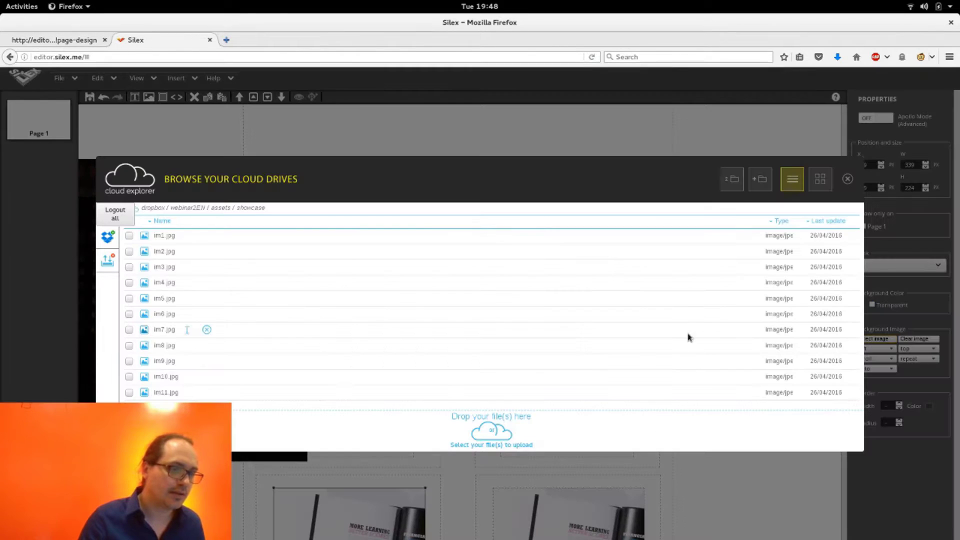
pyautogui.click(163, 299)
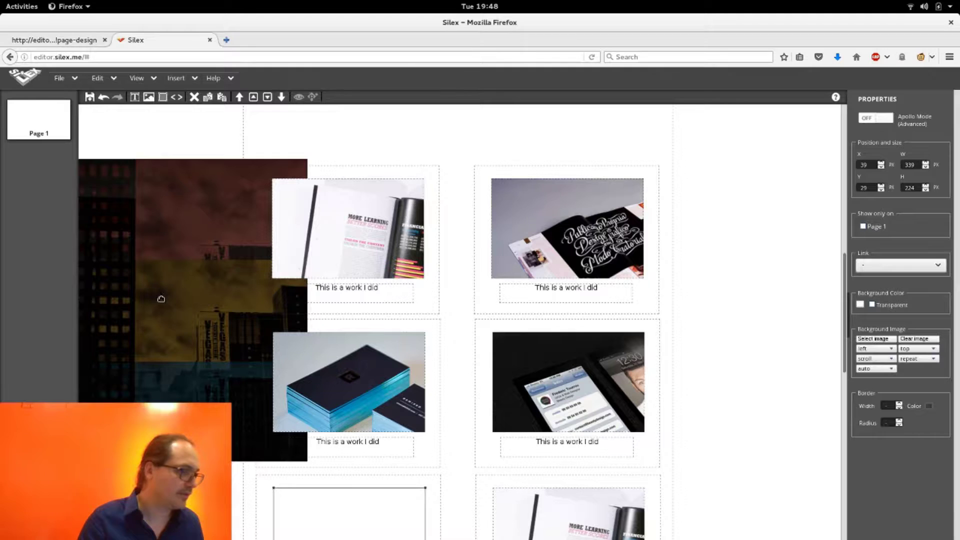
# Set the background image of the third row's right image box to im6.jpg.
pyautogui.scroll(-4, 195, 298)
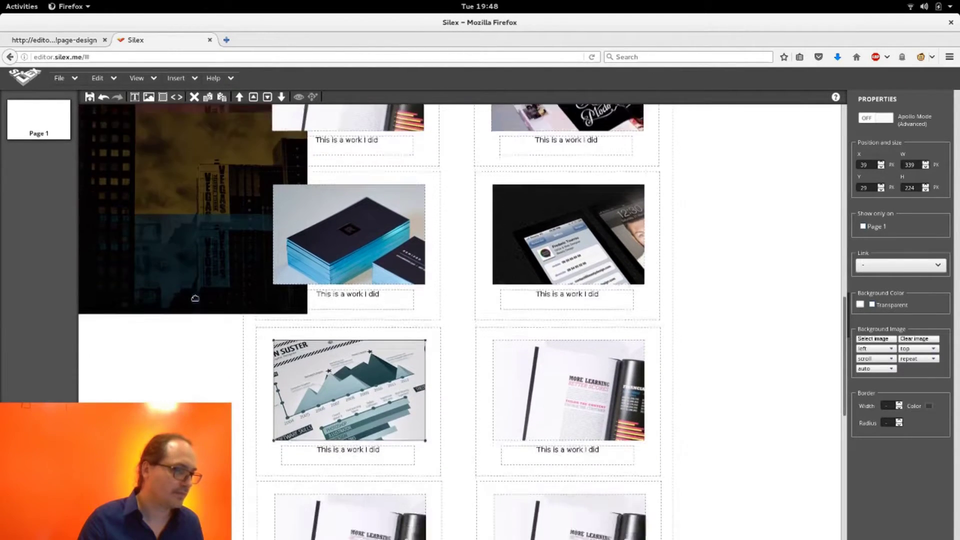
pyautogui.click(526, 305)
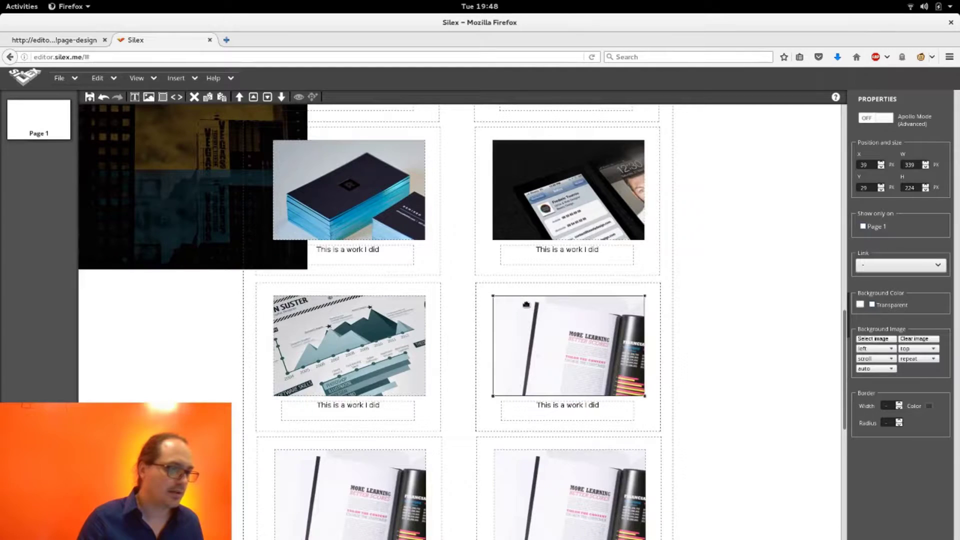
pyautogui.click(876, 340)
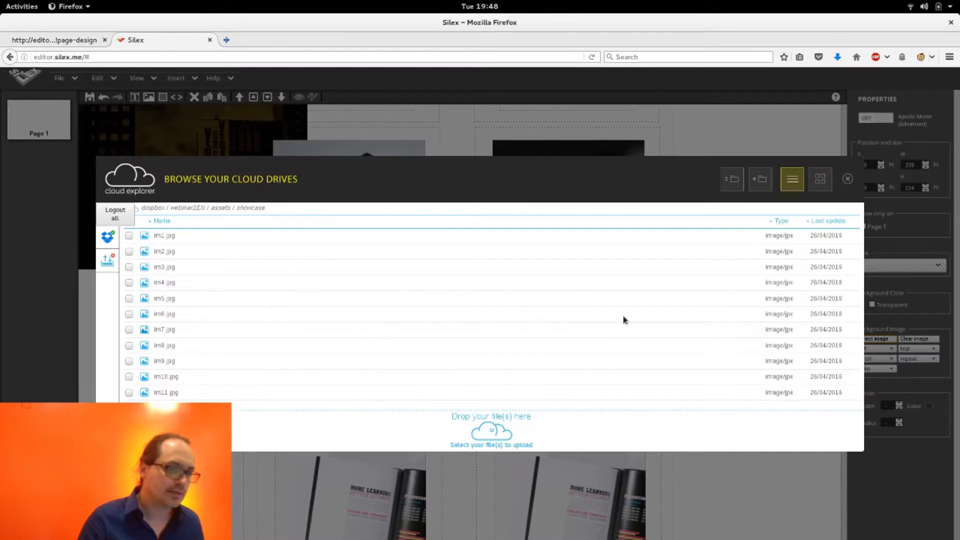
pyautogui.click(159, 316)
# Set the fourth row's background images to im7.jpg in the left image box and im8.jpg in the right one.
pyautogui.scroll(-3, 157, 315)
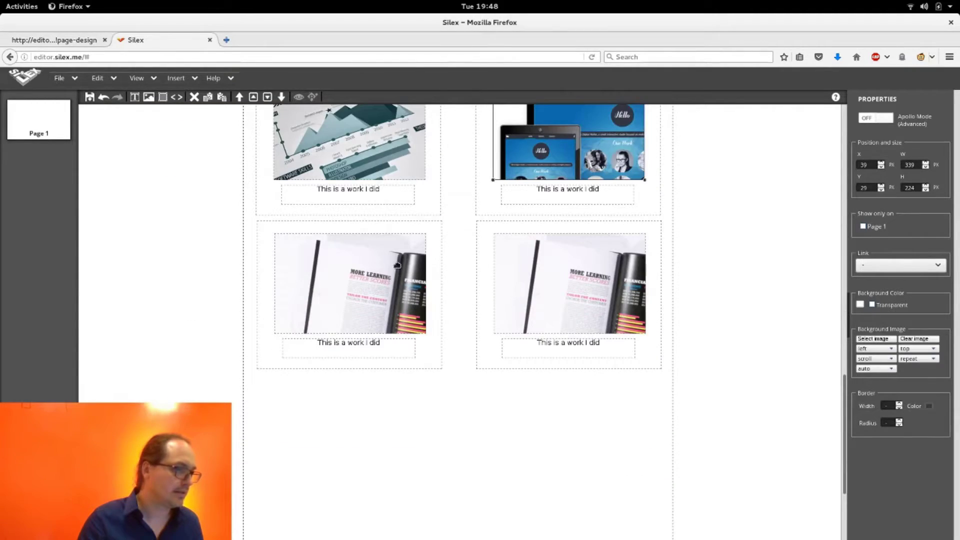
pyautogui.click(397, 265)
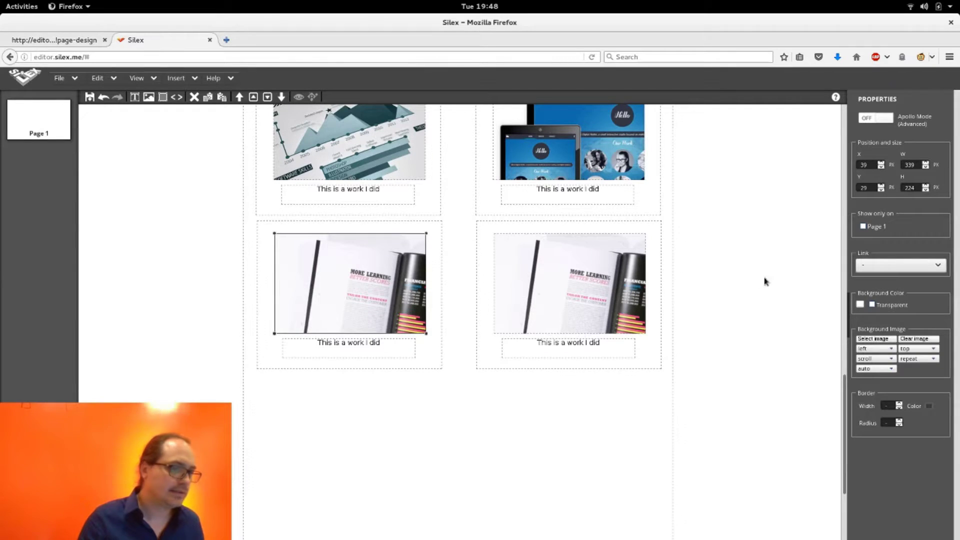
pyautogui.click(876, 339)
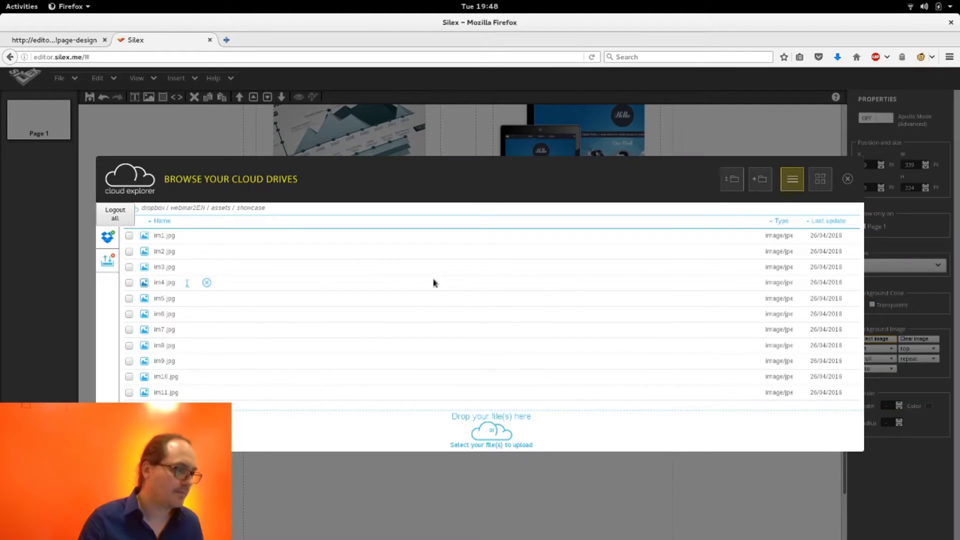
pyautogui.click(167, 330)
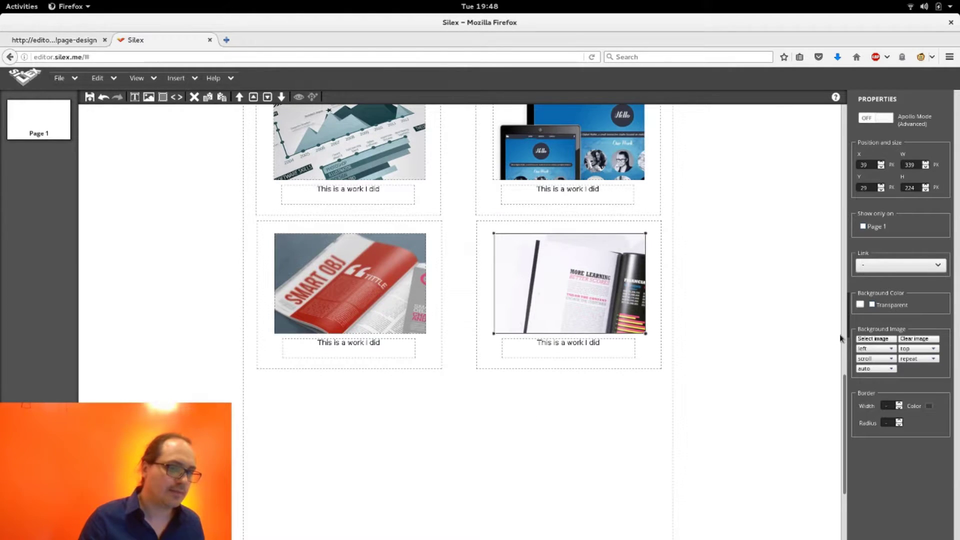
pyautogui.click(870, 340)
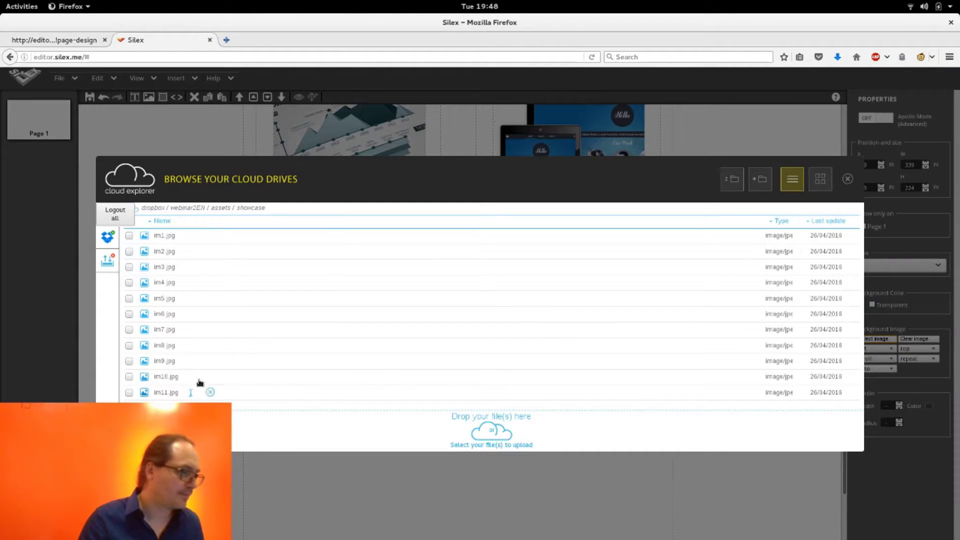
pyautogui.click(170, 349)
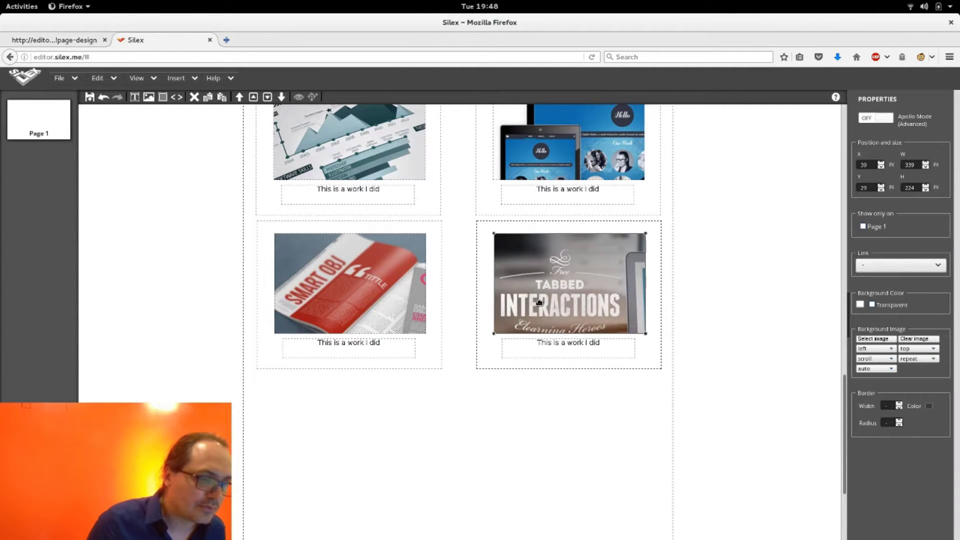
# Extend the dark city background section downward past the last showcase row, to a height of about 1486 px.
pyautogui.scroll(7, 604, 284)
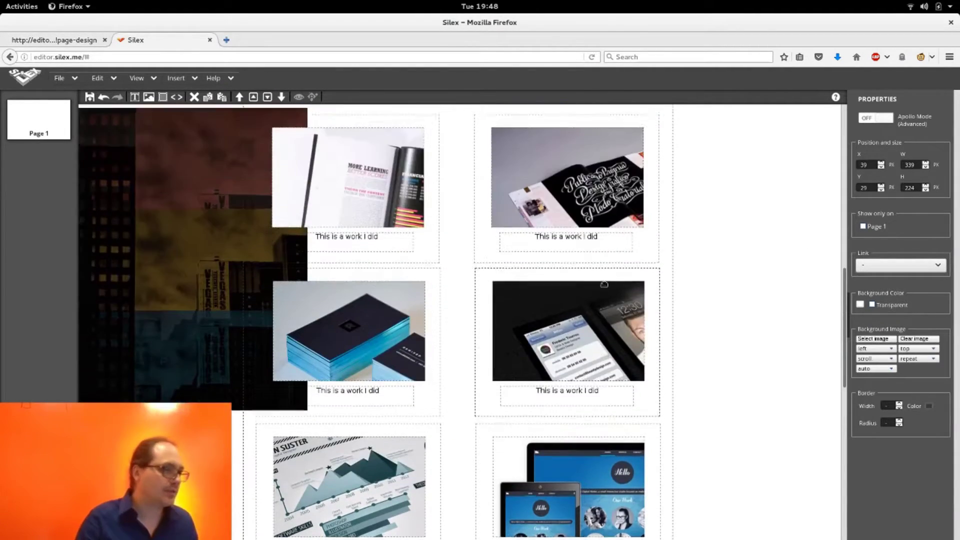
pyautogui.scroll(3, 604, 284)
pyautogui.click(146, 283)
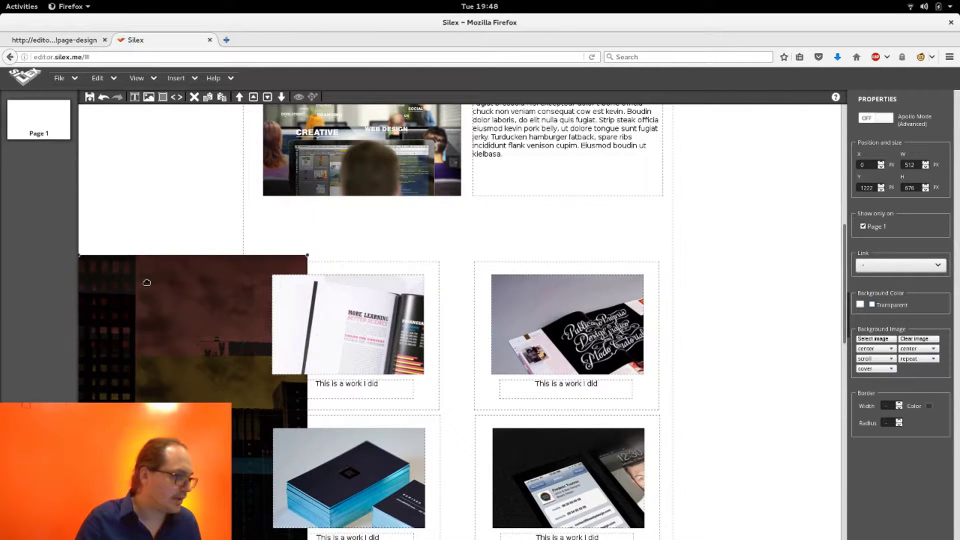
pyautogui.scroll(-6, 147, 283)
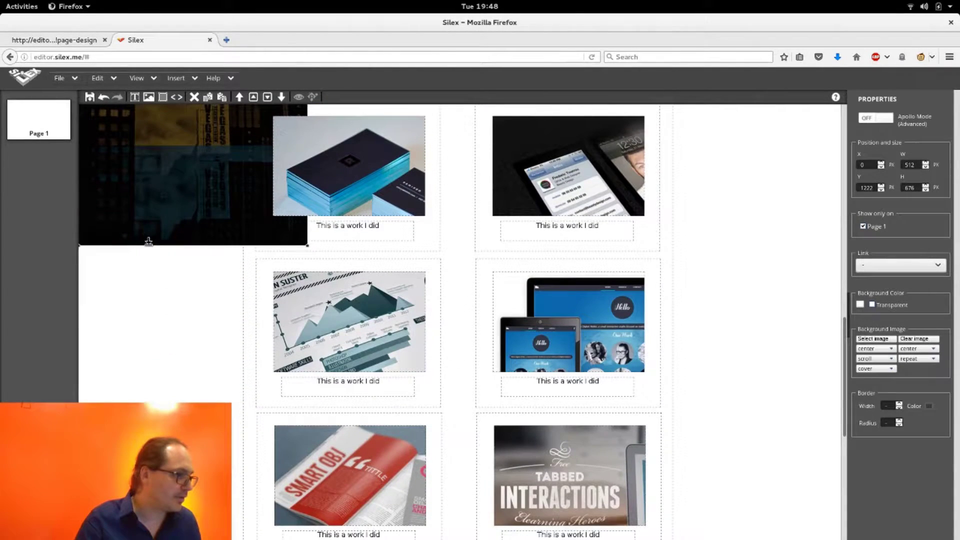
pyautogui.moveTo(192, 245); pyautogui.dragTo(150, 465)
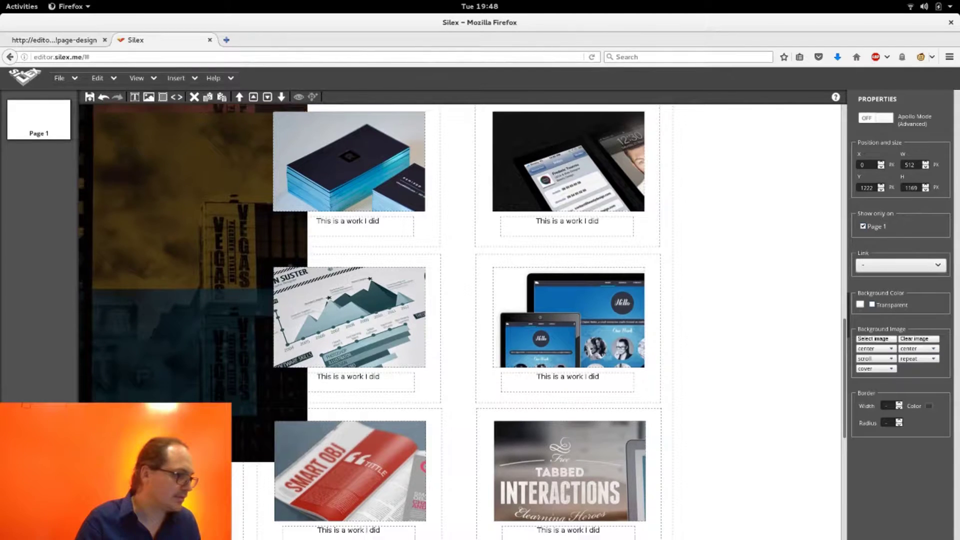
pyautogui.scroll(-3, 149, 399)
pyautogui.moveTo(157, 345); pyautogui.dragTo(157, 418)
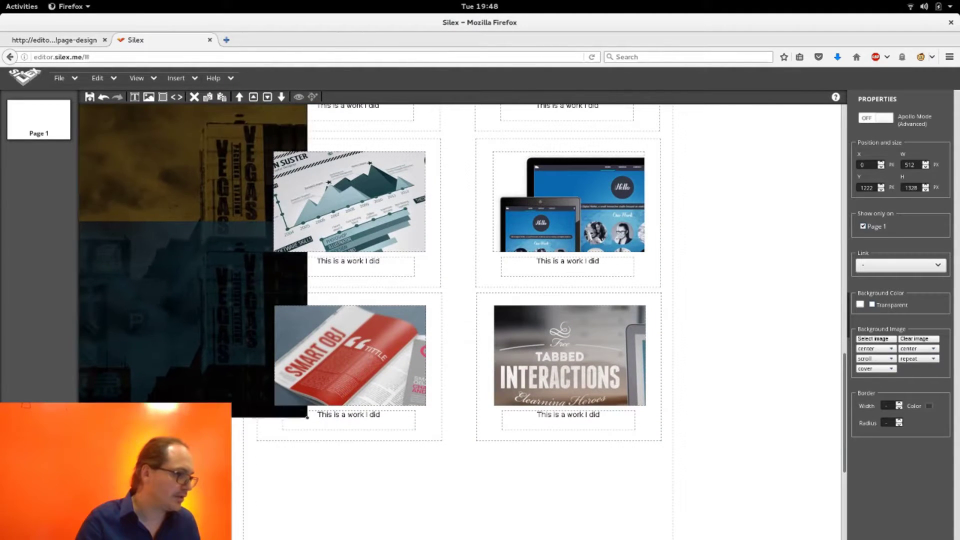
pyautogui.moveTo(307, 417); pyautogui.dragTo(307, 488)
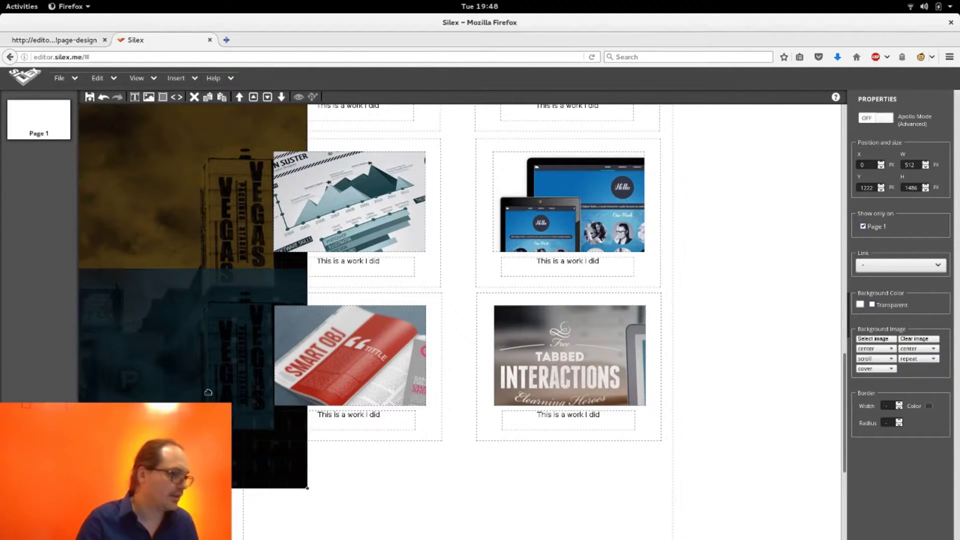
# Save the website as editable in the assets folder of webinar2EN on Dropbox.
pyautogui.scroll(10, 222, 351)
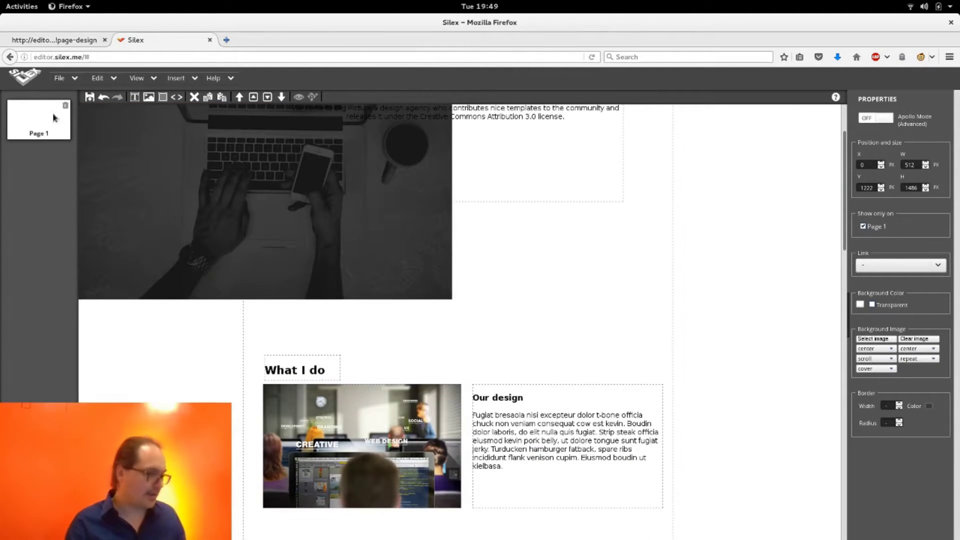
pyautogui.click(90, 98)
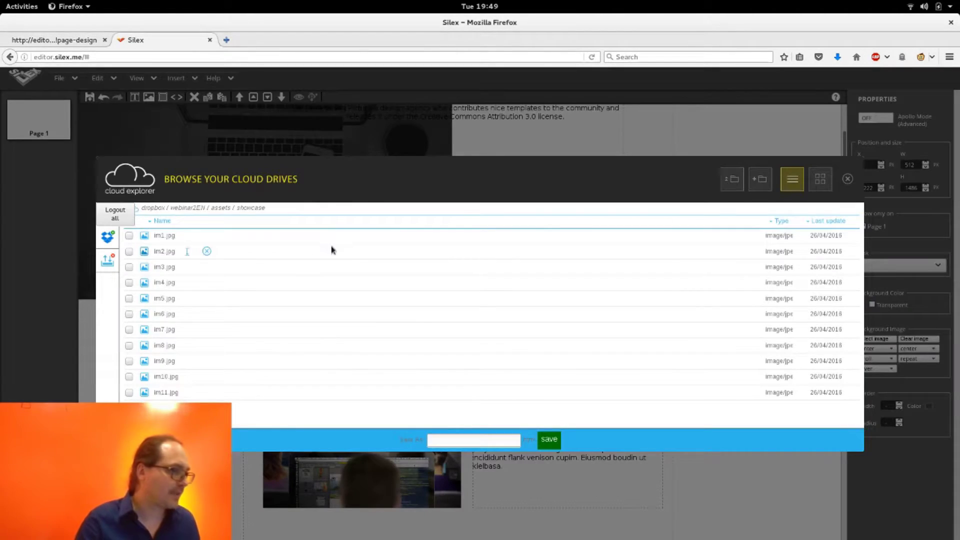
pyautogui.click(221, 208)
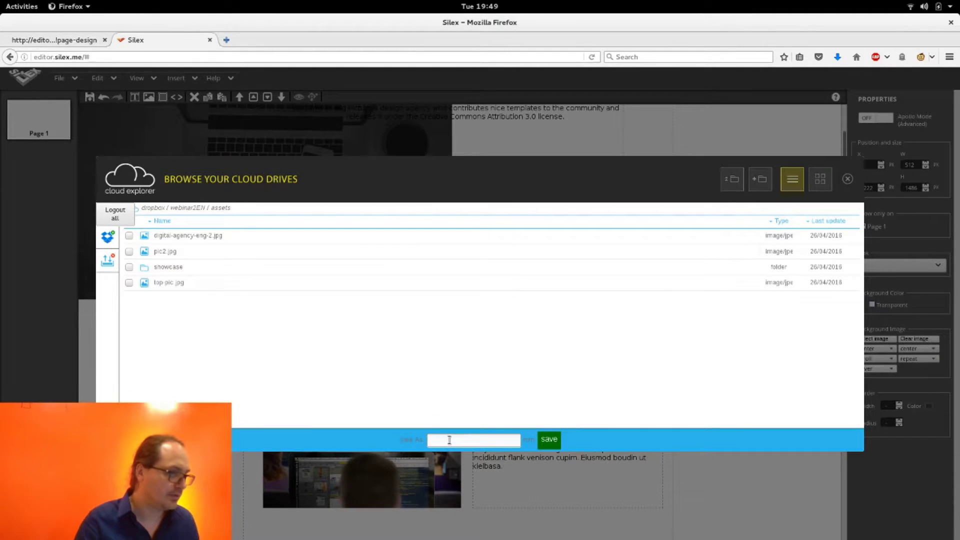
pyautogui.click(449, 440)
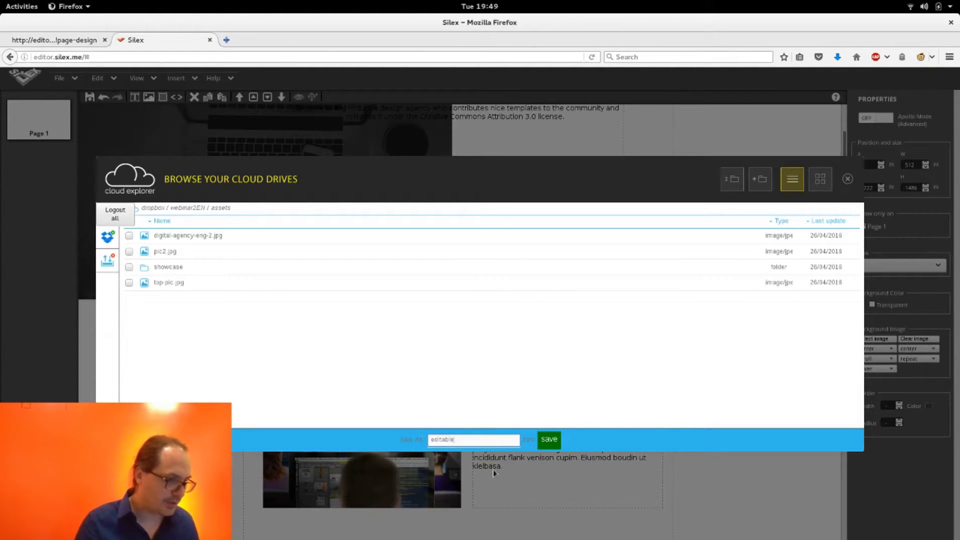
pyautogui.click(548, 440)
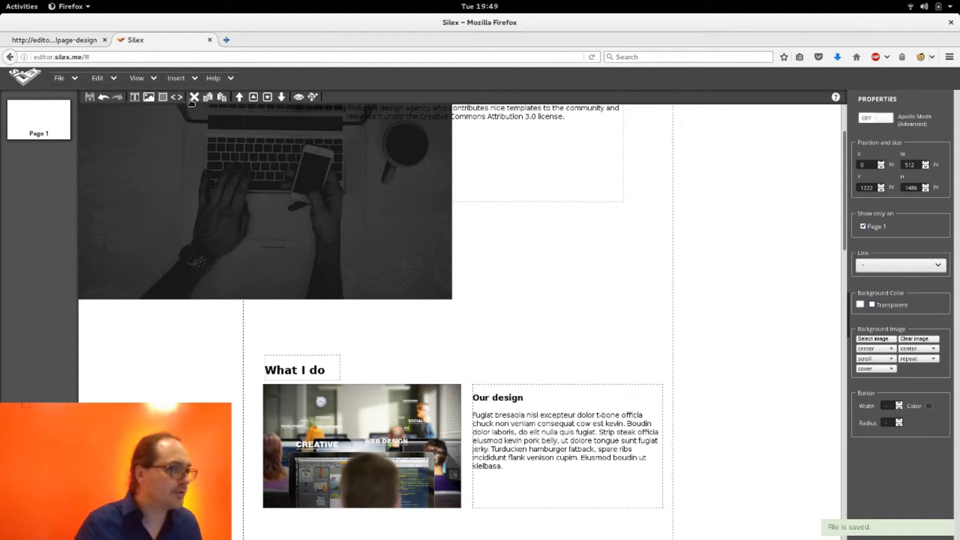
# Save the website again as editable, this time directly in the webinar2EN folder on Dropbox.
pyautogui.click(89, 98)
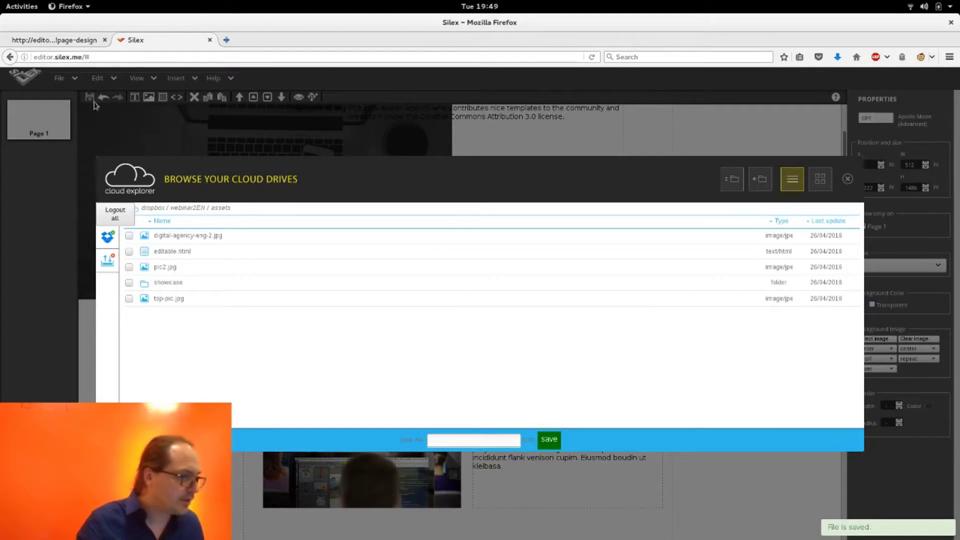
pyautogui.click(184, 208)
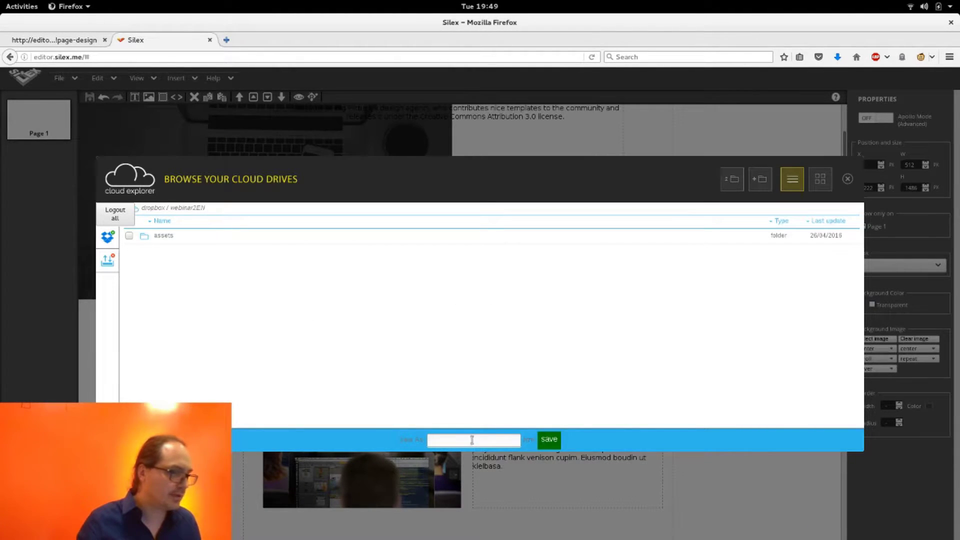
pyautogui.click(471, 440)
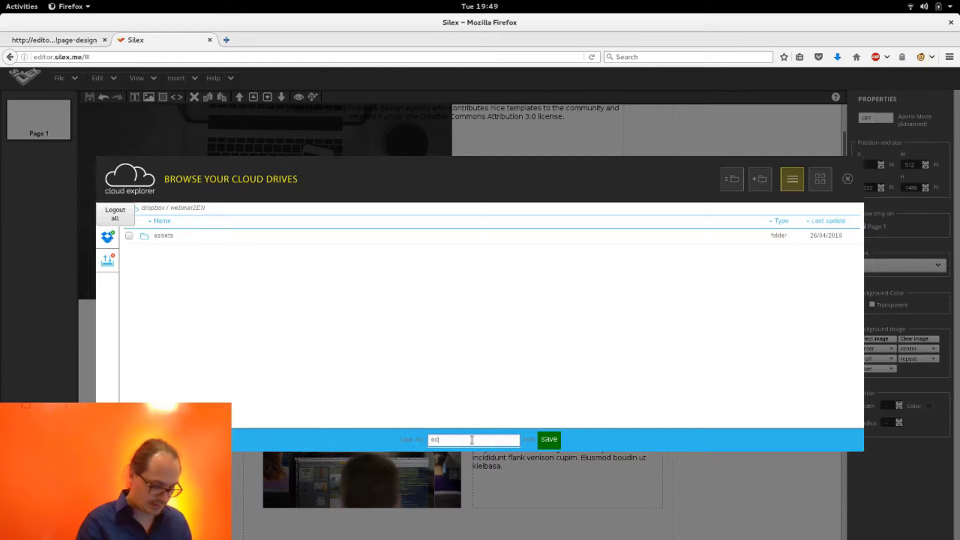
pyautogui.click(554, 442)
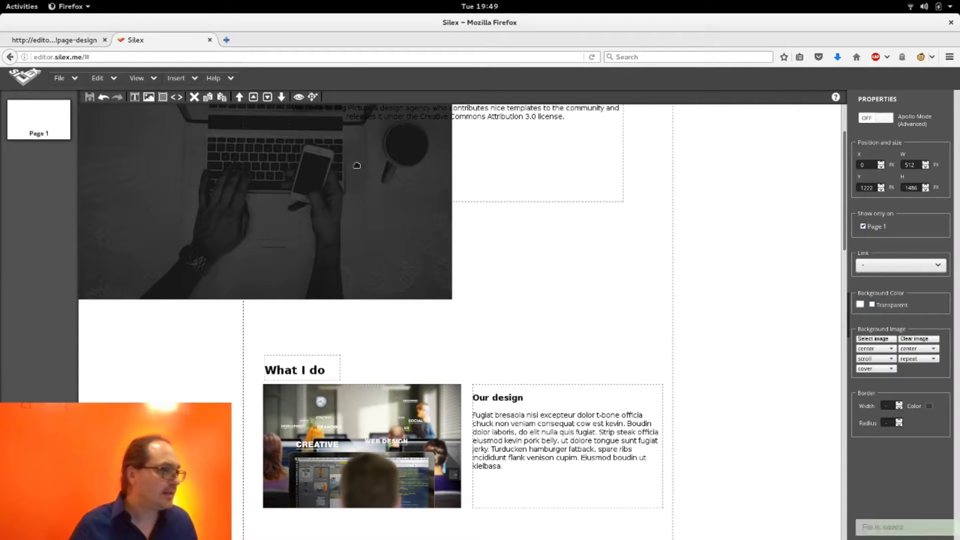
# Preview the saved page in the browser, look through its header and showcase sections, and return to the editor.
pyautogui.click(299, 98)
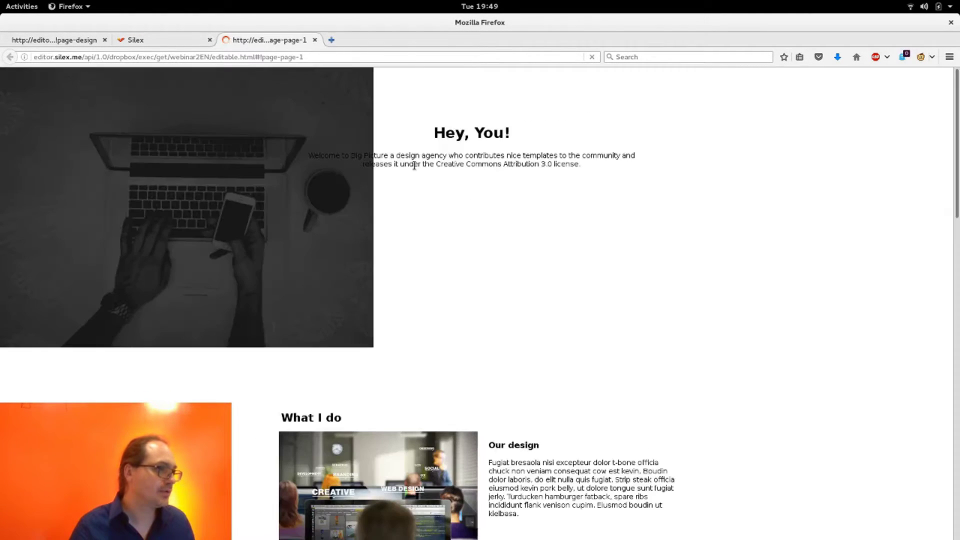
pyautogui.scroll(-6, 415, 169)
pyautogui.scroll(-12, 415, 169)
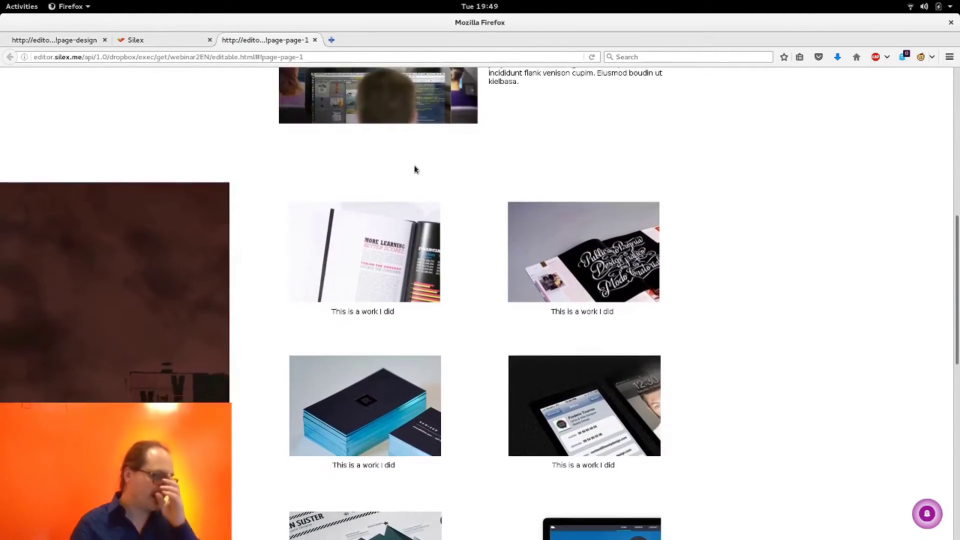
pyautogui.scroll(18, 414, 169)
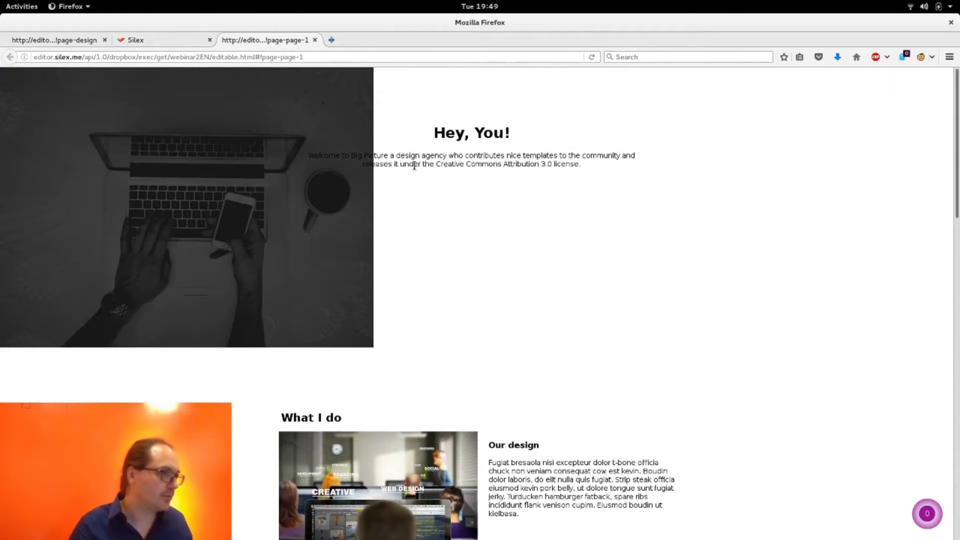
pyautogui.hotkey('ctrl', 'pageup')
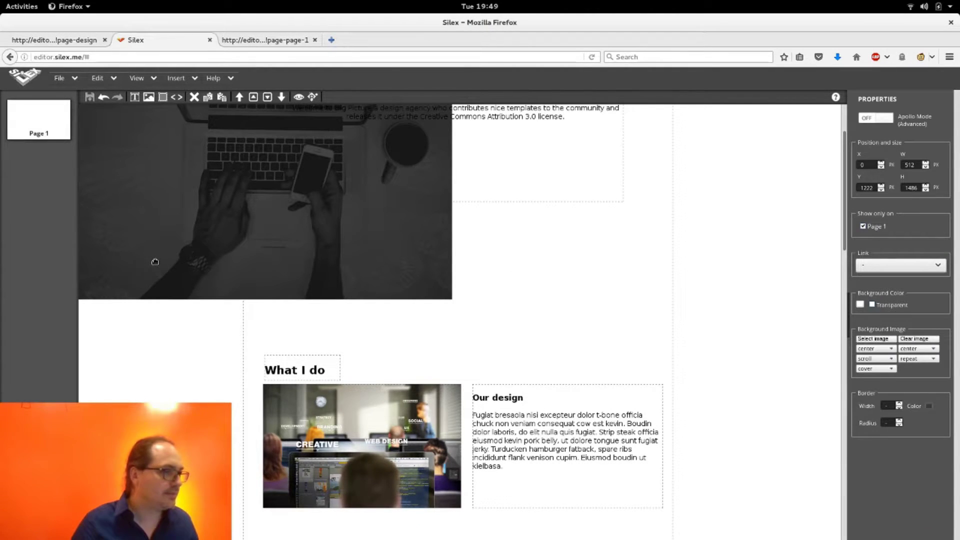
pyautogui.scroll(3, 155, 262)
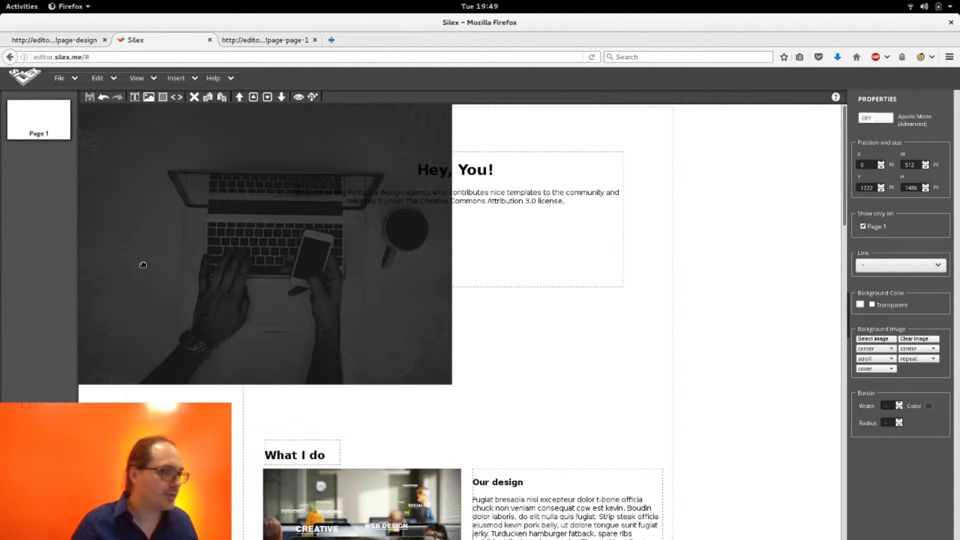
pyautogui.click(143, 264)
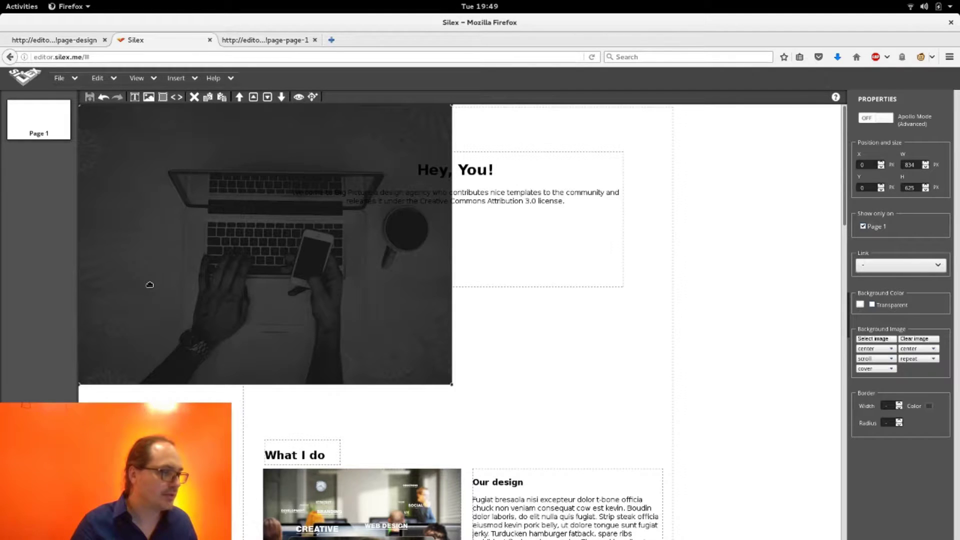
pyautogui.scroll(-15, 149, 284)
pyautogui.click(150, 284)
pyautogui.scroll(2, 149, 284)
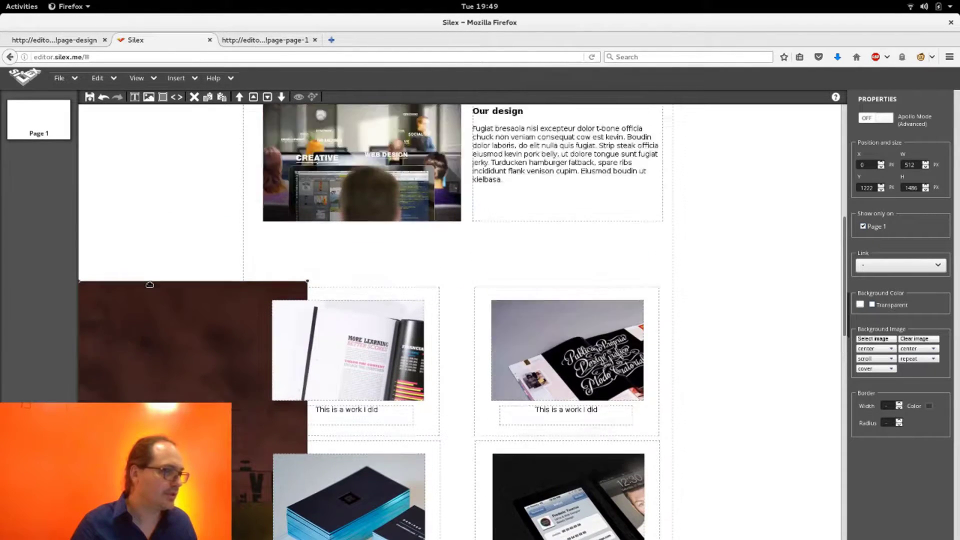
pyautogui.scroll(8, 150, 284)
# Select the header and city background sections together, turn on Apollo Mode, and give both the CSS class full-width.
pyautogui.click(149, 284)
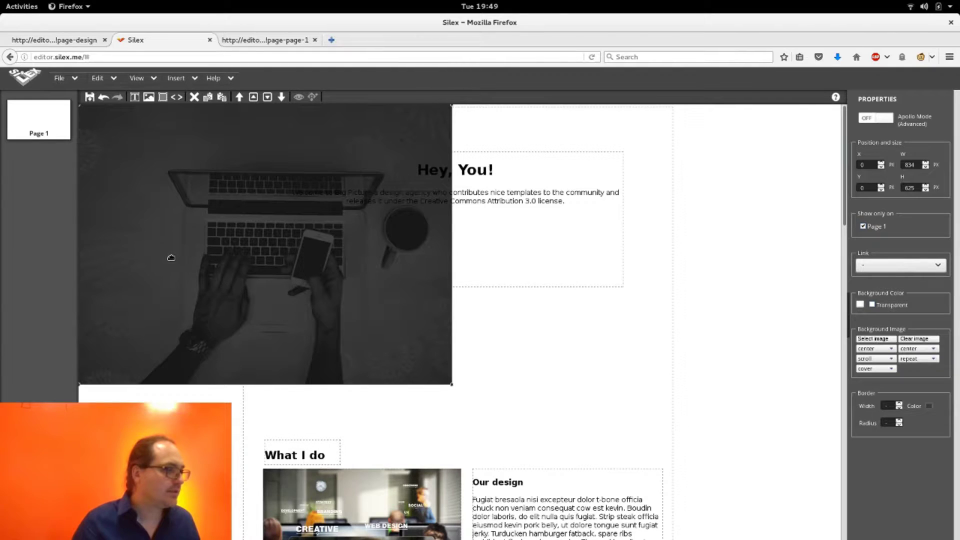
pyautogui.scroll(-6, 171, 257)
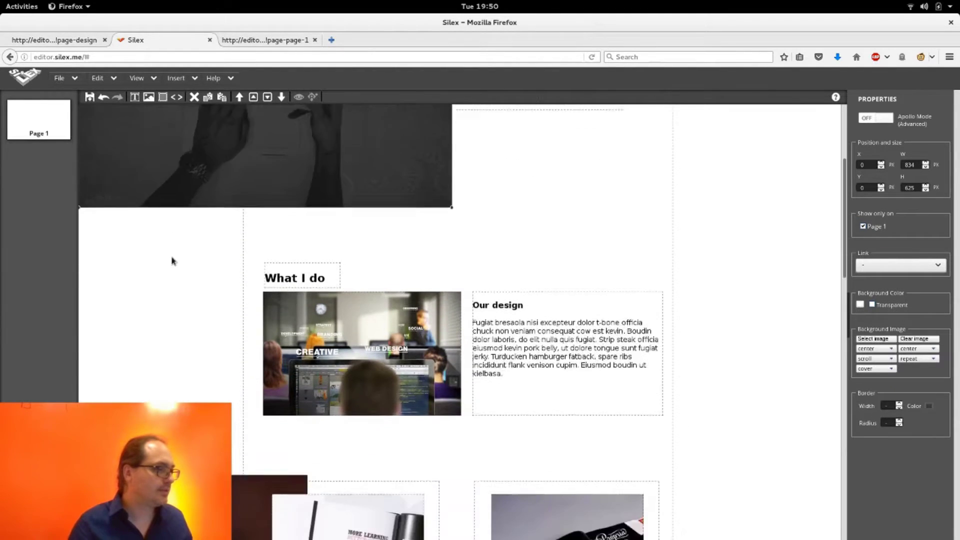
pyautogui.click(167, 389)
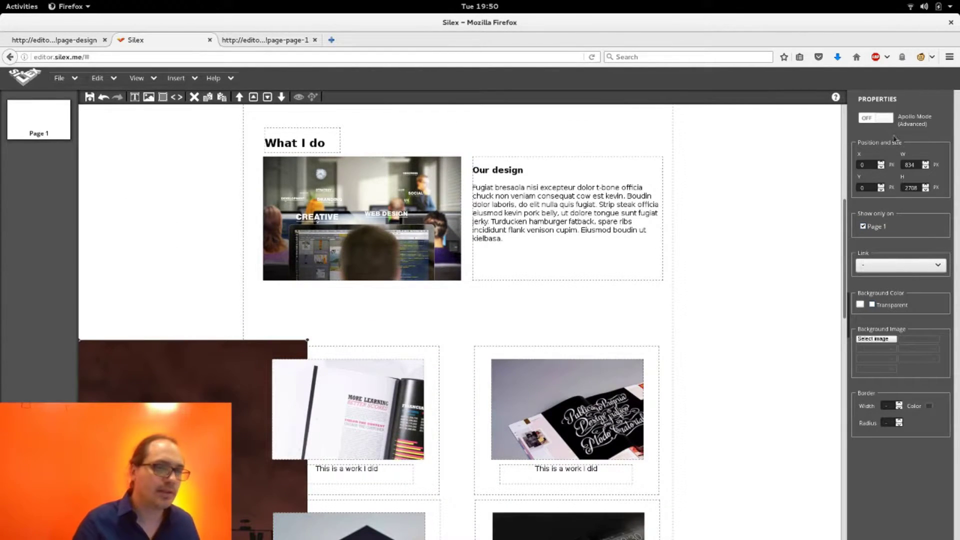
pyautogui.click(868, 120)
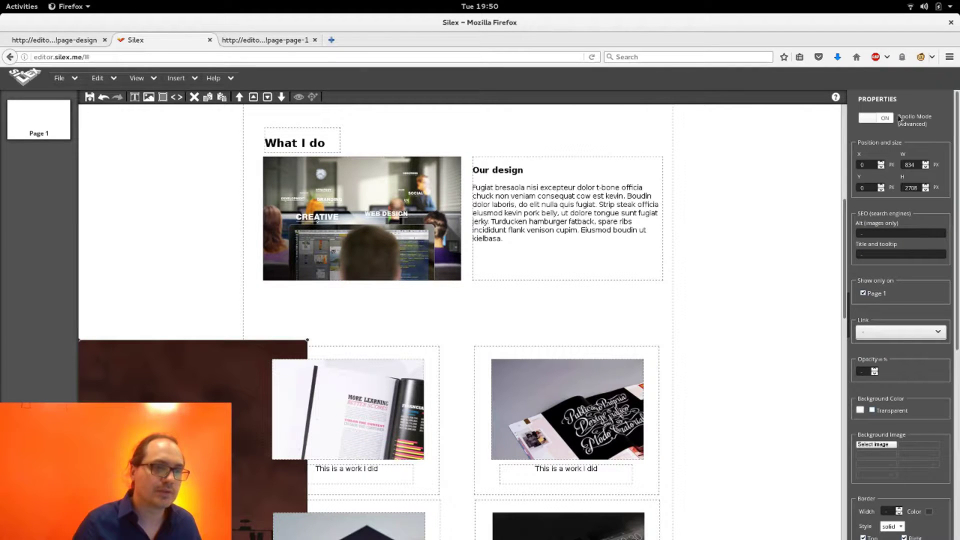
pyautogui.scroll(-6, 880, 125)
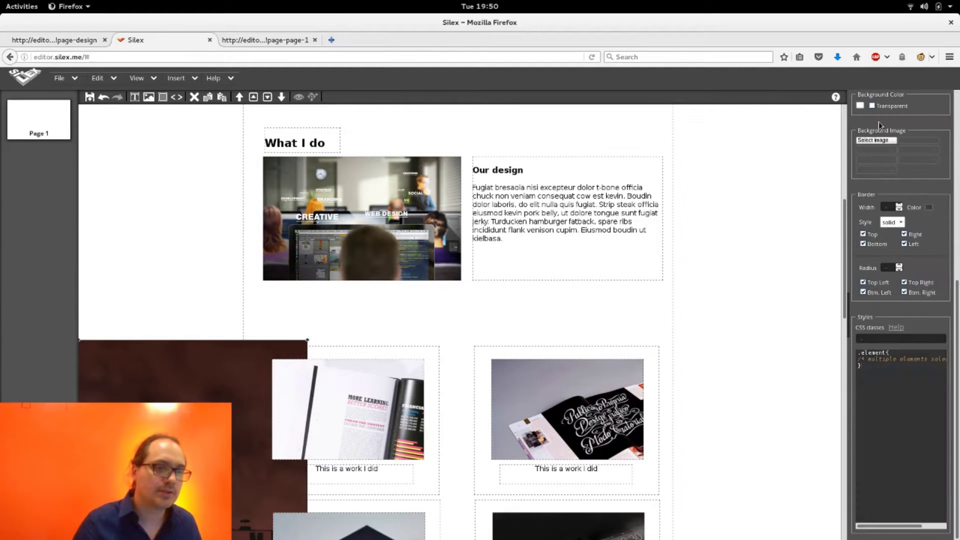
pyautogui.click(860, 337)
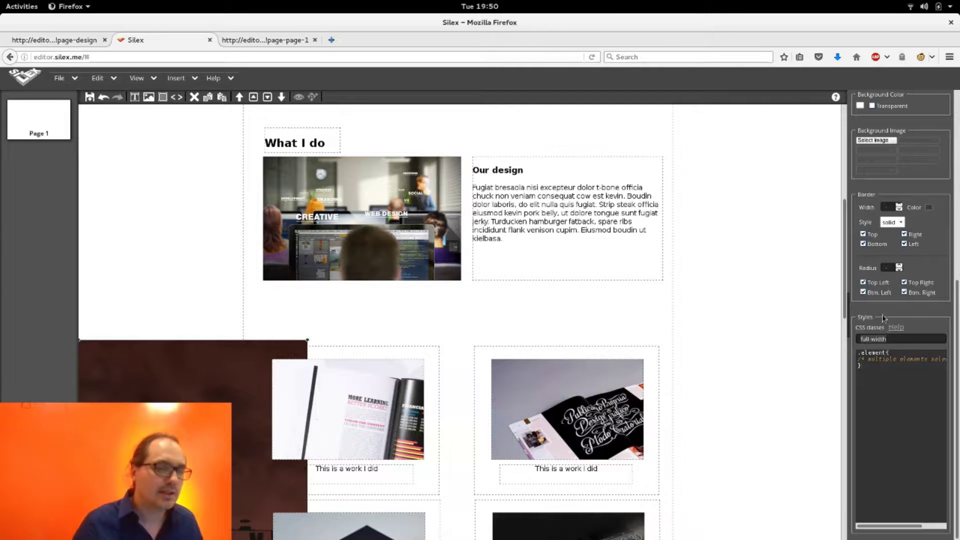
# Open the CSS styles editor and dock it beside the page.
pyautogui.click(146, 79)
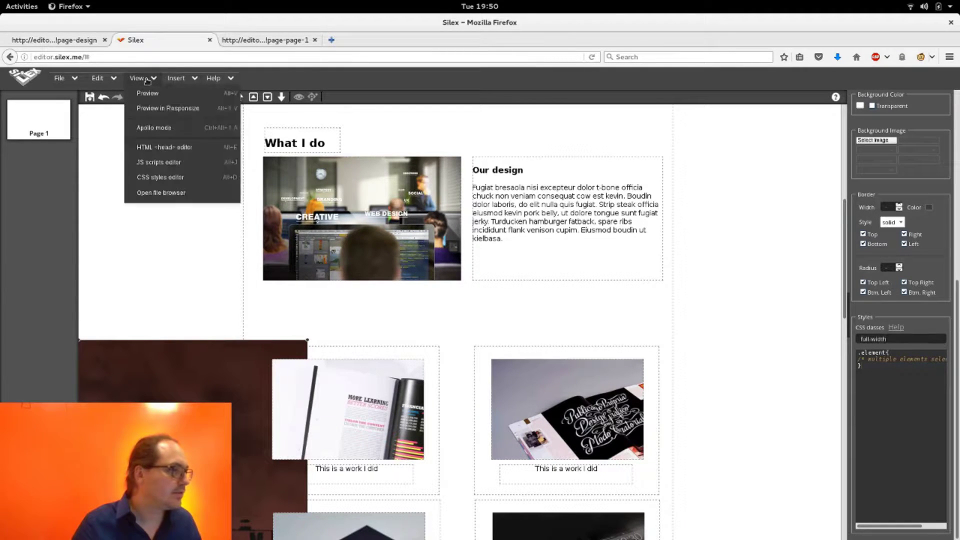
pyautogui.click(161, 178)
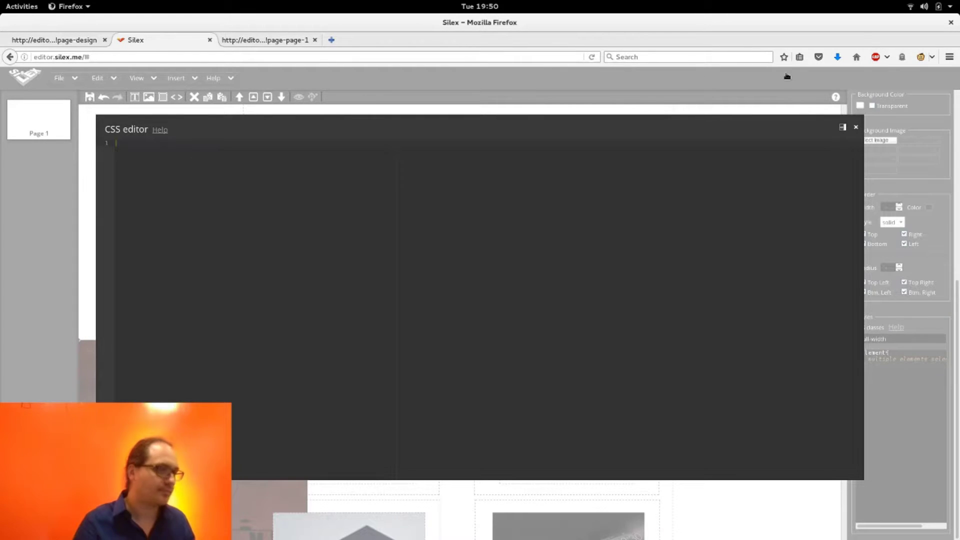
pyautogui.click(842, 129)
pyautogui.moveTo(846, 125); pyautogui.dragTo(701, 148)
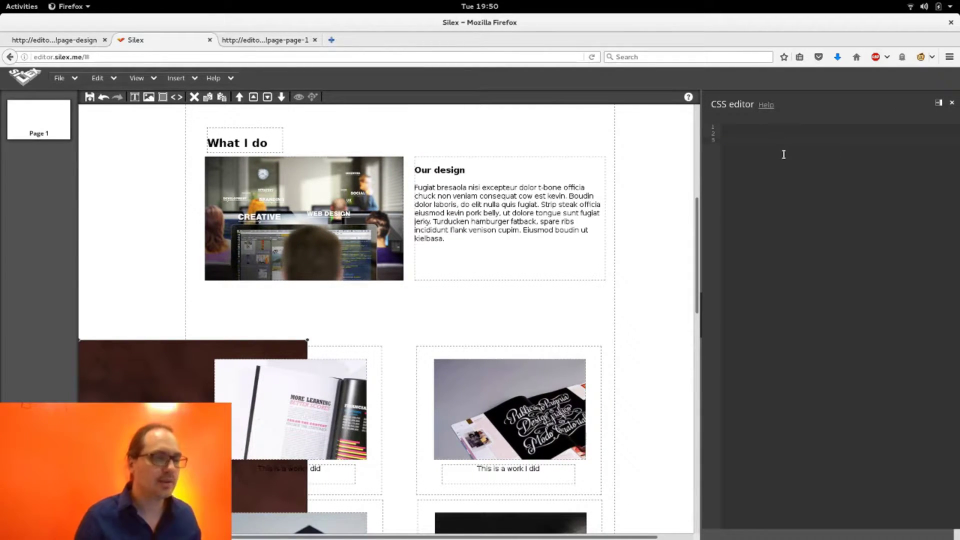
# Add an empty CSS rule with the selector div.full-width.
pyautogui.write('full-width {')
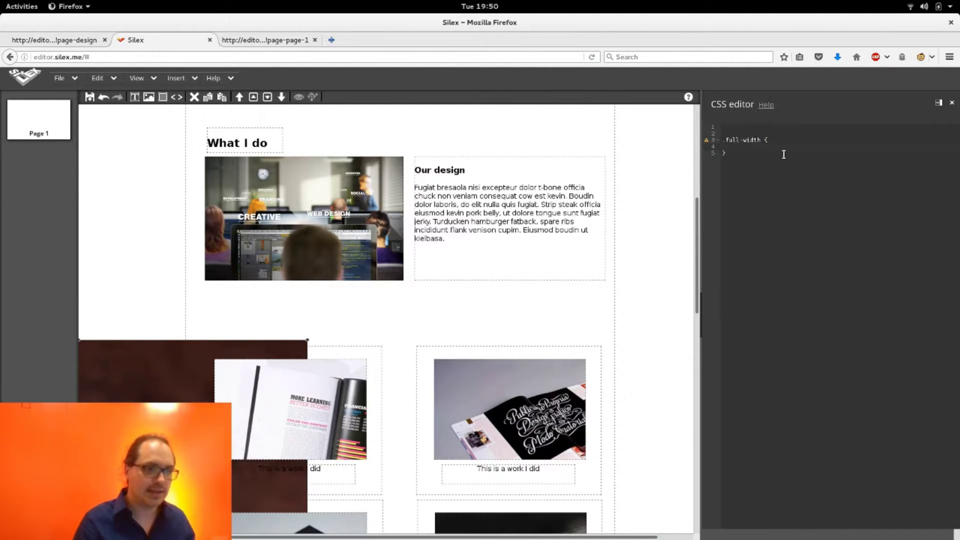
pyautogui.scroll(2, 375, 270)
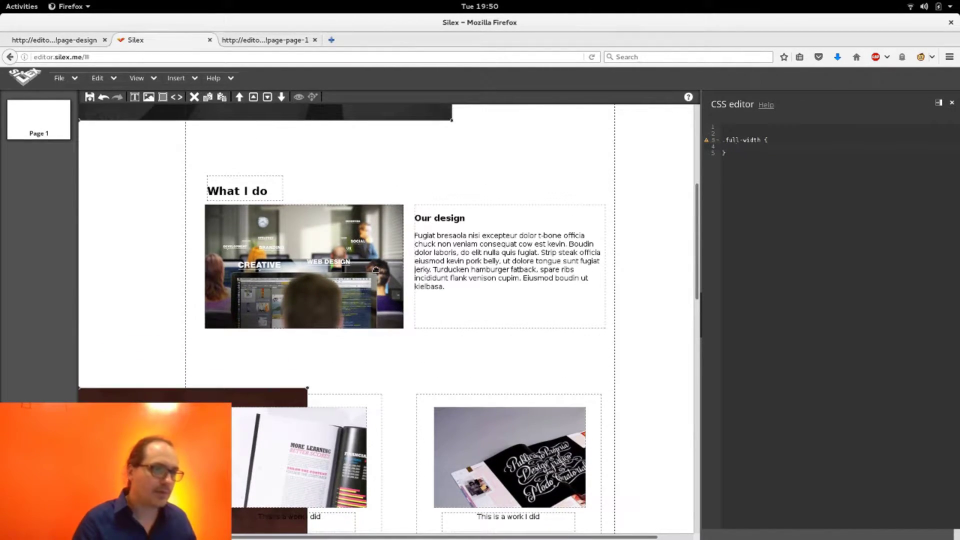
pyautogui.write('div')
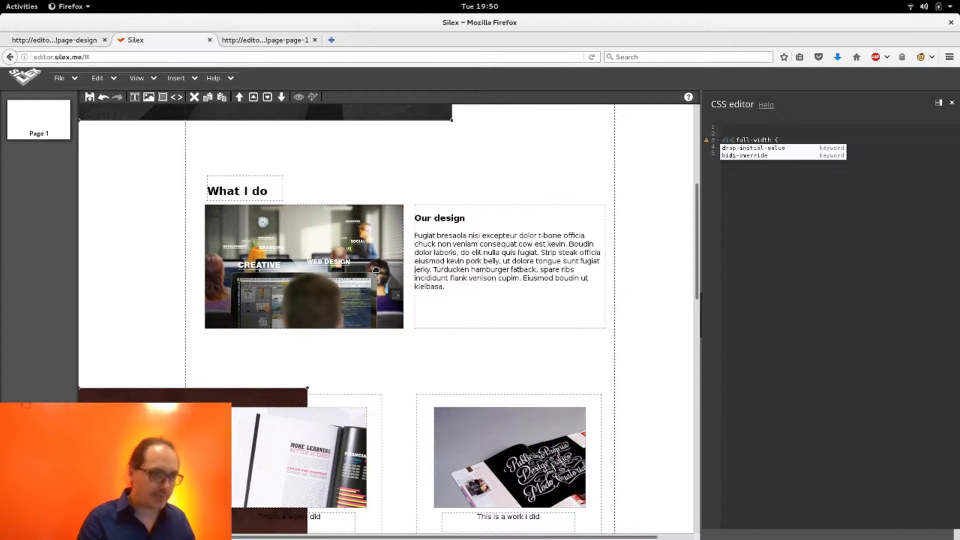
pyautogui.click(844, 177)
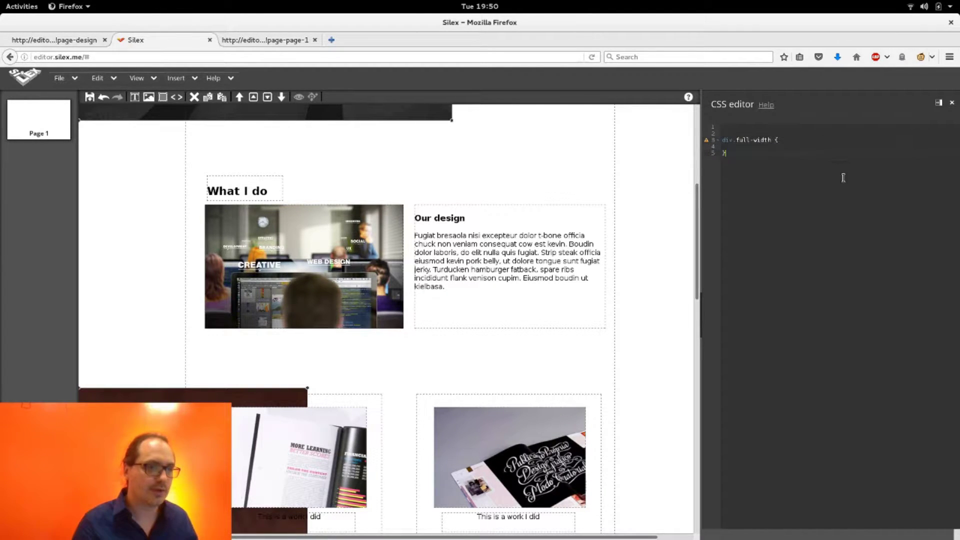
pyautogui.click(816, 146)
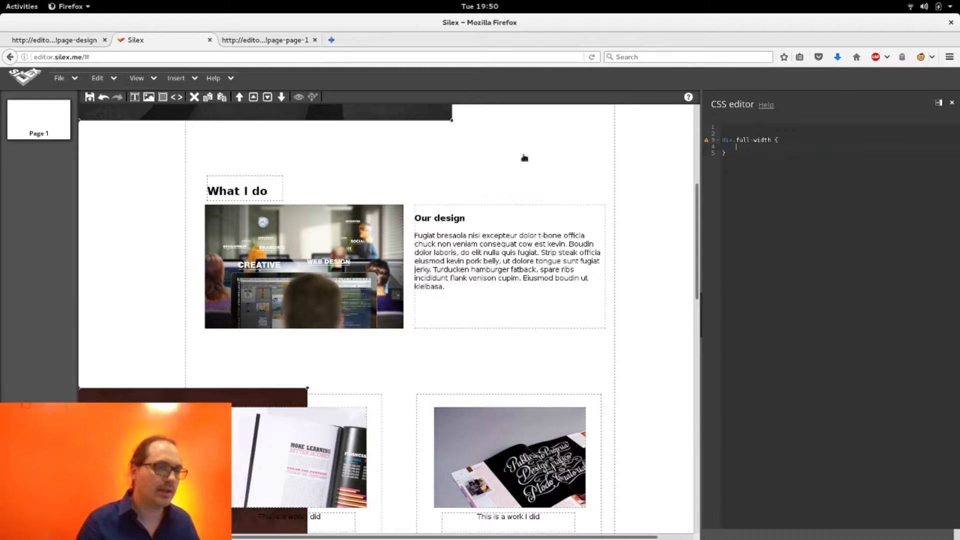
# Set the width to 100% in the div.full-width rule.
pyautogui.scroll(5, 328, 172)
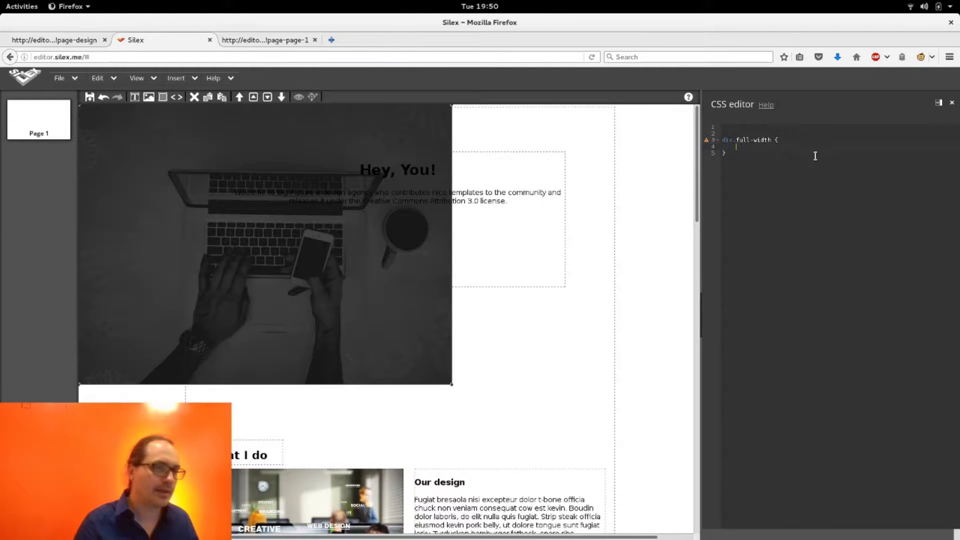
pyautogui.write('width')
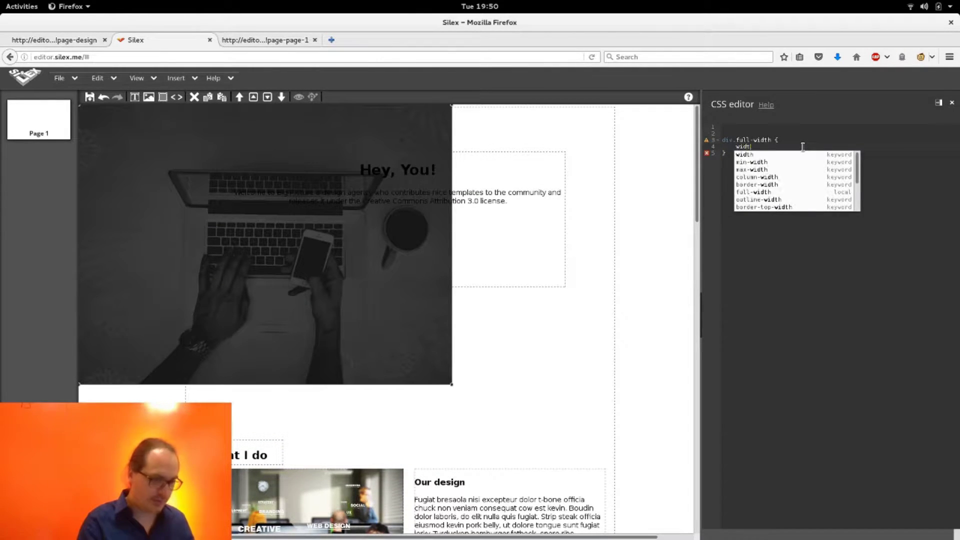
pyautogui.press('Return')
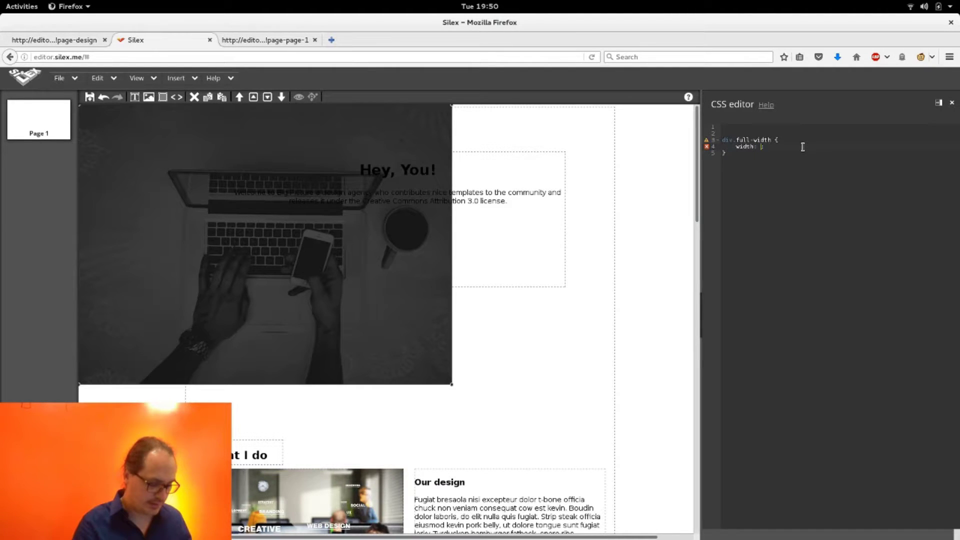
pyautogui.write('100')
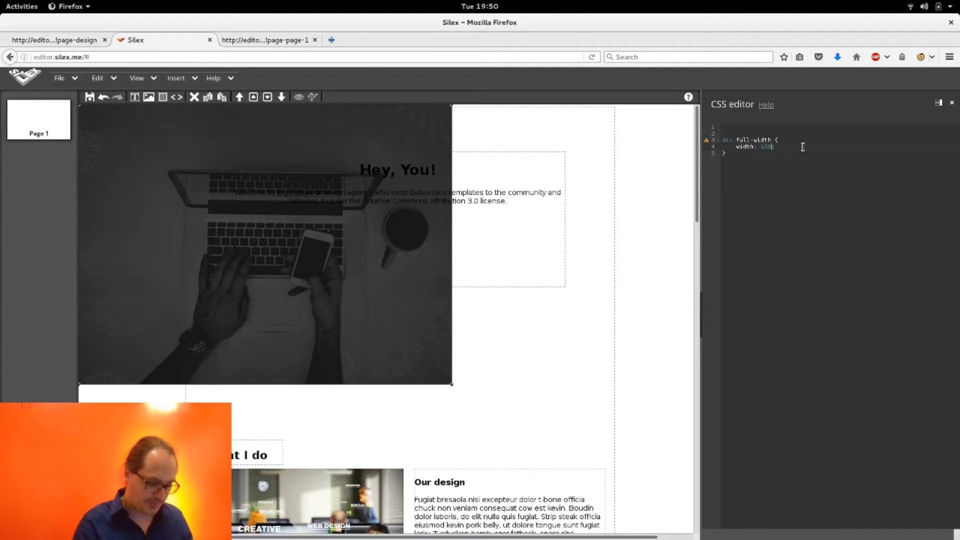
pyautogui.write('%')
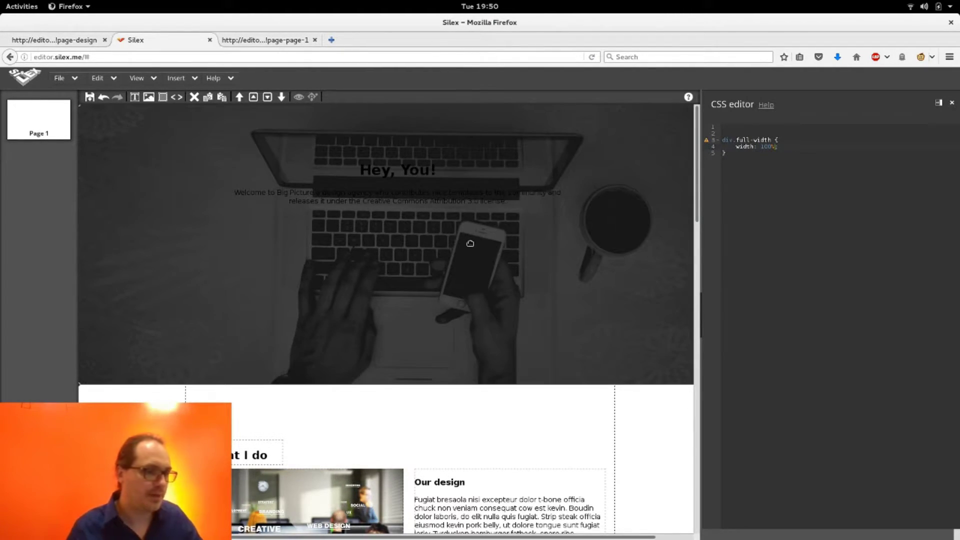
# Examine how the header and showcase backgrounds span the page width in the editor.
pyautogui.scroll(-4, 470, 243)
pyautogui.scroll(-3, 470, 244)
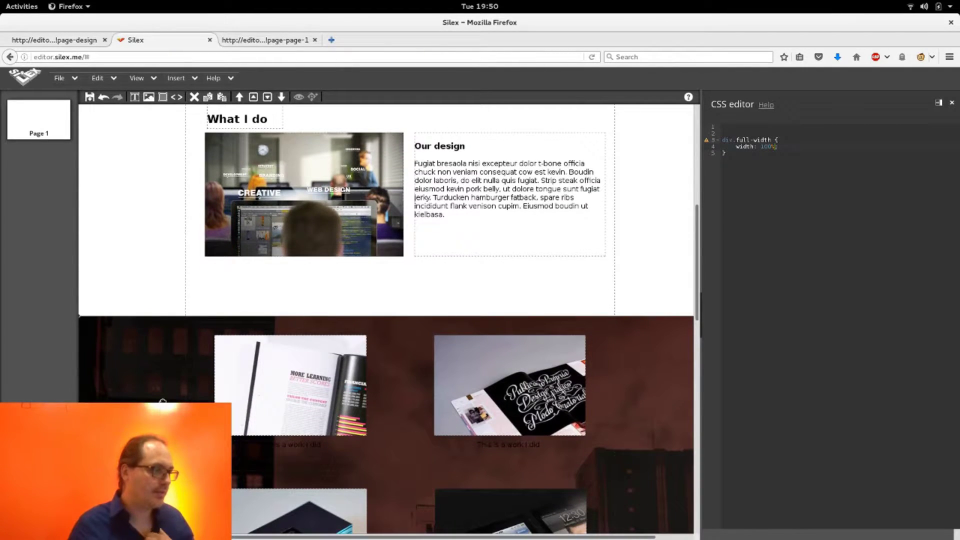
pyautogui.rightClick(165, 245)
pyautogui.press('Escape')
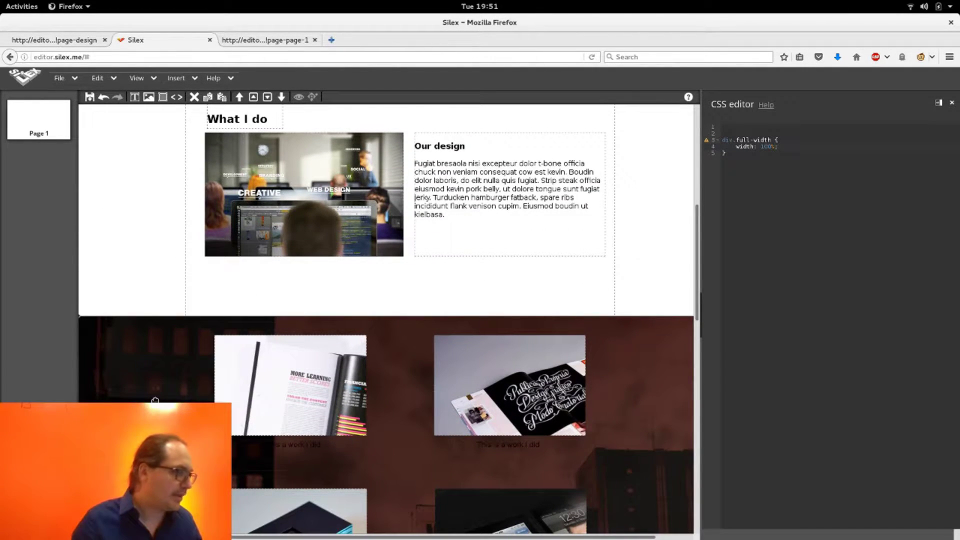
pyautogui.scroll(4, 147, 390)
pyautogui.scroll(3, 146, 390)
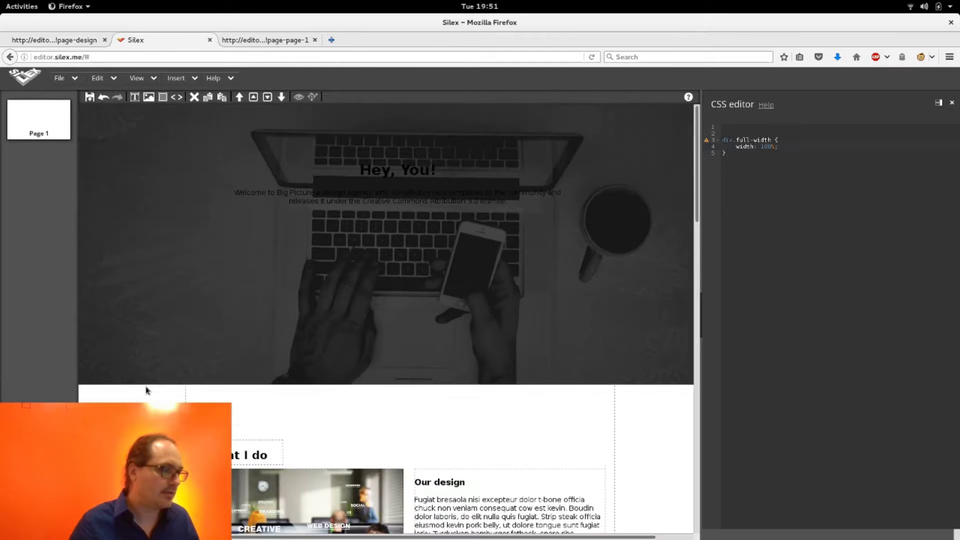
pyautogui.scroll(-4, 192, 354)
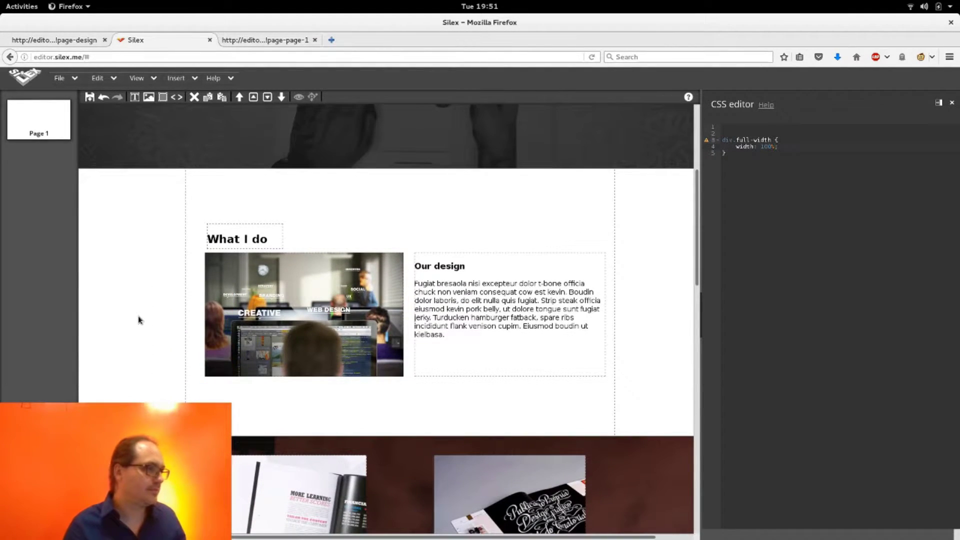
# Save the page, reload its preview, and inspect the header and showcase sections there.
pyautogui.hotkey('ctrl', 's')
pyautogui.hotkey('ctrl', 'Tab')
pyautogui.press('F5')
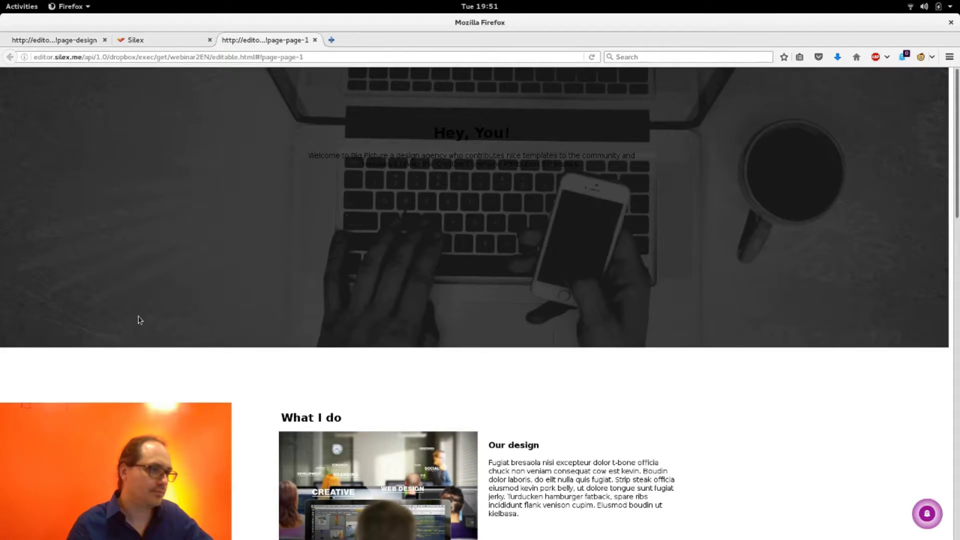
pyautogui.scroll(-15, 165, 299)
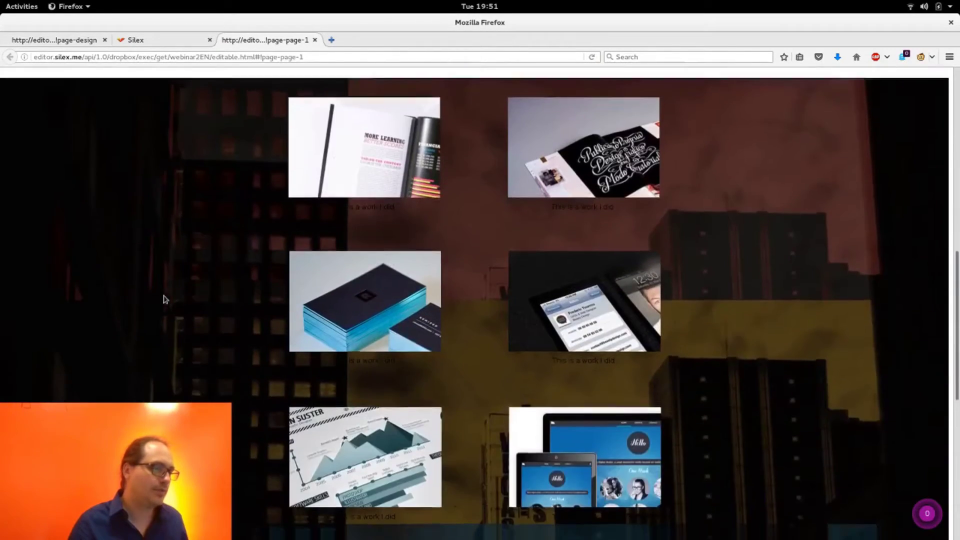
pyautogui.scroll(9, 165, 299)
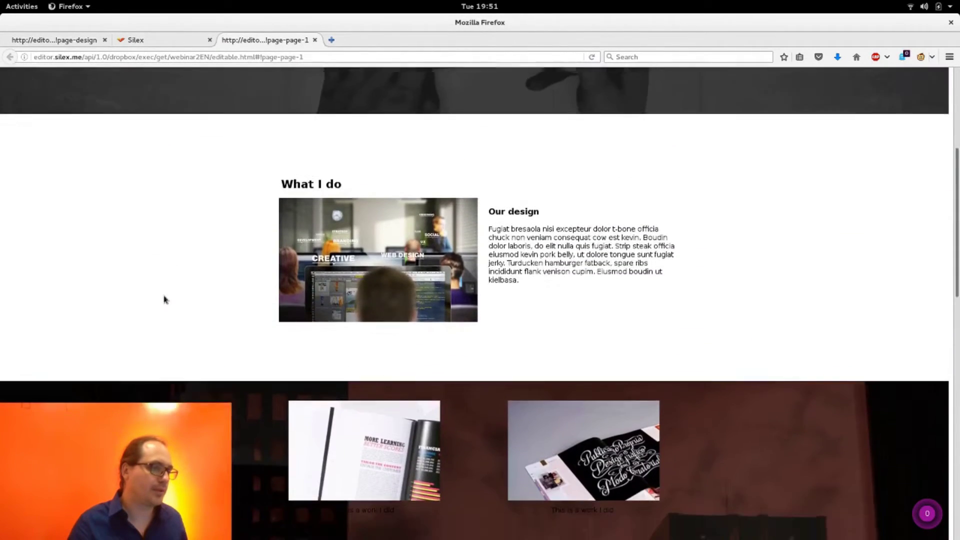
# Resize the preview window to half-screen, restored and maximized sizes to check how the full-width sections adapt.
pyautogui.press('super+Left')
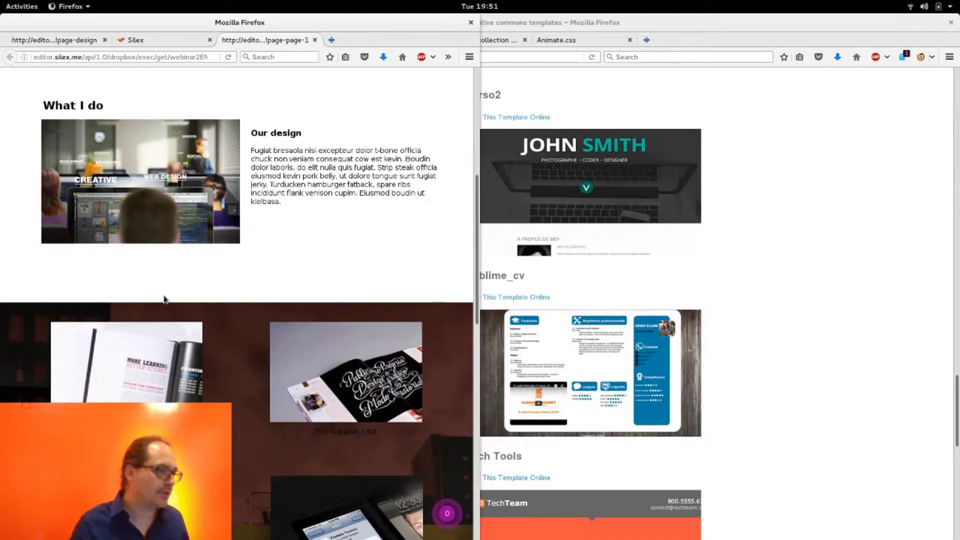
pyautogui.scroll(6, 165, 299)
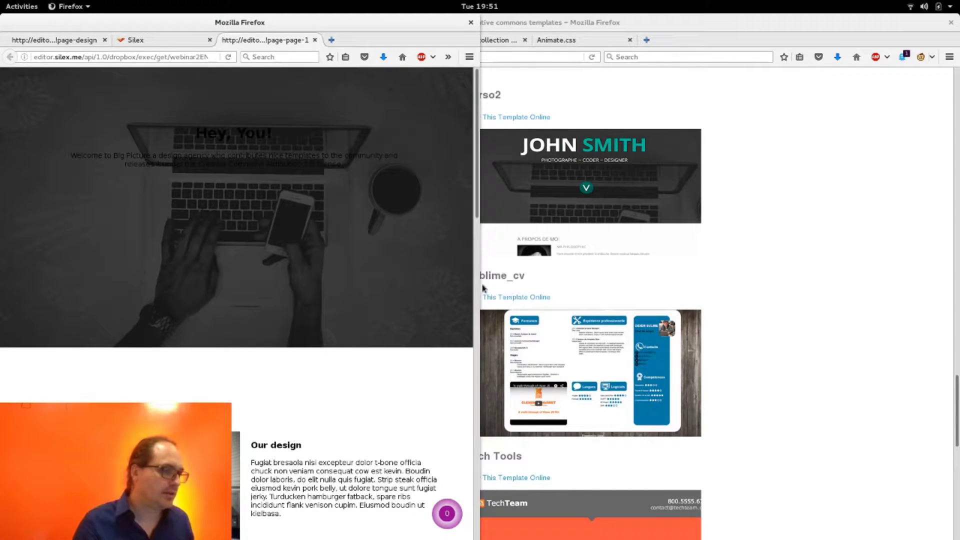
pyautogui.click(478, 282)
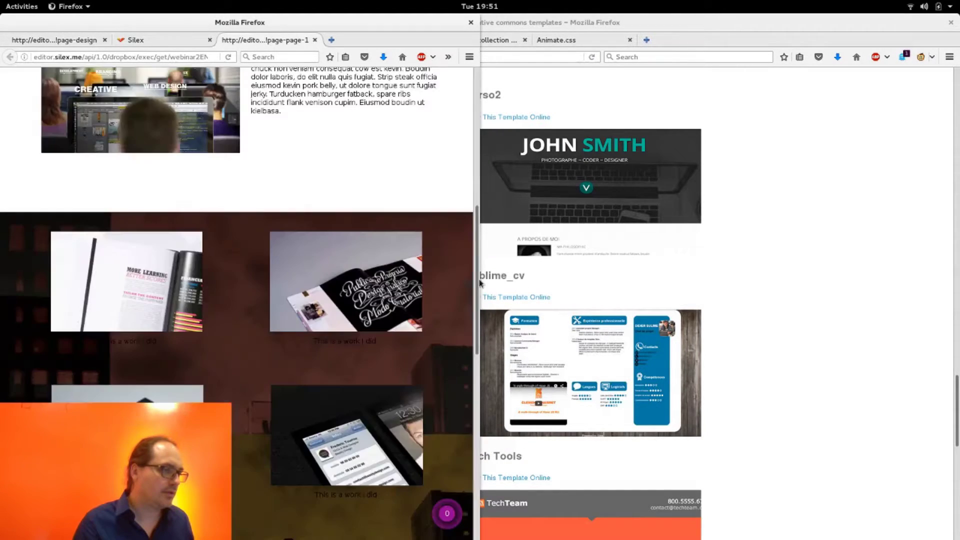
pyautogui.press('super+Down')
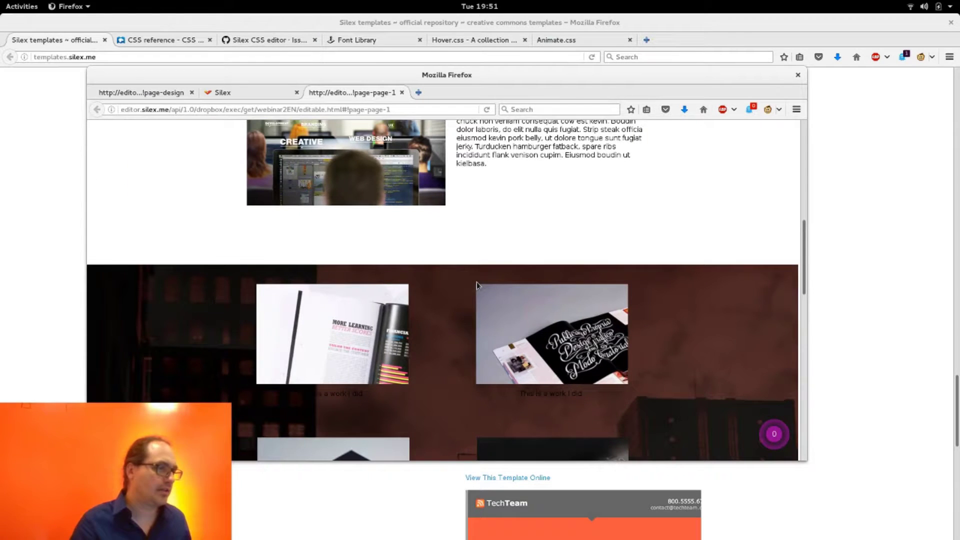
pyautogui.moveTo(74, 263); pyautogui.dragTo(79, 289)
pyautogui.press('super+Up')
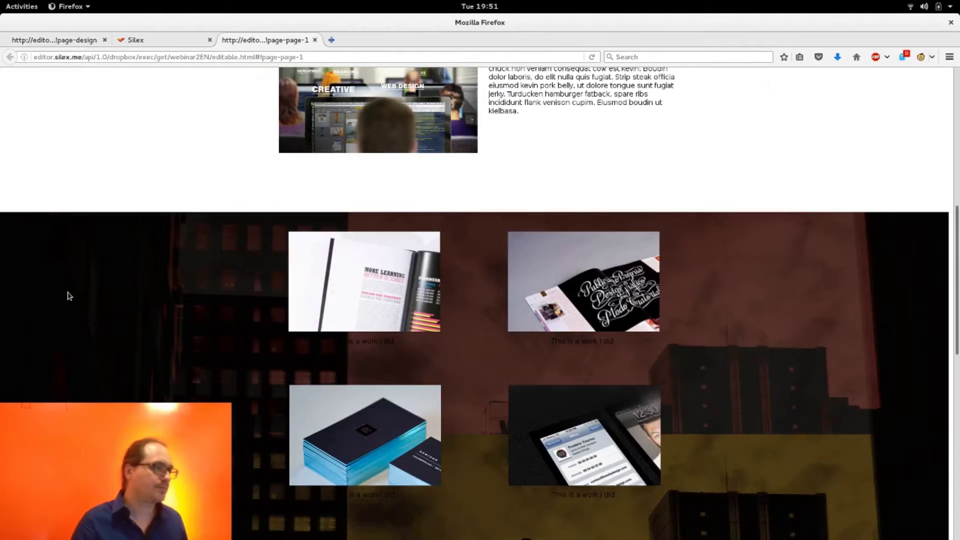
pyautogui.scroll(8, 69, 296)
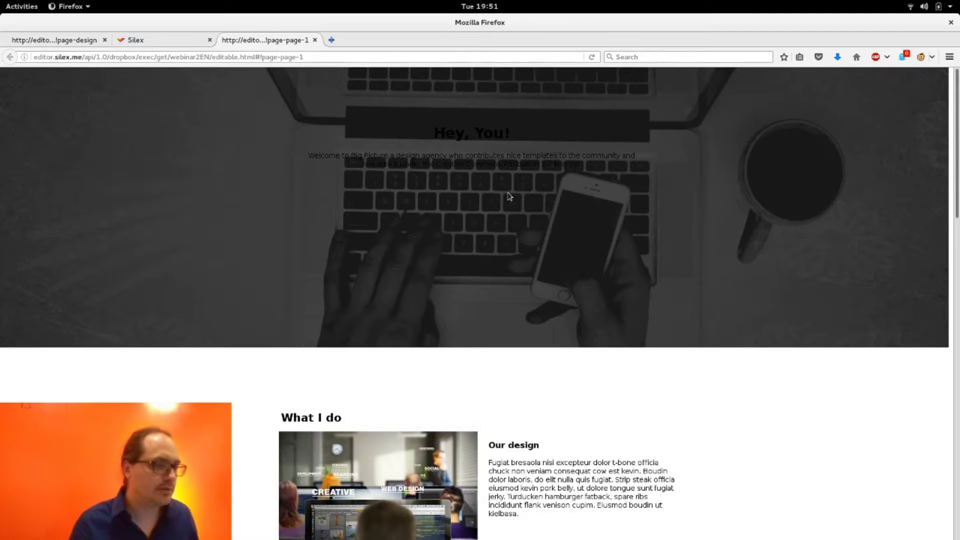
# Return to the Silex editor, select the Hey, You! text block, and add blank lines after the div.full-width rule.
pyautogui.hotkey('ctrl', 'pageup')
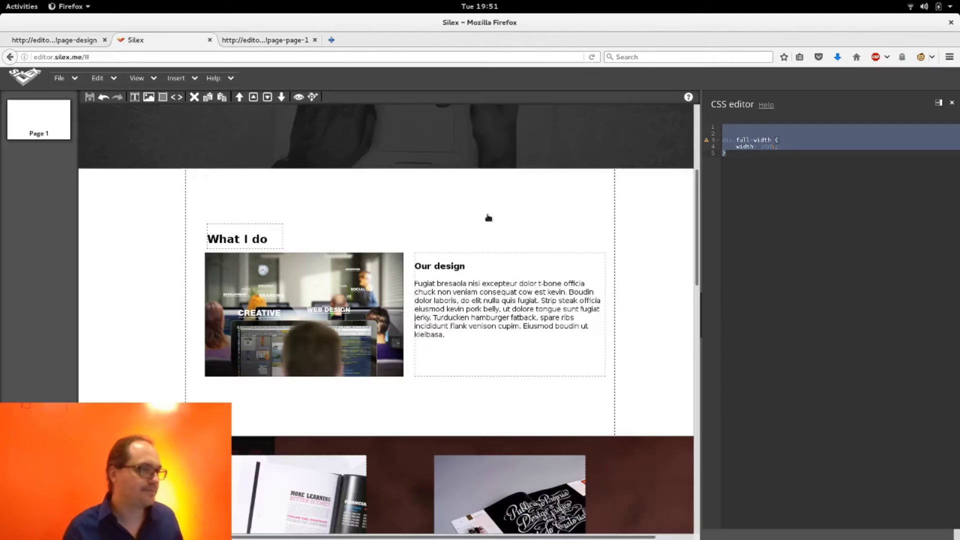
pyautogui.scroll(5, 466, 326)
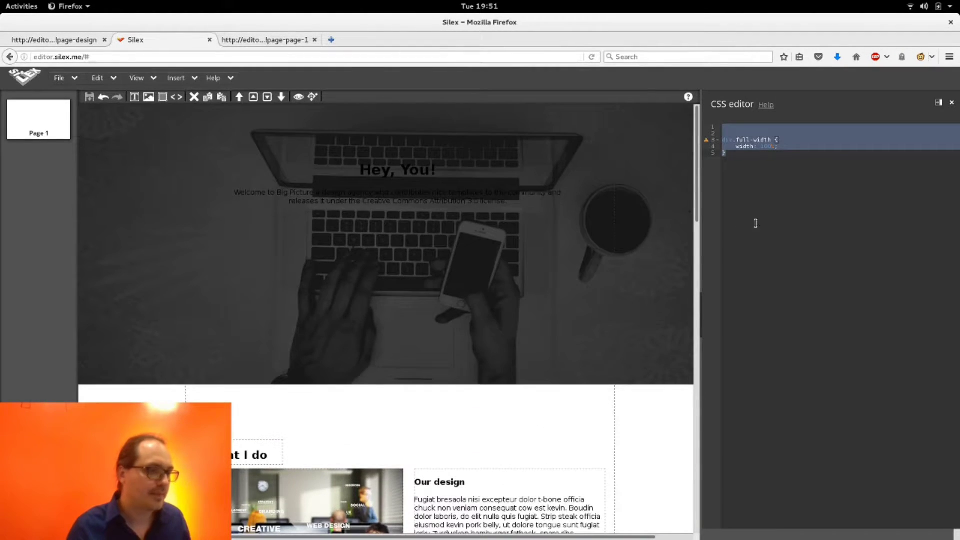
pyautogui.click(492, 196)
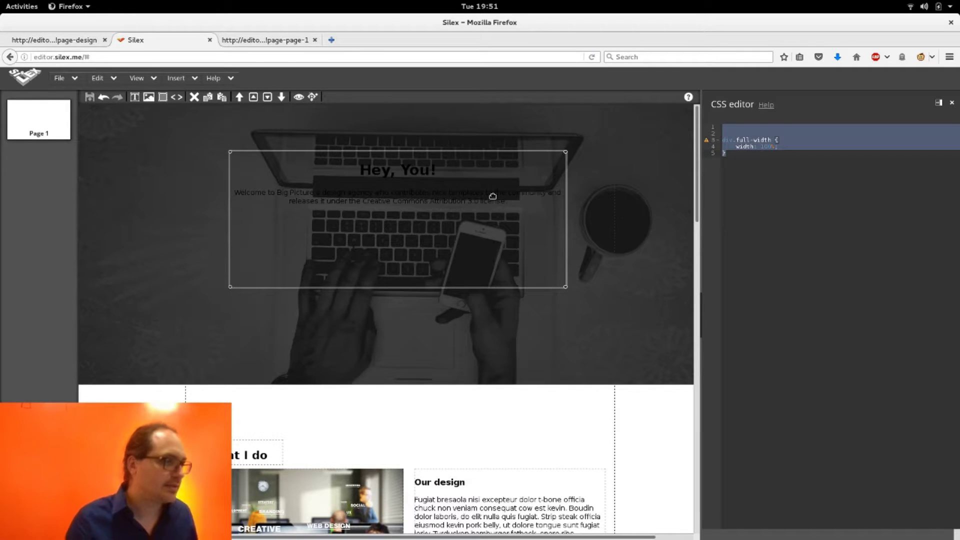
pyautogui.click(752, 208)
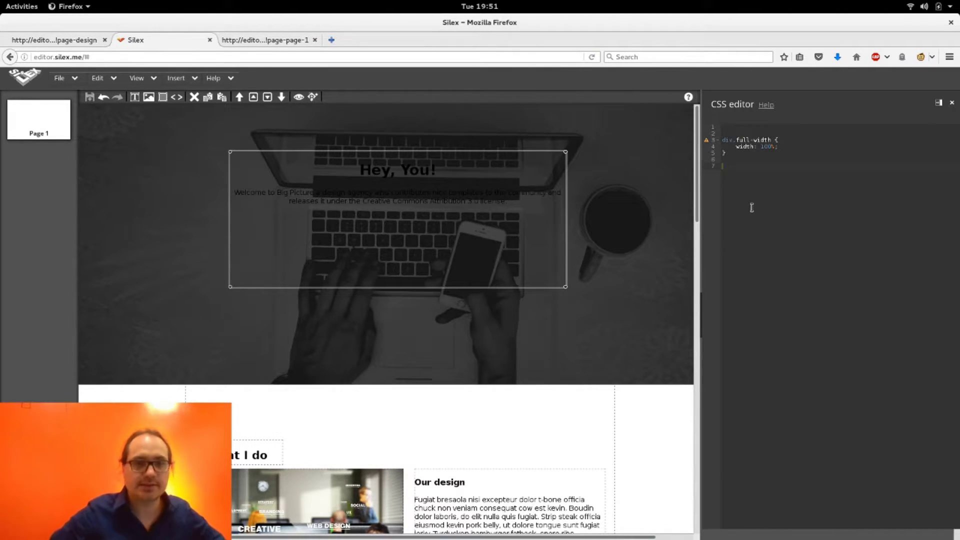
pyautogui.press('Down')
pyautogui.press('Down')
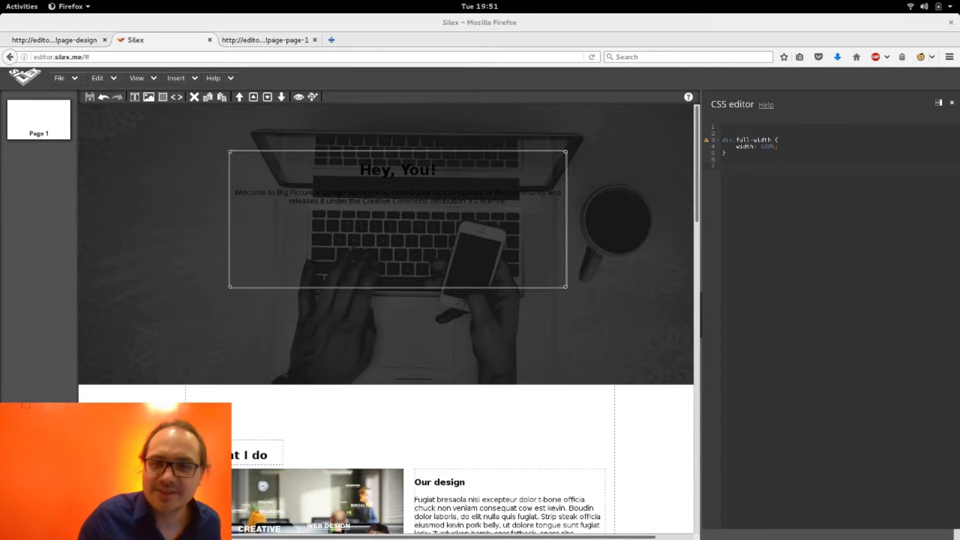
pyautogui.hotkey('alt', 'Tab')
pyautogui.hotkey('alt', 'Tab')
pyautogui.hotkey('alt', 'Tab')
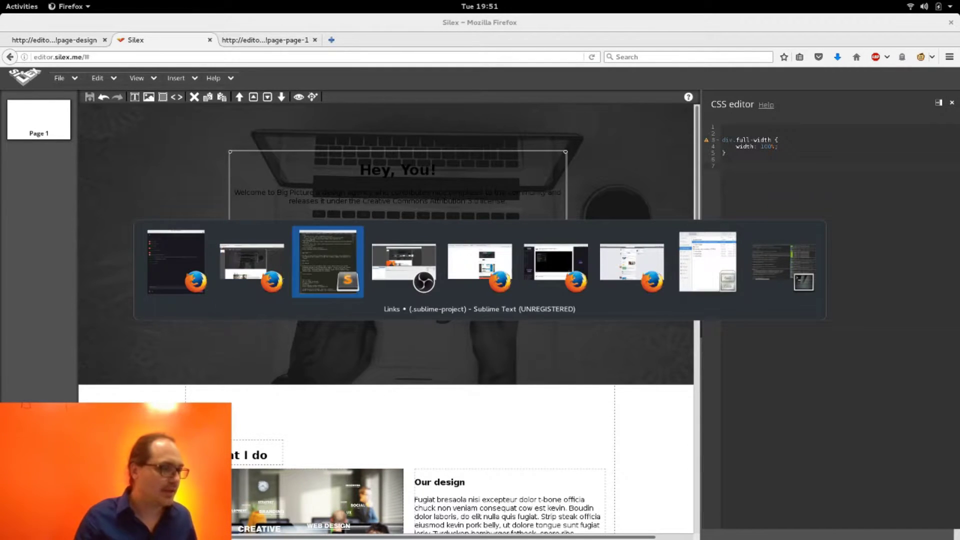
pyautogui.hotkey('alt', 'shift', 'Tab')
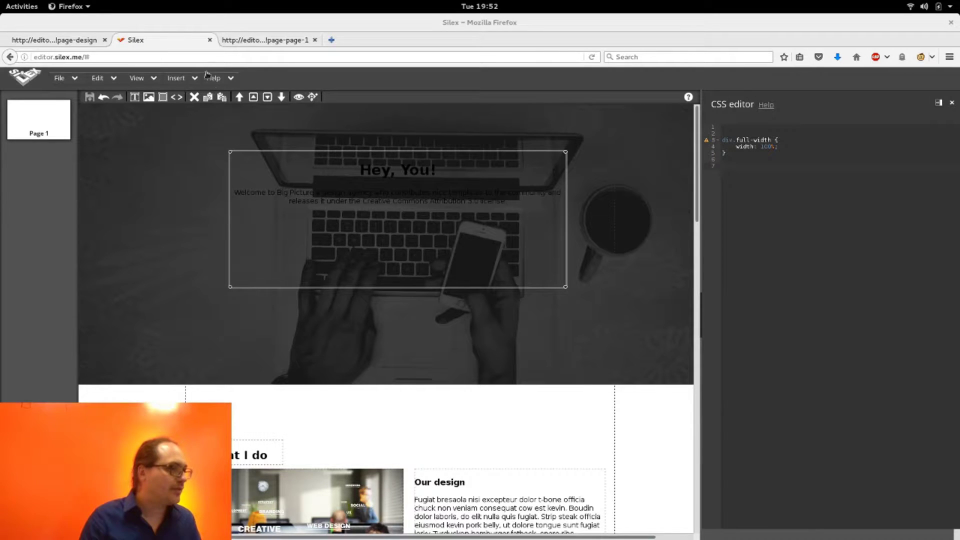
# Open the CSS editor's help page, skim its explanation of what the editor is for, and close it.
pyautogui.click(765, 106)
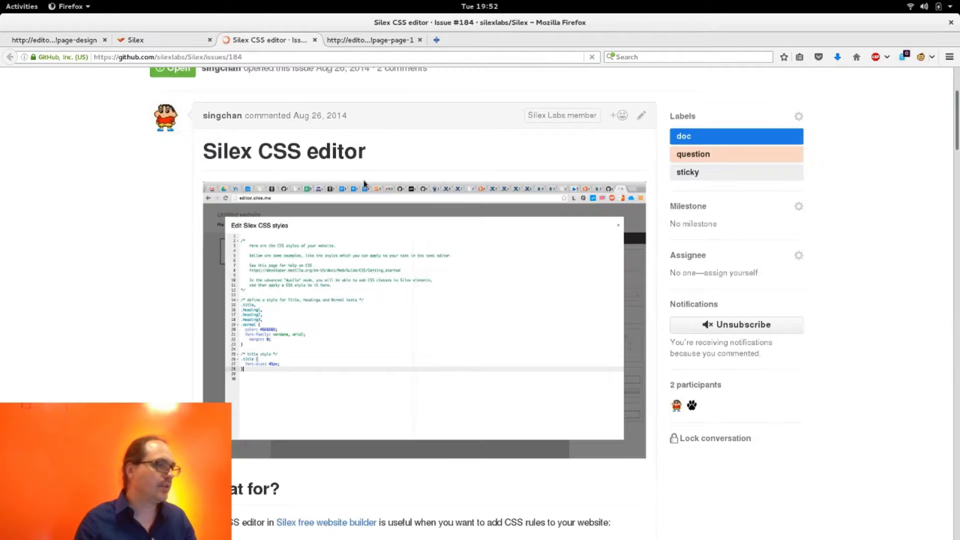
pyautogui.scroll(-5, 324, 275)
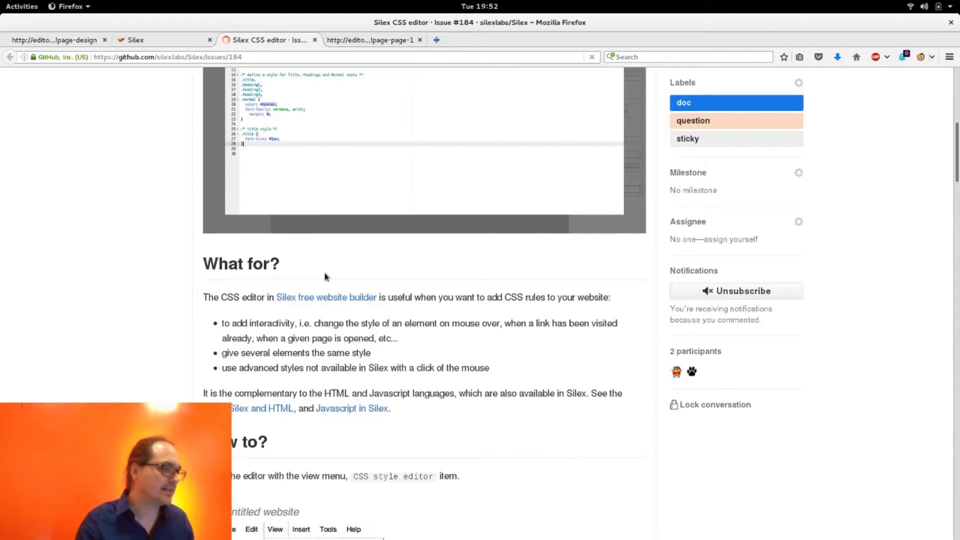
pyautogui.scroll(-5, 325, 276)
pyautogui.scroll(6, 325, 276)
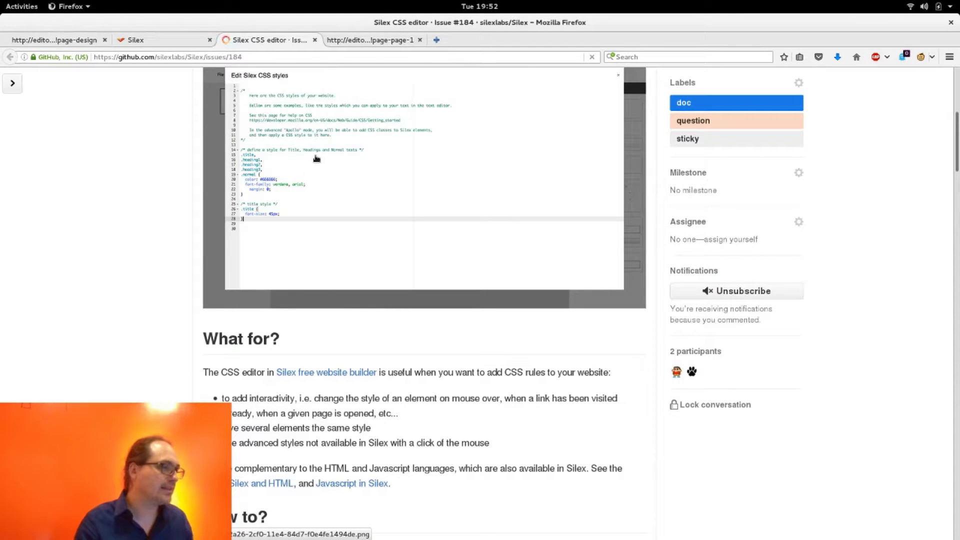
pyautogui.scroll(5, 316, 159)
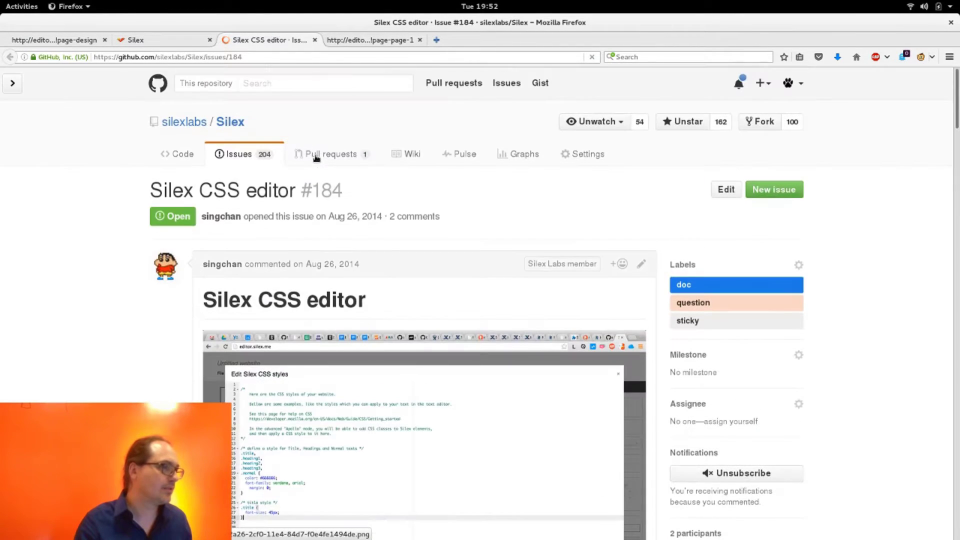
pyautogui.click(316, 41)
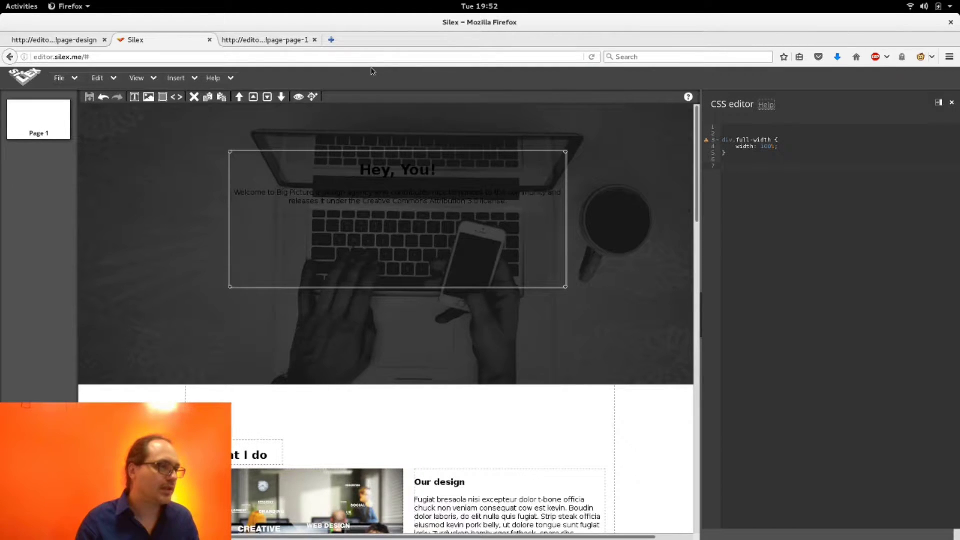
# Switch to the reference browser window, close the Silex templates page, and look through the MDN CSS reference's keyword index.
pyautogui.hotkey('alt', 'Tab')
pyautogui.hotkey('alt', 'Tab')
pyautogui.hotkey('alt', 'Tab')
pyautogui.hotkey('alt', 'Tab')
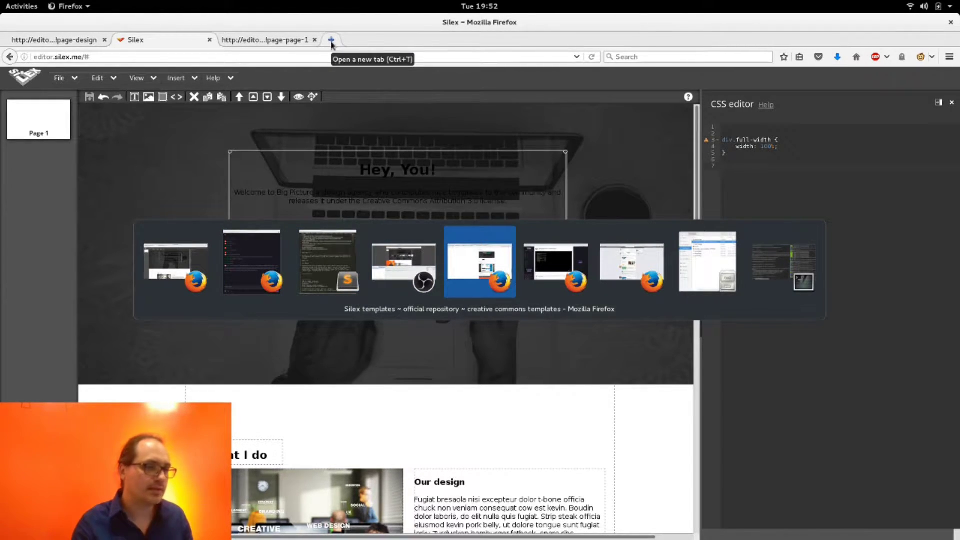
pyautogui.hotkey('ctrl', 'w')
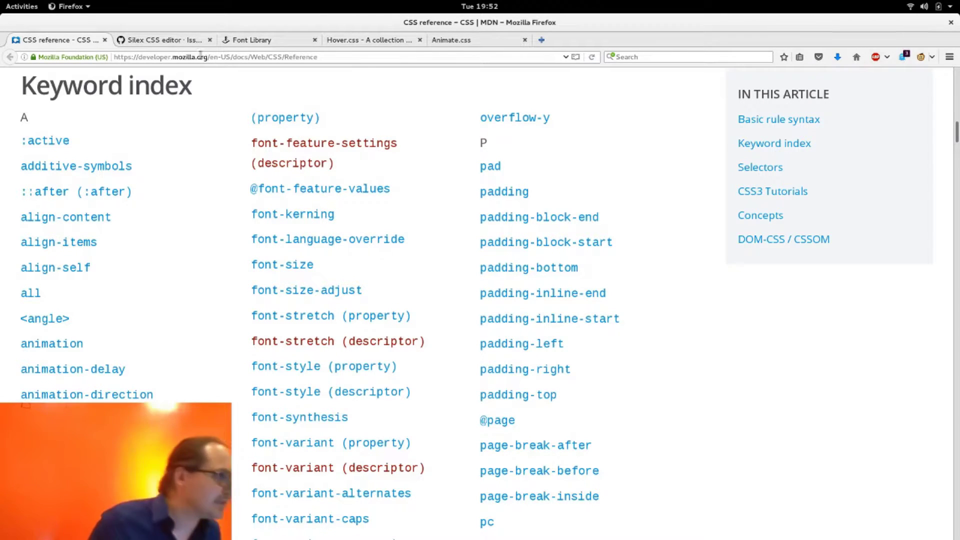
pyautogui.scroll(-5, 193, 197)
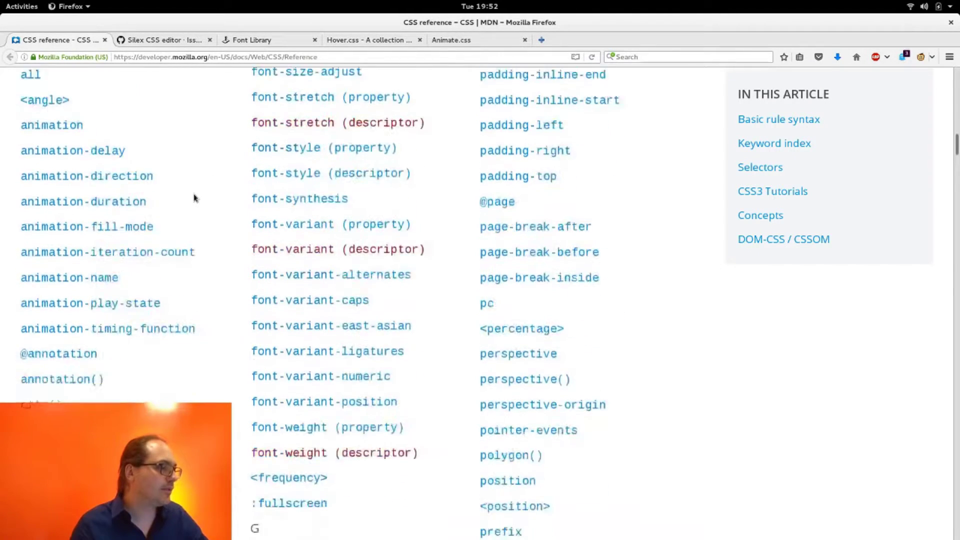
pyautogui.scroll(-5, 194, 197)
pyautogui.scroll(10, 194, 198)
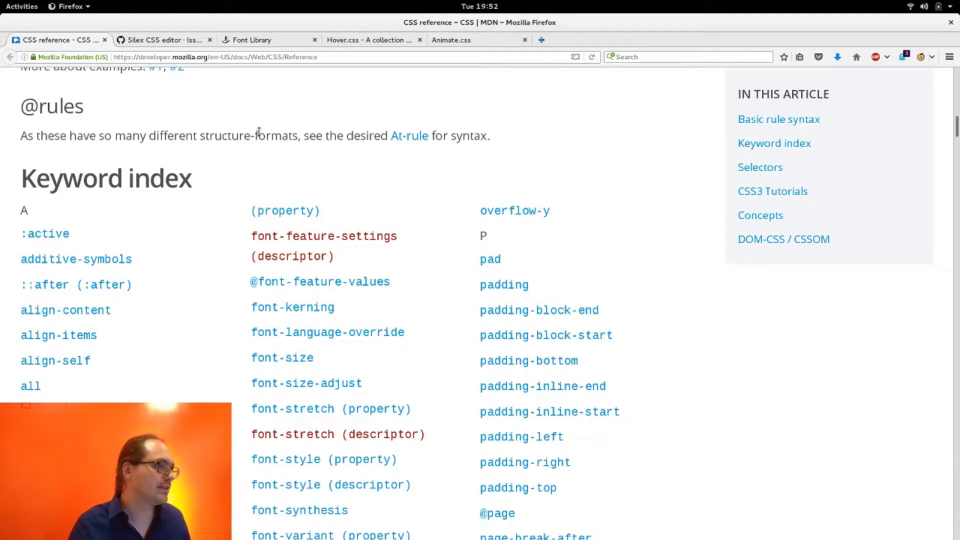
# Close the Silex CSS editor issue page in the reference window and return to the Silex editor's header section.
pyautogui.hotkey('ctrl', 'Tab')
pyautogui.hotkey('ctrl', 'w')
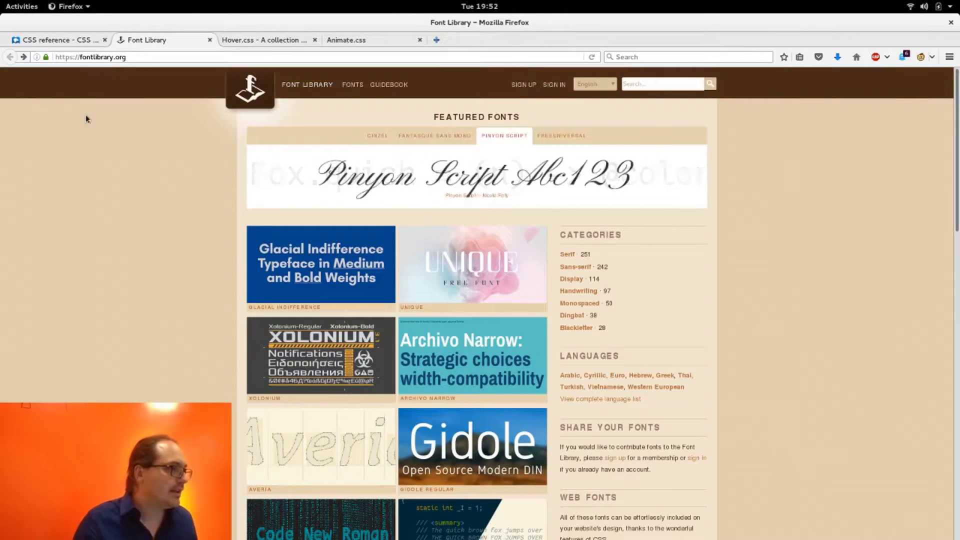
pyautogui.hotkey('ctrl', 'shift', 'Tab')
pyautogui.hotkey('alt', 'Tab')
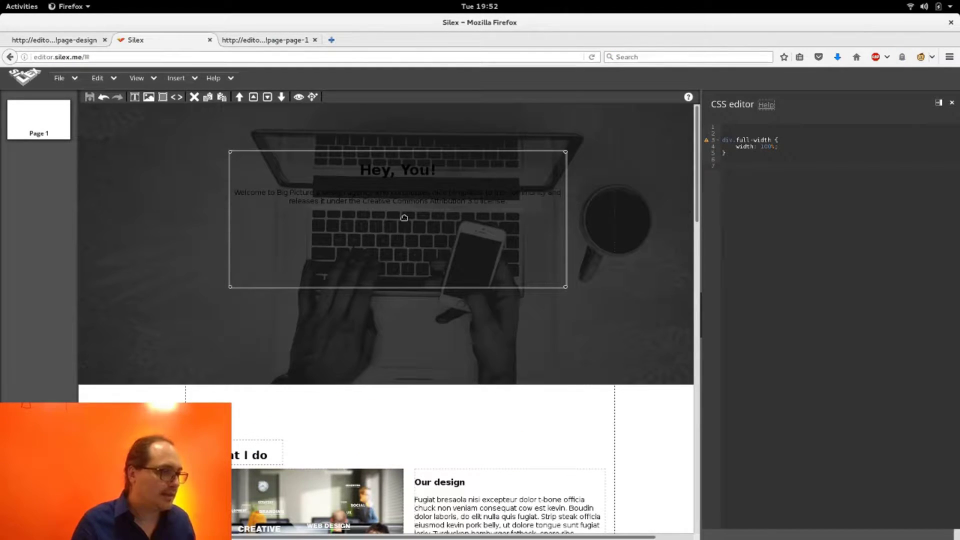
pyautogui.scroll(-2, 411, 275)
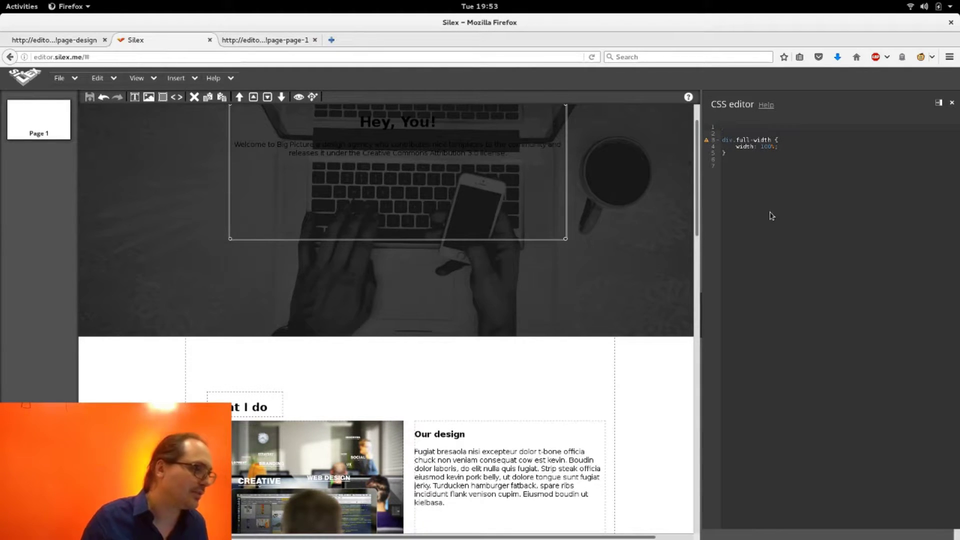
# Switch to the reference browser window, open the Glacial Indifference font from Font Library, and look over its regular sample.
pyautogui.hotkey('alt', 'Tab')
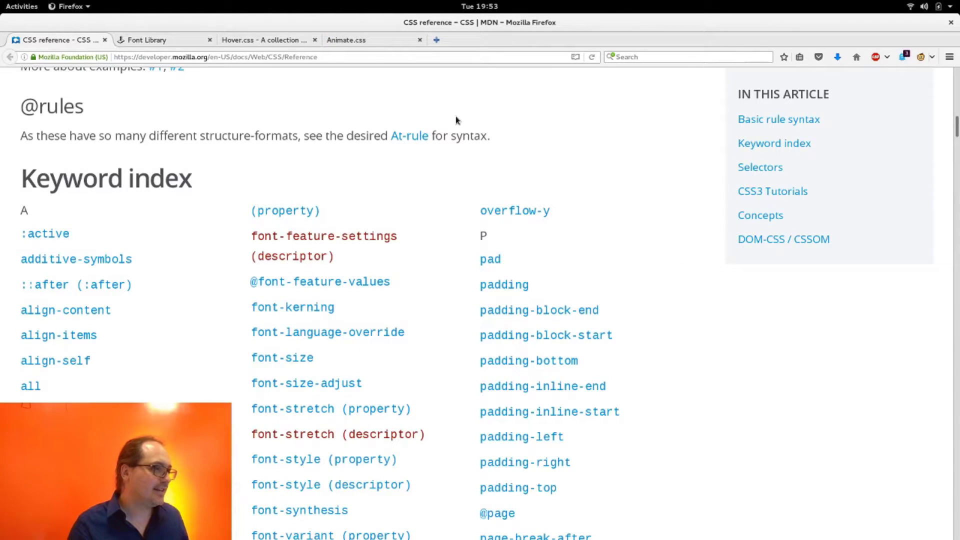
pyautogui.hotkey('ctrl', 'Tab')
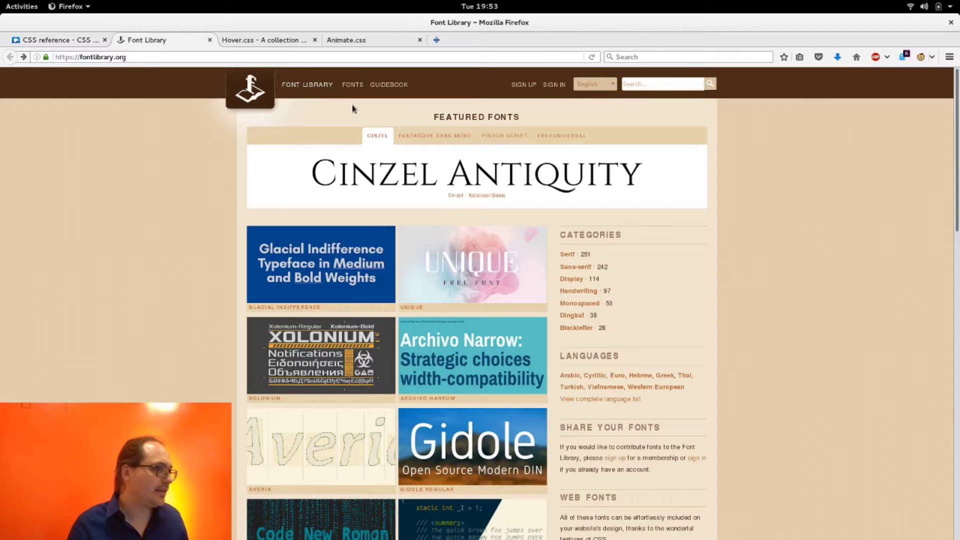
pyautogui.click(146, 59)
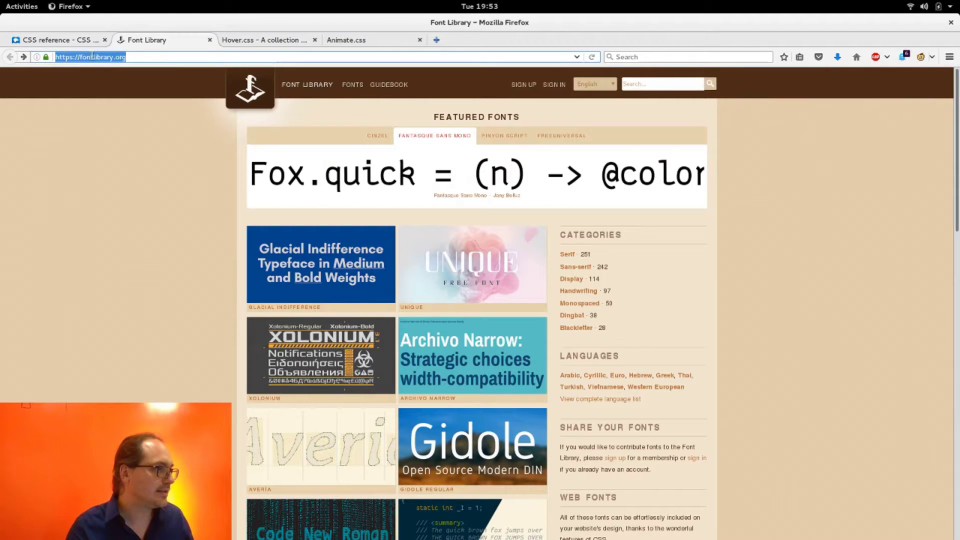
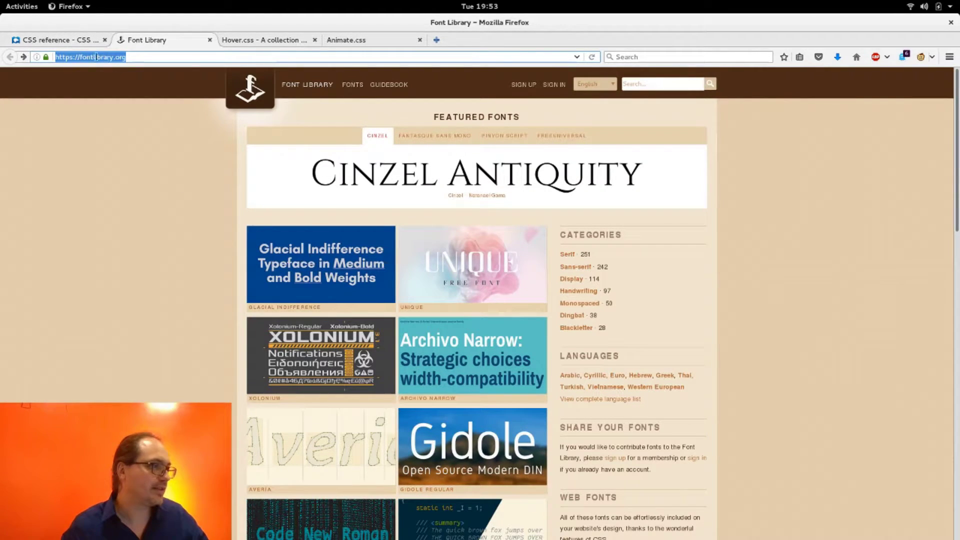
pyautogui.click(310, 258)
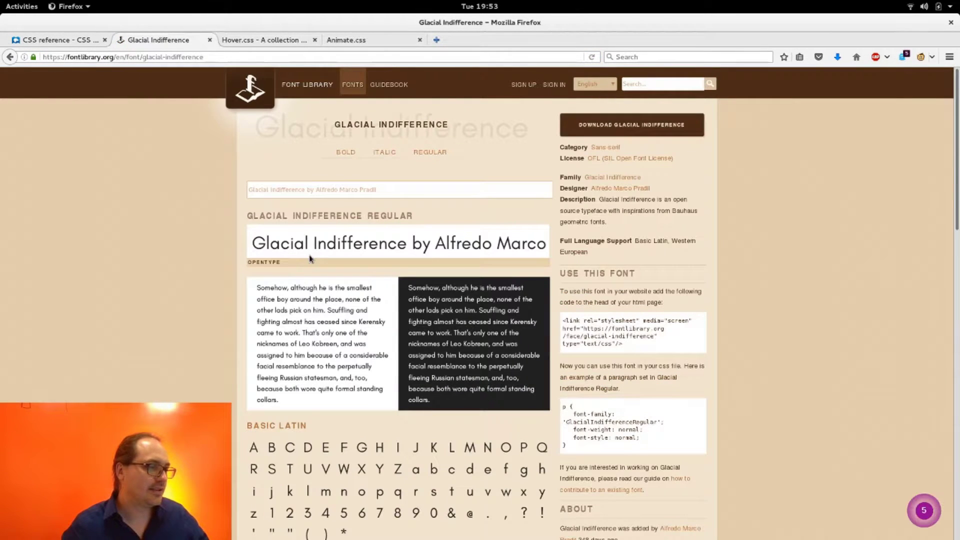
pyautogui.scroll(-2, 148, 187)
pyautogui.scroll(2, 148, 187)
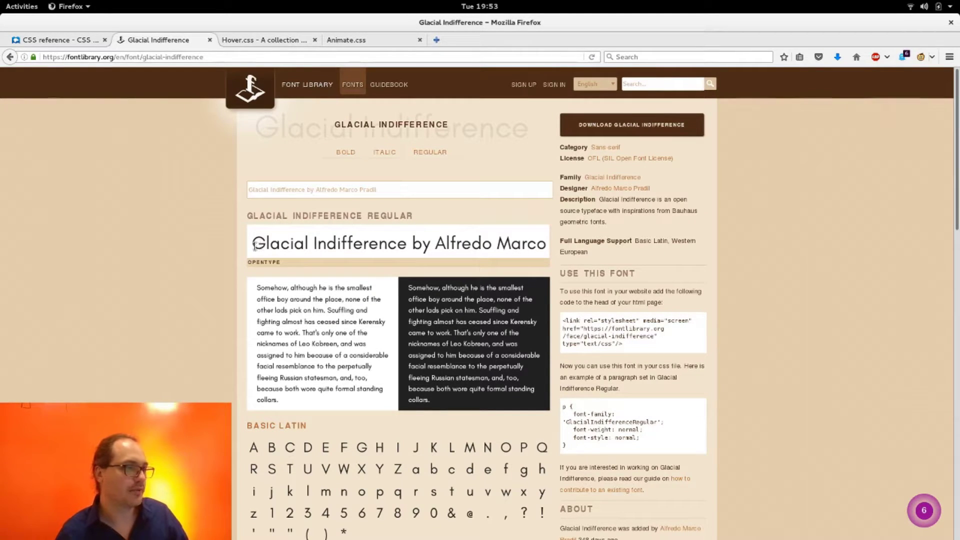
pyautogui.moveTo(252, 244); pyautogui.dragTo(524, 244)
pyautogui.click(523, 244)
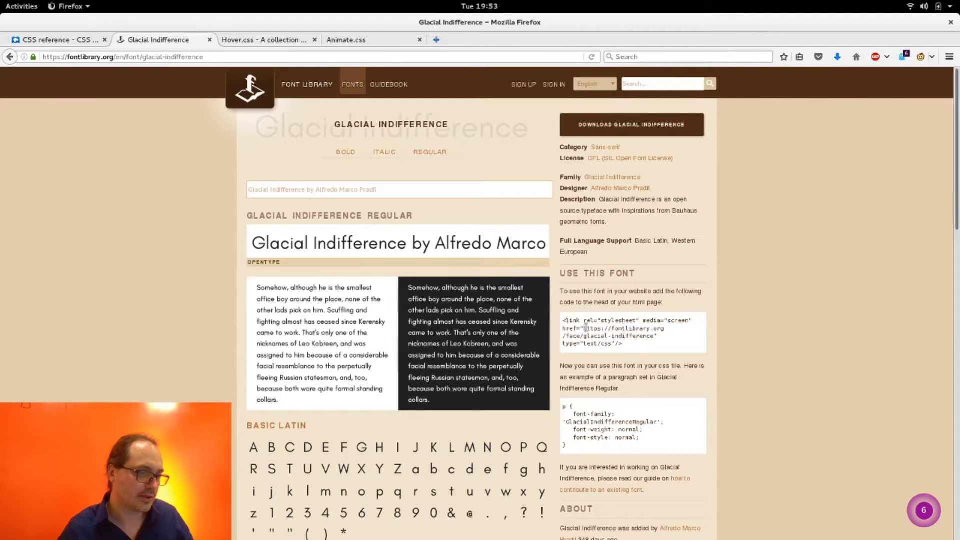
# Copy the stylesheet link code from the Use This Font section of the Glacial Indifference page.
pyautogui.moveTo(583, 329); pyautogui.dragTo(562, 320)
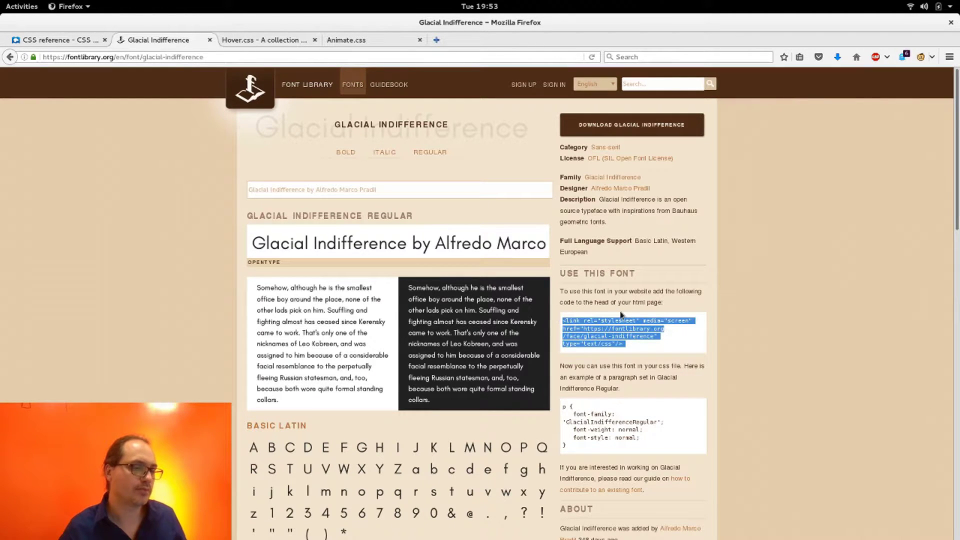
pyautogui.hotkey('ctrl', 'pageup')
pyautogui.hotkey('ctrl', 'pagedown')
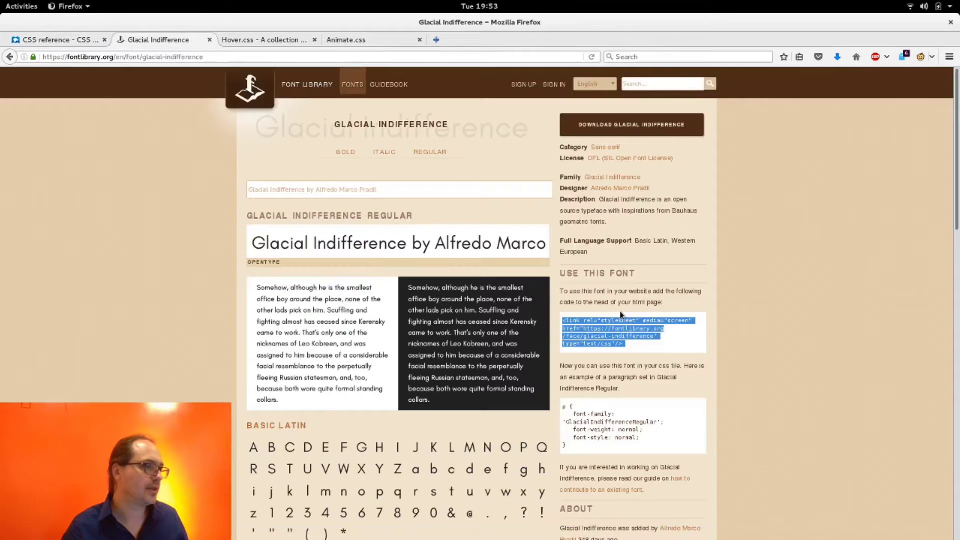
pyautogui.hotkey('alt', '`')
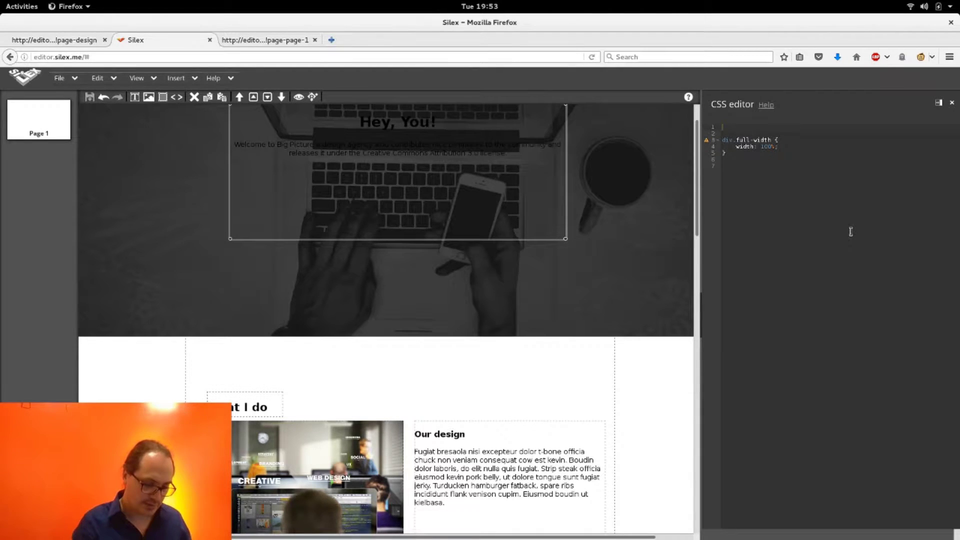
pyautogui.write('@i')
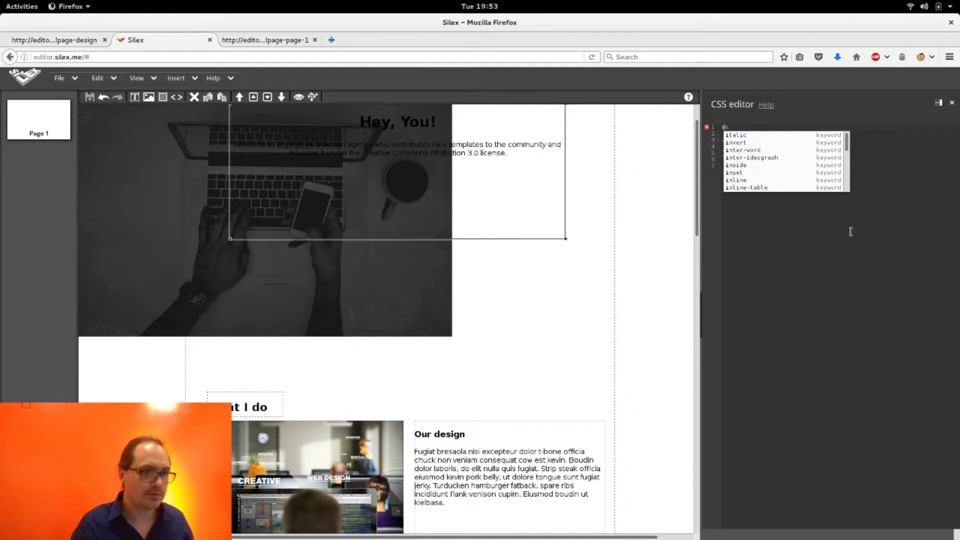
pyautogui.write('mport')
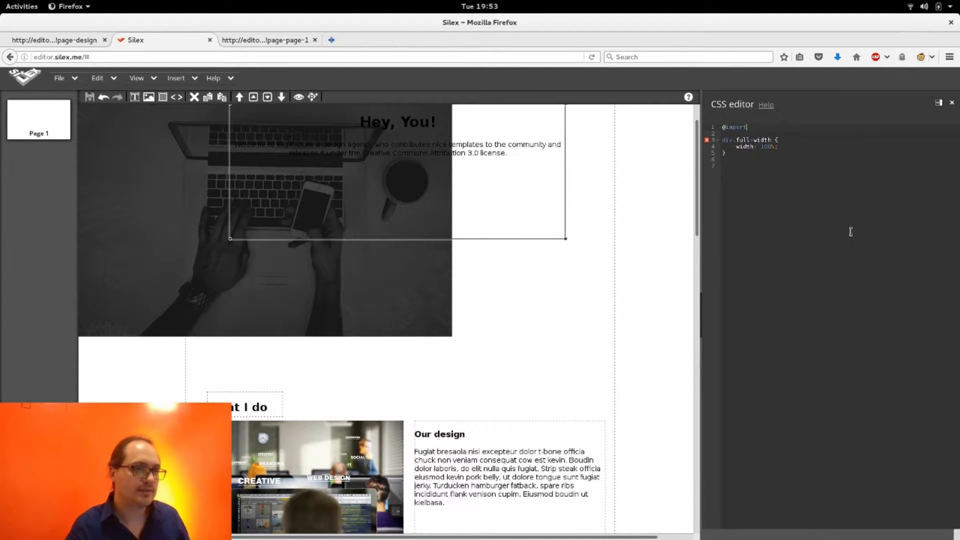
pyautogui.write(' url(')
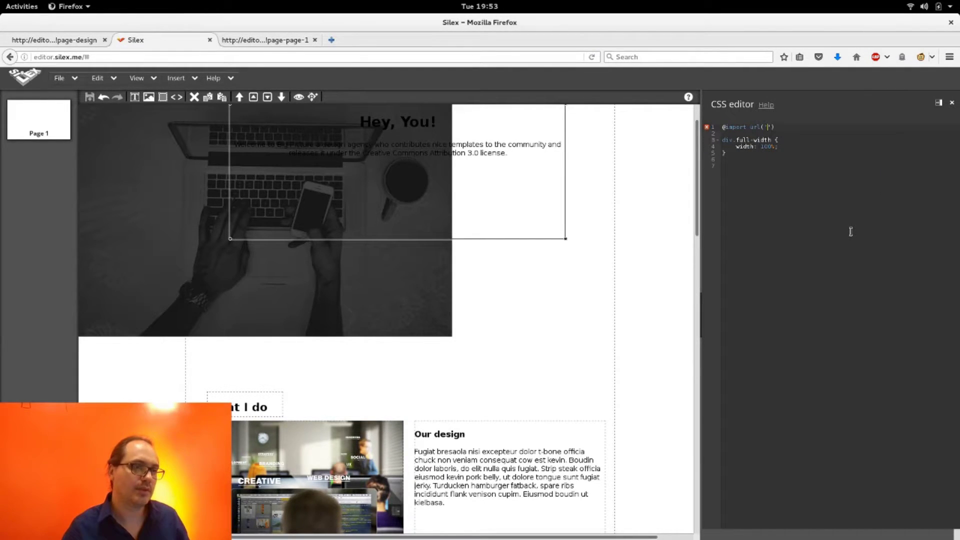
pyautogui.write("'")
pyautogui.write('https://fontlibrary.org/face/glacial-indifference')
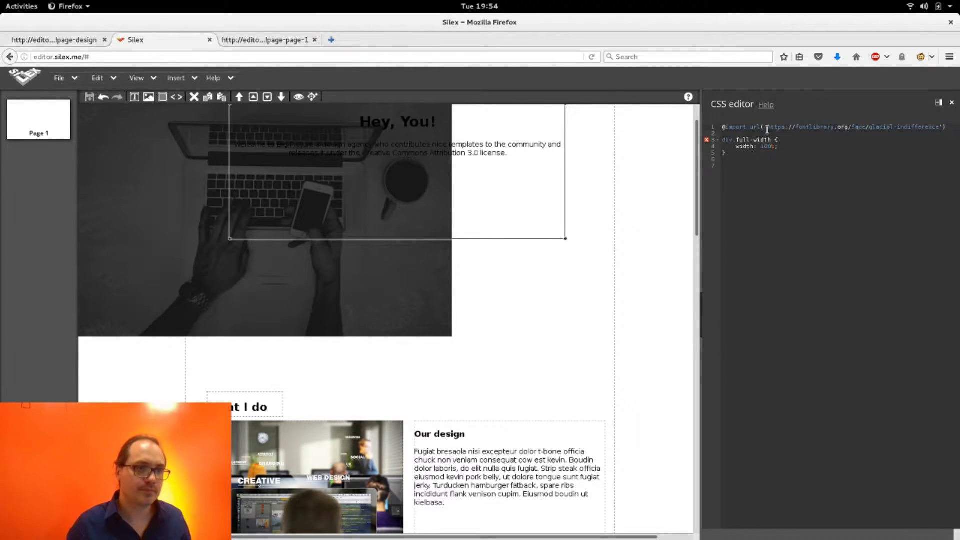
pyautogui.press('super+Right')
pyautogui.press('super+Right')
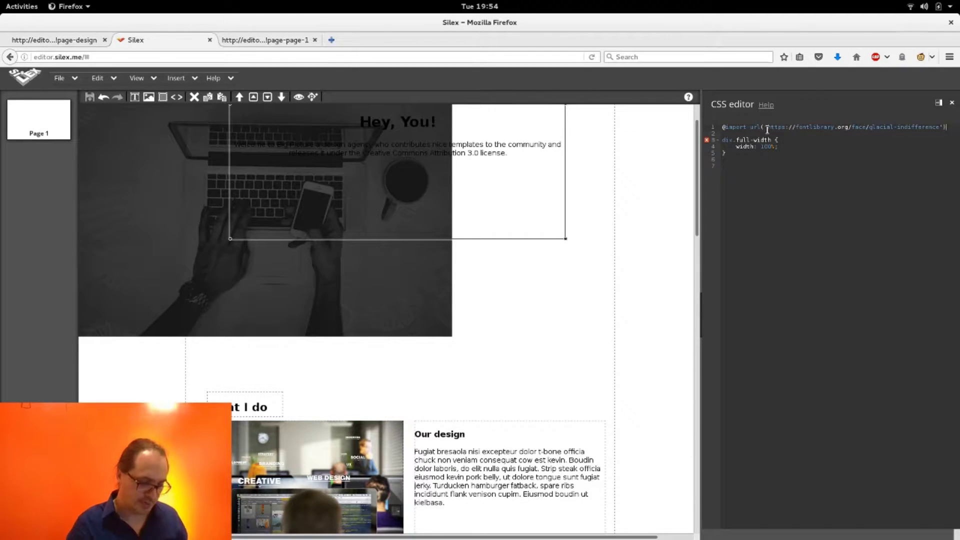
pyautogui.write(';')
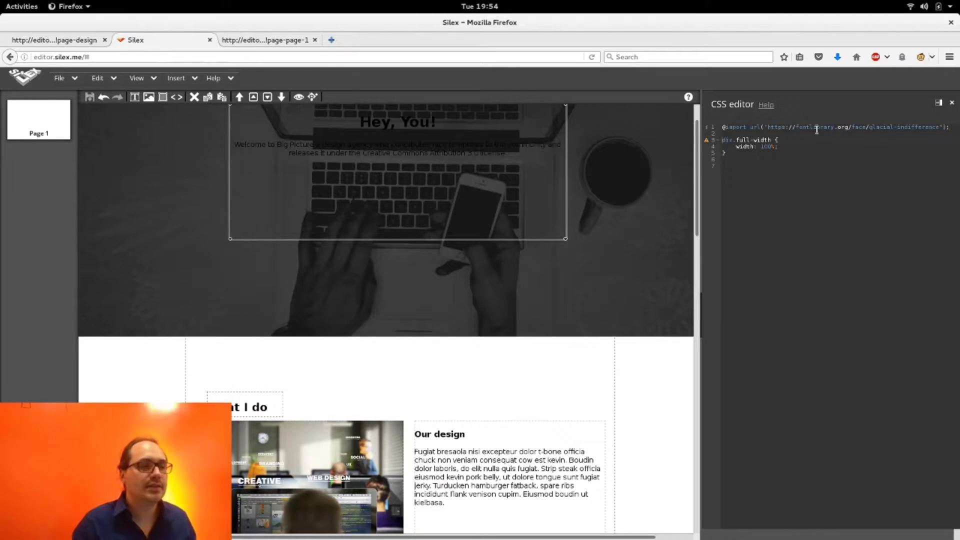
# Select the Our design text block and add an empty body rule below the div.full-width rule in the CSS.
pyautogui.scroll(2, 393, 188)
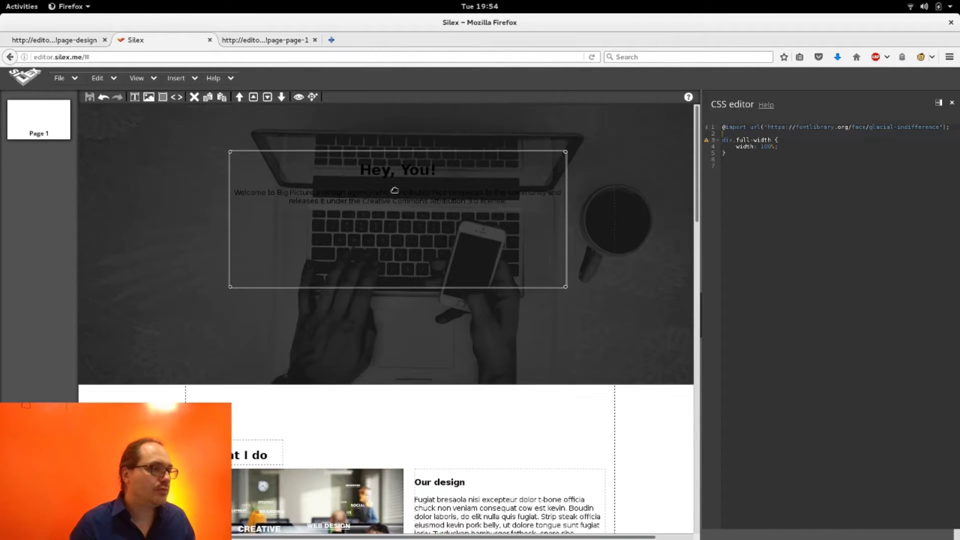
pyautogui.scroll(-6, 418, 254)
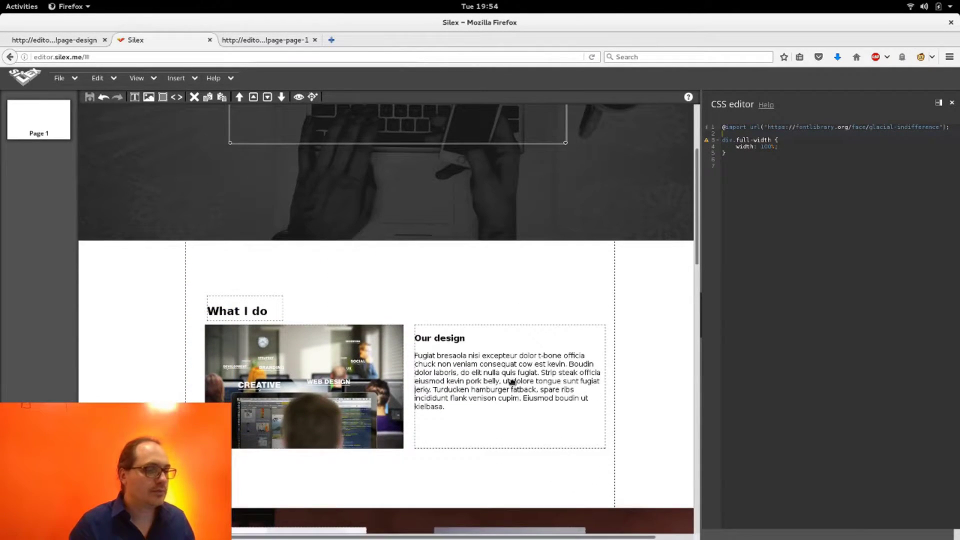
pyautogui.click(512, 383)
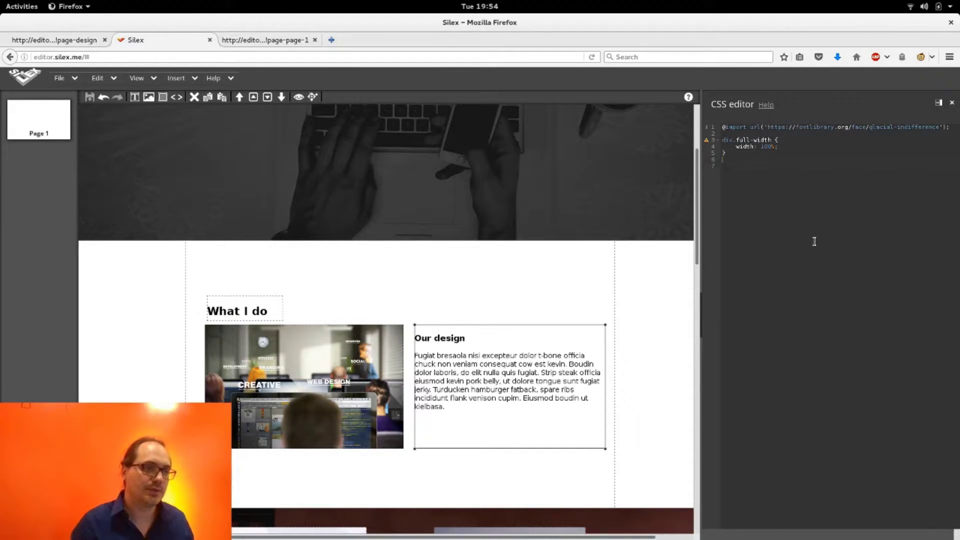
pyautogui.click(905, 297)
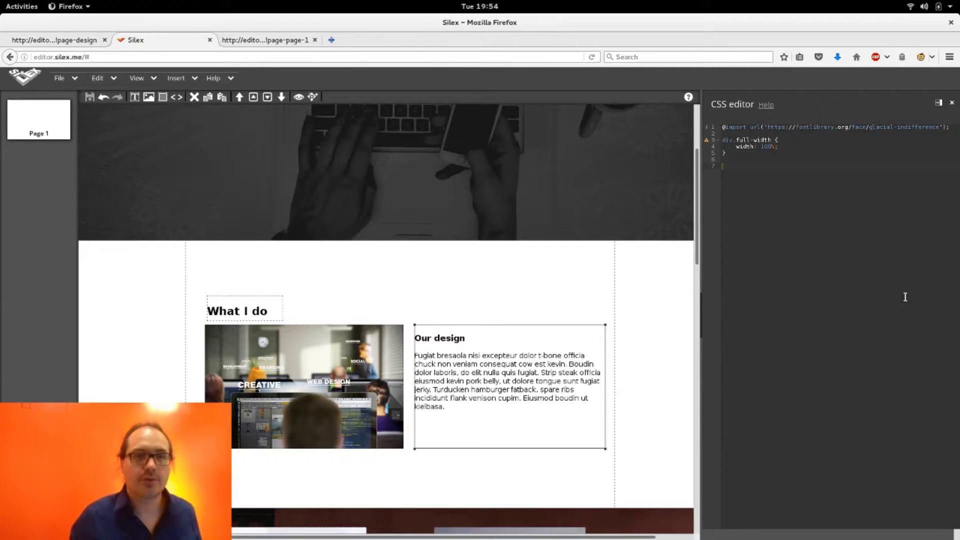
pyautogui.write('b')
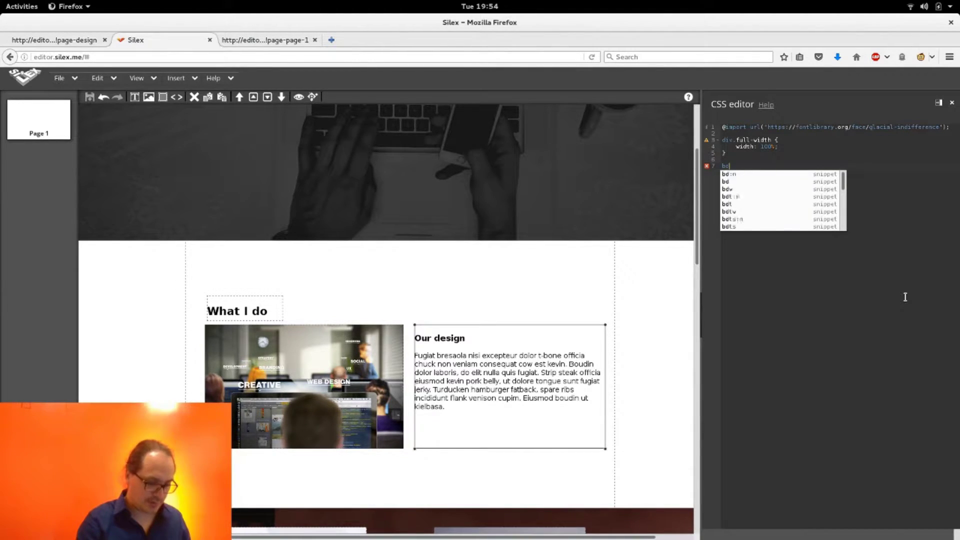
pyautogui.write('d')
pyautogui.press('BackSpace')
pyautogui.write('ody {')
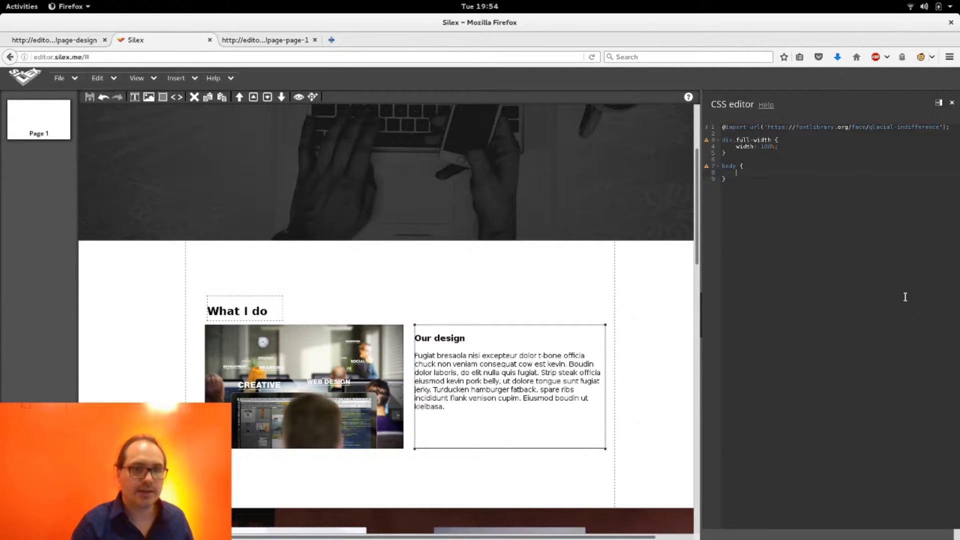
pyautogui.write(' f')
pyautogui.press('BackSpace')
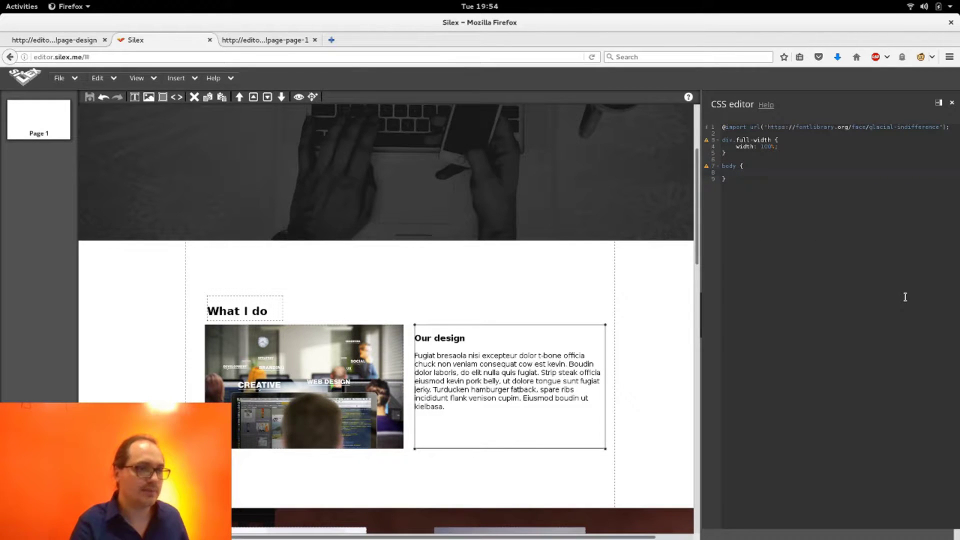
# Copy the GlacialIndifferenceRegular font-family, font-weight and font-style declarations from the Font Library example and paste them into Silex's body rule.
pyautogui.hotkey('alt', 'Tab')
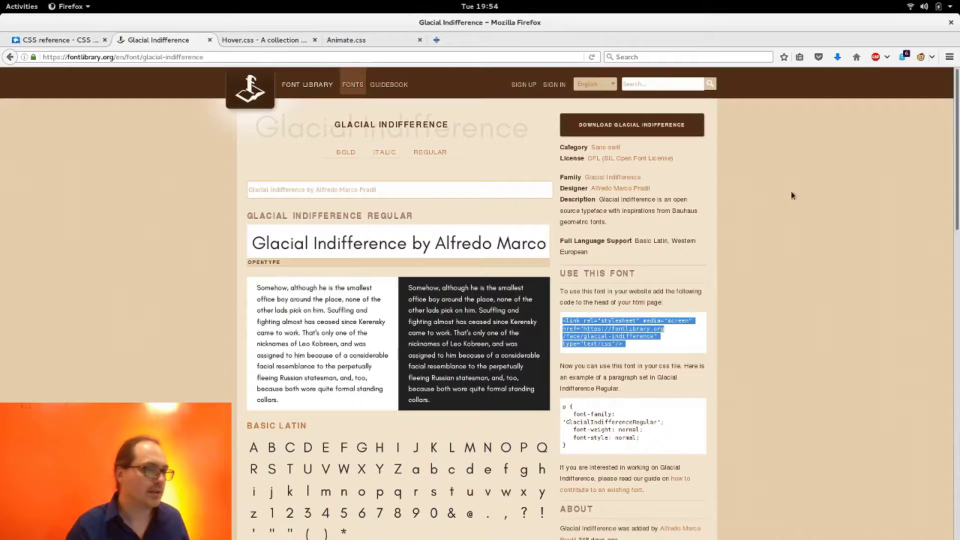
pyautogui.click(573, 414)
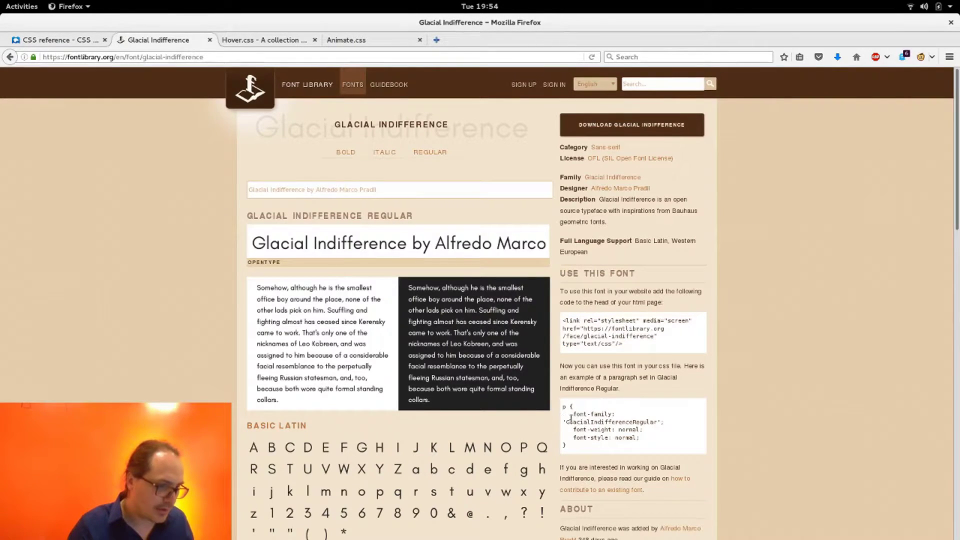
pyautogui.moveTo(573, 414)
pyautogui.mouseDown()
pyautogui.moveTo(657, 421)
pyautogui.moveTo(671, 426)
pyautogui.moveTo(673, 445)
pyautogui.moveTo(565, 423)
pyautogui.moveTo(573, 414)
pyautogui.mouseUp()
pyautogui.hotkey('ctrl', 'c')
pyautogui.click(665, 444)
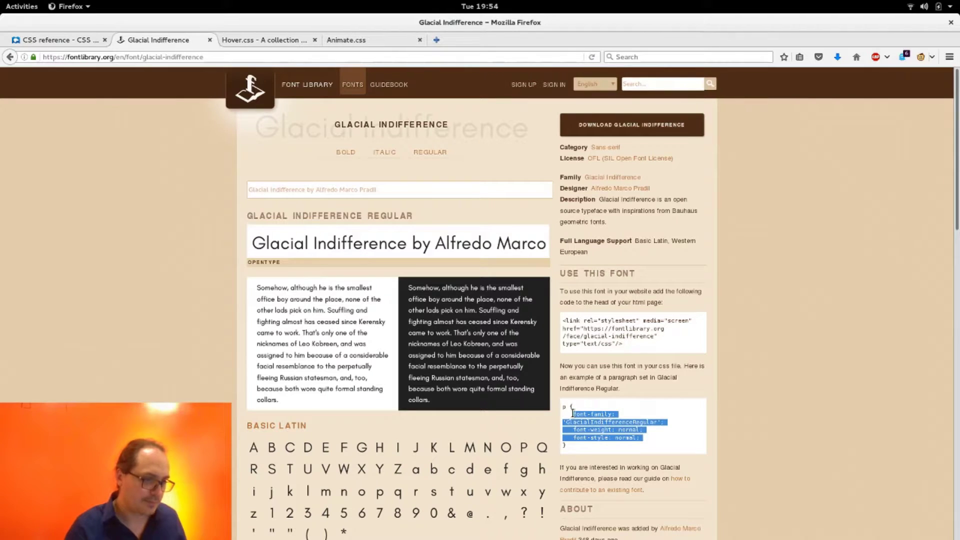
pyautogui.hotkey('alt', 'Tab')
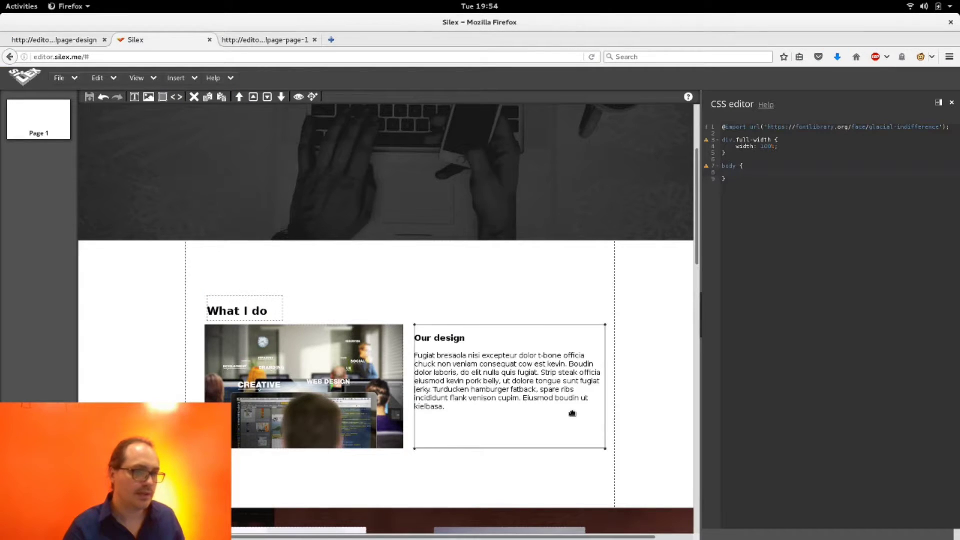
pyautogui.hotkey('ctrl', 'v')
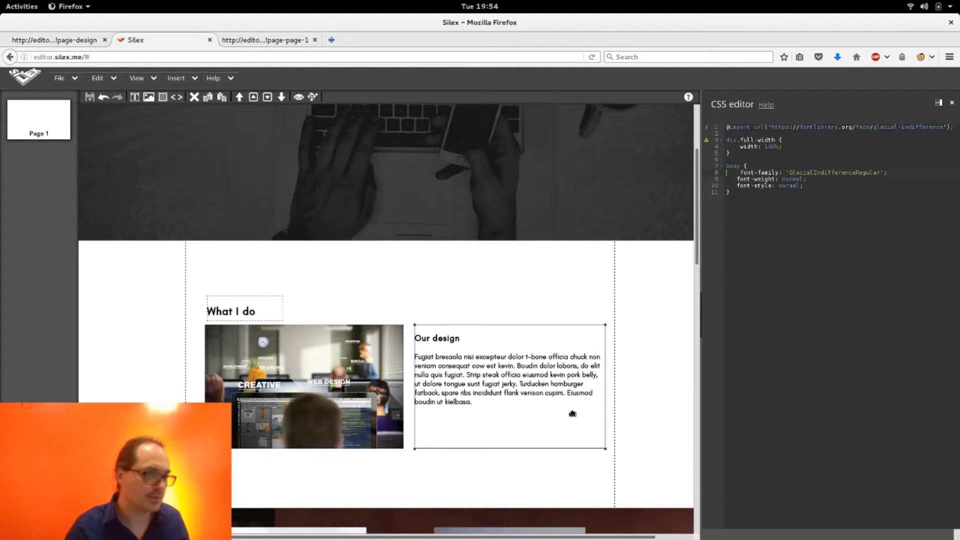
# Align the indentation of the font-weight and font-style lines with the font-family line in the body rule.
pyautogui.hotkey('shift', 'Right')
pyautogui.hotkey('shift', 'Right')
pyautogui.hotkey('shift', 'Right')
pyautogui.hotkey('shift', 'Right')
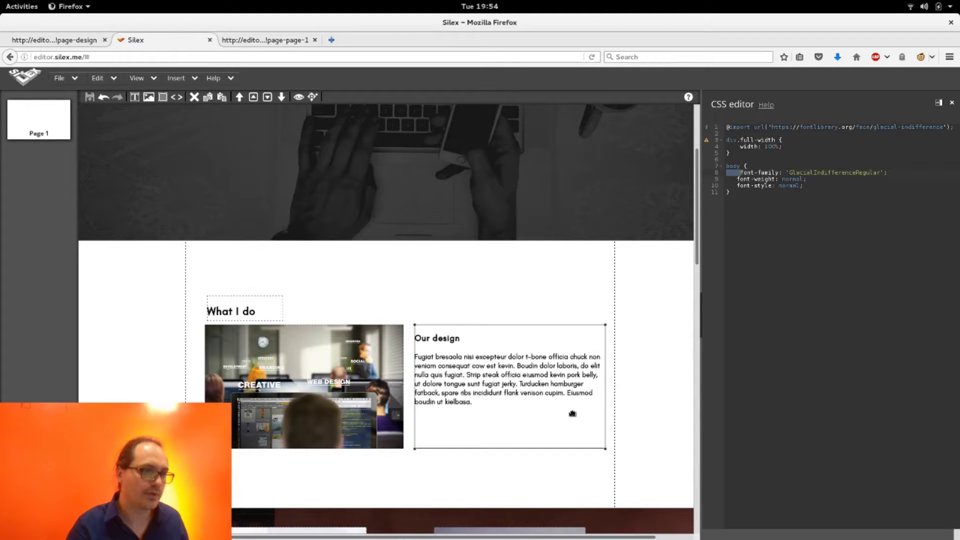
pyautogui.press('Right')
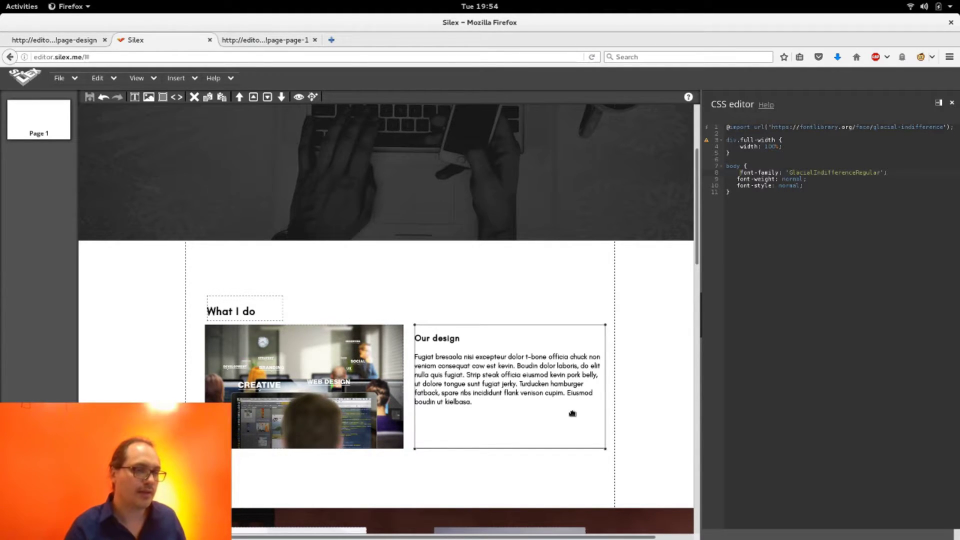
pyautogui.hotkey('shift', 'Down')
pyautogui.hotkey('shift', 'Tab')
pyautogui.press('Tab')
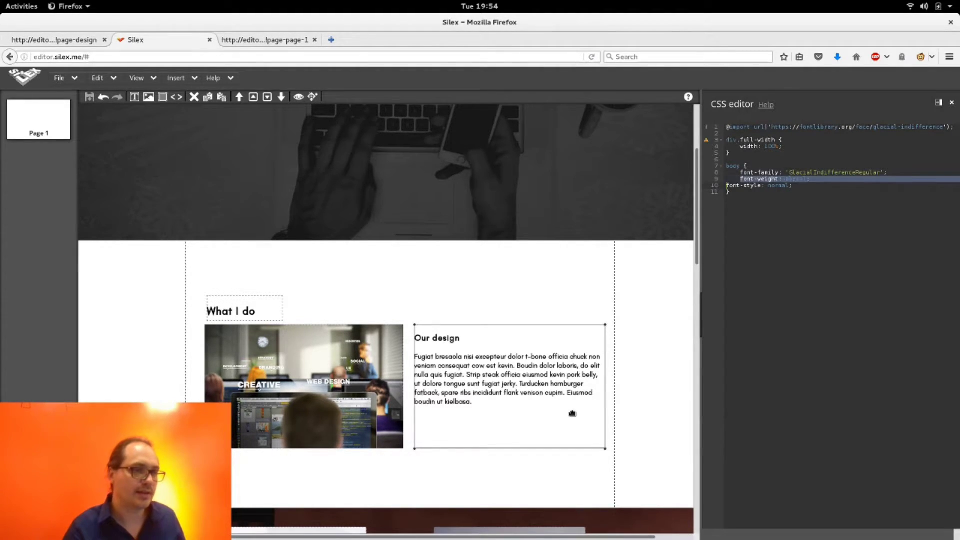
pyautogui.press('Down')
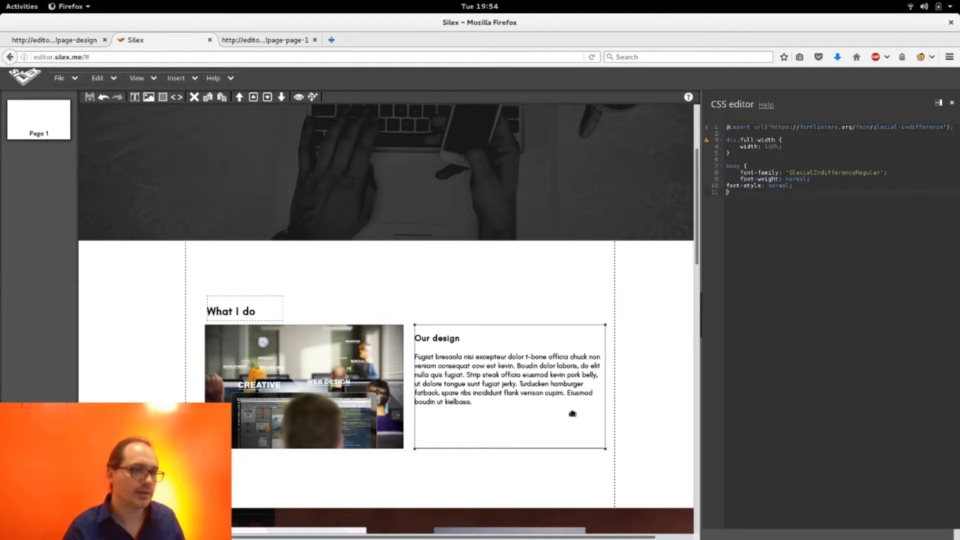
pyautogui.press('Tab')
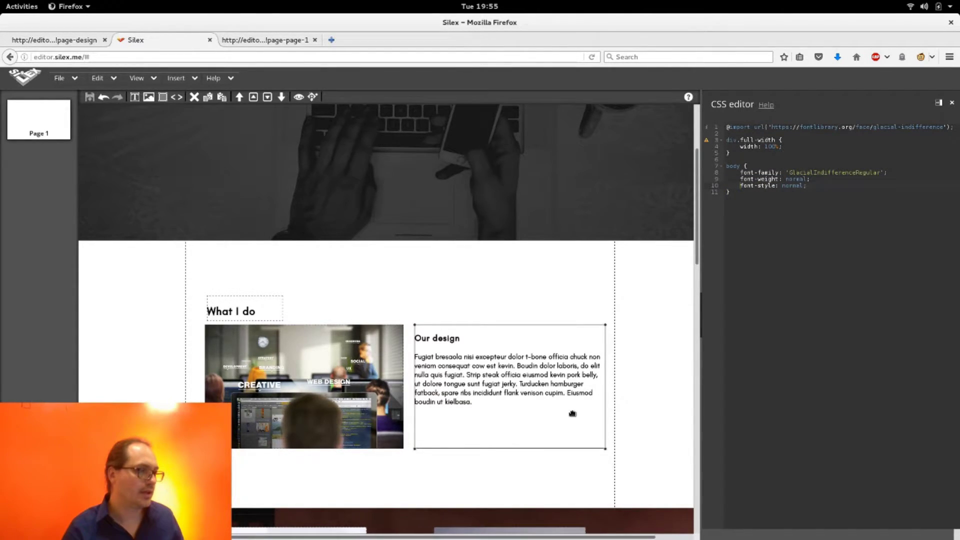
# Switch to the page-1 preview of webinar2EN/editable.html and reload it to check the text's font.
pyautogui.hotkey('ctrl', 'Tab')
pyautogui.scroll(-2, 362, 420)
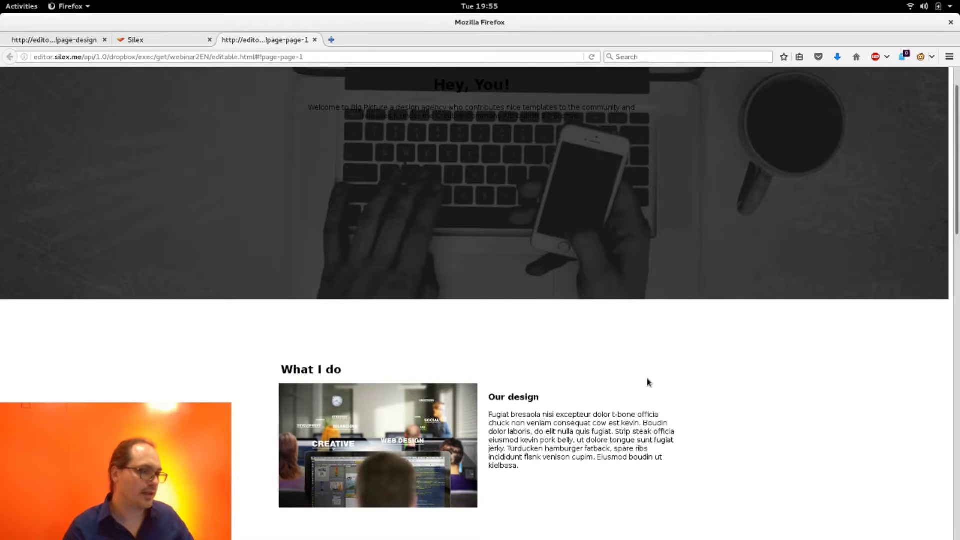
pyautogui.press('F5')
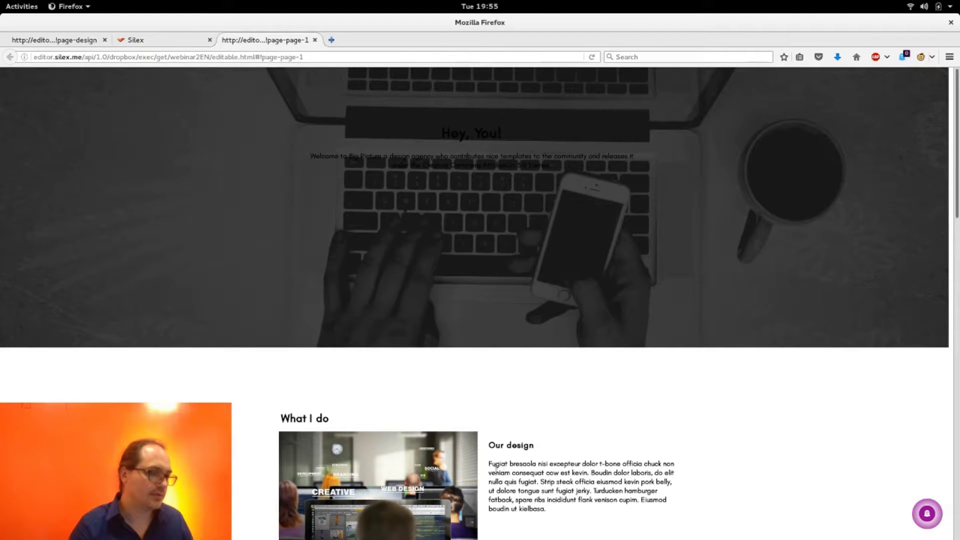
# Inspect the font of the Our design title and paragraph in the preview, and return to the Silex editor.
pyautogui.moveTo(489, 445); pyautogui.dragTo(533, 446)
pyautogui.click(551, 469)
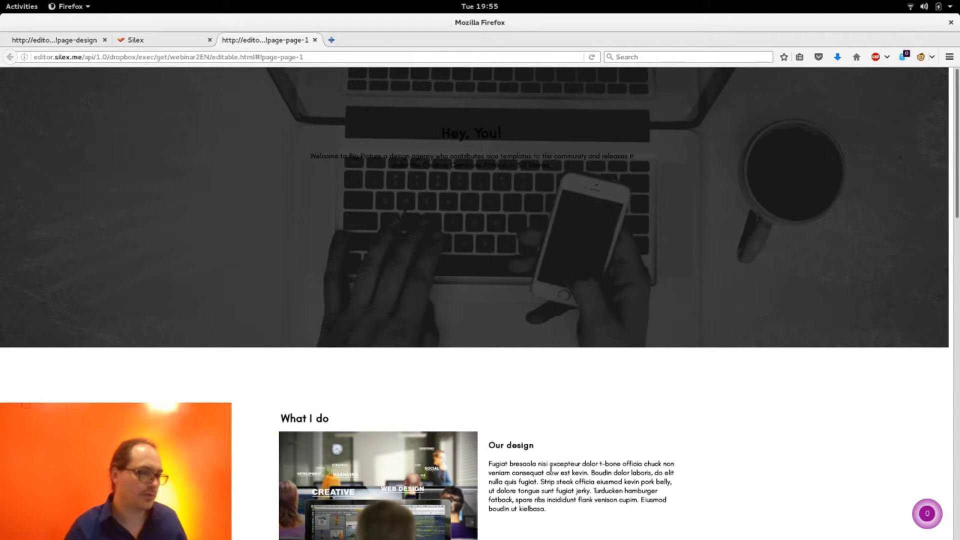
pyautogui.hotkey('ctrl', 'pageup')
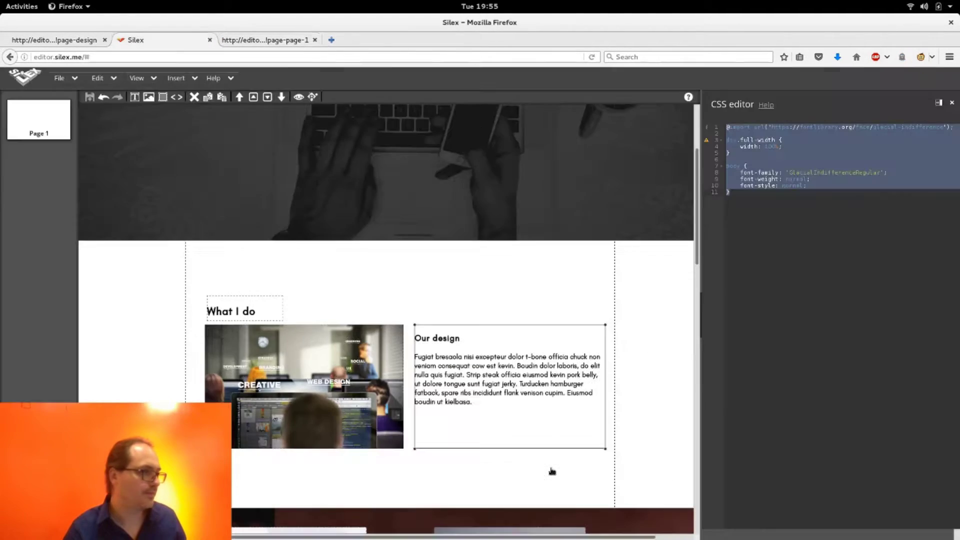
pyautogui.click(803, 247)
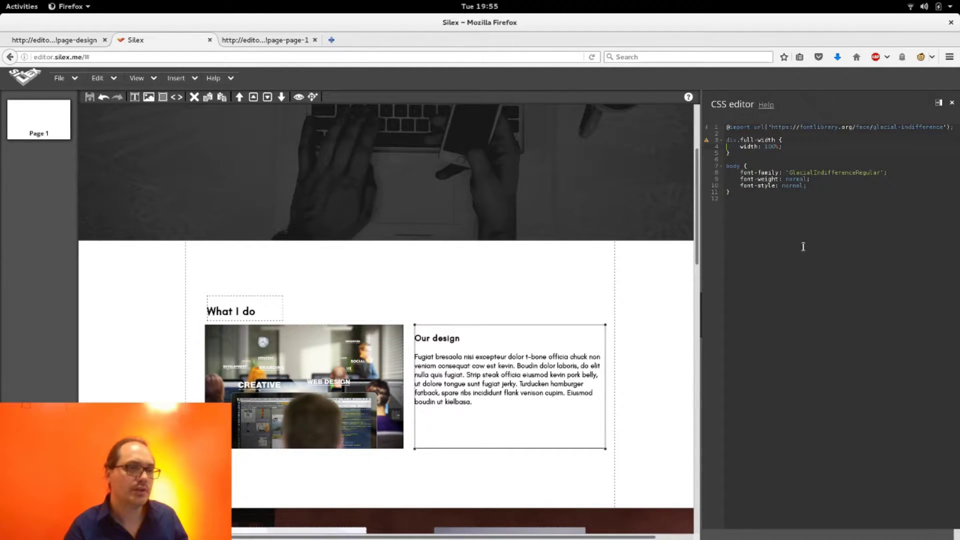
pyautogui.hotkey('ctrl', 'Home')
pyautogui.hotkey('shift', 'Down')
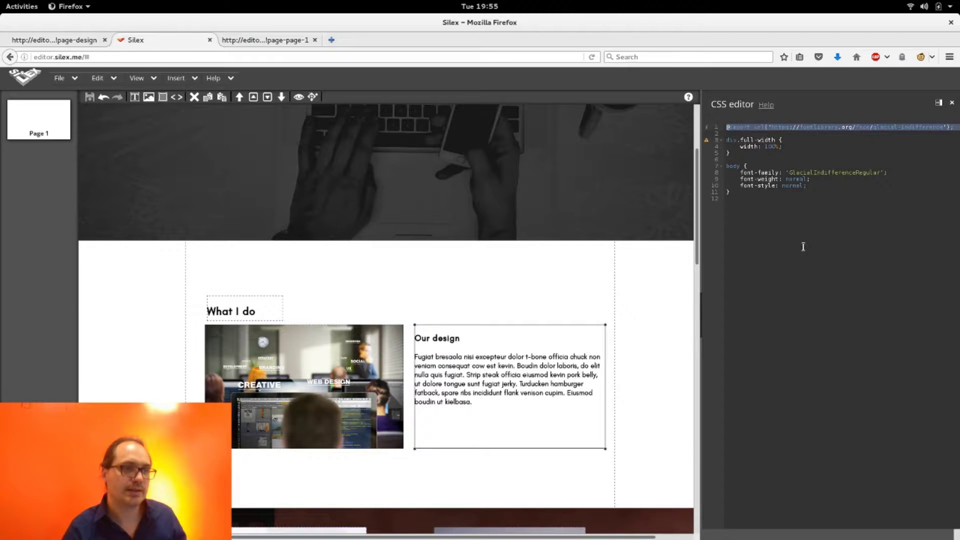
pyautogui.press('Down')
pyautogui.press('Down')
pyautogui.press('Down')
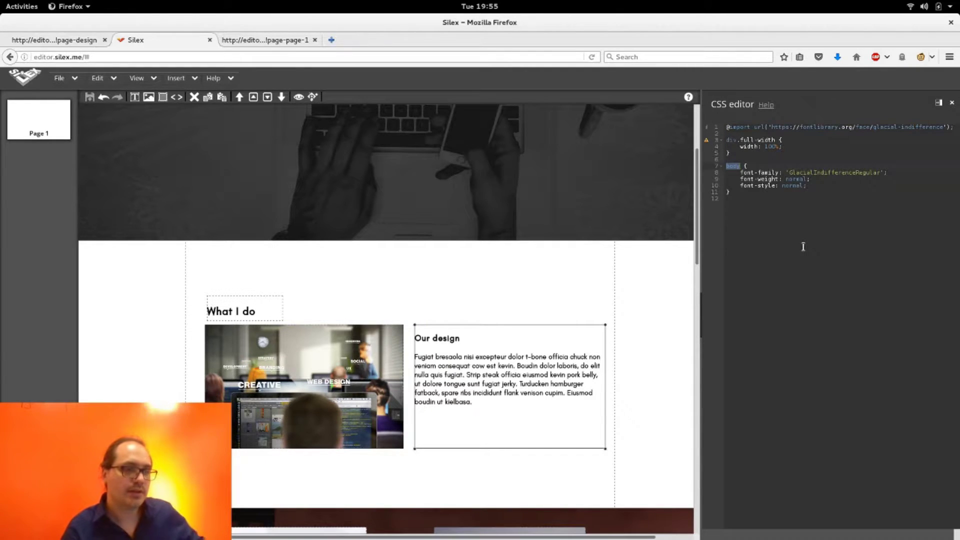
pyautogui.press('Down')
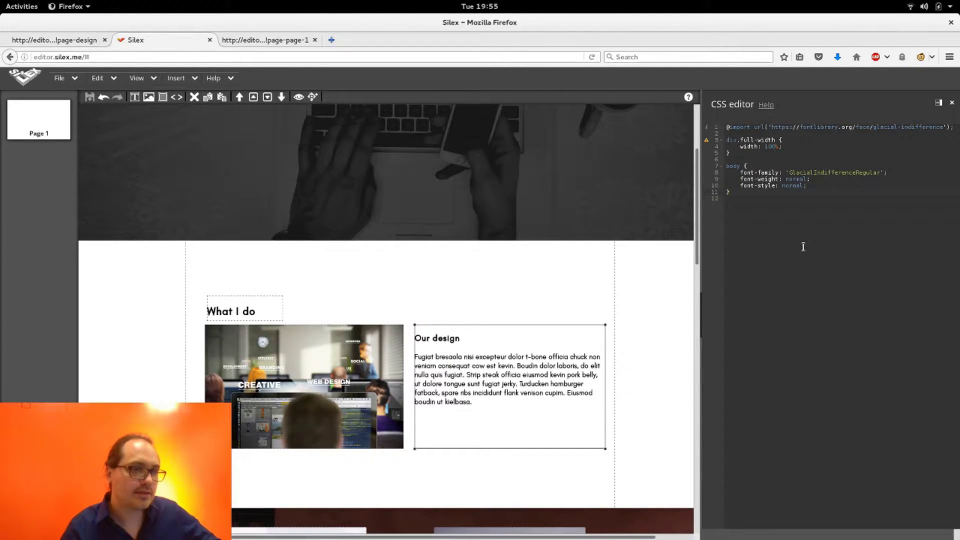
pyautogui.press('Down')
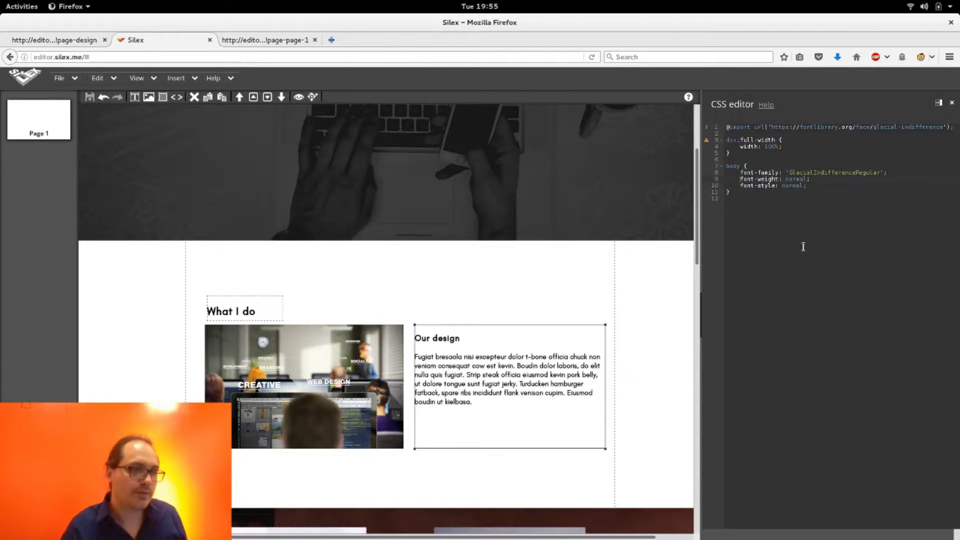
pyautogui.press('Up')
pyautogui.press('Up')
pyautogui.press('Up')
pyautogui.press('End')
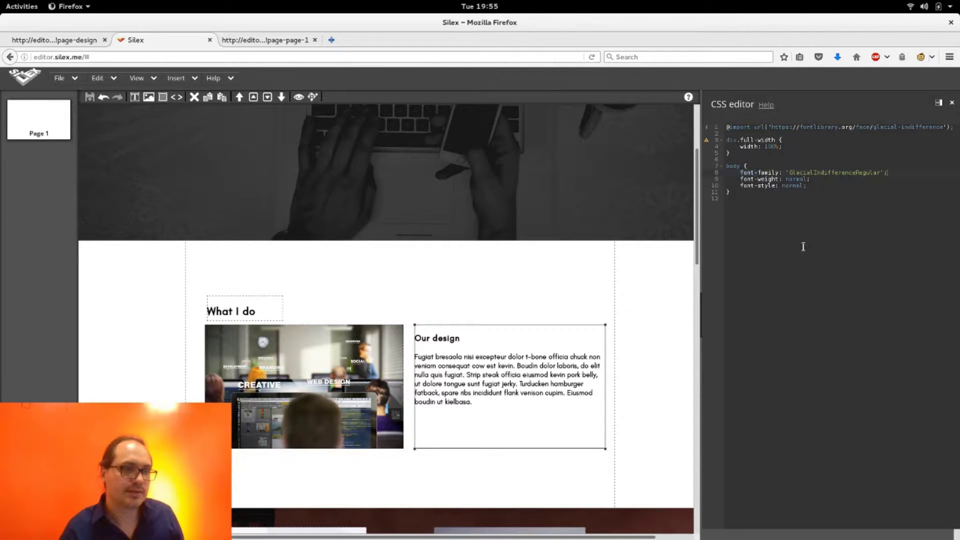
pyautogui.press('Right')
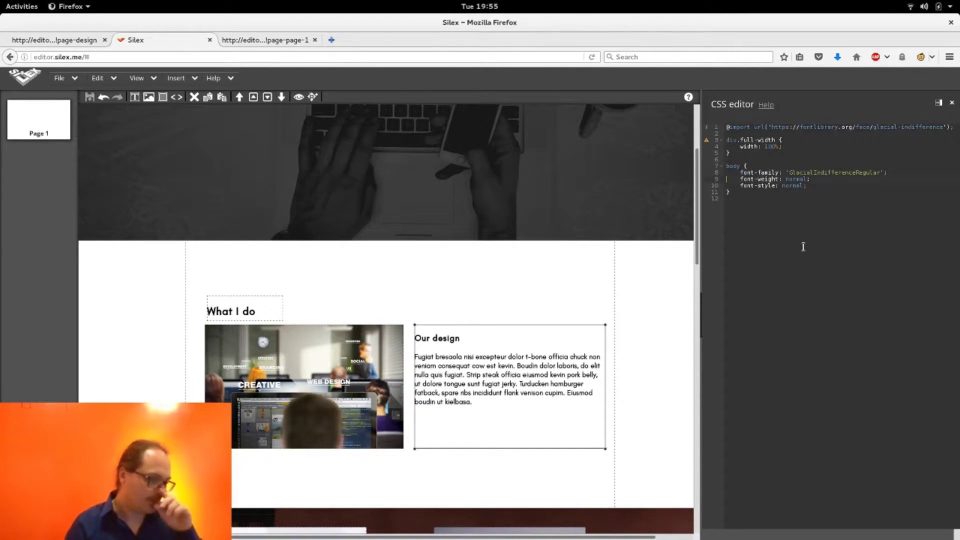
# Nudge the Hey, You! text block slightly down and add empty lines below the body rule in the CSS.
pyautogui.scroll(5, 394, 295)
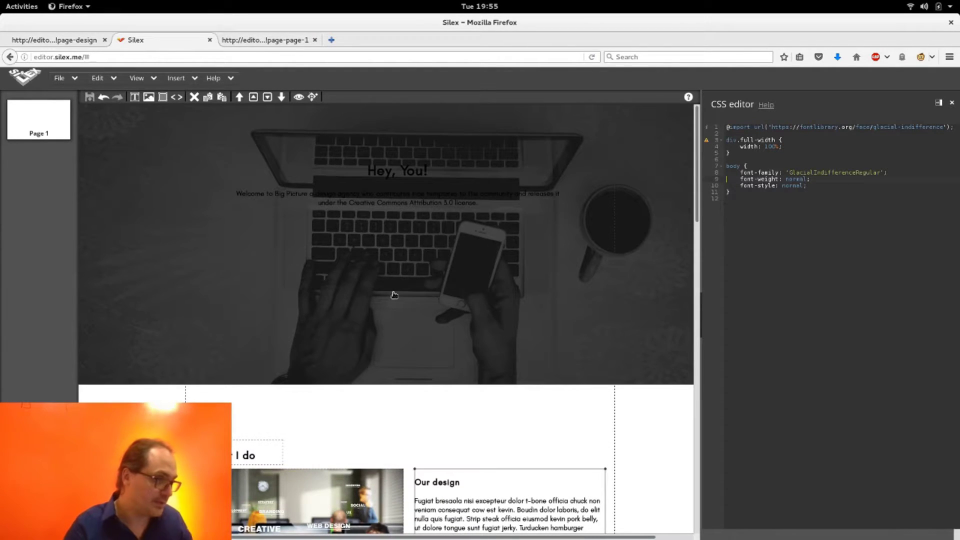
pyautogui.moveTo(391, 194); pyautogui.dragTo(391, 199)
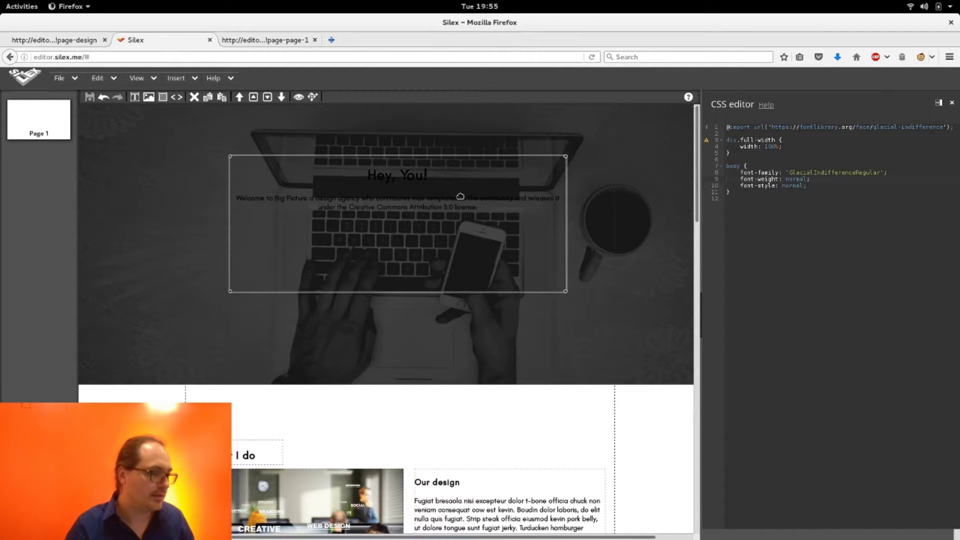
pyautogui.scroll(-3, 437, 346)
pyautogui.scroll(3, 438, 347)
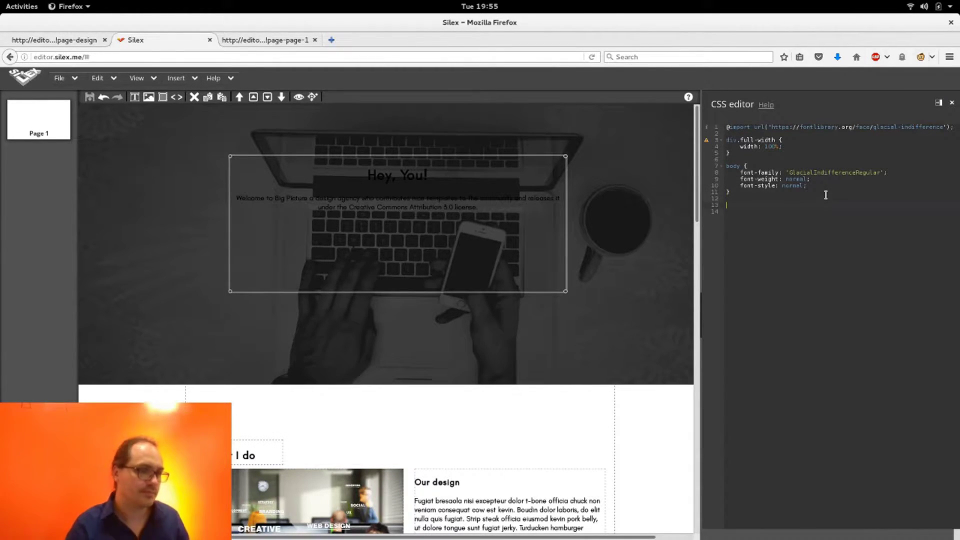
pyautogui.write('d')
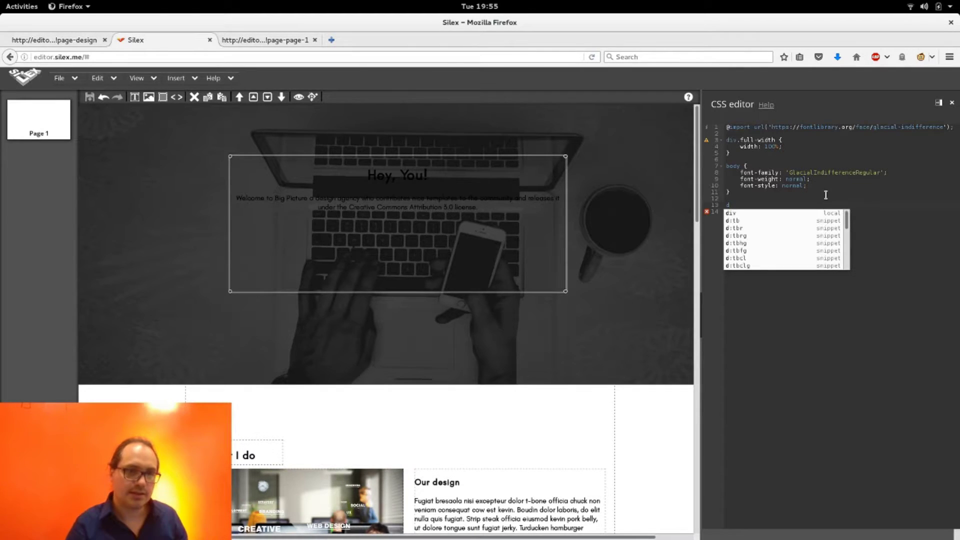
pyautogui.press('BackSpace')
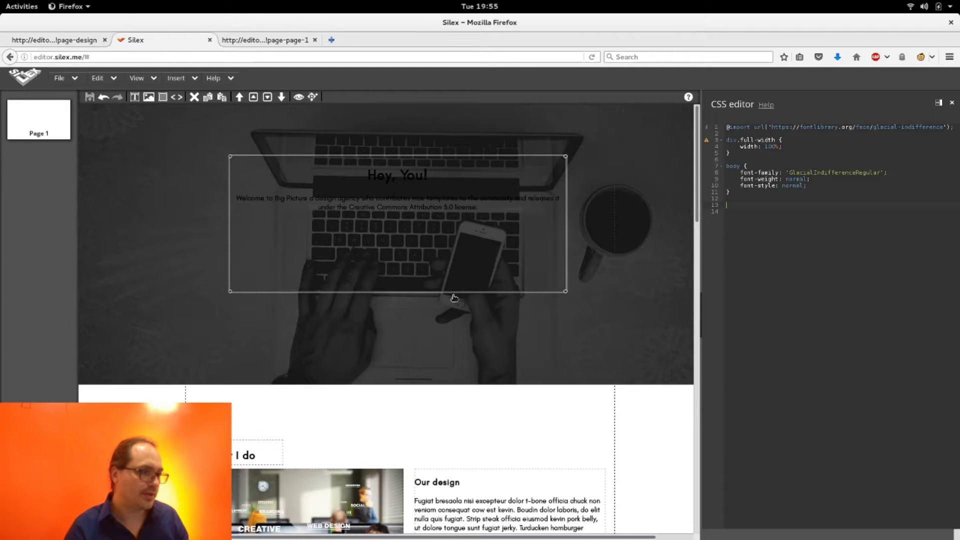
# Move the Hey, You! text block to about X 106, Y 120 px and assign it the CSS class main.
pyautogui.moveTo(451, 254); pyautogui.dragTo(453, 258)
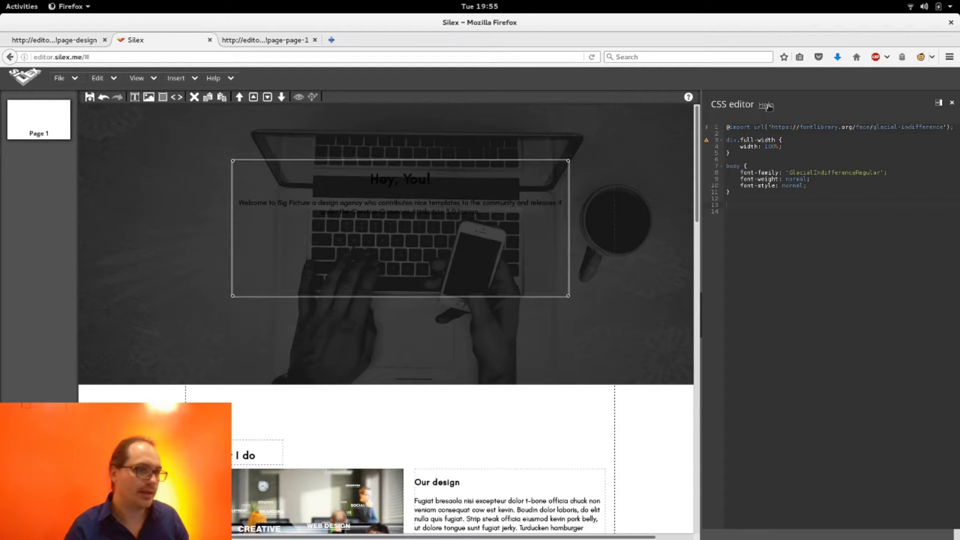
pyautogui.press('Escape')
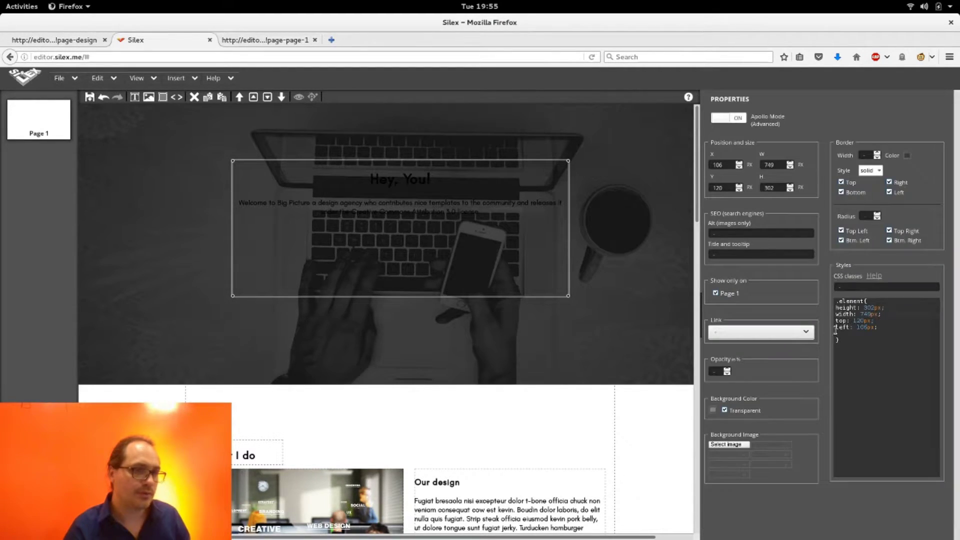
pyautogui.click(840, 286)
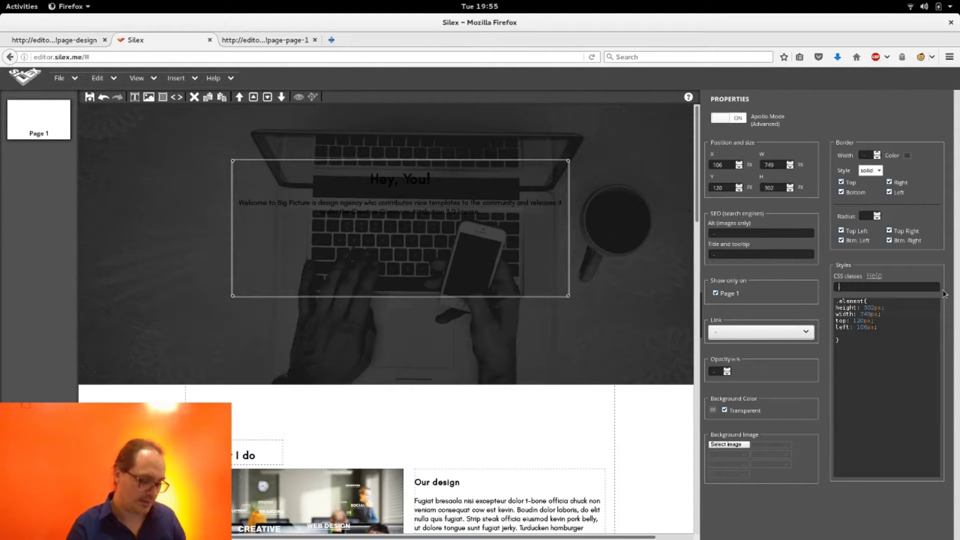
pyautogui.write('main')
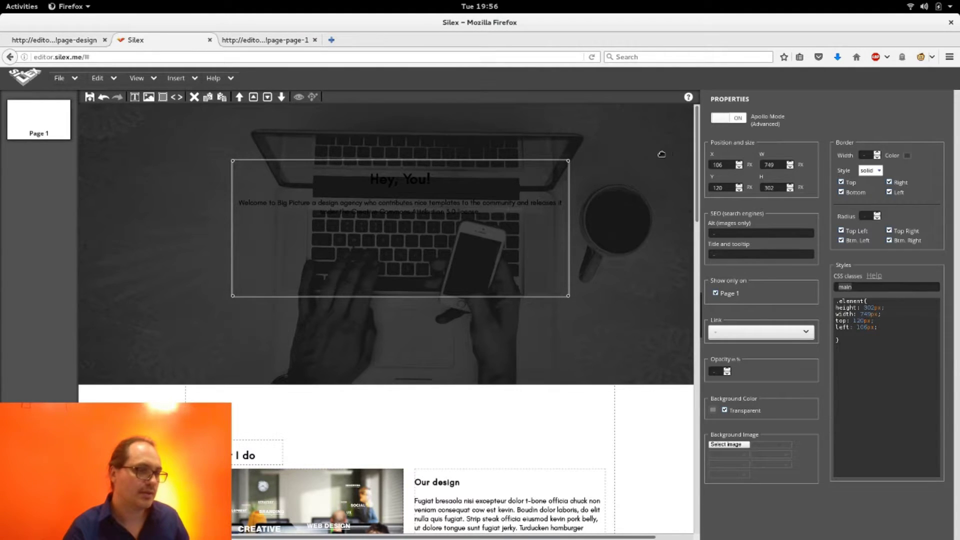
# Add an empty div.main rule below the body rule in the CSS.
pyautogui.hotkey('alt', 'd')
pyautogui.click(843, 194)
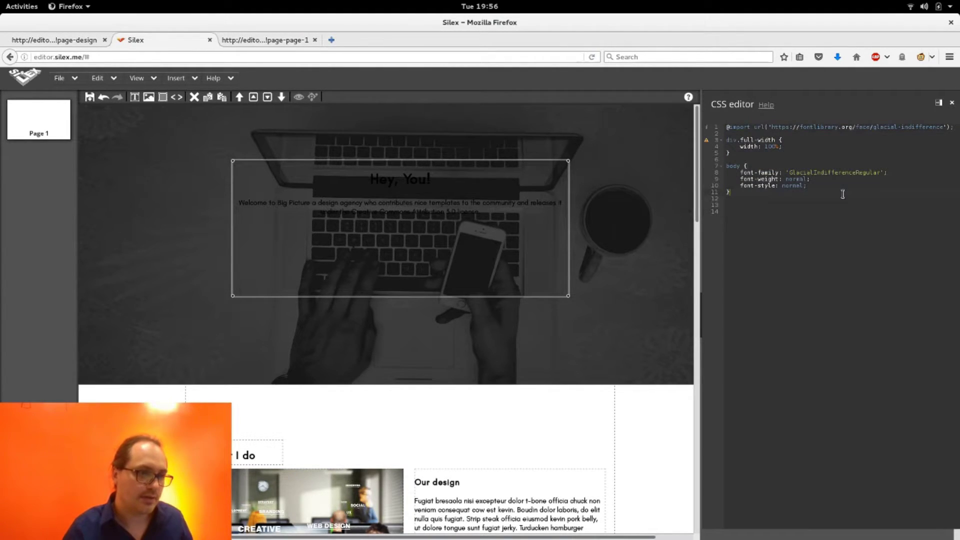
pyautogui.write('.main')
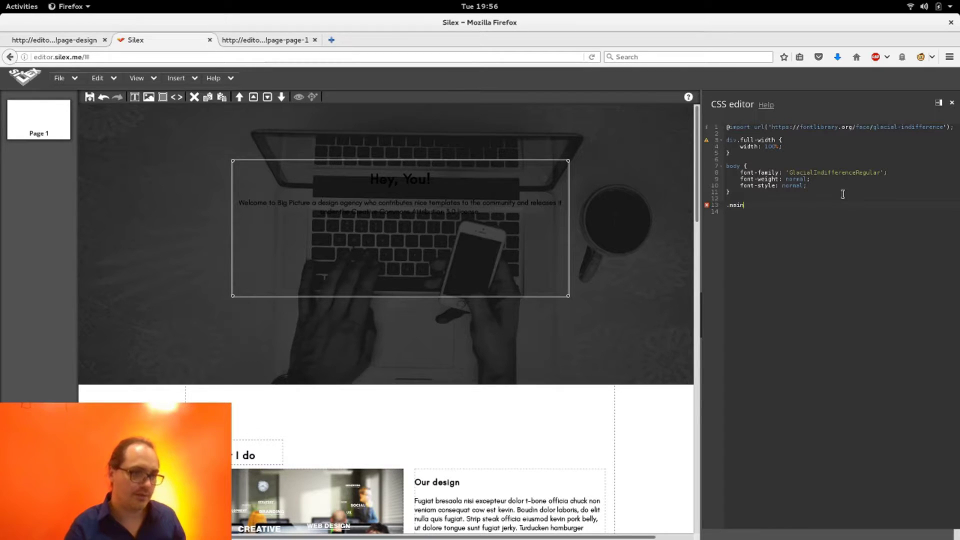
pyautogui.press('Home')
pyautogui.write('di')
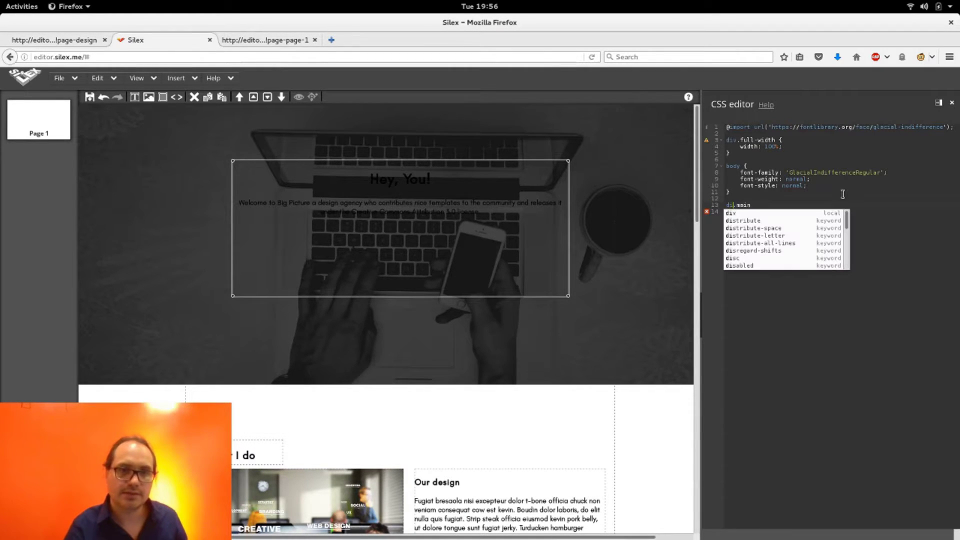
pyautogui.write('v')
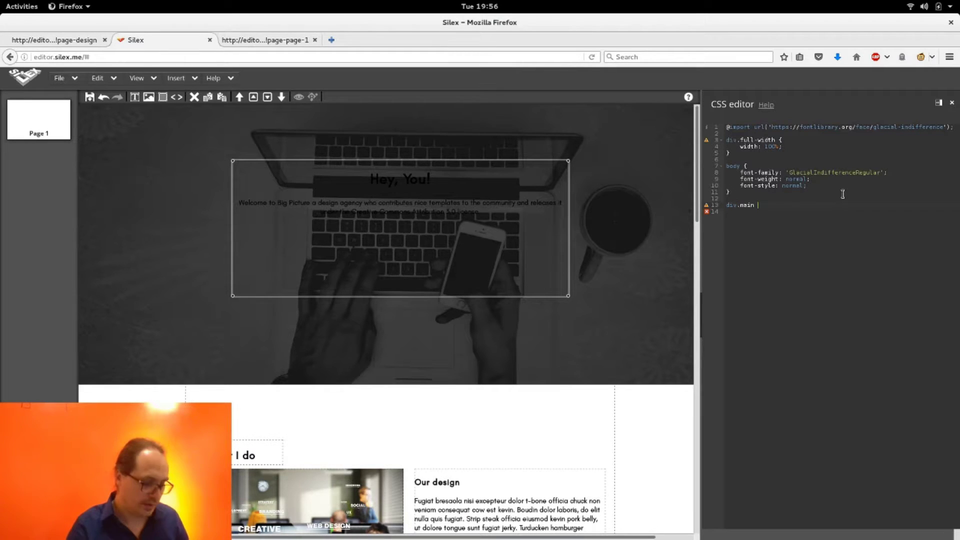
pyautogui.press('End')
pyautogui.write('{')
pyautogui.press('Return')
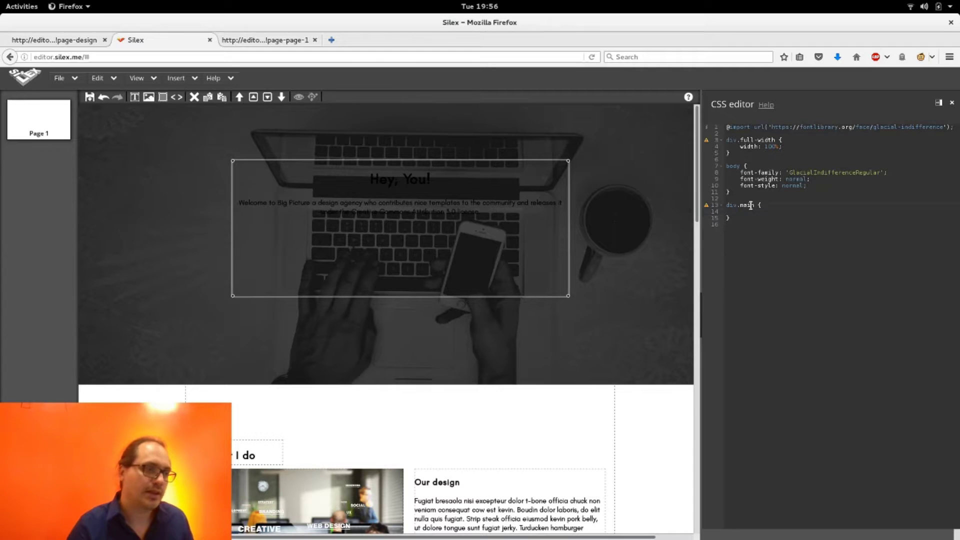
# Check the paragraph format of the Hey, You! title in the text editor and close it.
pyautogui.doubleClick(391, 189)
pyautogui.moveTo(409, 135); pyautogui.dragTo(517, 138)
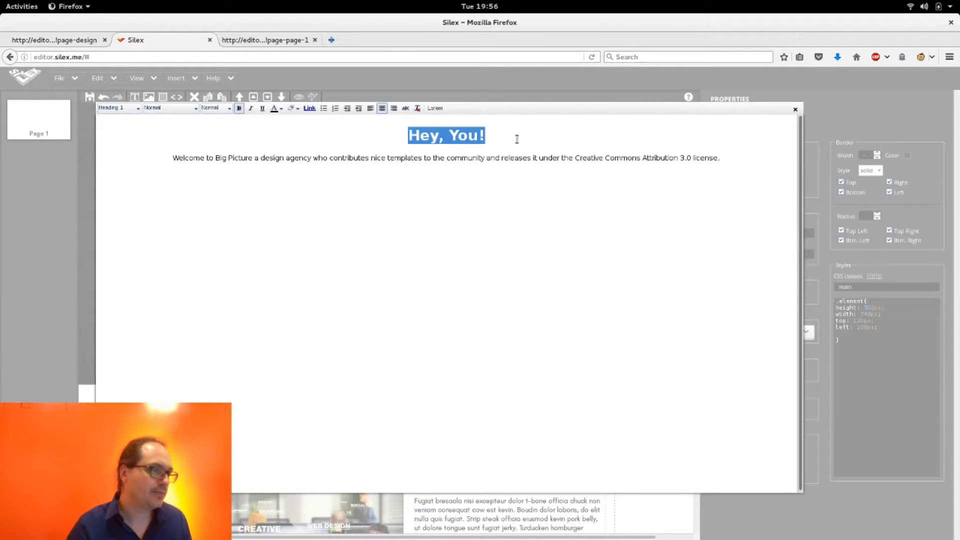
pyautogui.click(512, 96)
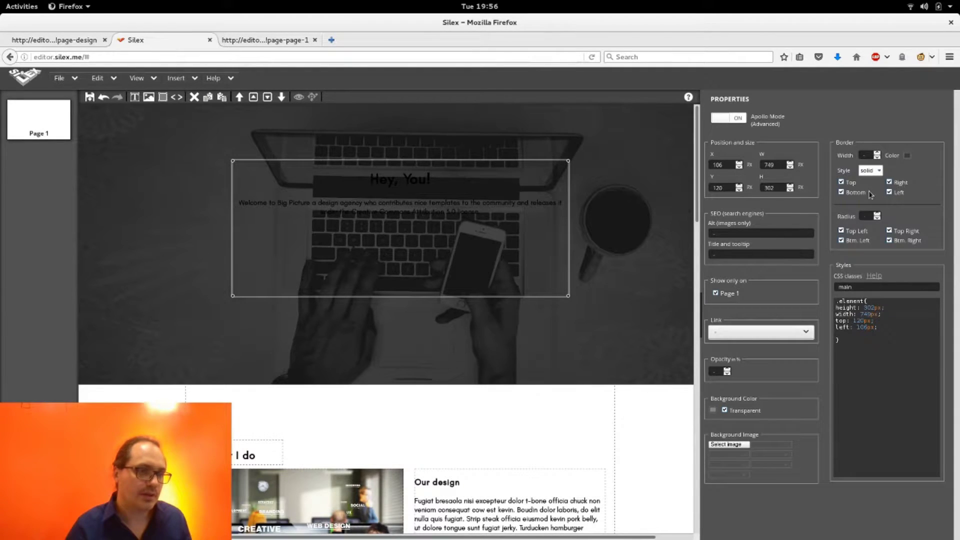
# Extend the div.main selector in the CSS to div.main h1.
pyautogui.hotkey('alt', 'd')
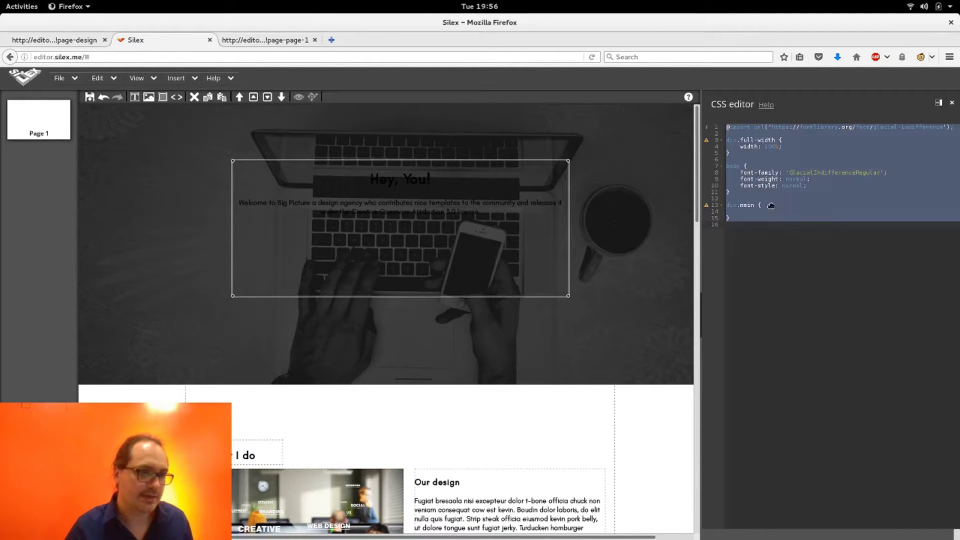
pyautogui.click(771, 205)
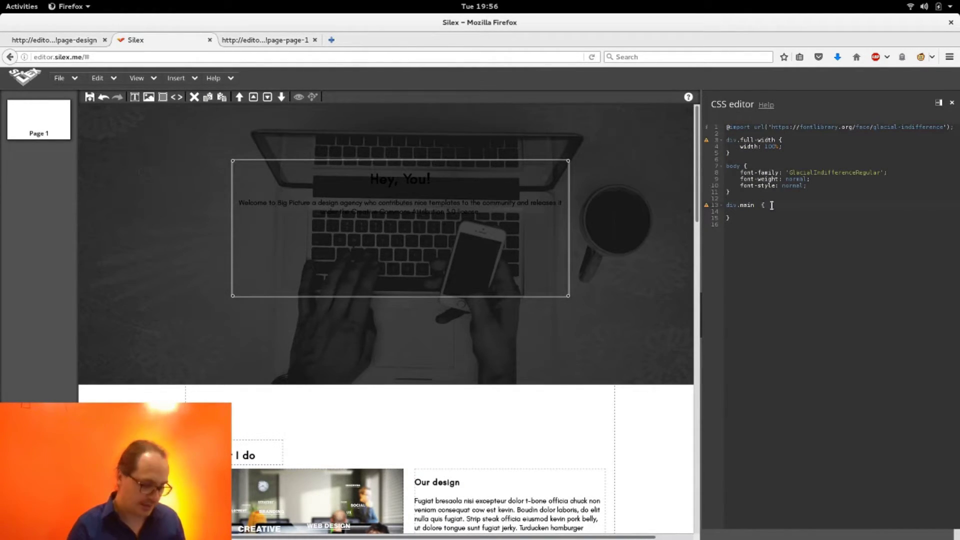
pyautogui.write('h1')
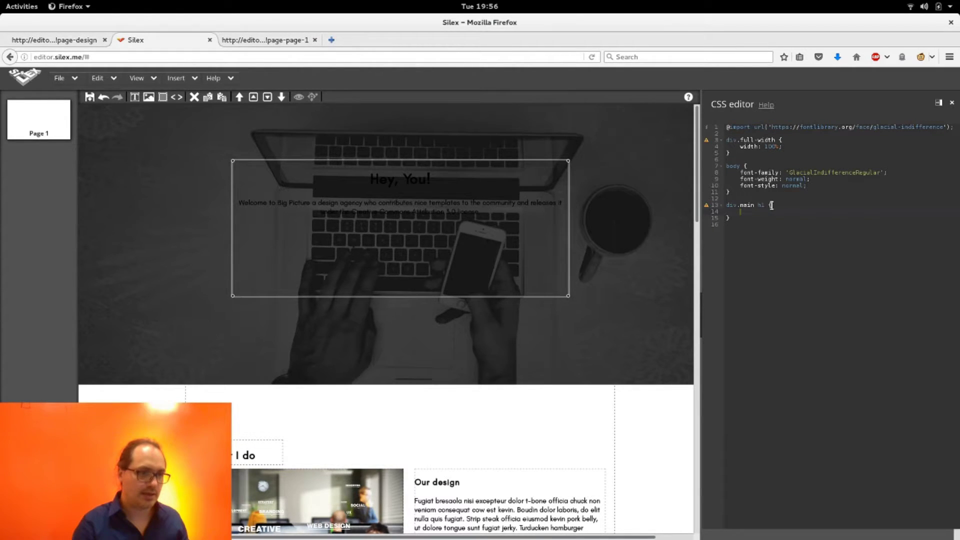
# Color all the text of the Hey, You! block white.
pyautogui.doubleClick(455, 207)
pyautogui.hotkey('ctrl', 'a')
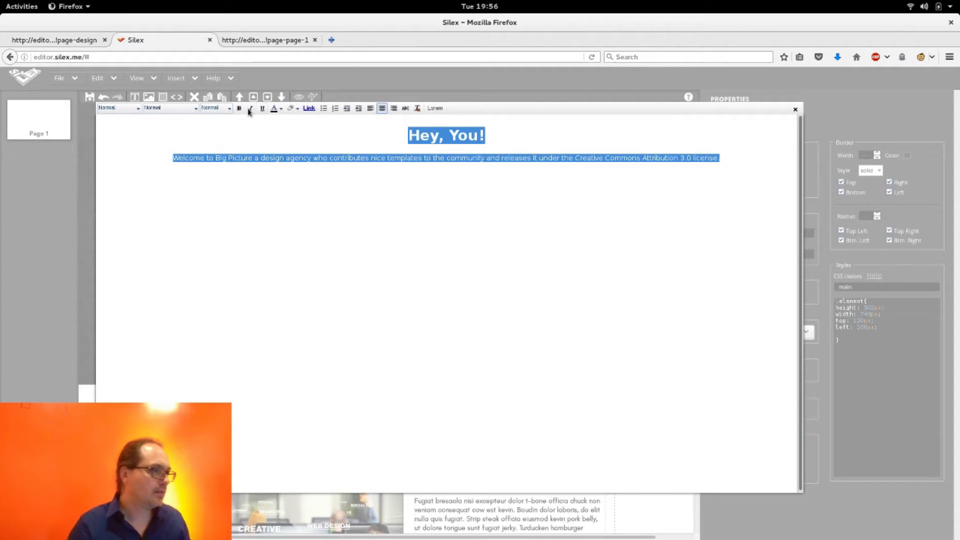
pyautogui.click(280, 109)
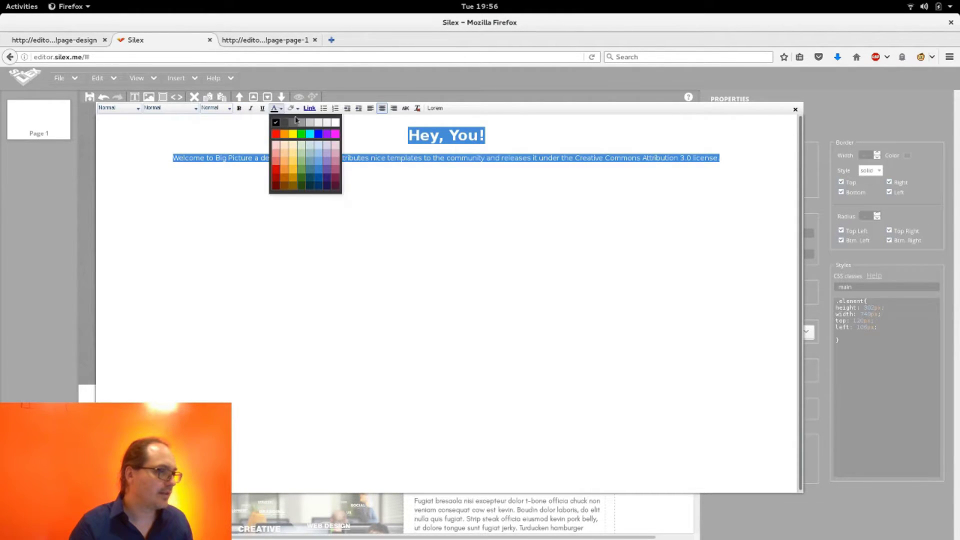
pyautogui.click(280, 109)
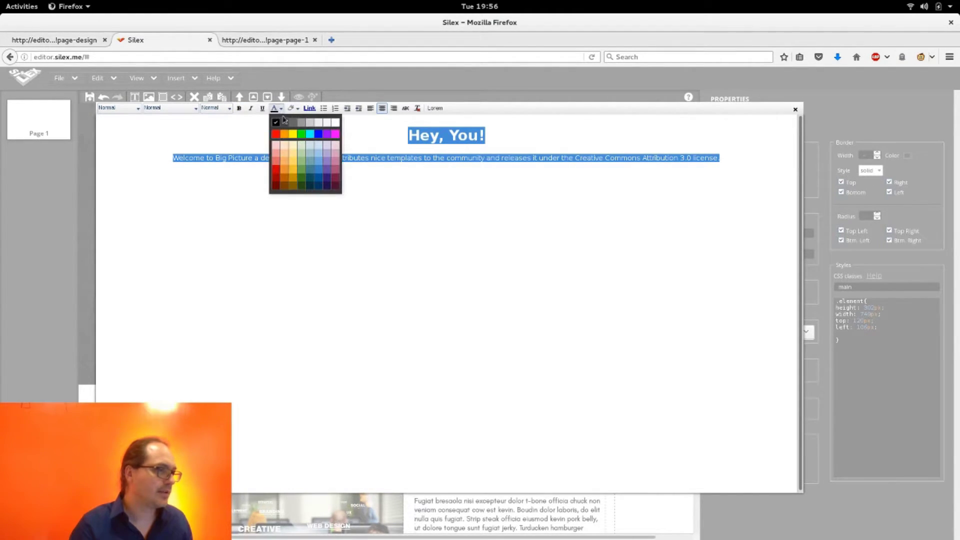
pyautogui.click(335, 123)
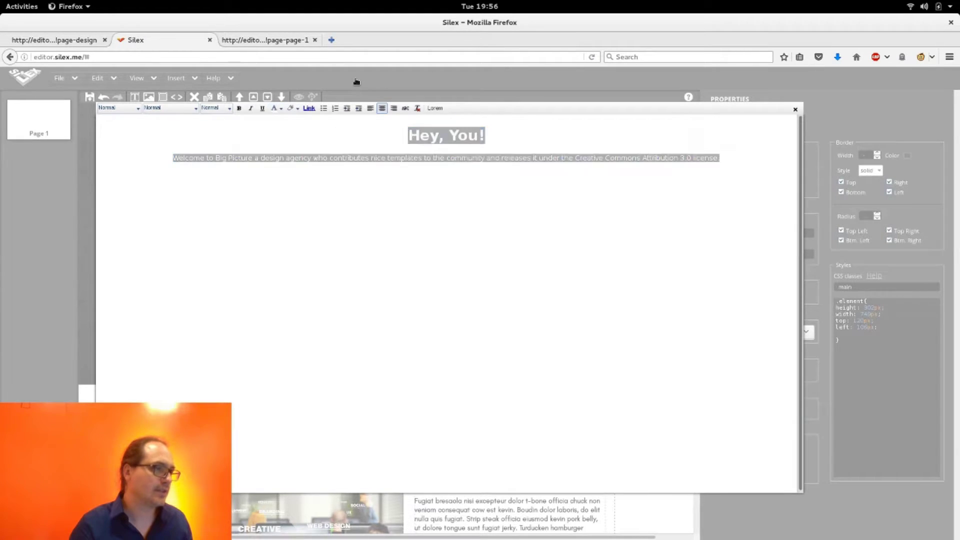
pyautogui.click(357, 81)
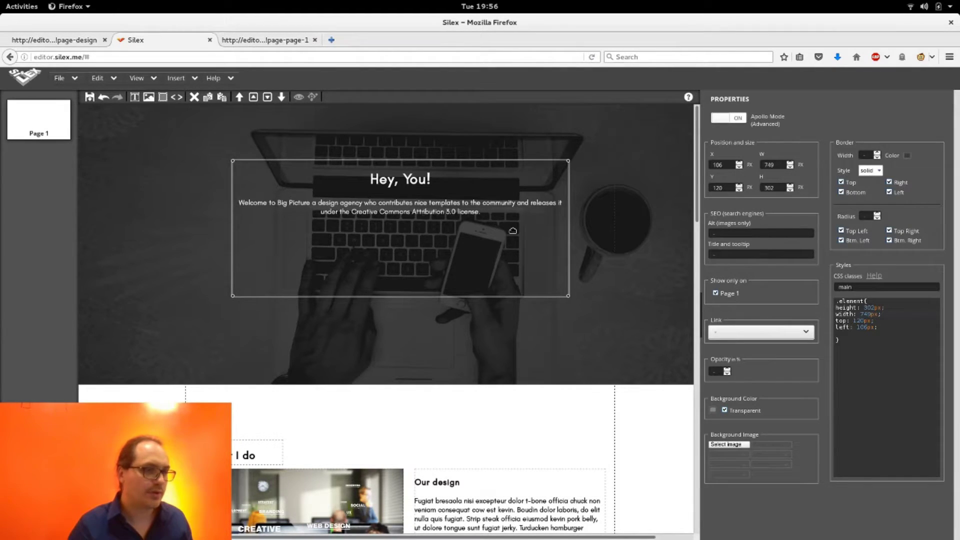
# Add a font-size declaration of 20px to the empty div.main h1 rule in the CSS.
pyautogui.hotkey('alt', 'd')
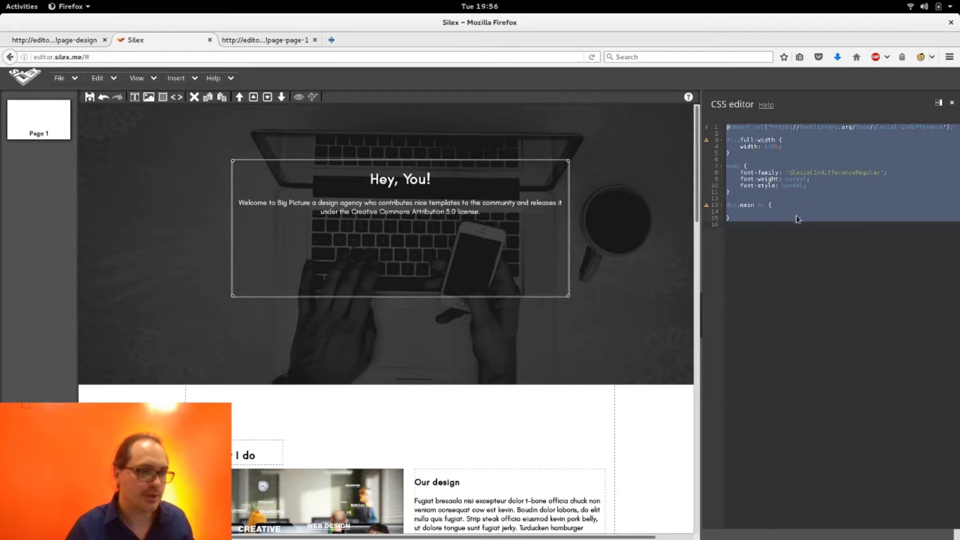
pyautogui.click(797, 216)
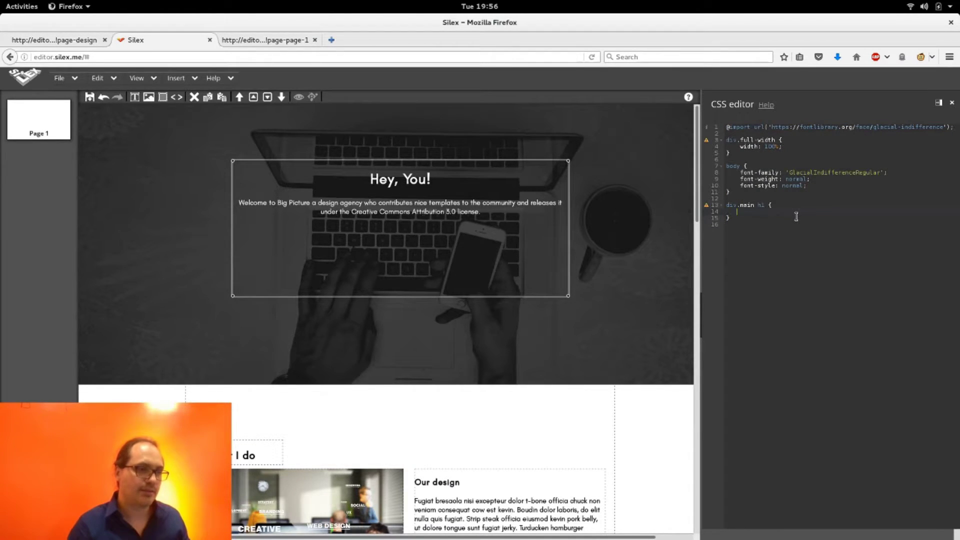
pyautogui.write('font')
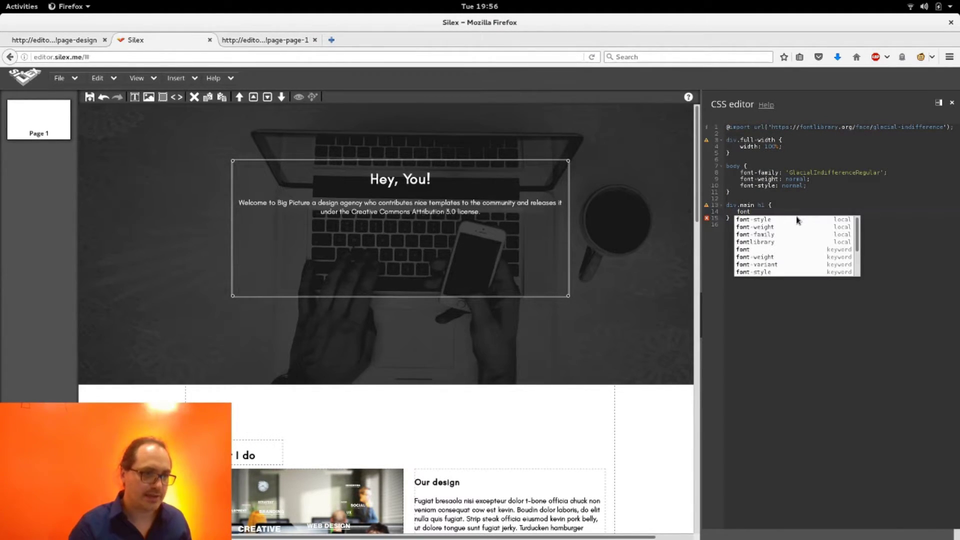
pyautogui.write('-s')
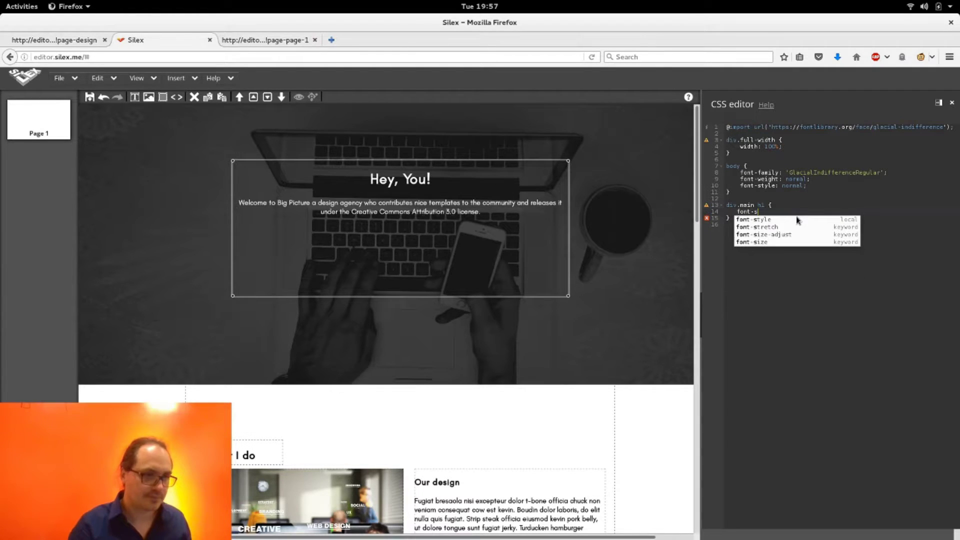
pyautogui.press('Down')
pyautogui.press('Down')
pyautogui.press('Down')
pyautogui.press('Down')
pyautogui.press('Return')
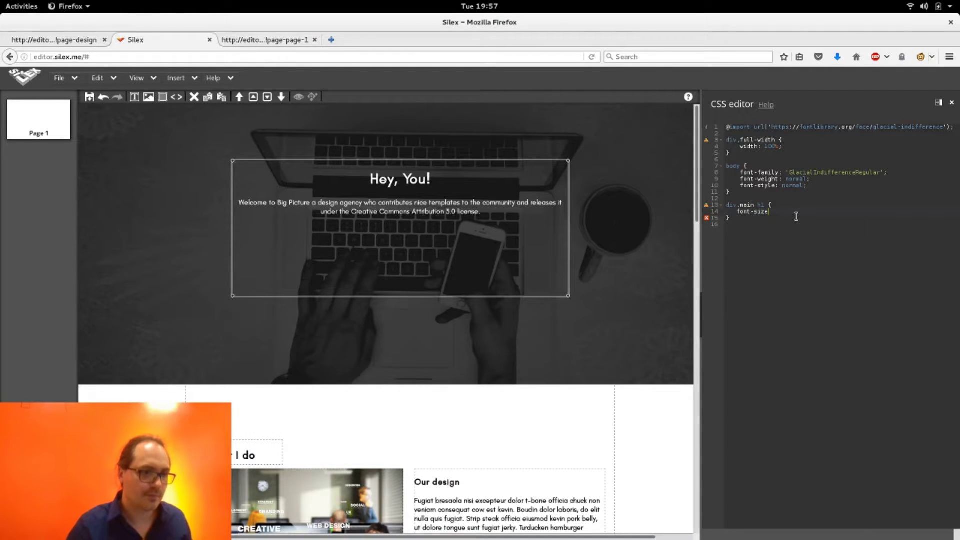
pyautogui.write('20px')
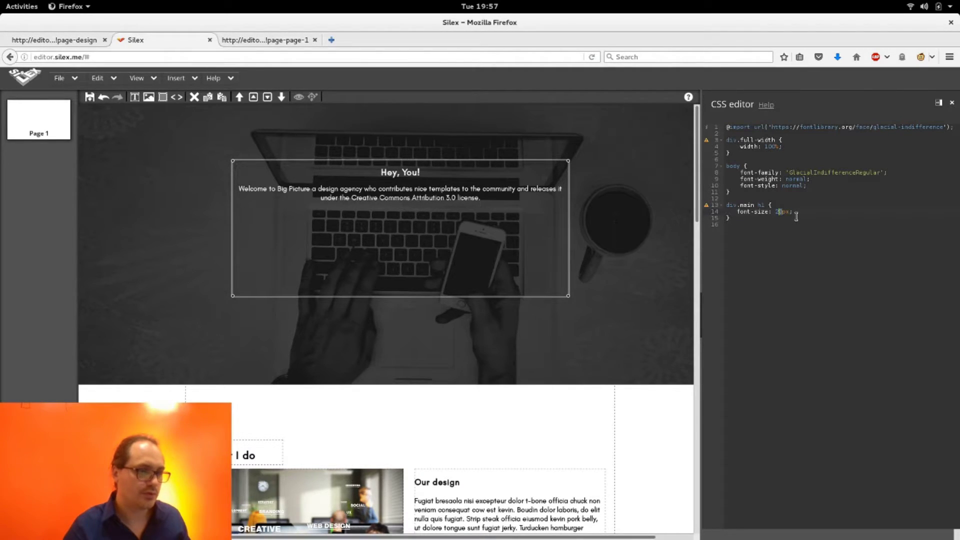
# Try heading font sizes of 21px, 31px and 41px in the div.main h1 rule, settling on 40px.
pyautogui.write('1')
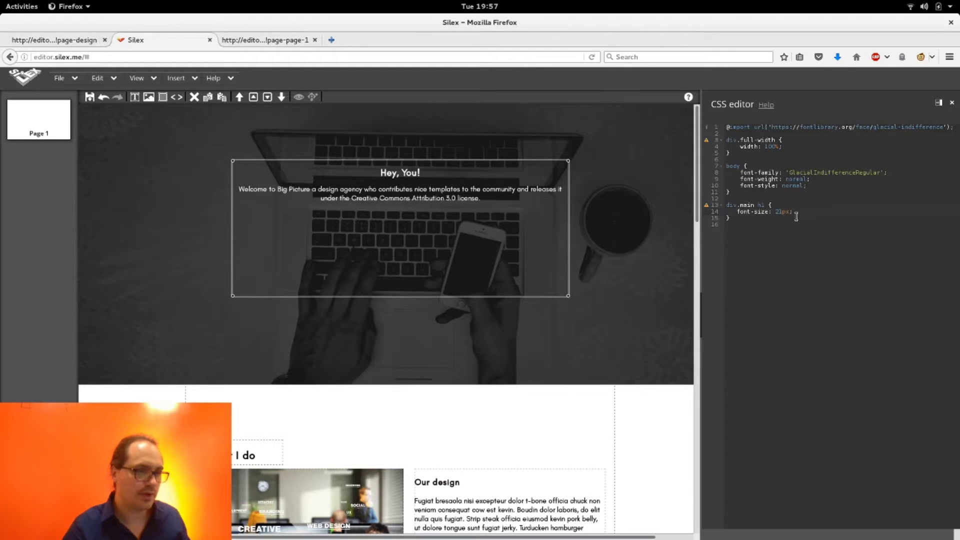
pyautogui.write('3')
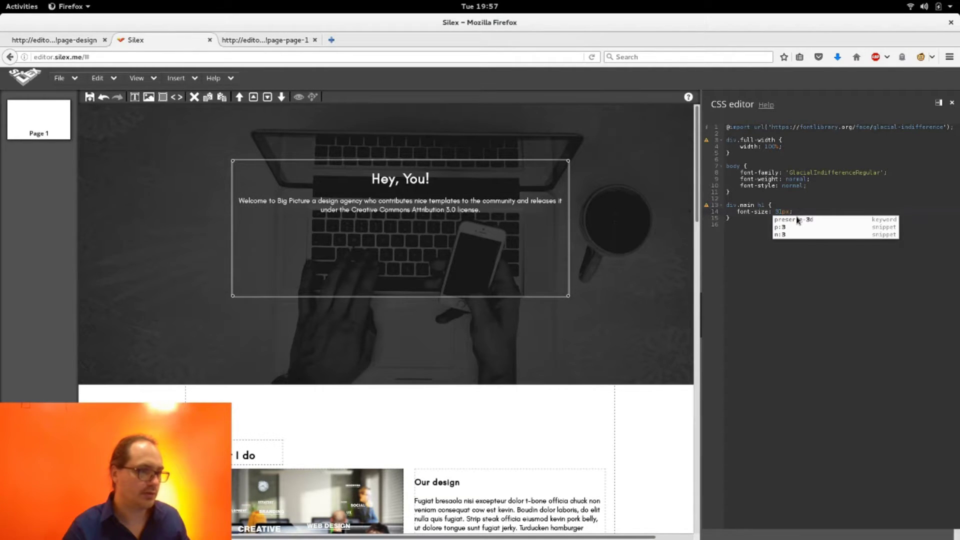
pyautogui.hotkey('shift', 'Left')
pyautogui.write('4')
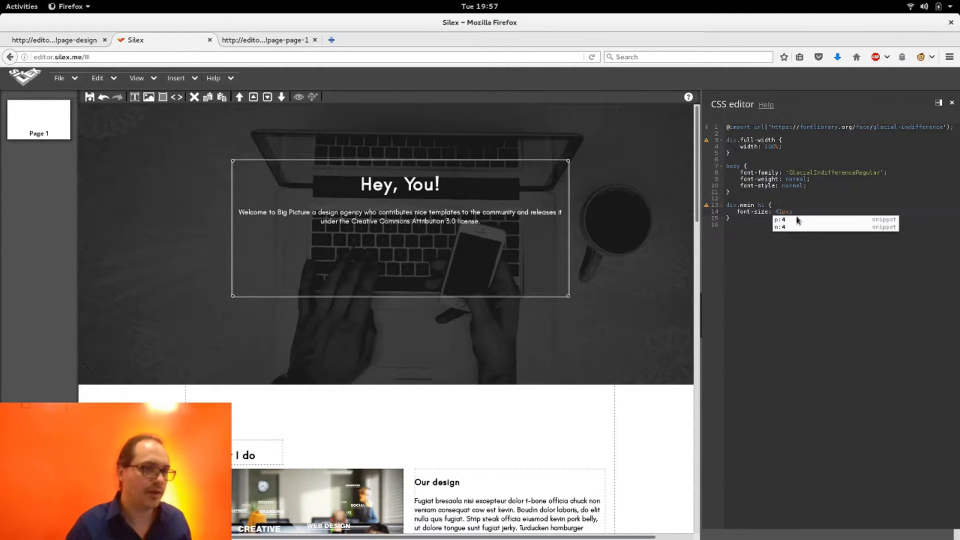
pyautogui.hotkey('shift', 'Right')
pyautogui.write('0')
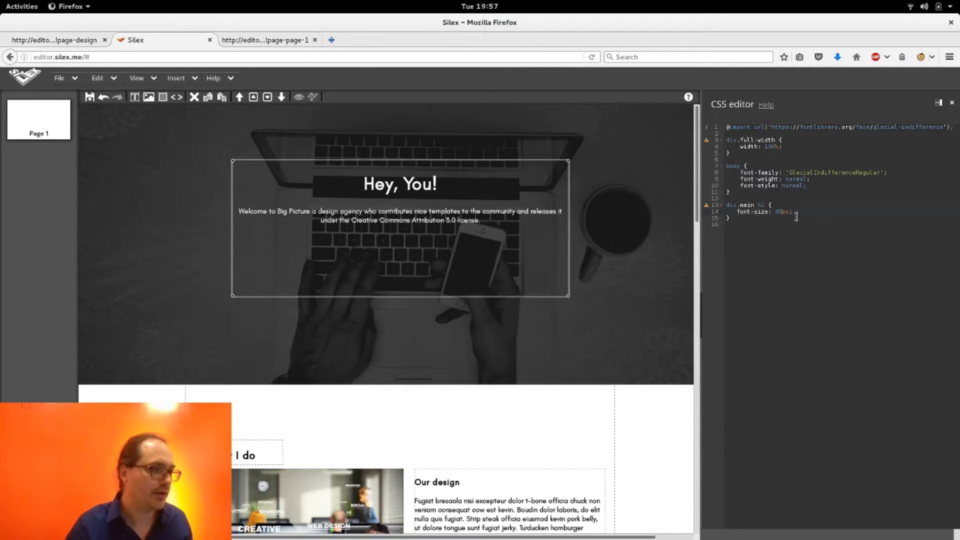
# Switch to the page-design reference page to compare its heading style.
pyautogui.hotkey('ctrl', 'pageup')
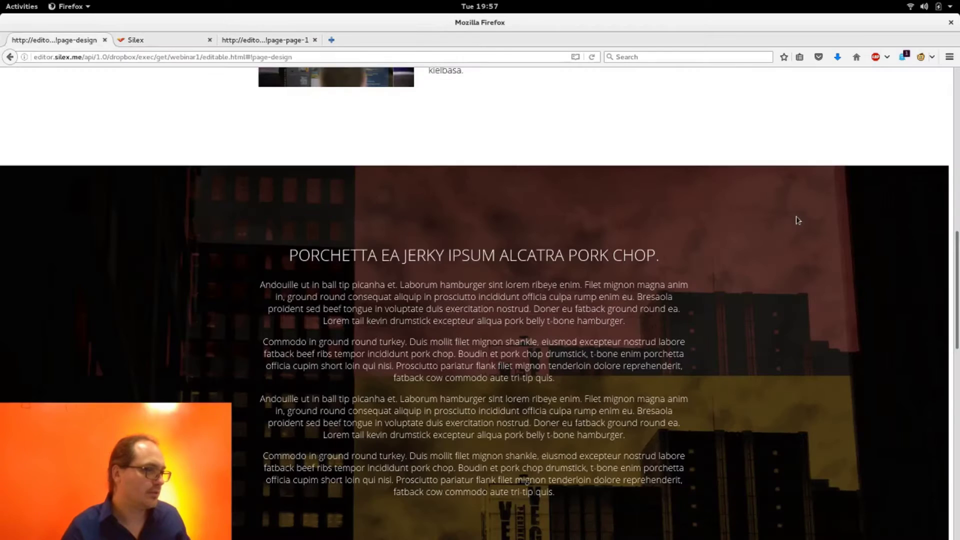
# Set the font size of the div.main h1 CSS rule to 100px, comparing the heading with the reference design page.
pyautogui.press('Home')
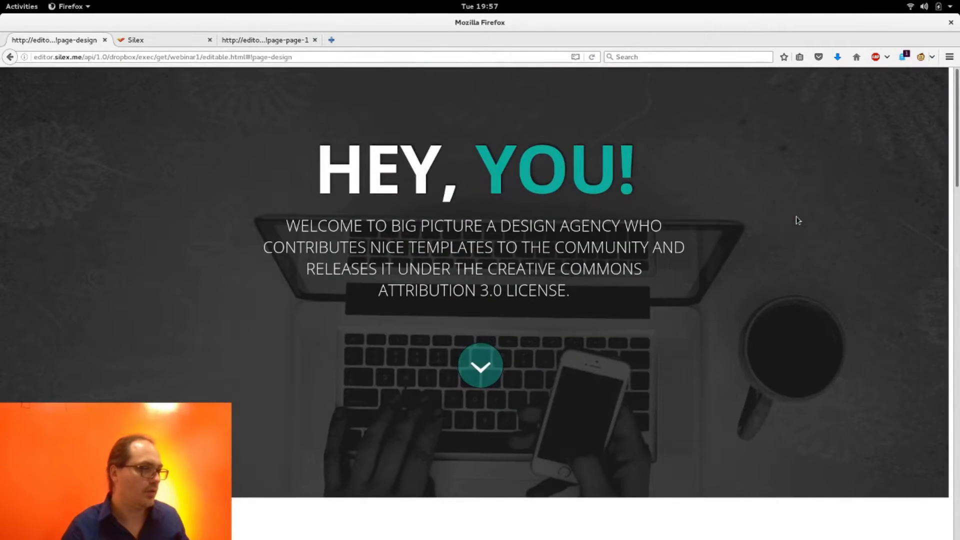
pyautogui.hotkey('ctrl', 'pagedown')
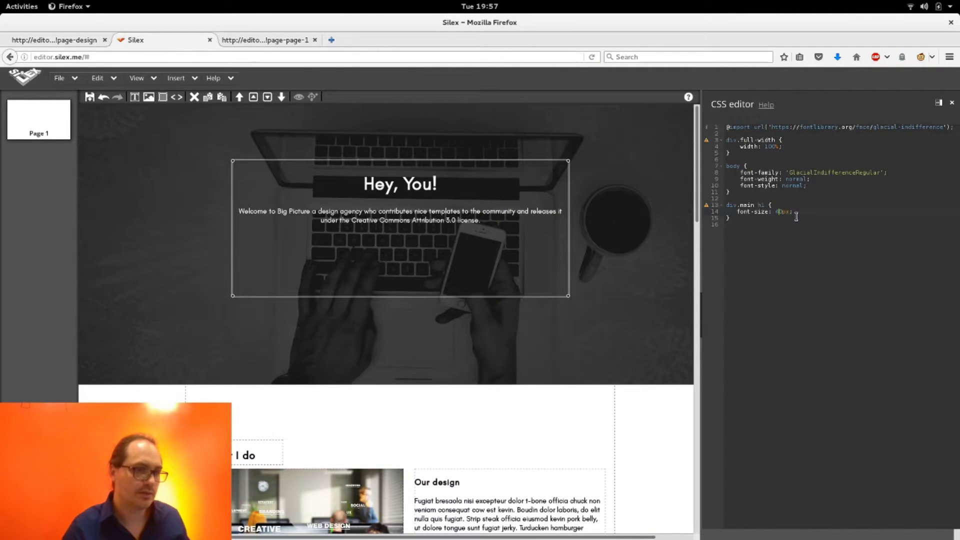
pyautogui.press('BackSpace')
pyautogui.press('BackSpace')
pyautogui.write('100')
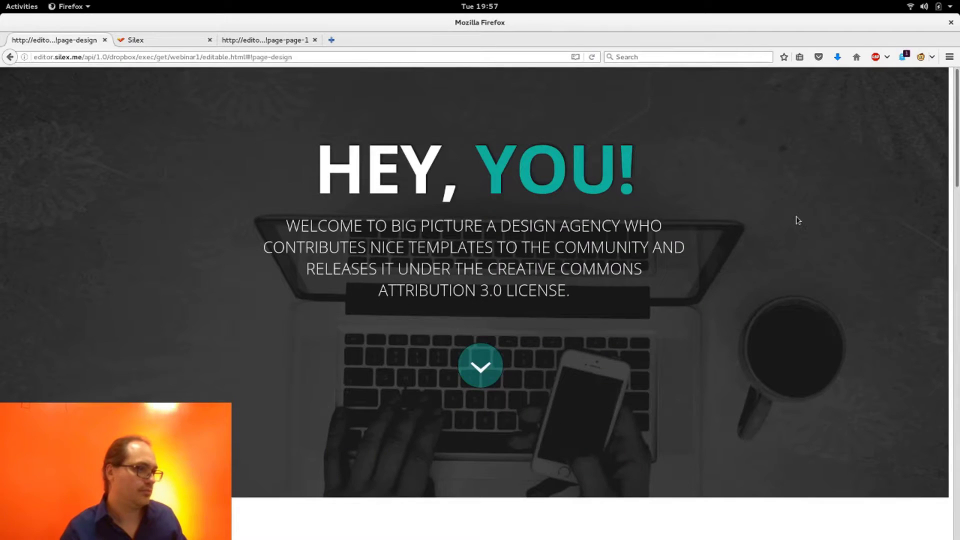
pyautogui.hotkey('ctrl', 'Tab')
pyautogui.hotkey('ctrl', 'shift', 'Tab')
pyautogui.hotkey('ctrl', 'Tab')
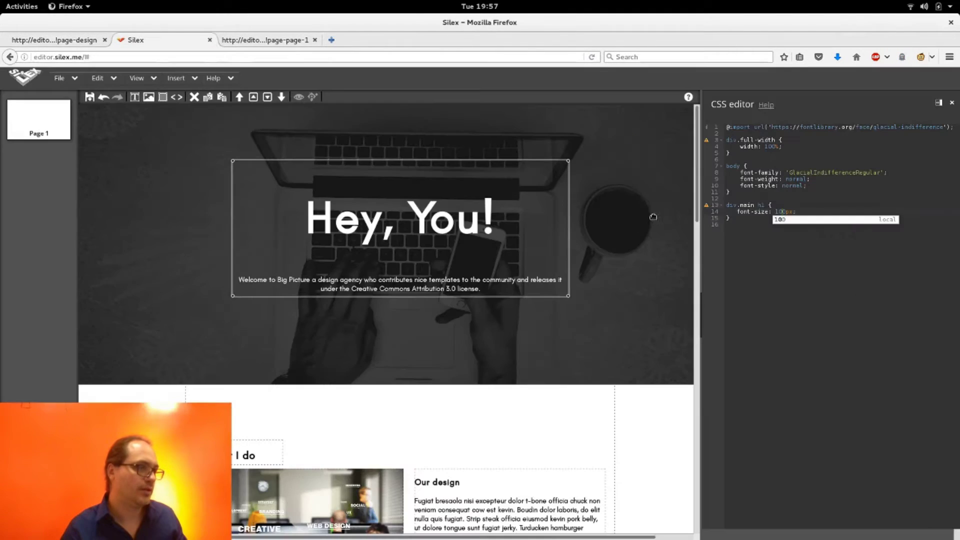
pyautogui.click(816, 210)
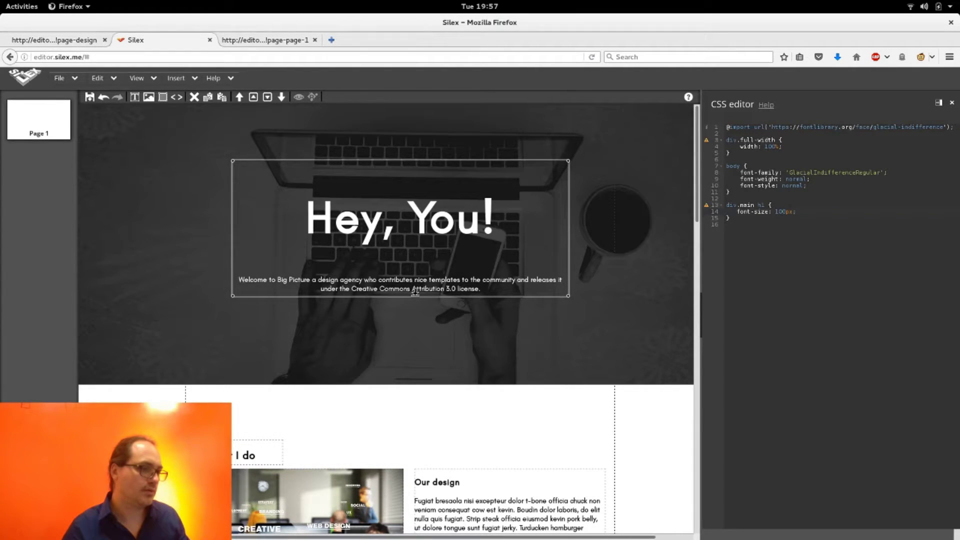
# Extend the hero text box downward to a height of 416 px.
pyautogui.moveTo(415, 295); pyautogui.dragTo(419, 344)
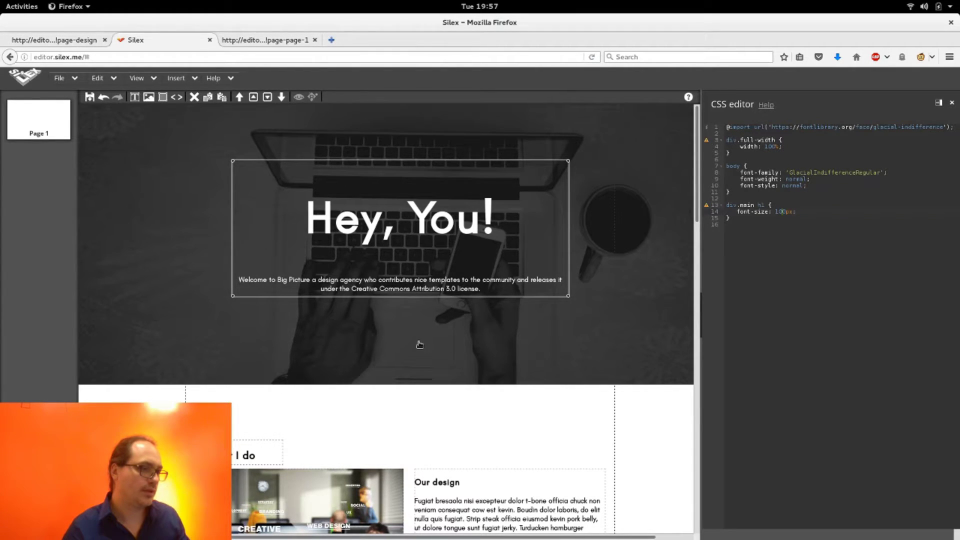
pyautogui.doubleClick(434, 224)
pyautogui.press('Escape')
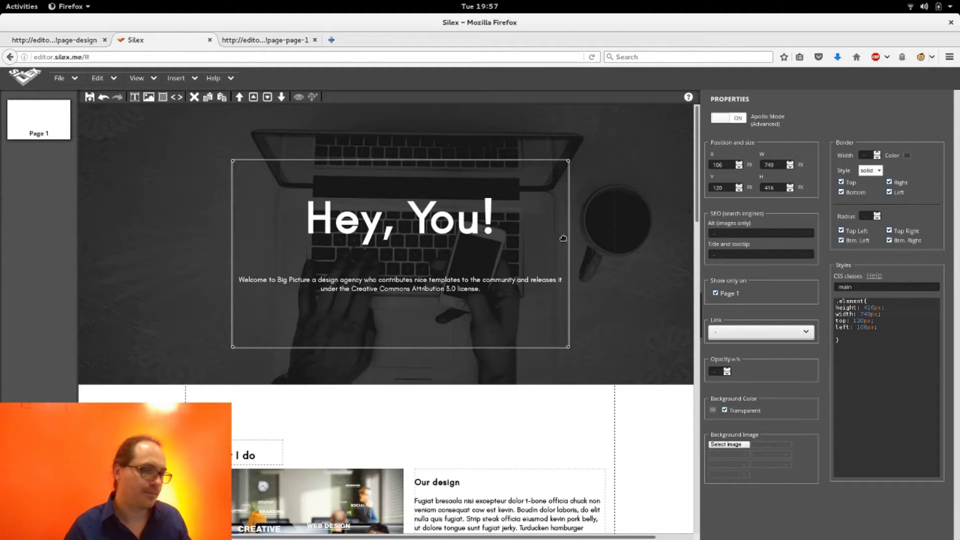
pyautogui.doubleClick(476, 231)
pyautogui.hotkey('ctrl', 'a')
pyautogui.press('Delete')
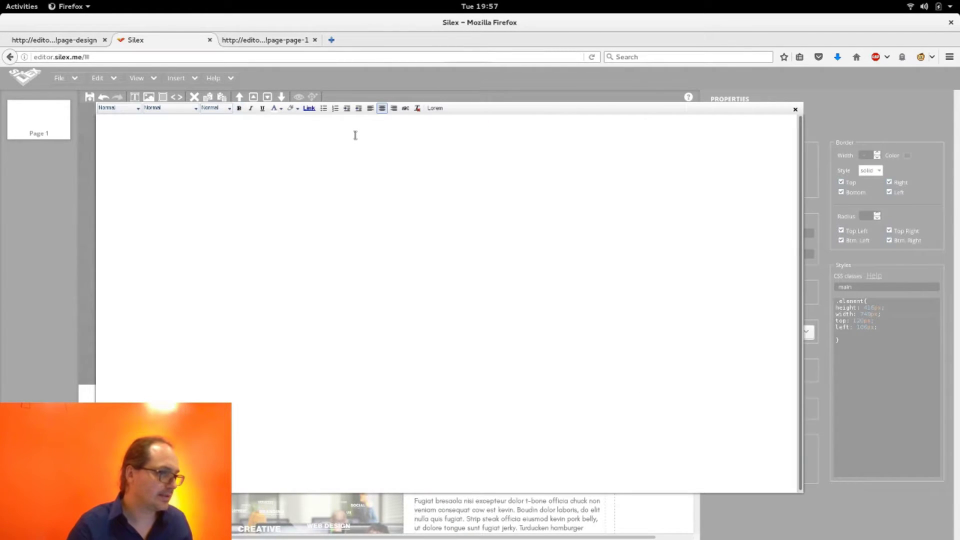
pyautogui.click(373, 88)
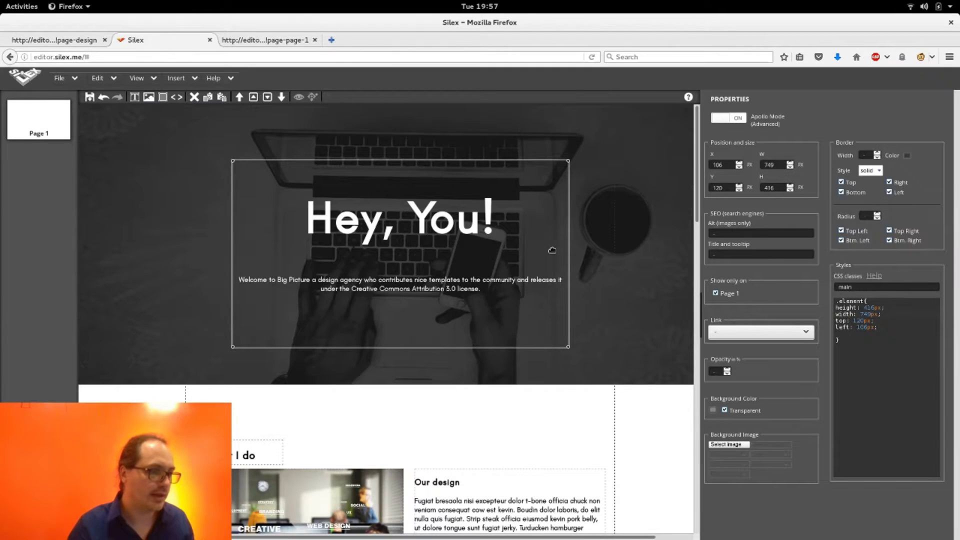
# Nudge the hero text box up to Y 119 px and give it the solid background color #4615ffff.
pyautogui.press('Up')
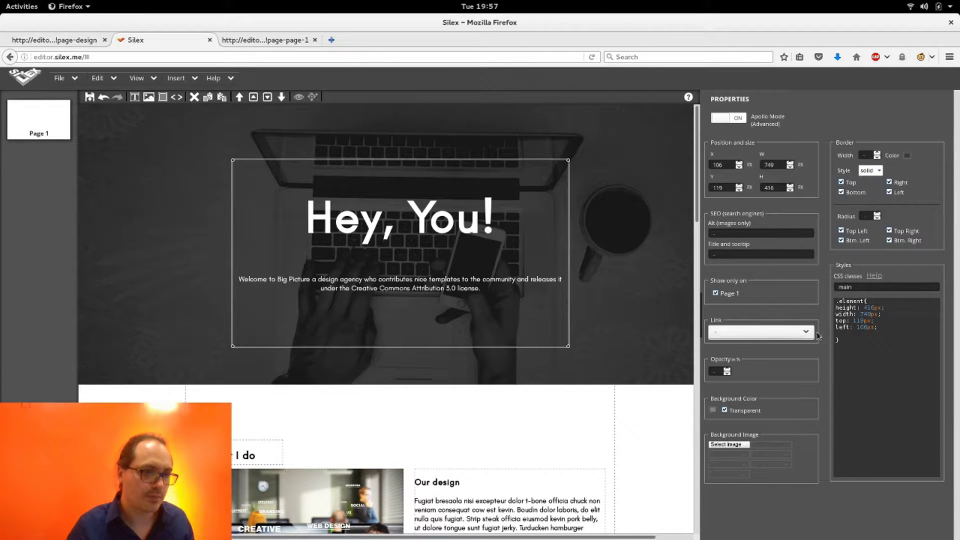
pyautogui.click(725, 410)
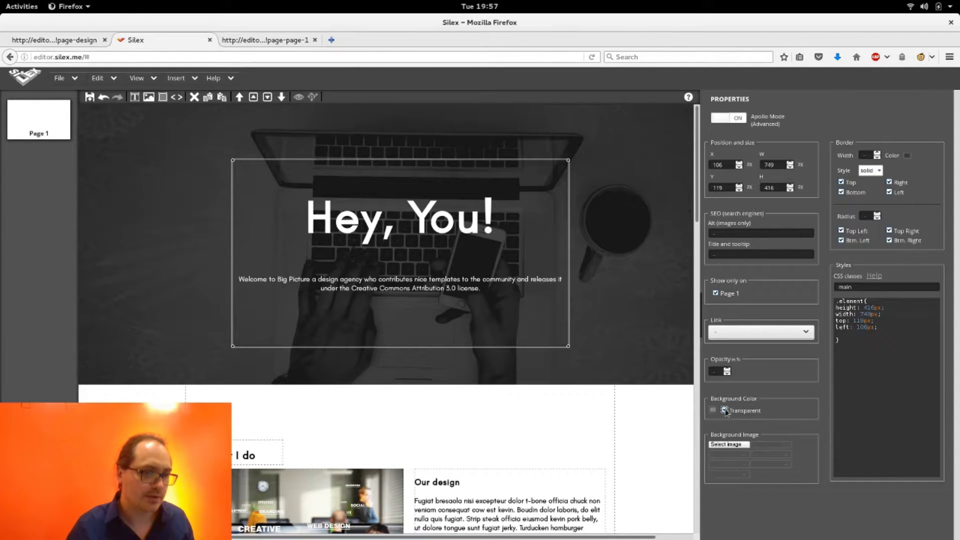
pyautogui.click(725, 411)
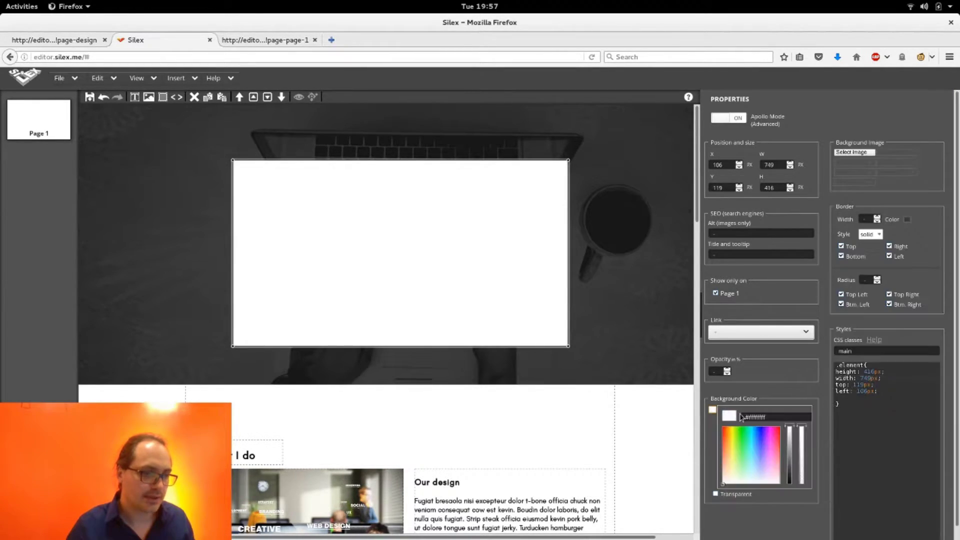
pyautogui.click(763, 431)
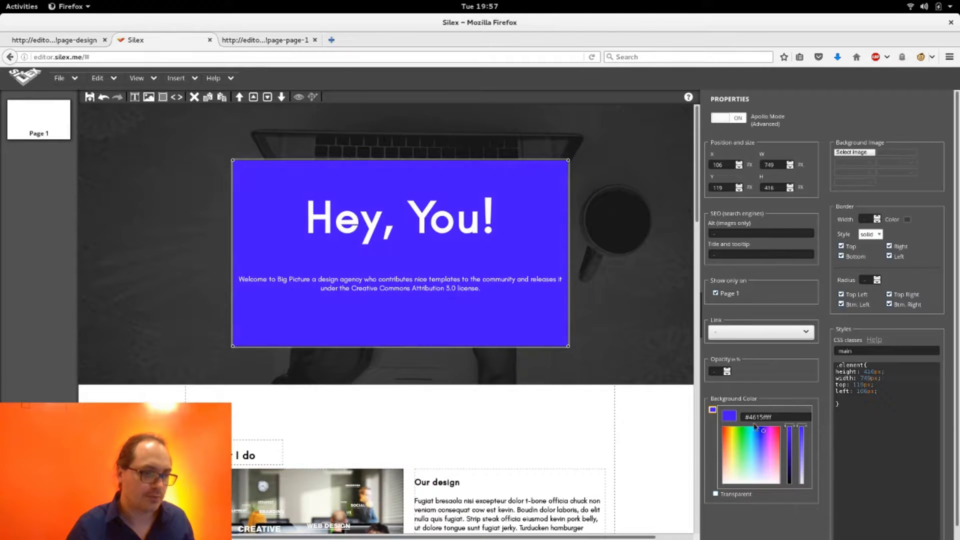
# Rewrite the hero heading in capitals as "HEY, YOU!" and close the text editor.
pyautogui.doubleClick(546, 245)
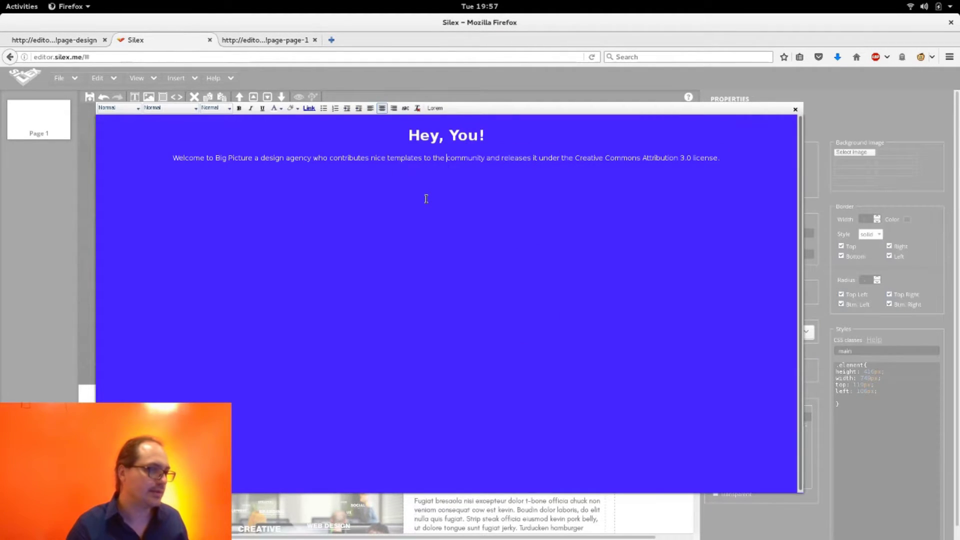
pyautogui.hotkey('ctrl', 'a')
pyautogui.click(426, 199)
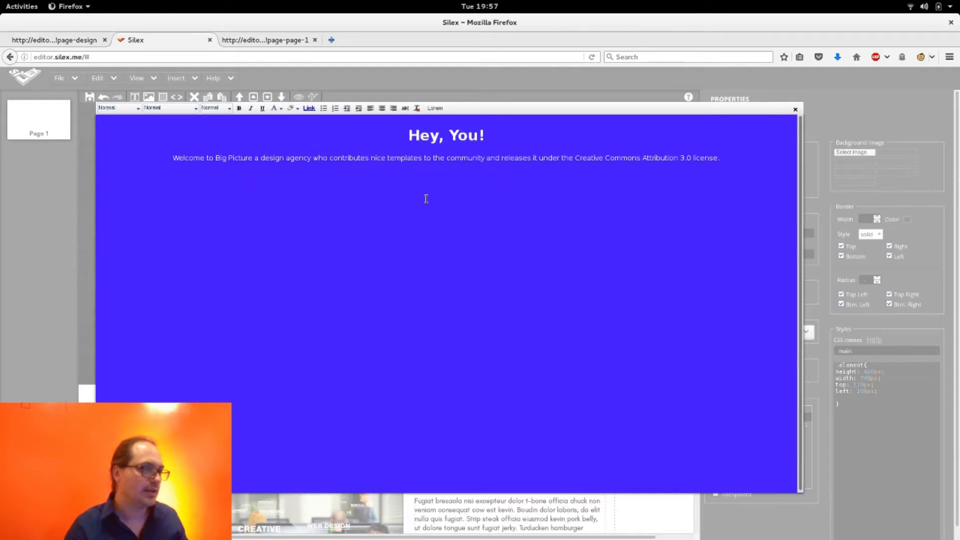
pyautogui.hotkey('ctrl', 'a')
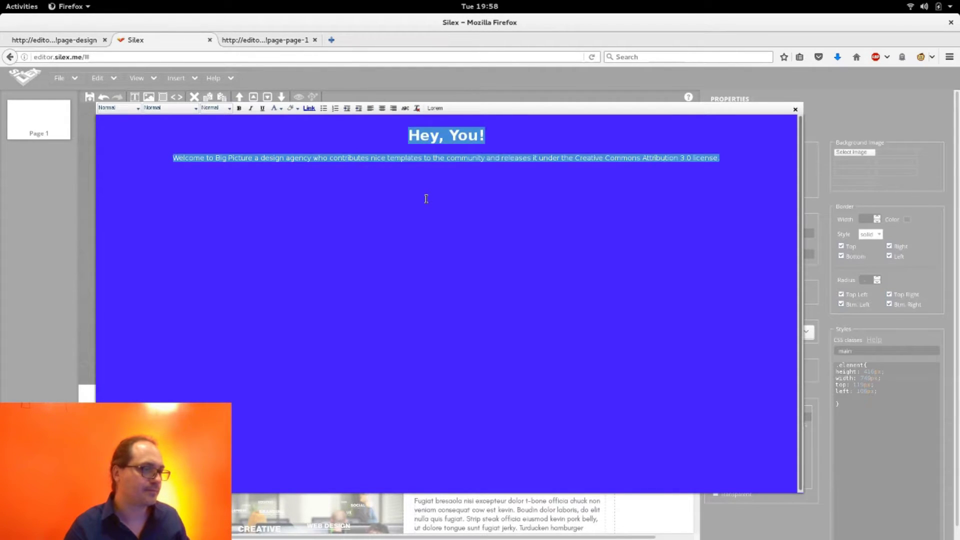
pyautogui.click(426, 199)
pyautogui.doubleClick(422, 135)
pyautogui.moveTo(422, 135); pyautogui.dragTo(463, 135)
pyautogui.write('HEY, ')
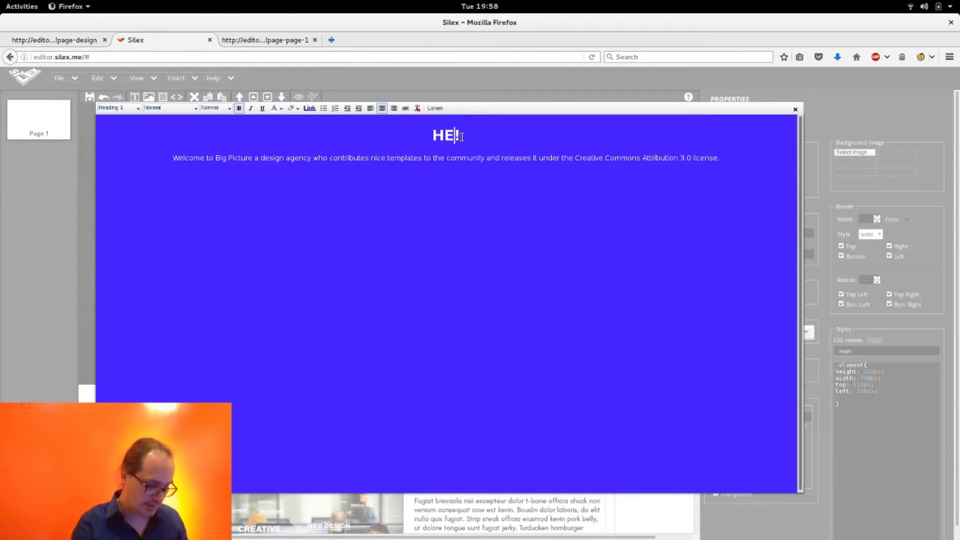
pyautogui.write('YOU')
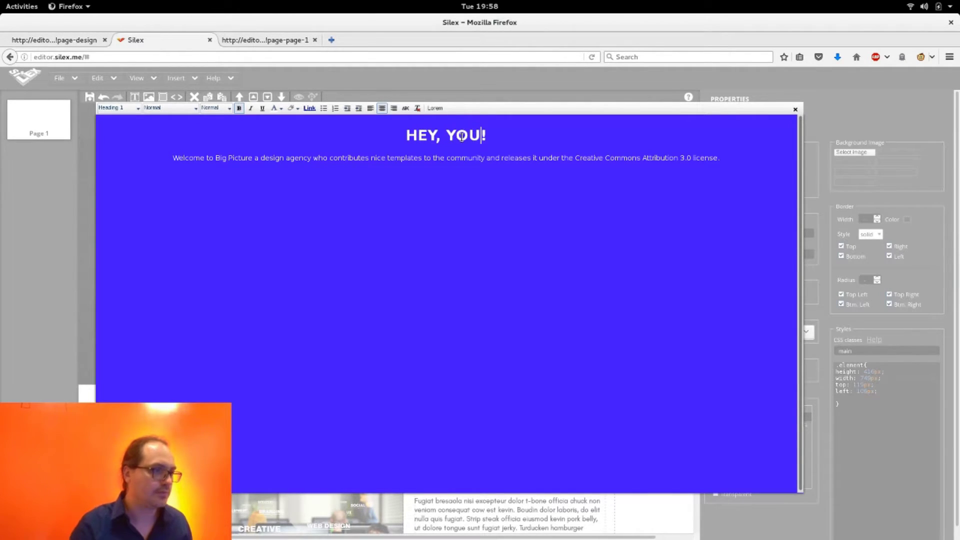
pyautogui.click(474, 80)
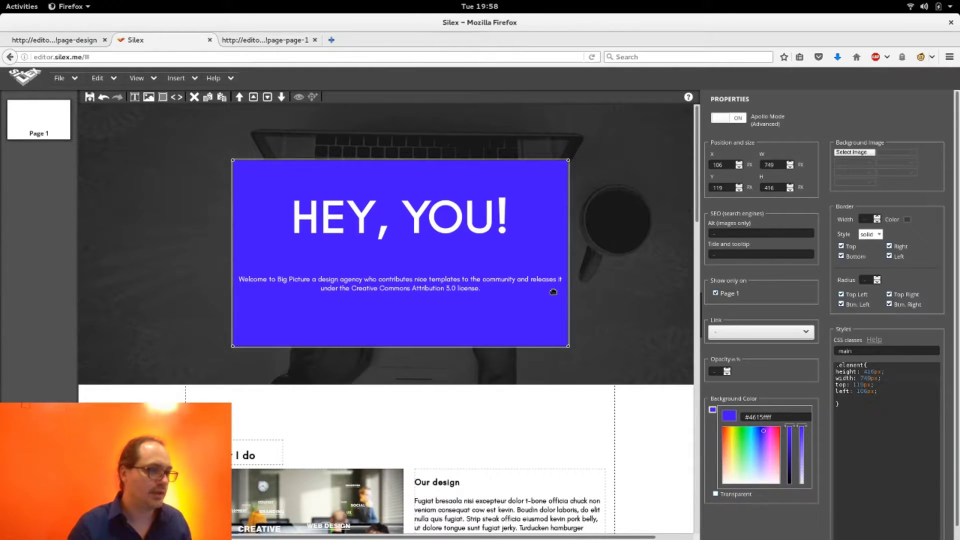
# Check the reference design page and make the hero text box's background transparent again.
pyautogui.hotkey('ctrl', 'pageup')
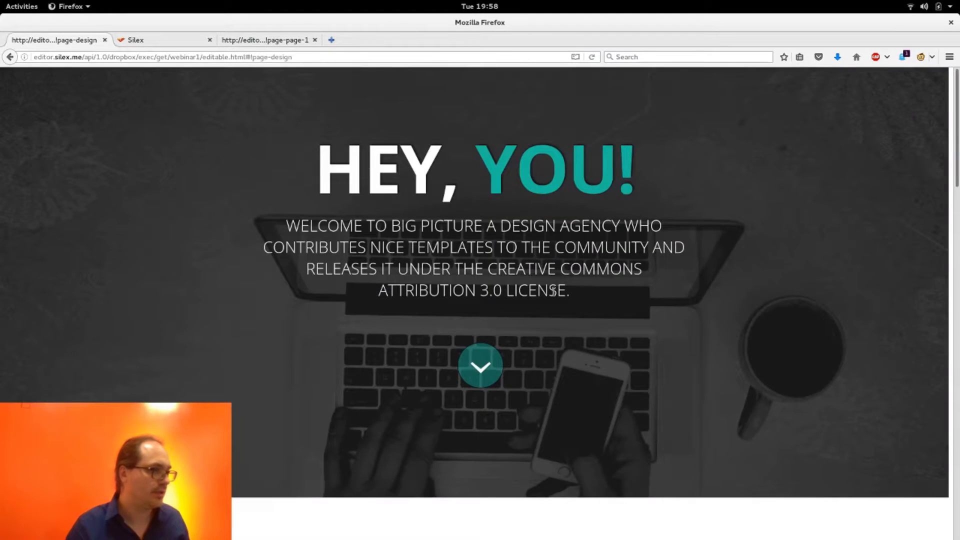
pyautogui.hotkey('ctrl', 'pagedown')
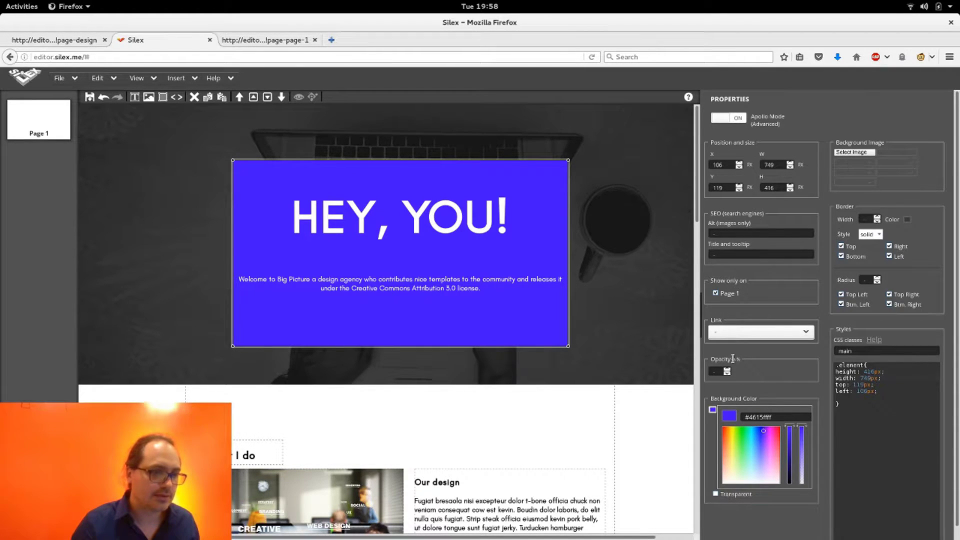
pyautogui.click(715, 495)
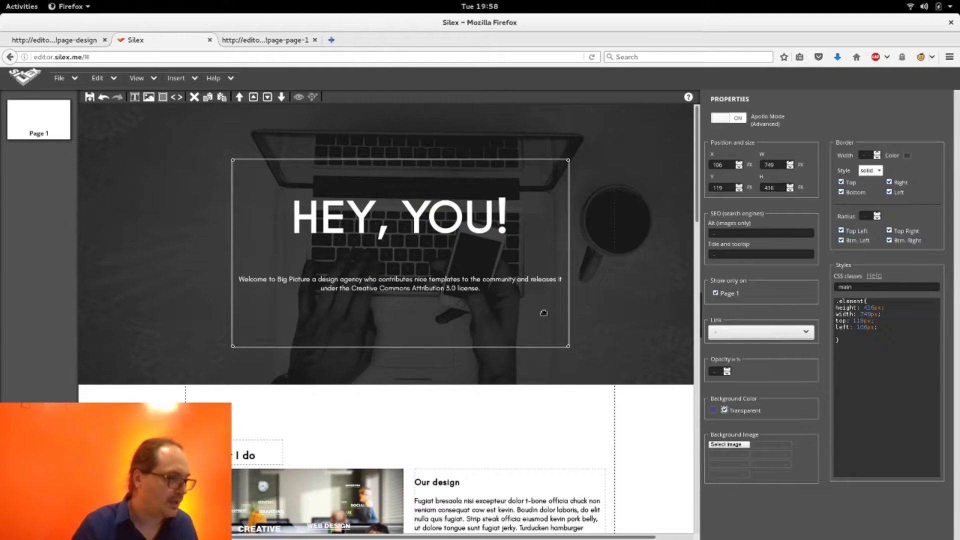
# Add a div.main p rule with font-size: 100px below the h1 rule in the site's CSS.
pyautogui.hotkey('ctrl', 'pageup')
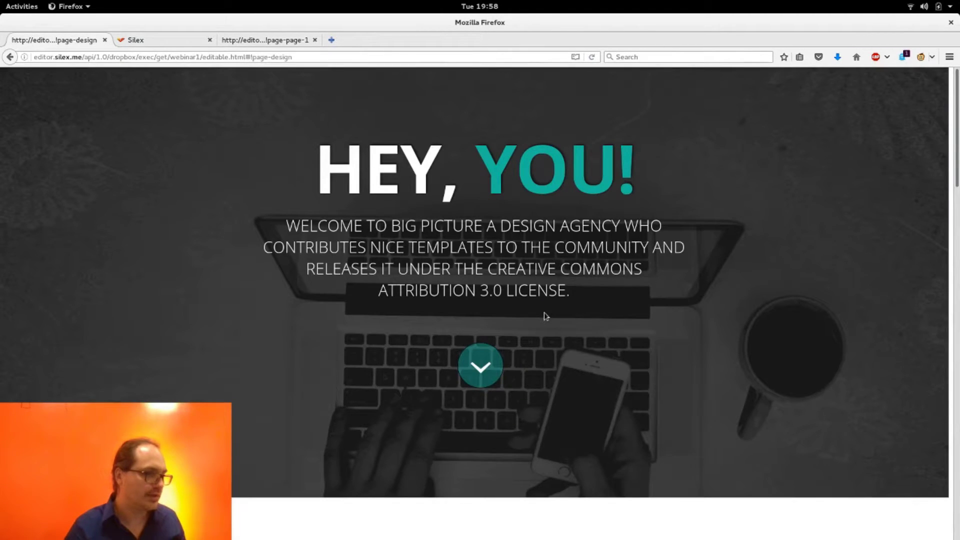
pyautogui.hotkey('ctrl', 'pageup')
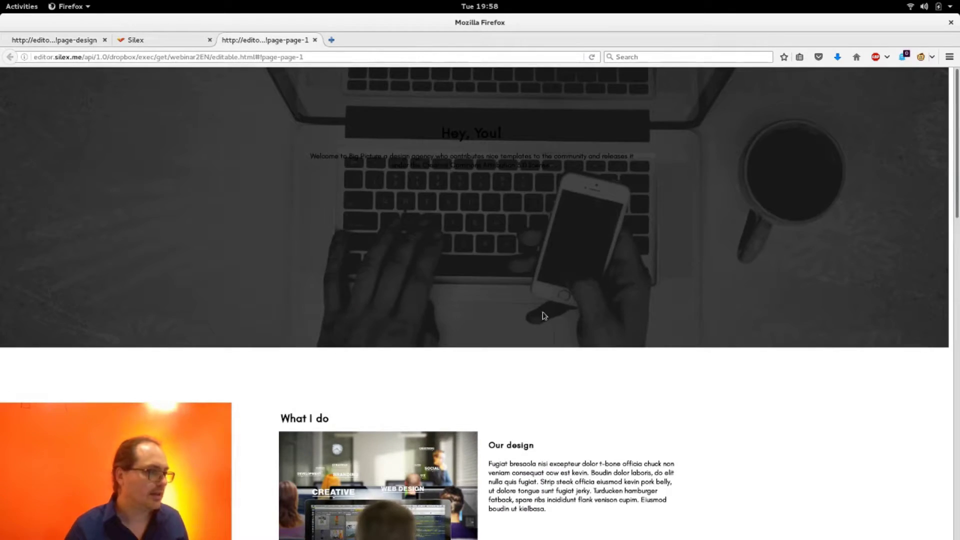
pyautogui.hotkey('ctrl', 'pageup')
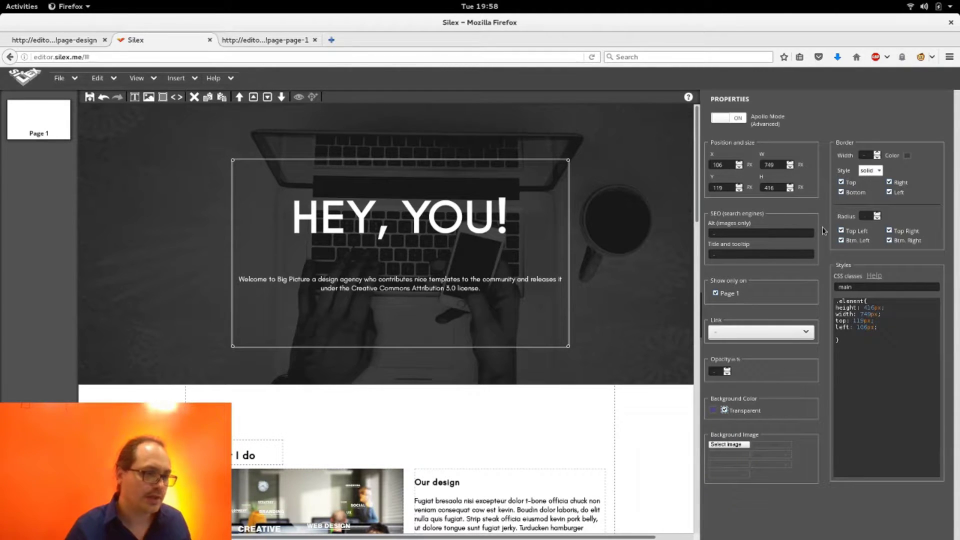
pyautogui.hotkey('alt', 'd')
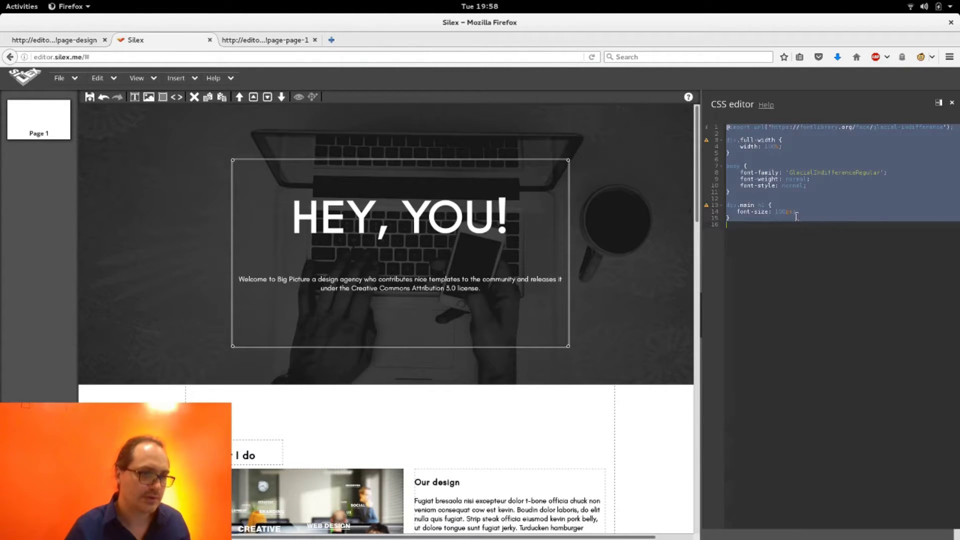
pyautogui.click(797, 217)
pyautogui.write('div.ma')
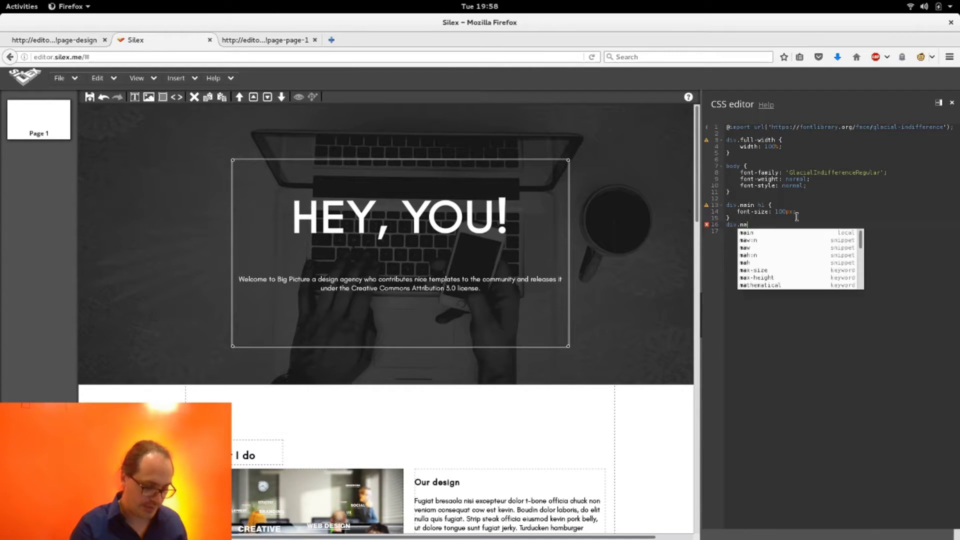
pyautogui.press('Return')
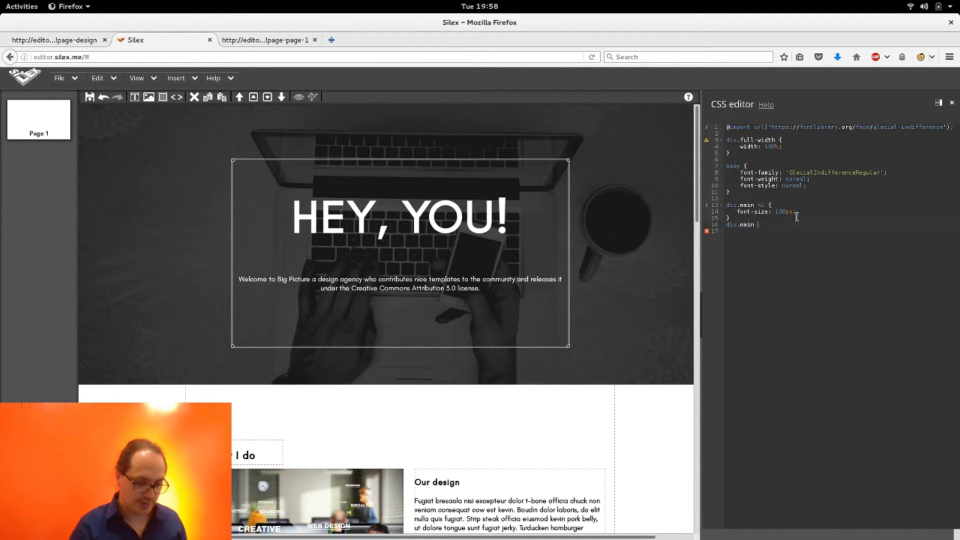
pyautogui.write('p {')
pyautogui.press('Return')
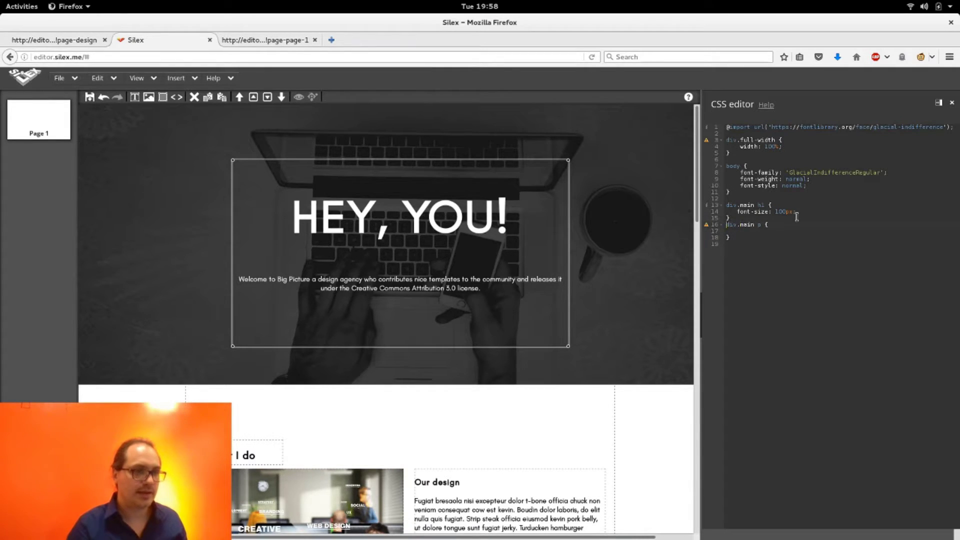
pyautogui.write('font-size: 100px;')
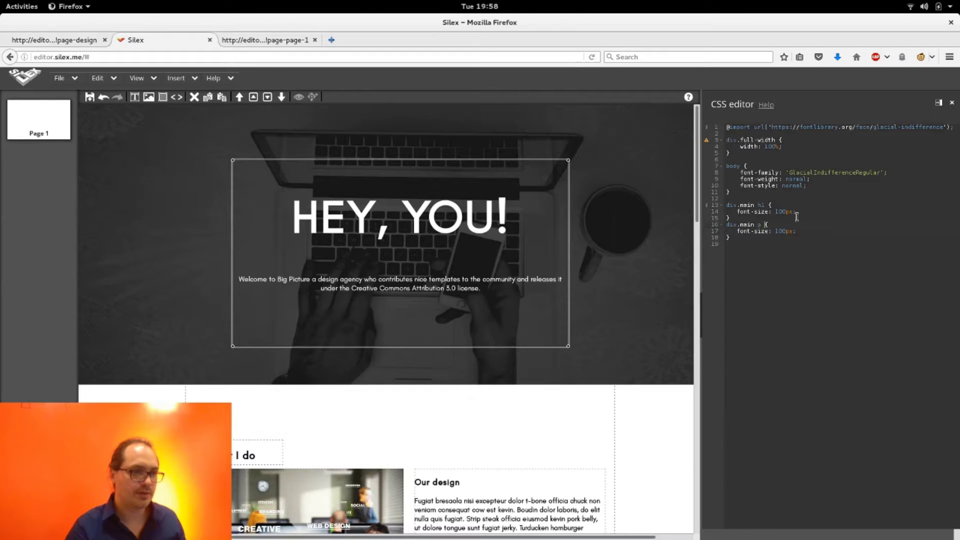
# Shorten the new rule's selector to div.main, set its font size to 30px, and compare with the reference design page.
pyautogui.press('BackSpace')
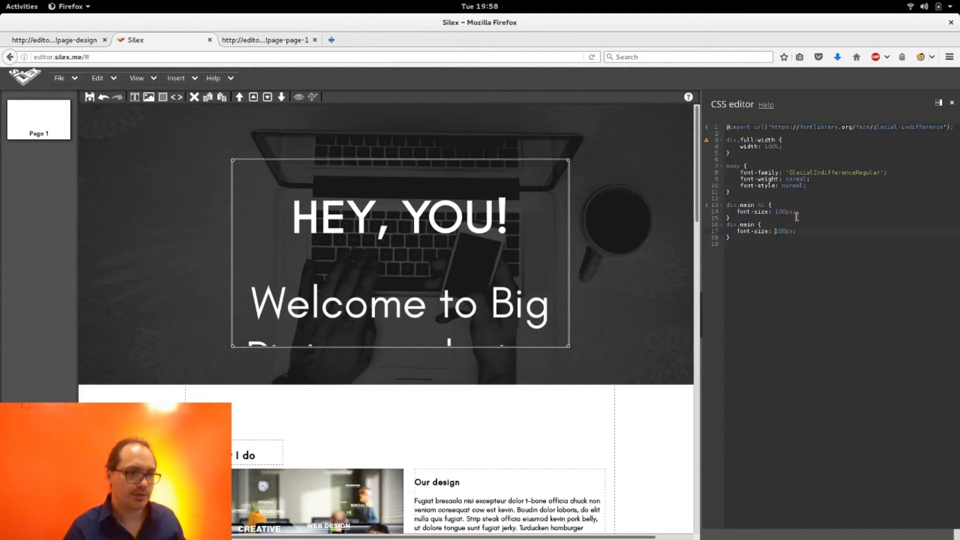
pyautogui.press('Delete')
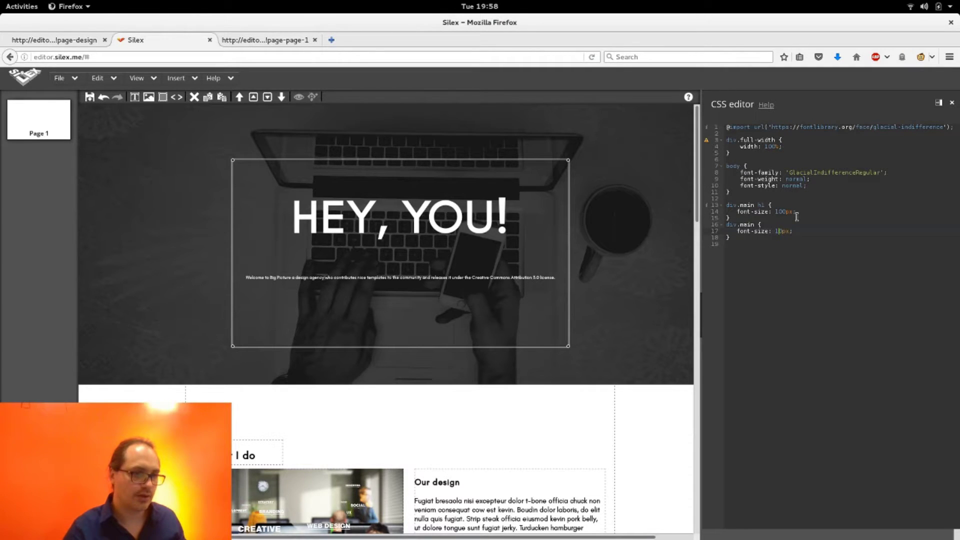
pyautogui.write('4')
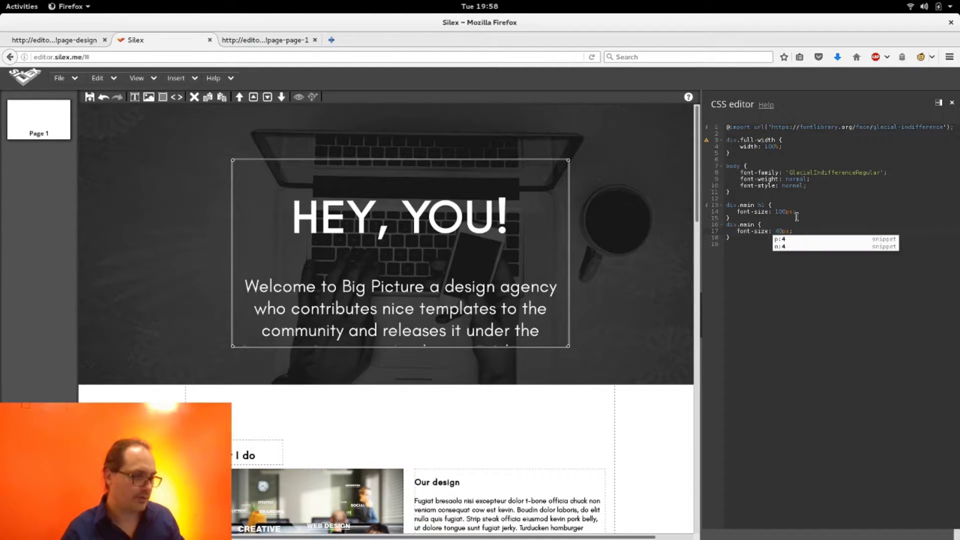
pyautogui.press('BackSpace')
pyautogui.write('3')
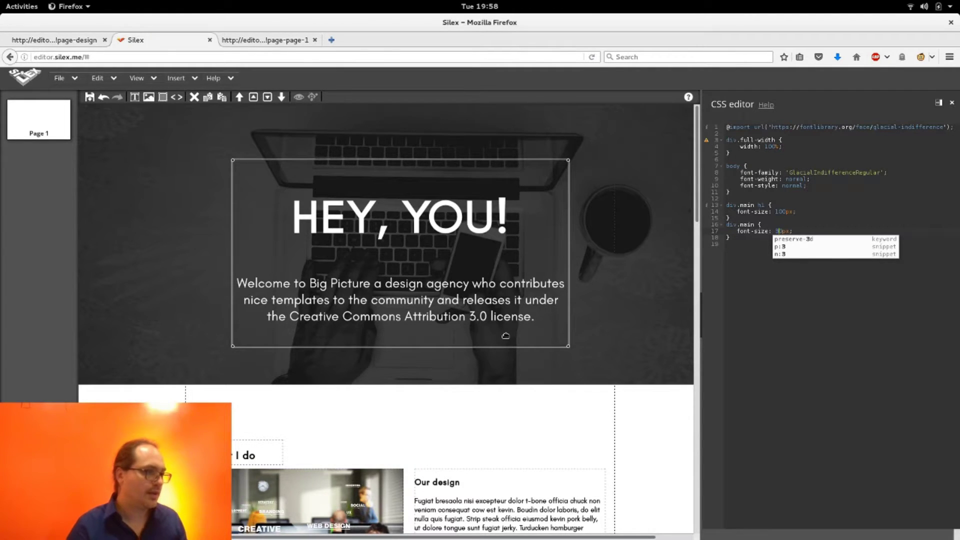
pyautogui.hotkey('ctrl', 'pageup')
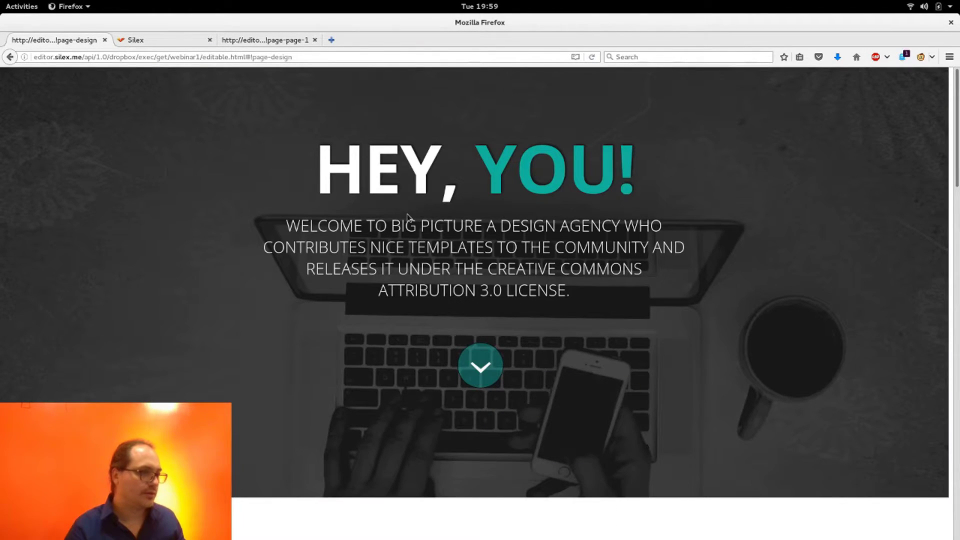
# Examine the differently coloured words of the hero heading on the reference design page, and return to the Silex editor.
pyautogui.doubleClick(379, 173)
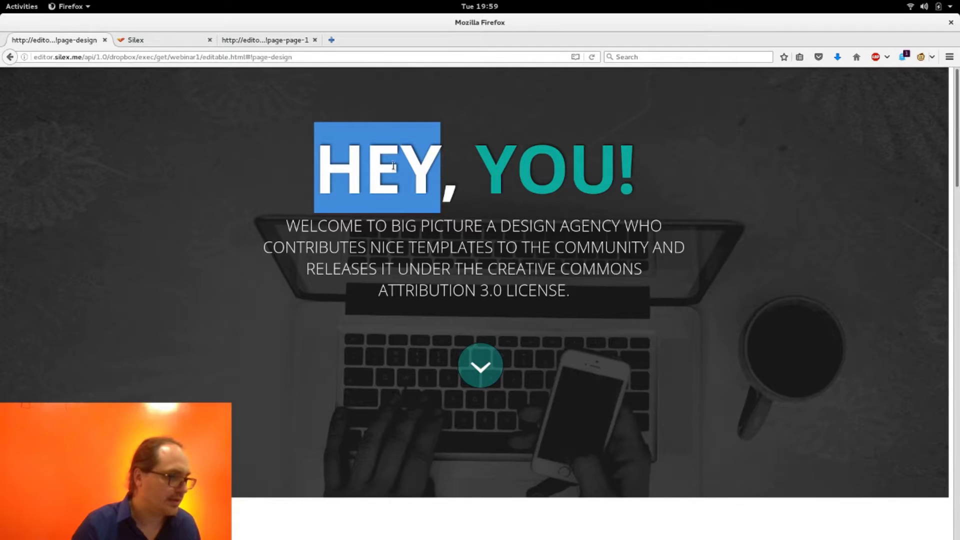
pyautogui.doubleClick(545, 163)
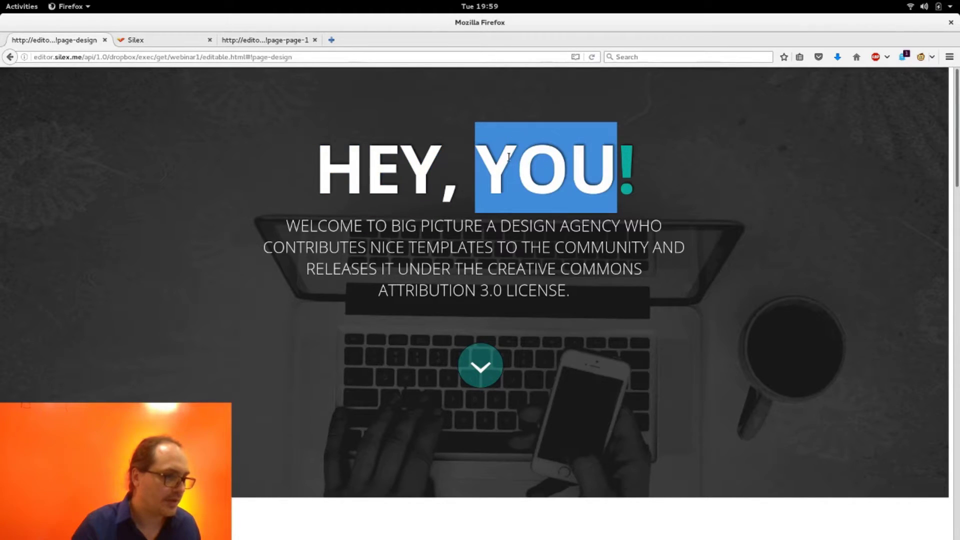
pyautogui.click(578, 158)
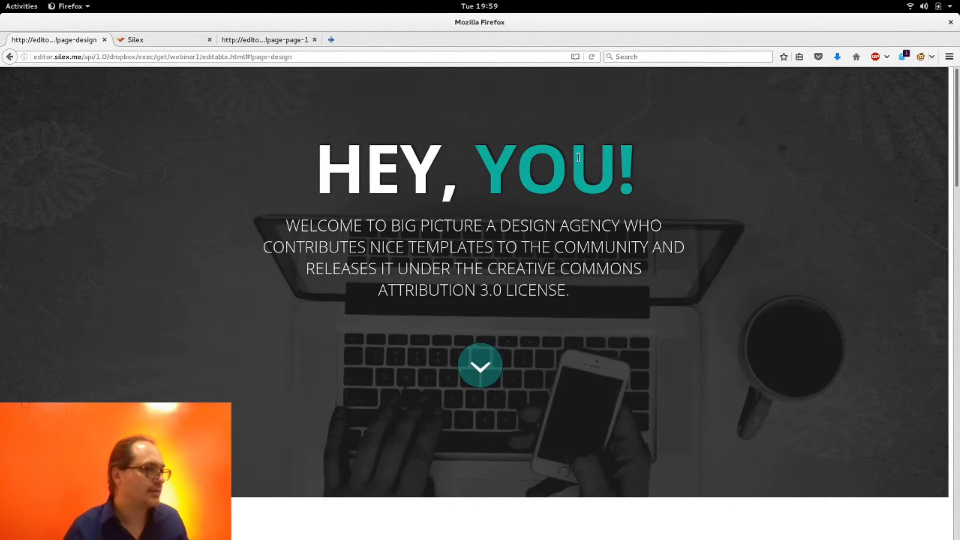
pyautogui.hotkey('ctrl', 'Tab')
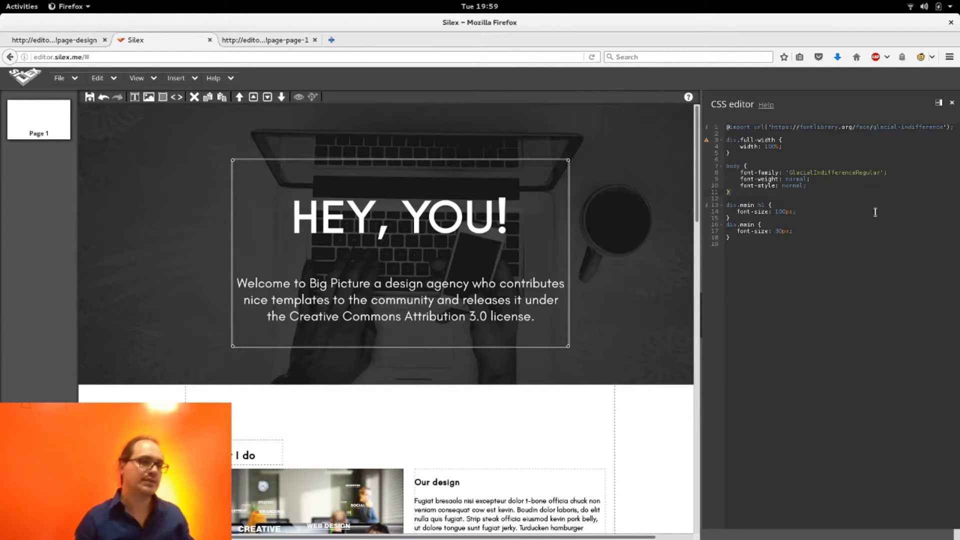
# Look over the restyled hero section, save the site, and open its preview.
pyautogui.click(809, 234)
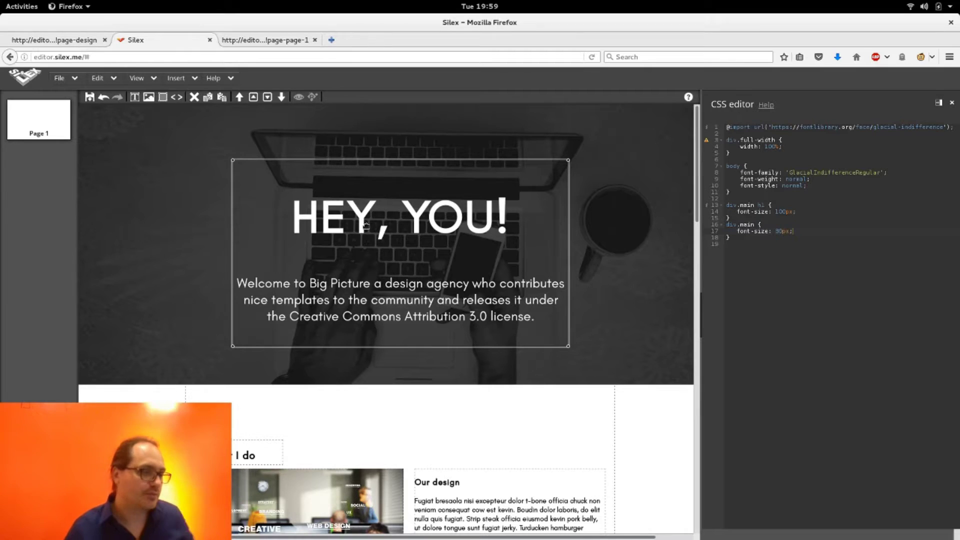
pyautogui.scroll(-3, 470, 252)
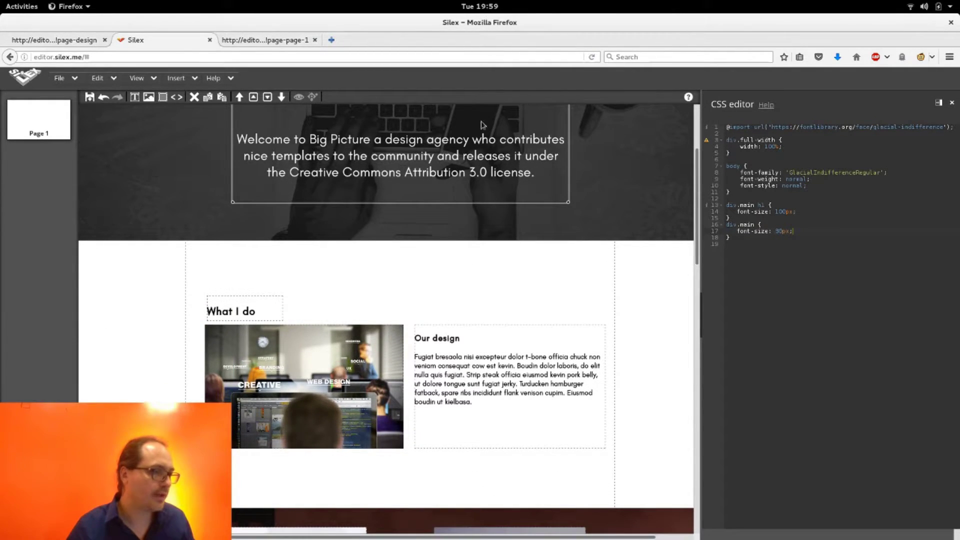
pyautogui.scroll(3, 475, 251)
pyautogui.scroll(-1, 475, 250)
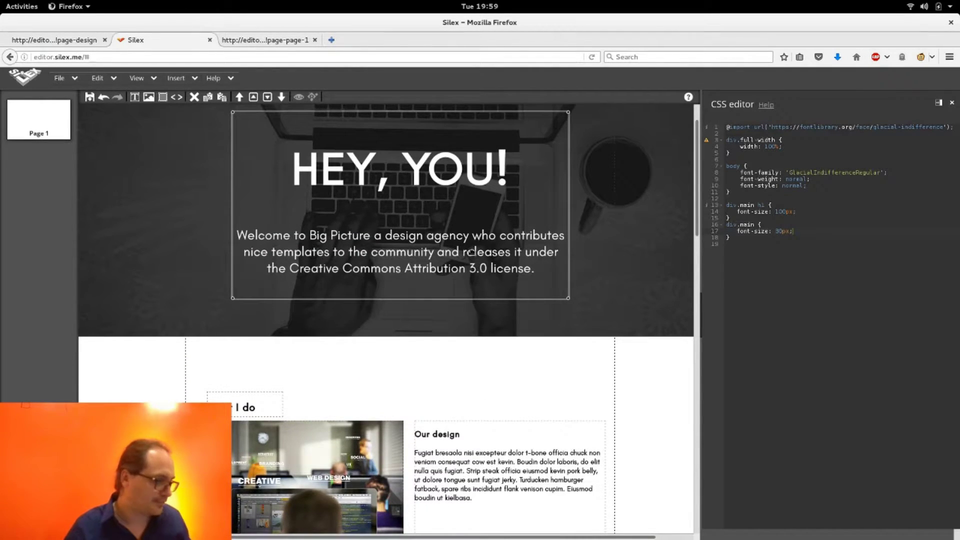
pyautogui.scroll(-5, 475, 250)
pyautogui.hotkey('ctrl', 's')
pyautogui.hotkey('alt', 'p')
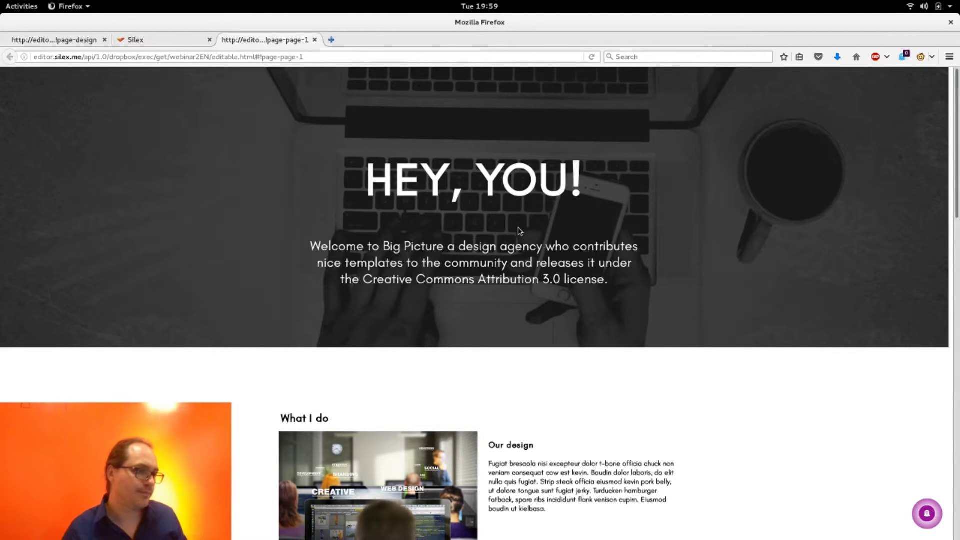
# Return to the editor, select the "What I do" heading, and compare it with its counterpart on the reference design page.
pyautogui.hotkey('ctrl', 'pageup')
pyautogui.scroll(5, 518, 228)
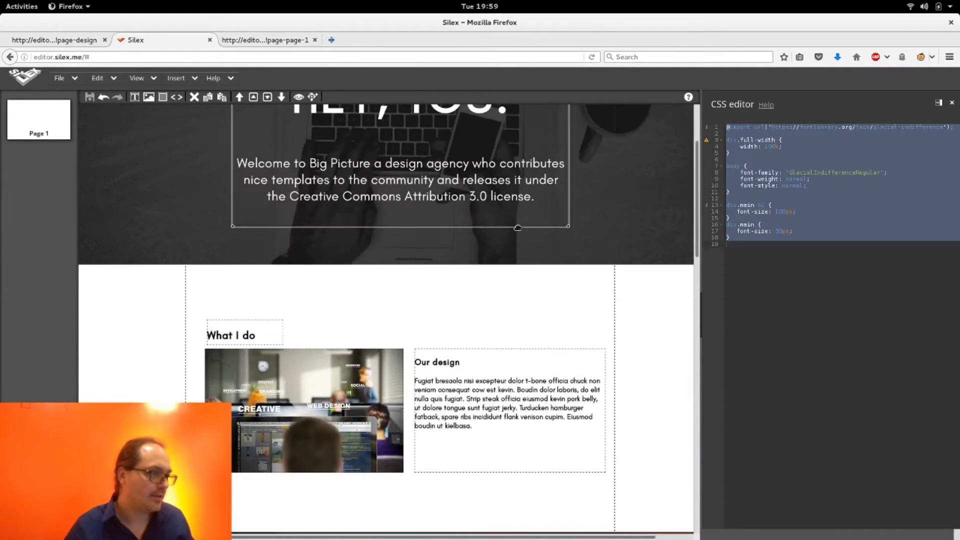
pyautogui.scroll(-2, 518, 227)
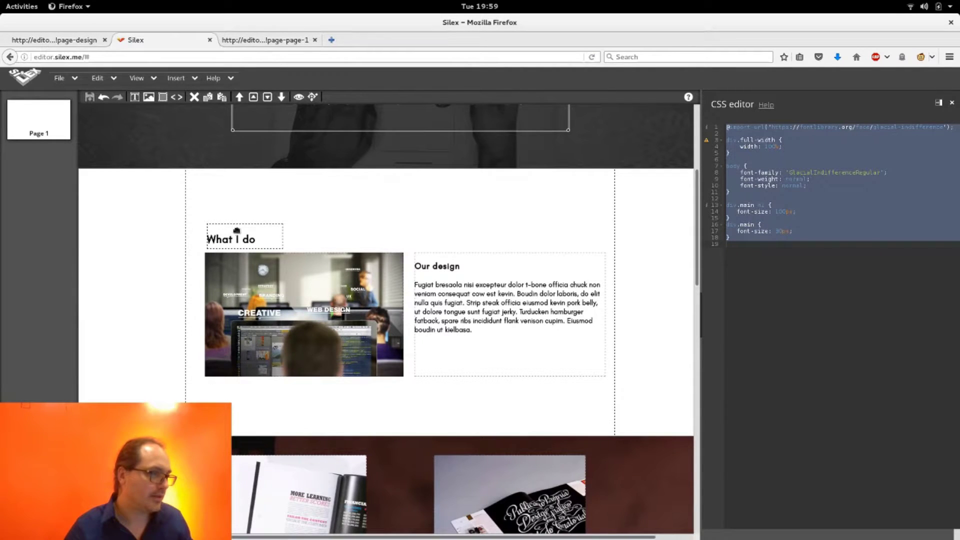
pyautogui.click(236, 230)
pyautogui.hotkey('ctrl', 'pageup')
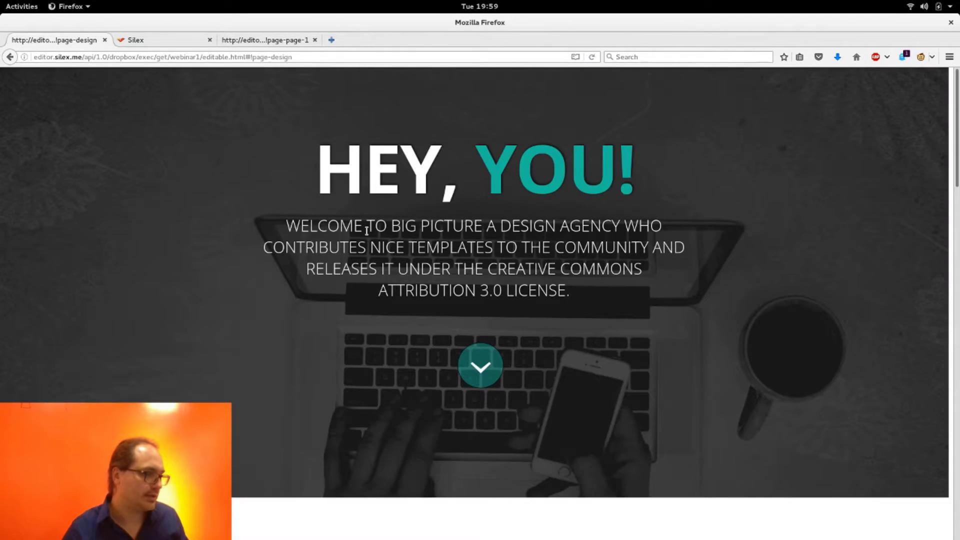
pyautogui.scroll(-6, 367, 230)
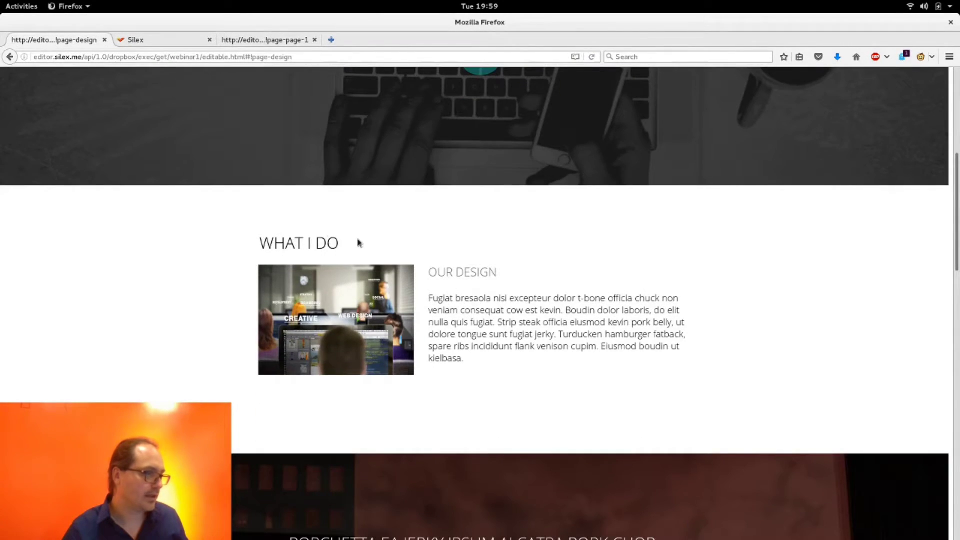
pyautogui.hotkey('ctrl', 'pagedown')
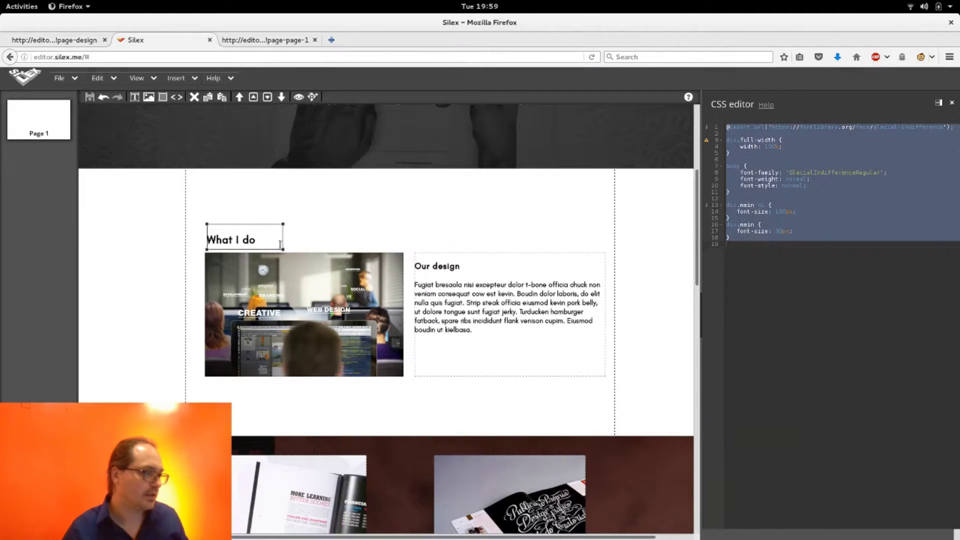
pyautogui.hotkey('ctrl', 'pageup')
pyautogui.hotkey('ctrl', 'pagedown')
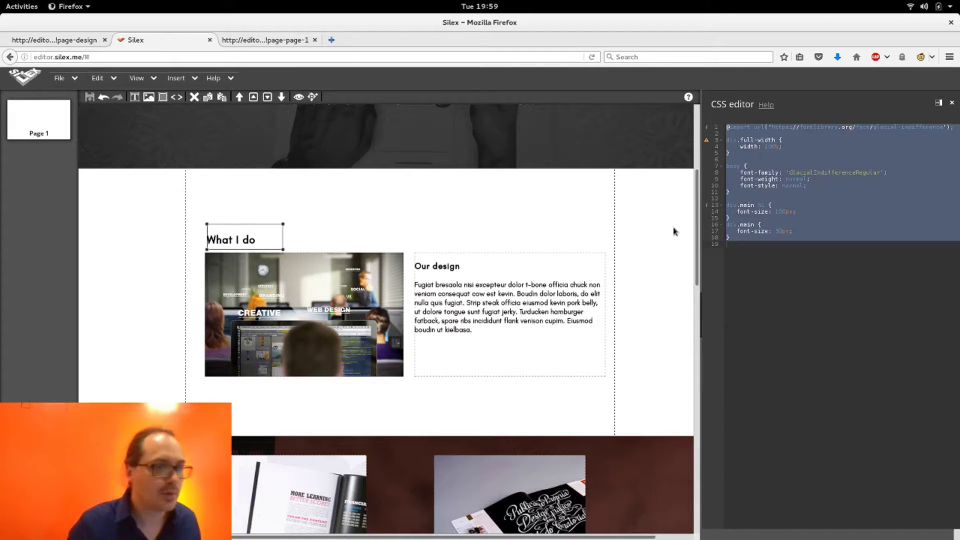
# Add an empty h2 rule below the div.main rule in the site's CSS.
pyautogui.click(824, 250)
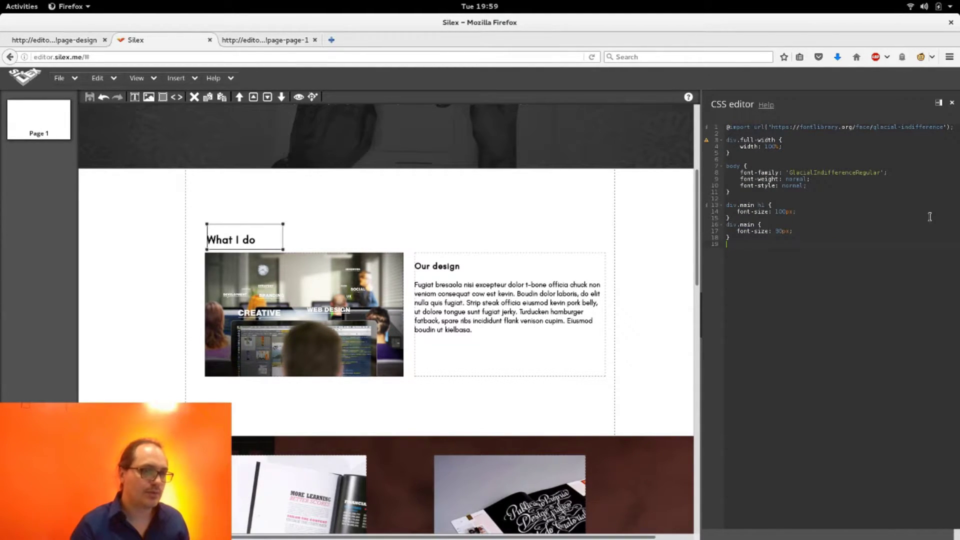
pyautogui.write('h2')
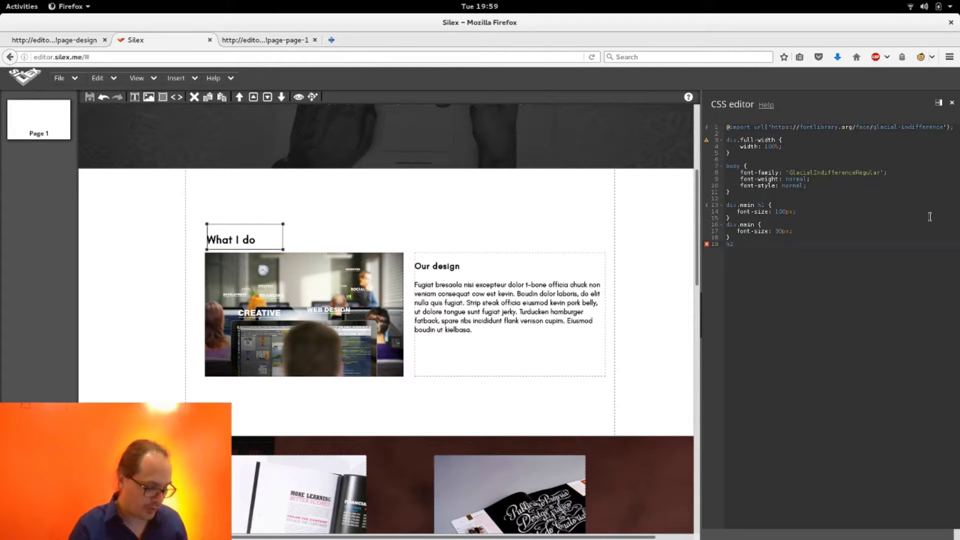
pyautogui.press('Return')
pyautogui.press('Return')
pyautogui.write('}')
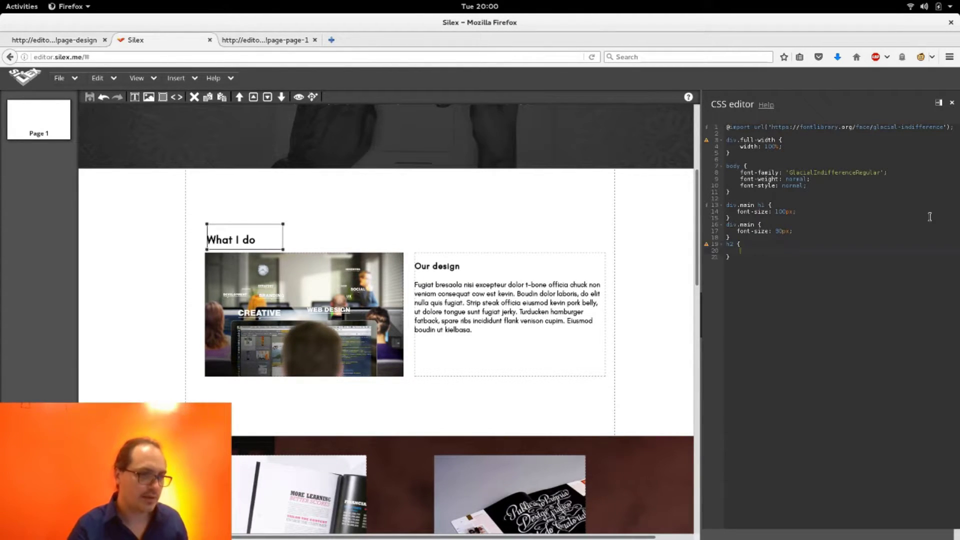
# Open the "What I do" text for editing to check its paragraph format, and close the text editor.
pyautogui.doubleClick(251, 236)
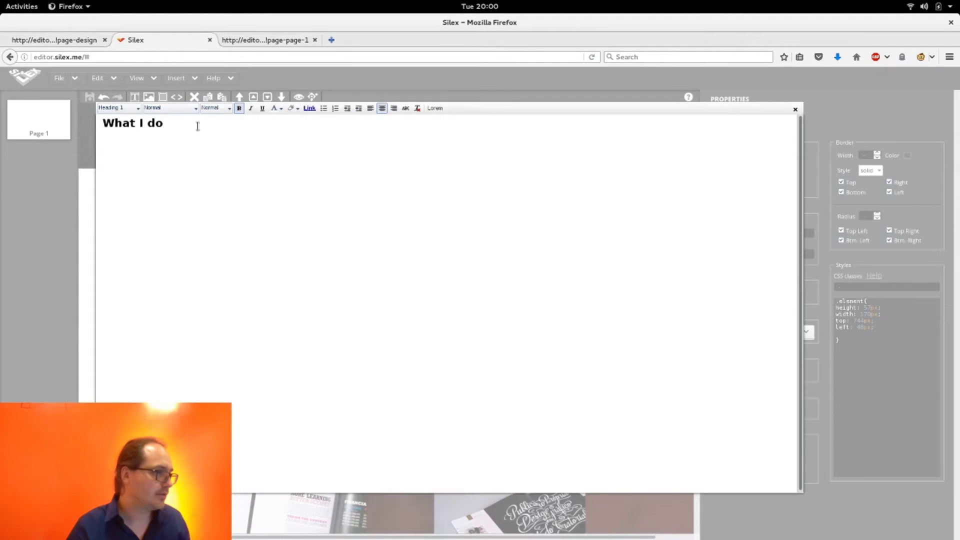
pyautogui.click(197, 125)
pyautogui.click(795, 109)
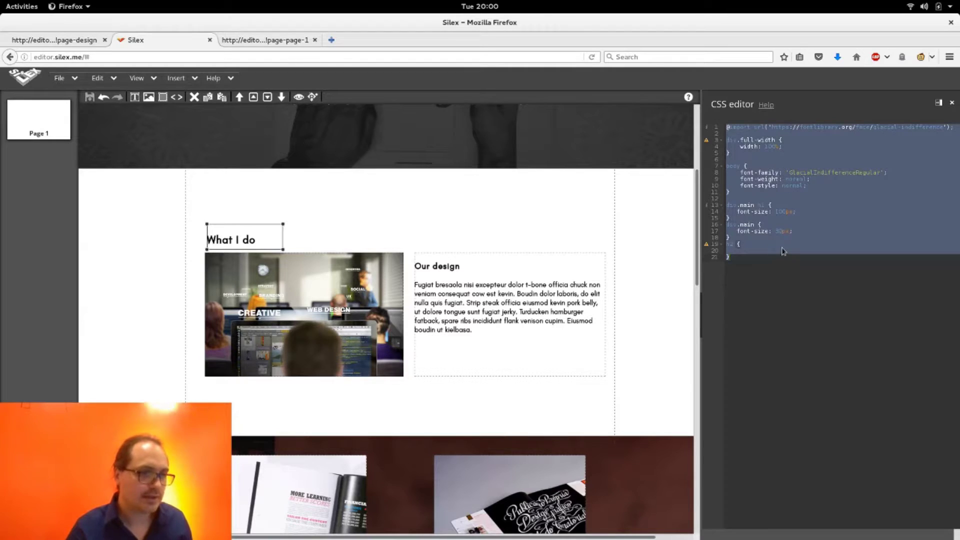
# Add font-weight: 100 inside the h2 rule.
pyautogui.click(782, 247)
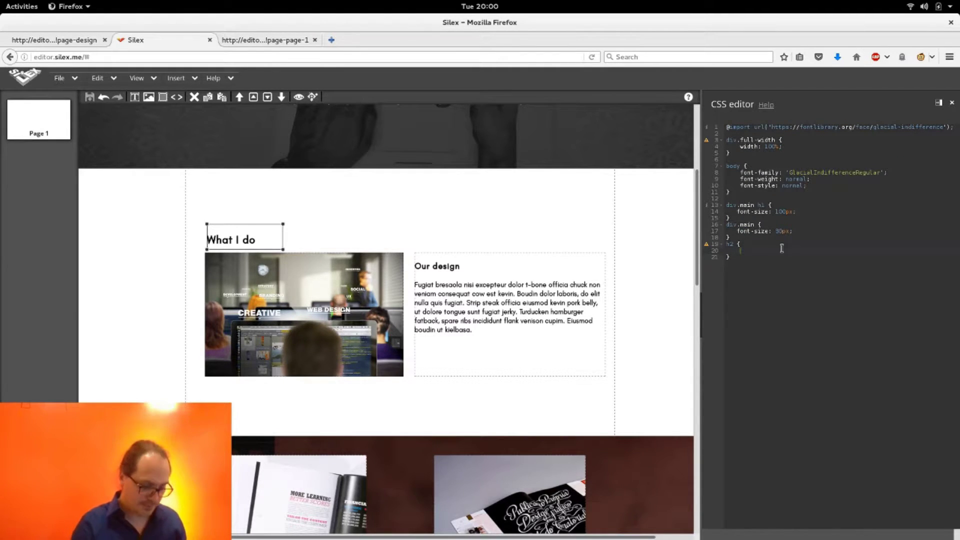
pyautogui.write('font')
pyautogui.press('Down')
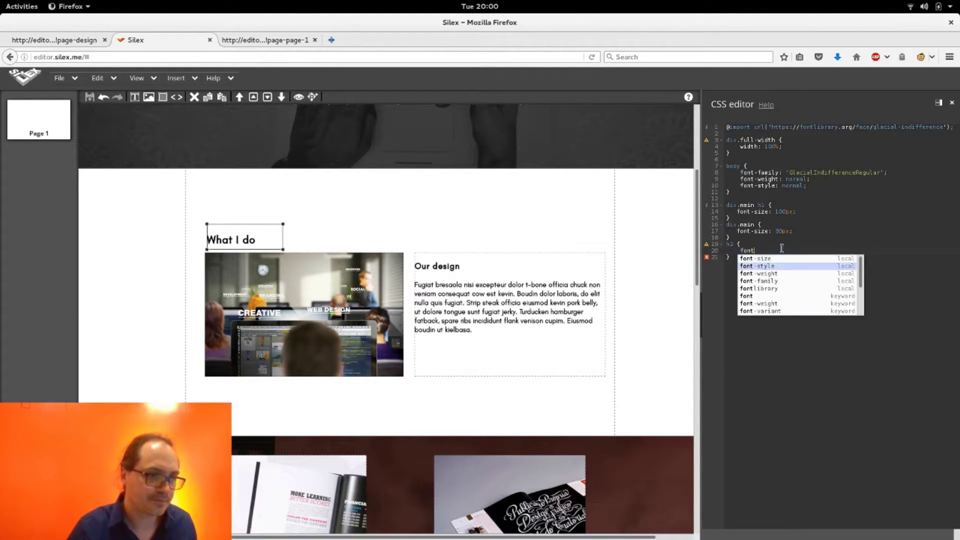
pyautogui.press('Return')
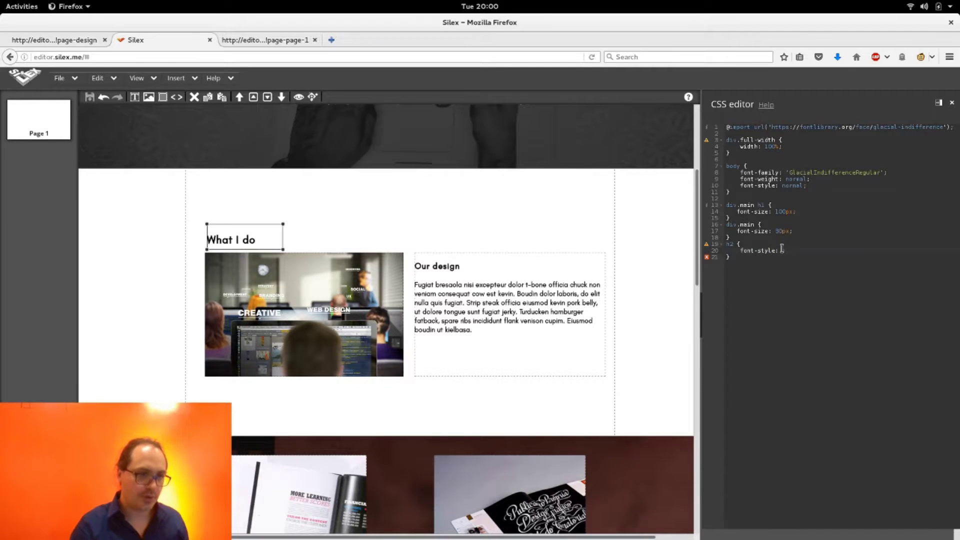
pyautogui.press('BackSpace')
pyautogui.press('BackSpace')
pyautogui.press('BackSpace')
pyautogui.press('BackSpace')
pyautogui.press('BackSpace')
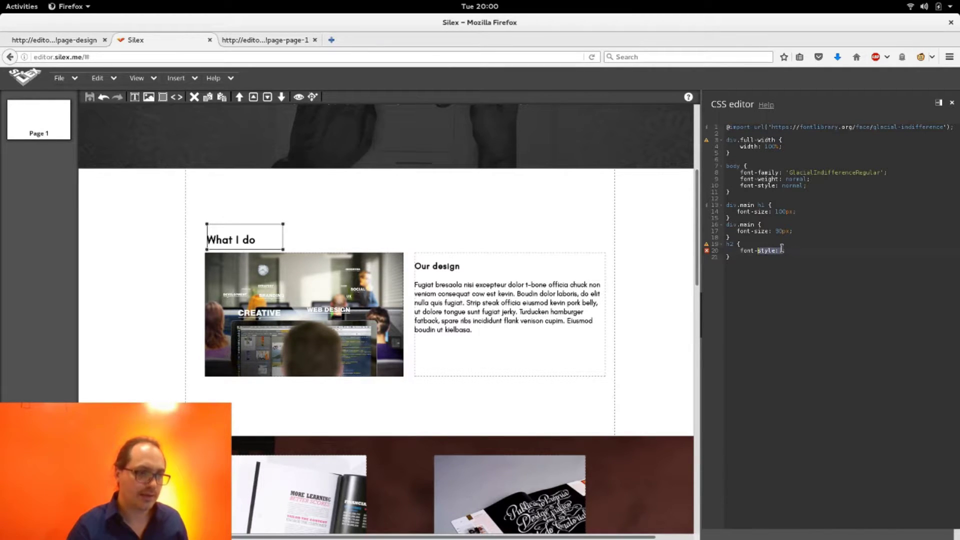
pyautogui.write('w')
pyautogui.press('Return')
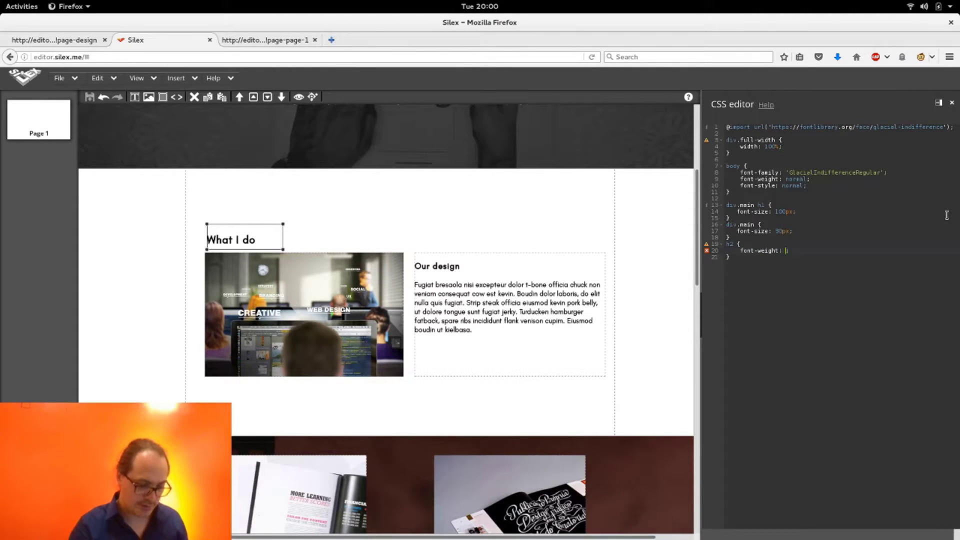
pyautogui.write('100')
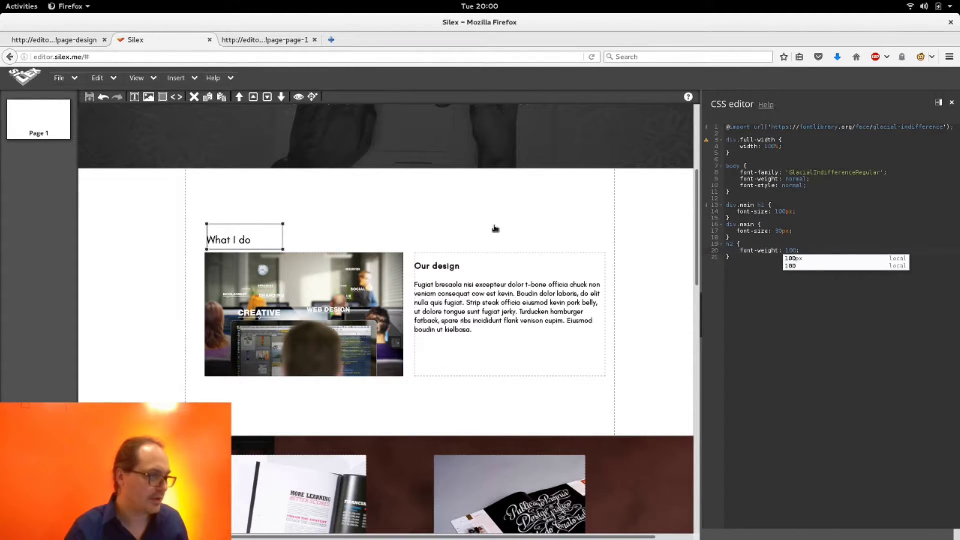
pyautogui.press('BackSpace')
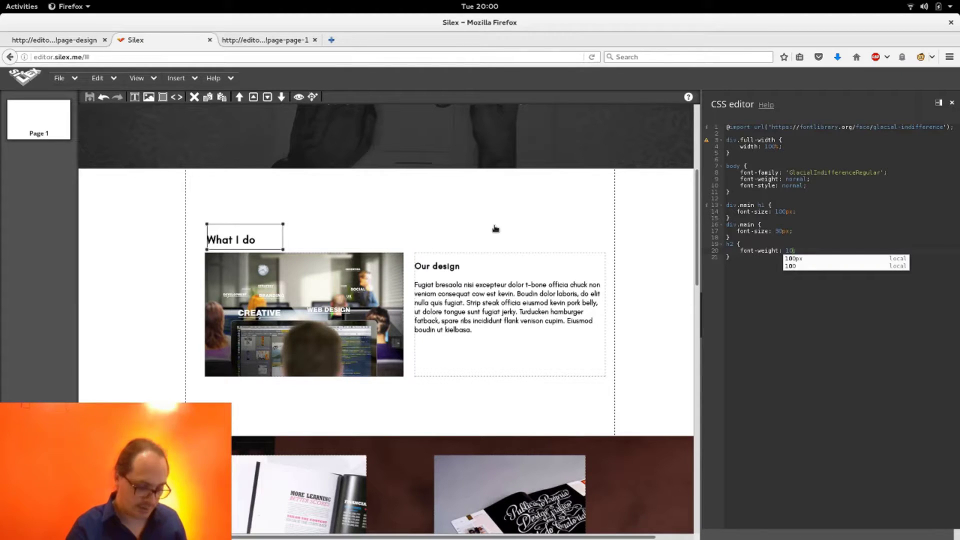
pyautogui.write('0')
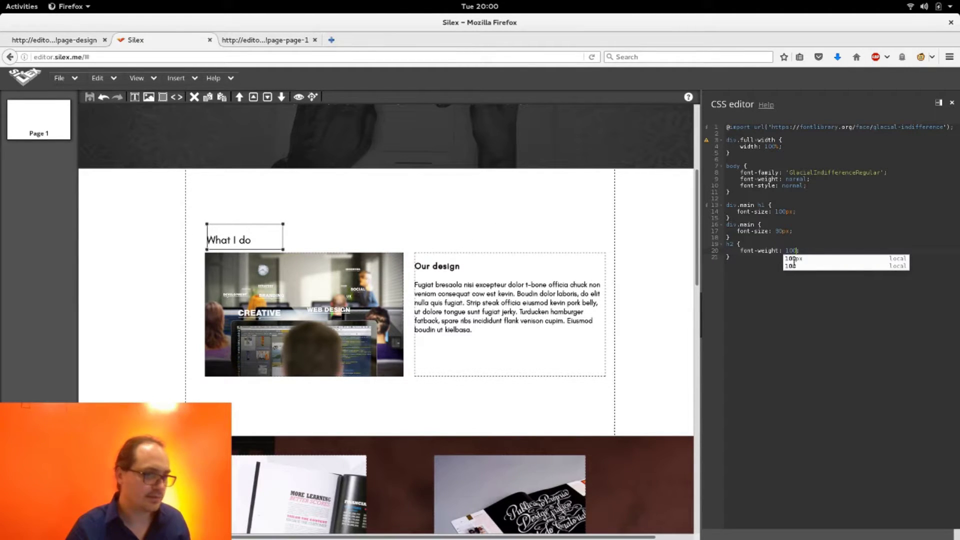
pyautogui.press('Escape')
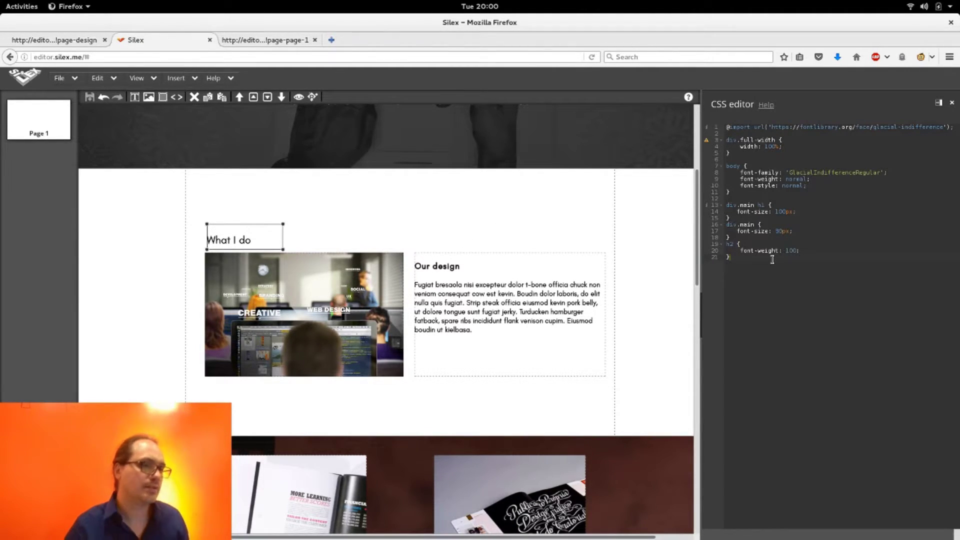
# Add an empty h3 rule below the h2 rule and select the "Our design" text box.
pyautogui.press('Return')
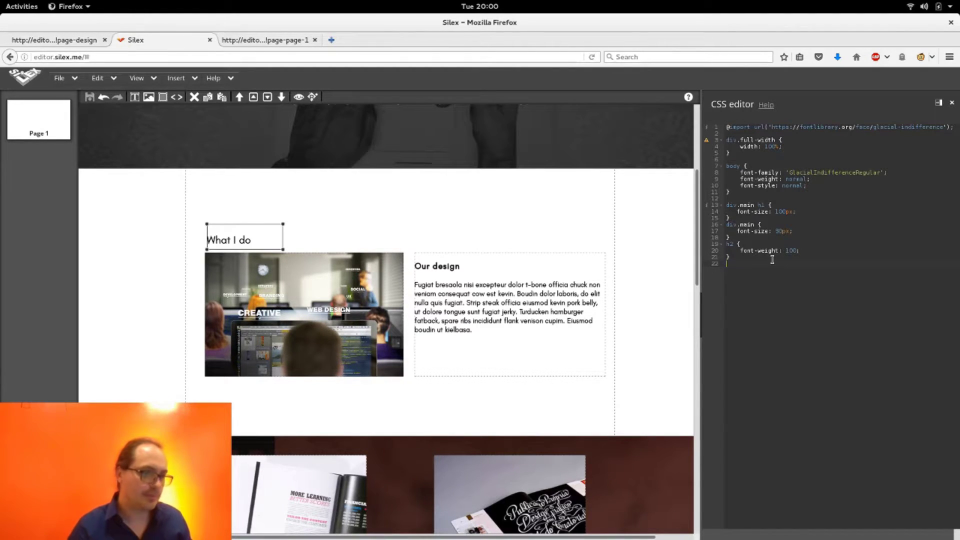
pyautogui.write('h3 ')
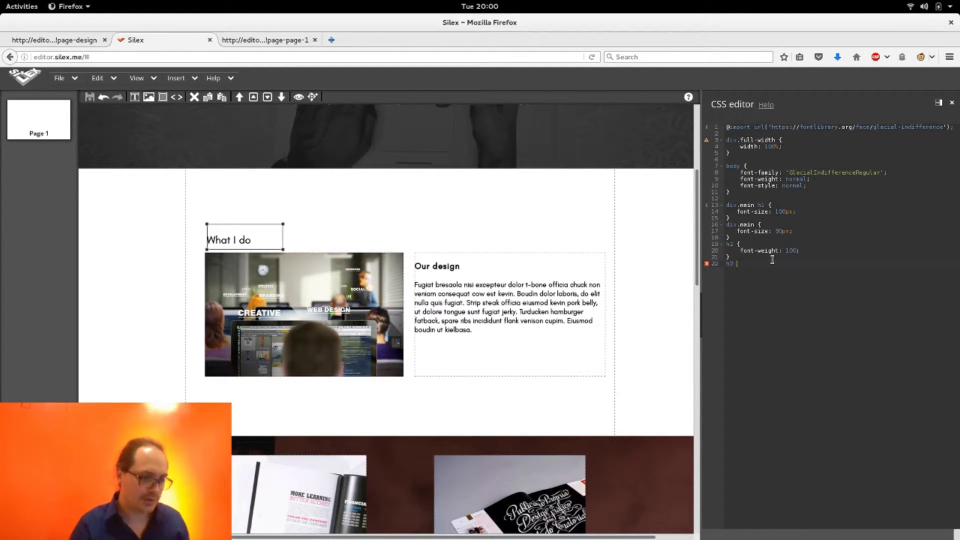
pyautogui.write('{')
pyautogui.press('Return')
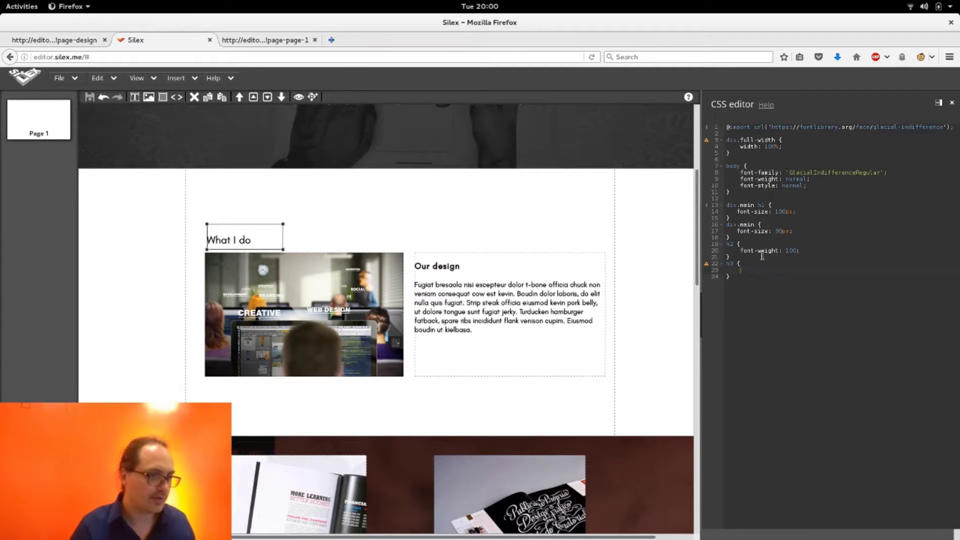
pyautogui.click(420, 265)
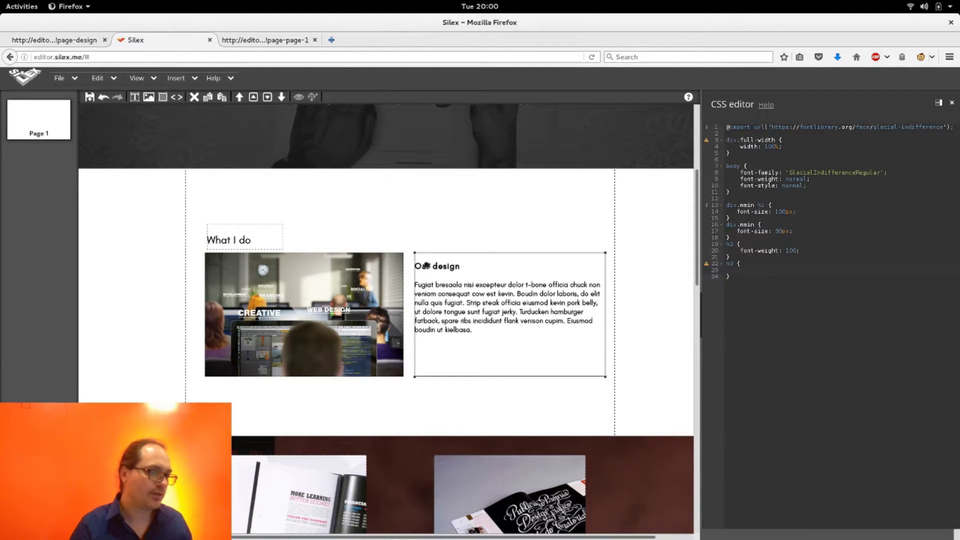
pyautogui.click(797, 272)
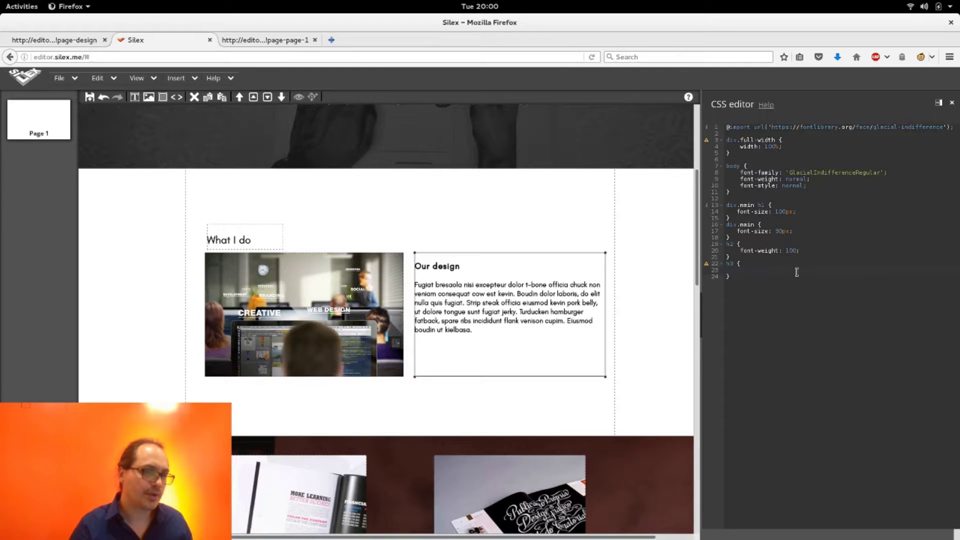
# Copy the font-weight: 100 line from the h2 rule into the h3 rule.
pyautogui.press('Up')
pyautogui.press('Home')
pyautogui.hotkey('shift', 'Up')
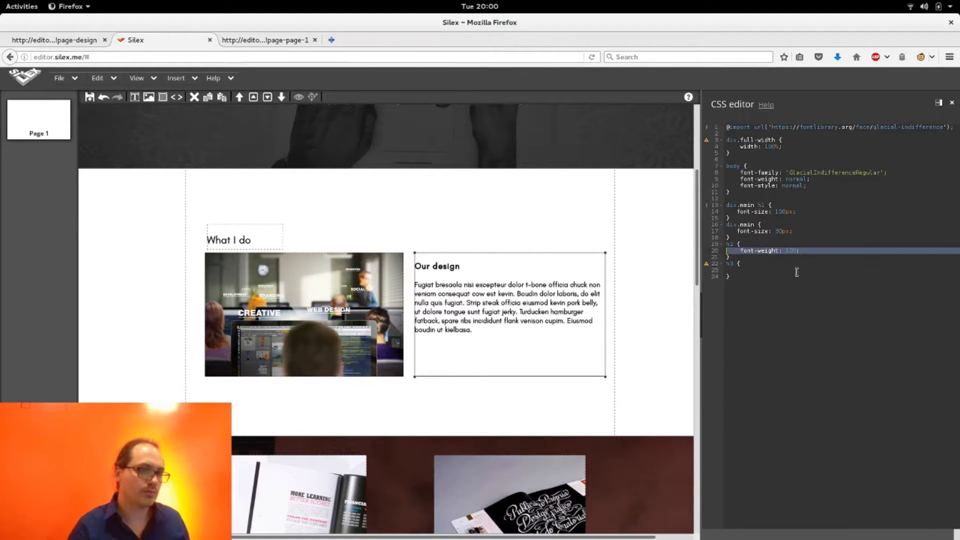
pyautogui.hotkey('ctrl', 'c')
pyautogui.press('Down')
pyautogui.press('Down')
pyautogui.hotkey('ctrl', 'v')
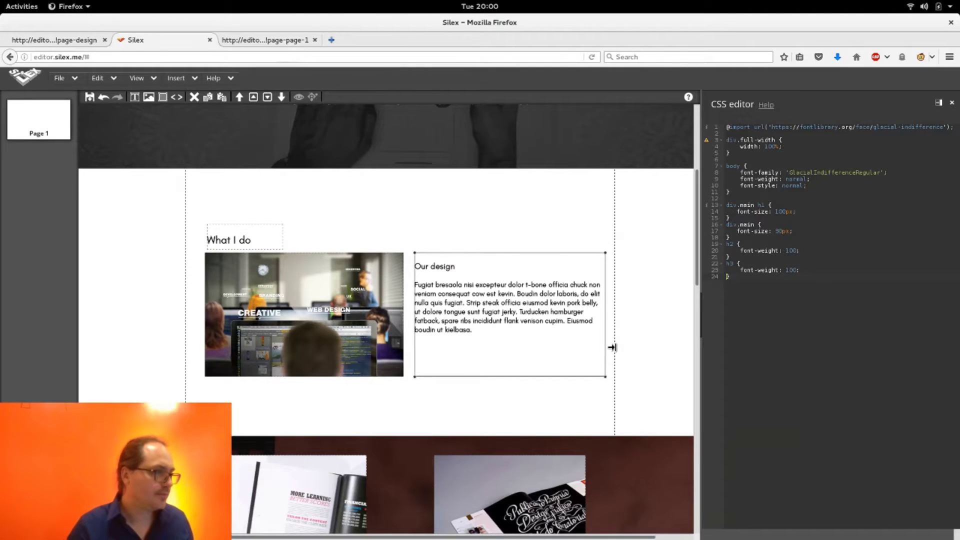
# Check the "Our design" heading on the reference page and add color: grey to the h3 rule.
pyautogui.hotkey('ctrl', 'pageup')
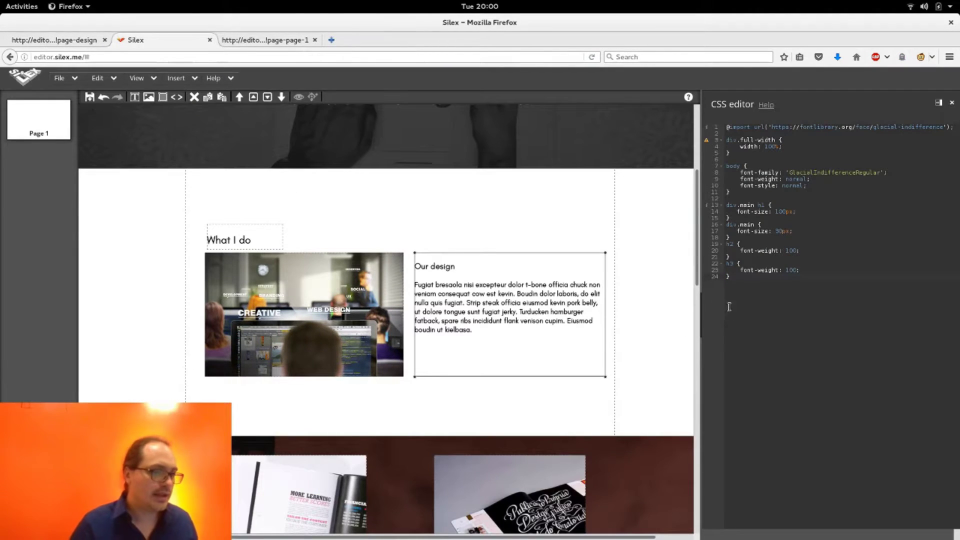
pyautogui.hotkey('ctrl', 'pageup')
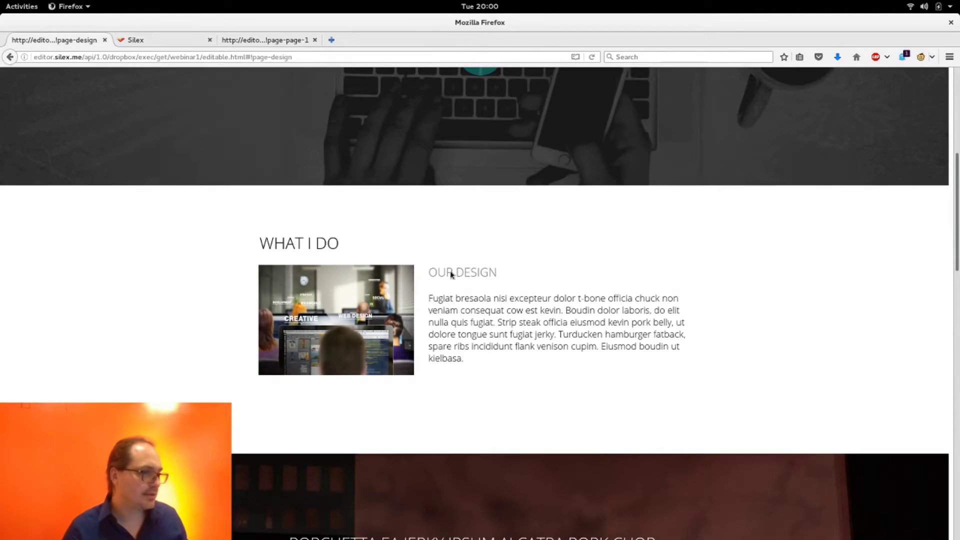
pyautogui.hotkey('ctrl', 'pagedown')
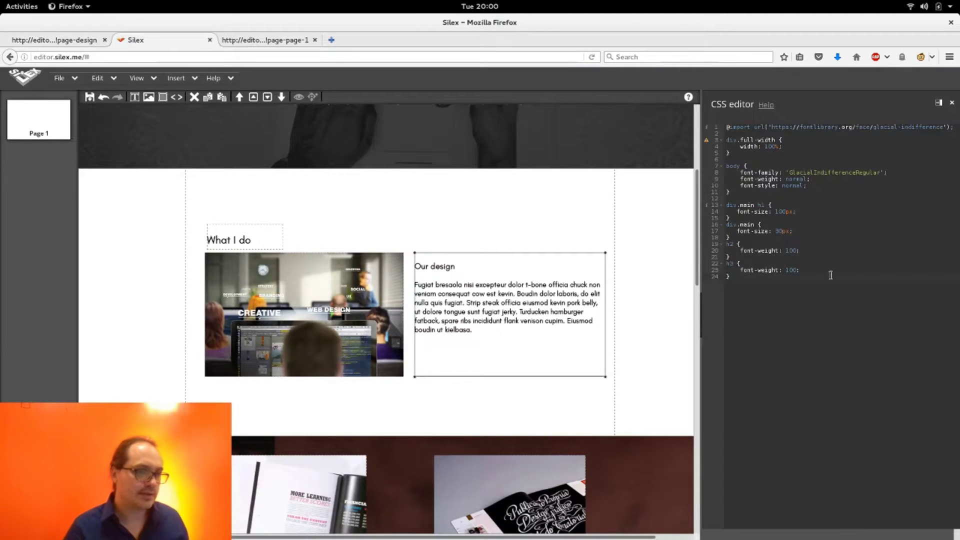
pyautogui.press('Return')
pyautogui.write('co')
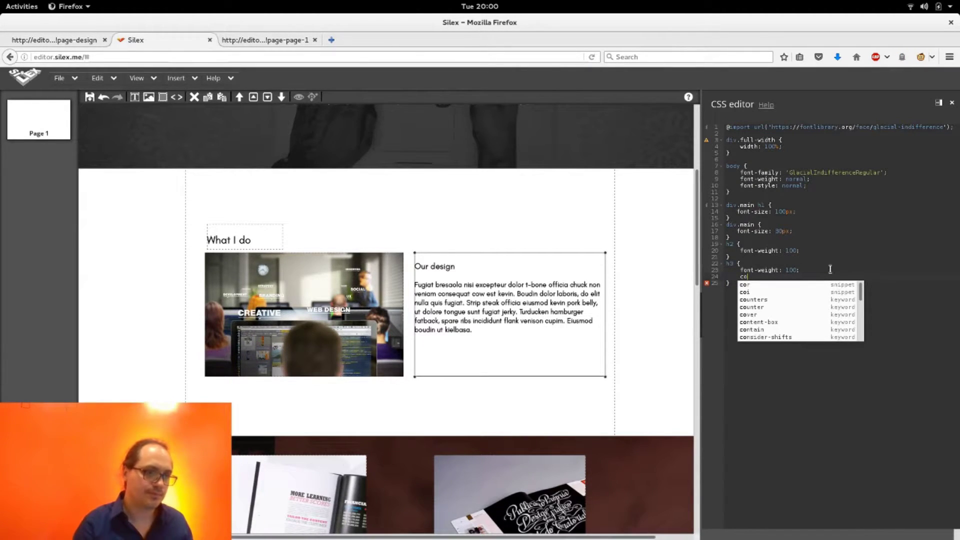
pyautogui.write('lor')
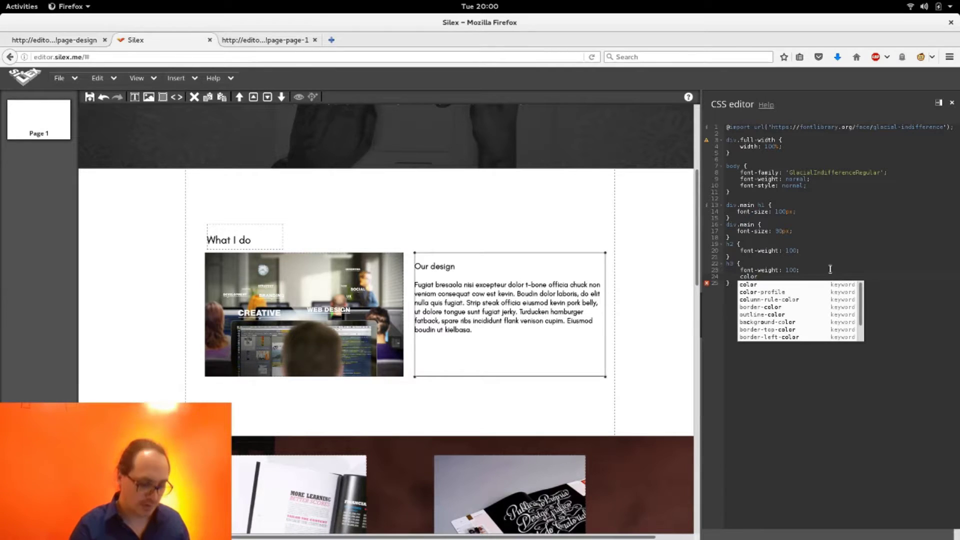
pyautogui.press('Return')
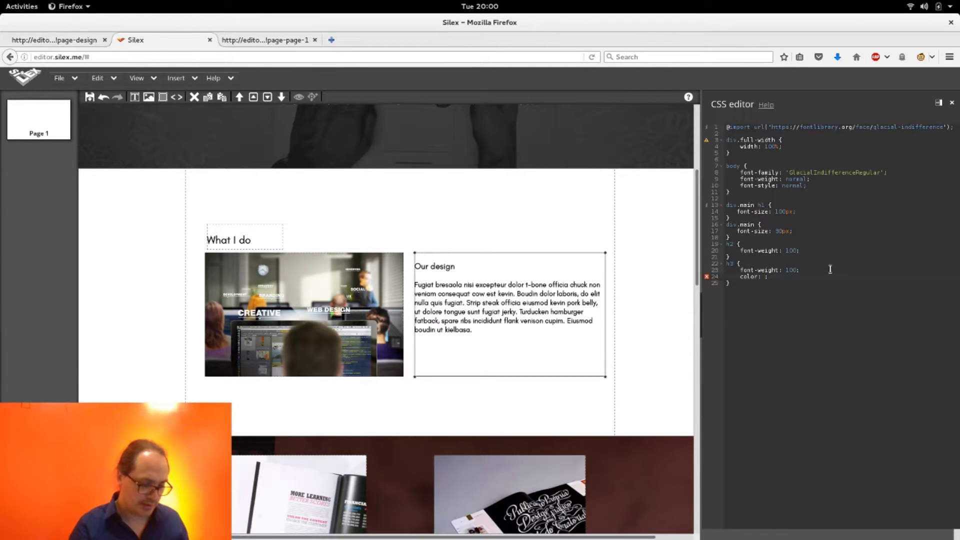
pyautogui.write('grey')
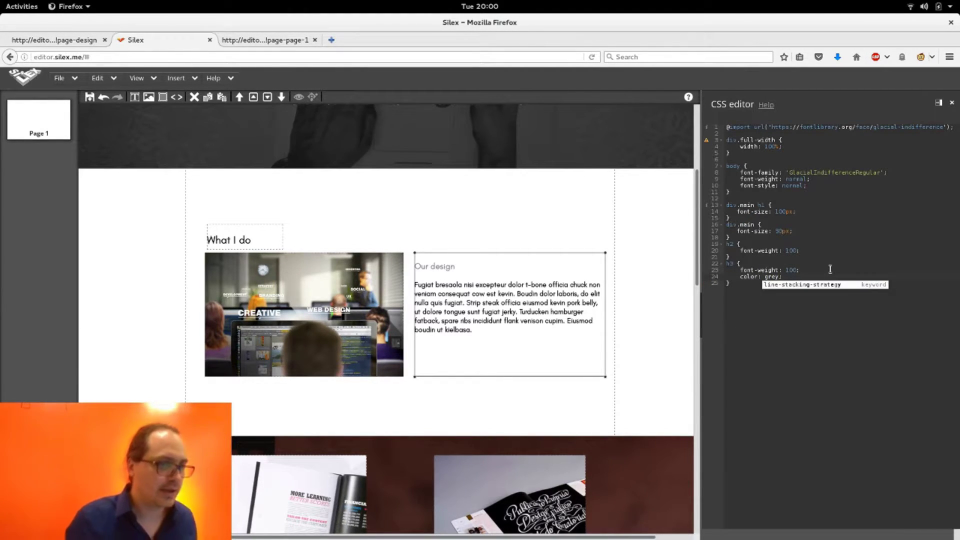
pyautogui.press('Escape')
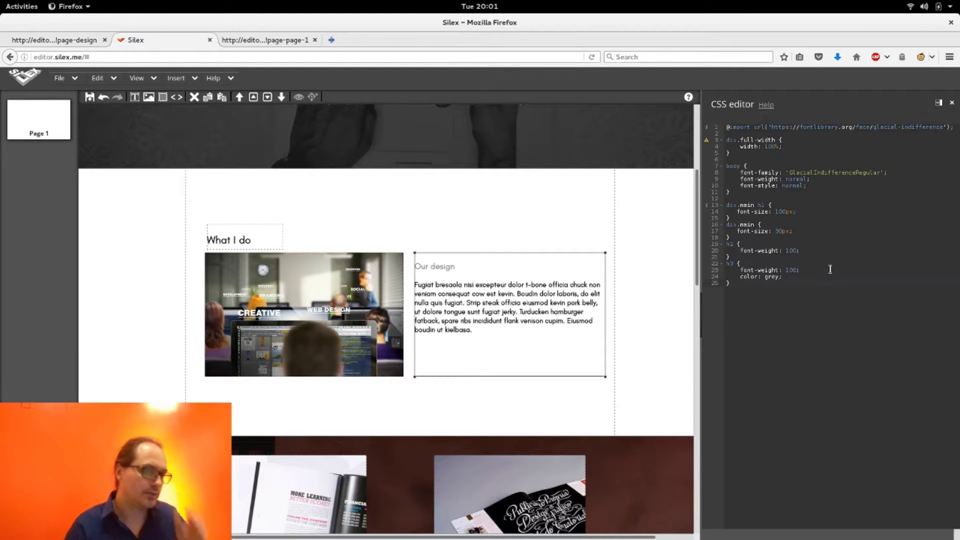
pyautogui.press('Return')
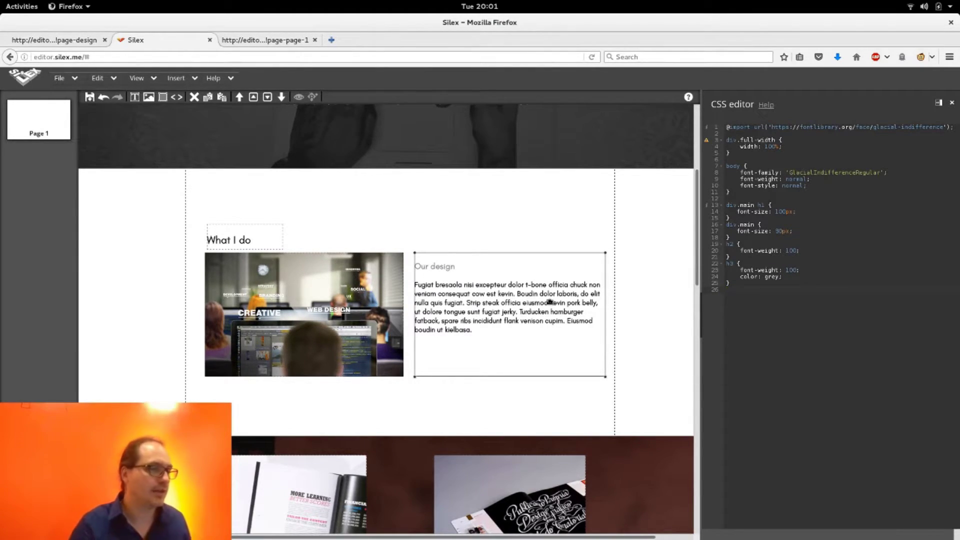
# Compare the "What I do" section with the reference page and save the website.
pyautogui.hotkey('ctrl', 'pageup')
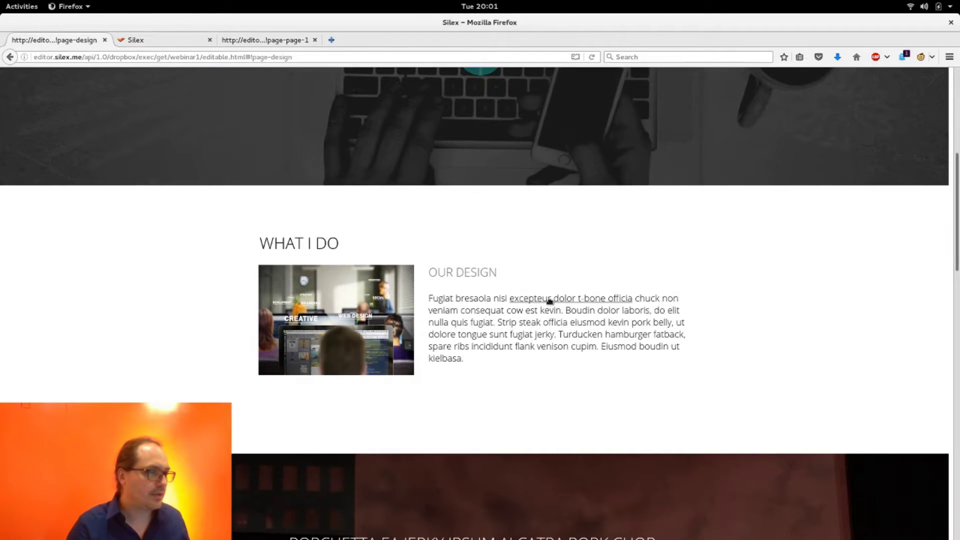
pyautogui.hotkey('ctrl', 'pagedown')
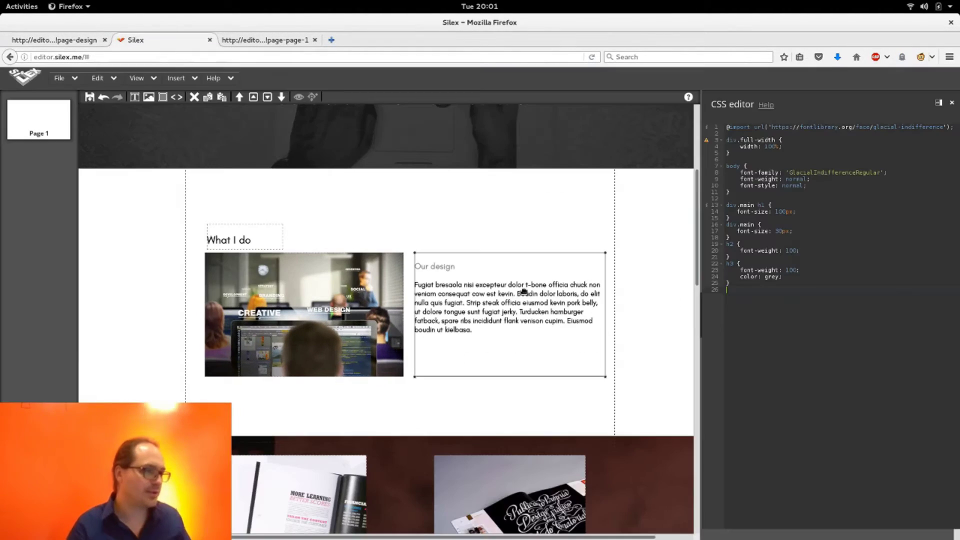
pyautogui.scroll(-4, 522, 295)
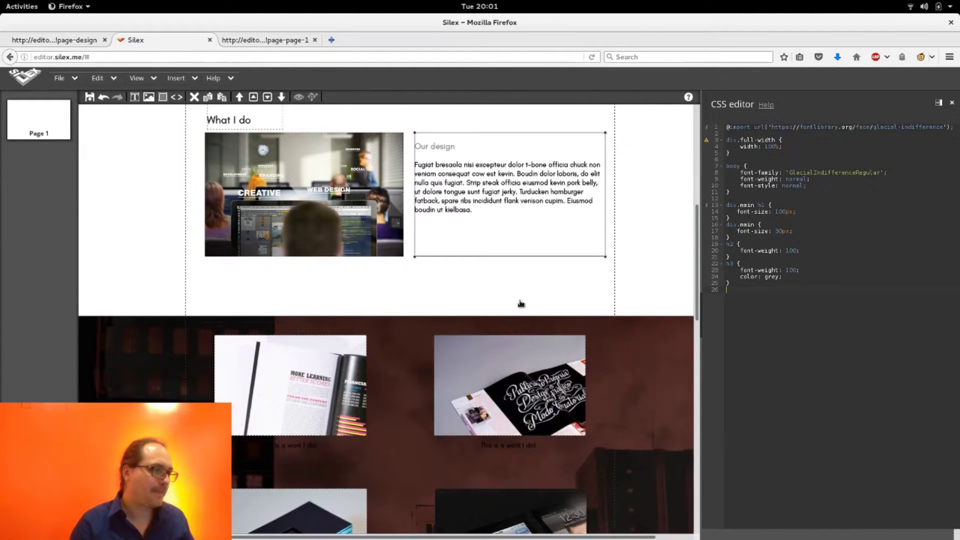
pyautogui.scroll(-5, 521, 304)
pyautogui.hotkey('ctrl', 's')
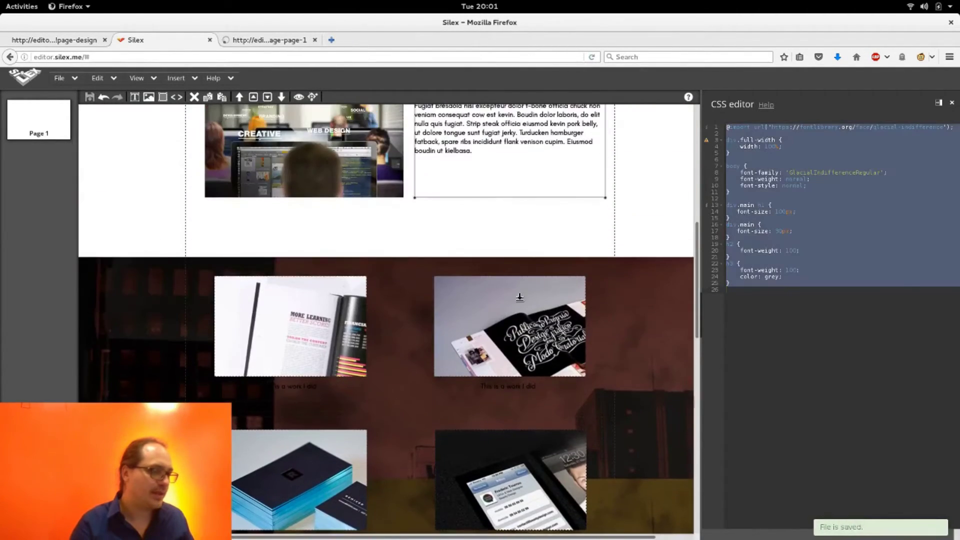
# Close the CSS editor and set the hero container's background image from scrolling to fixed.
pyautogui.scroll(3, 521, 304)
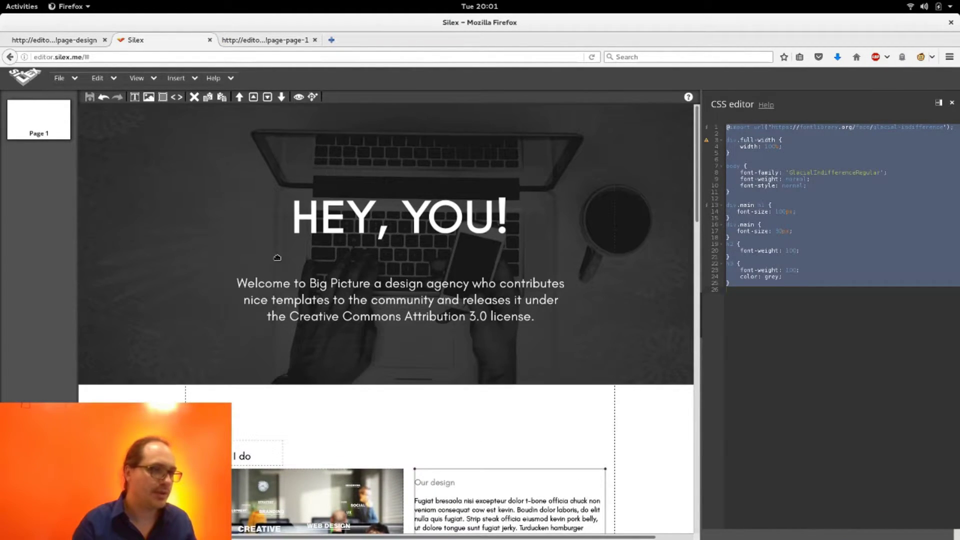
pyautogui.press('Escape')
pyautogui.click(167, 260)
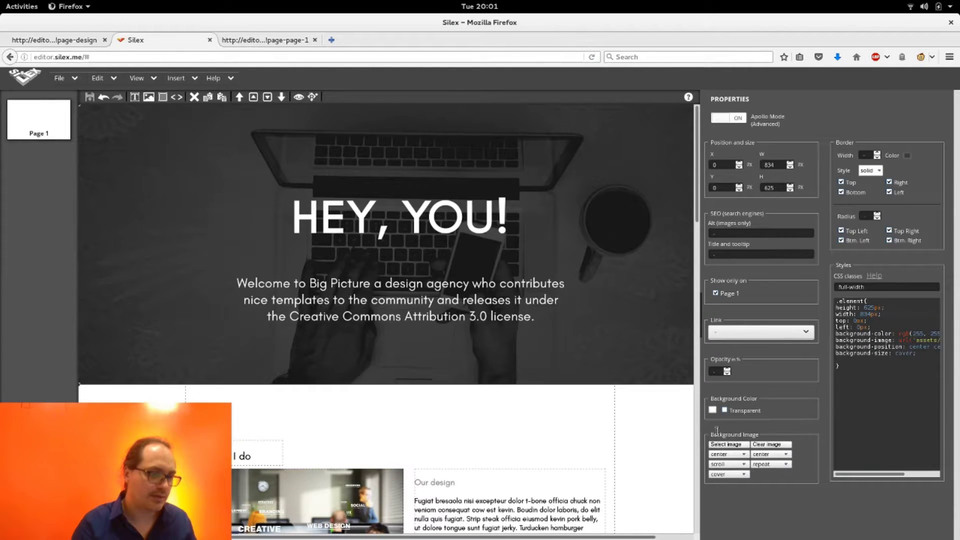
pyautogui.click(741, 464)
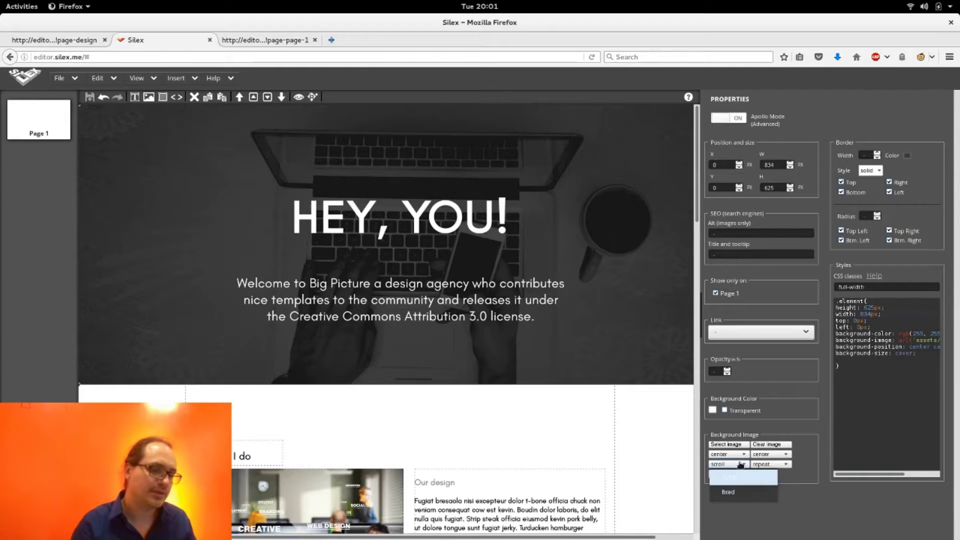
pyautogui.click(744, 494)
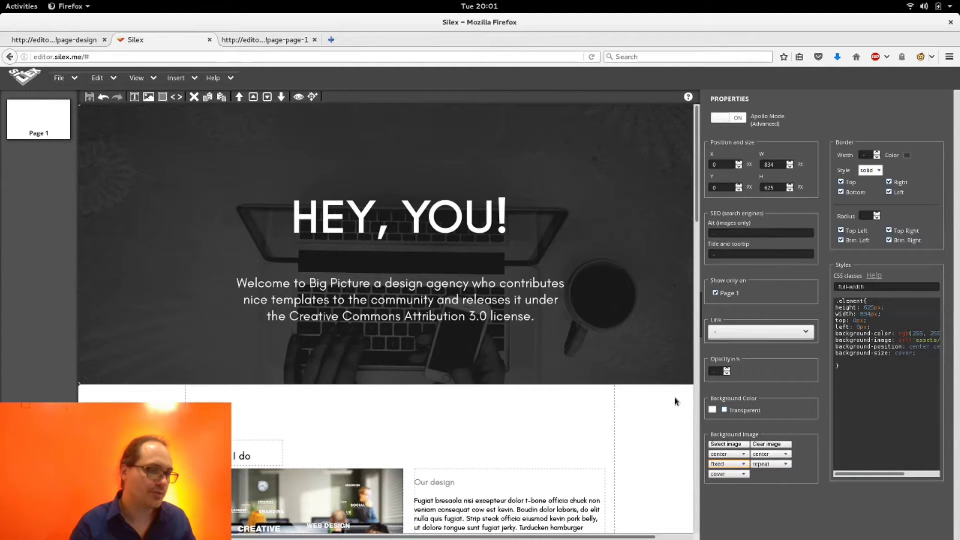
# Check how the hero background behaves while scrolling in the editor and in the browser preview of page 1.
pyautogui.scroll(-1, 669, 380)
pyautogui.scroll(-5, 669, 380)
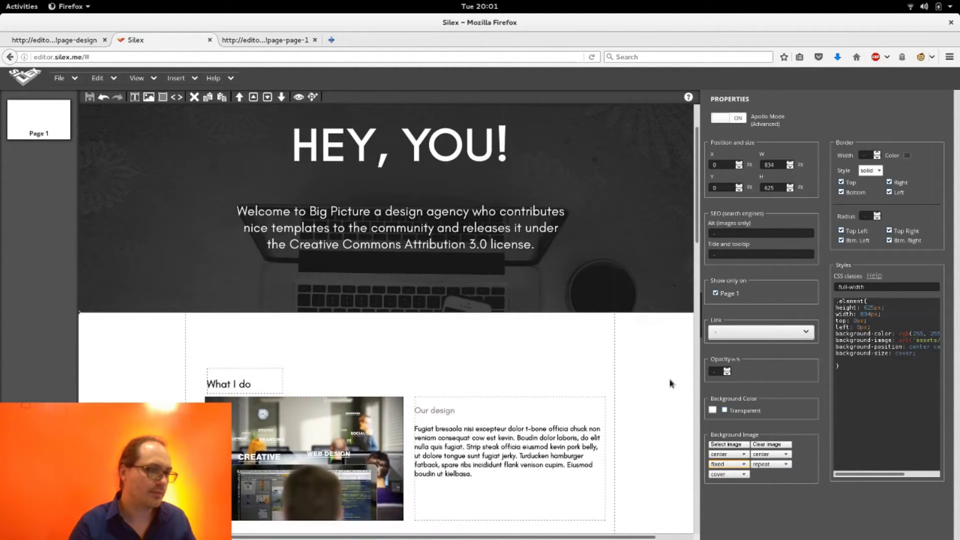
pyautogui.scroll(-4, 669, 380)
pyautogui.scroll(9, 669, 380)
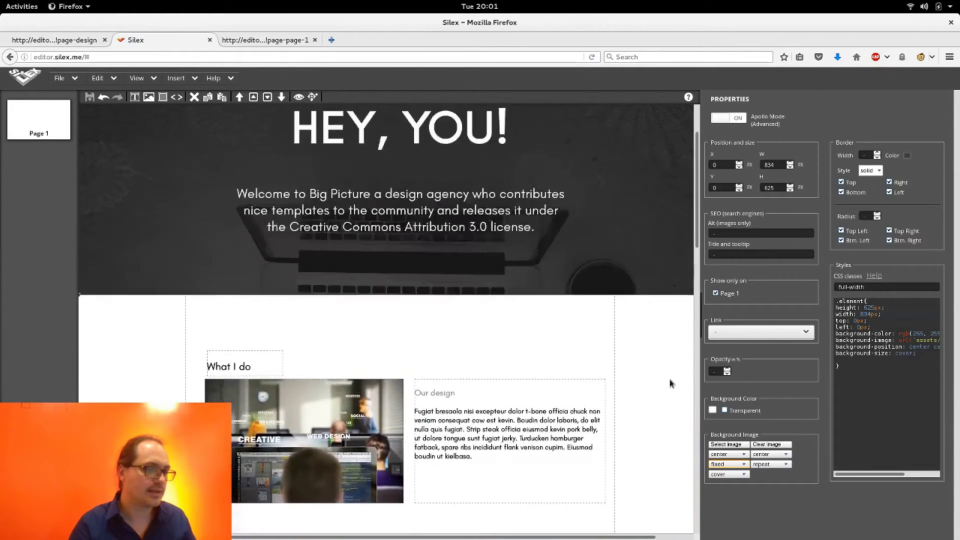
pyautogui.scroll(-1, 669, 380)
pyautogui.scroll(2, 669, 380)
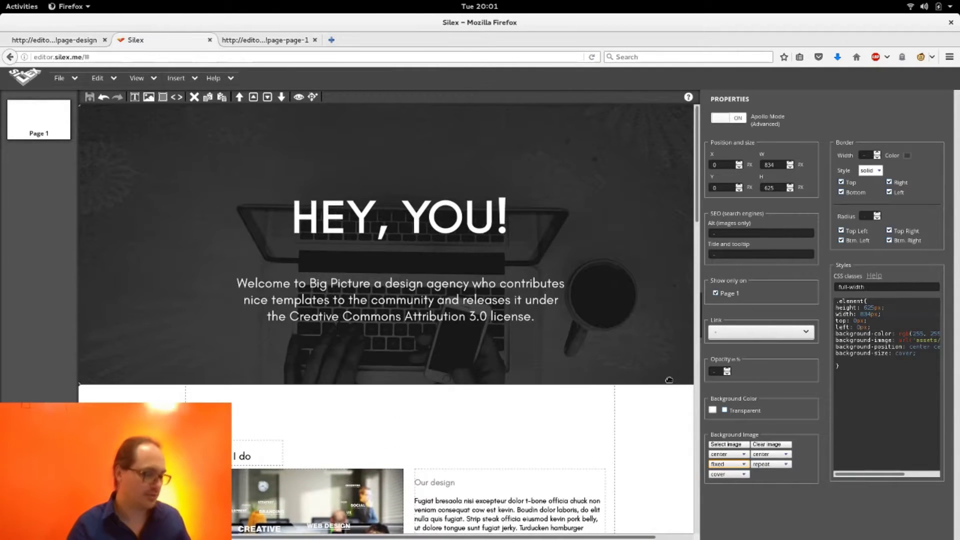
pyautogui.hotkey('ctrl', 'shift', 'p')
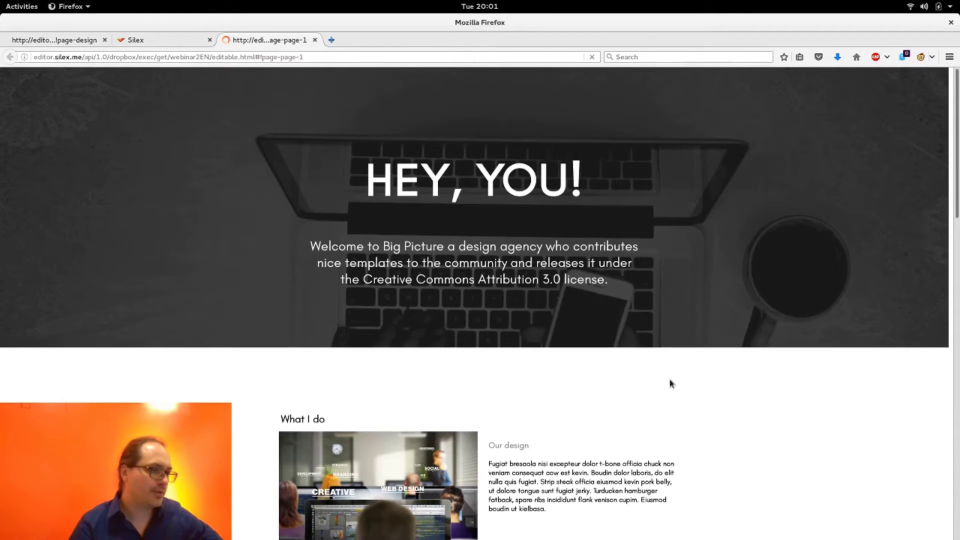
pyautogui.scroll(-3, 670, 383)
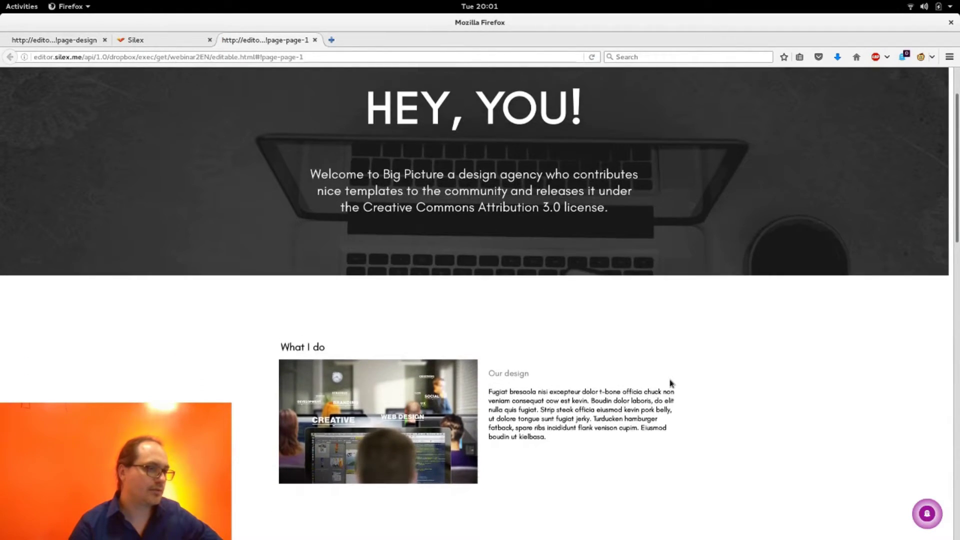
pyautogui.scroll(-3, 670, 383)
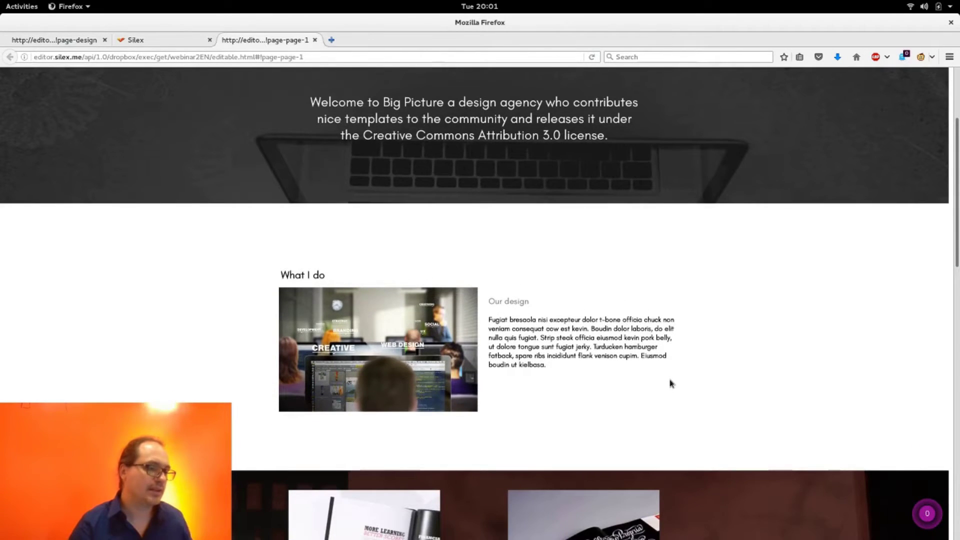
pyautogui.scroll(-5, 670, 384)
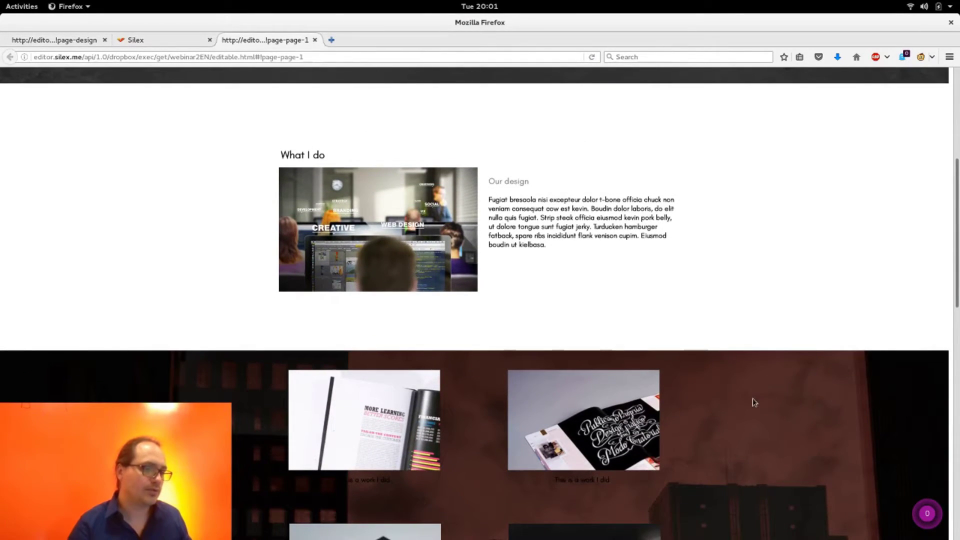
# Return to the editor, set the works section's background image to fixed, and save the website.
pyautogui.hotkey('ctrl', 'pageup')
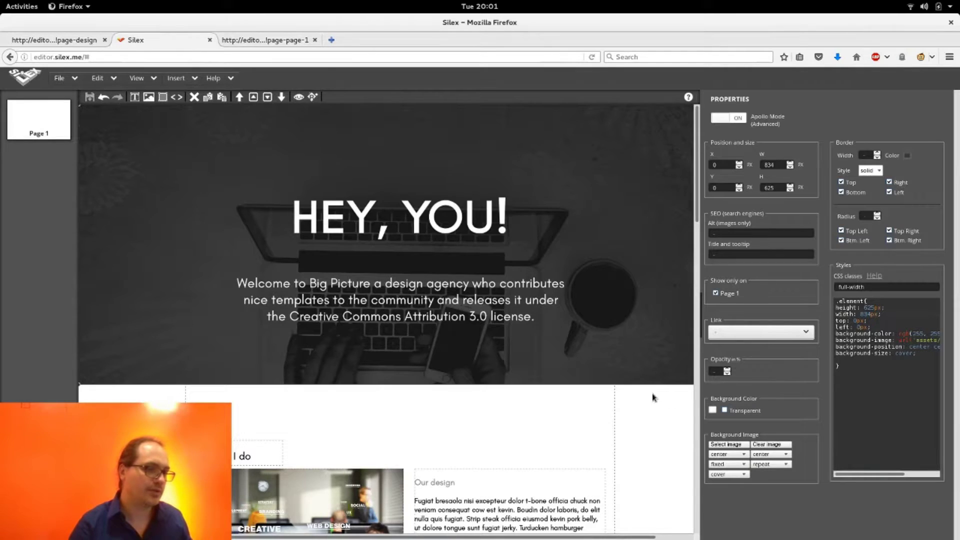
pyautogui.scroll(-10, 653, 397)
pyautogui.click(656, 390)
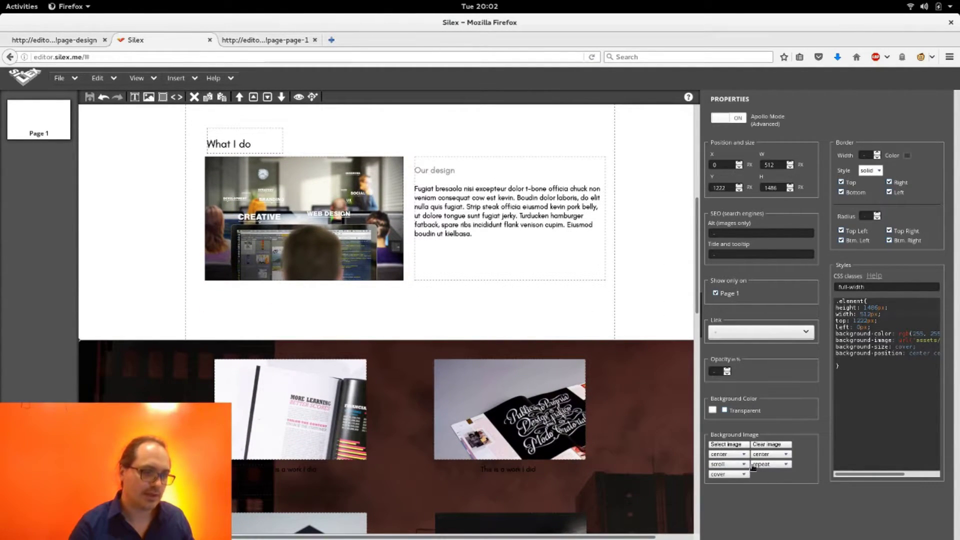
pyautogui.click(734, 465)
pyautogui.click(737, 490)
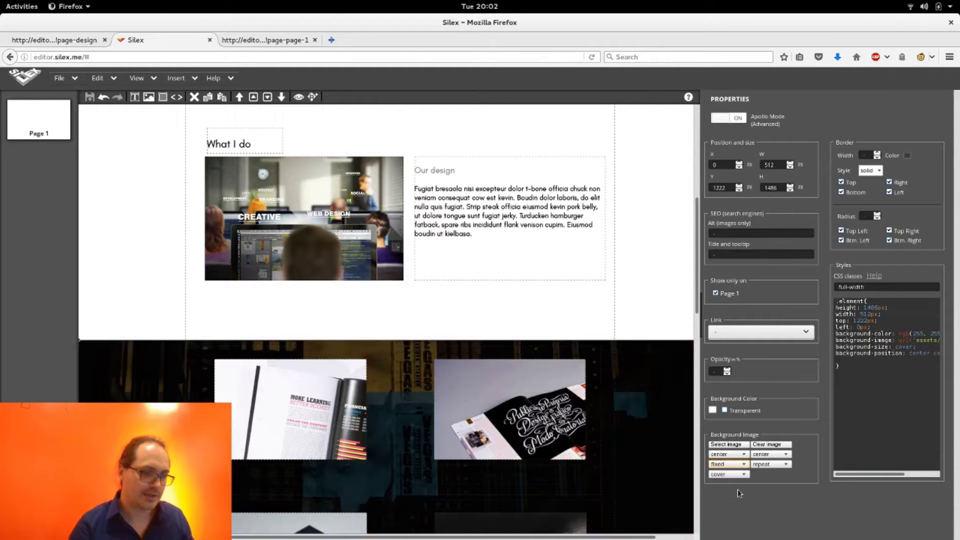
pyautogui.scroll(-6, 645, 444)
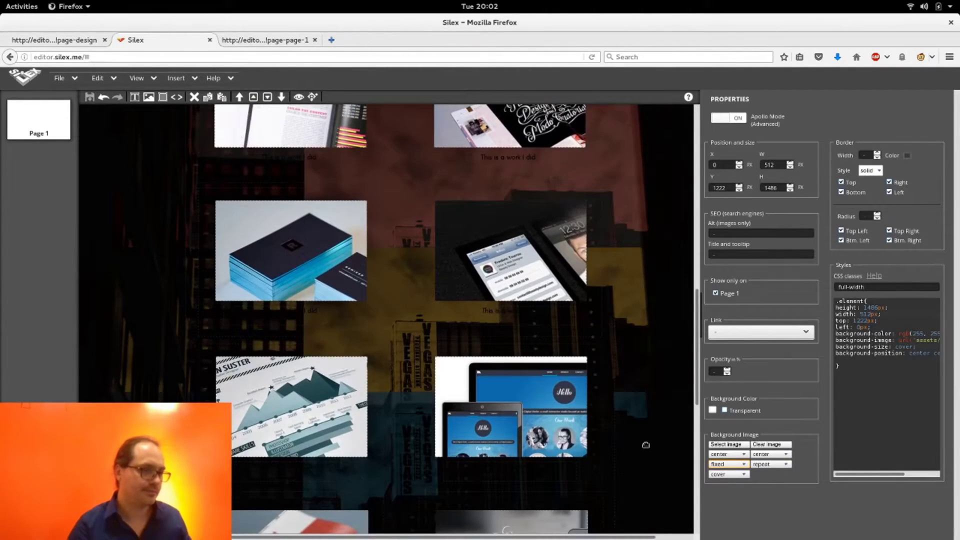
pyautogui.hotkey('ctrl', 's')
# Select all eight work item containers in the works section together, starting with the container around the open-book image.
pyautogui.scroll(4, 646, 445)
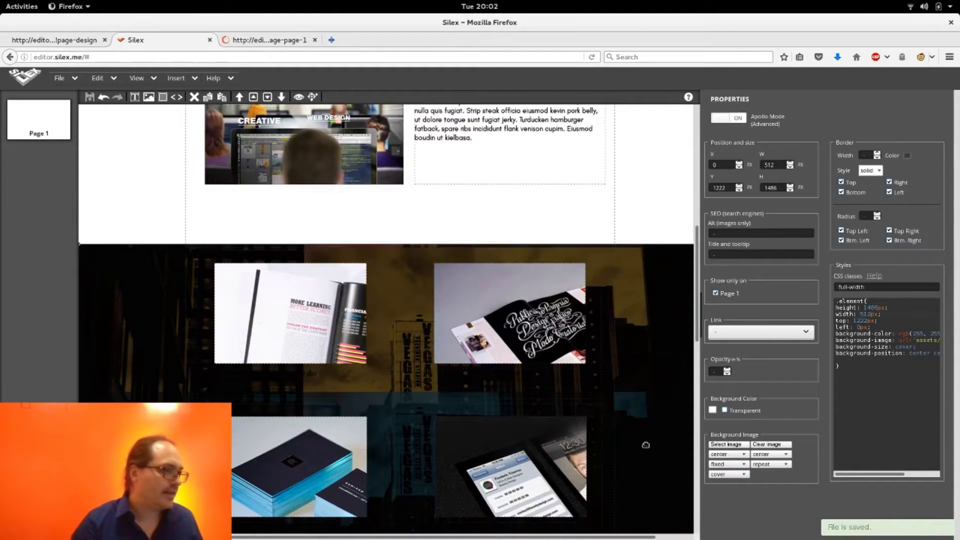
pyautogui.scroll(2, 645, 445)
pyautogui.scroll(2, 356, 347)
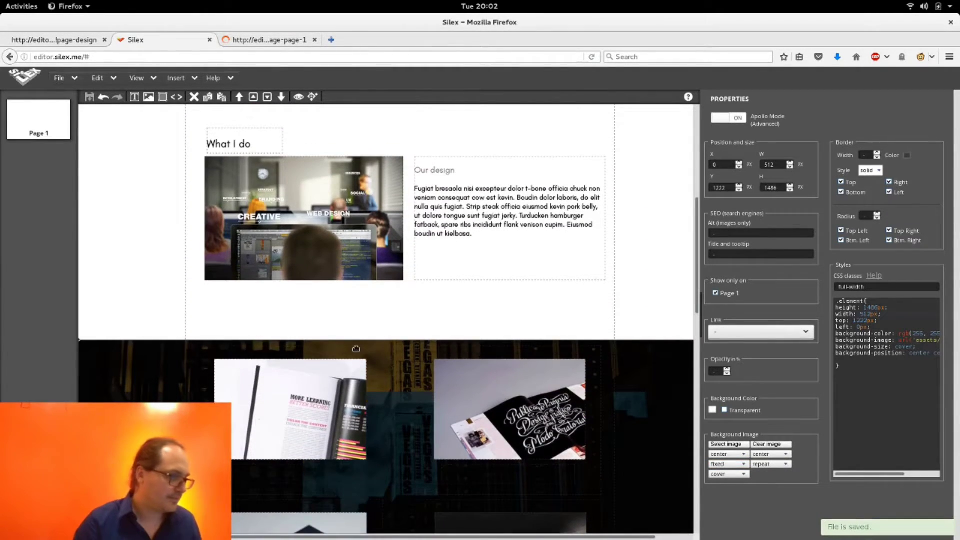
pyautogui.scroll(-3, 356, 348)
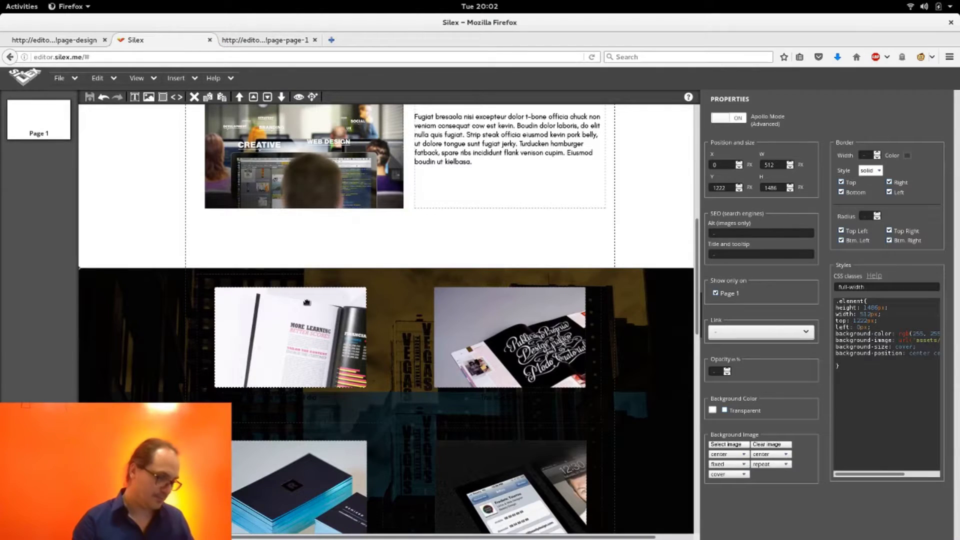
pyautogui.click(356, 349)
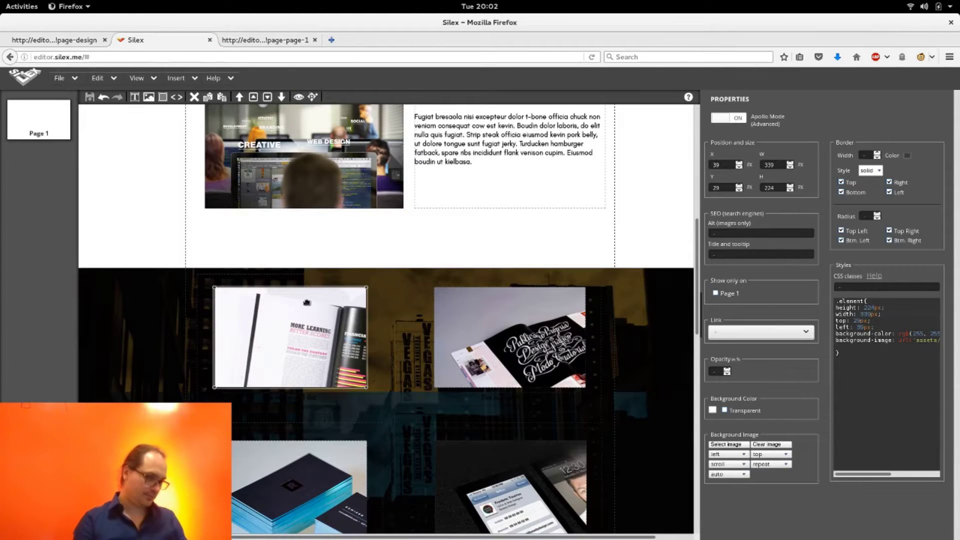
pyautogui.click(380, 351)
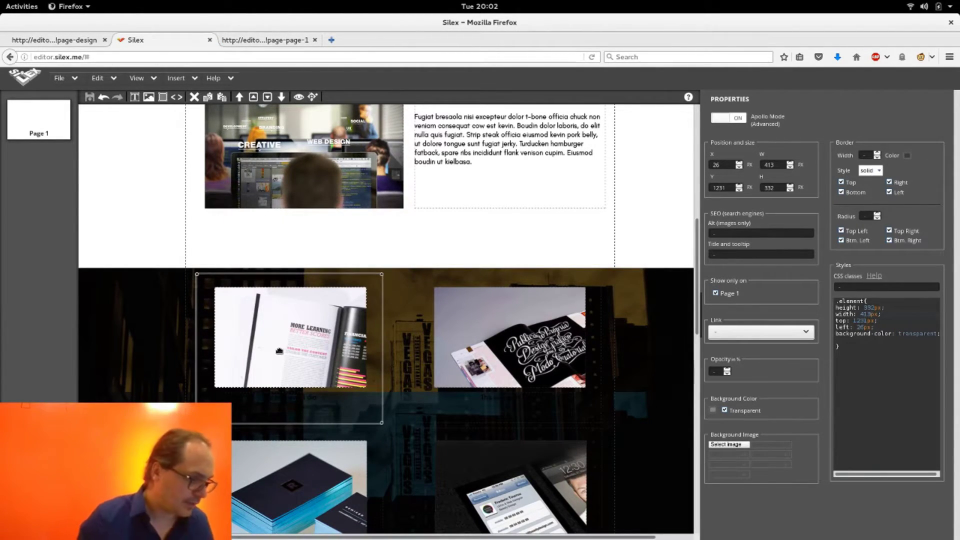
pyautogui.scroll(-2, 279, 351)
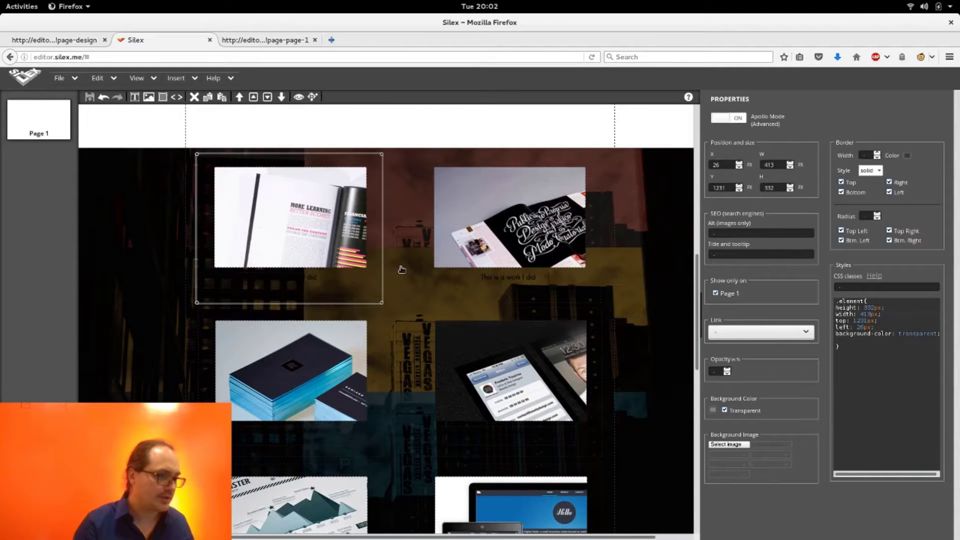
pyautogui.keyDown('shift'); pyautogui.click(416, 268); pyautogui.keyUp('shift')
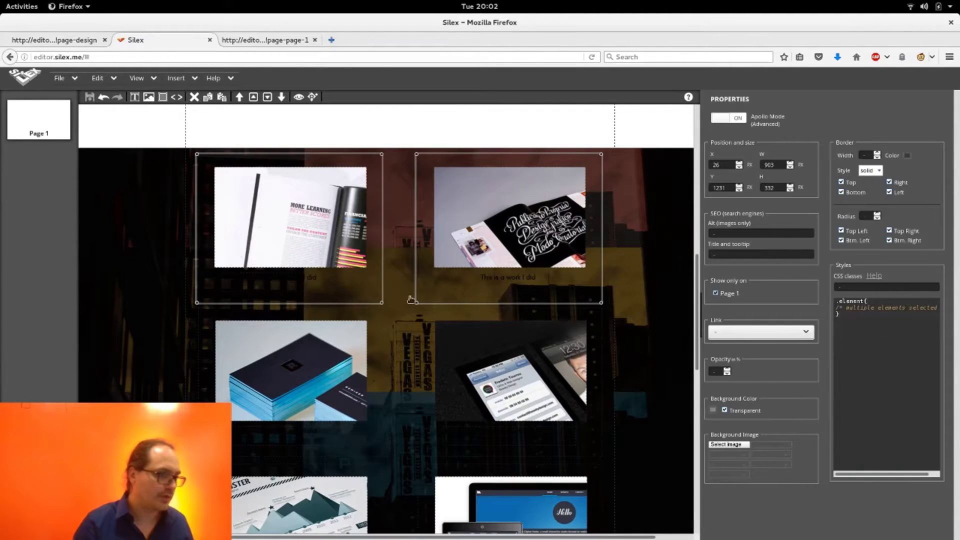
pyautogui.keyDown('shift'); pyautogui.click(380, 353); pyautogui.keyUp('shift')
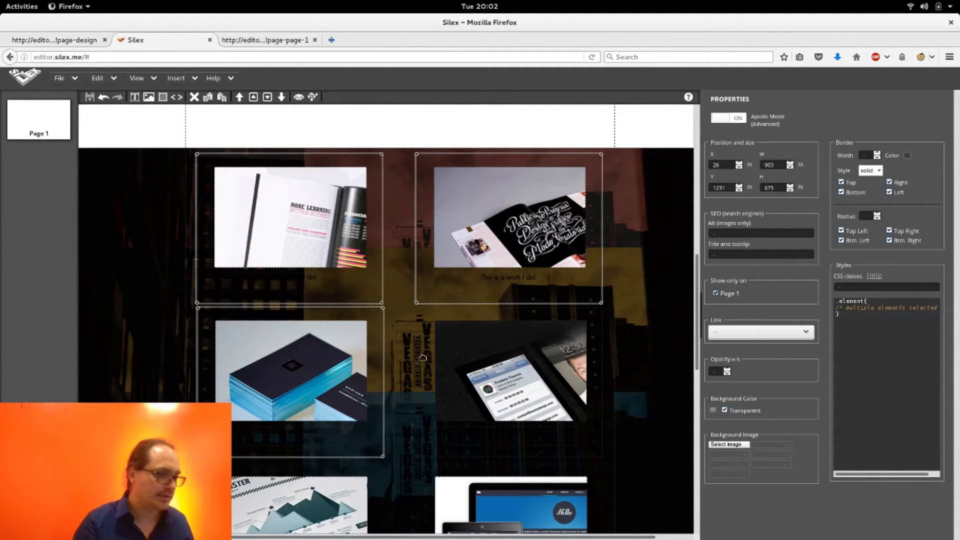
pyautogui.keyDown('shift'); pyautogui.click(425, 358); pyautogui.keyUp('shift')
pyautogui.keyDown('shift'); pyautogui.click(379, 499); pyautogui.keyUp('shift')
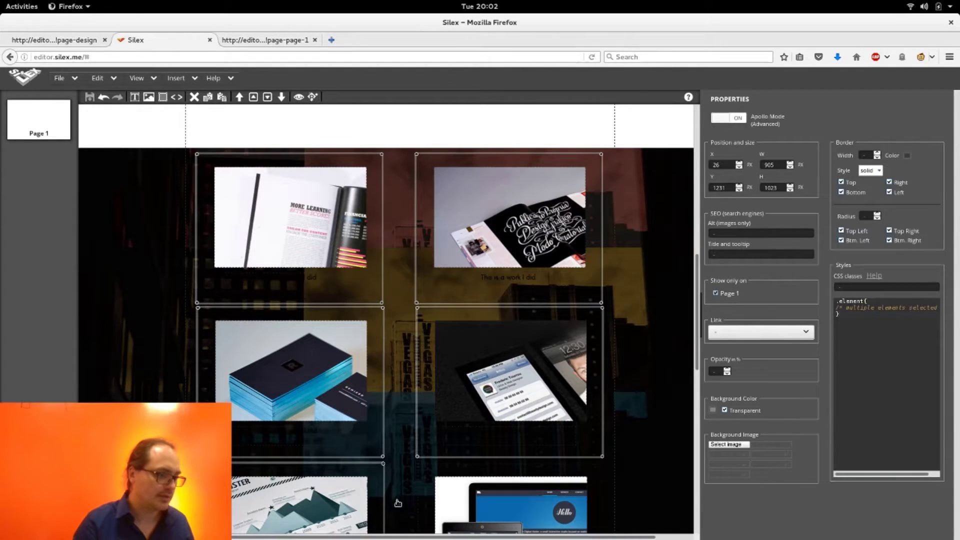
pyautogui.keyDown('shift'); pyautogui.click(420, 495); pyautogui.keyUp('shift')
pyautogui.scroll(-3, 410, 493)
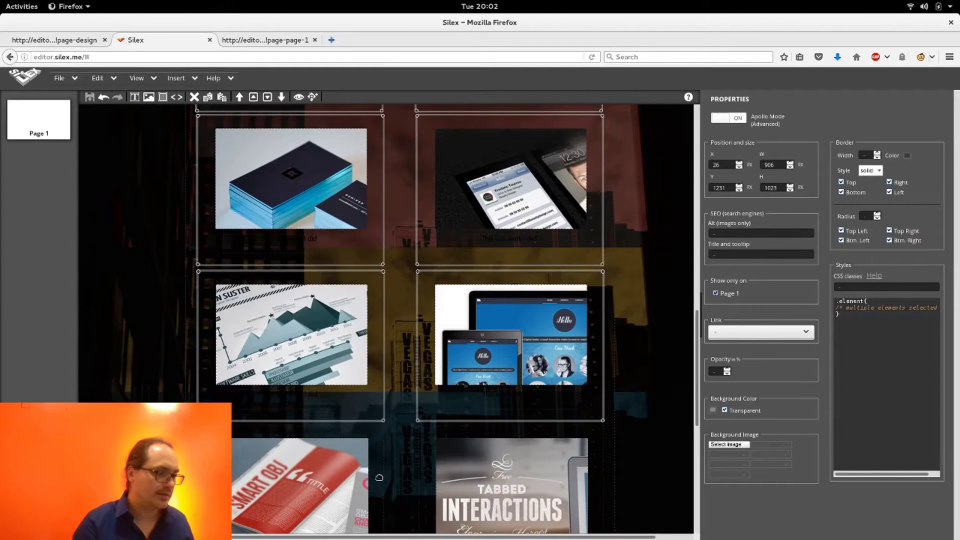
pyautogui.keyDown('shift'); pyautogui.click(379, 478); pyautogui.keyUp('shift')
pyautogui.keyDown('shift'); pyautogui.click(425, 472); pyautogui.keyUp('shift')
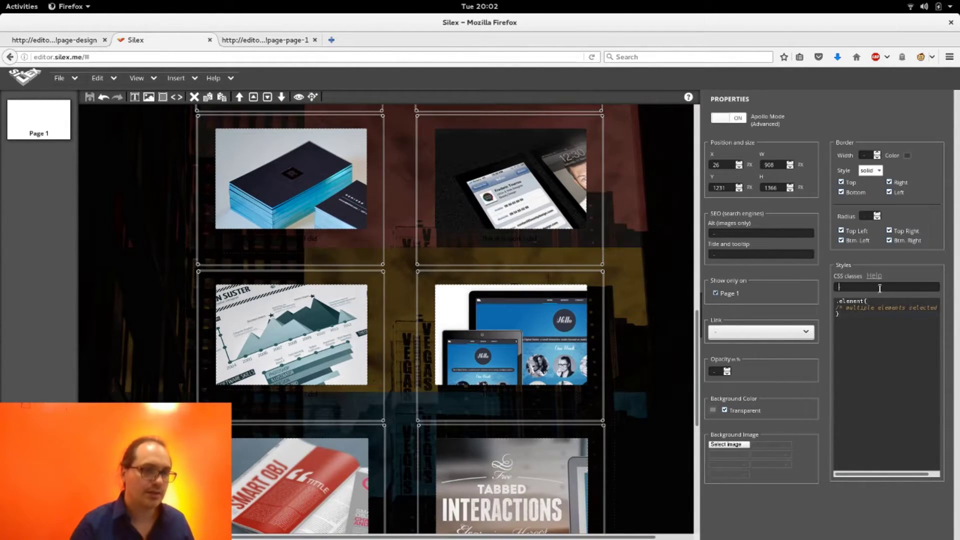
# Assign the CSS class "showcase" to the selected work containers and select the works section background.
pyautogui.scroll(5, 478, 310)
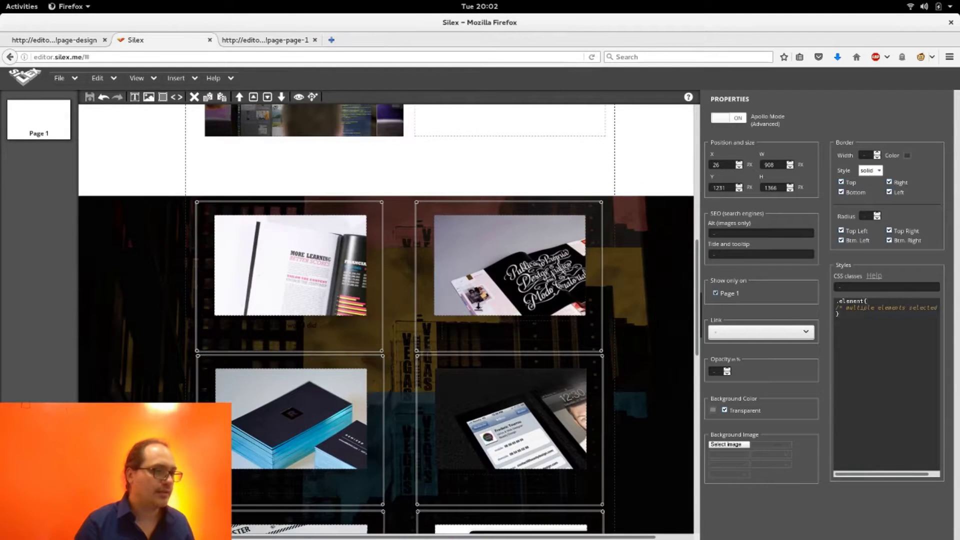
pyautogui.write('sha')
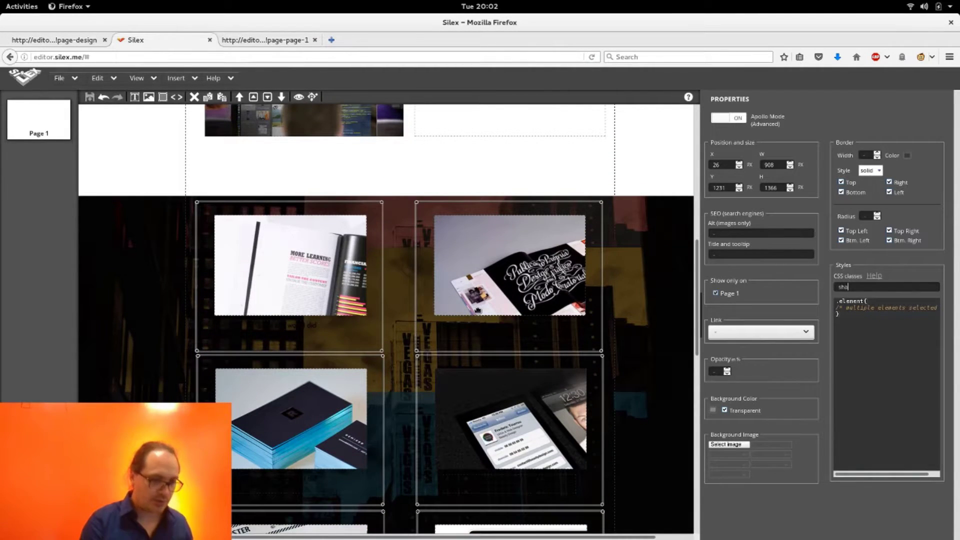
pyautogui.write('wca')
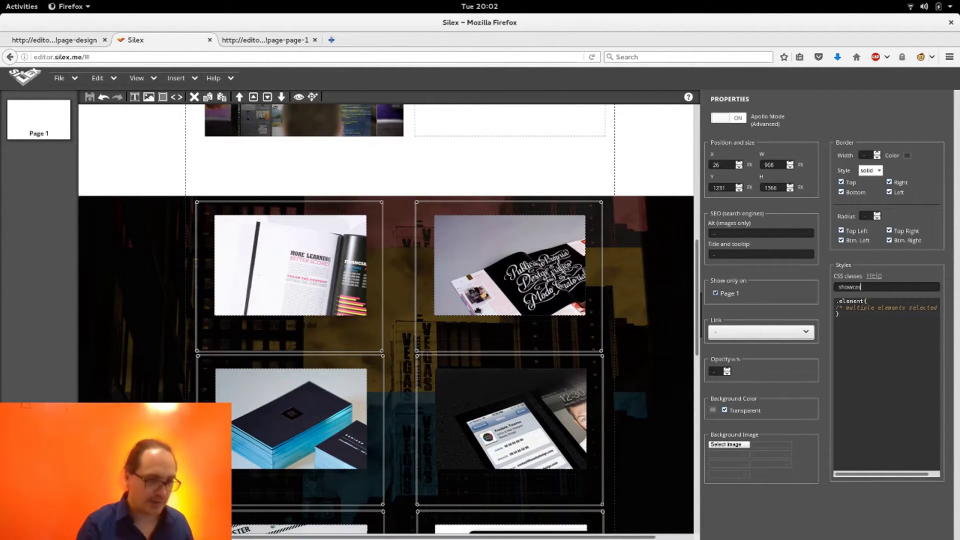
pyautogui.write('se')
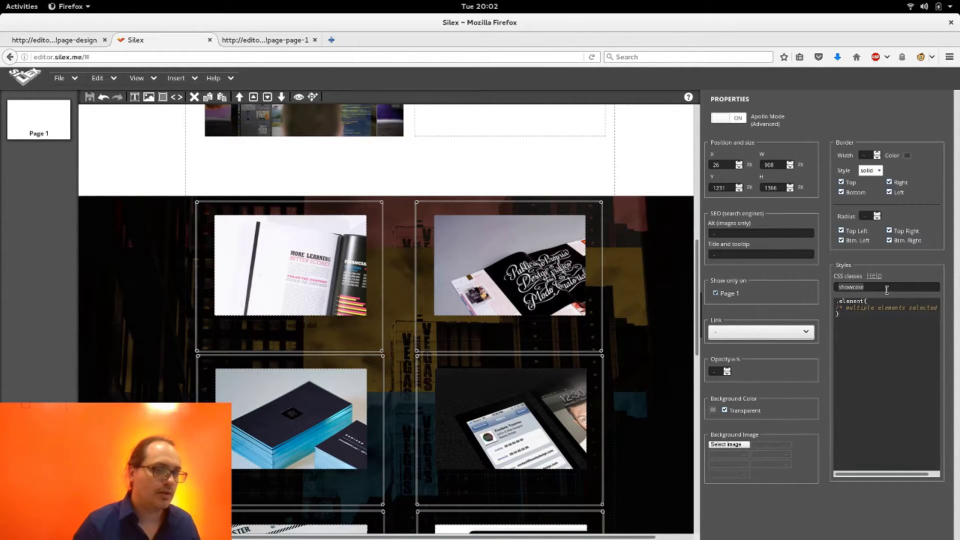
pyautogui.press('alt')
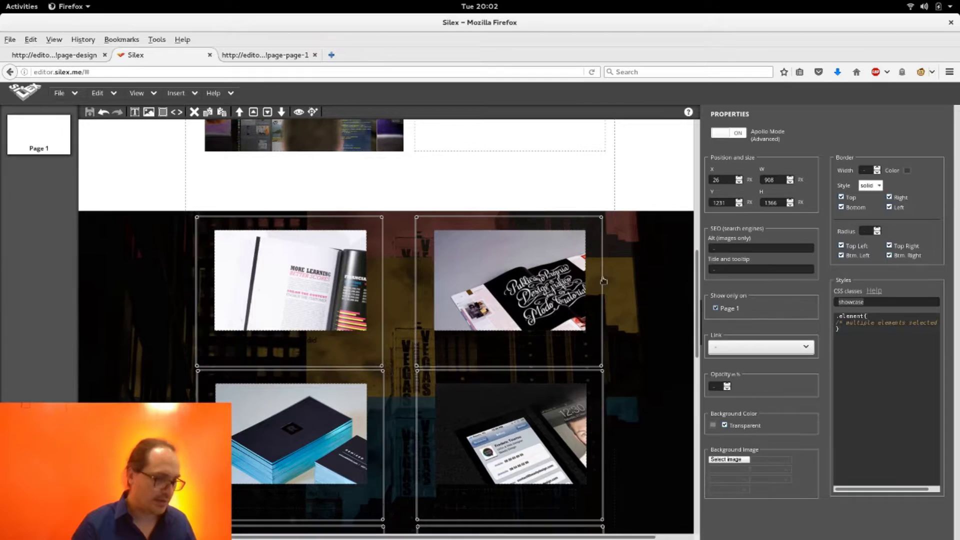
pyautogui.click(630, 280)
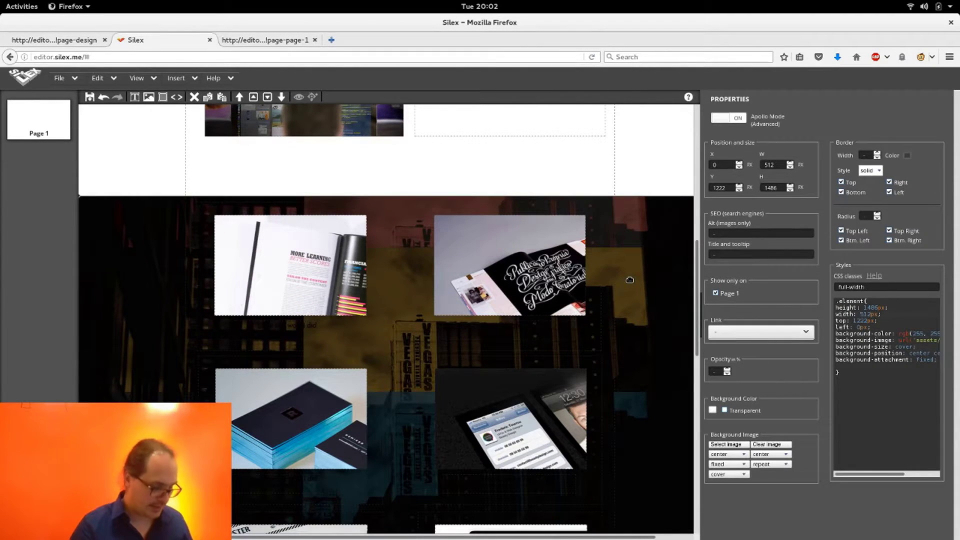
# Open the CSS editor and add an empty "div.showcase div" rule after the h3 rule.
pyautogui.hotkey('alt', 'd')
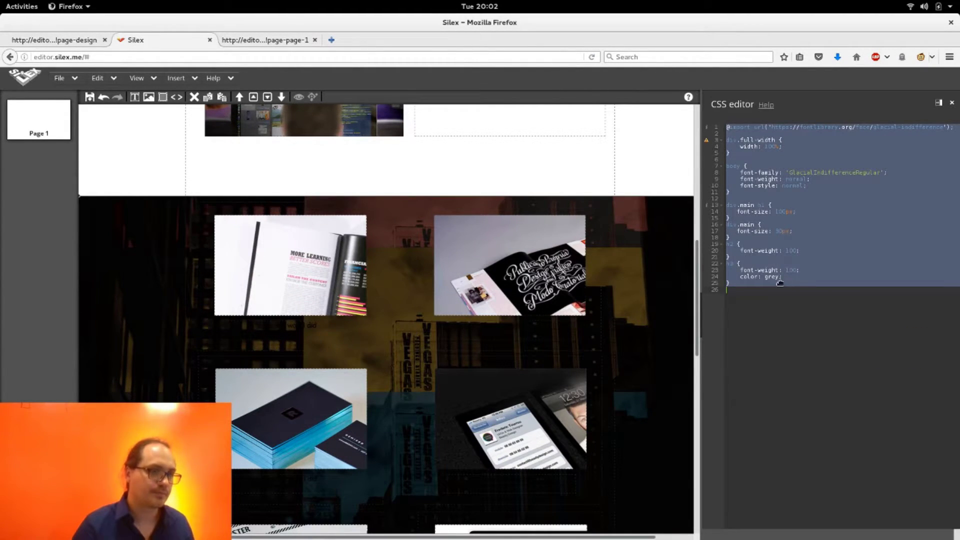
pyautogui.click(781, 274)
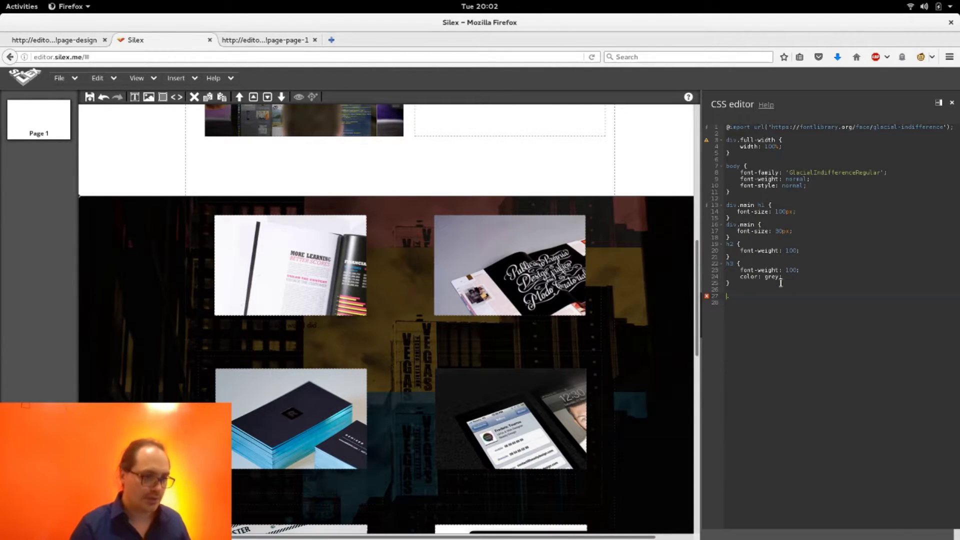
pyautogui.write('div')
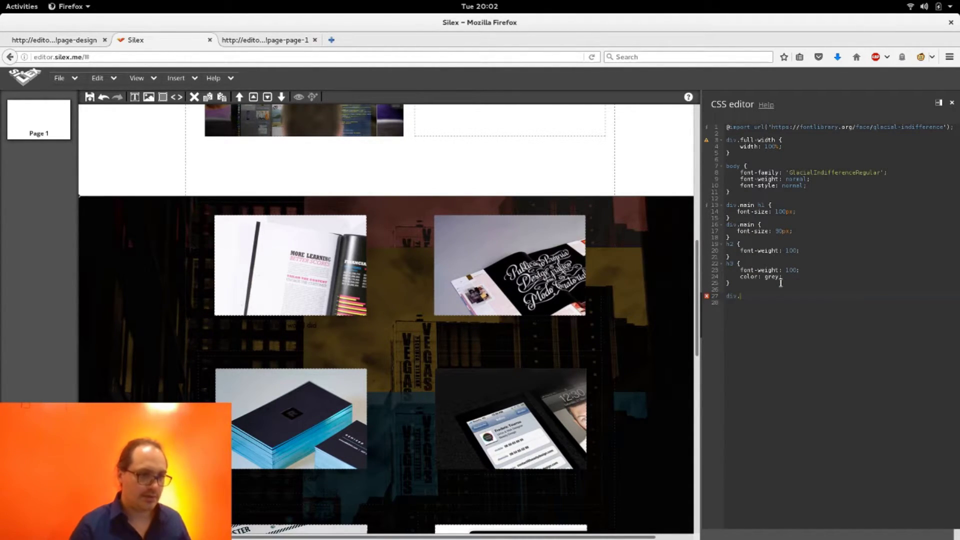
pyautogui.write('.showcase')
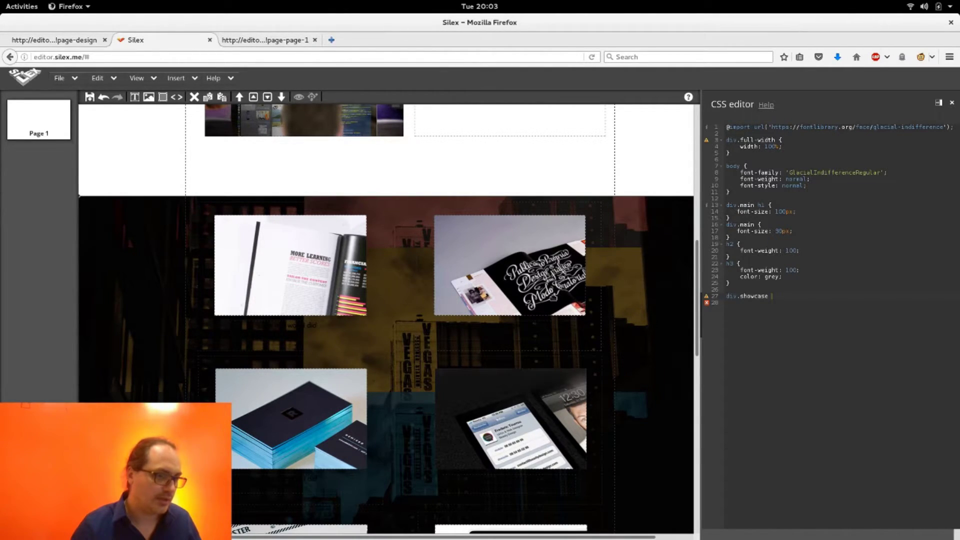
pyautogui.click(536, 281)
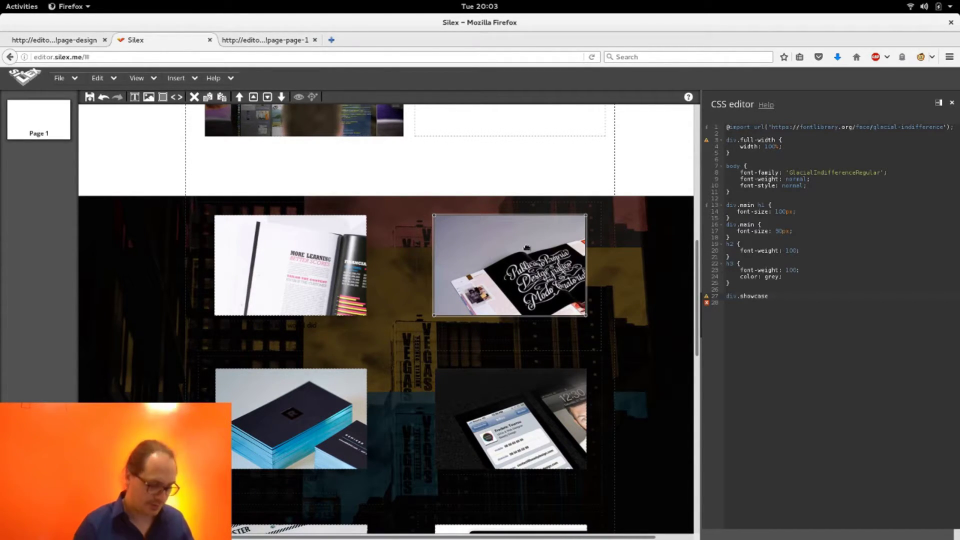
pyautogui.write('d')
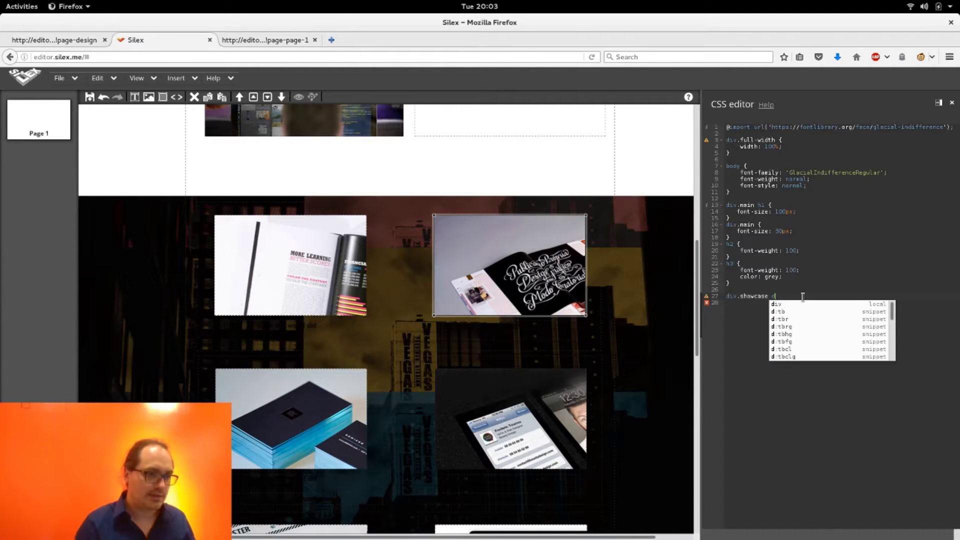
pyautogui.write('iv{')
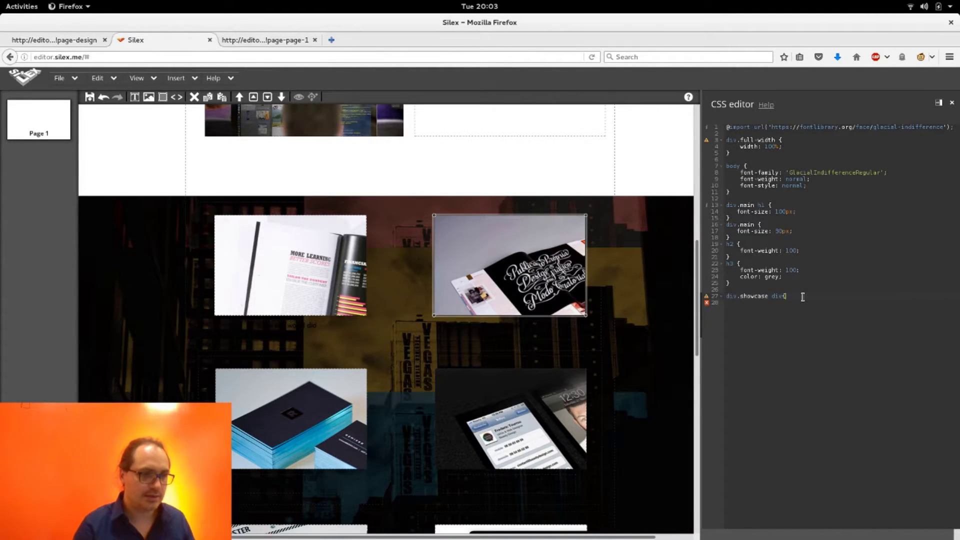
pyautogui.press('Return')
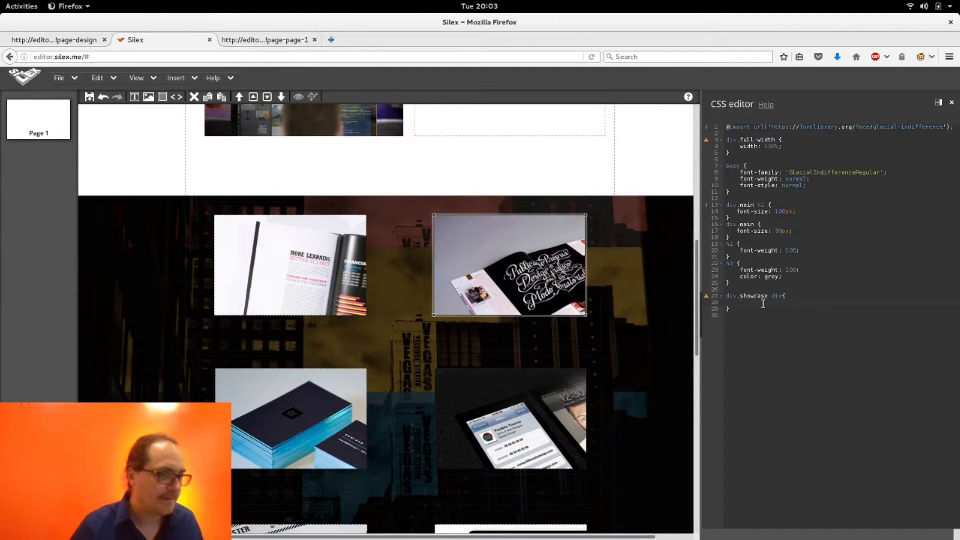
# Set background-size to 100% in the "div.showcase div" rule and check the work images on the page.
pyautogui.write('back')
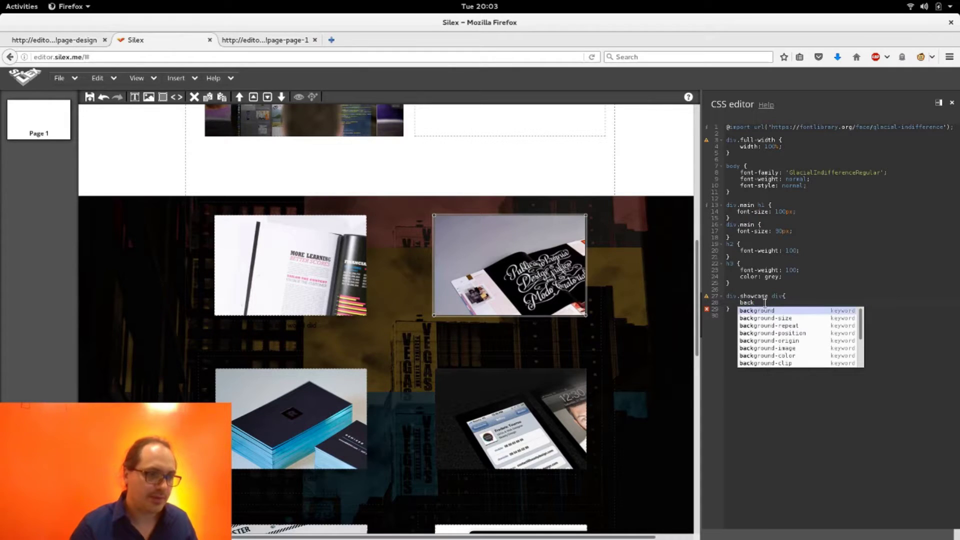
pyautogui.press('Down')
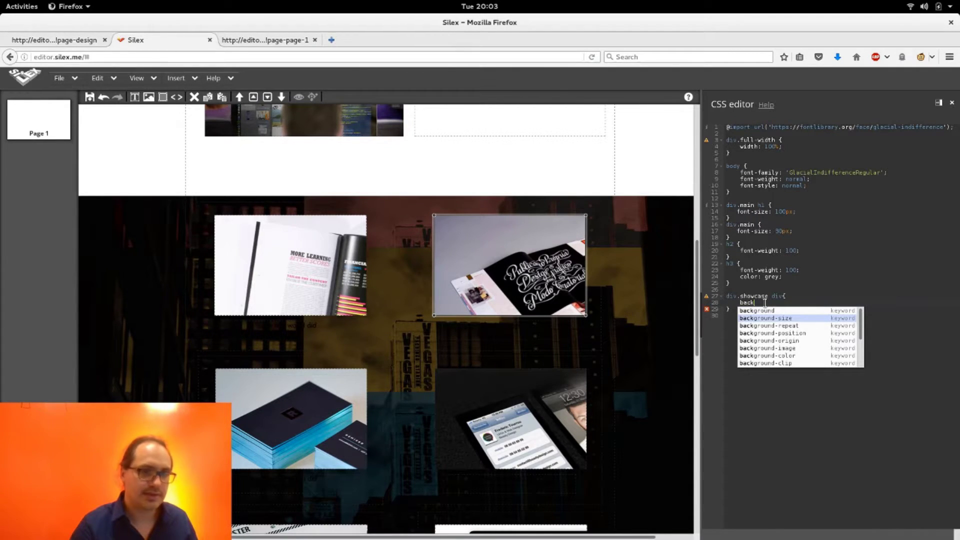
pyautogui.press('Return')
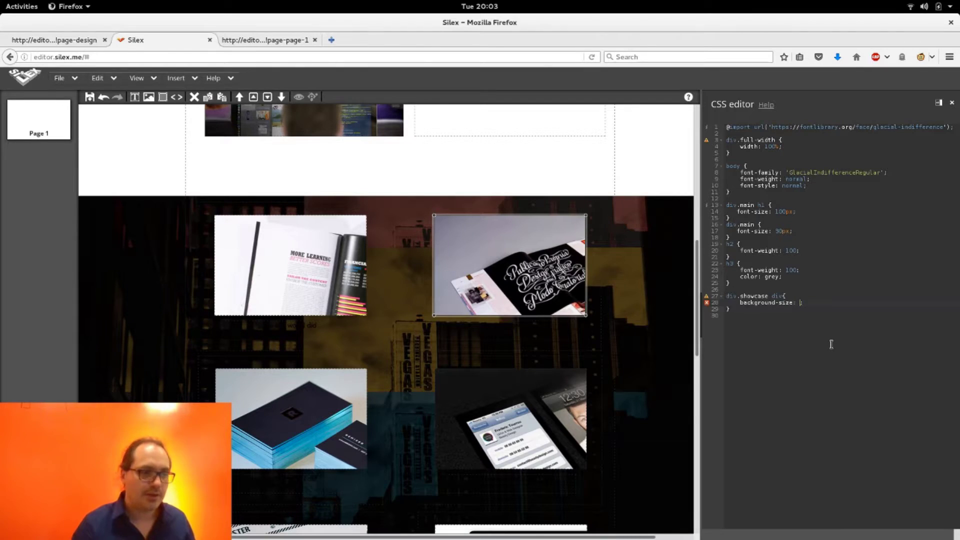
pyautogui.write('100')
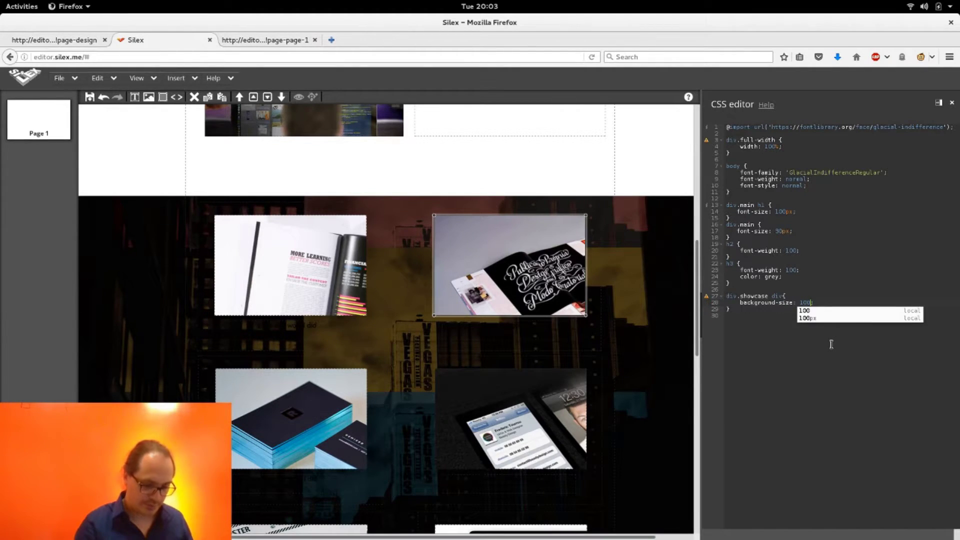
pyautogui.write('%;')
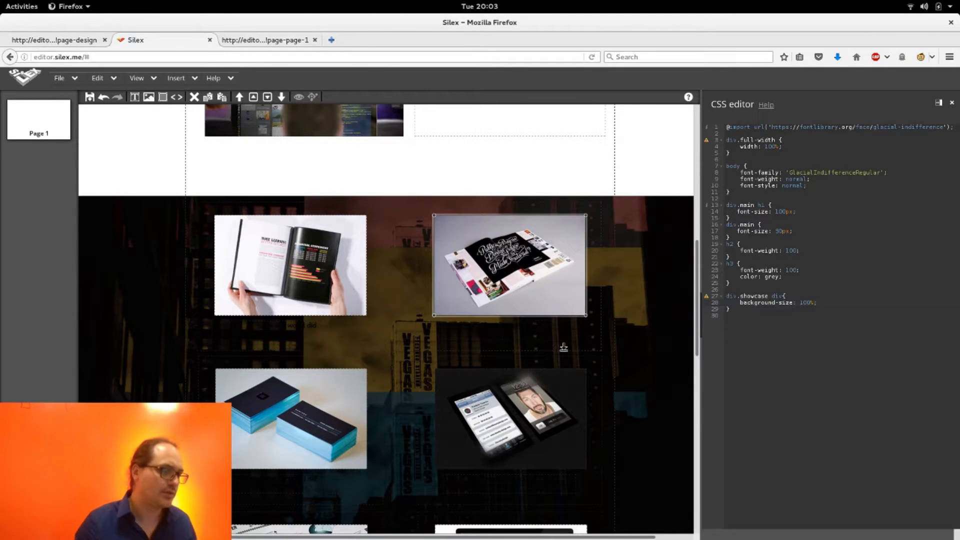
pyautogui.scroll(-2, 636, 349)
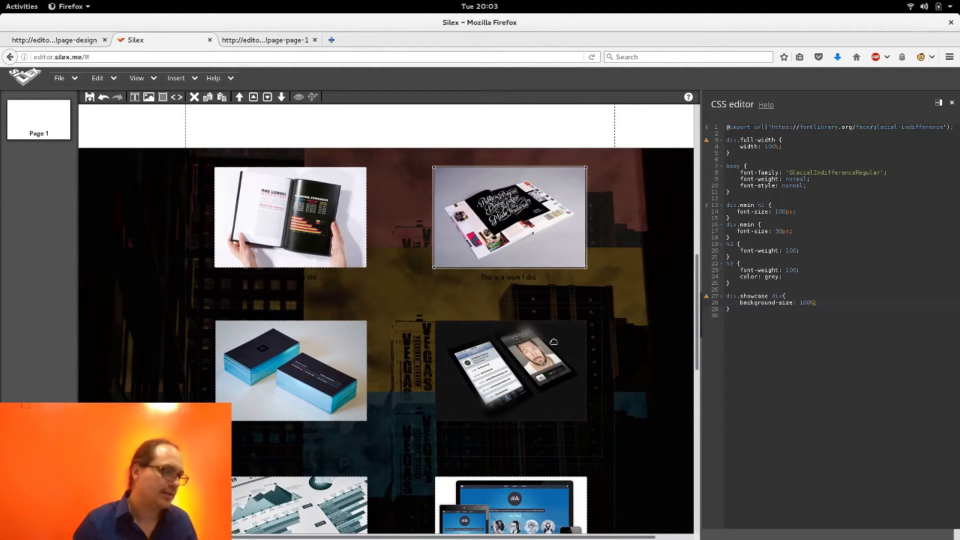
pyautogui.scroll(-1, 615, 305)
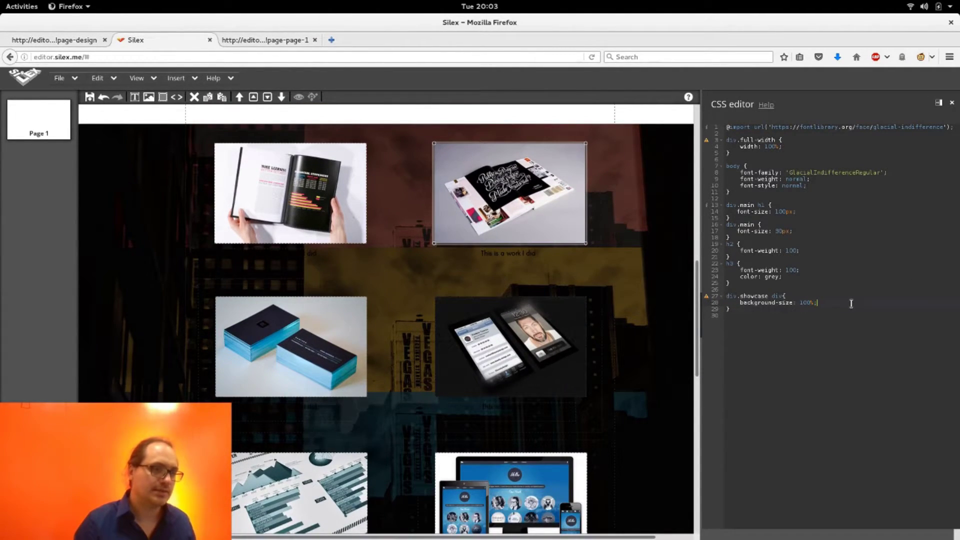
# Highlight the whole "div.showcase div" rule in the CSS editor to review it.
pyautogui.hotkey('shift', 'Up')
pyautogui.hotkey('shift', 'Up')
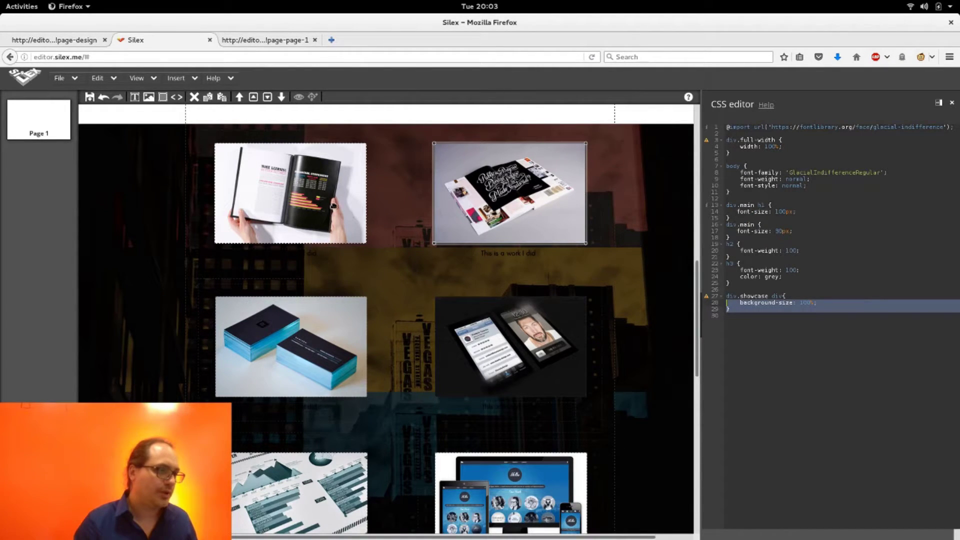
pyautogui.click(787, 300)
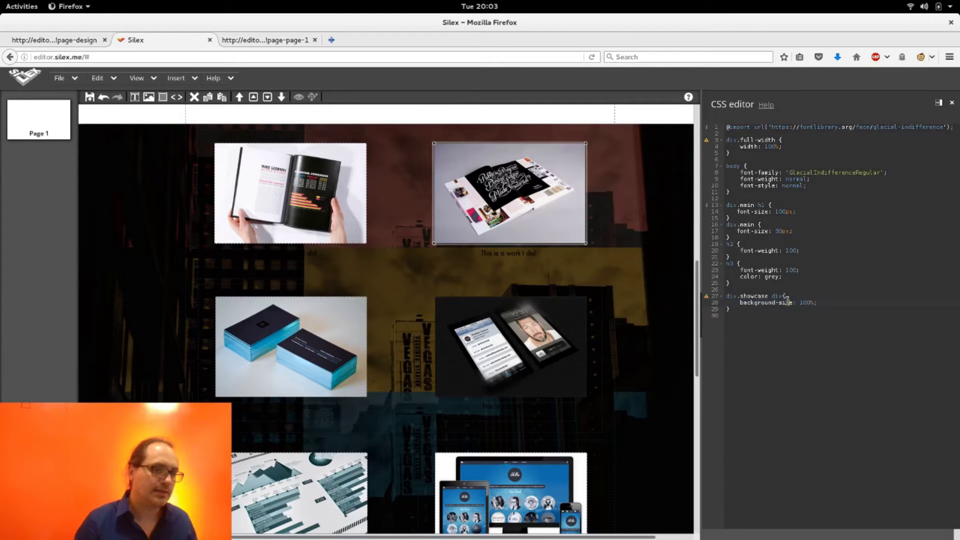
pyautogui.hotkey('shift', 'Down')
pyautogui.hotkey('shift', 'Down')
pyautogui.hotkey('shift', 'Down')
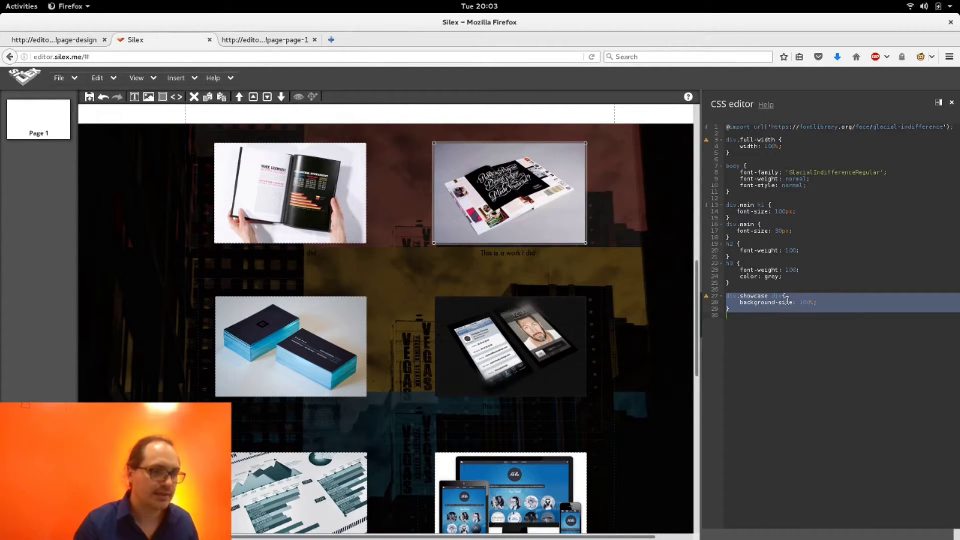
# Duplicate the "div.showcase div" rule as "div.showcase:hover div" and set the copy's background-size to 150%.
pyautogui.hotkey('ctrl', 'c')
pyautogui.press('Right')
pyautogui.hotkey('ctrl', 'v')
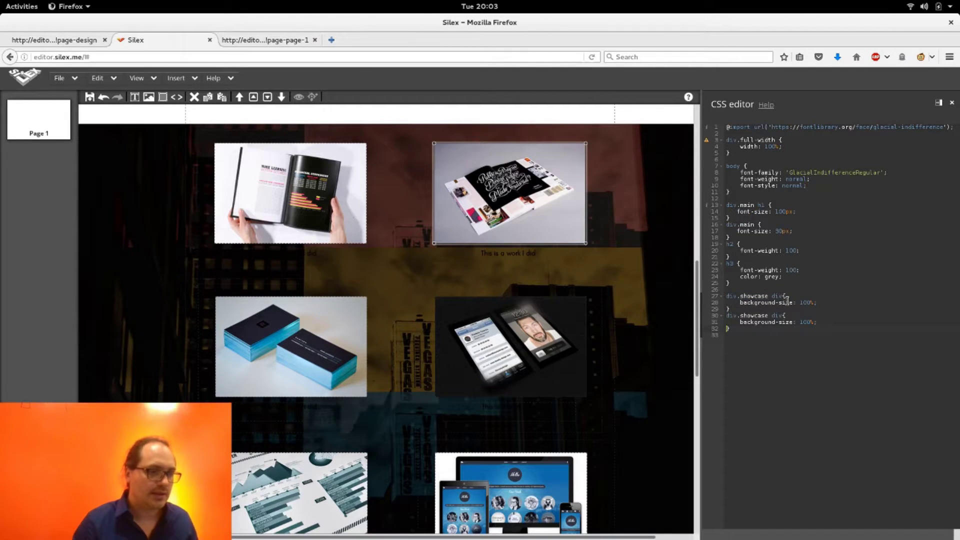
pyautogui.hotkey('ctrl', 'Right')
pyautogui.hotkey('ctrl', 'Right')
pyautogui.hotkey('ctrl', 'Right')
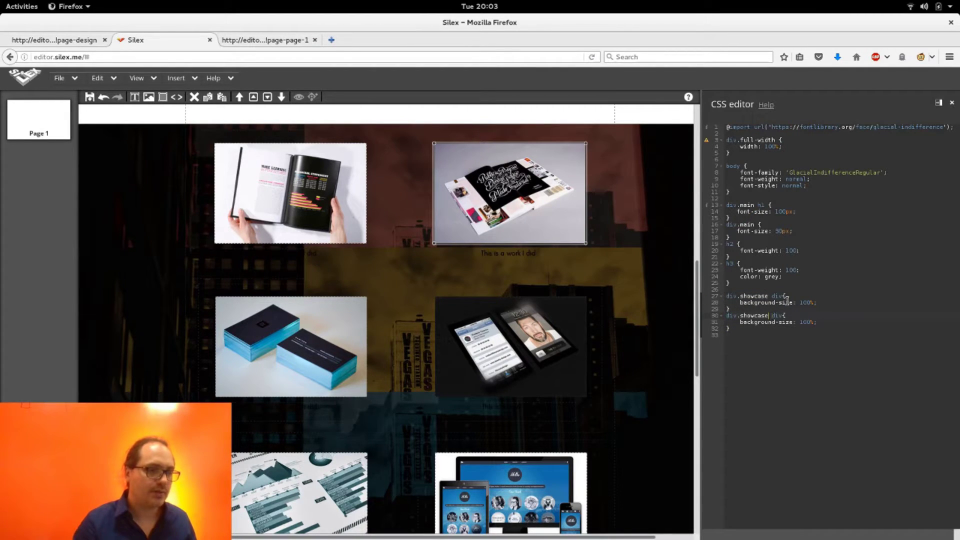
pyautogui.write(':ho')
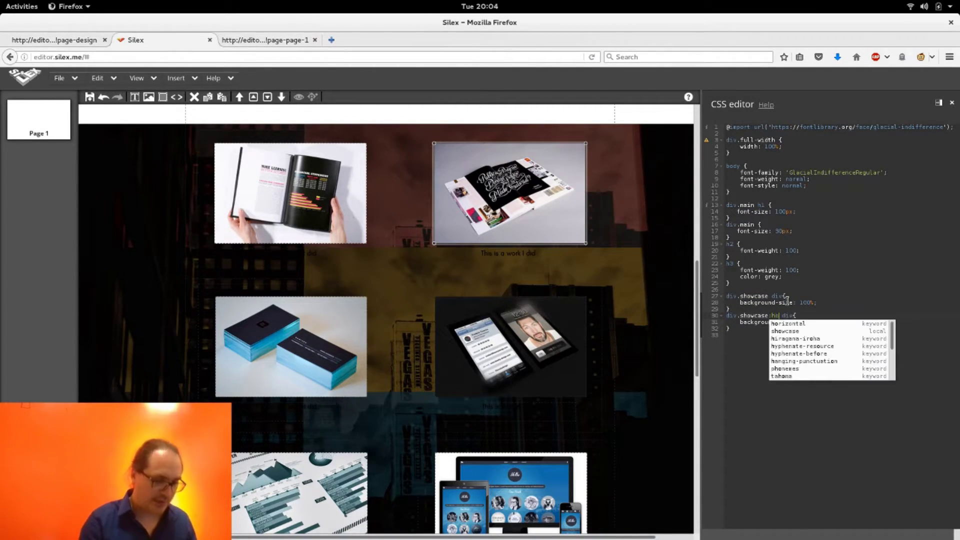
pyautogui.write('ver')
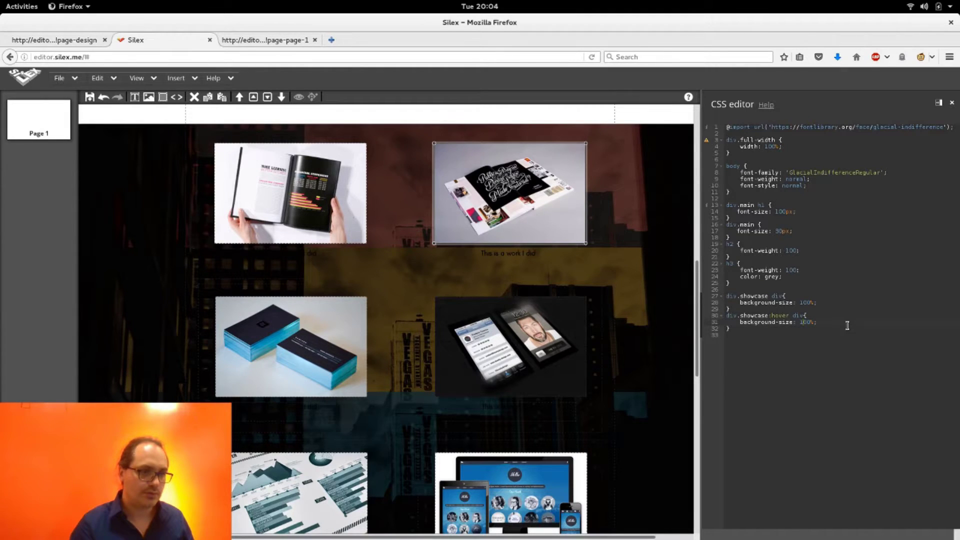
pyautogui.write('5')
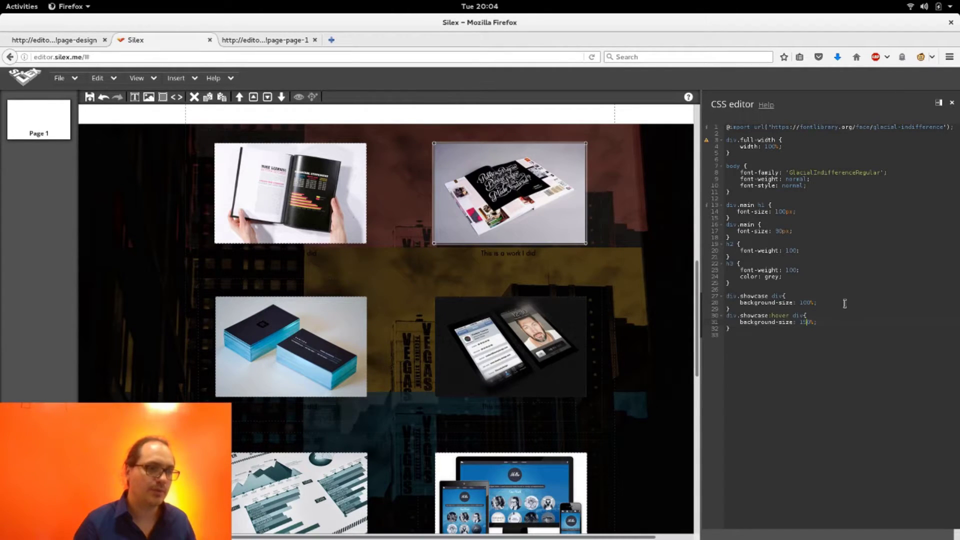
# Add a transition declaration targeting background-size to the "div.showcase div" rule.
pyautogui.press('Return')
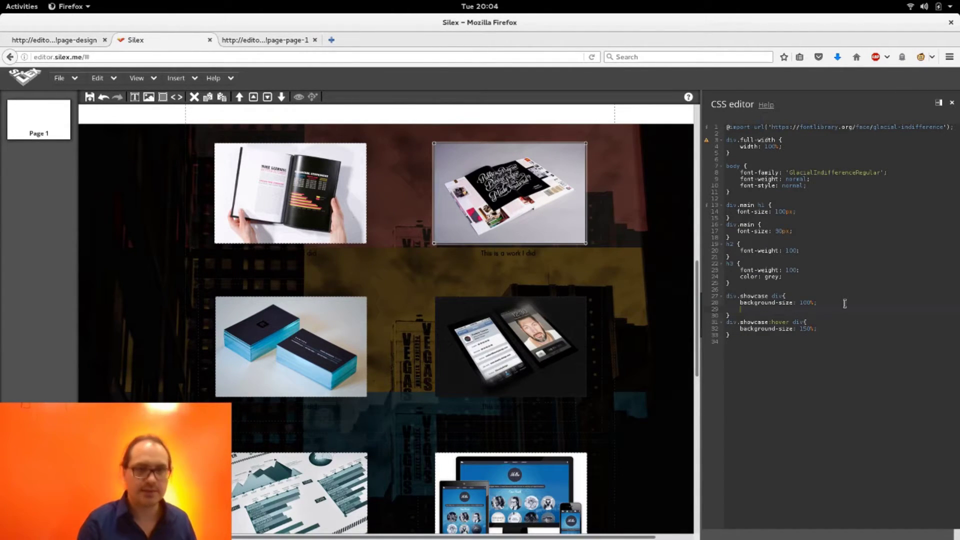
pyautogui.write('tra')
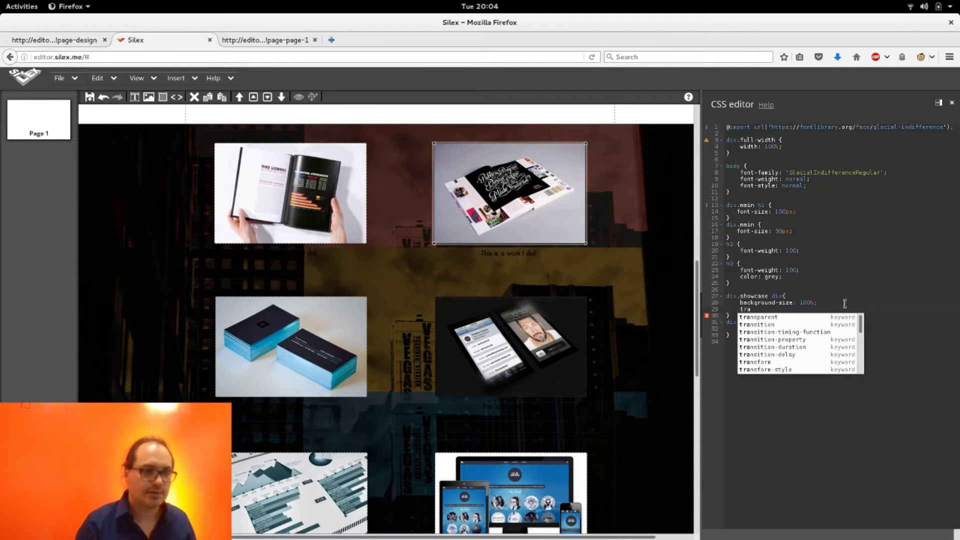
pyautogui.press('Down')
pyautogui.press('Return')
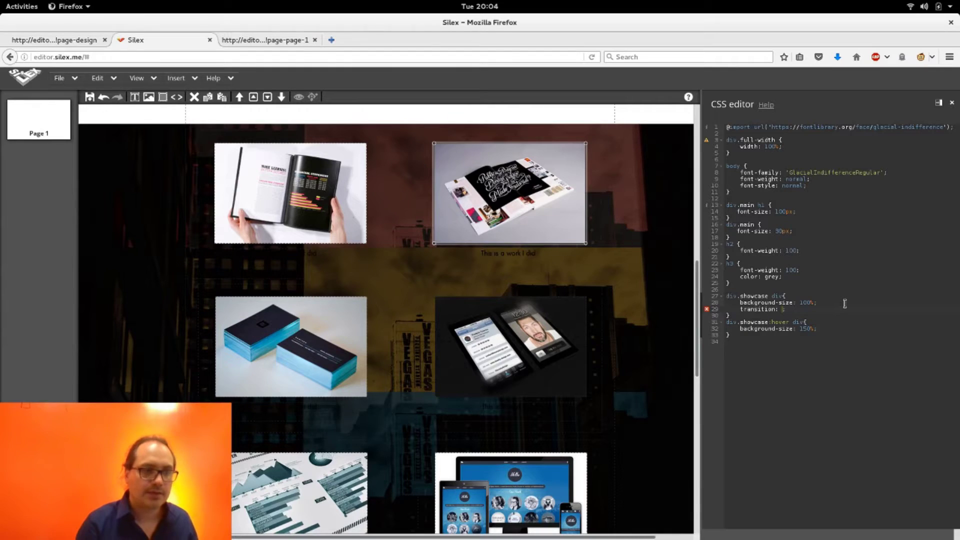
pyautogui.hotkey('ctrl', 'shift', 'Left')
pyautogui.hotkey('ctrl', 'shift', 'Left')
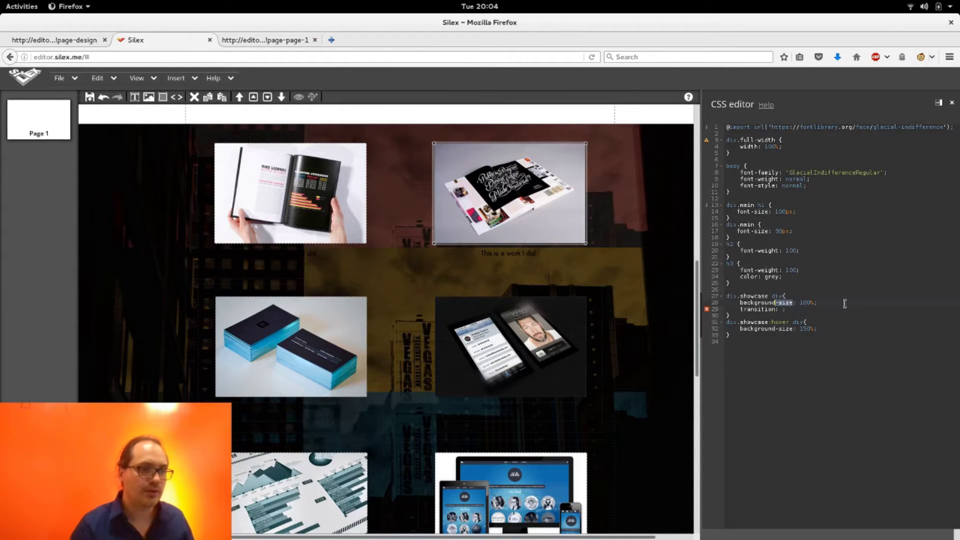
pyautogui.press('Right')
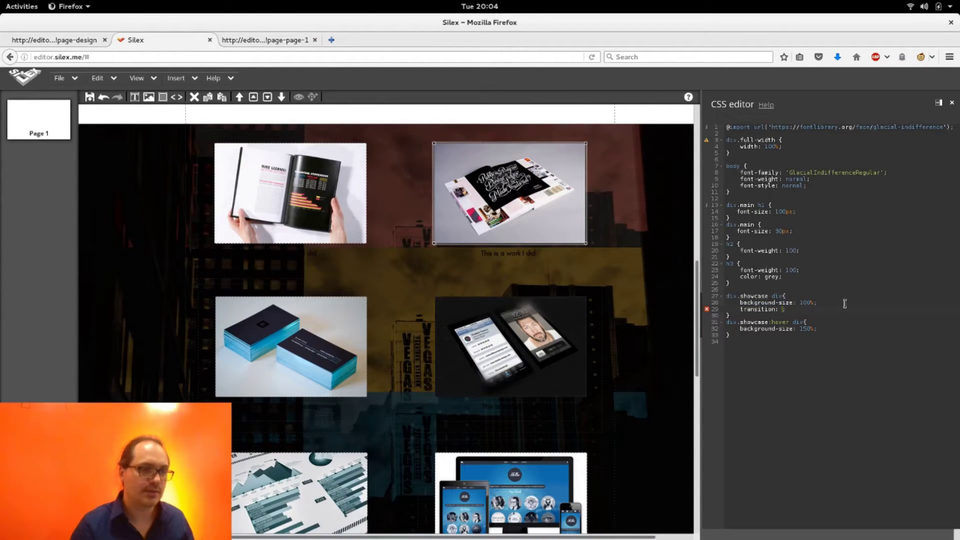
pyautogui.hotkey('ctrl', 'v')
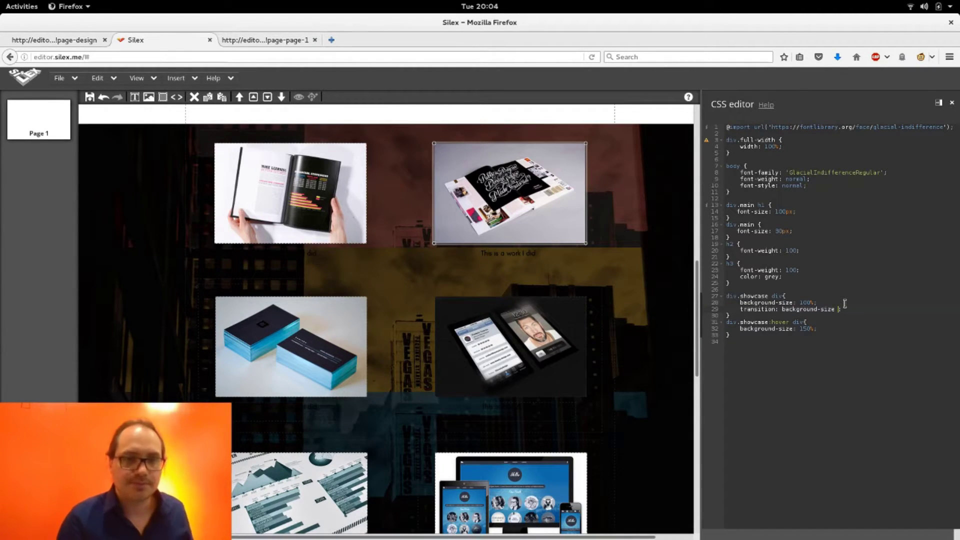
# Set the duration of the background-size transition in the "div.showcase div" rule to .5s.
pyautogui.write('.')
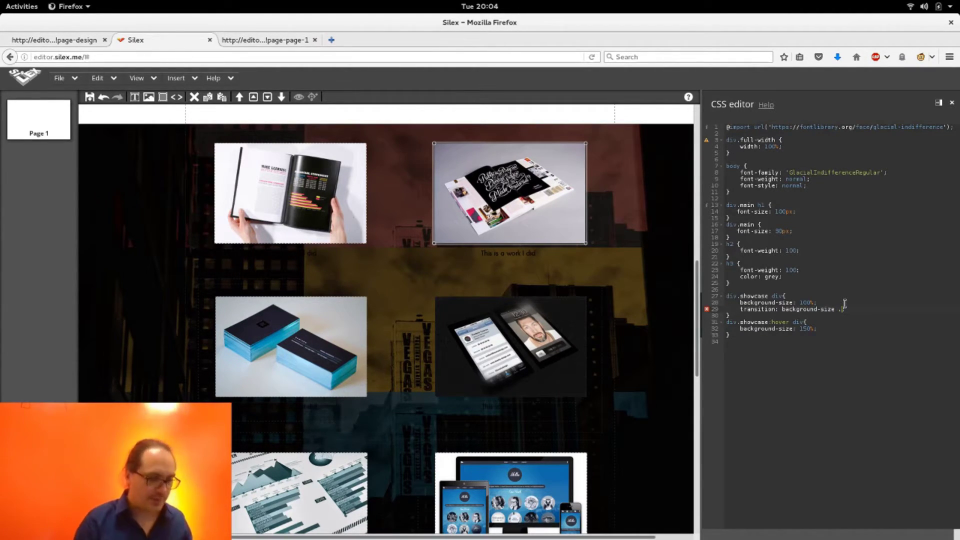
pyautogui.write('2')
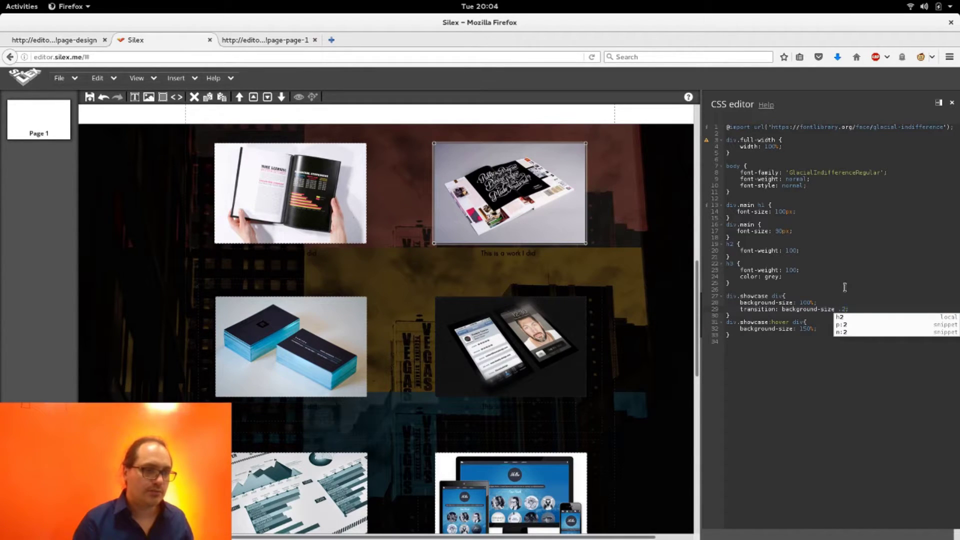
pyautogui.write('s')
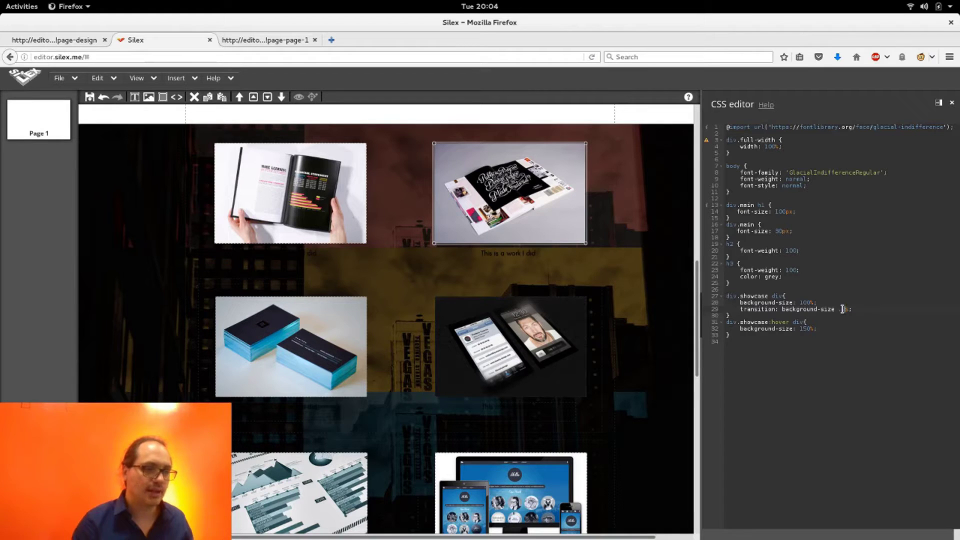
pyautogui.press('BackSpace')
pyautogui.write('5')
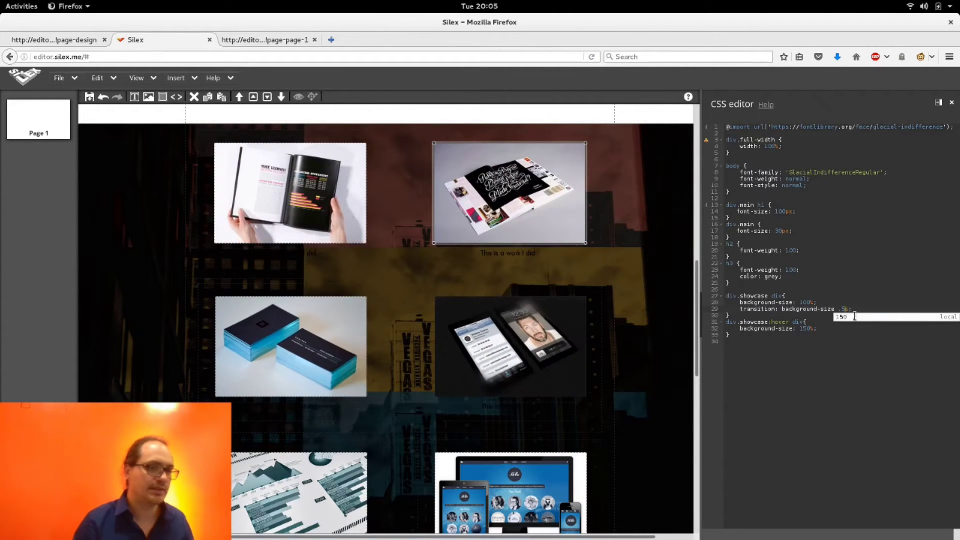
pyautogui.click(810, 331)
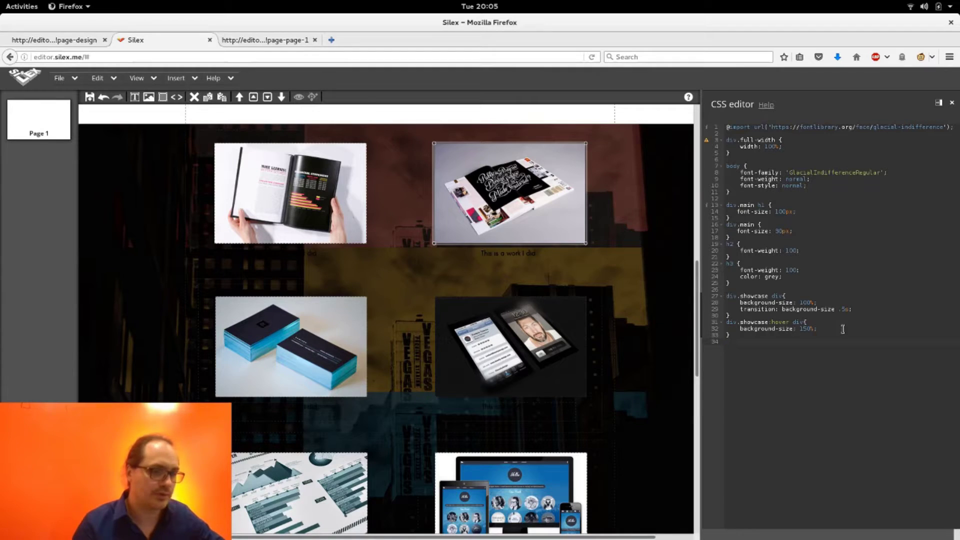
# Return to the hero section and save the website with the new showcase hover rules.
pyautogui.doubleClick(749, 308)
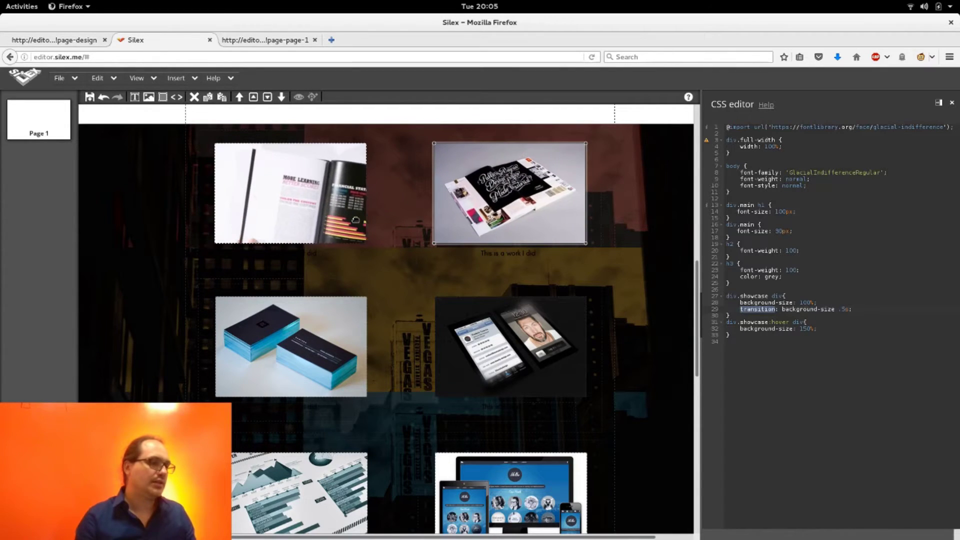
pyautogui.scroll(5, 611, 356)
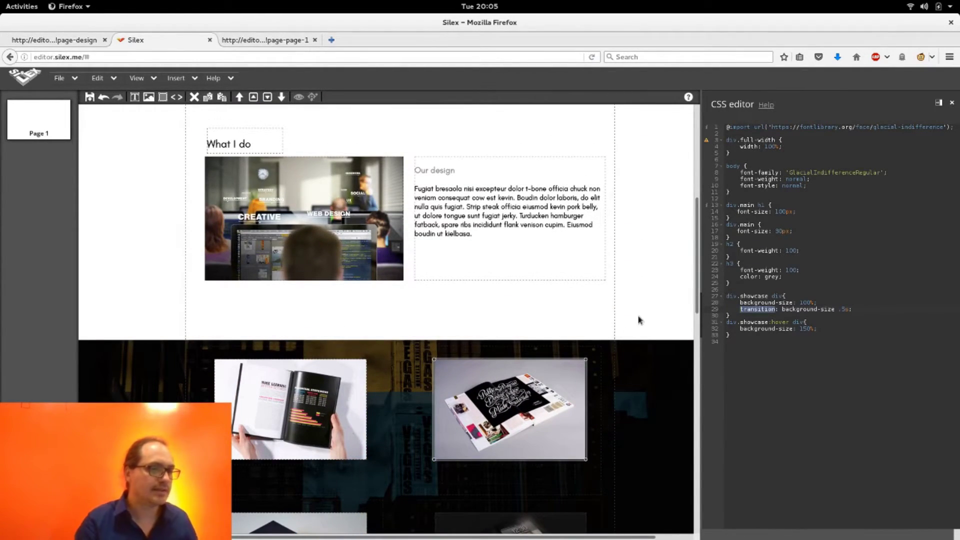
pyautogui.scroll(7, 634, 311)
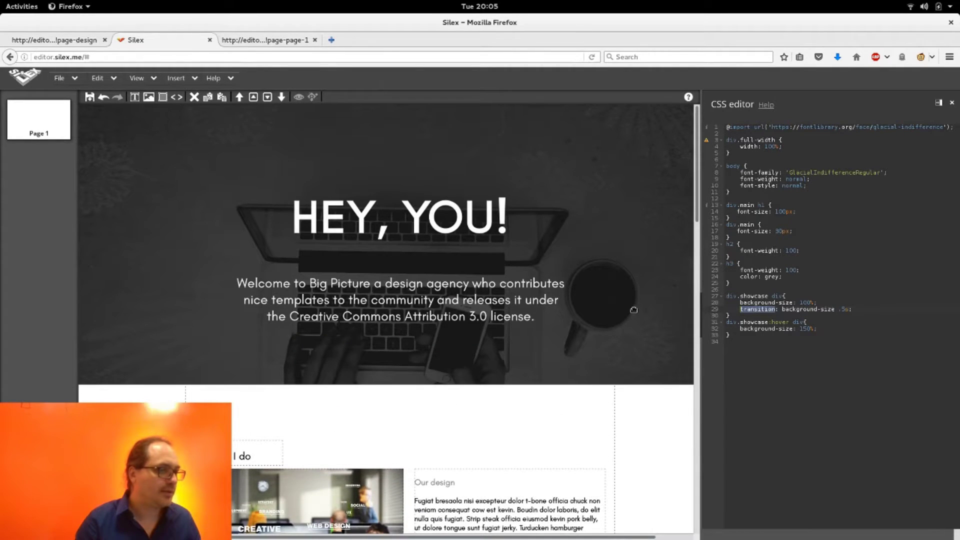
pyautogui.click(445, 217)
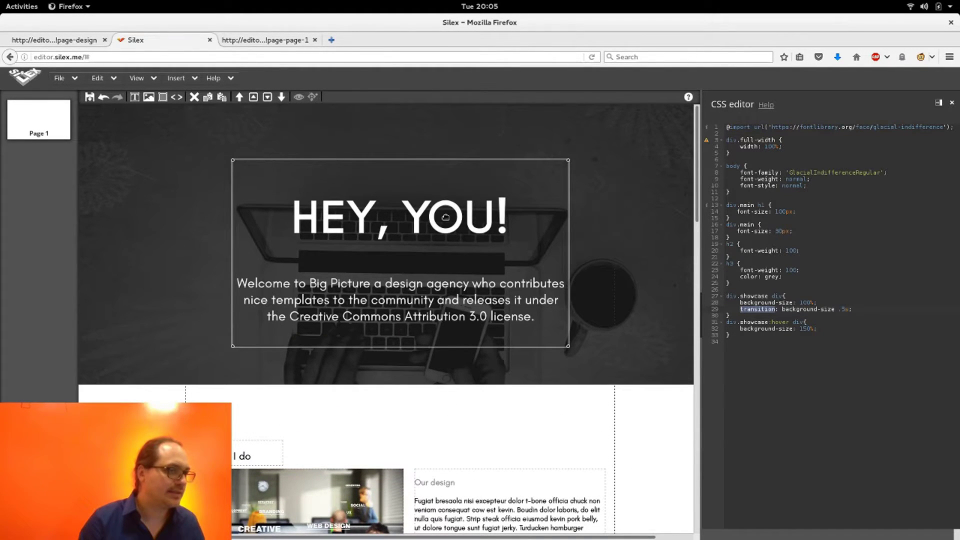
pyautogui.hotkey('ctrl', 'a')
pyautogui.hotkey('ctrl', 's')
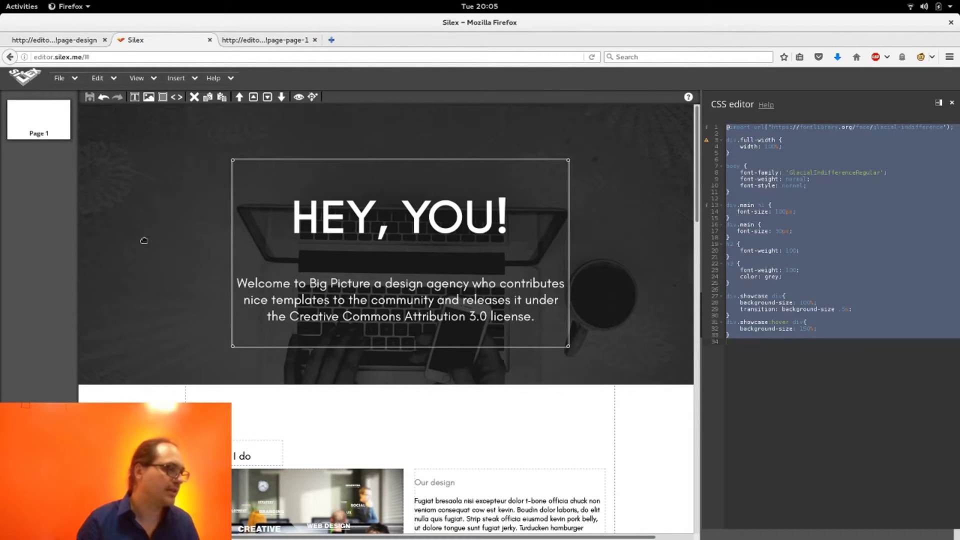
pyautogui.scroll(-7, 144, 241)
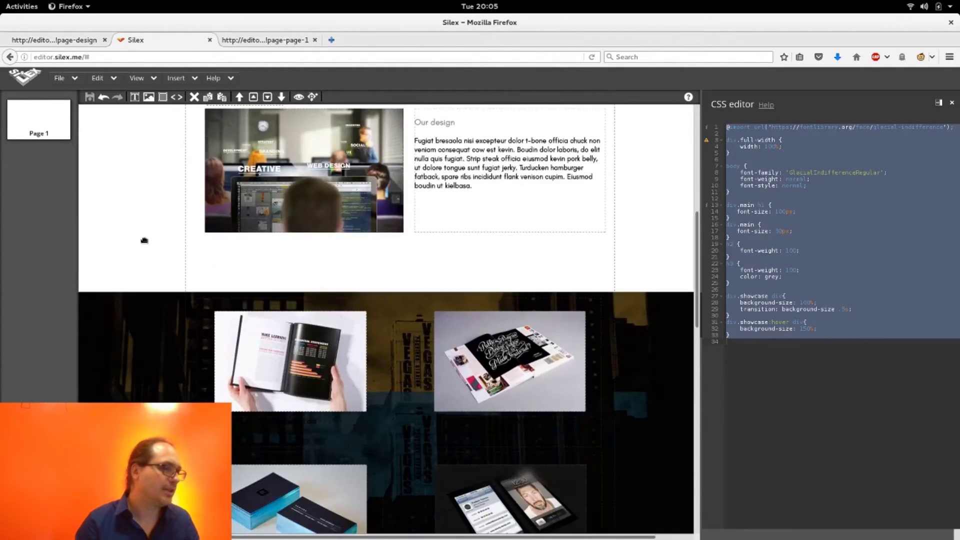
pyautogui.scroll(7, 144, 240)
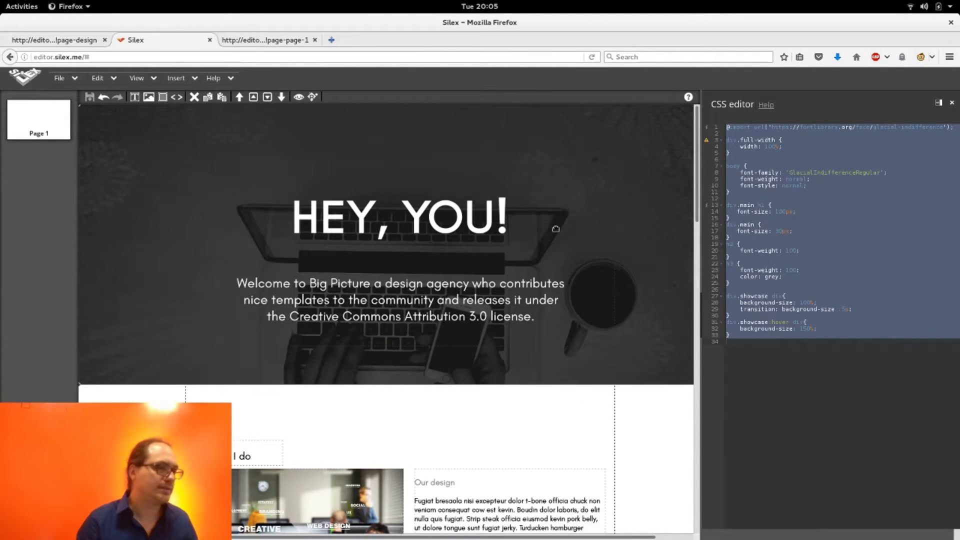
pyautogui.click(846, 320)
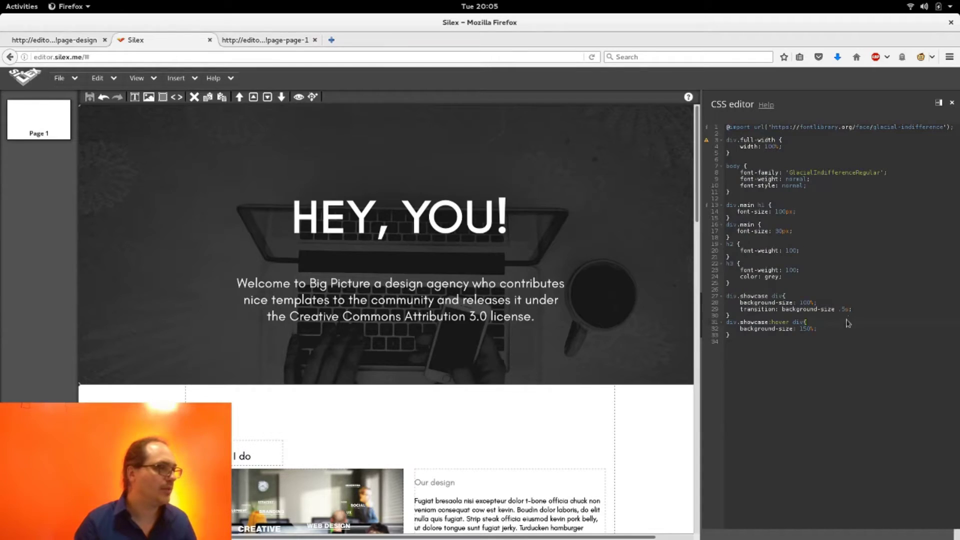
pyautogui.hotkey('ctrl', 'Tab')
pyautogui.hotkey('ctrl', 'shift', 'Tab')
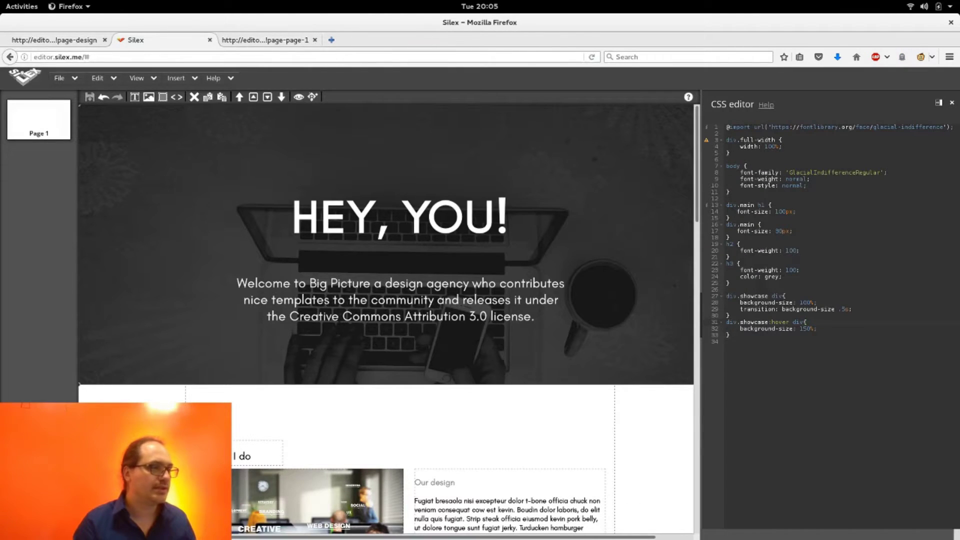
pyautogui.hotkey('alt', 'Tab')
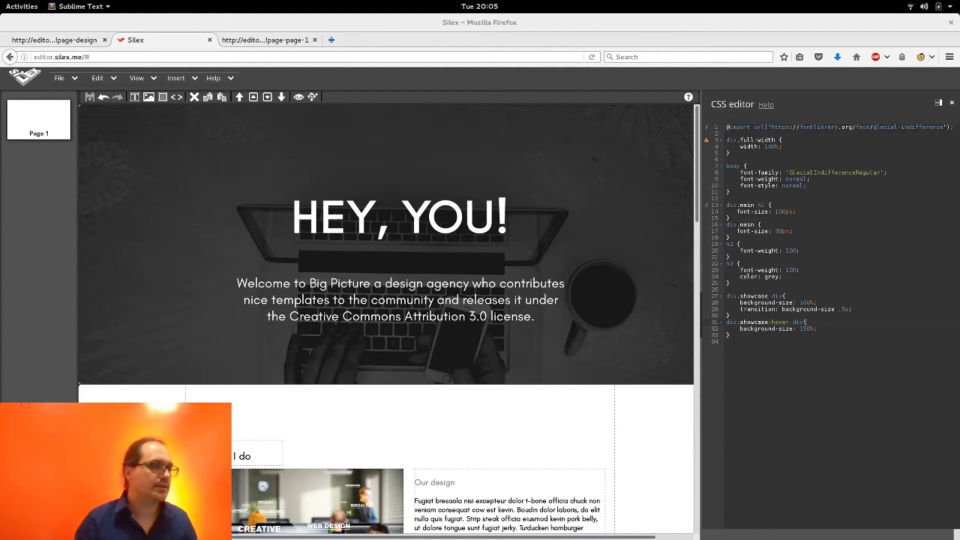
pyautogui.click(330, 40)
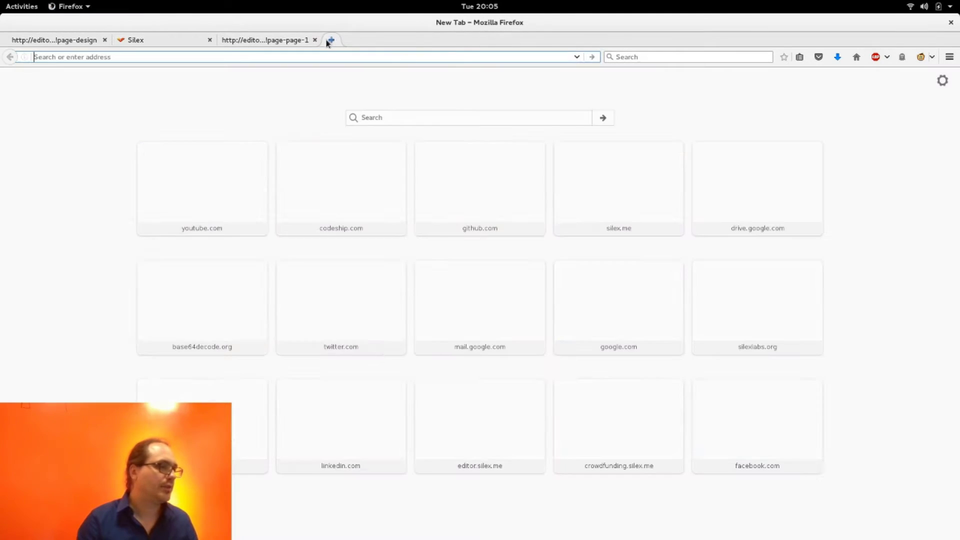
pyautogui.write('http://ianlunn.github.io/Hover/')
pyautogui.press('Return')
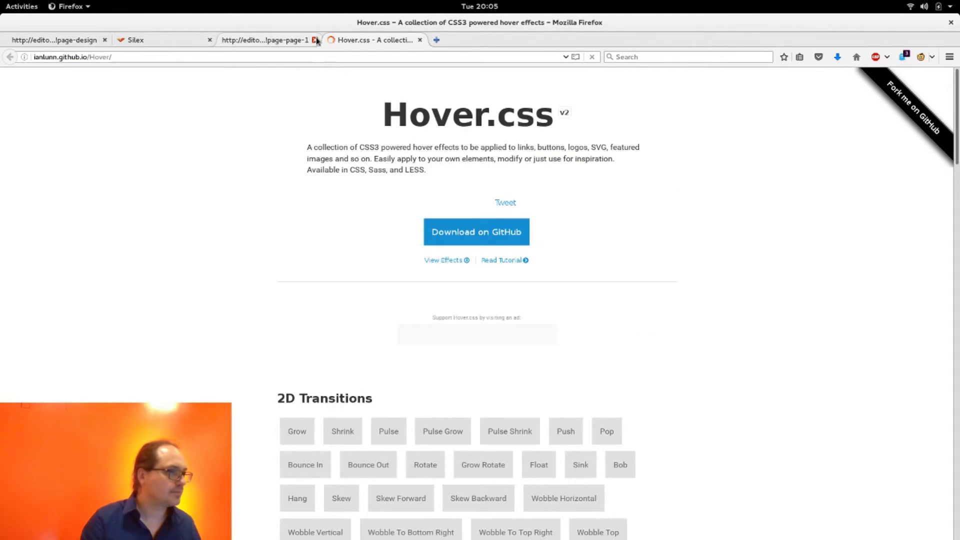
pyautogui.click(314, 40)
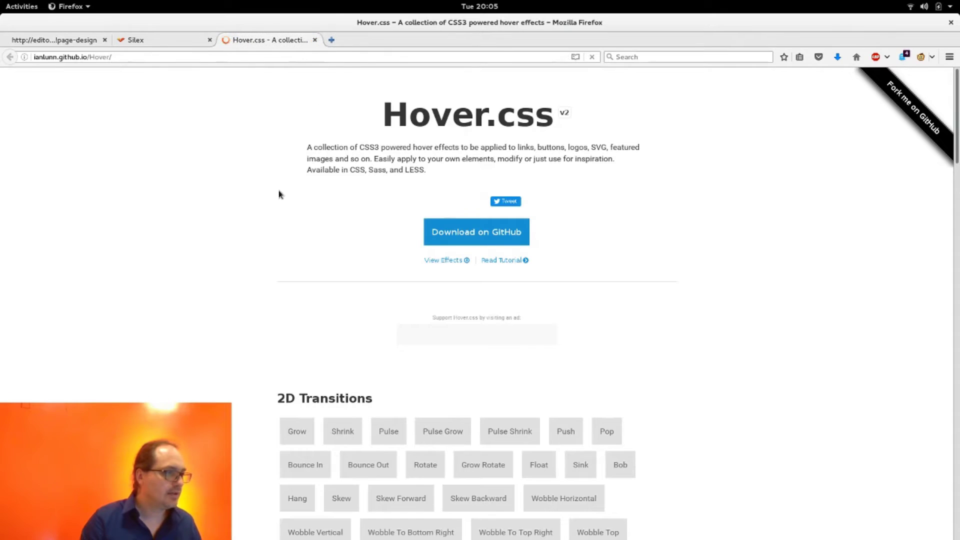
# Look through the Hover.css effects, then download the library's ZIP from its GitHub repository and open it with Archive Manager.
pyautogui.scroll(-5, 279, 194)
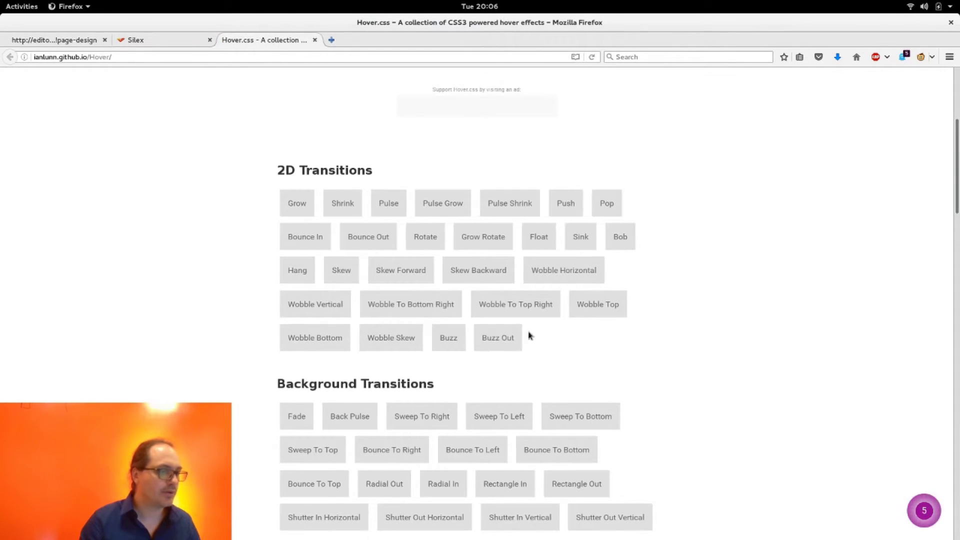
pyautogui.scroll(-5, 448, 335)
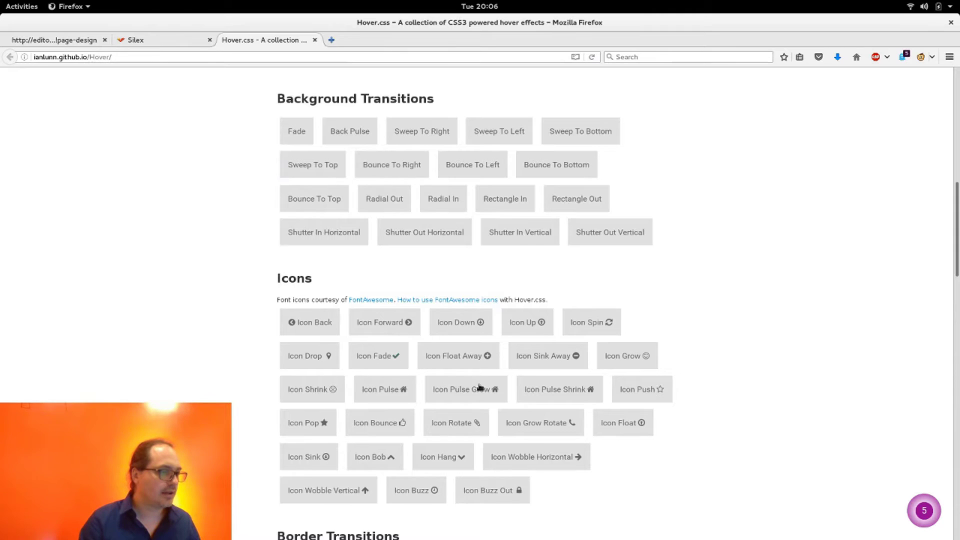
pyautogui.scroll(9, 476, 400)
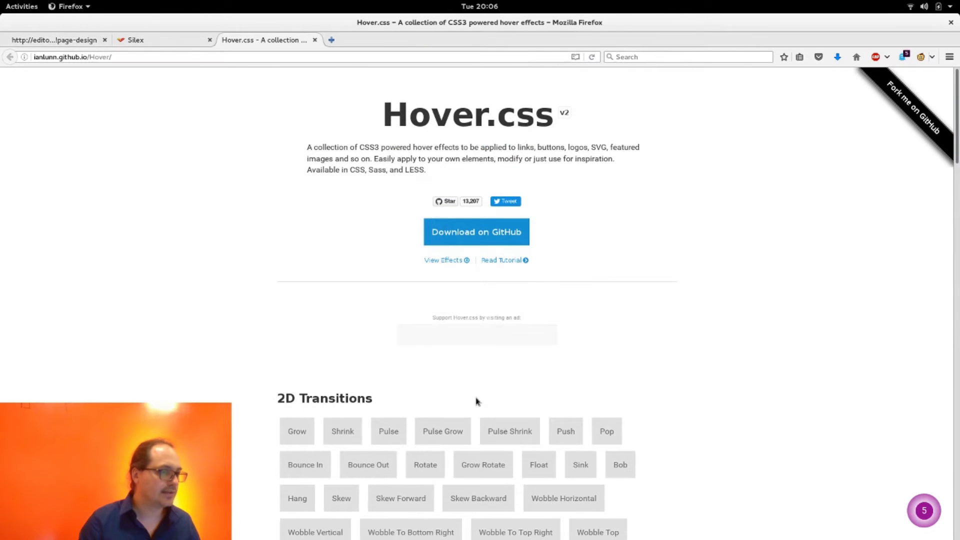
pyautogui.click(484, 234)
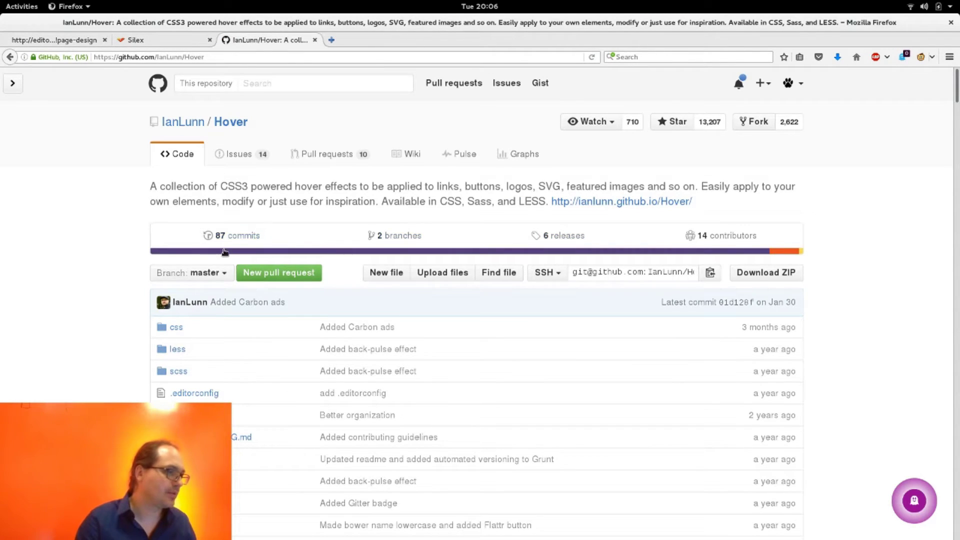
pyautogui.scroll(-3, 223, 251)
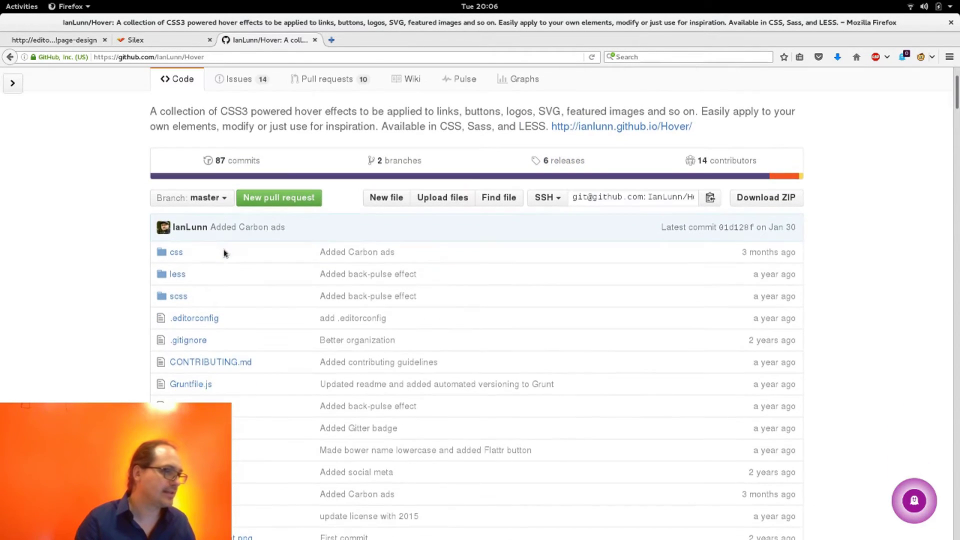
pyautogui.click(754, 200)
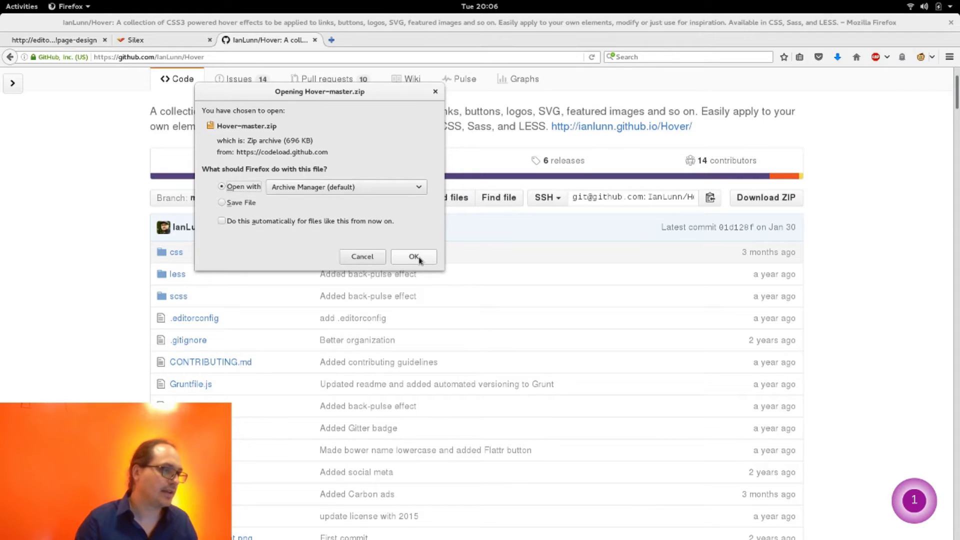
pyautogui.click(414, 256)
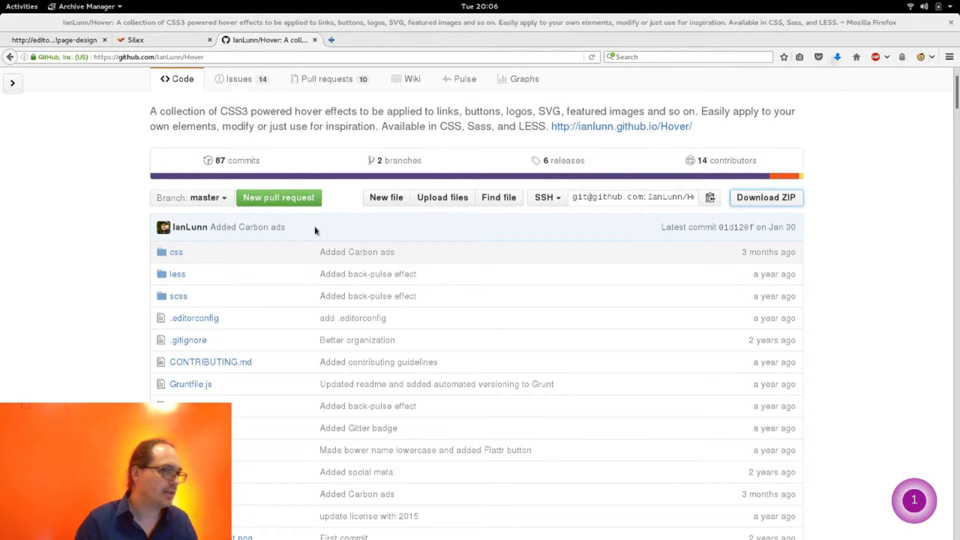
# Extract all files of Hover-master.zip into the Downloads folder and dismiss the archive window.
pyautogui.click(41, 43)
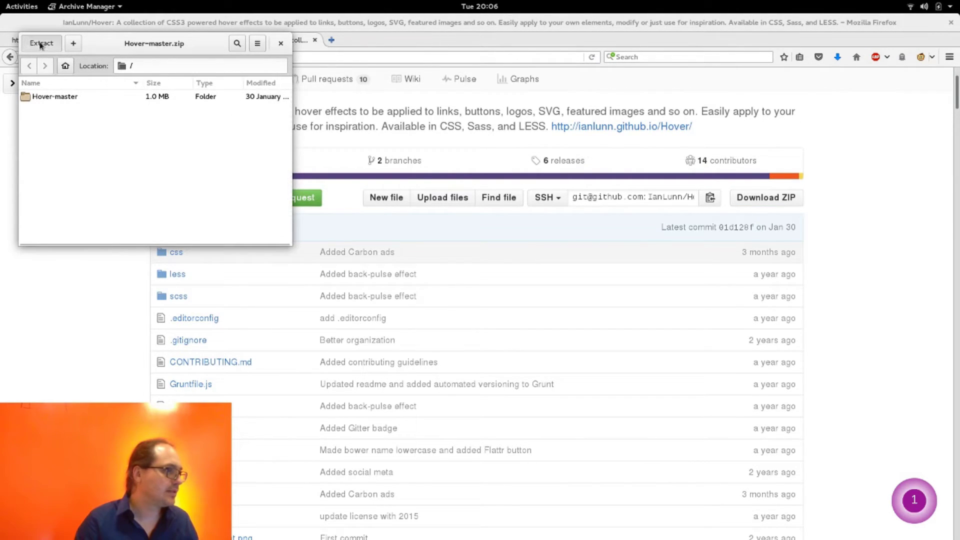
pyautogui.doubleClick(114, 95)
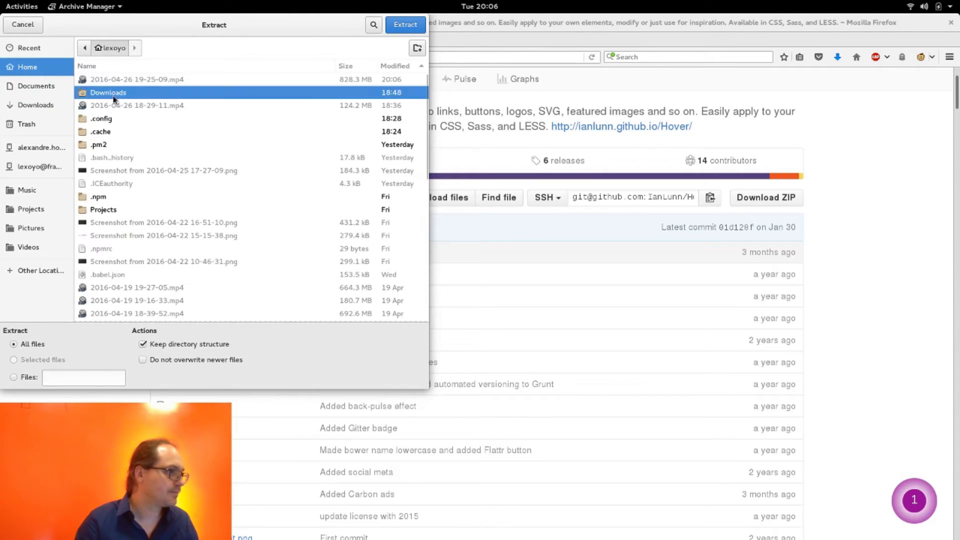
pyautogui.click(409, 24)
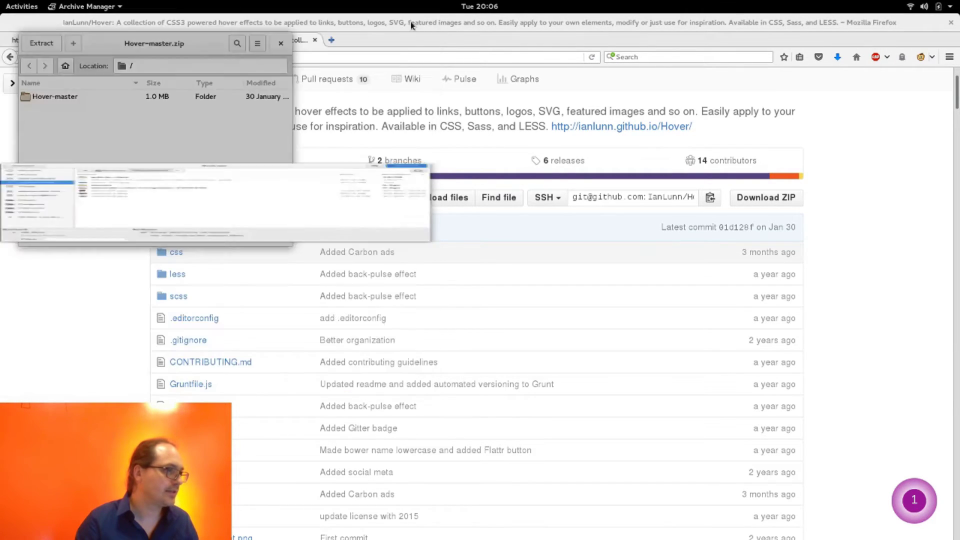
pyautogui.click(268, 124)
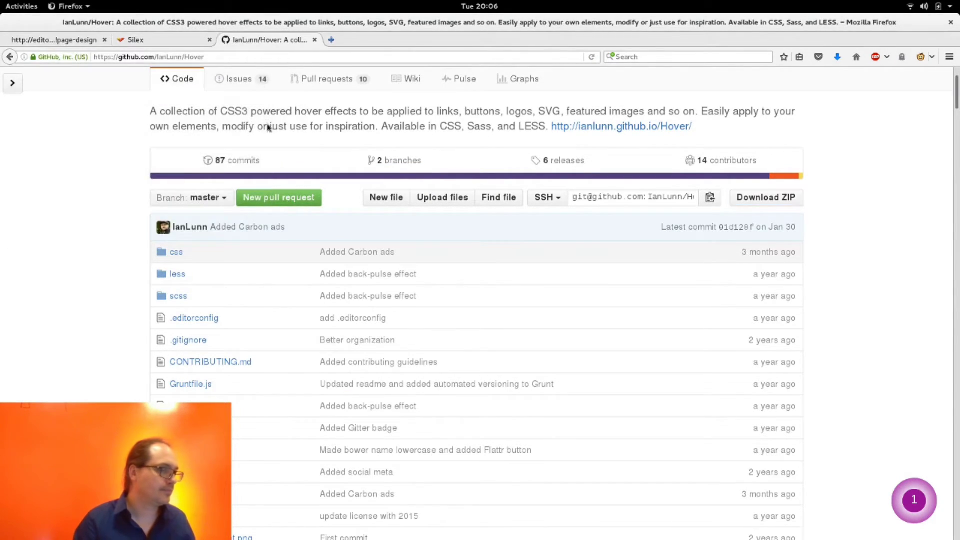
# Switch to the Files window showing Downloads and open the extracted Hover-master folder.
pyautogui.hotkey('alt', 'Tab')
pyautogui.hotkey('alt', 'Tab')
pyautogui.hotkey('alt', 'Tab')
pyautogui.hotkey('alt', 'Tab')
pyautogui.hotkey('alt', 'Tab')
pyautogui.hotkey('alt', 'Tab')
pyautogui.hotkey('alt', 'Tab')
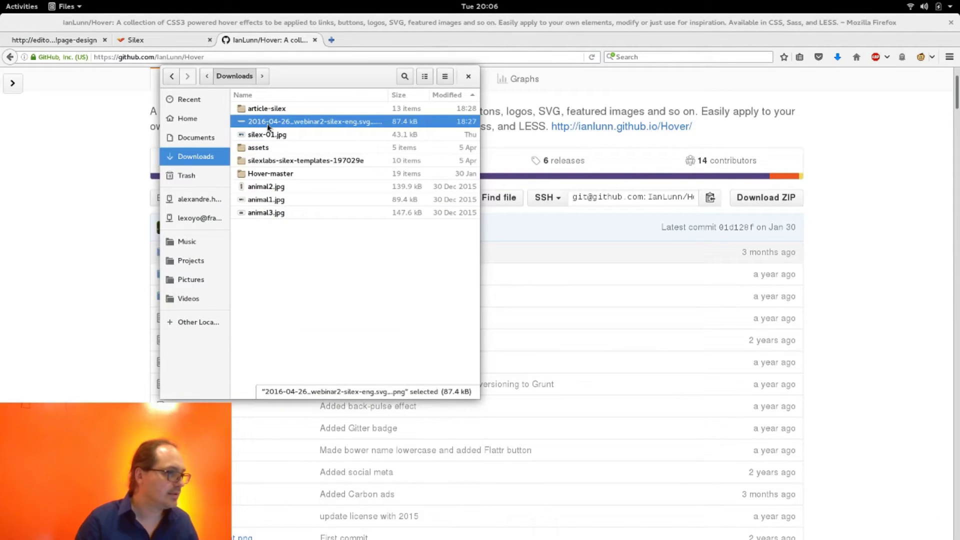
pyautogui.press('Down')
pyautogui.press('Down')
pyautogui.press('Down')
pyautogui.press('Down')
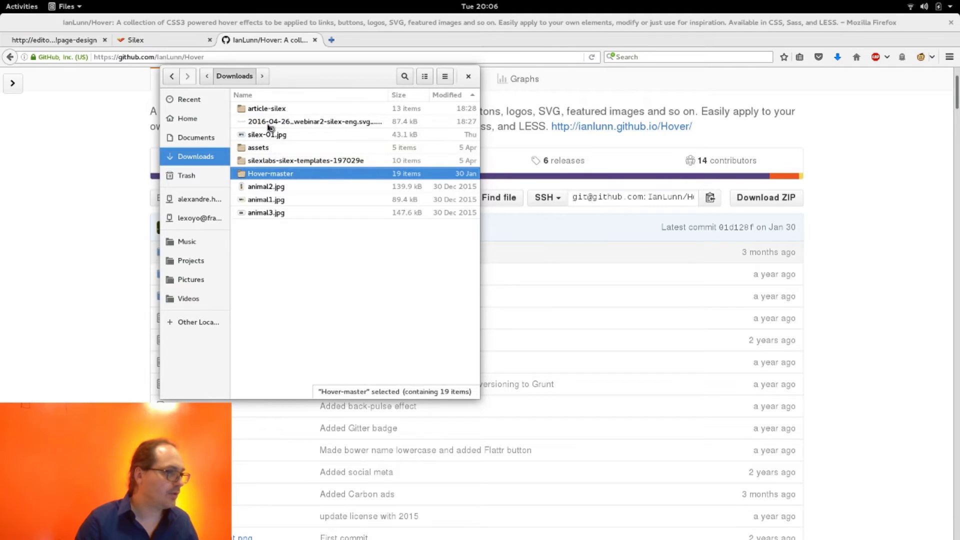
pyautogui.press('Return')
# Open the css folder inside Hover-master and select the hover.css file.
pyautogui.press('Down')
pyautogui.press('Down')
pyautogui.press('Down')
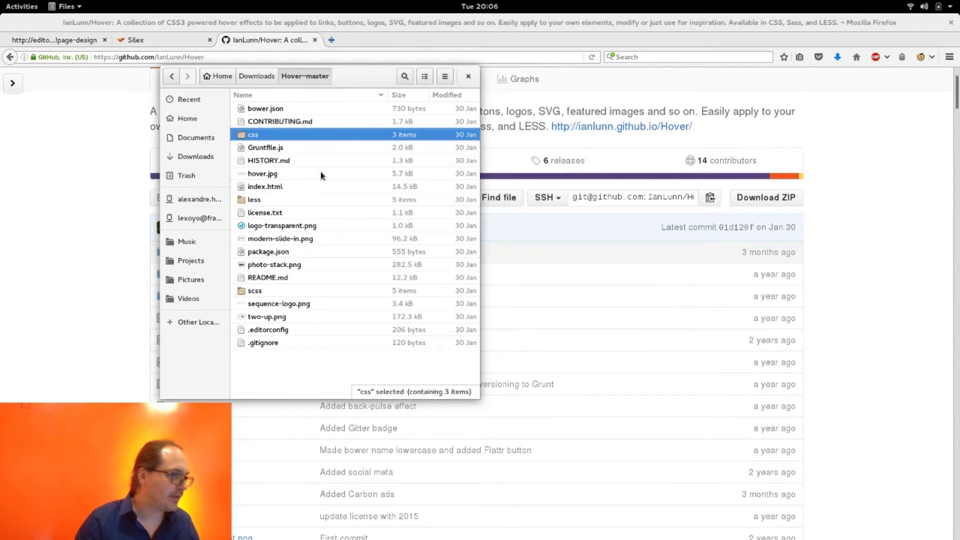
pyautogui.press('Down')
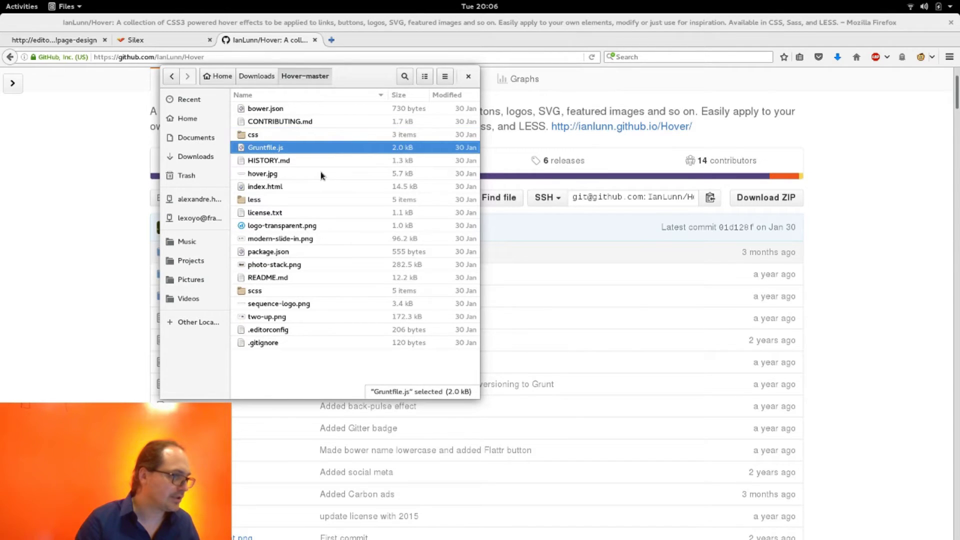
pyautogui.press('Up')
pyautogui.press('Return')
pyautogui.press('Down')
pyautogui.press('Down')
pyautogui.press('Down')
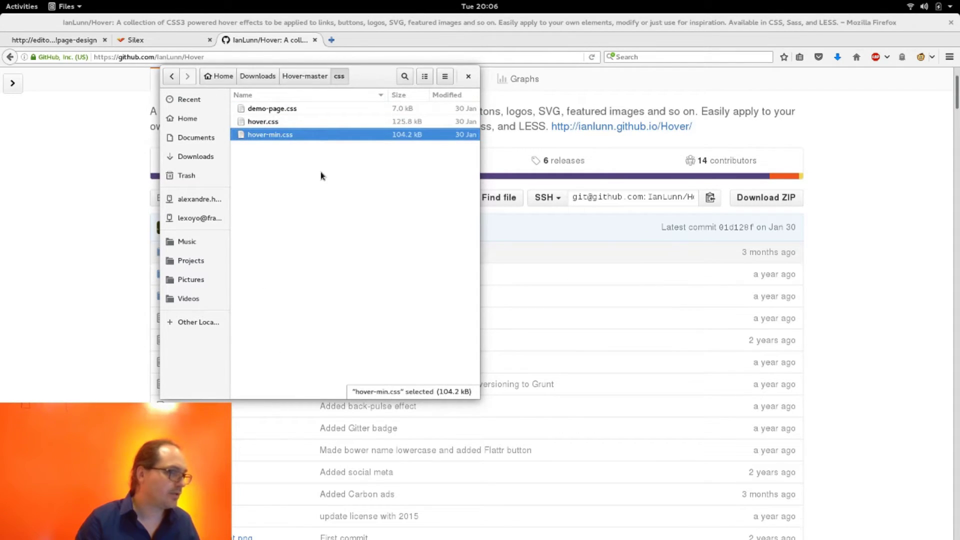
pyautogui.press('Up')
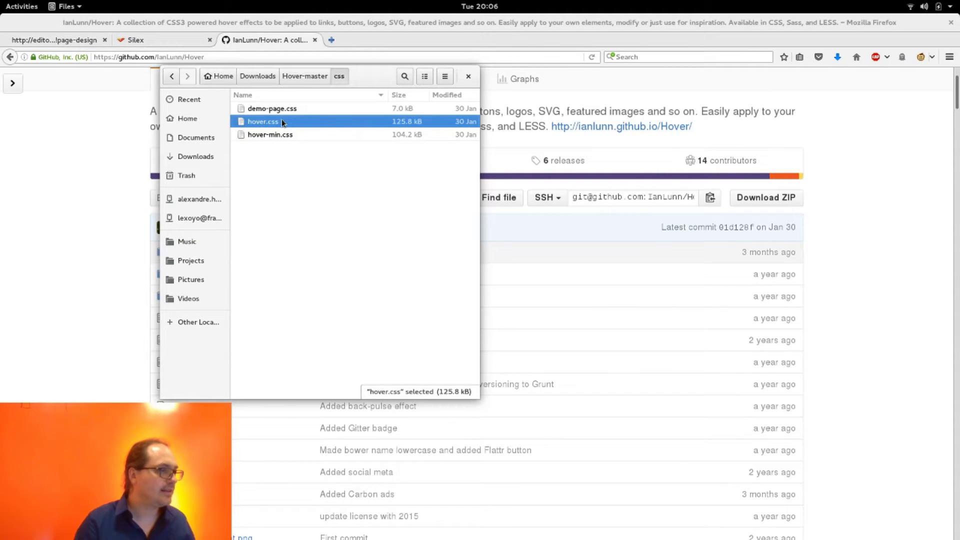
# Open the cloud file browser in the Silex editor and create a folder named css in webinar2EN.
pyautogui.click(146, 42)
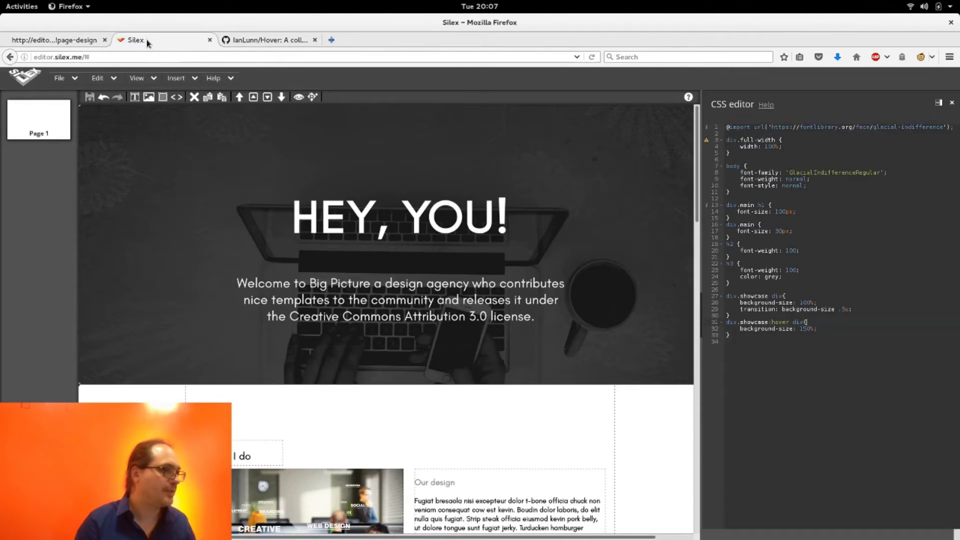
pyautogui.click(141, 80)
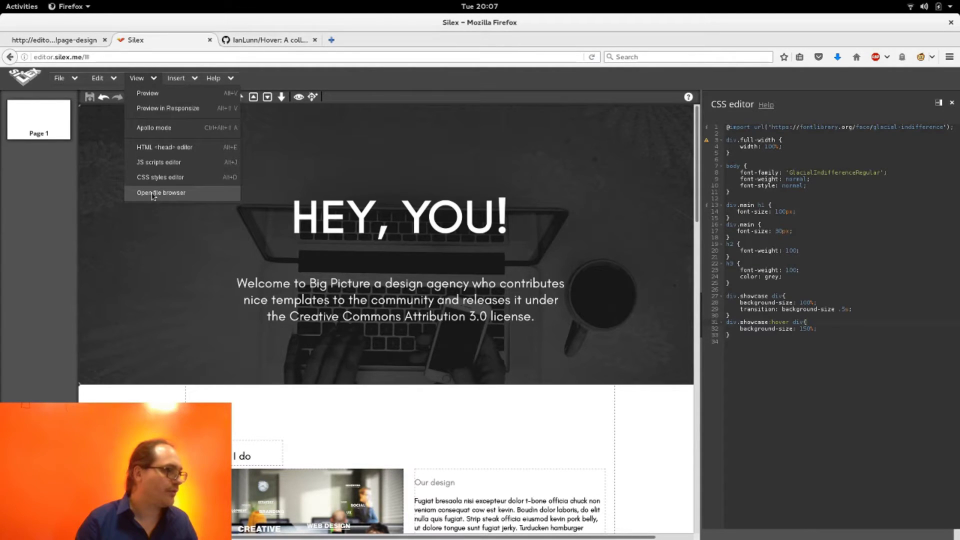
pyautogui.click(173, 195)
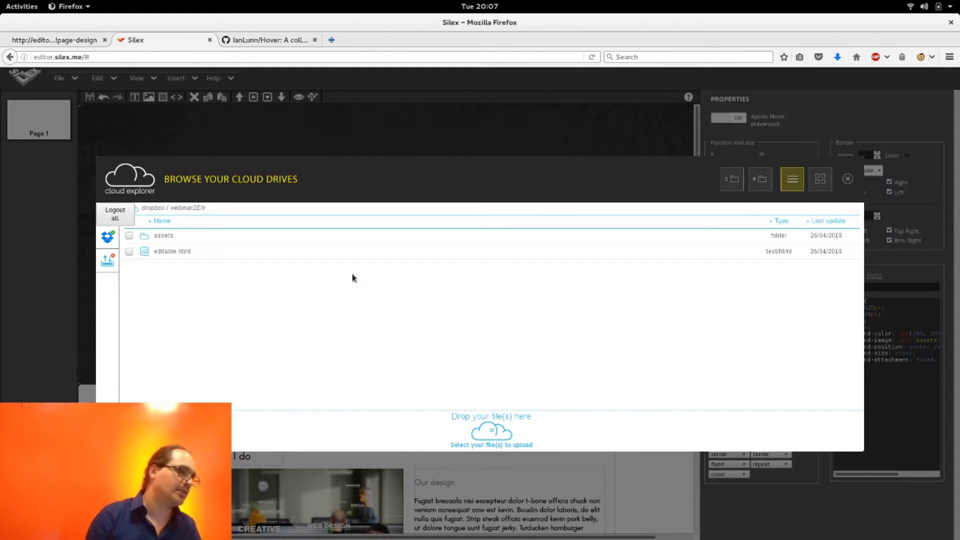
pyautogui.click(760, 180)
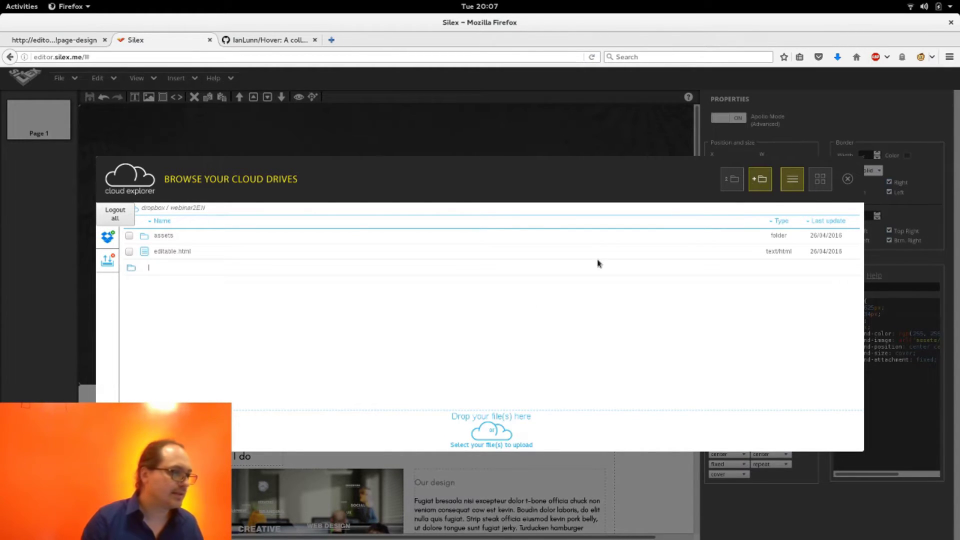
pyautogui.write('css')
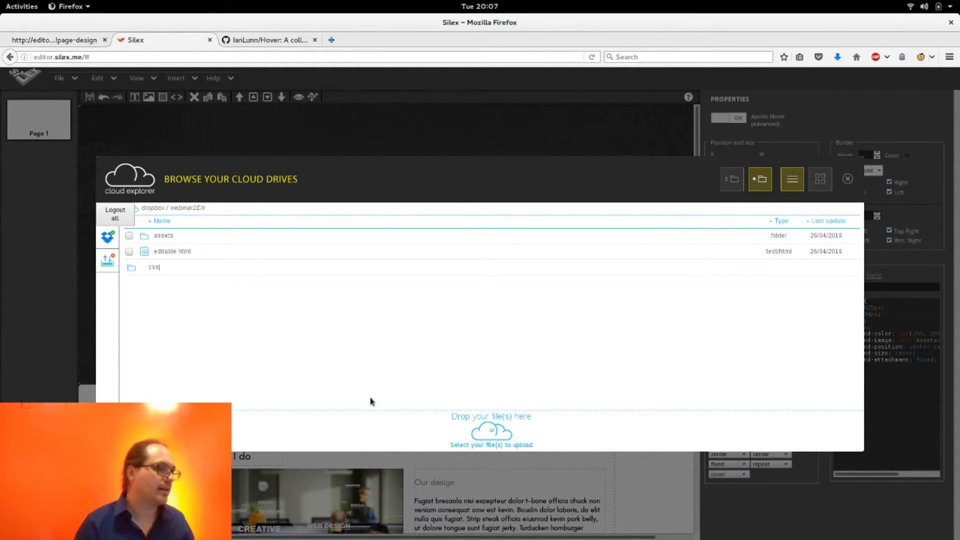
pyautogui.press('Return')
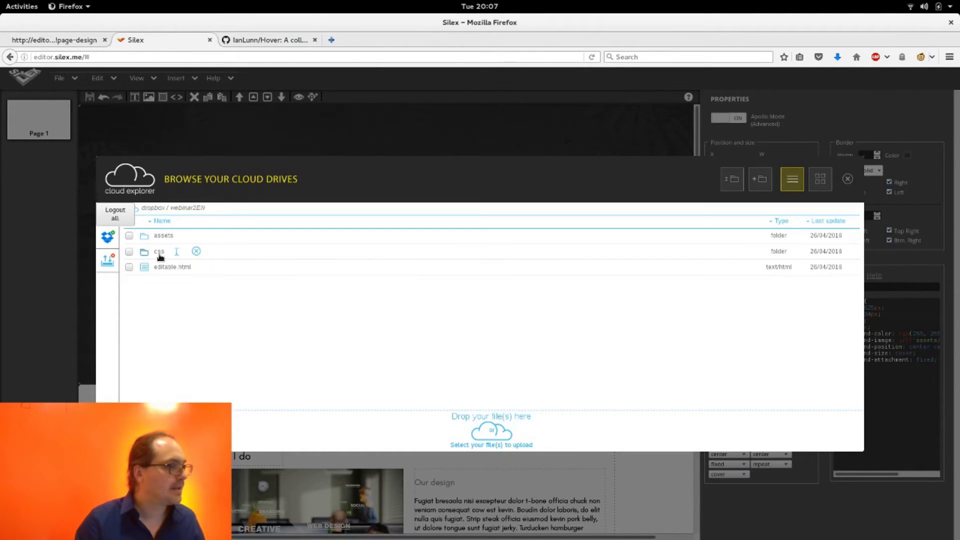
# Upload hover.css from the Files window into the new css cloud folder and close the cloud file browser.
pyautogui.click(158, 255)
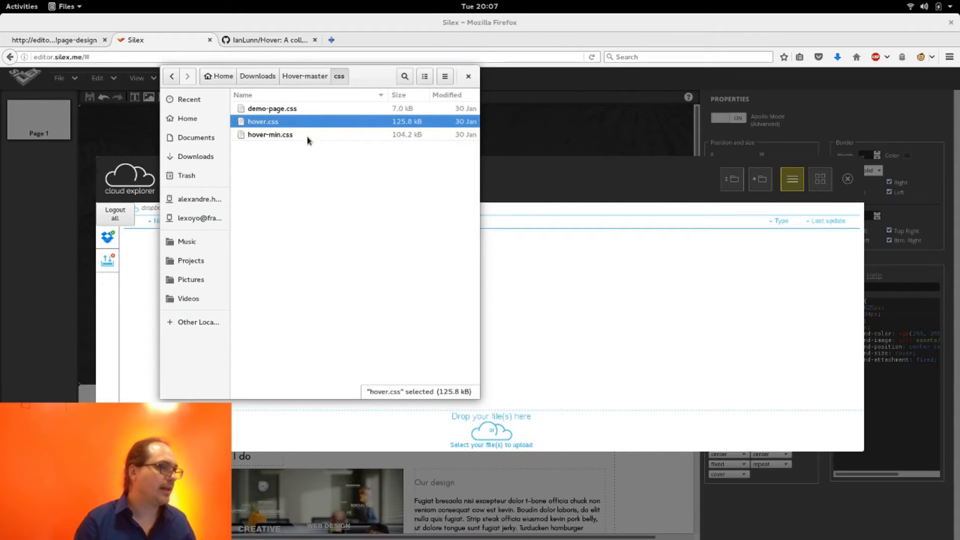
pyautogui.moveTo(254, 123); pyautogui.dragTo(491, 434)
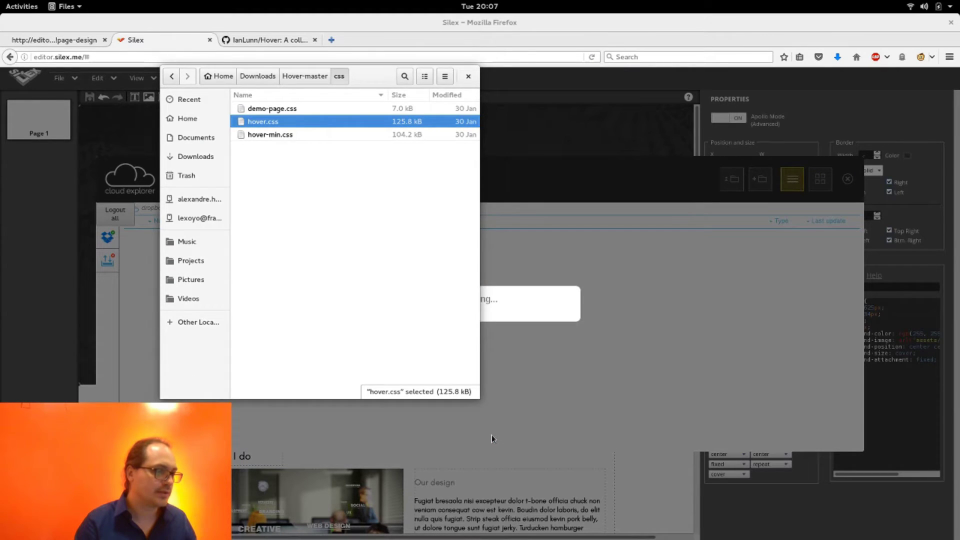
pyautogui.click(491, 434)
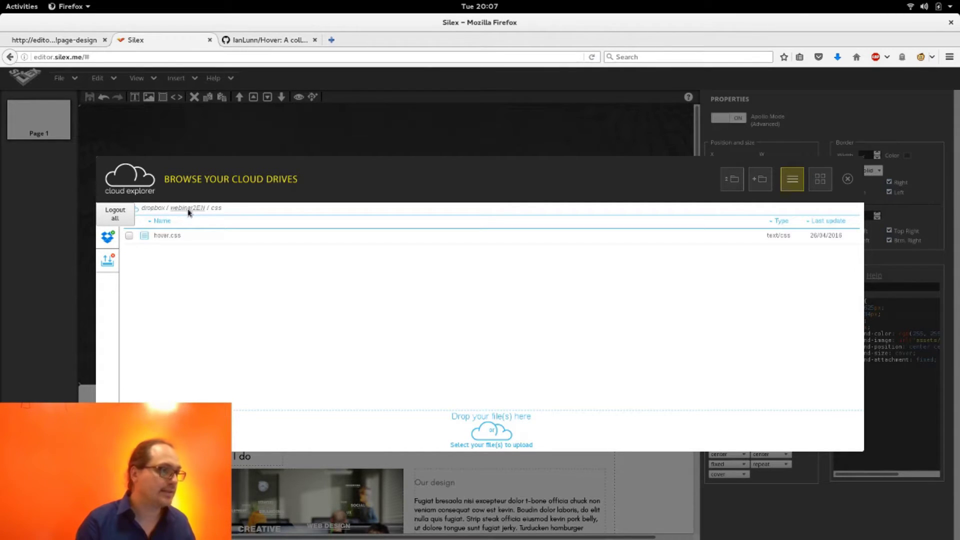
pyautogui.hotkey('alt', 'Tab')
pyautogui.press('Escape')
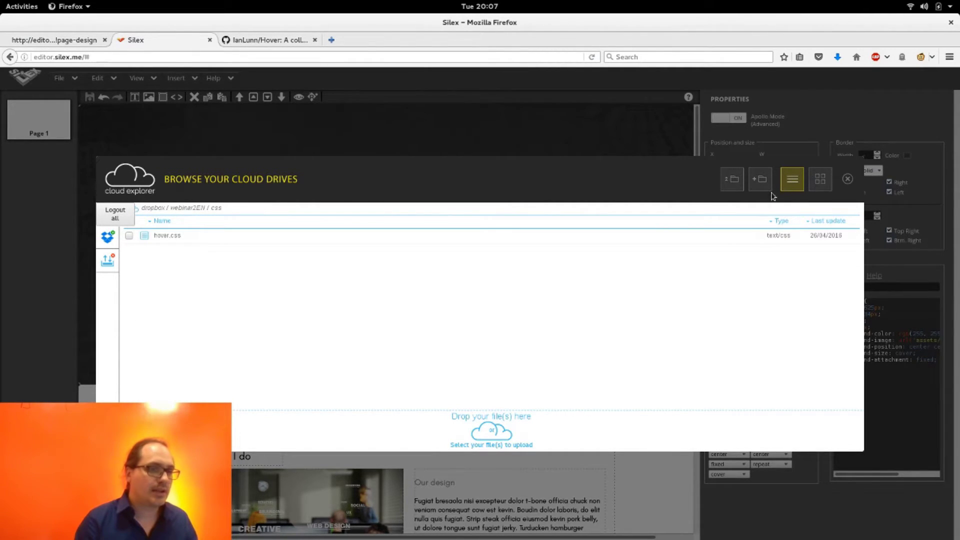
pyautogui.click(847, 180)
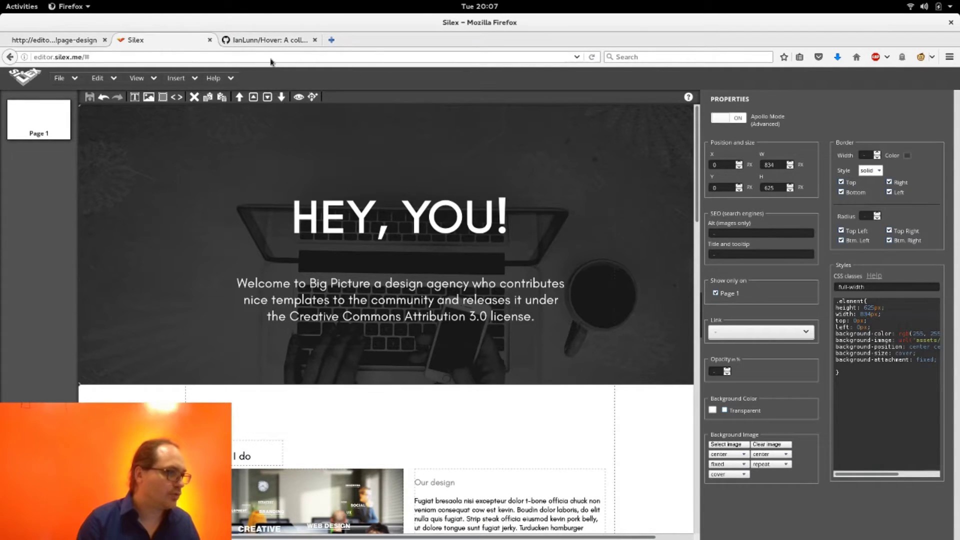
# Open the Hover.css tutorial from the library's home page and copy the link tag that loads css/hover.css.
pyautogui.click(265, 40)
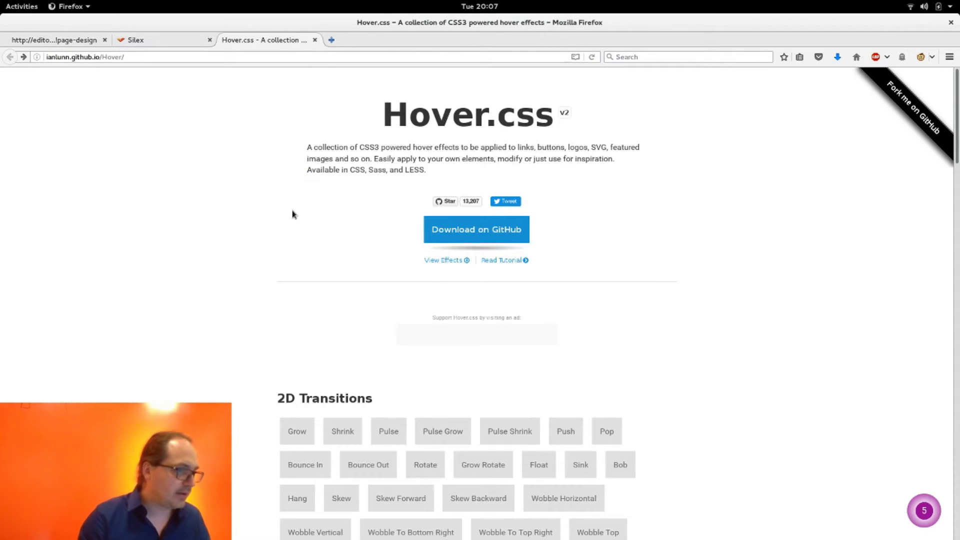
pyautogui.click(494, 261)
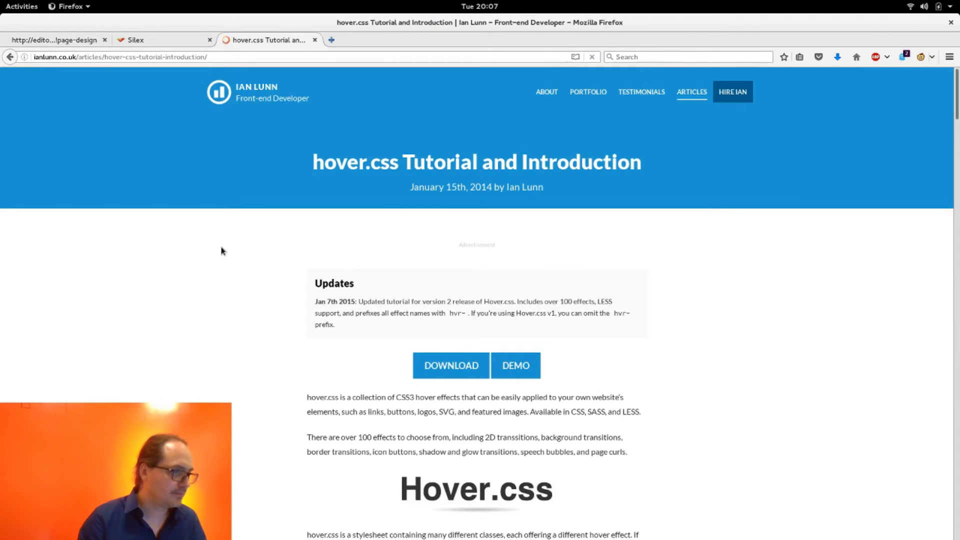
pyautogui.scroll(-3, 222, 251)
pyautogui.scroll(-7, 323, 282)
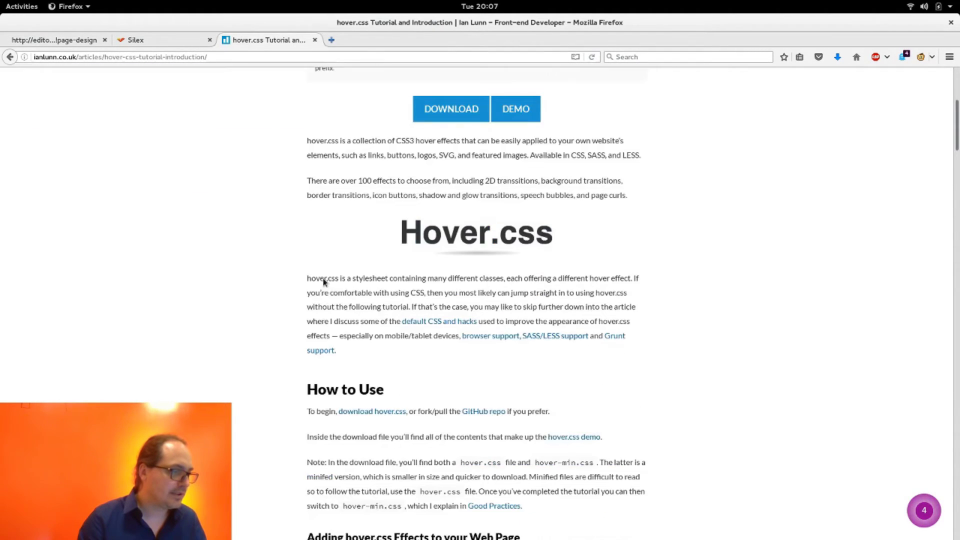
pyautogui.scroll(-10, 323, 282)
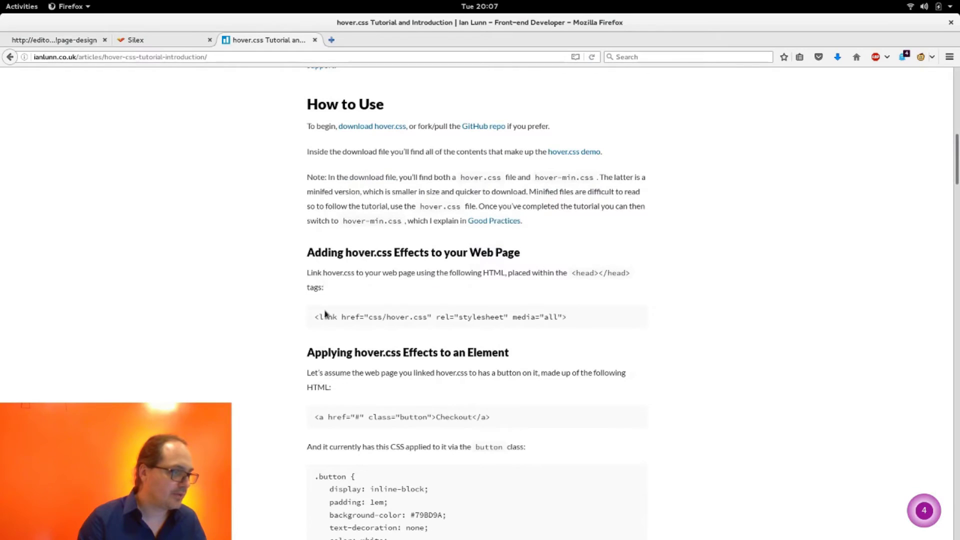
pyautogui.moveTo(316, 317); pyautogui.dragTo(568, 328)
pyautogui.hotkey('ctrl', 'c')
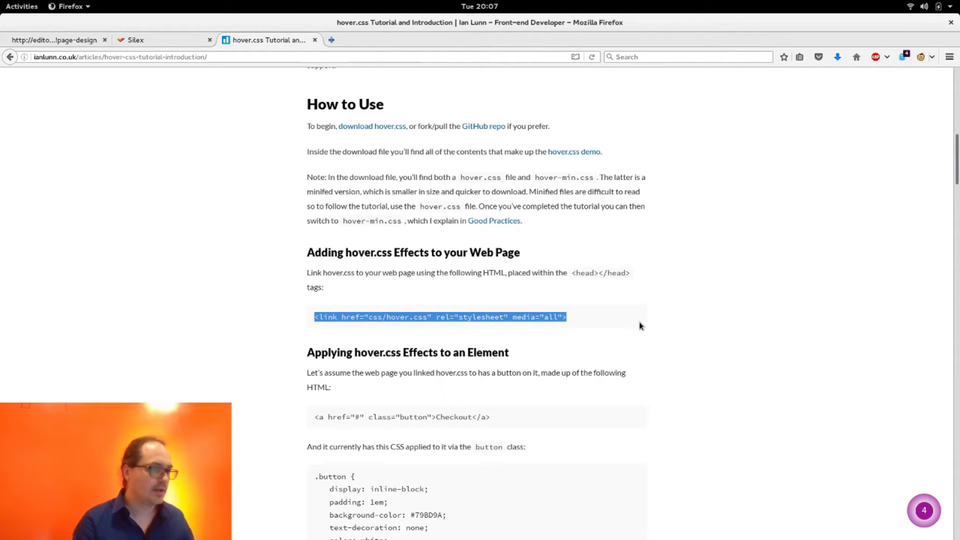
# Return to the Silex editor and paste the copied css/hover.css link tag into the page's HTML head code.
pyautogui.hotkey('ctrl', 'pageup')
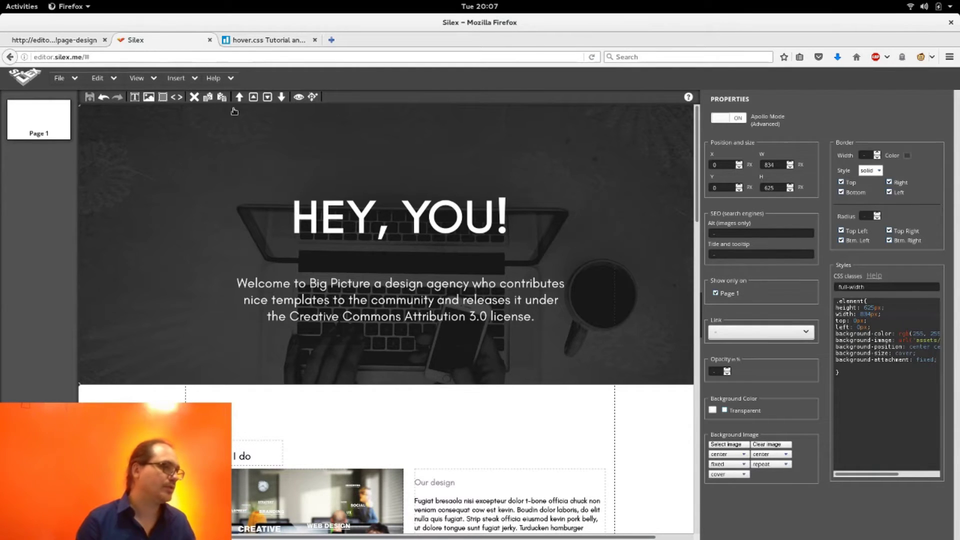
pyautogui.click(141, 78)
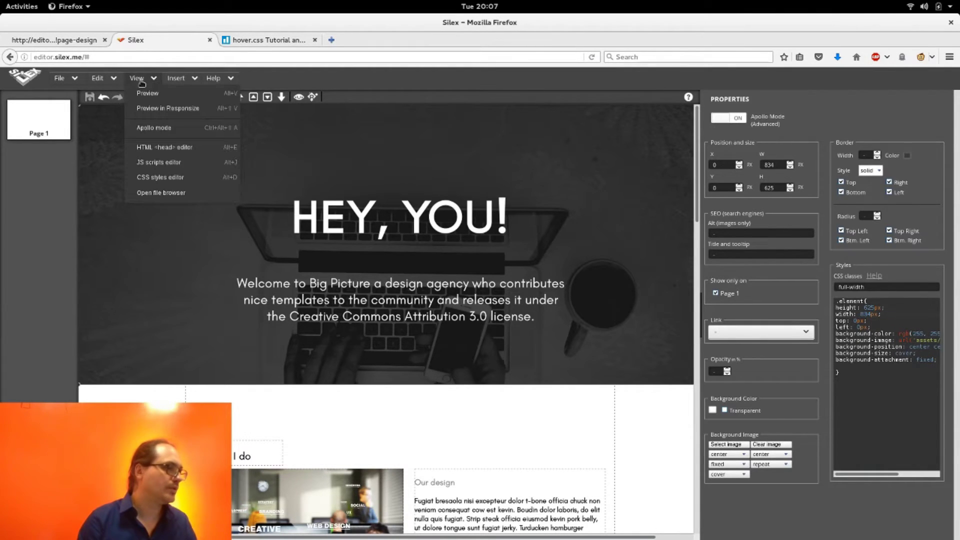
pyautogui.click(172, 151)
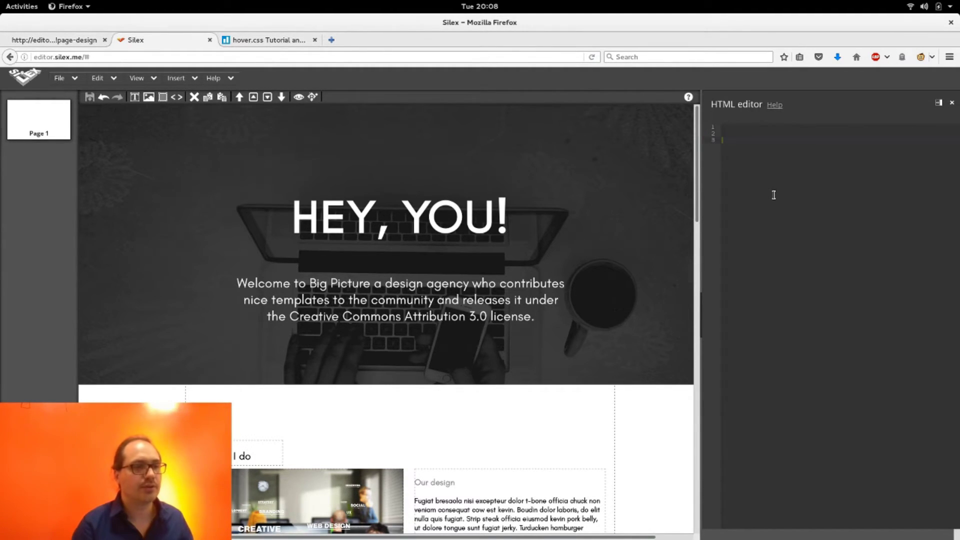
pyautogui.hotkey('ctrl', 'v')
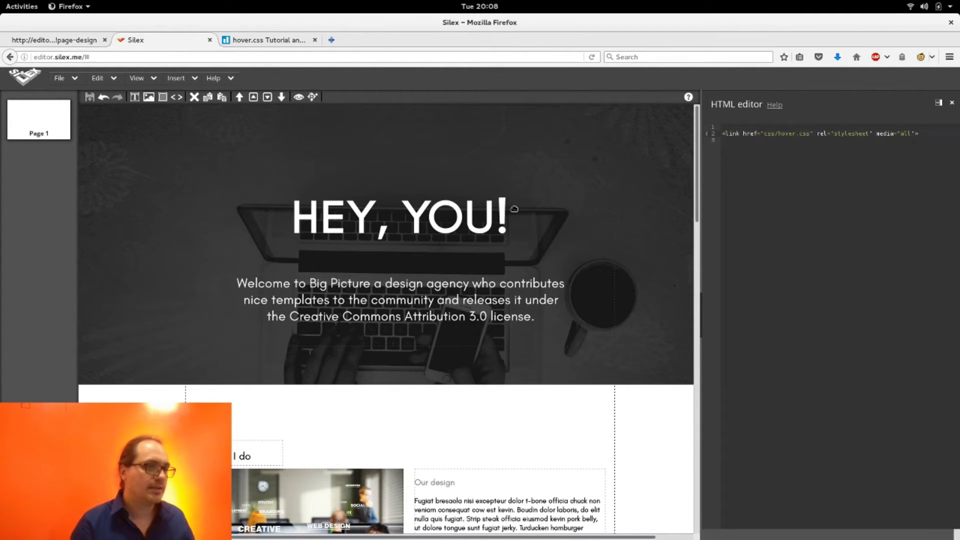
# Read the tutorial's section on applying effects to an element and copy the class name hvr-grow-rotate.
pyautogui.hotkey('ctrl', 'Tab')
pyautogui.scroll(-2, 502, 286)
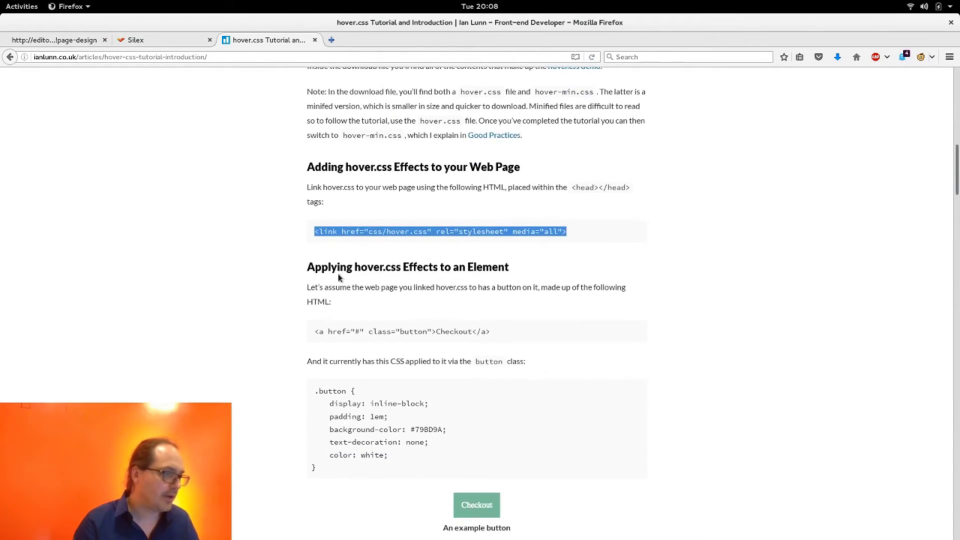
pyautogui.scroll(-3, 415, 348)
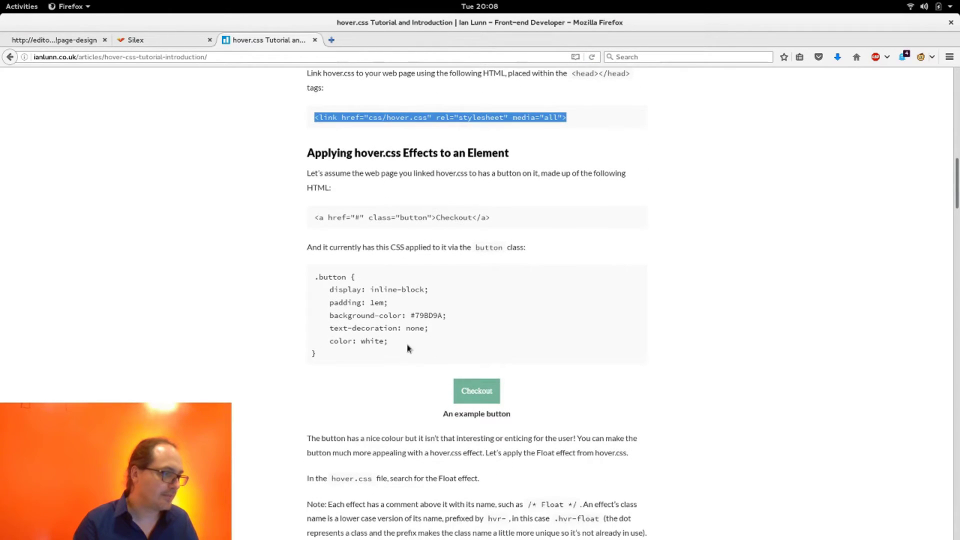
pyautogui.doubleClick(416, 217)
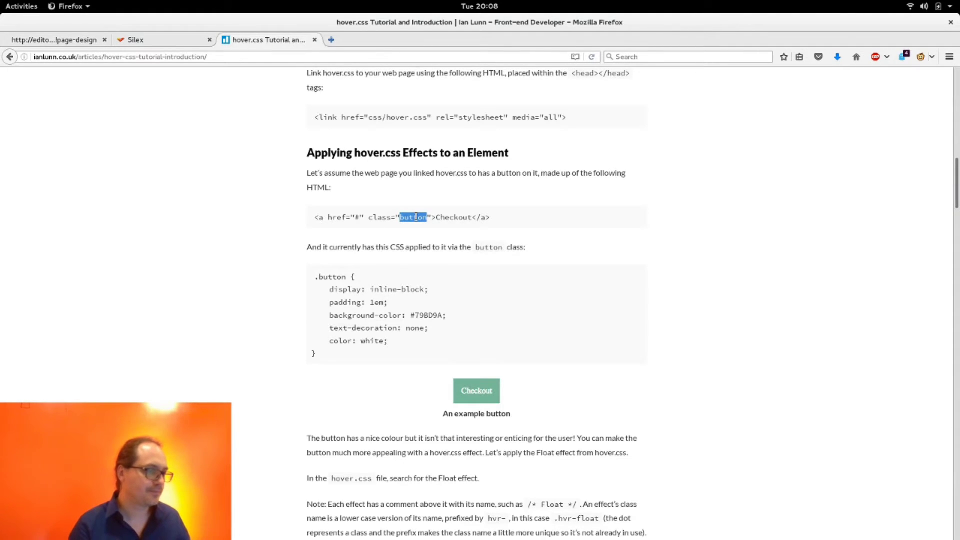
pyautogui.scroll(-3, 416, 217)
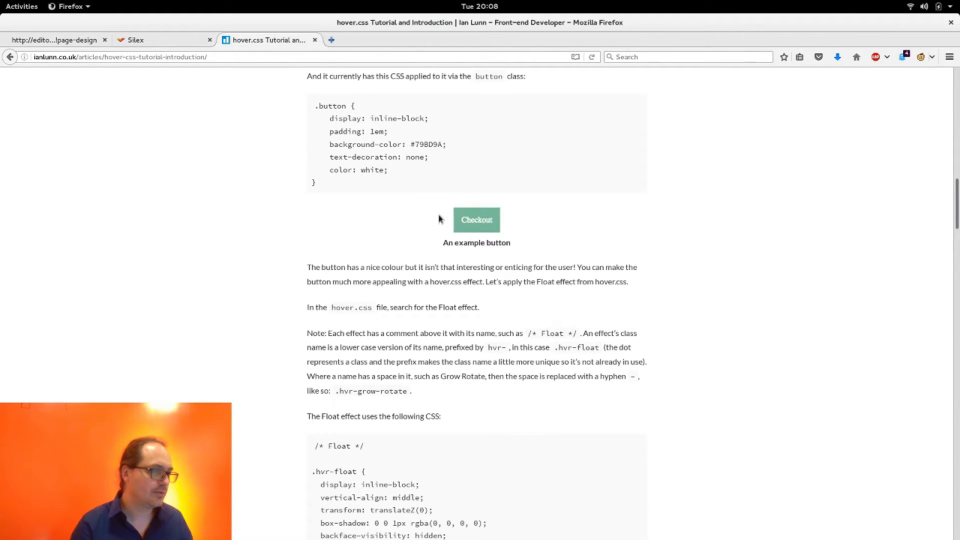
pyautogui.scroll(-4, 439, 218)
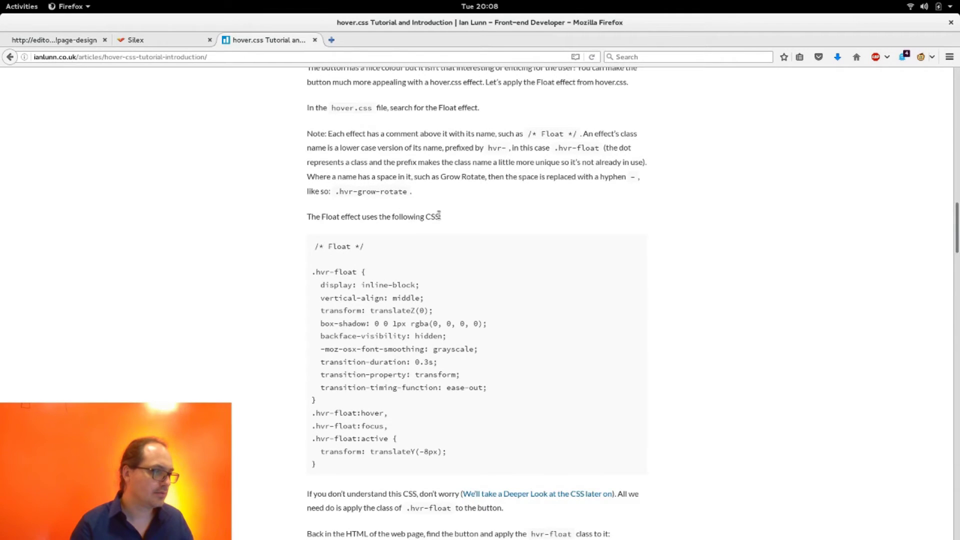
pyautogui.scroll(1, 439, 215)
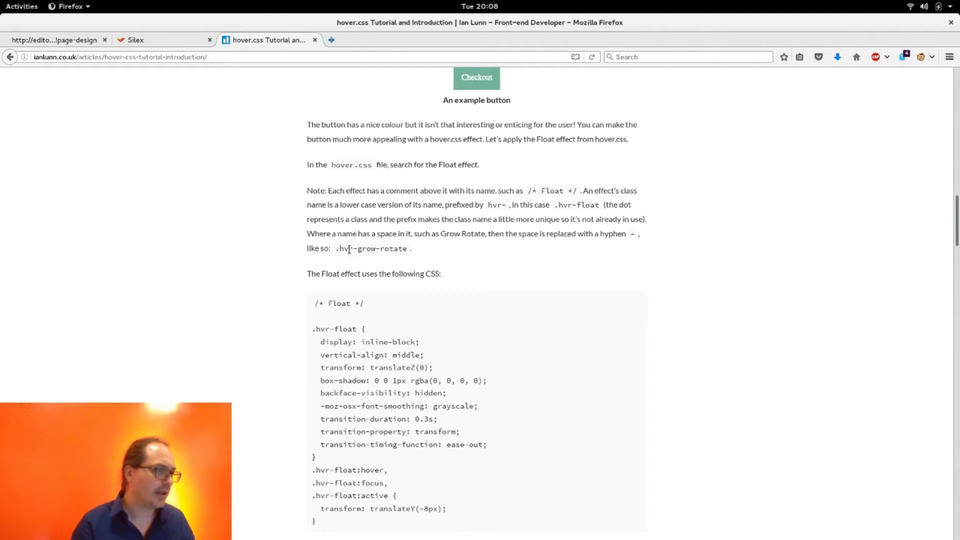
pyautogui.moveTo(339, 248); pyautogui.dragTo(403, 245)
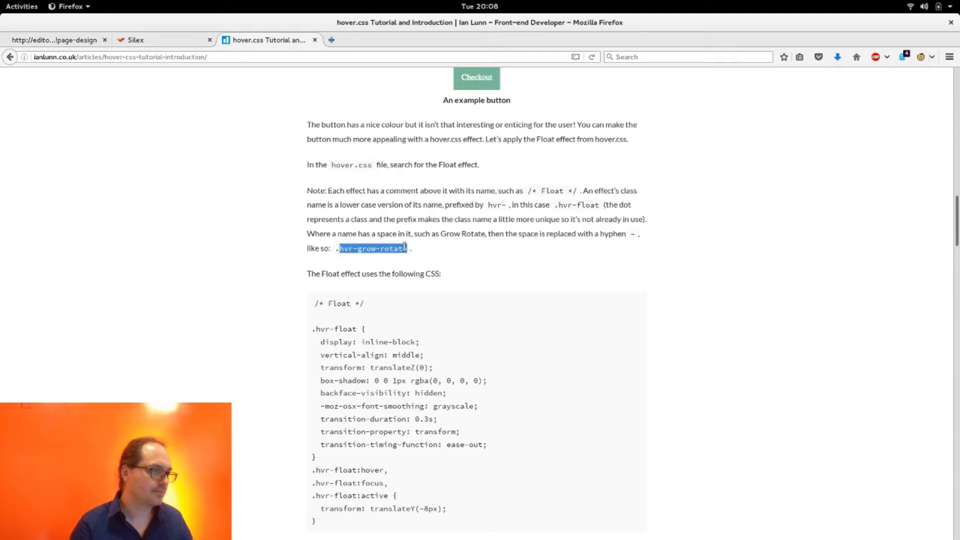
# Add the CSS class hvr-grow-rotate after main on the HEY, YOU! text block in the Silex editor.
pyautogui.hotkey('ctrl', 'pageup')
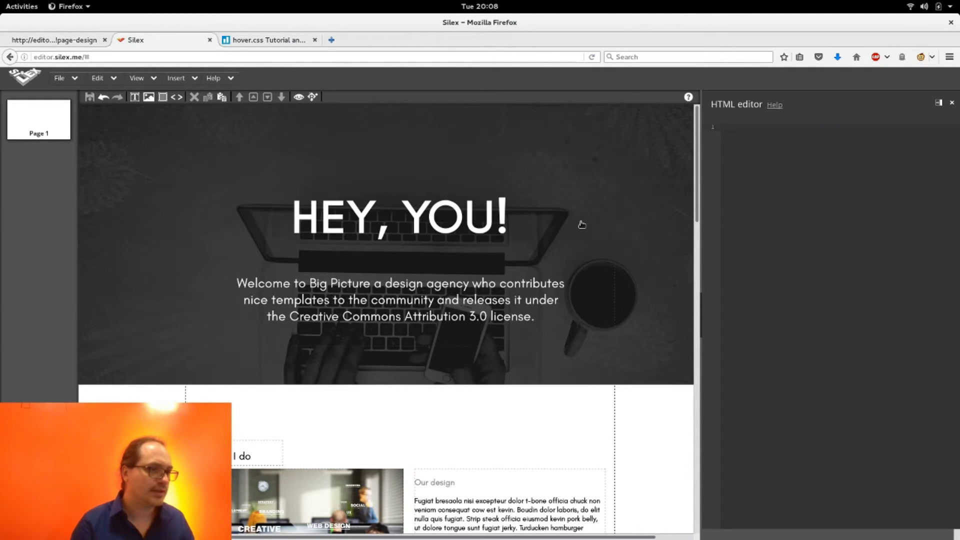
pyautogui.click(582, 225)
pyautogui.click(451, 210)
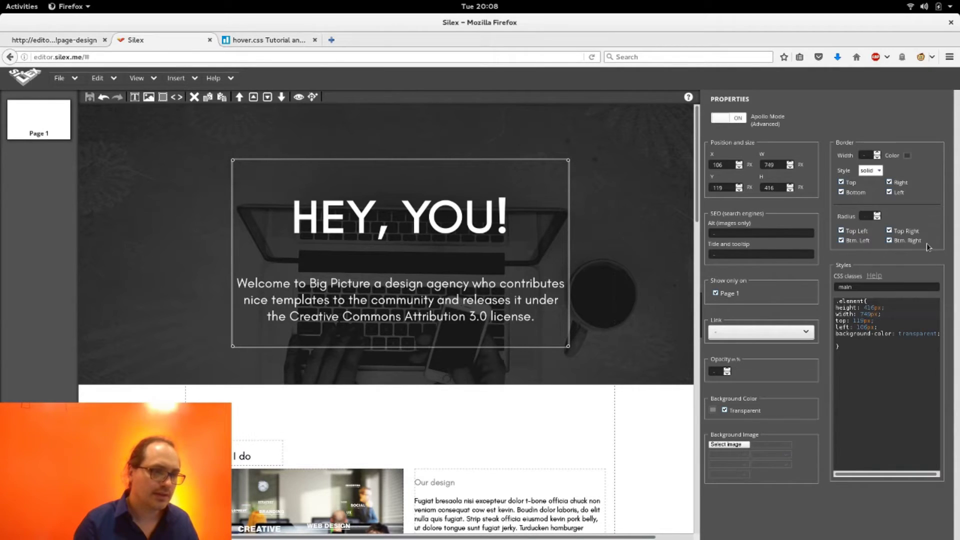
pyautogui.click(906, 285)
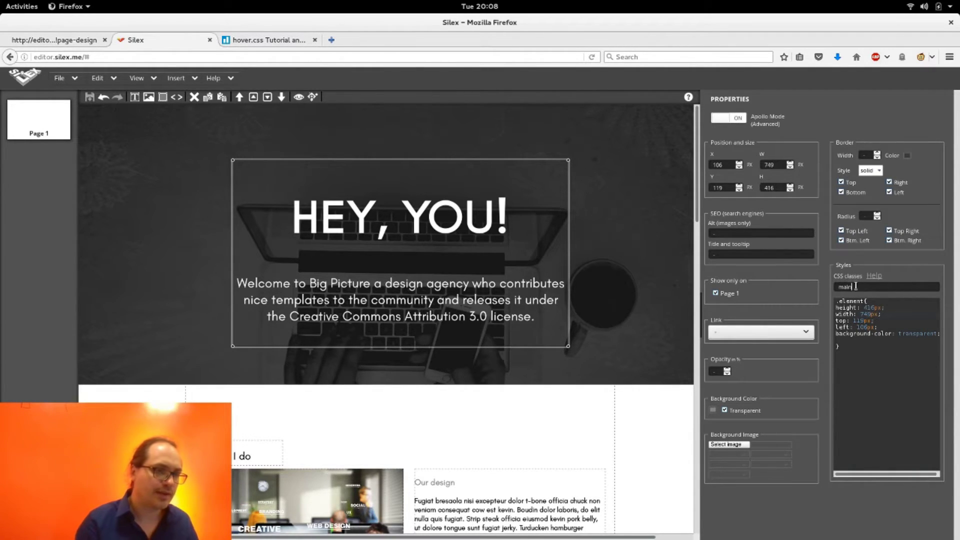
pyautogui.write('hvr-grow-rotate')
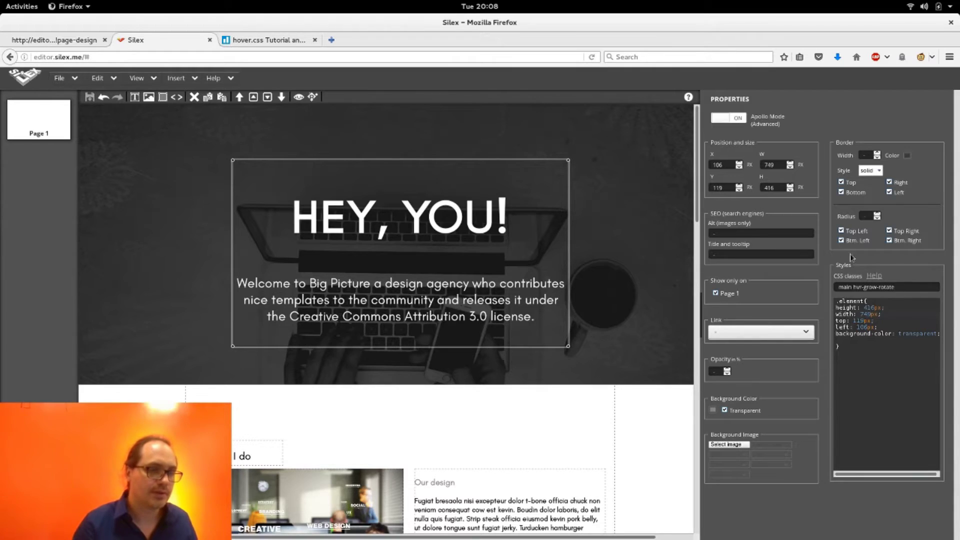
# Save the webinar2EN site and preview the page in the browser.
pyautogui.hotkey('ctrl', 's')
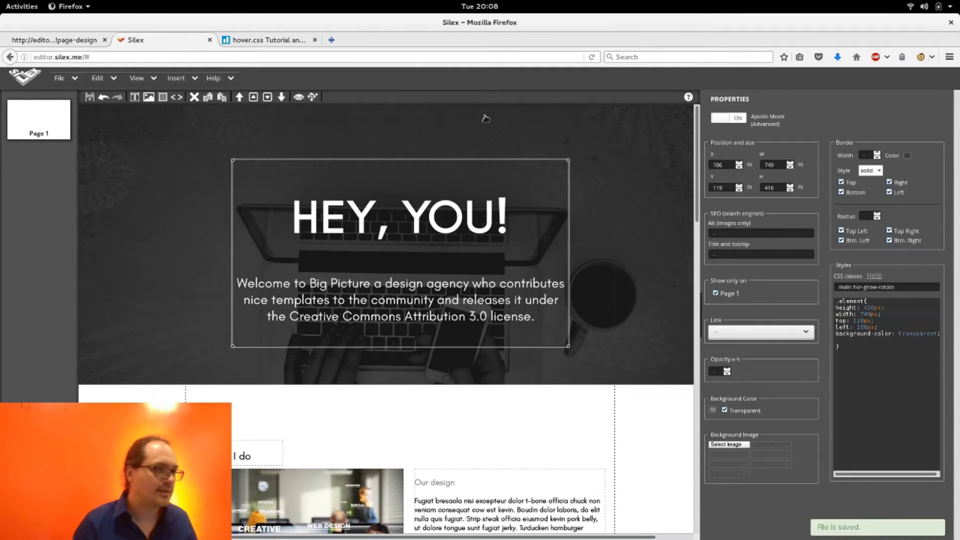
pyautogui.click(298, 97)
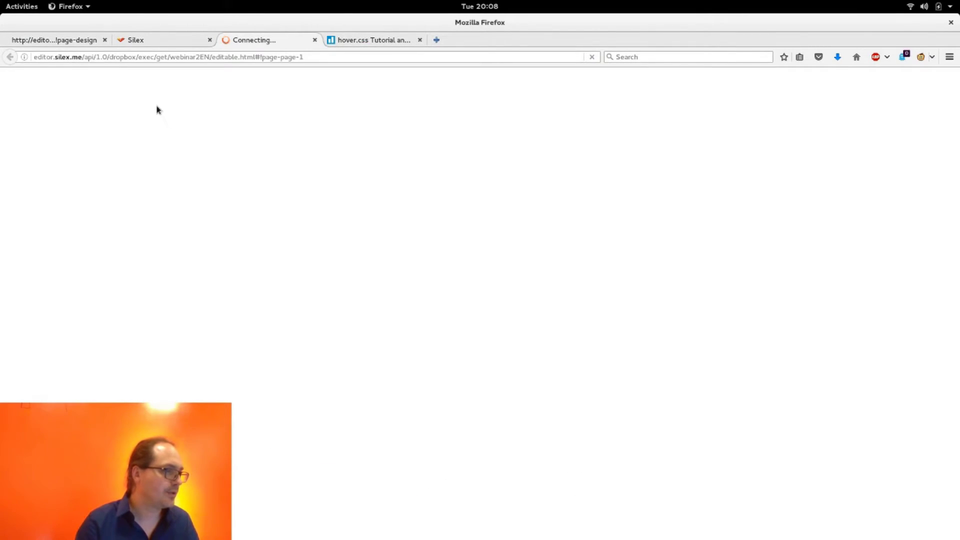
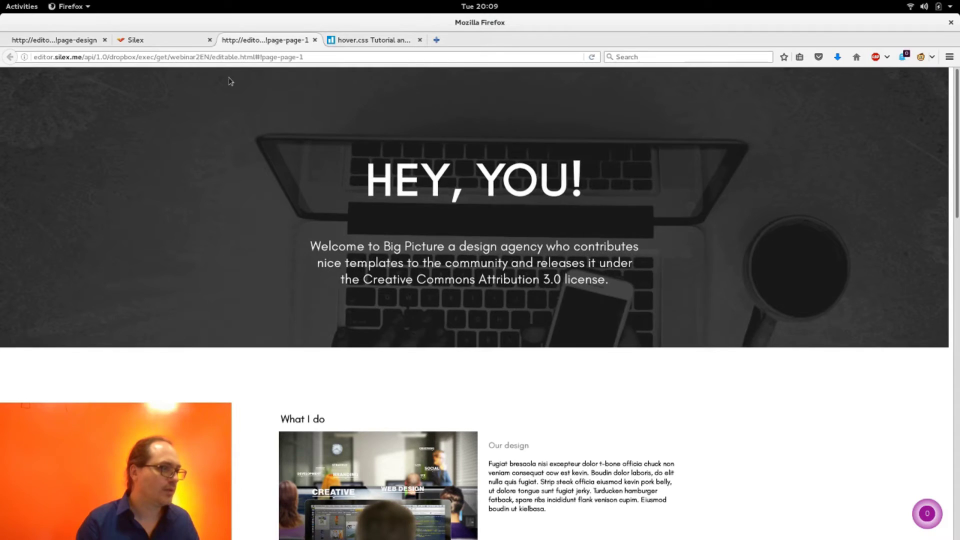
# Check the stylesheet link in the Silex HTML head code and the CSS classes of the HEY, YOU! text block.
pyautogui.click(138, 42)
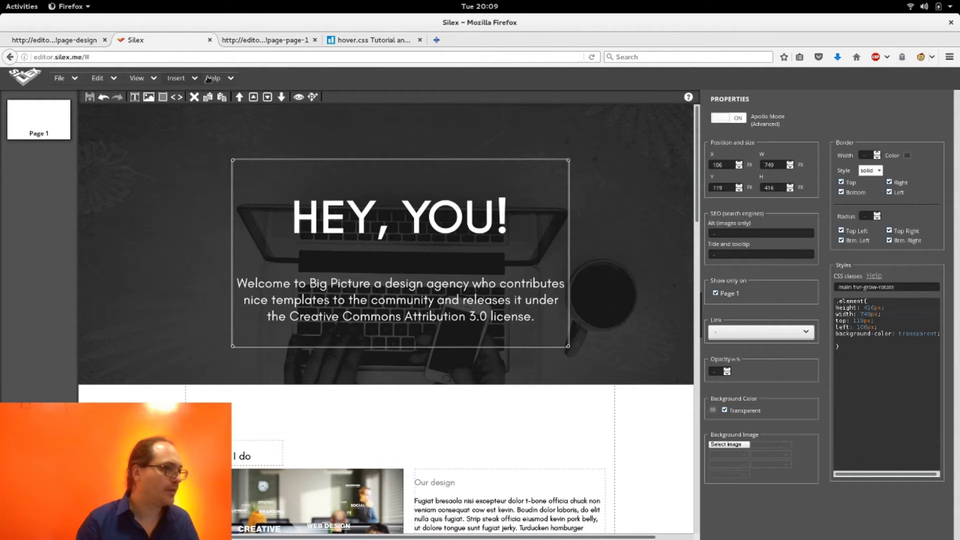
pyautogui.click(179, 79)
pyautogui.click(137, 78)
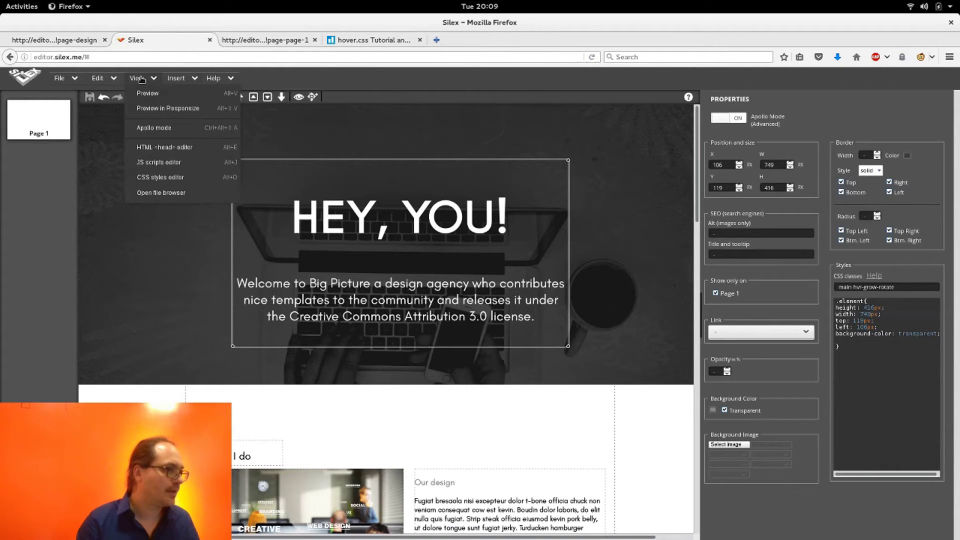
pyautogui.click(160, 148)
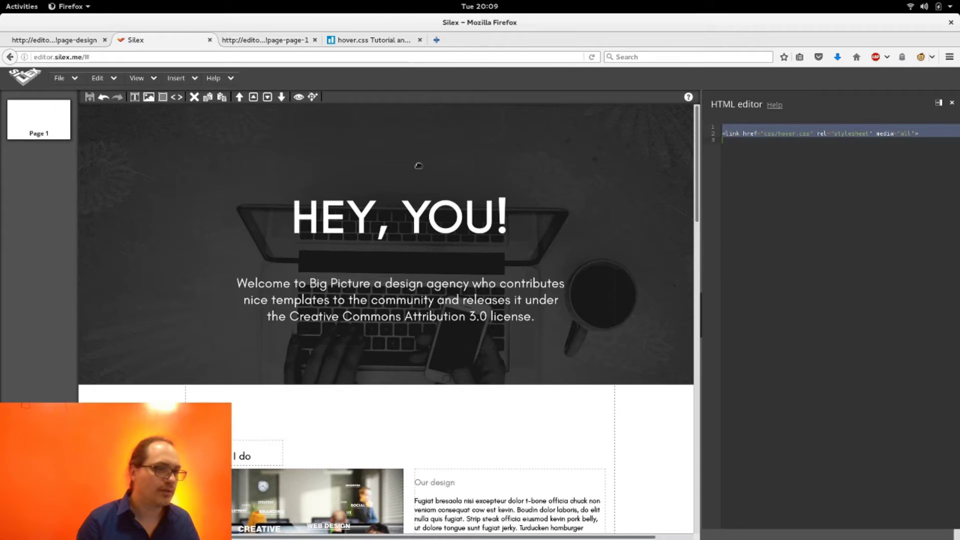
pyautogui.click(927, 146)
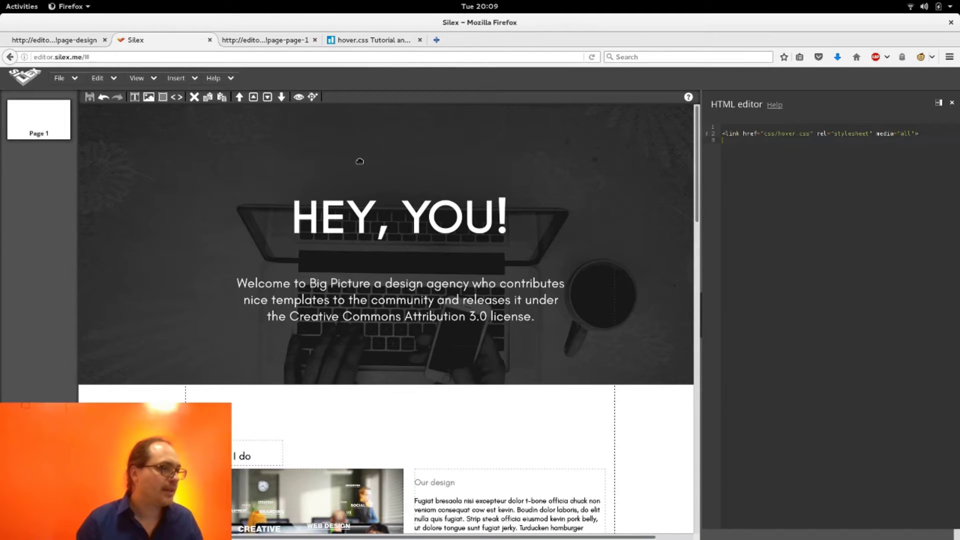
pyautogui.click(361, 209)
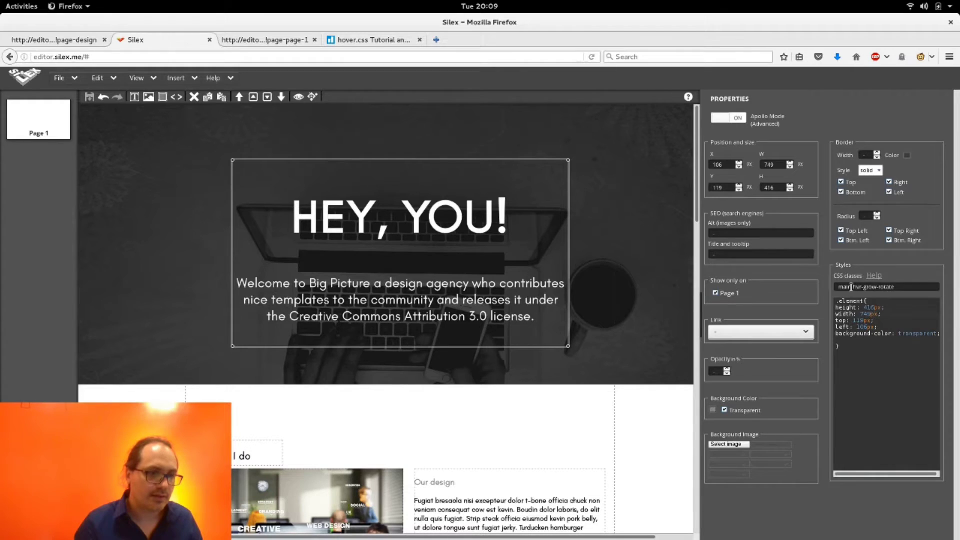
pyautogui.moveTo(854, 287); pyautogui.dragTo(900, 287)
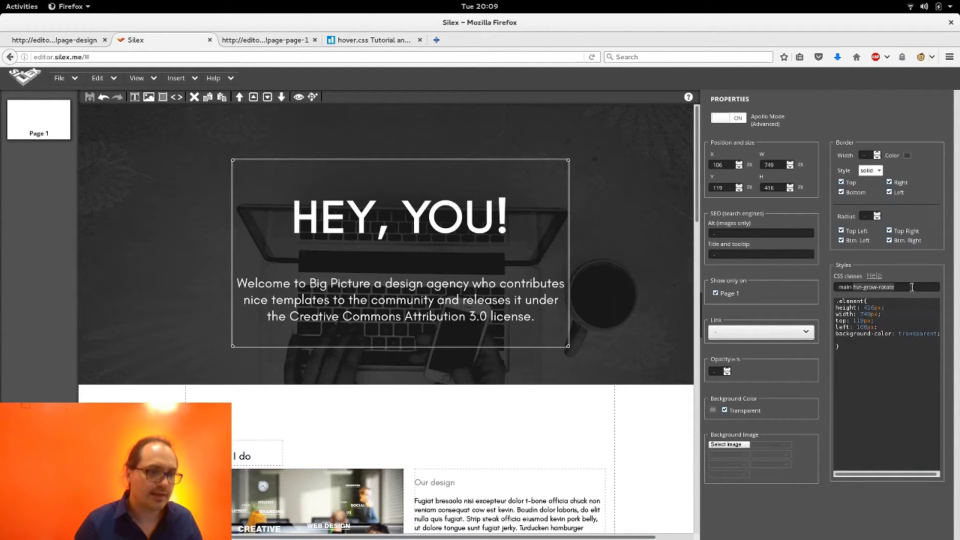
# Review the whole Hover.css tutorial for how the effects are set up and applied, and close the tutorial page.
pyautogui.click(392, 40)
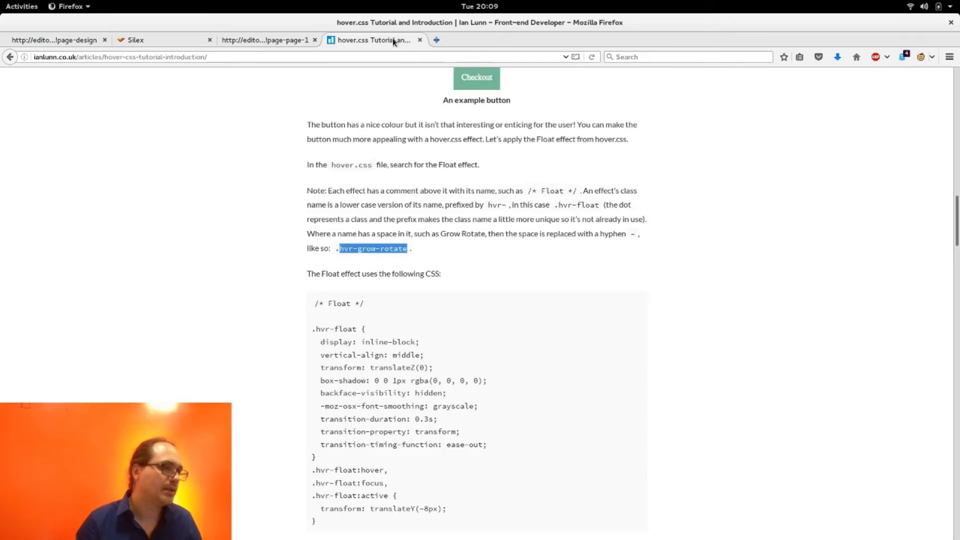
pyautogui.scroll(-10, 428, 216)
pyautogui.scroll(-7, 427, 216)
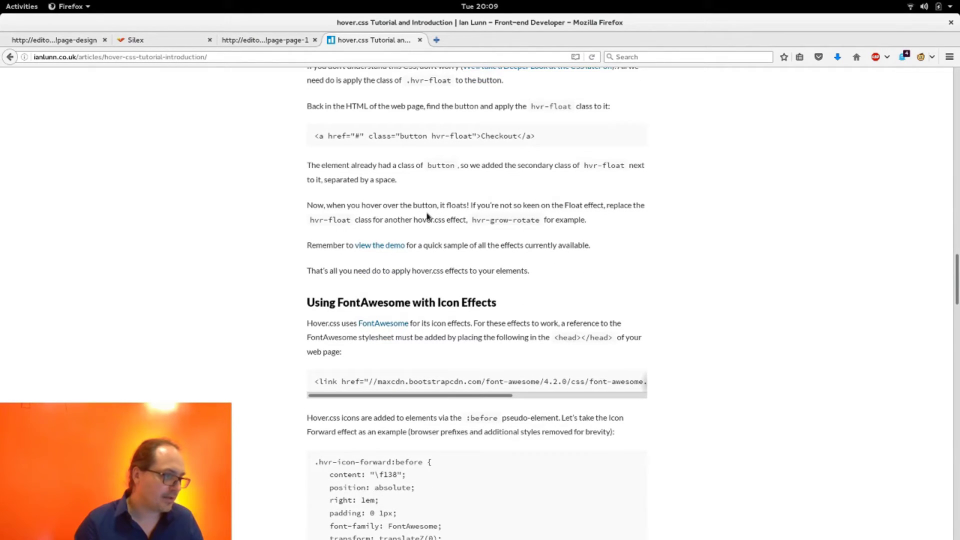
pyautogui.scroll(20, 428, 216)
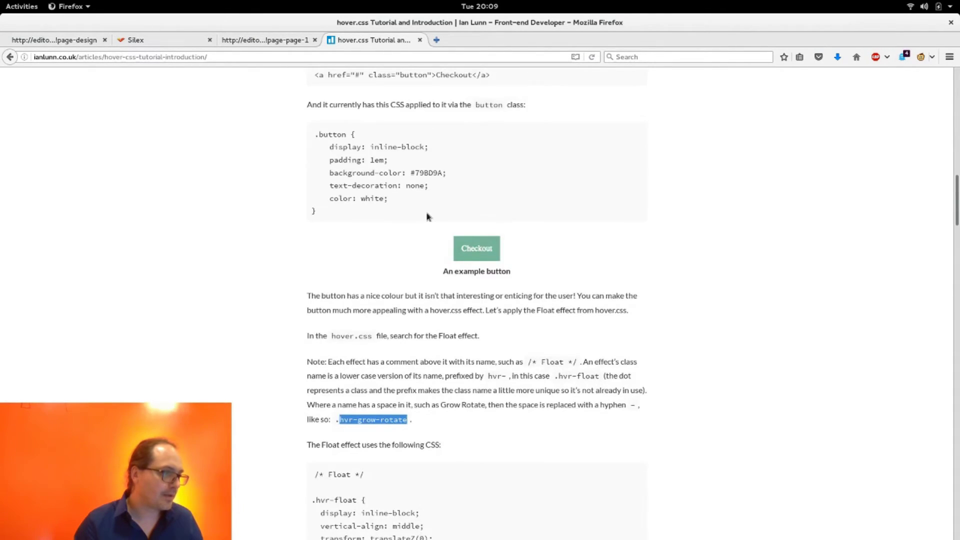
pyautogui.scroll(20, 313, 115)
pyautogui.scroll(10, 313, 111)
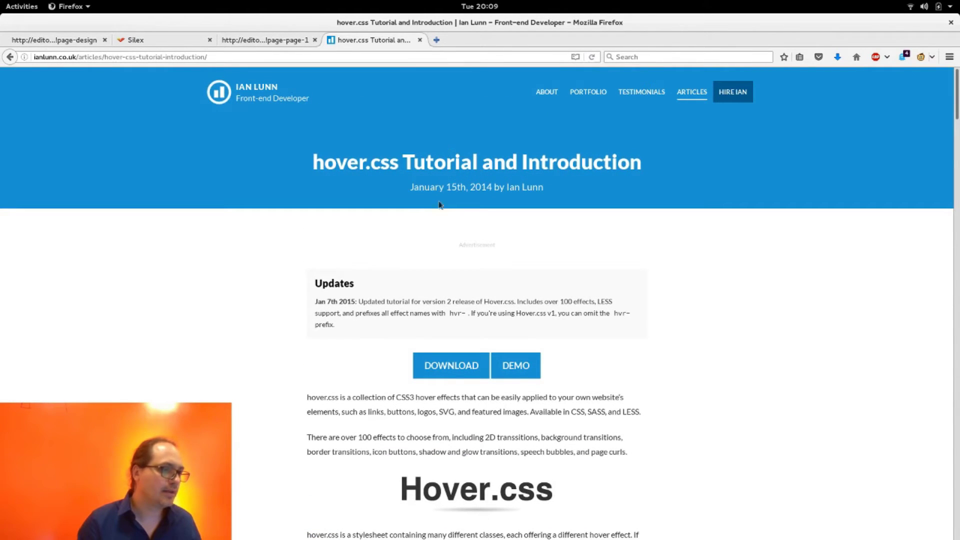
pyautogui.scroll(-3, 493, 215)
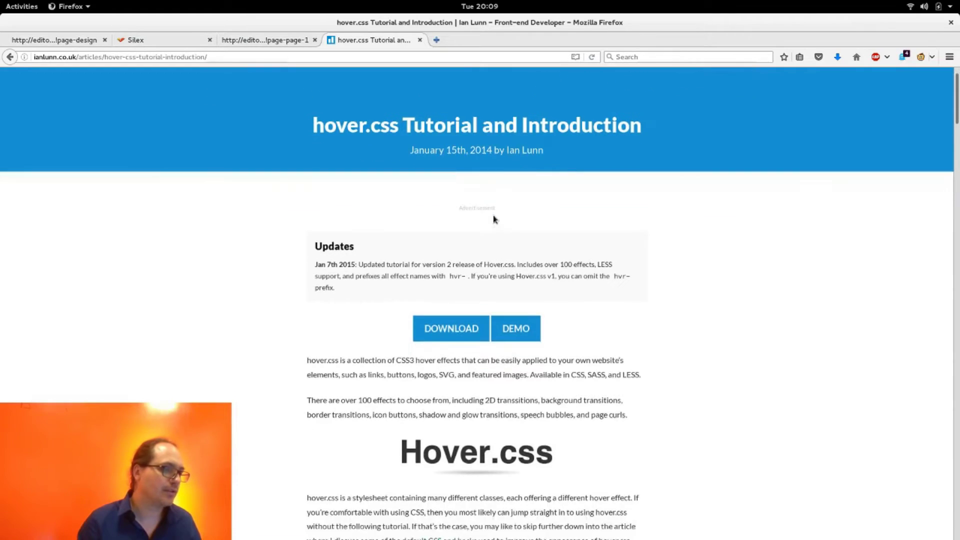
pyautogui.scroll(-4, 493, 216)
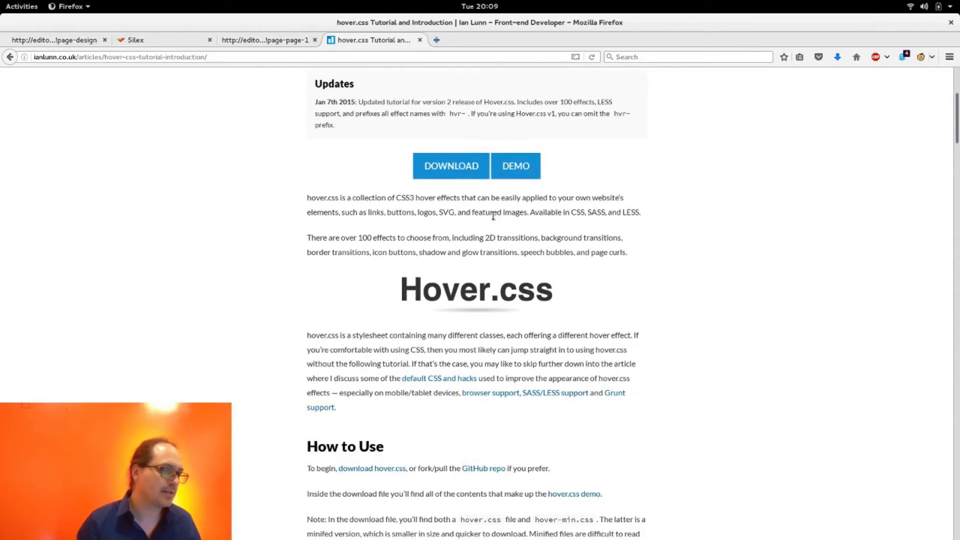
pyautogui.scroll(7, 385, 189)
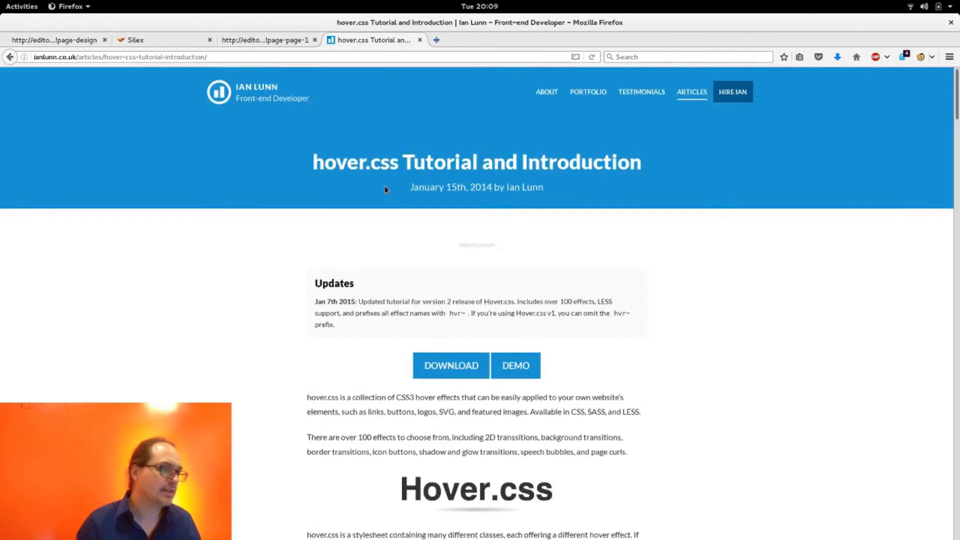
pyautogui.scroll(-20, 385, 189)
pyautogui.scroll(-20, 385, 189)
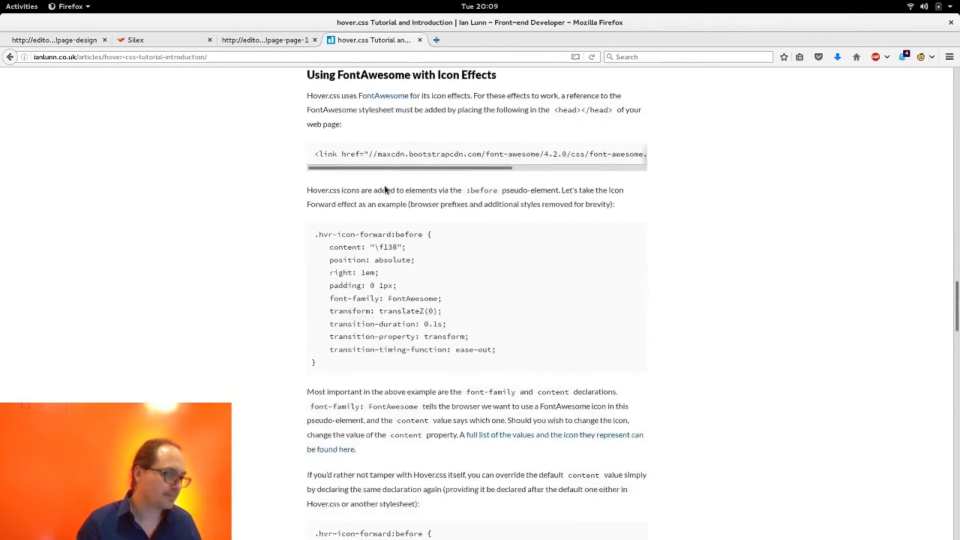
pyautogui.scroll(-10, 385, 189)
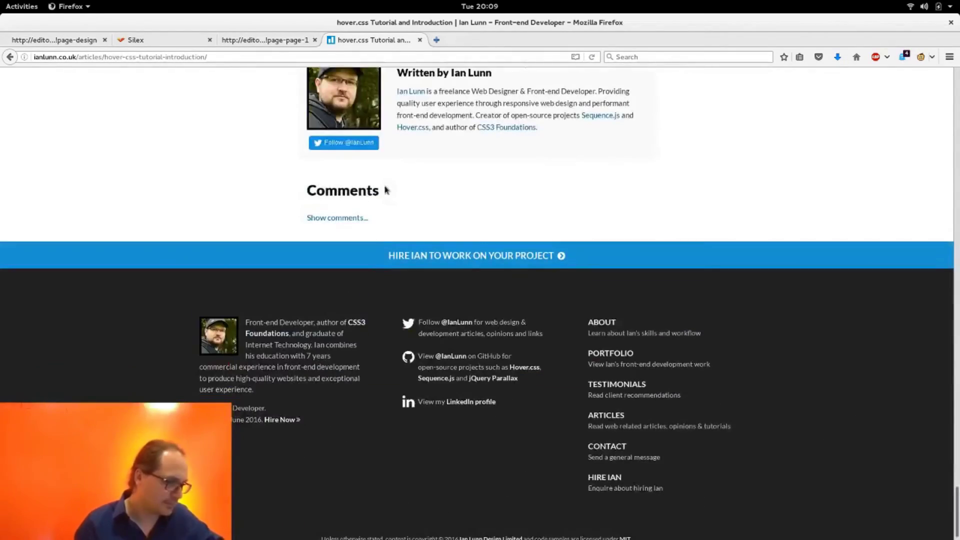
pyautogui.scroll(8, 385, 189)
pyautogui.click(384, 183)
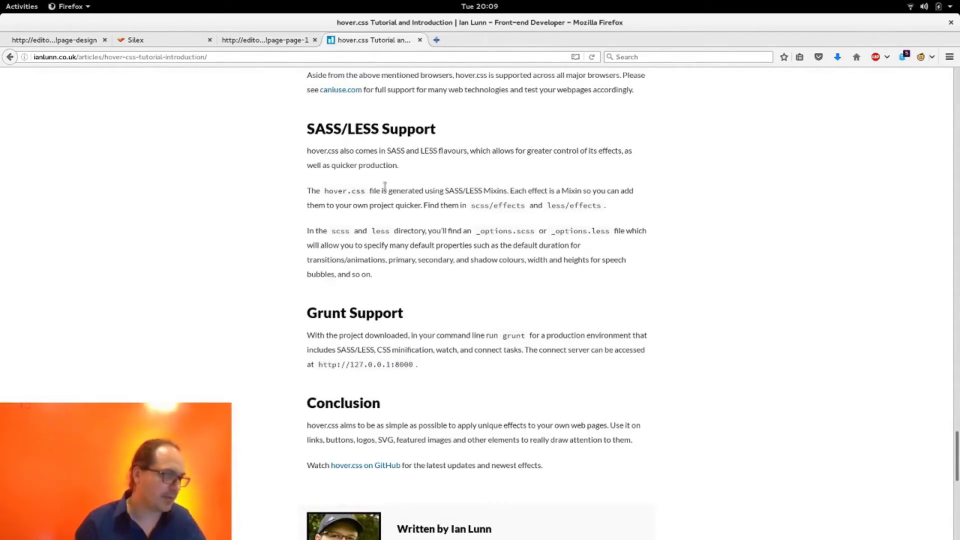
pyautogui.scroll(14, 385, 188)
pyautogui.hotkey('ctrl', 'w')
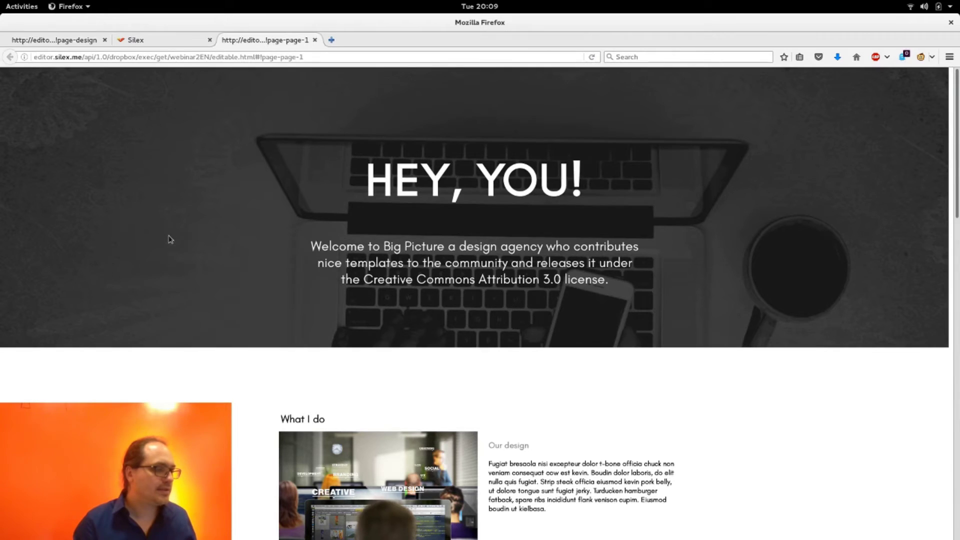
pyautogui.scroll(-5, 168, 235)
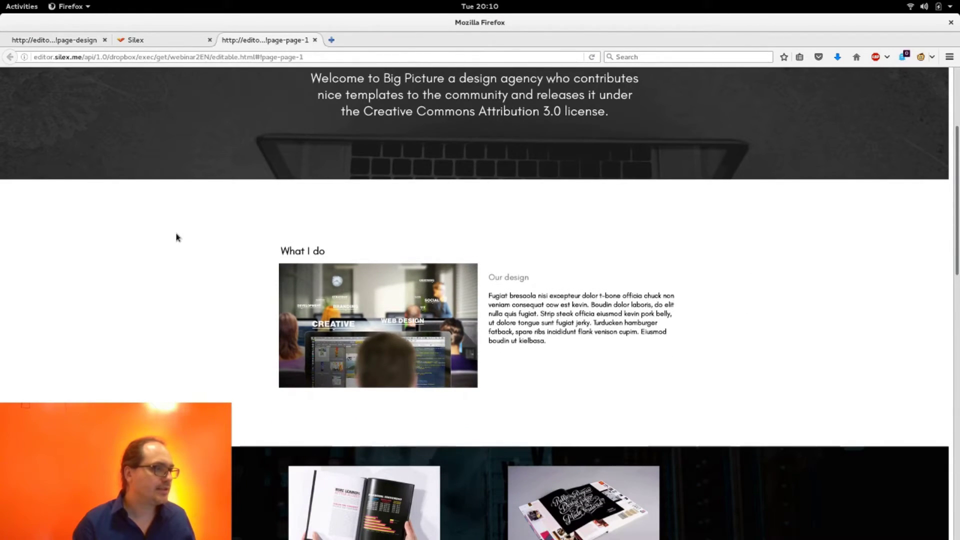
pyautogui.scroll(5, 177, 237)
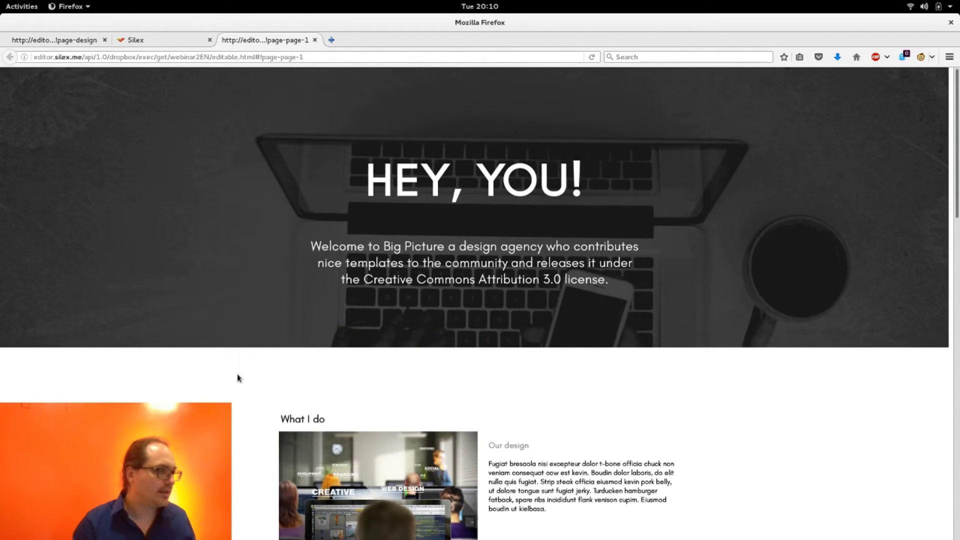
pyautogui.hotkey('ctrl', 'pageup')
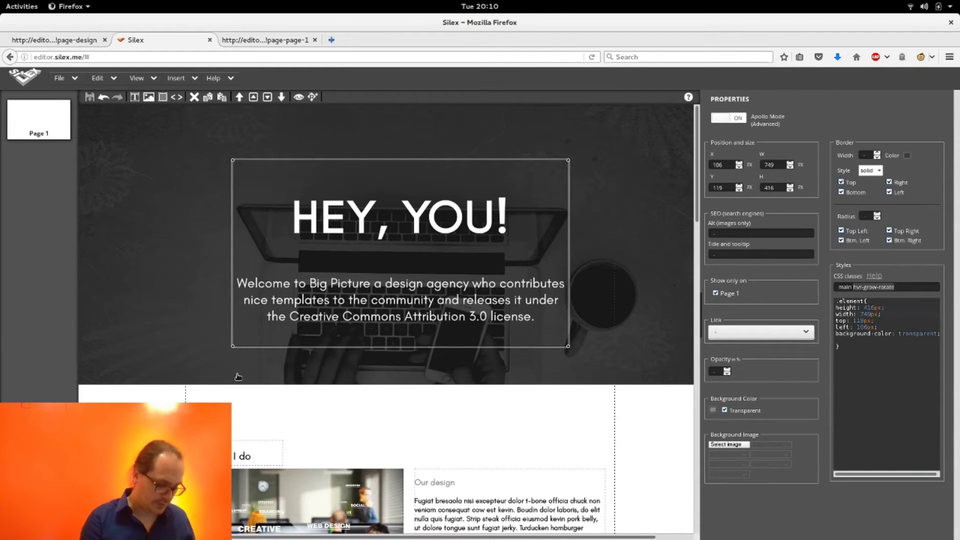
pyautogui.hotkey('ctrl', 't')
pyautogui.hotkey('alt', 'Tab')
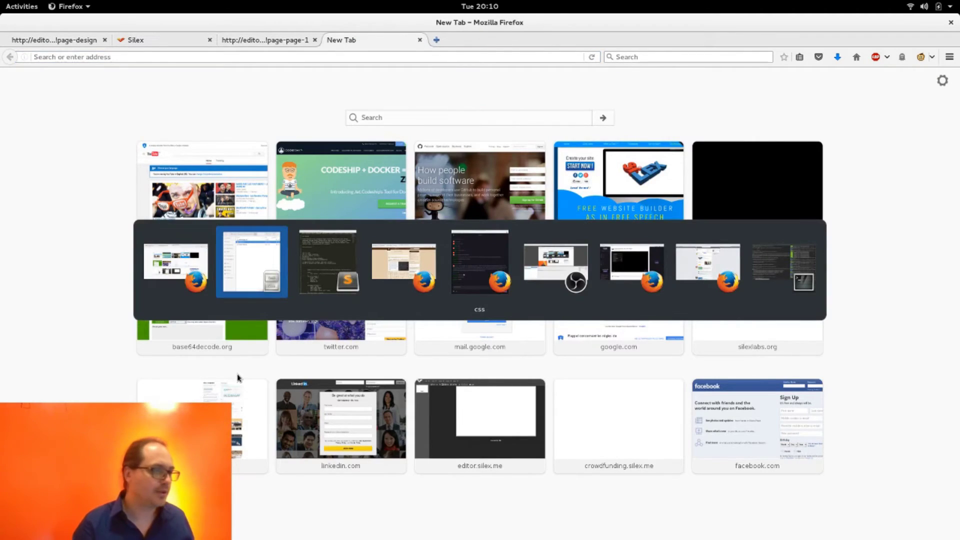
pyautogui.hotkey('alt', 'Tab')
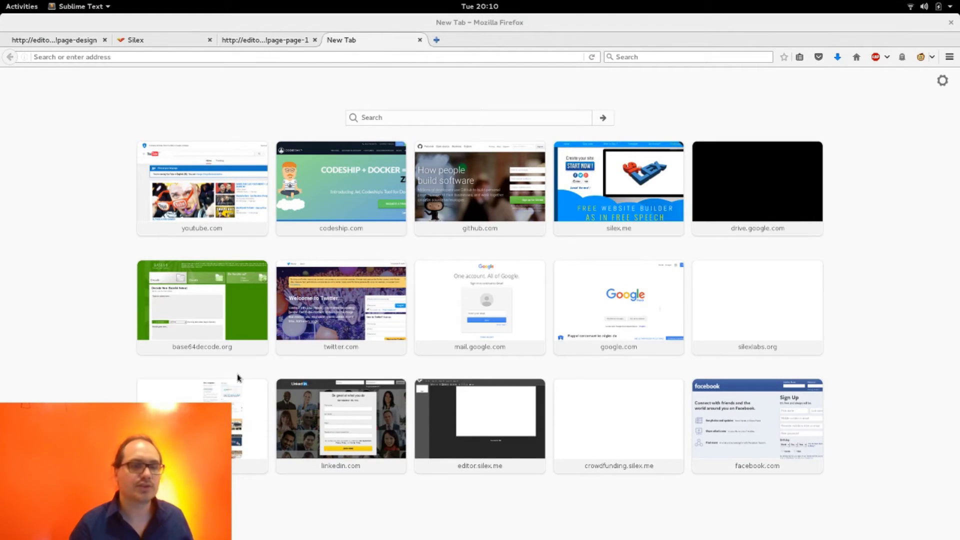
pyautogui.hotkey('alt', 'Tab')
pyautogui.write('https://daneden.github.io/animate.css/')
pyautogui.press('Return')
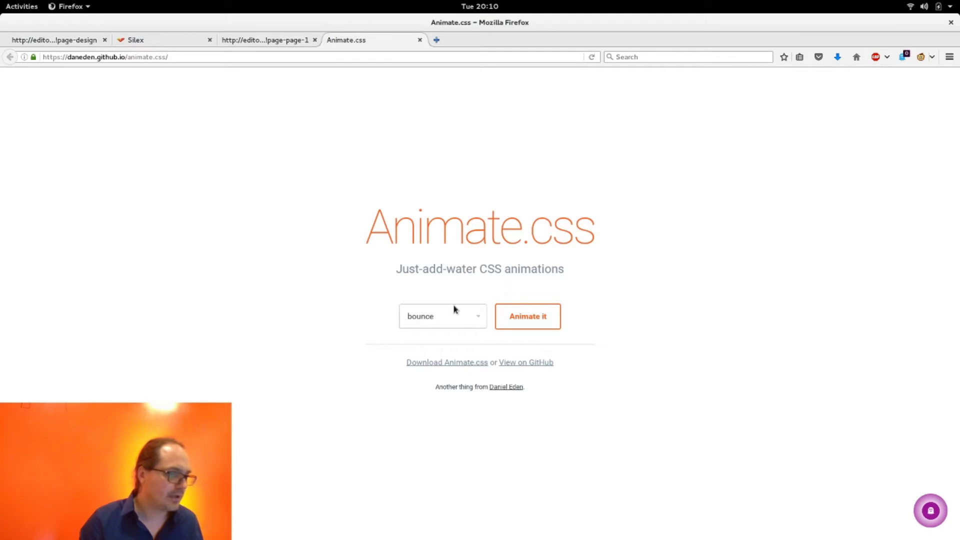
# Preview the bounceIn, rubberBand and pulse animations on the Animate.css page, and replay pulse.
pyautogui.click(455, 311)
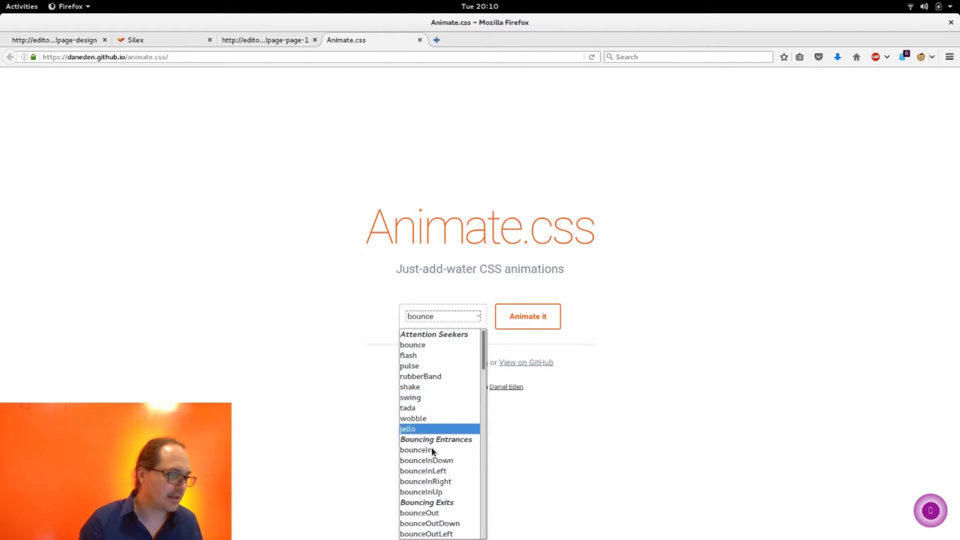
pyautogui.click(431, 450)
pyautogui.click(456, 320)
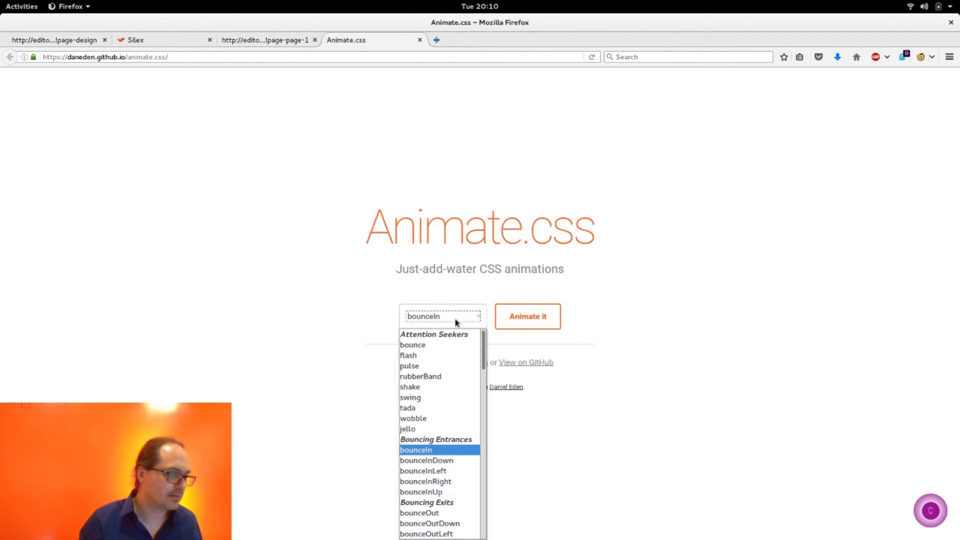
pyautogui.click(428, 376)
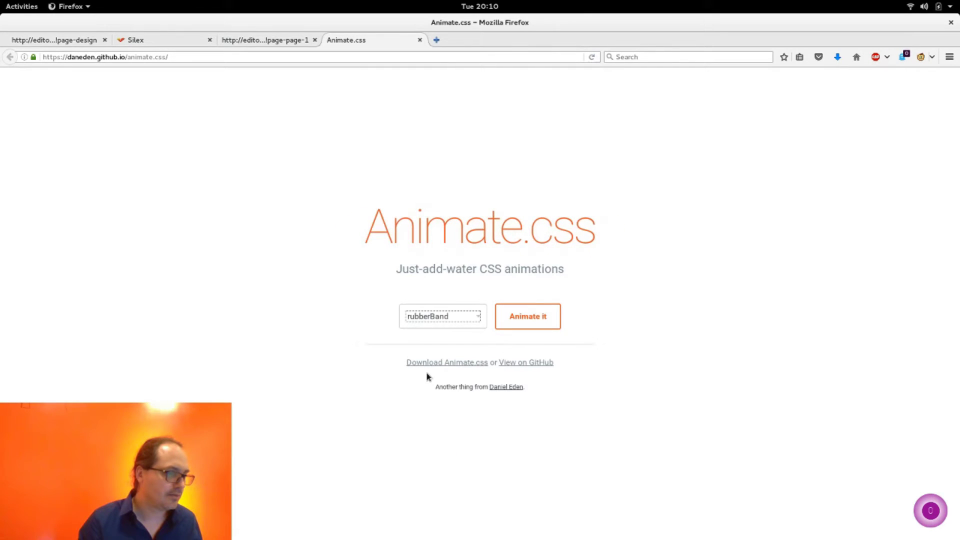
pyautogui.click(455, 311)
pyautogui.click(470, 364)
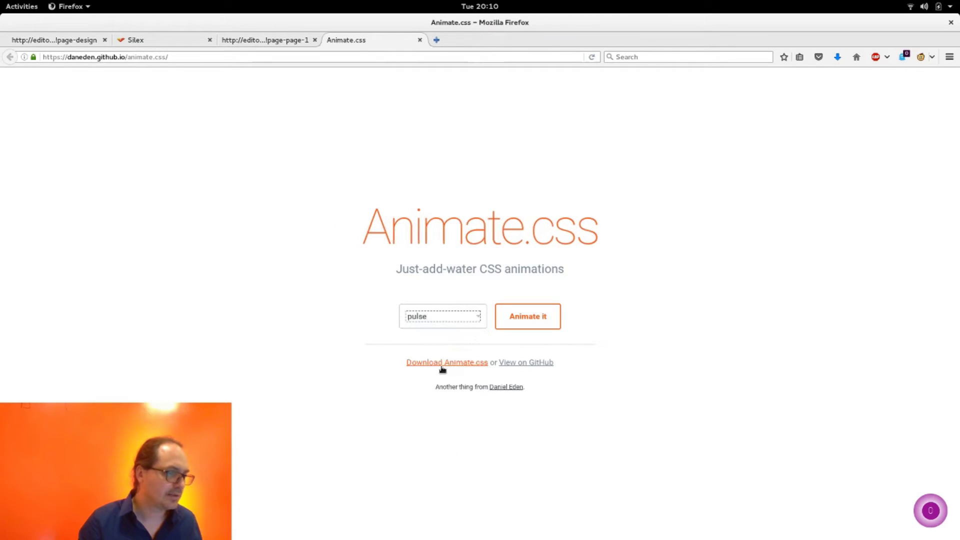
pyautogui.moveTo(480, 269); pyautogui.dragTo(564, 269)
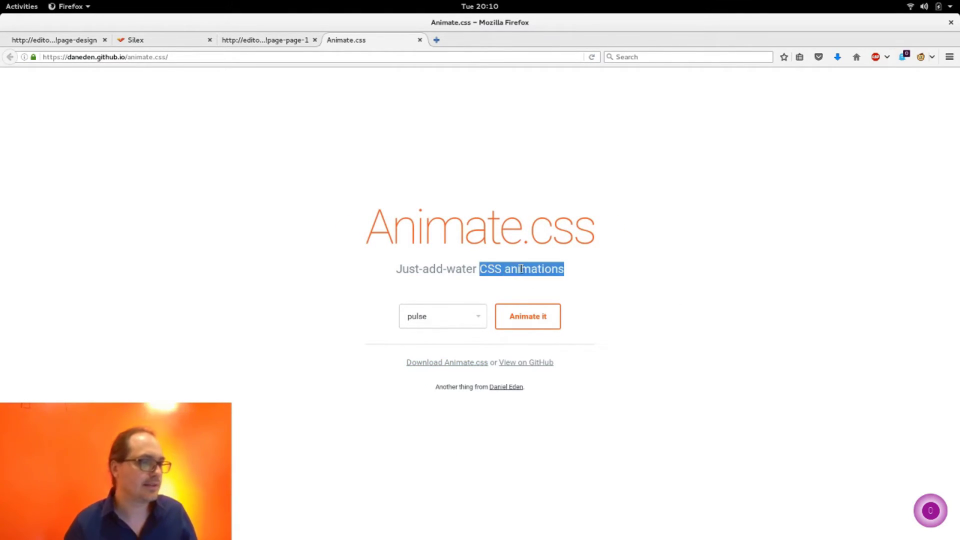
pyautogui.click(524, 320)
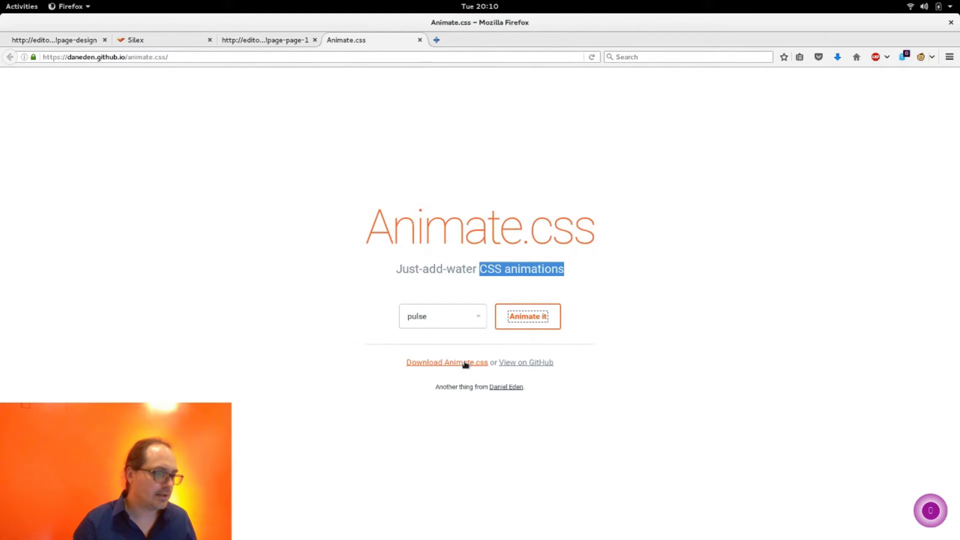
# Open the Animate.css repository on GitHub and review the Basic Usage instructions in its README.
pyautogui.click(519, 364)
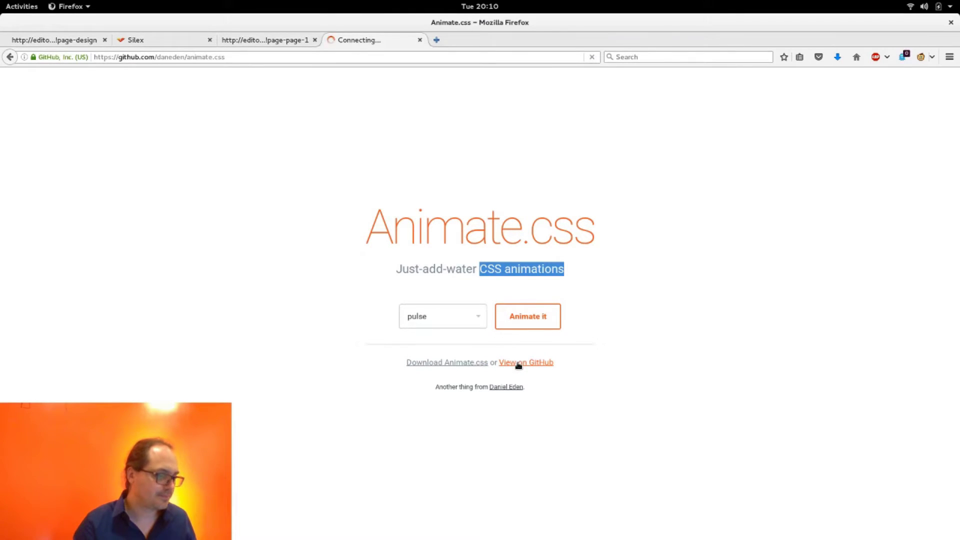
pyautogui.scroll(-10, 533, 353)
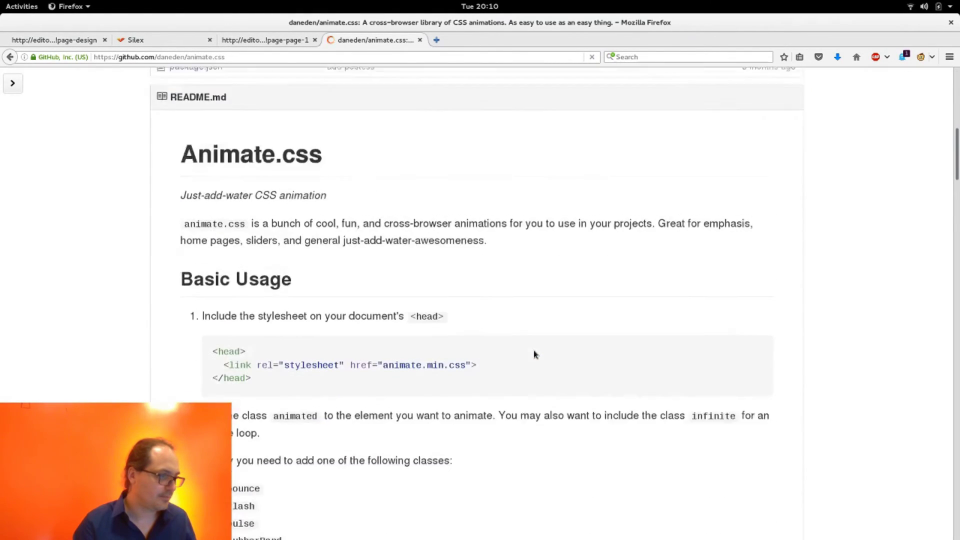
pyautogui.scroll(-2, 533, 350)
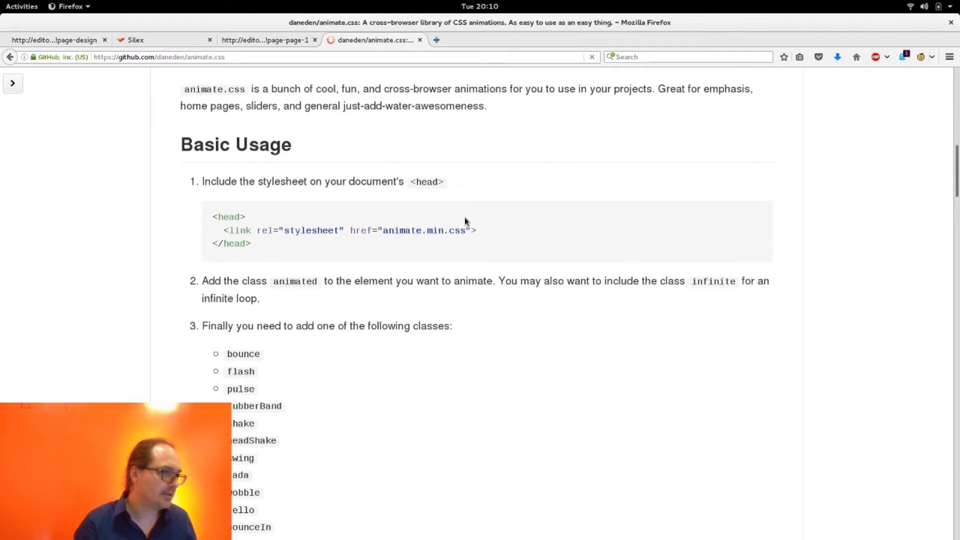
pyautogui.scroll(5, 465, 220)
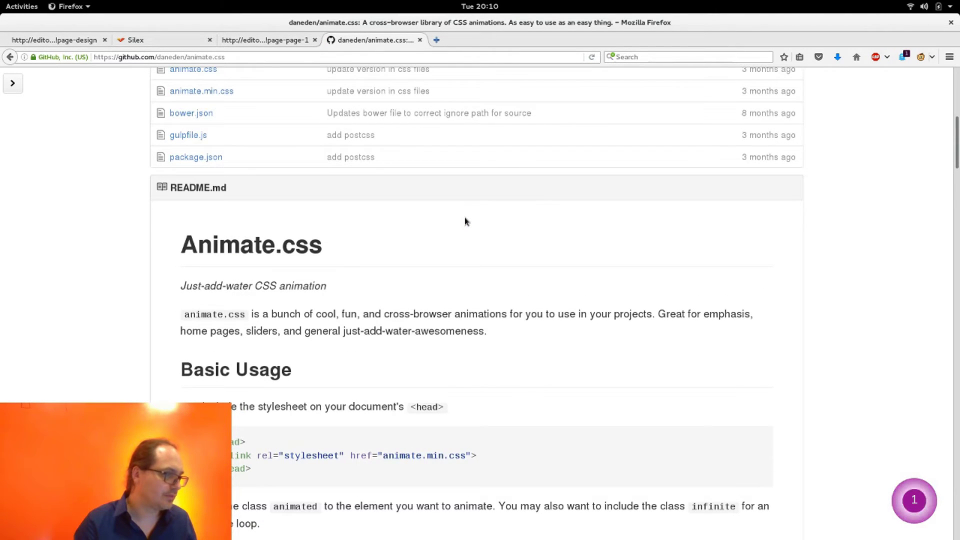
pyautogui.scroll(7, 462, 307)
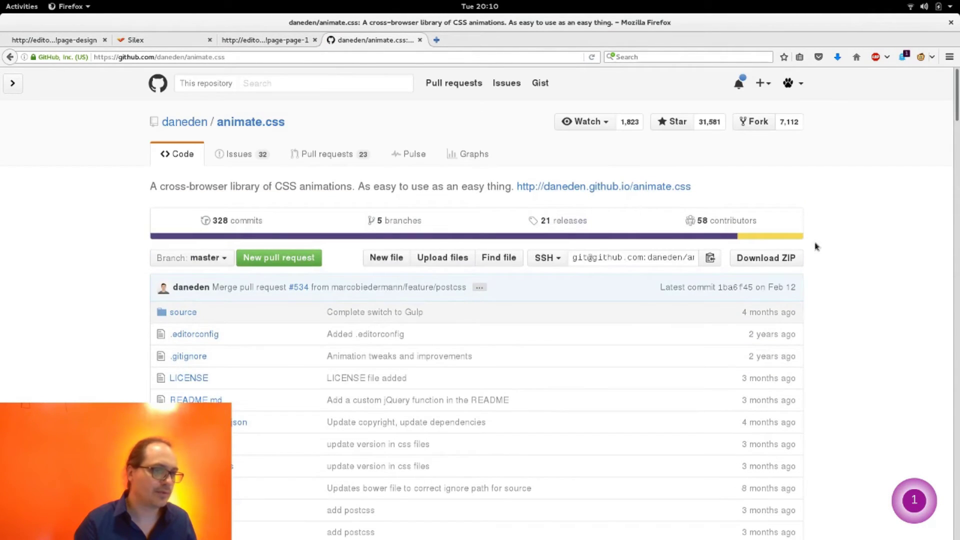
# Download the animate.css repository as a ZIP archive and extract all its files into the Downloads folder.
pyautogui.click(774, 258)
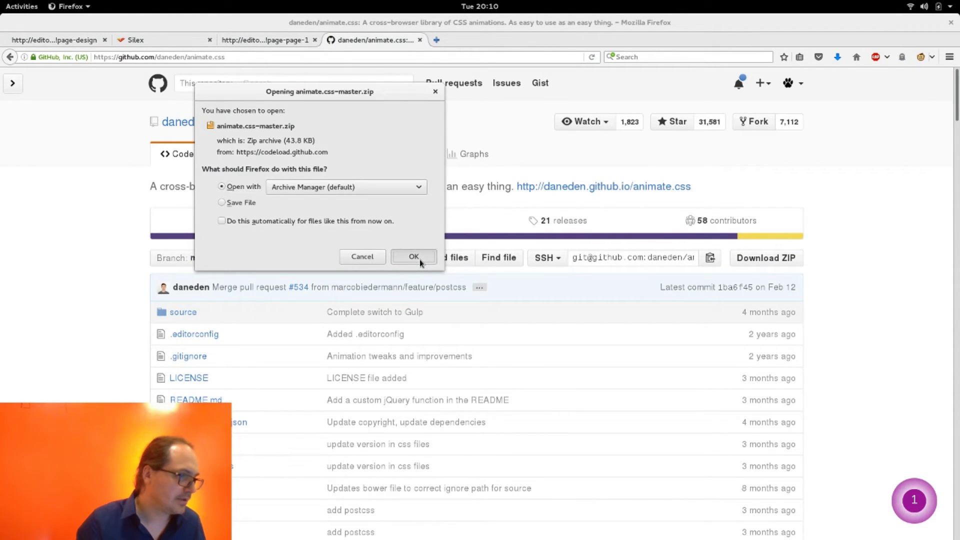
pyautogui.click(418, 258)
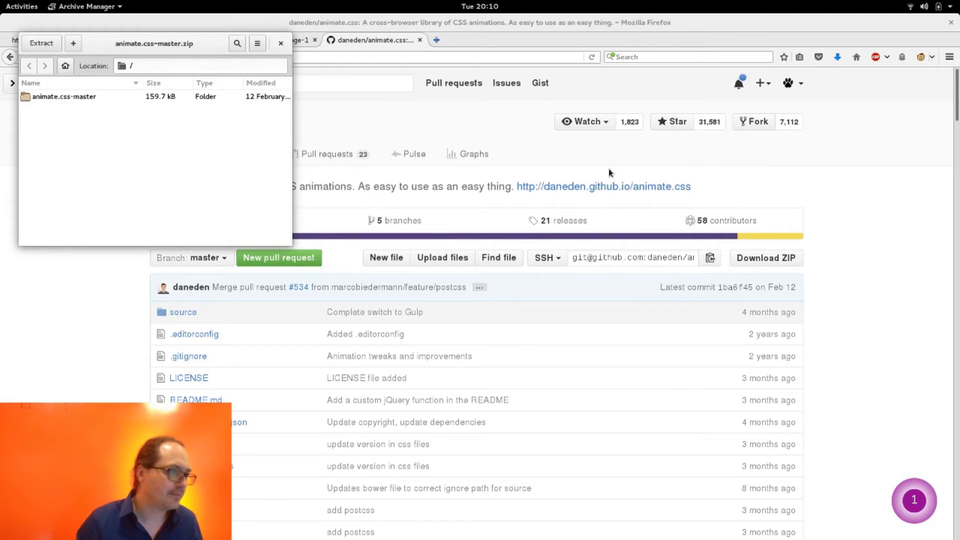
pyautogui.click(41, 44)
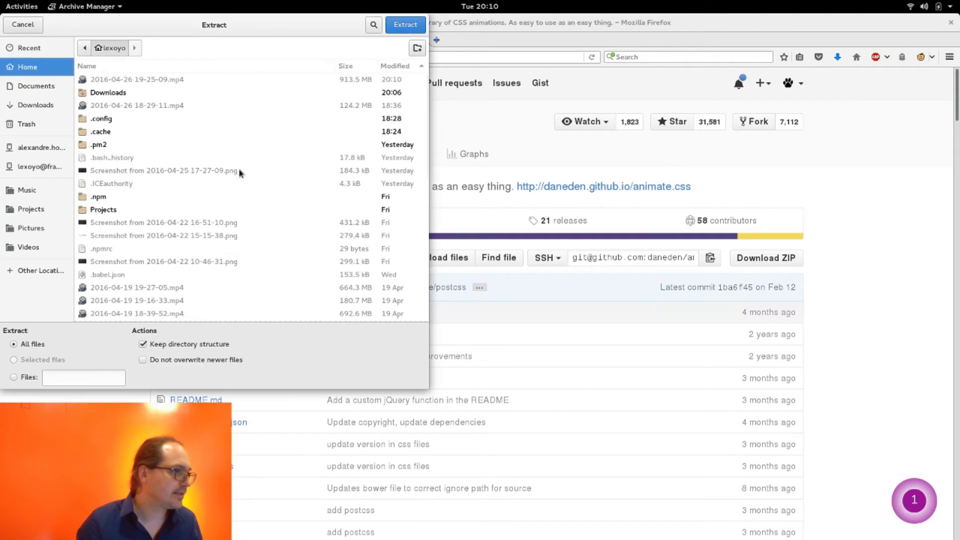
pyautogui.doubleClick(117, 94)
pyautogui.click(406, 25)
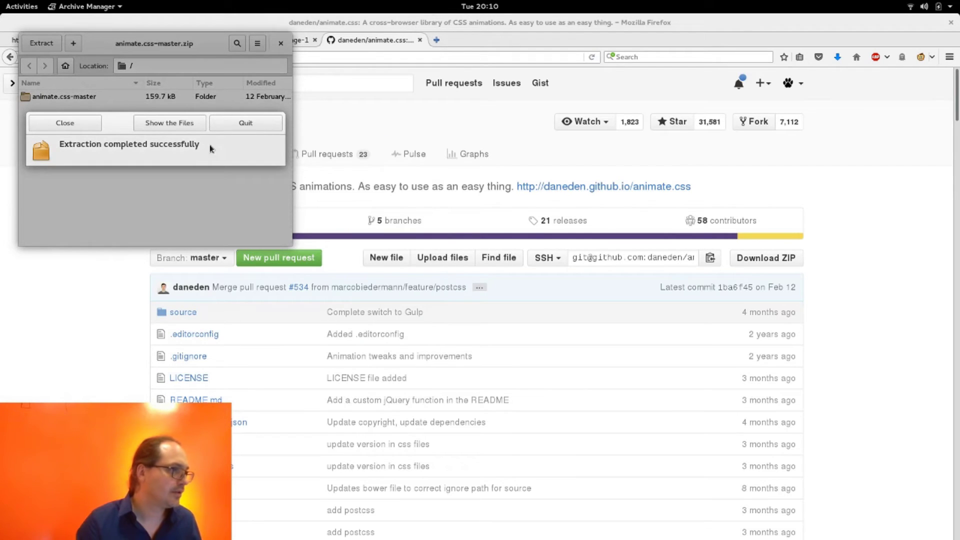
pyautogui.click(235, 124)
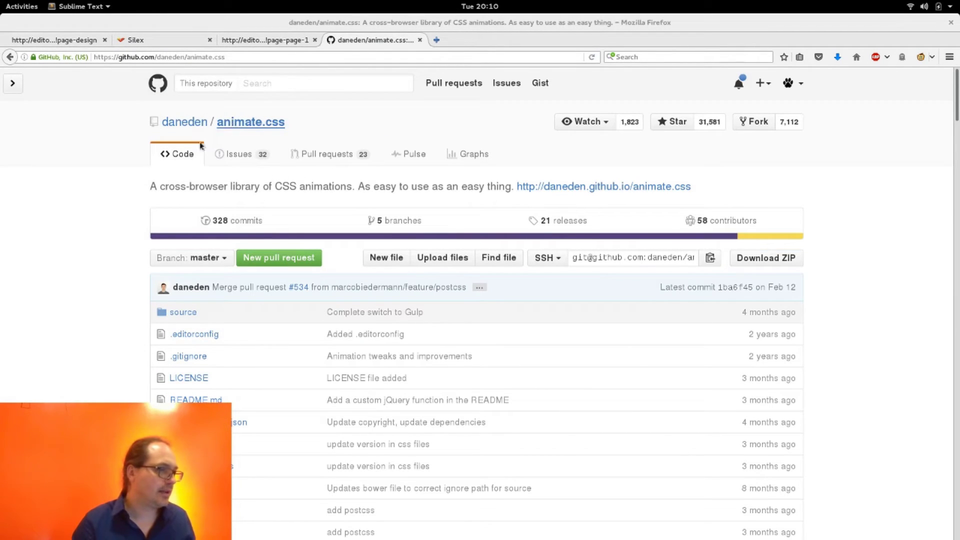
# Bring the README's Basic Usage section into view, return to the Silex editor and open its cloud file browser.
pyautogui.scroll(-15, 82, 204)
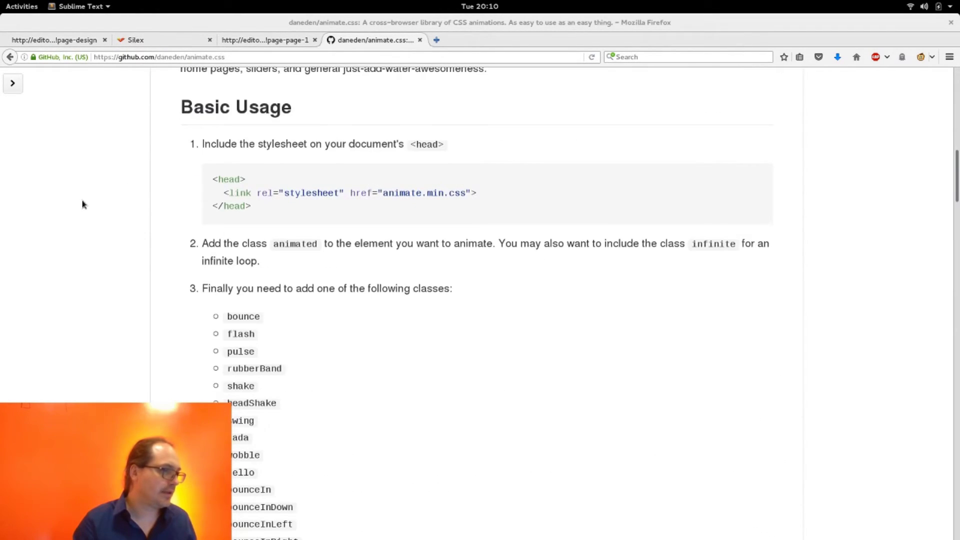
pyautogui.click(83, 204)
pyautogui.hotkey('ctrl', 'pageup')
pyautogui.hotkey('ctrl', 'pageup')
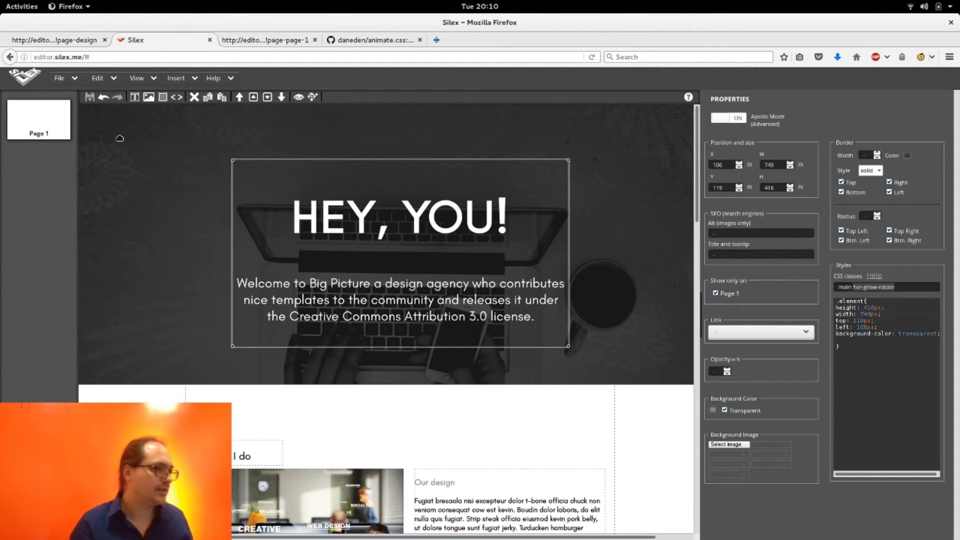
pyautogui.click(137, 79)
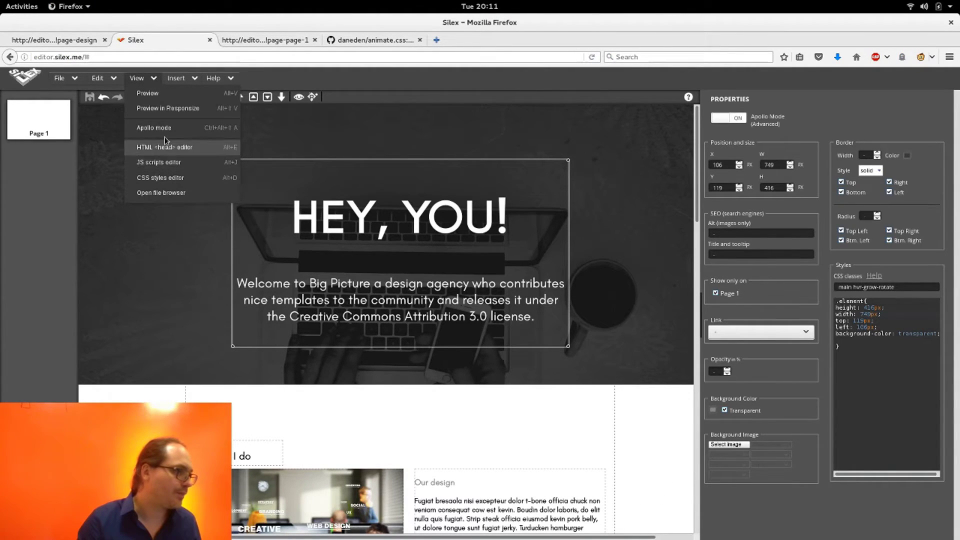
pyautogui.click(163, 193)
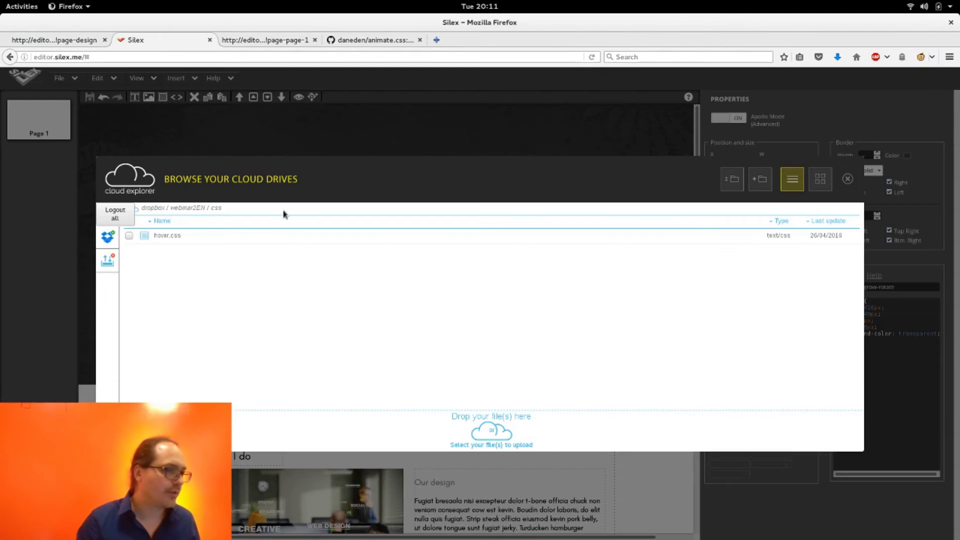
# Upload animate.css from Downloads/animate.css-master to the webinar2EN/css folder on Dropbox and close the file browser.
pyautogui.click(491, 445)
pyautogui.hotkey('alt', 'Up')
pyautogui.hotkey('alt', 'Up')
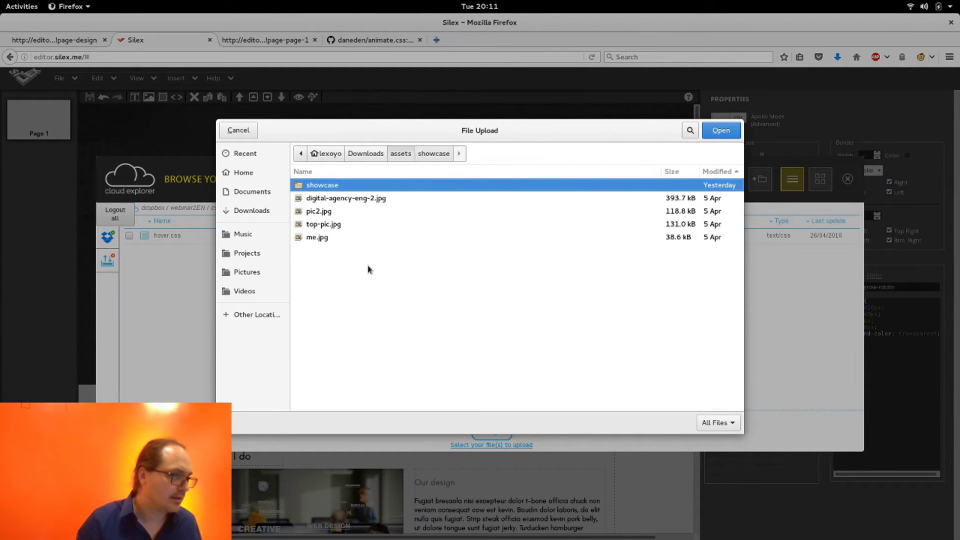
pyautogui.press('Down')
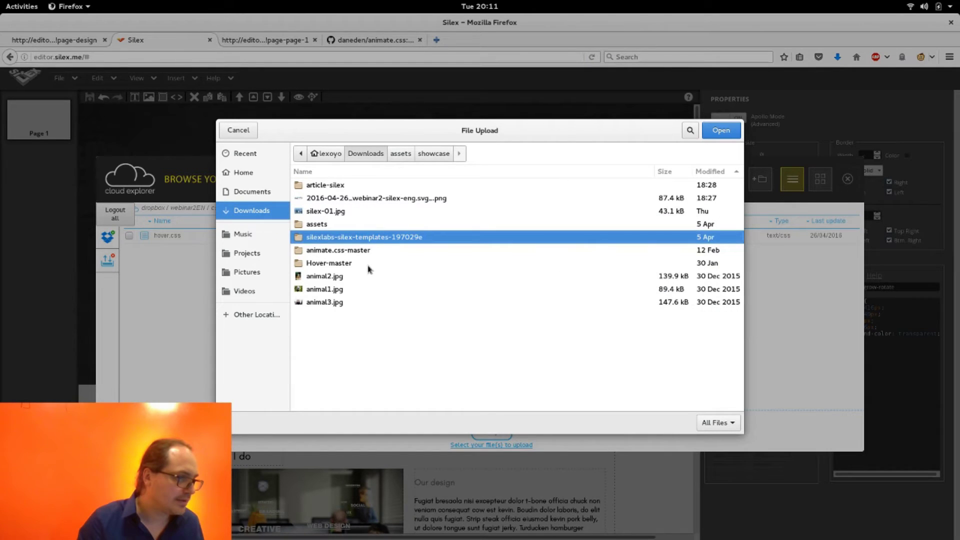
pyautogui.press('Down')
pyautogui.press('Return')
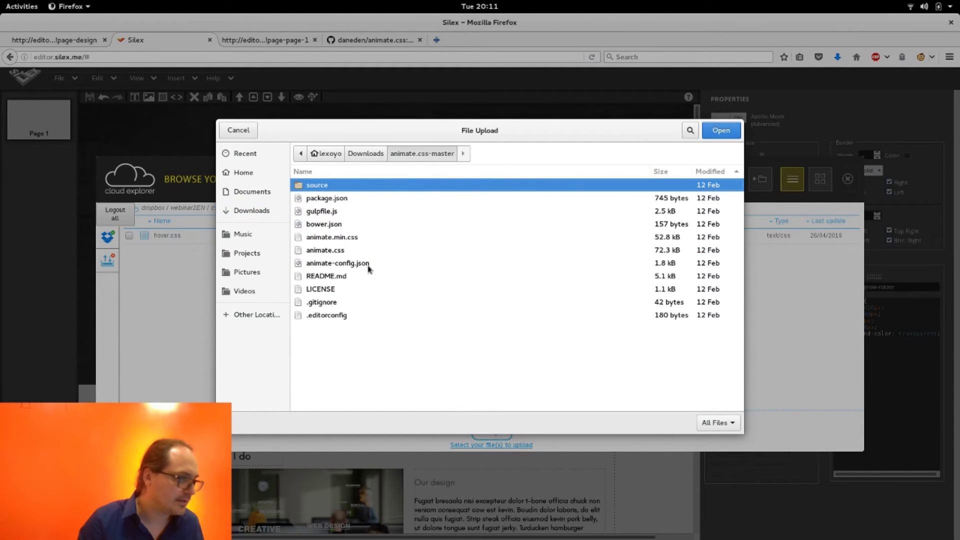
pyautogui.press('Down')
pyautogui.press('Down')
pyautogui.press('Down')
pyautogui.press('Down')
pyautogui.press('Down')
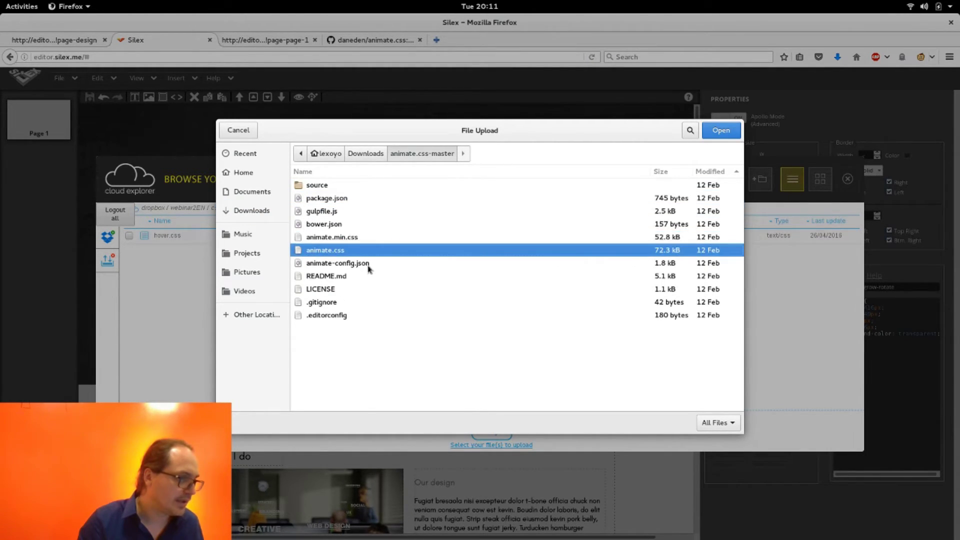
pyautogui.press('Return')
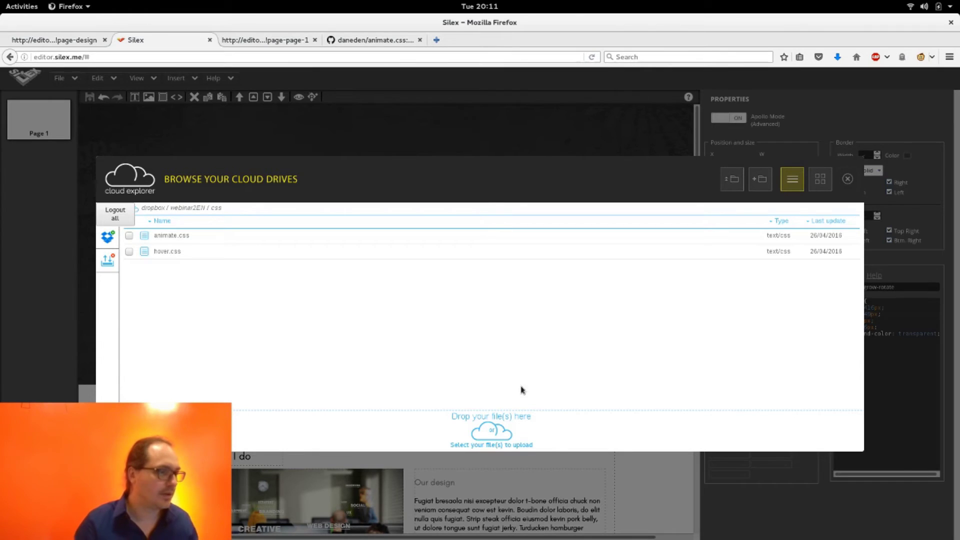
pyautogui.click(848, 178)
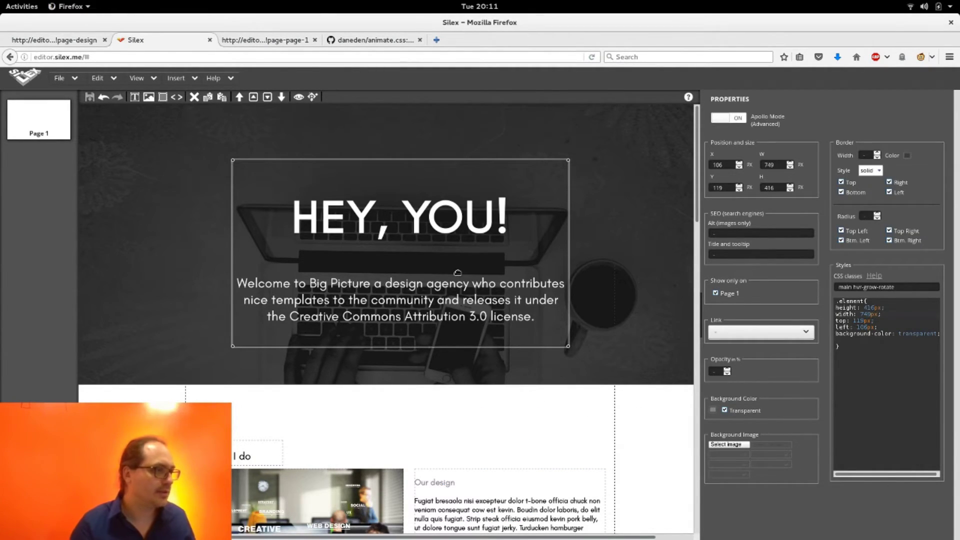
# Copy the animate.min.css stylesheet link line from the README's Basic Usage code and return to the Silex editor.
pyautogui.click(394, 40)
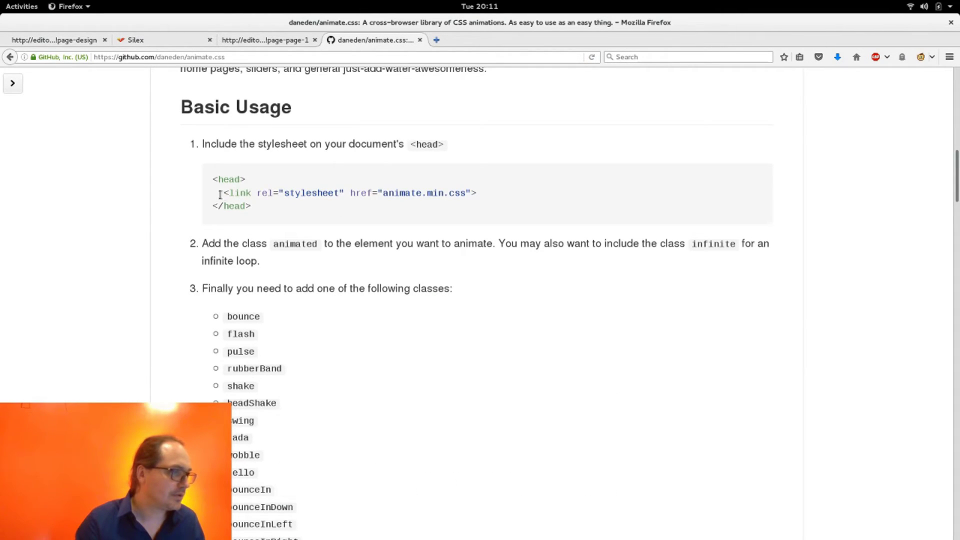
pyautogui.moveTo(222, 194); pyautogui.dragTo(489, 194)
pyautogui.hotkey('ctrl', 'c')
pyautogui.hotkey('ctrl', 'pageup')
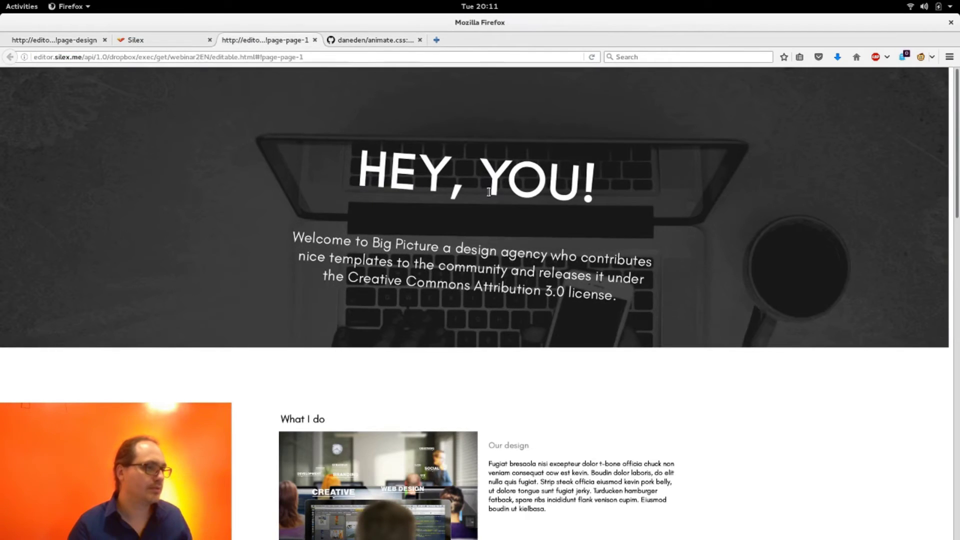
pyautogui.hotkey('ctrl', 'pageup')
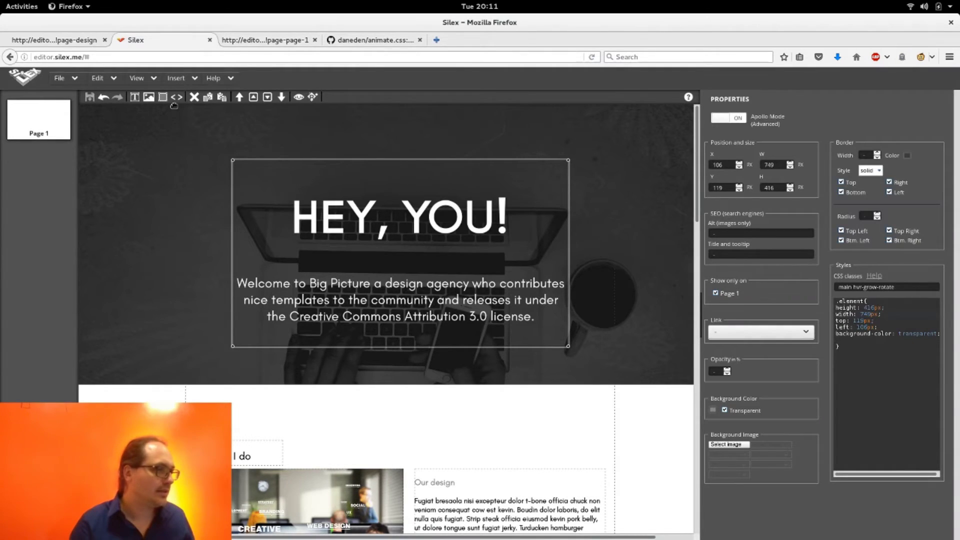
# Add the animate.css stylesheet link to the page's head code below the hover.css link, with href set to css/animate.css.
pyautogui.hotkey('alt', 'h')
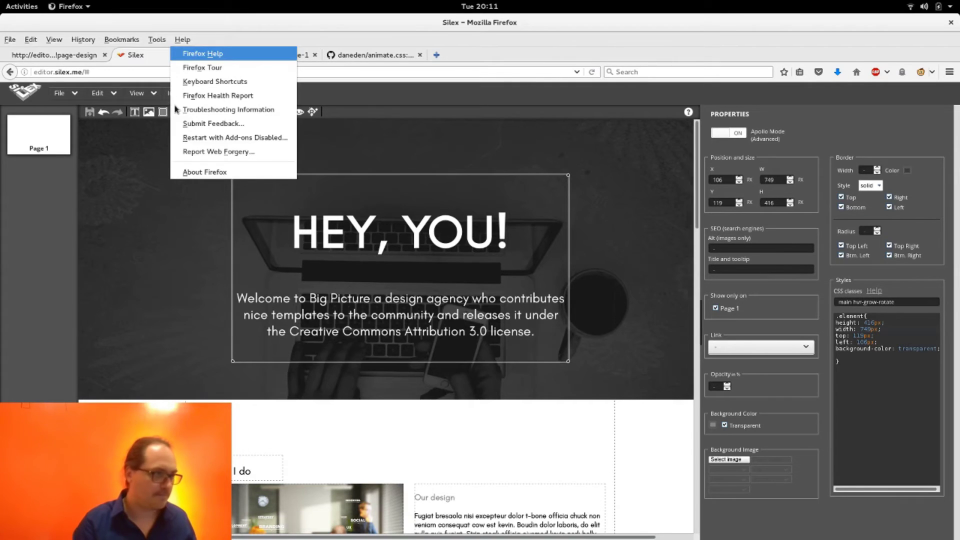
pyautogui.press('Escape')
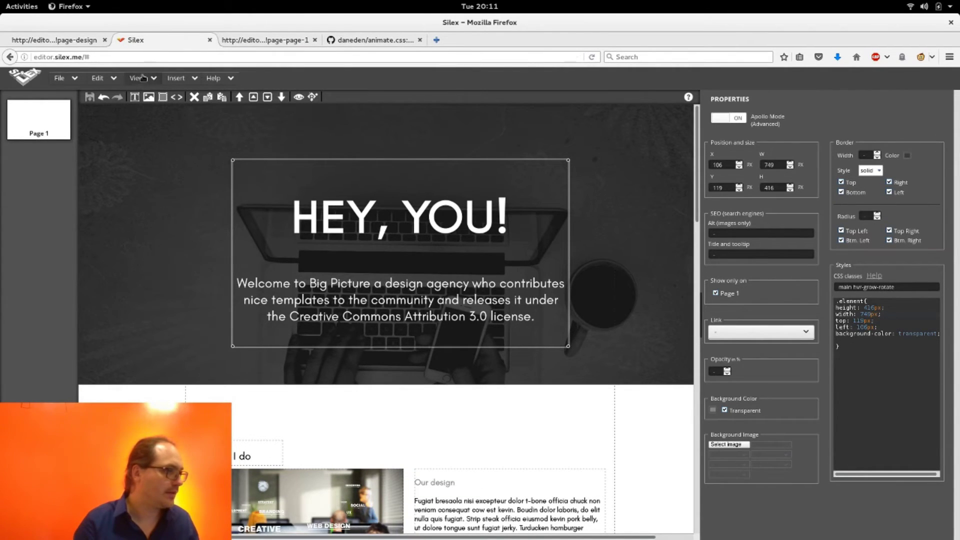
pyautogui.click(142, 79)
pyautogui.click(157, 153)
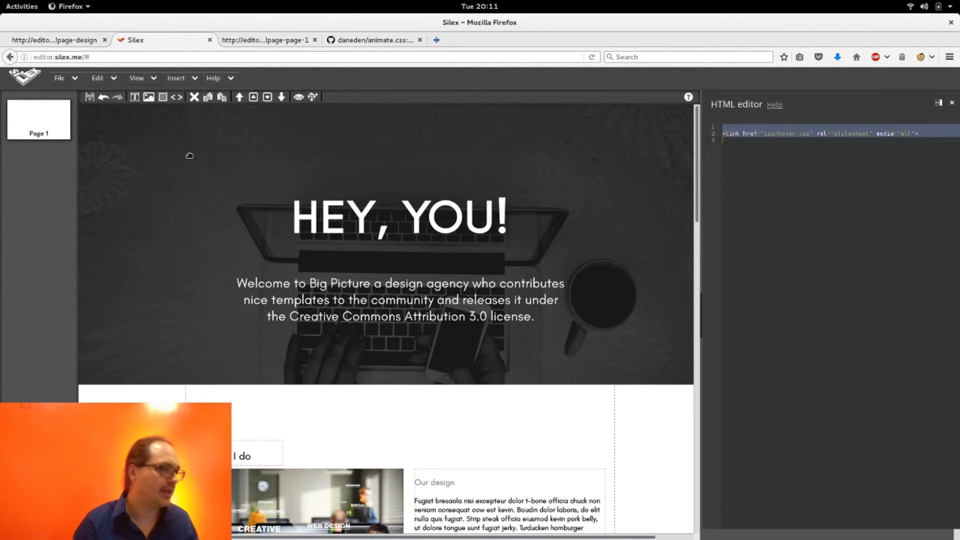
pyautogui.click(822, 205)
pyautogui.hotkey('ctrl', 'v')
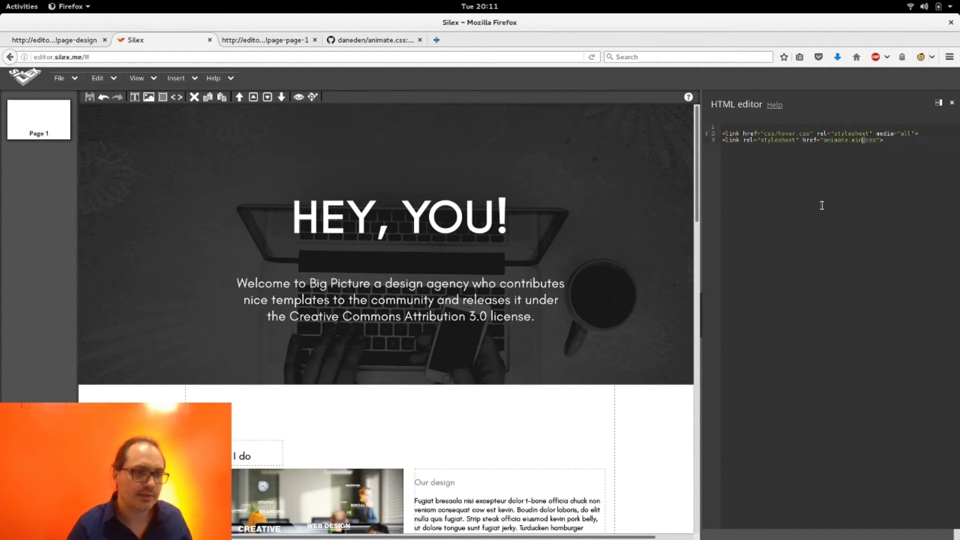
pyautogui.press('BackSpace')
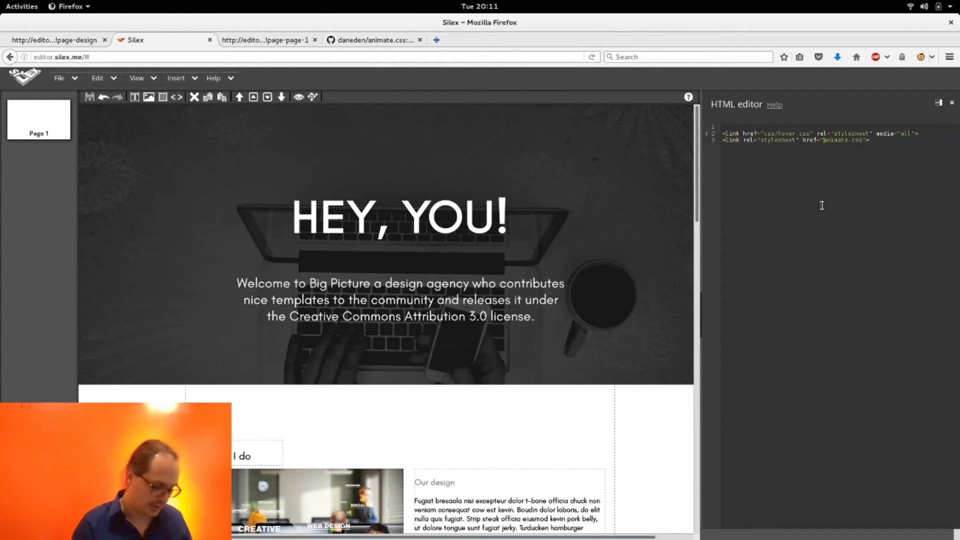
pyautogui.write('css/')
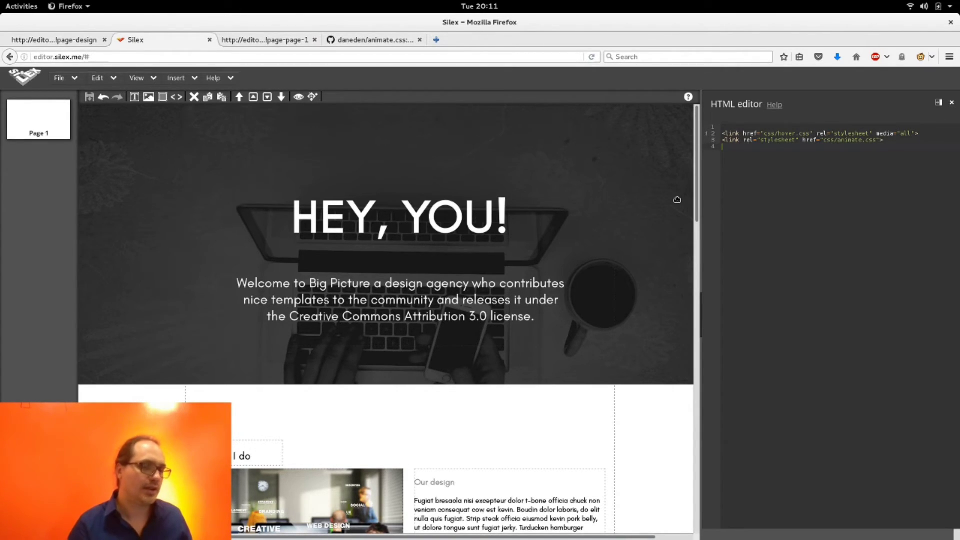
# Copy the class name animated from the animate.css README's Basic Usage section and return to the Silex editor.
pyautogui.hotkey('ctrl', 'Tab')
pyautogui.hotkey('ctrl', 'Tab')
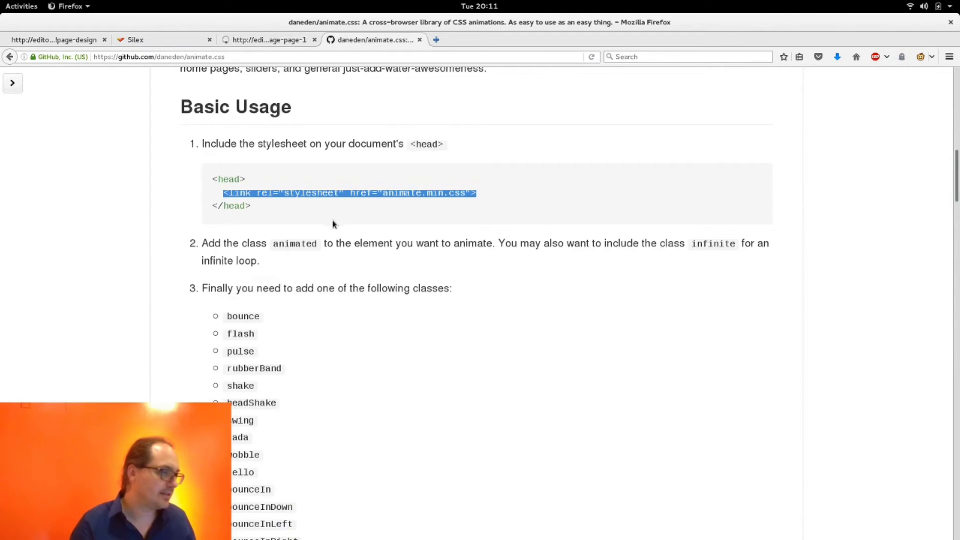
pyautogui.scroll(-4, 325, 300)
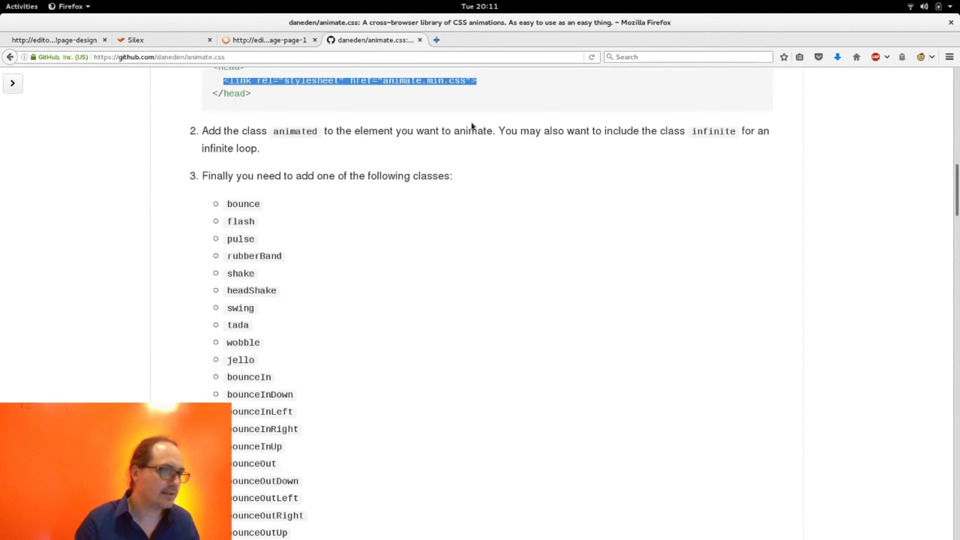
pyautogui.doubleClick(276, 132)
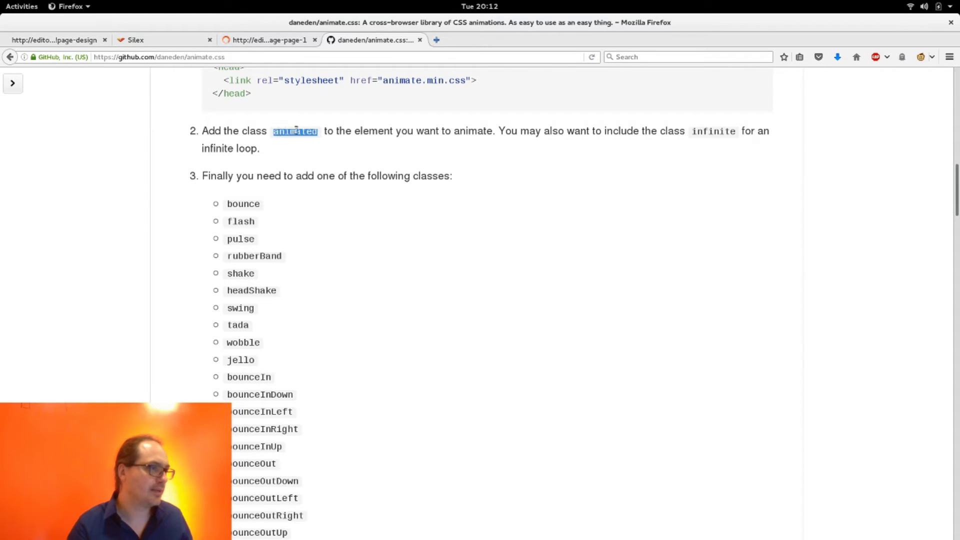
pyautogui.hotkey('alt', '2')
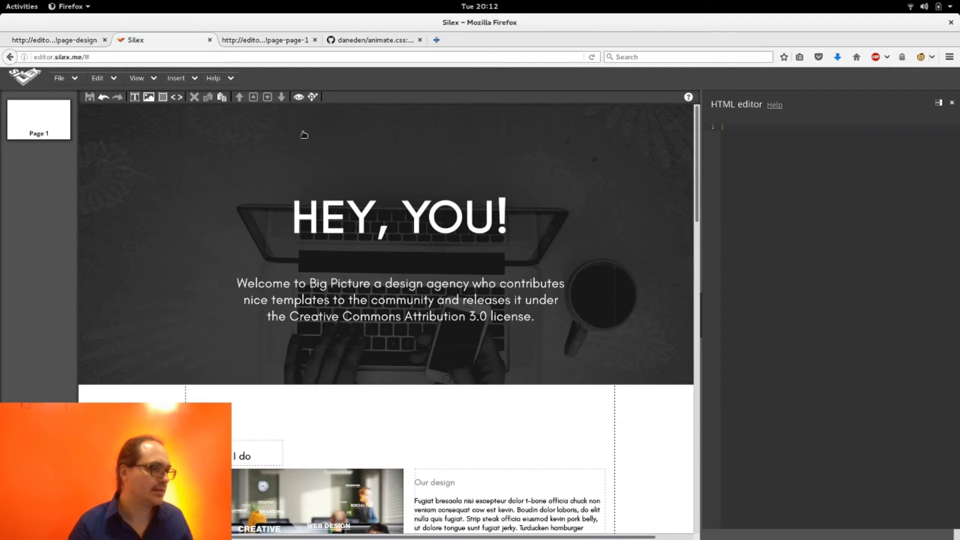
# Give the image under the "What I do" heading the CSS class animated.
pyautogui.scroll(-8, 378, 188)
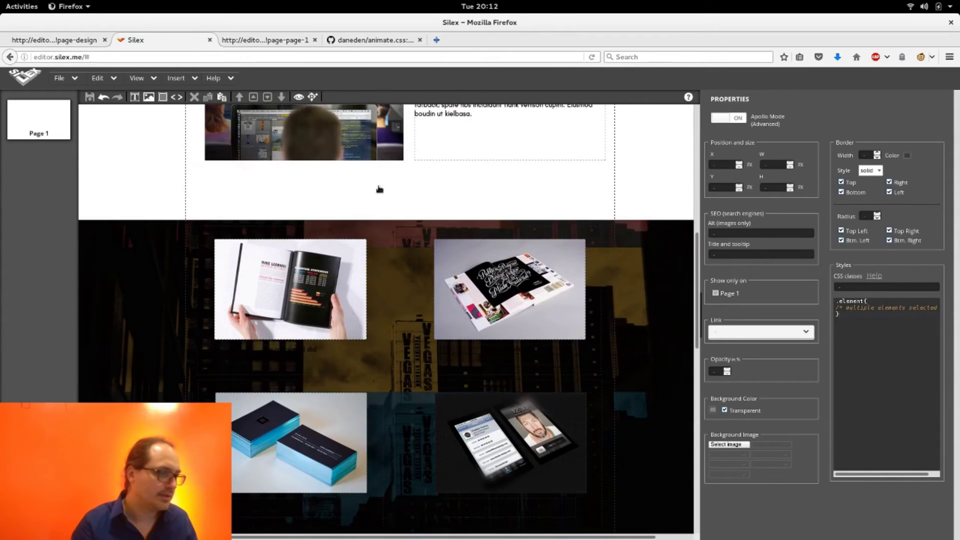
pyautogui.scroll(3, 378, 189)
pyautogui.click(327, 246)
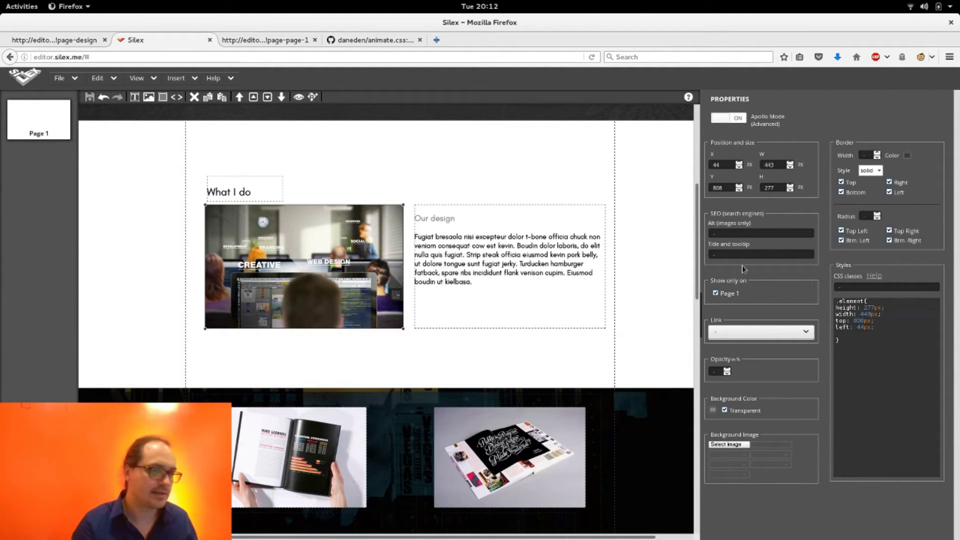
pyautogui.click(859, 283)
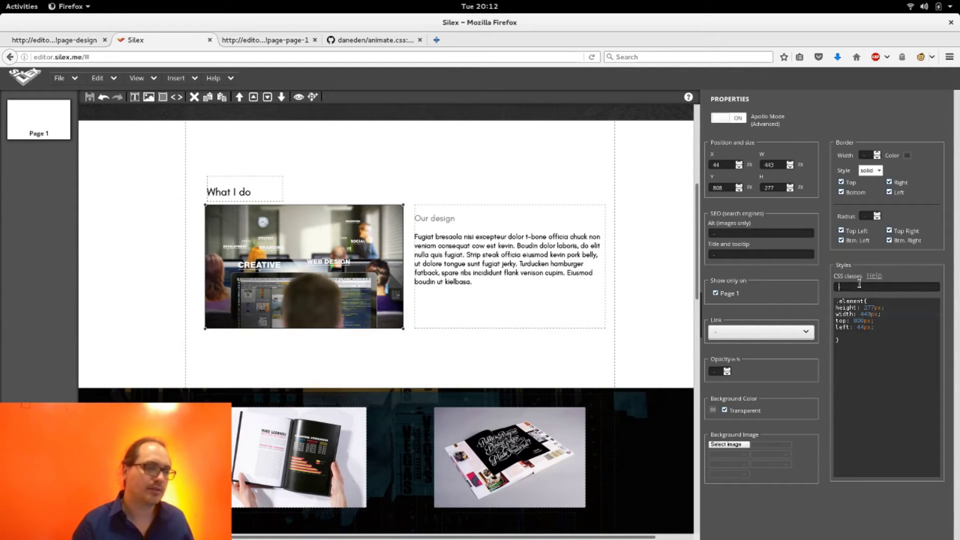
pyautogui.write('animated')
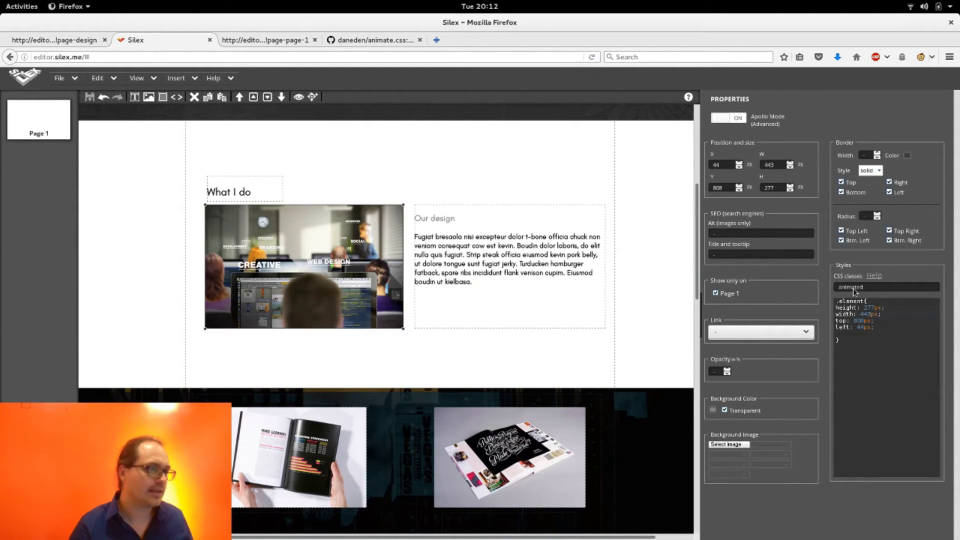
# Copy the class name fadeInLeft from the README's list of animation classes and return to the Silex editor.
pyautogui.hotkey('ctrl', 'Tab')
pyautogui.hotkey('ctrl', 'Tab')
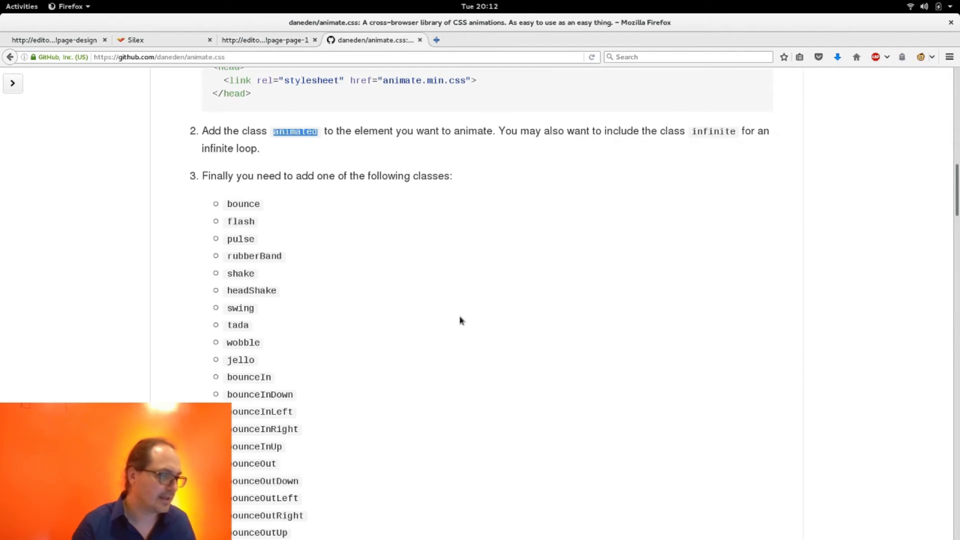
pyautogui.scroll(-8, 243, 273)
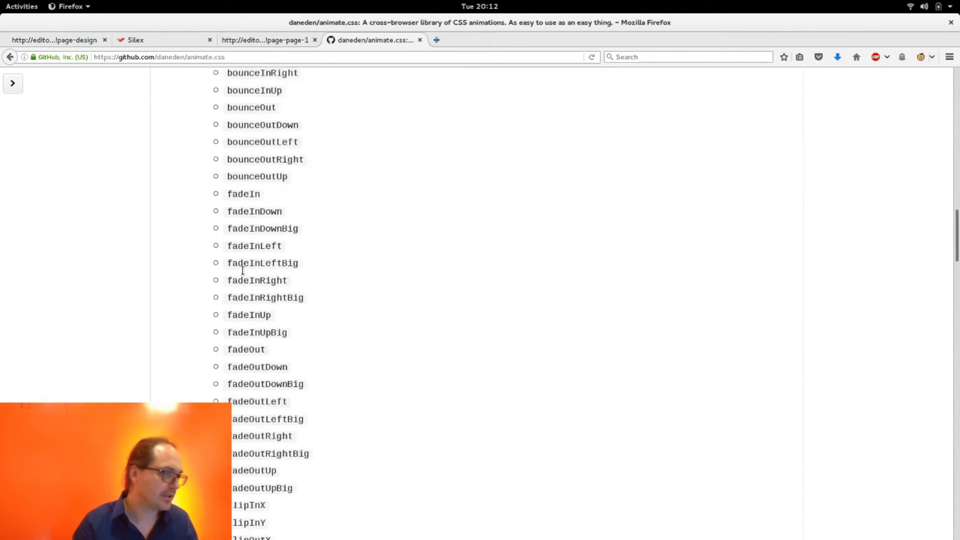
pyautogui.scroll(2, 238, 313)
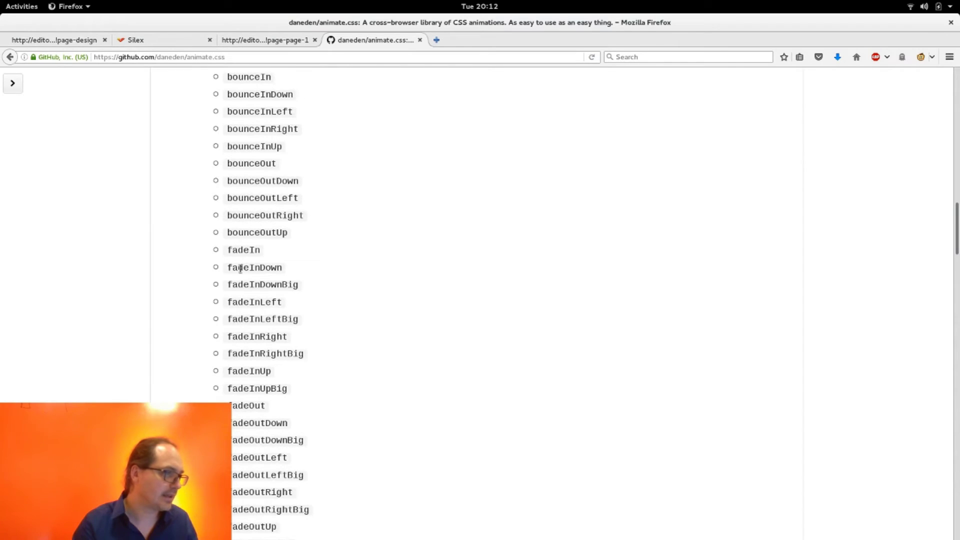
pyautogui.doubleClick(246, 247)
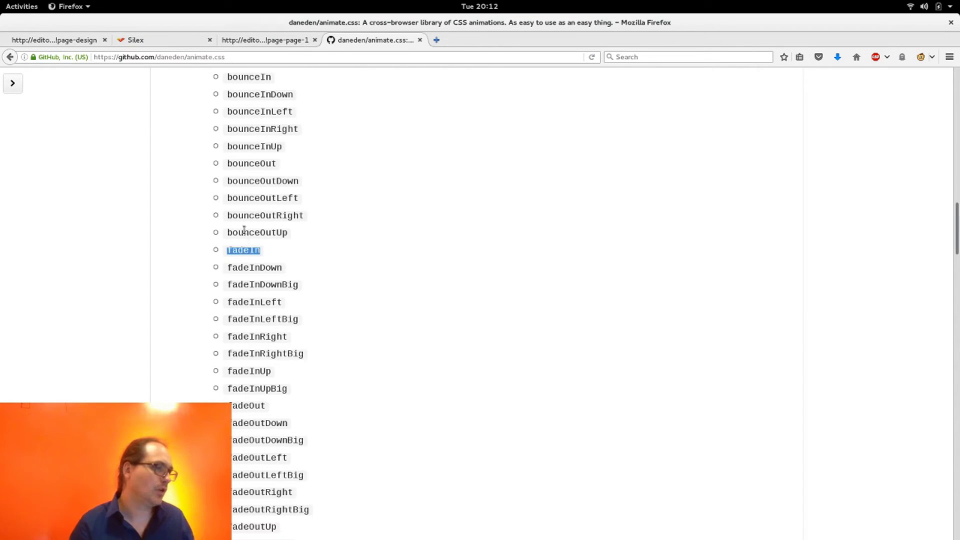
pyautogui.scroll(3, 252, 169)
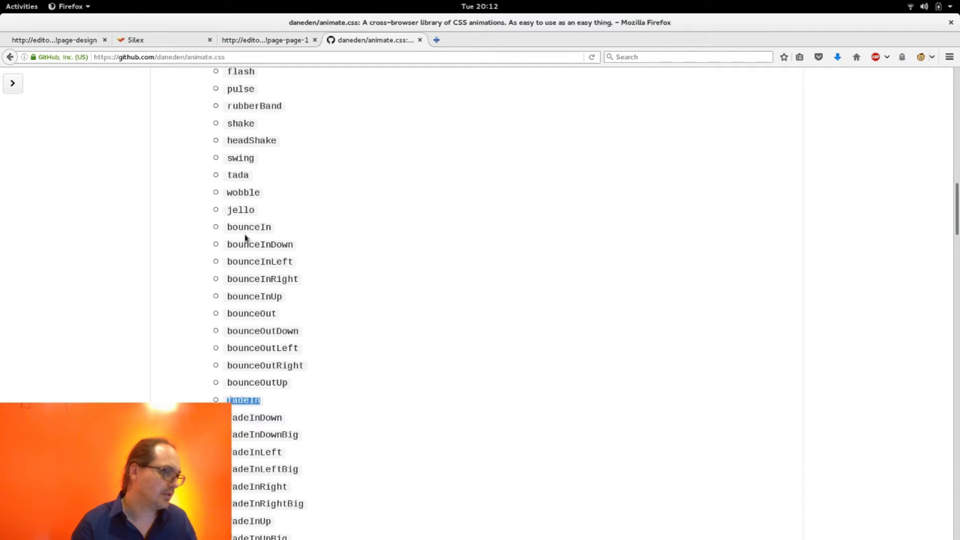
pyautogui.doubleClick(245, 452)
pyautogui.hotkey('ctrl', 'c')
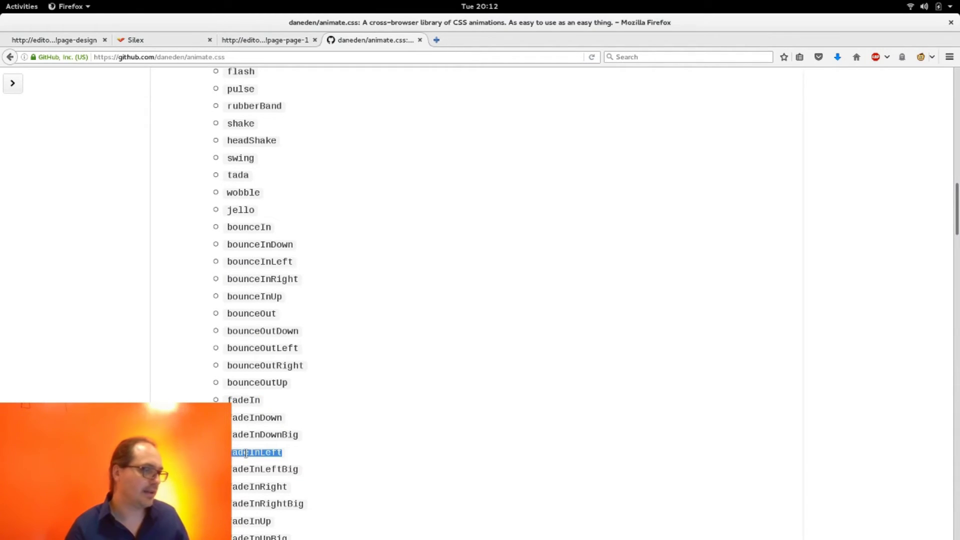
pyautogui.hotkey('ctrl', 'pageup')
pyautogui.hotkey('ctrl', 'pageup')
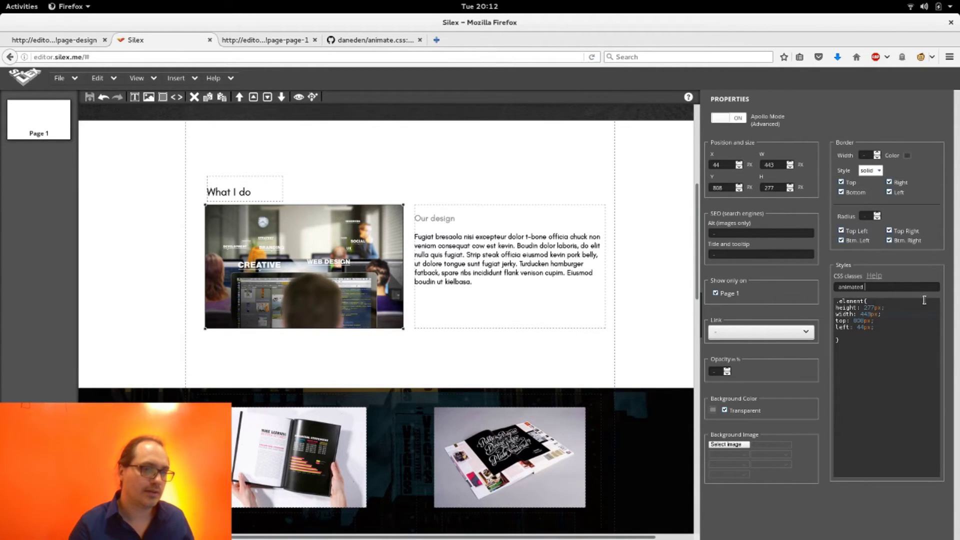
# Append the fadeInLeft class after animated in the "What I do" image's CSS classes and deselect the image.
pyautogui.hotkey('ctrl', 'v')
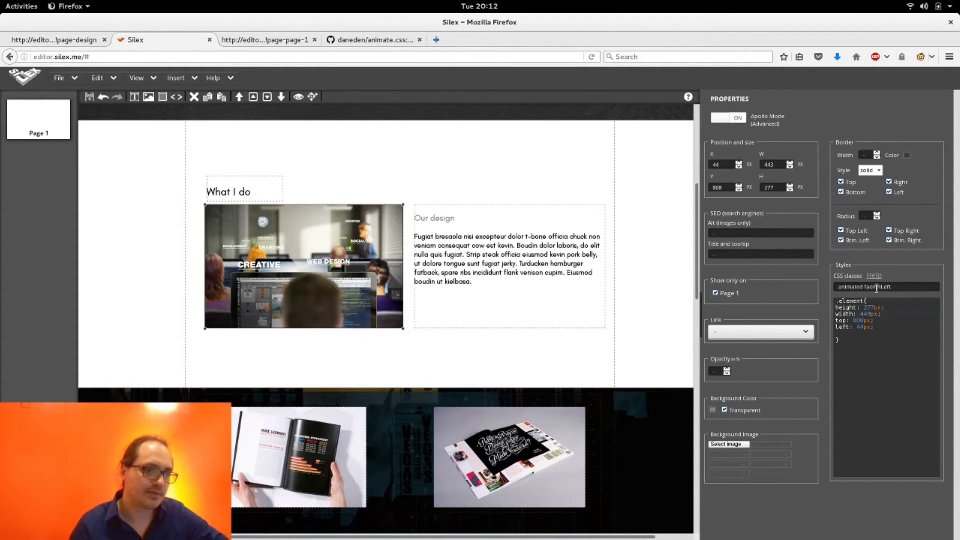
pyautogui.press('Return')
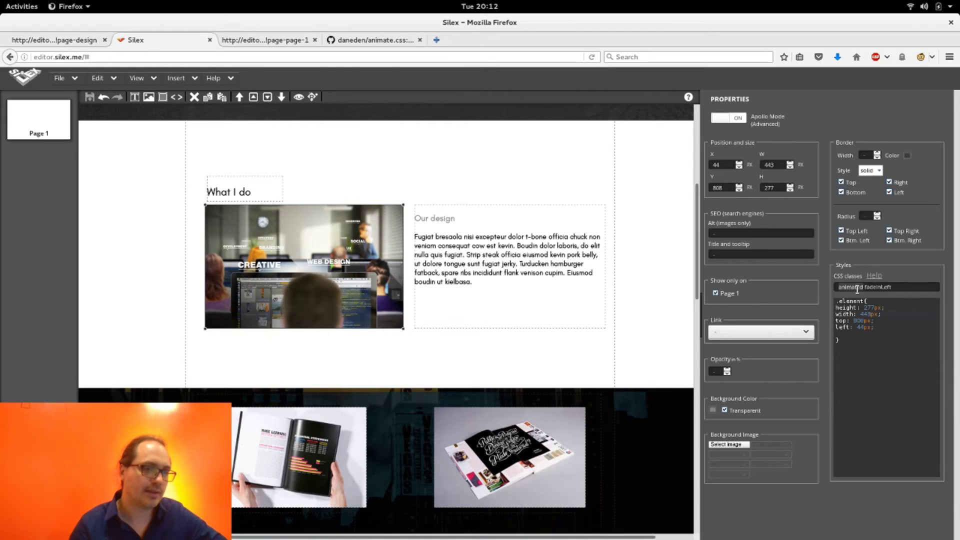
pyautogui.click(631, 268)
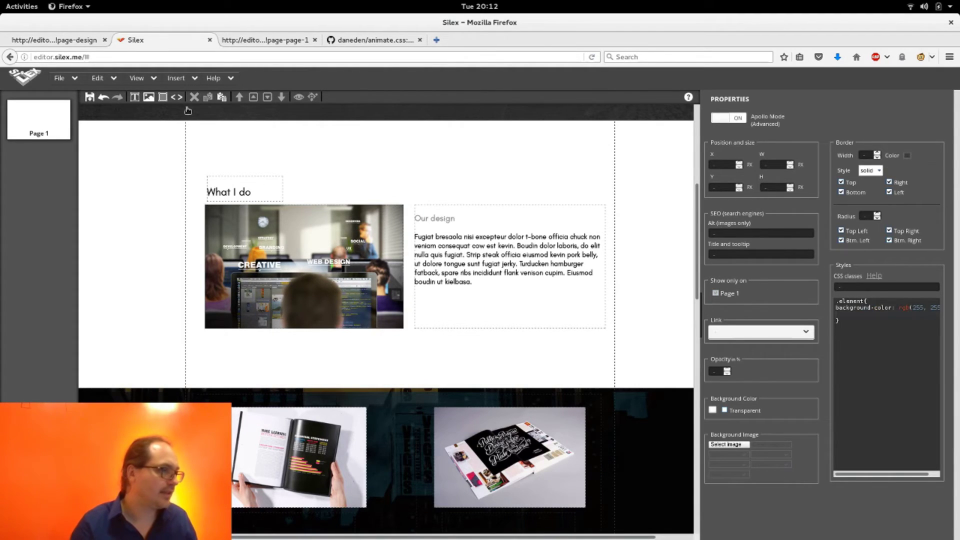
pyautogui.click(90, 97)
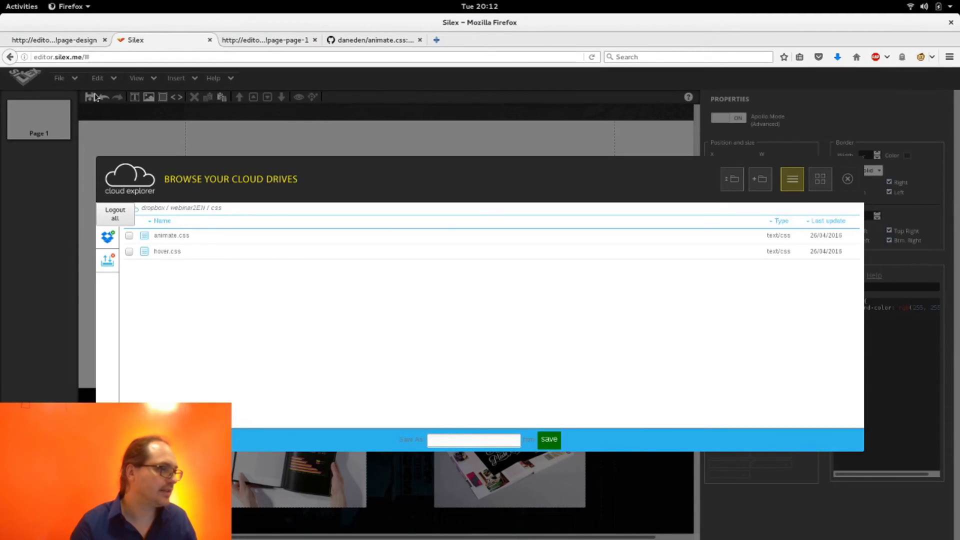
pyautogui.click(848, 179)
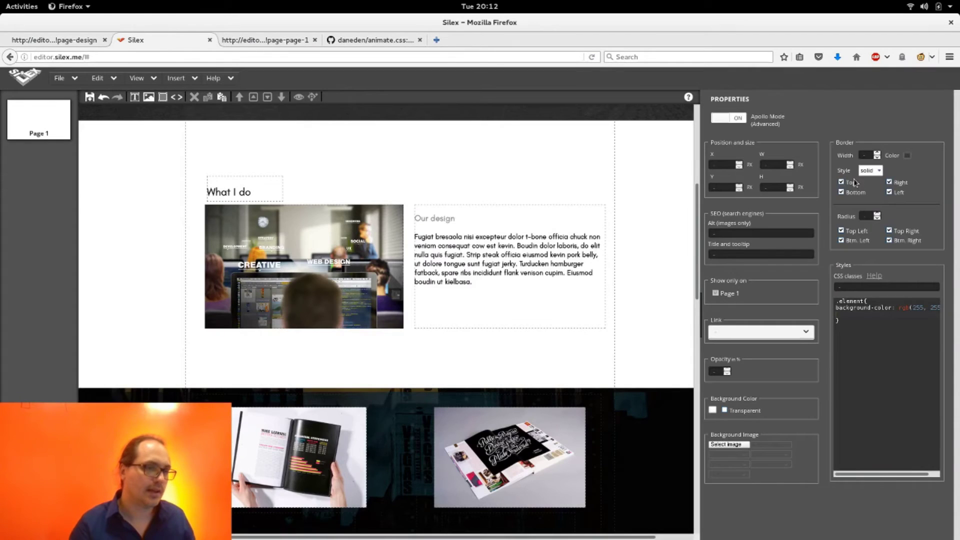
pyautogui.moveTo(14, 122)
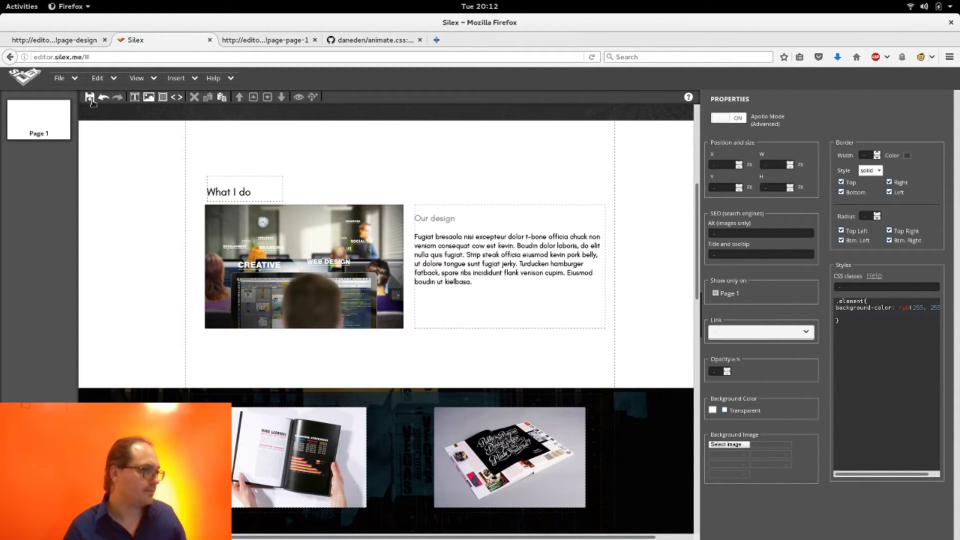
pyautogui.hotkey('ctrl', 'd')
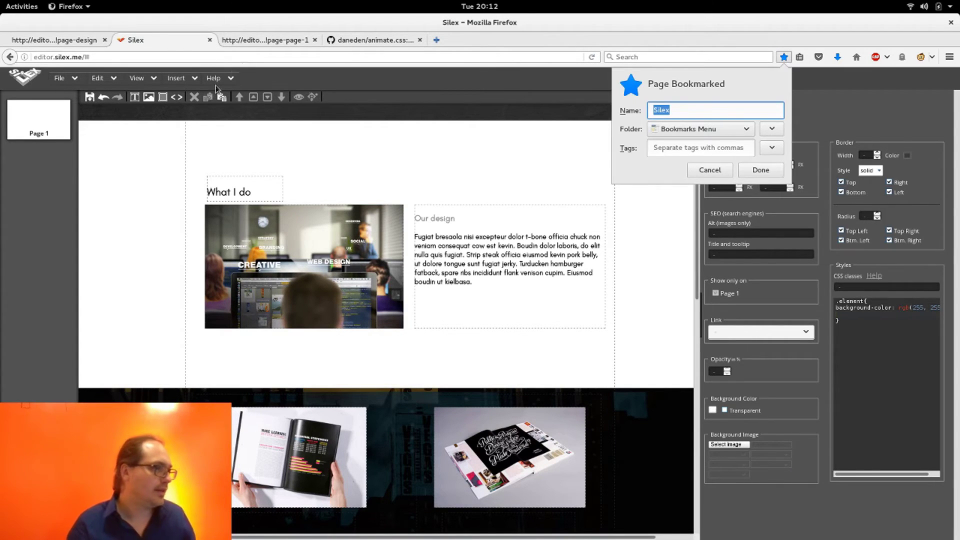
pyautogui.press('Escape')
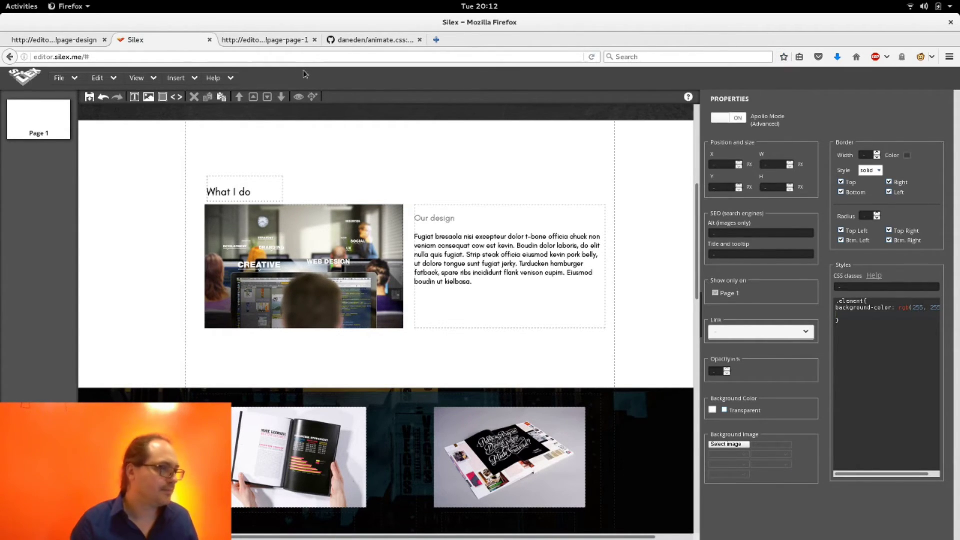
# Reload the page preview of editable.html and examine the "What I do" image animation and the portfolio images further down.
pyautogui.click(251, 42)
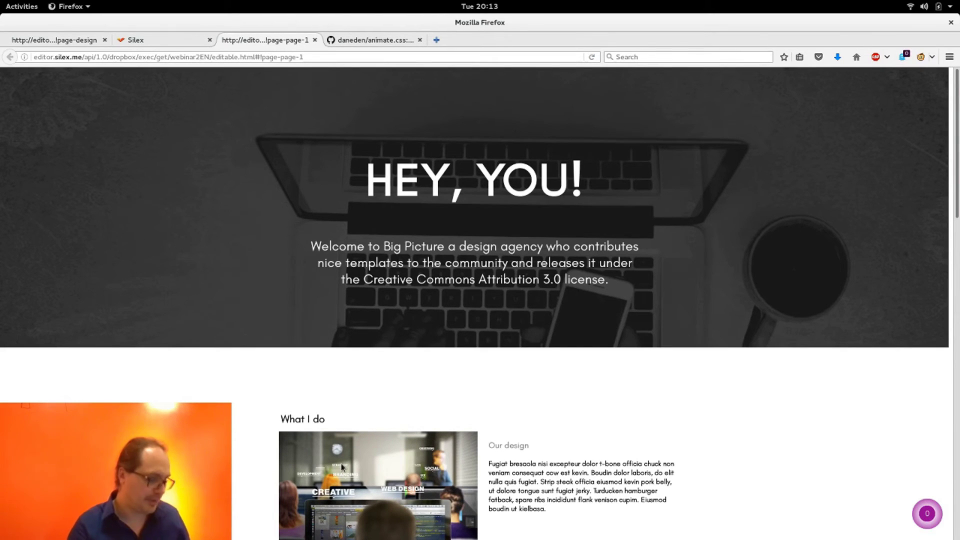
pyautogui.press('F5')
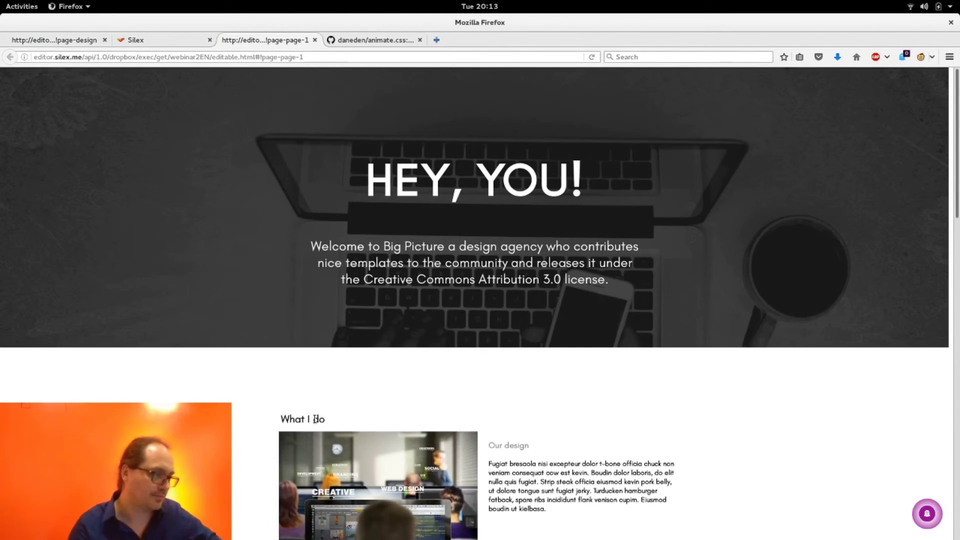
pyautogui.press('F5')
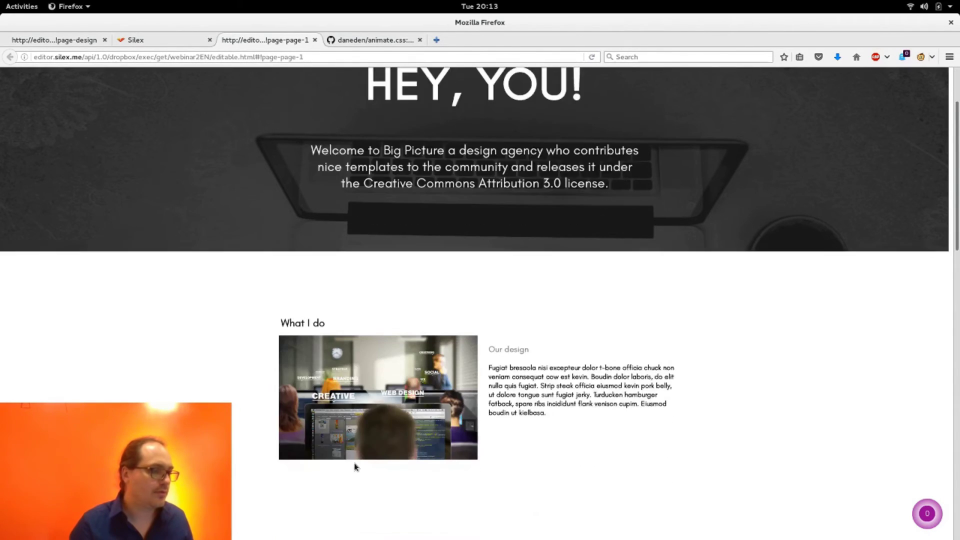
pyautogui.hotkey('ctrl', 'r')
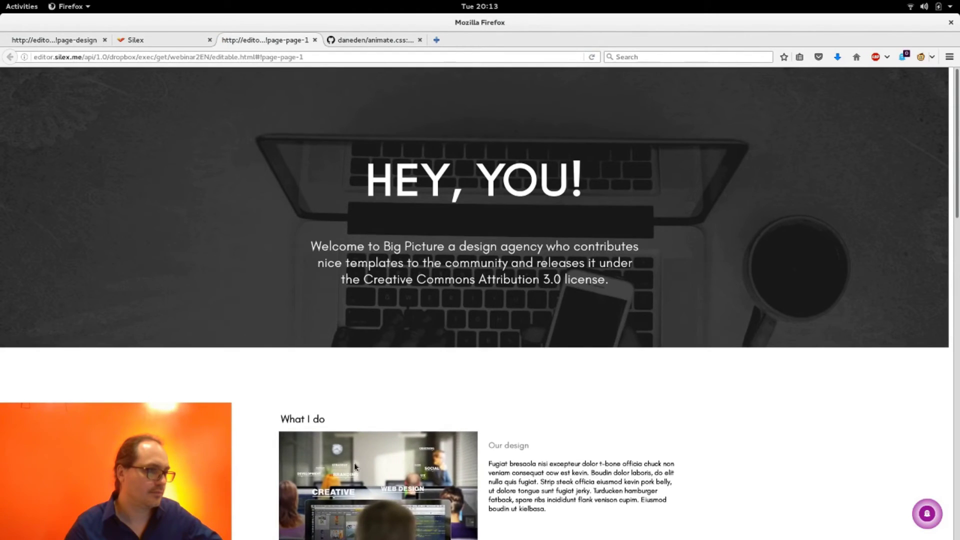
pyautogui.scroll(-5, 354, 463)
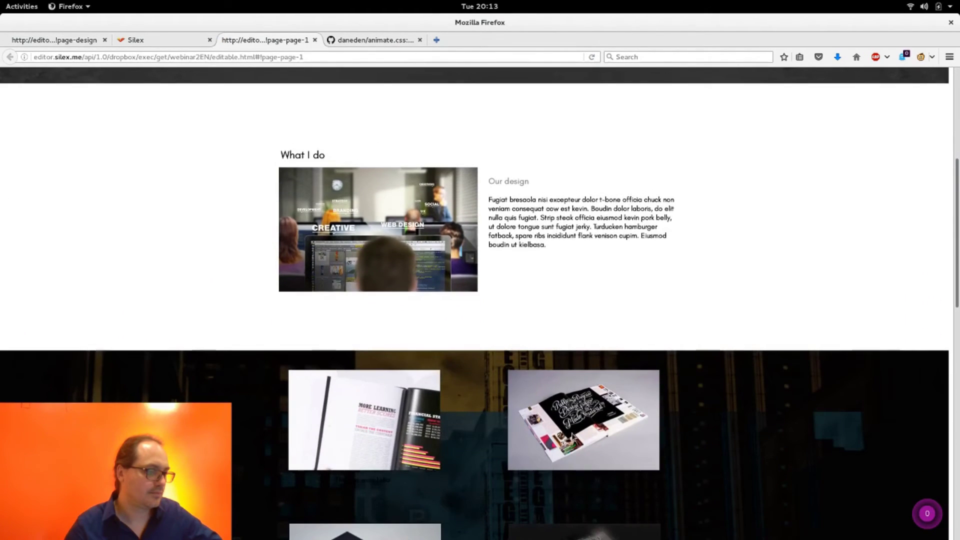
pyautogui.scroll(-5, 606, 425)
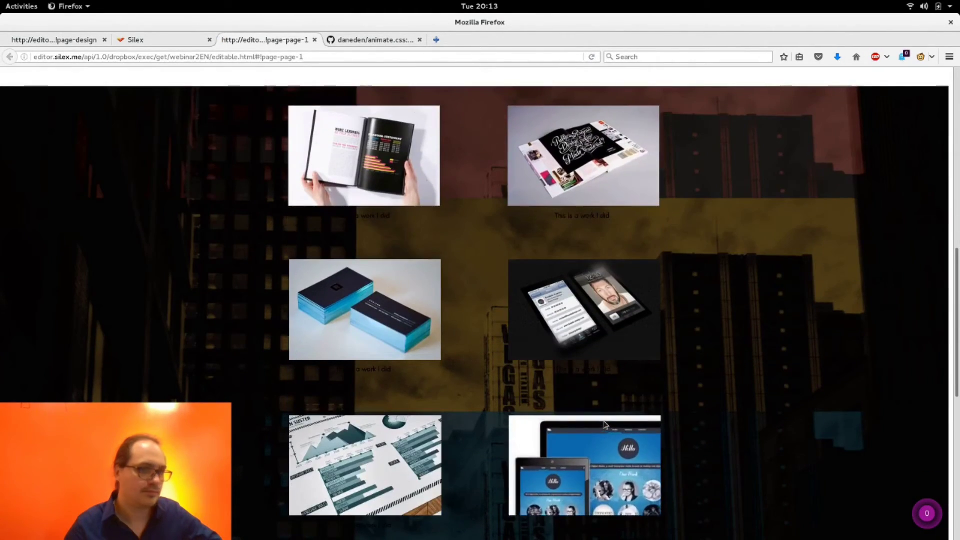
# Return from the page preview to the Silex editor and open the cloud file browser for saving the site under another name.
pyautogui.scroll(10, 587, 323)
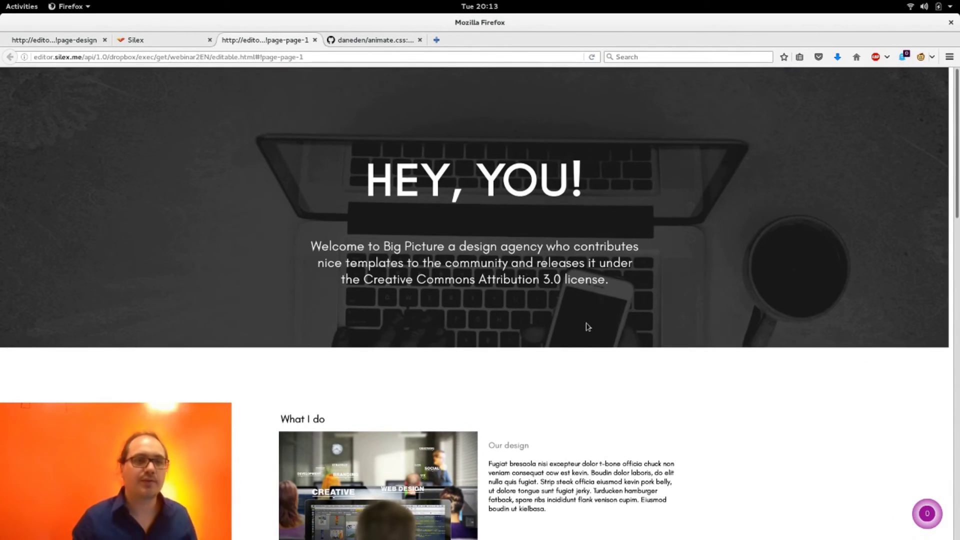
pyautogui.hotkey('ctrl', 'pageup')
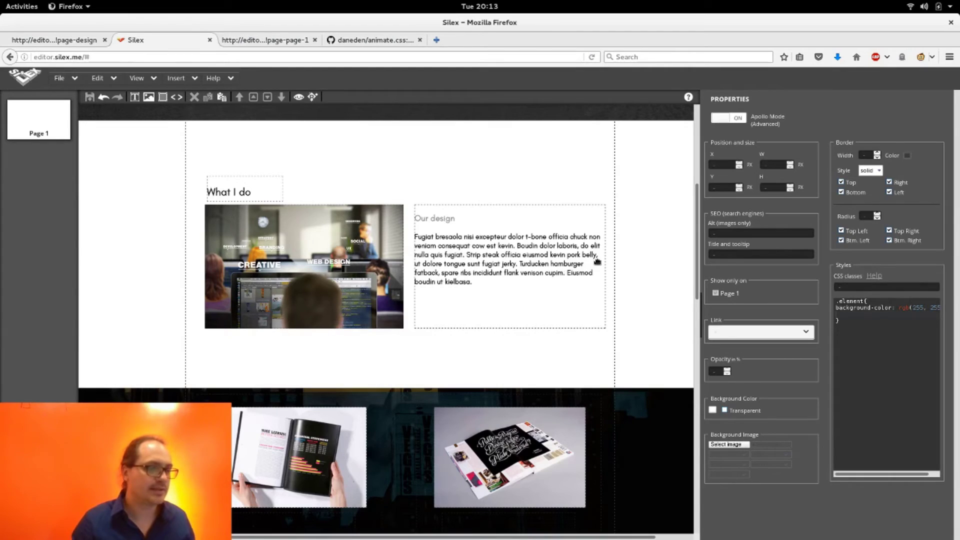
pyautogui.scroll(3, 600, 260)
pyautogui.scroll(2, 601, 261)
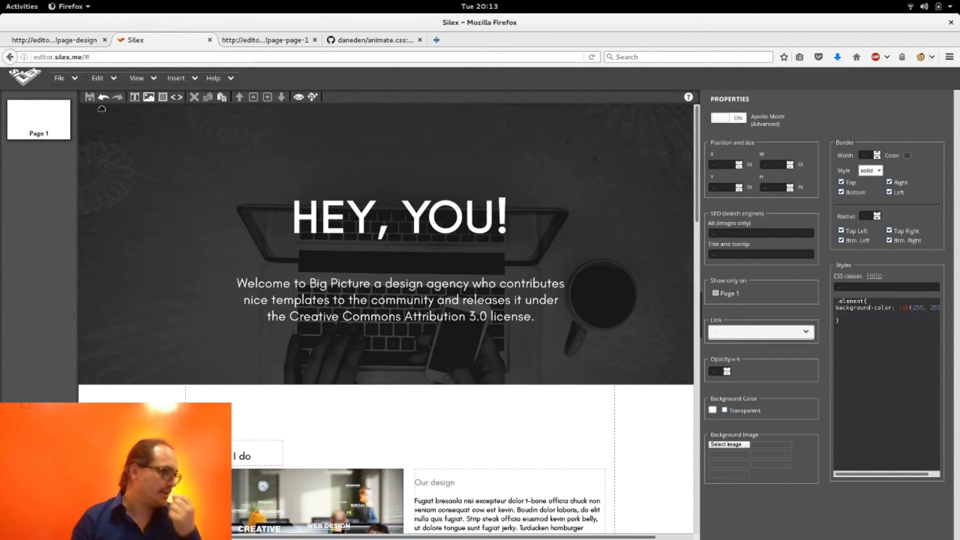
pyautogui.click(74, 79)
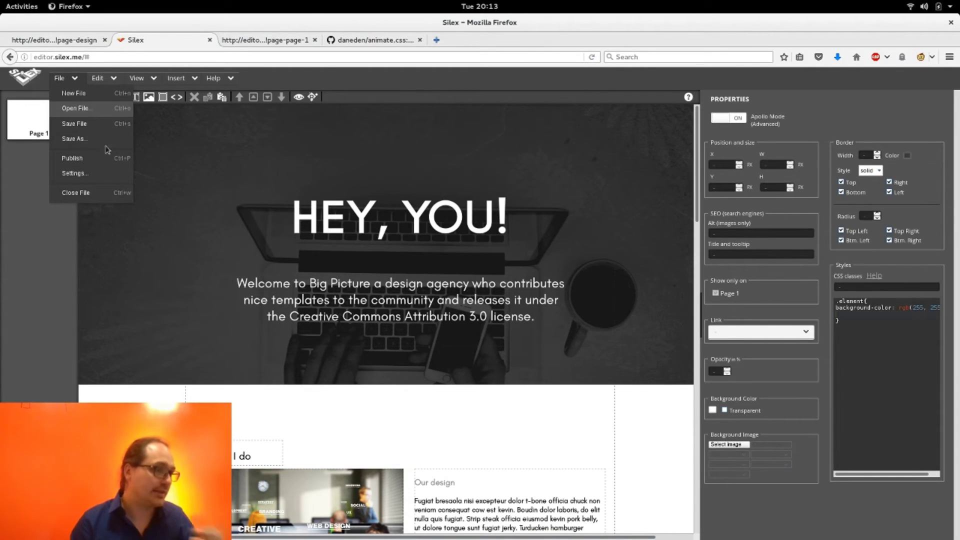
pyautogui.click(83, 145)
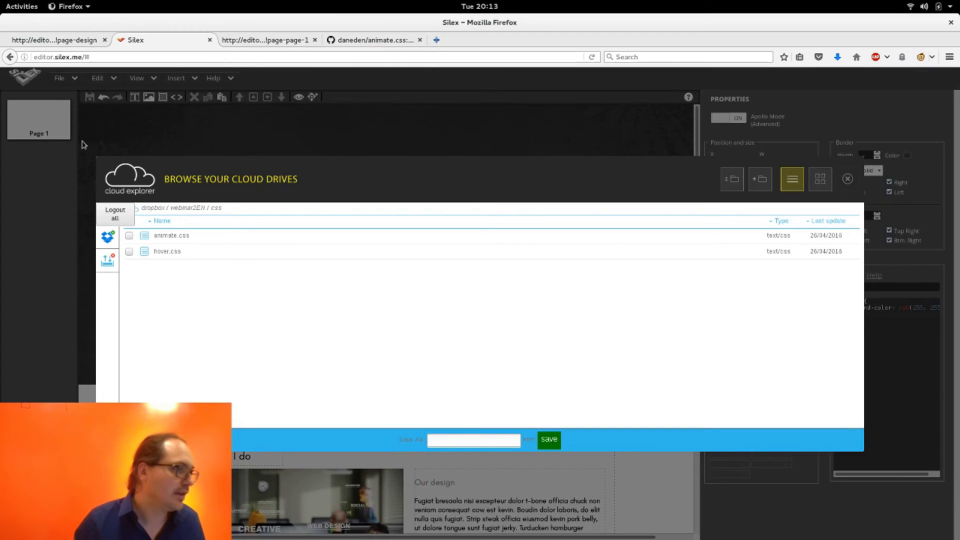
# View the FTP account authorization form in the cloud explorer and dismiss it without logging in.
pyautogui.click(111, 262)
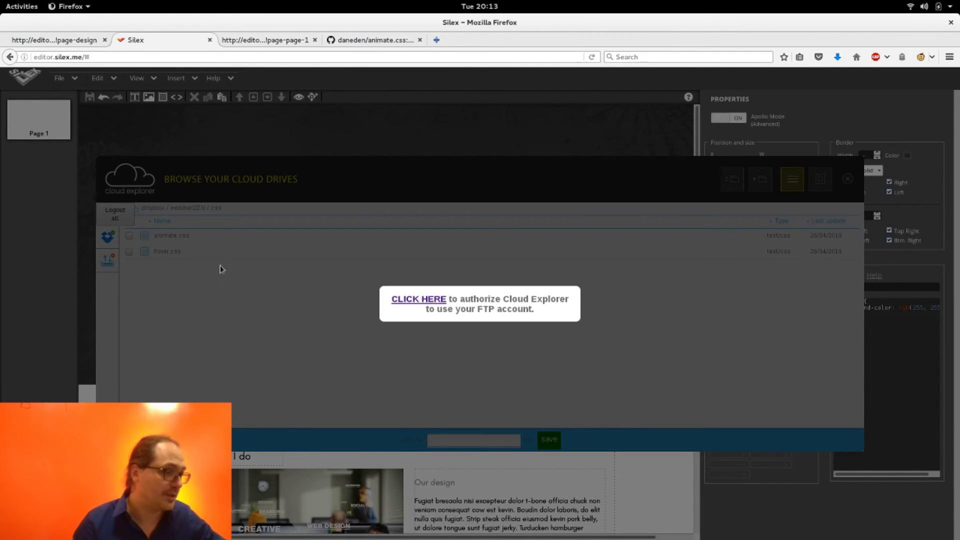
pyautogui.click(427, 300)
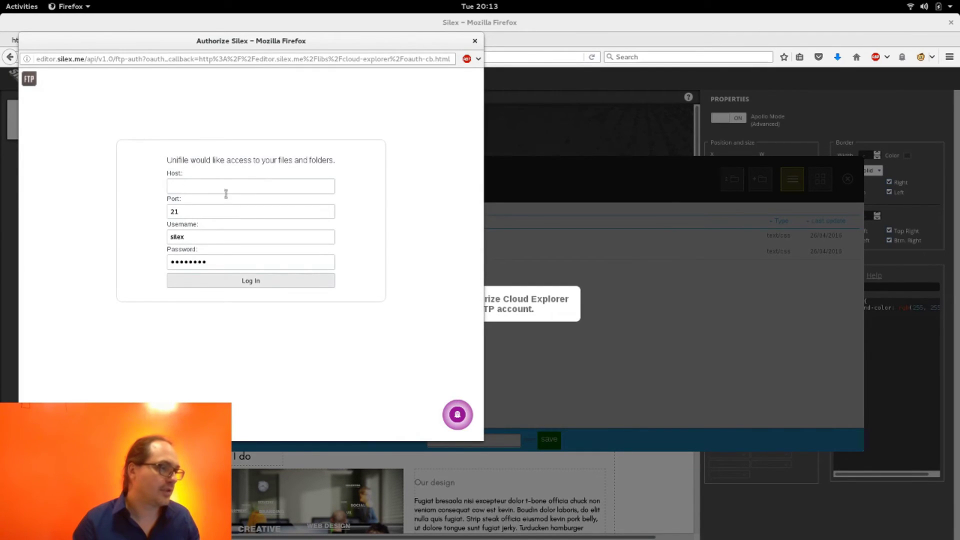
pyautogui.click(475, 41)
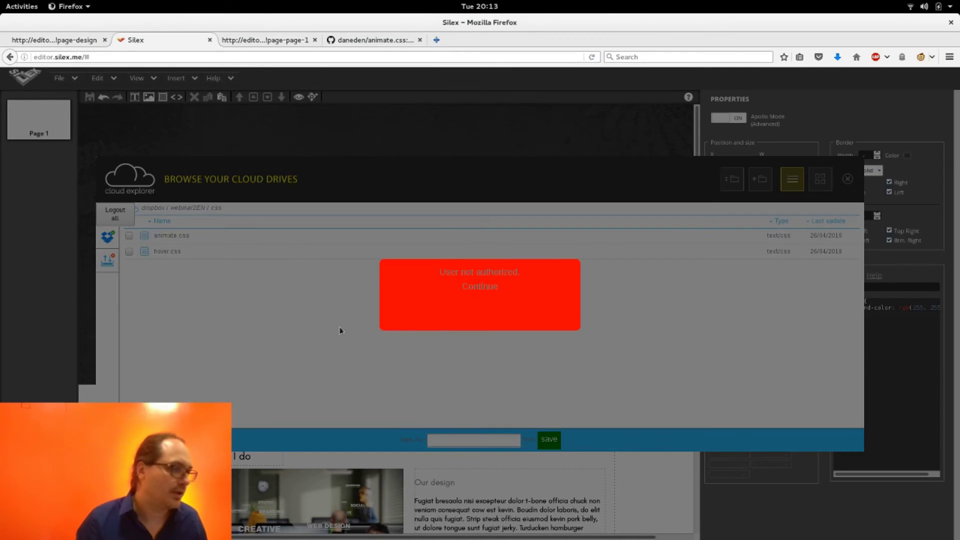
pyautogui.click(507, 291)
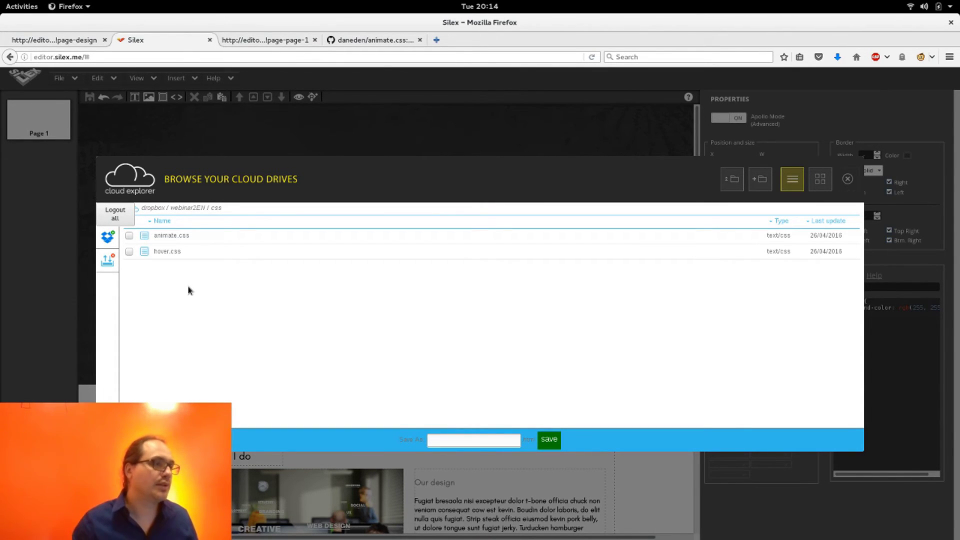
# Open the webinar2EN folder on dropbox.com in a new tab and view its folder-sharing options without sharing it.
pyautogui.hotkey('ctrl', 't')
pyautogui.write('dropbox.com/')
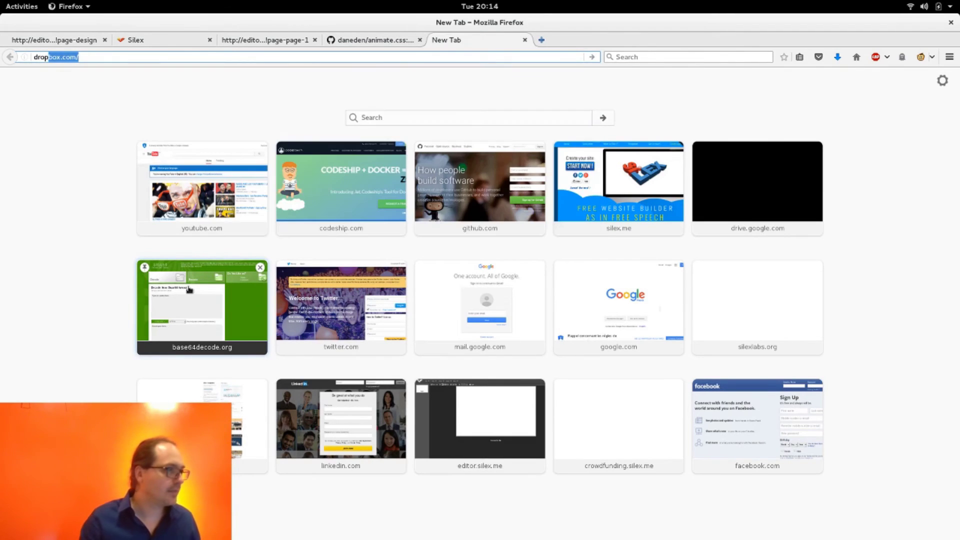
pyautogui.press('Return')
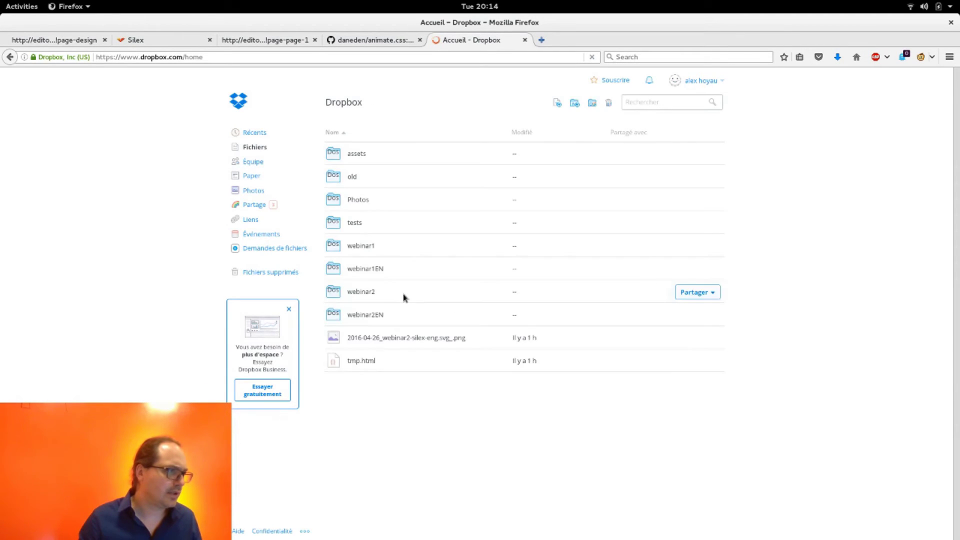
pyautogui.click(359, 315)
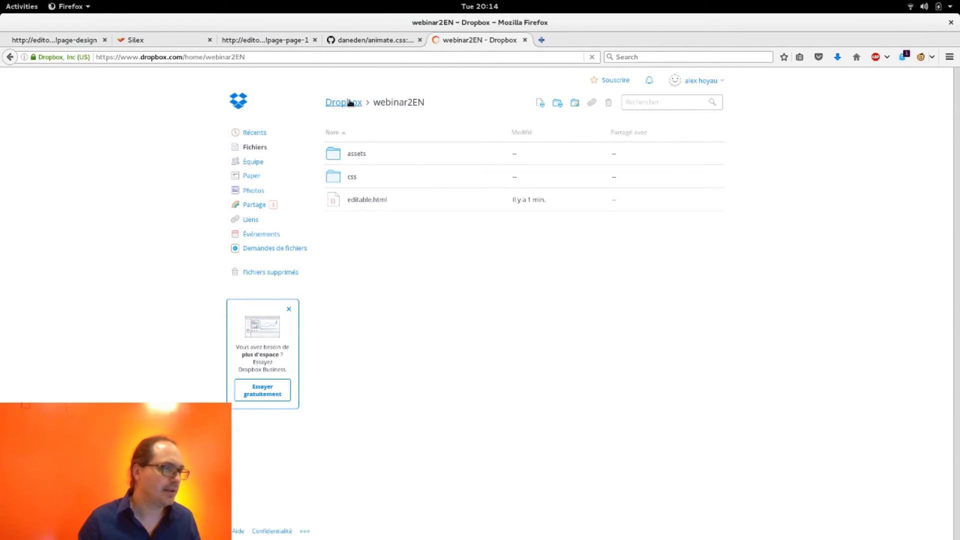
pyautogui.click(575, 104)
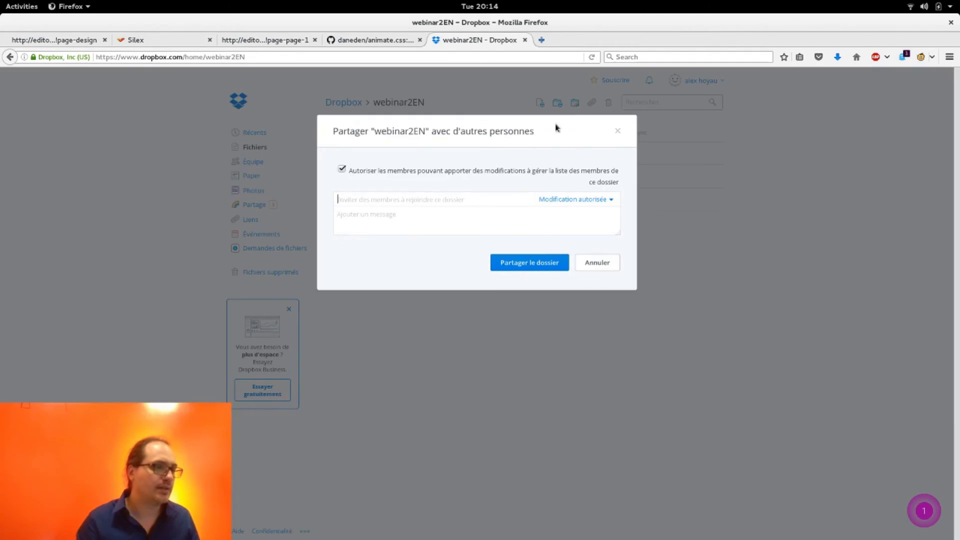
pyautogui.click(614, 266)
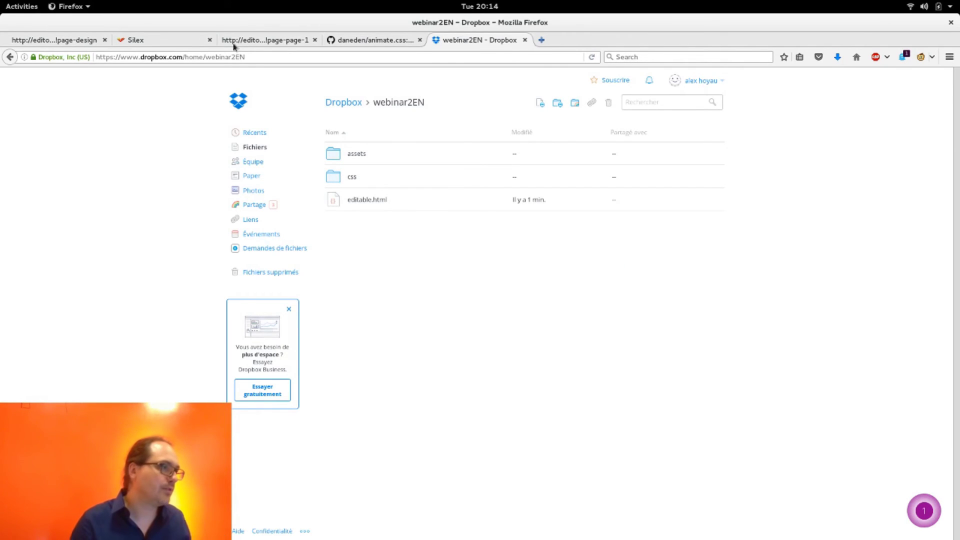
# Return to the Silex editor, closing the Dropbox tab and the cloud file browser.
pyautogui.click(171, 40)
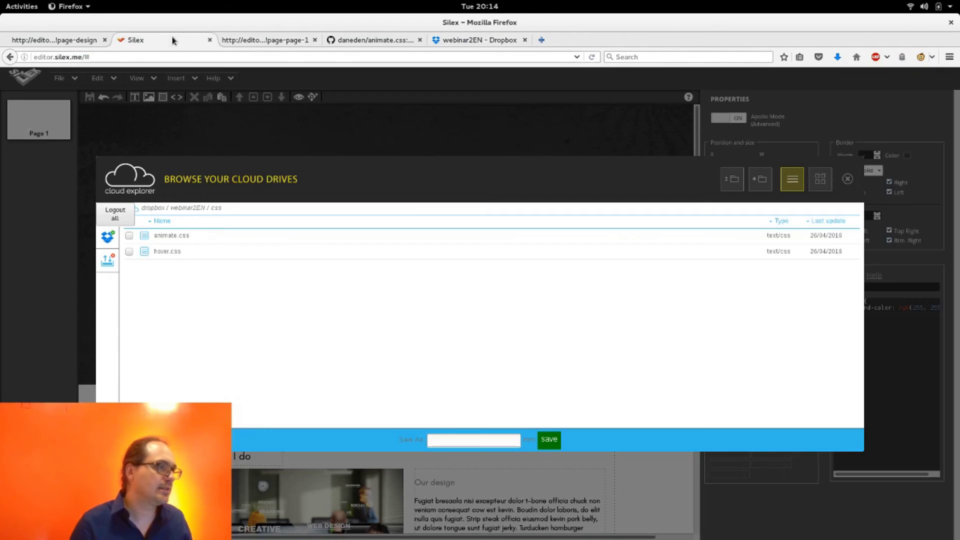
pyautogui.click(525, 40)
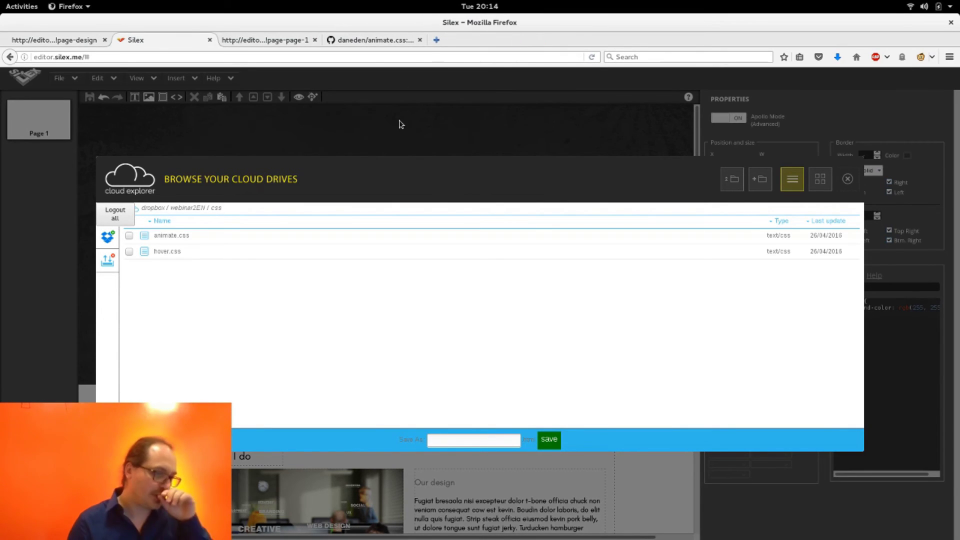
pyautogui.click(847, 179)
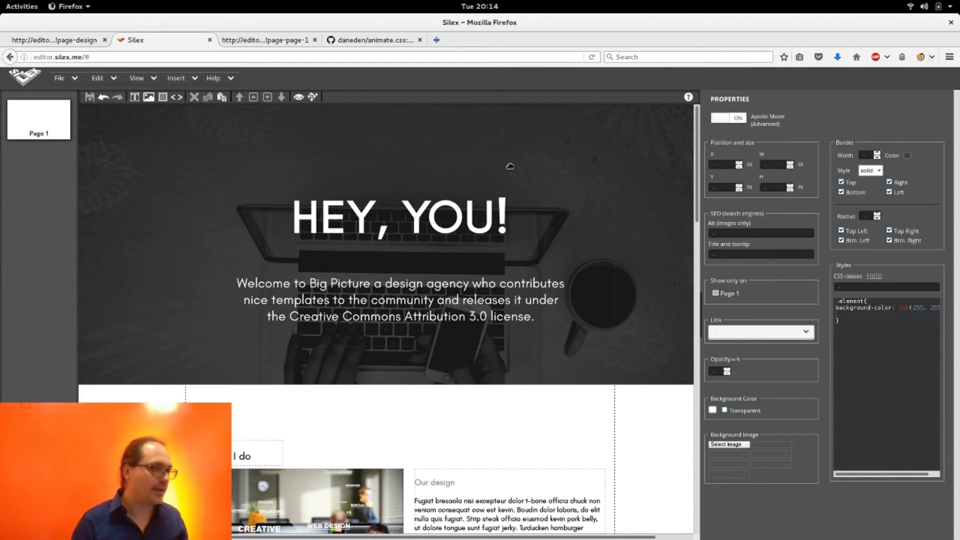
# Load preprod.silex.me in a new tab and bring up its cloud file browser for opening a file.
pyautogui.click(436, 40)
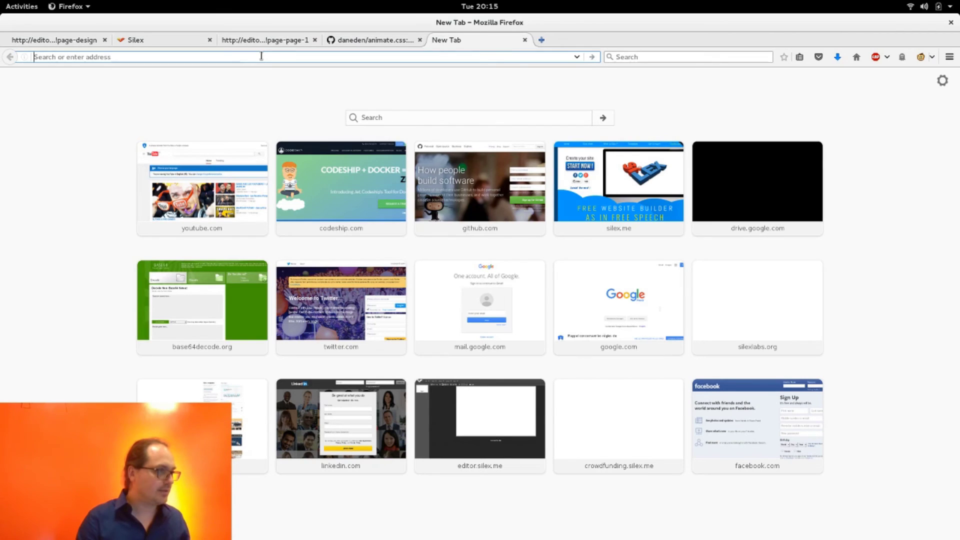
pyautogui.write('preprod.silex.me/')
pyautogui.press('Return')
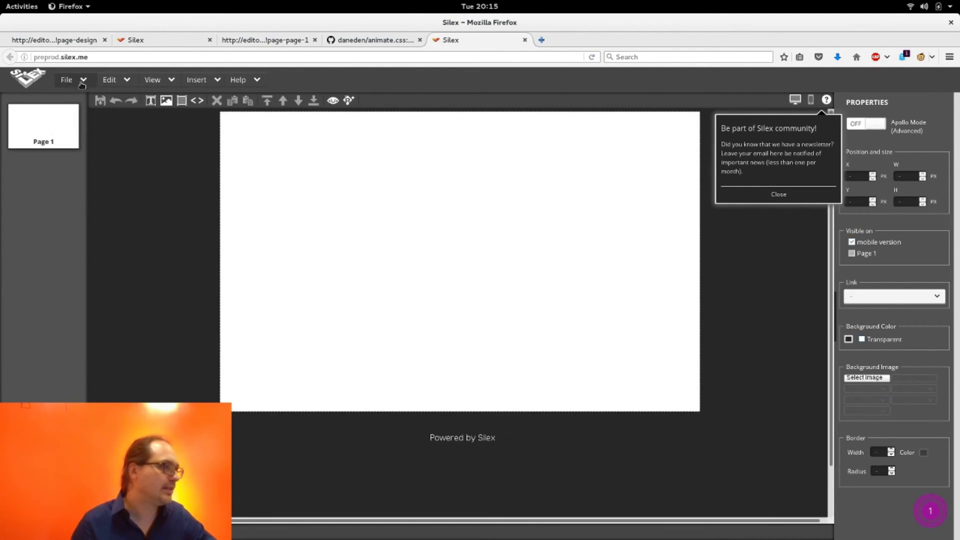
pyautogui.click(78, 83)
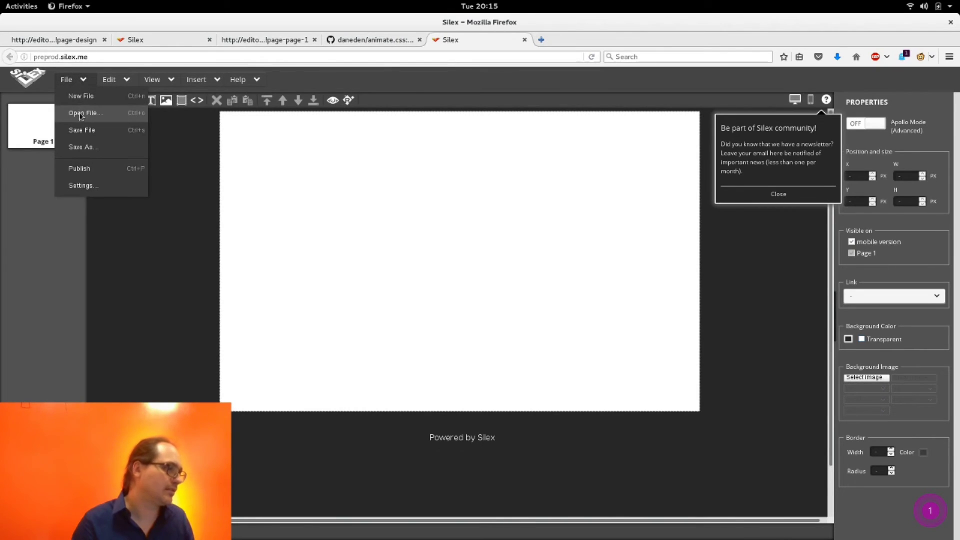
pyautogui.click(82, 115)
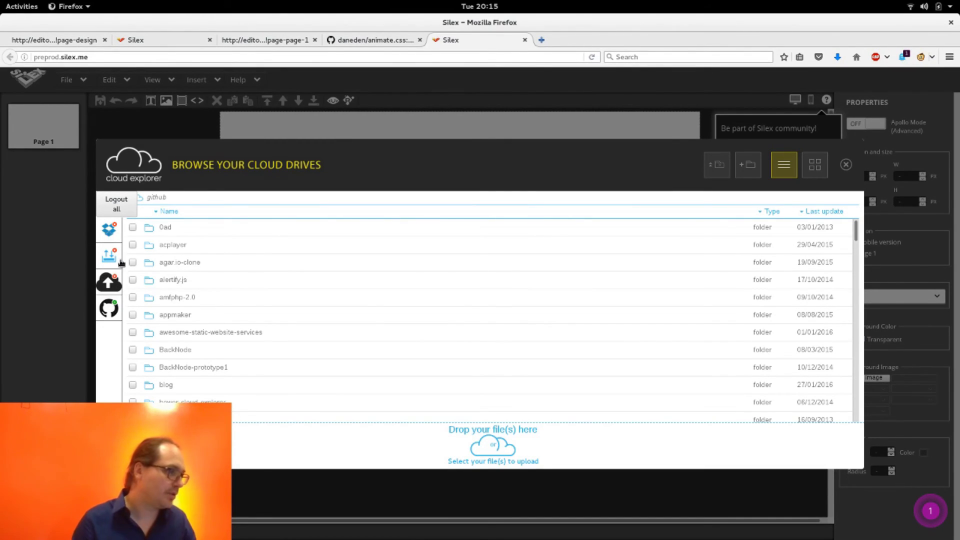
pyautogui.click(113, 286)
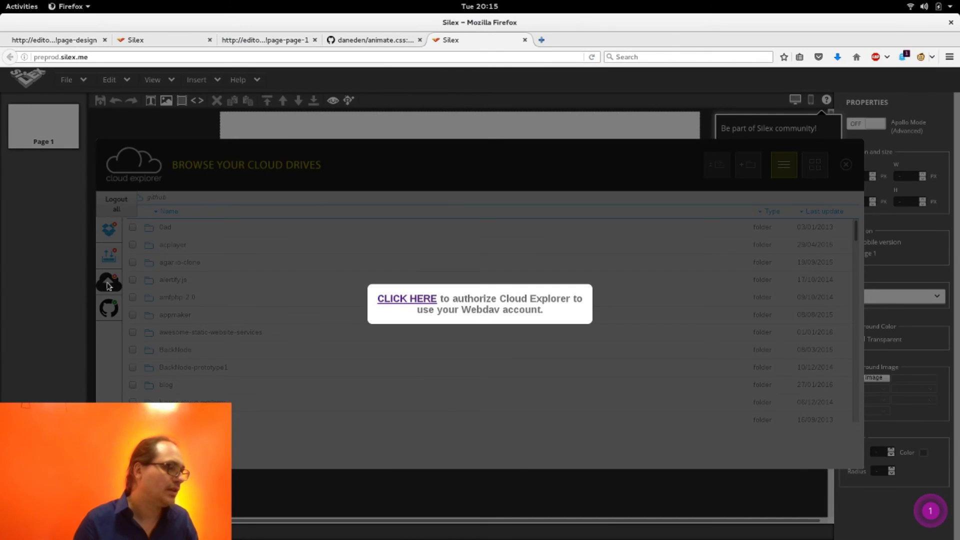
pyautogui.click(402, 300)
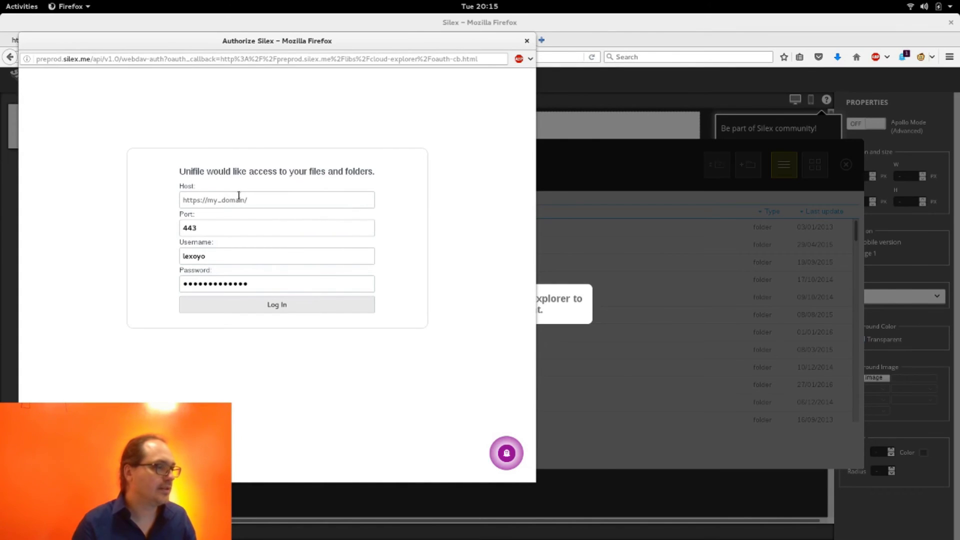
pyautogui.click(239, 198)
pyautogui.press('Return')
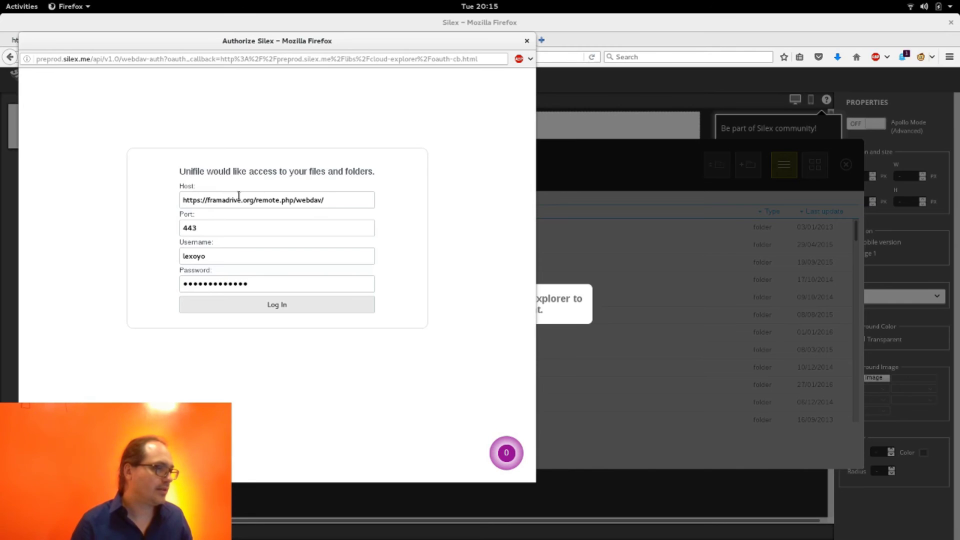
pyautogui.click(254, 298)
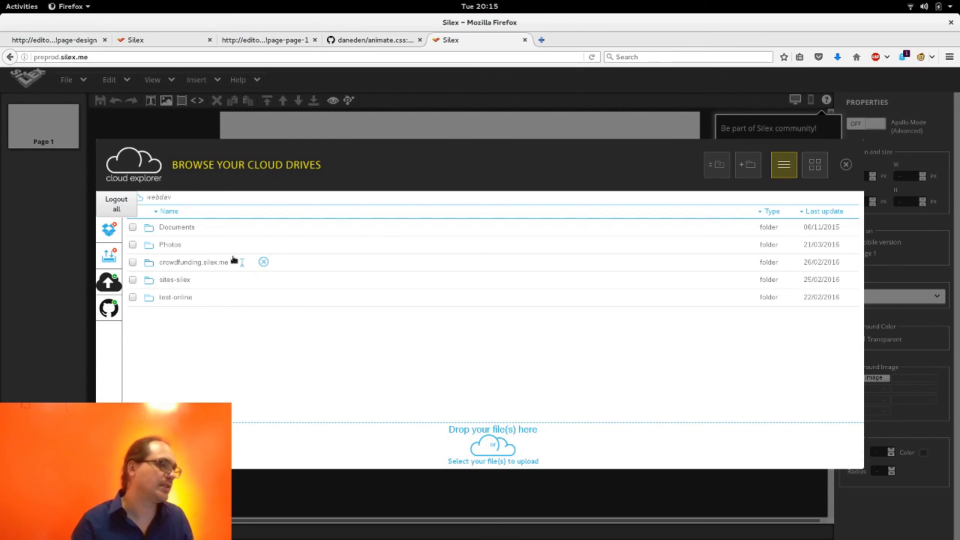
# Browse the sites-silex folder on the WebDAV drive and the GitHub folder list, and close the cloud explorer.
pyautogui.click(176, 279)
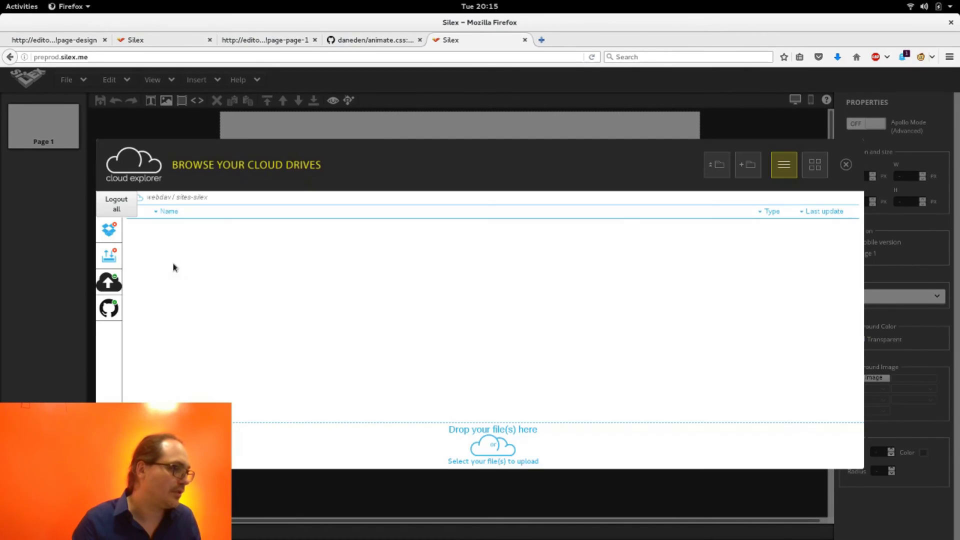
pyautogui.click(160, 197)
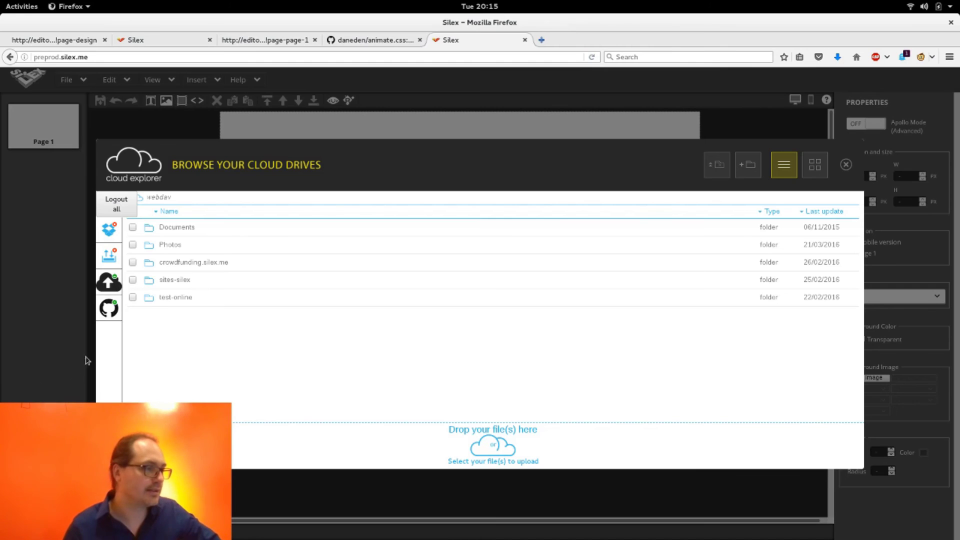
pyautogui.click(109, 285)
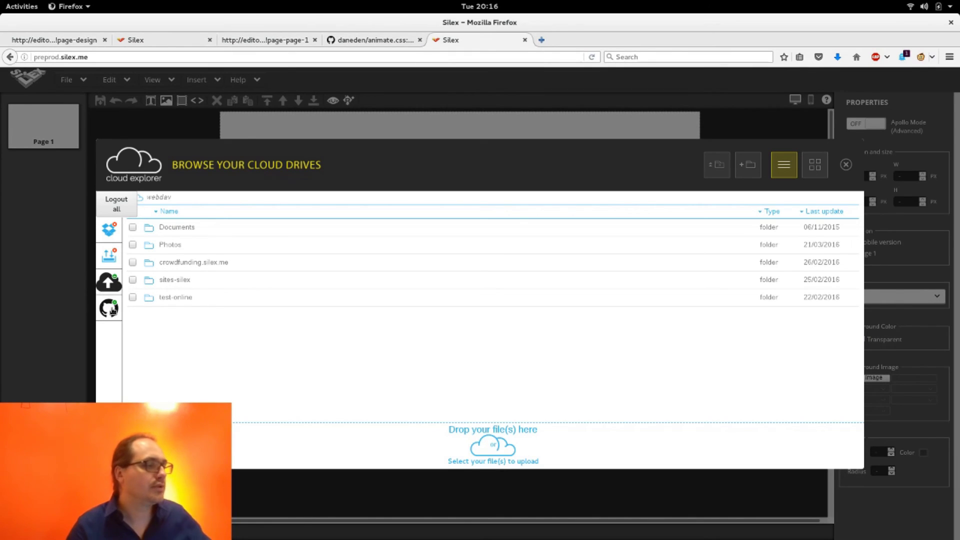
pyautogui.moveTo(174, 286)
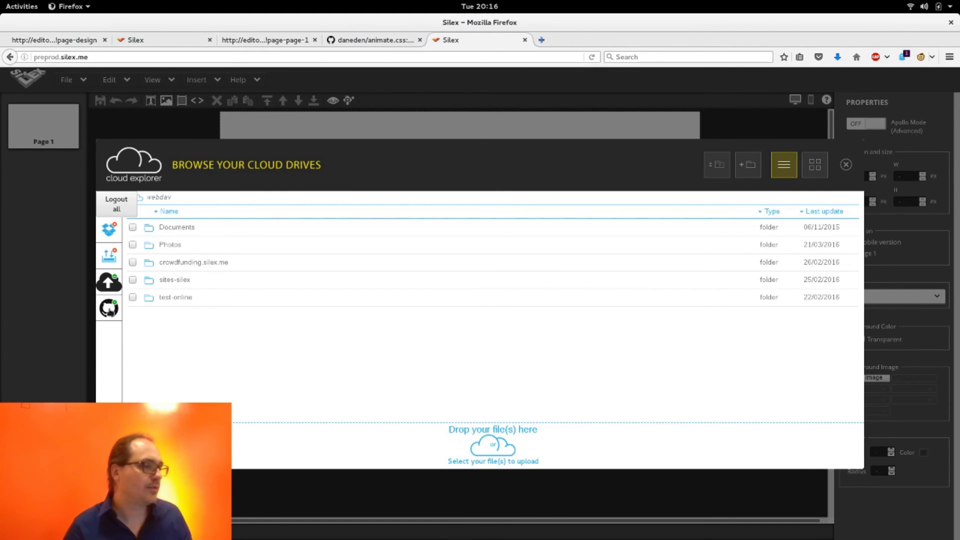
pyautogui.click(109, 311)
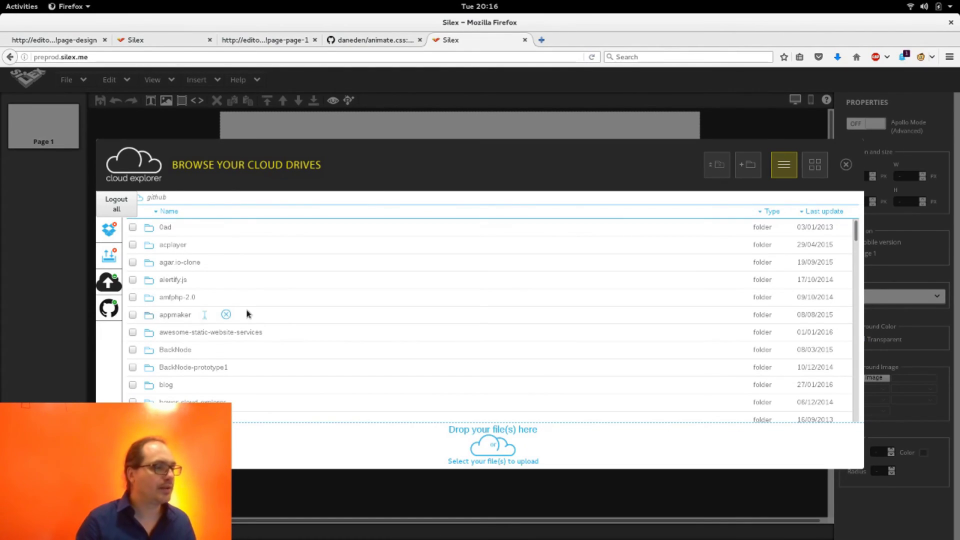
pyautogui.scroll(-6, 248, 313)
pyautogui.scroll(6, 248, 313)
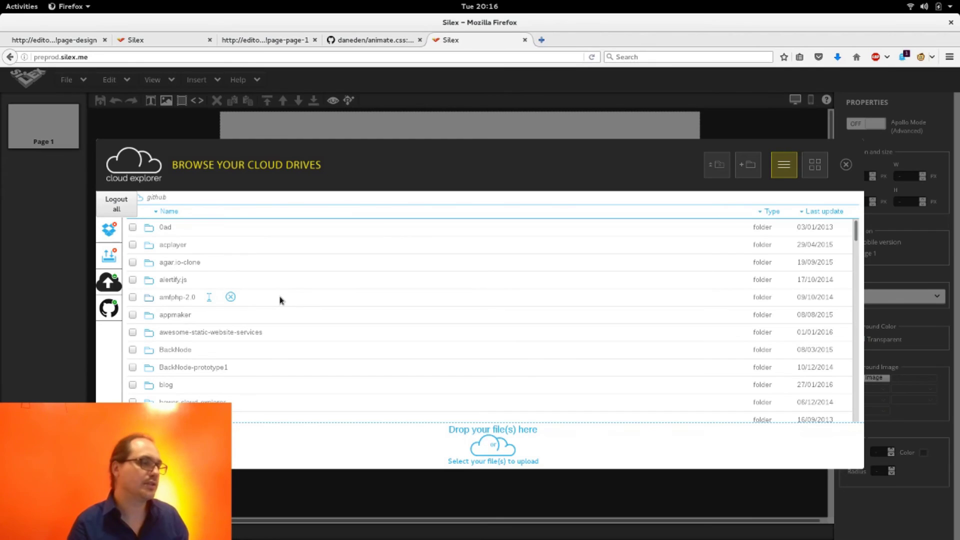
pyautogui.click(846, 164)
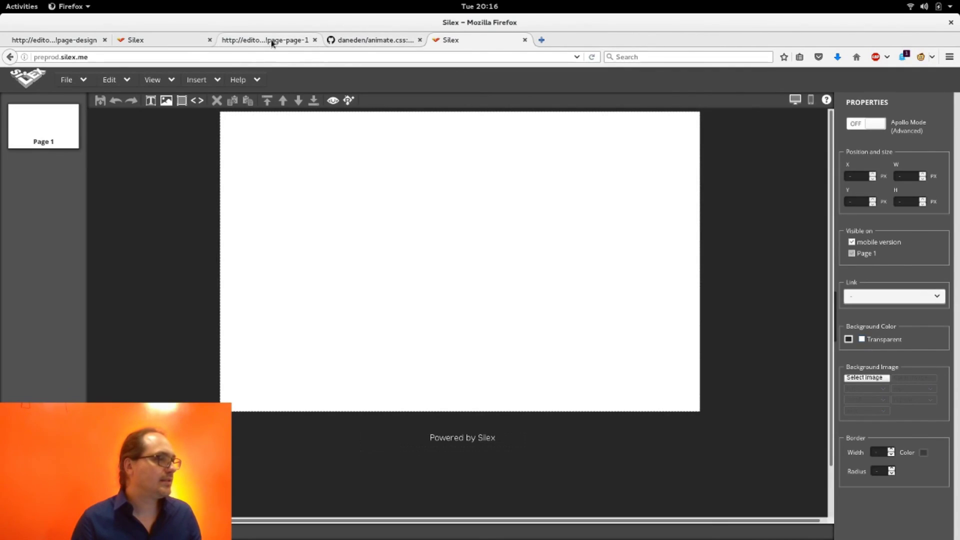
# Review the Animate.css README and the page preview, ending on the webinar1 reference design page.
pyautogui.click(359, 38)
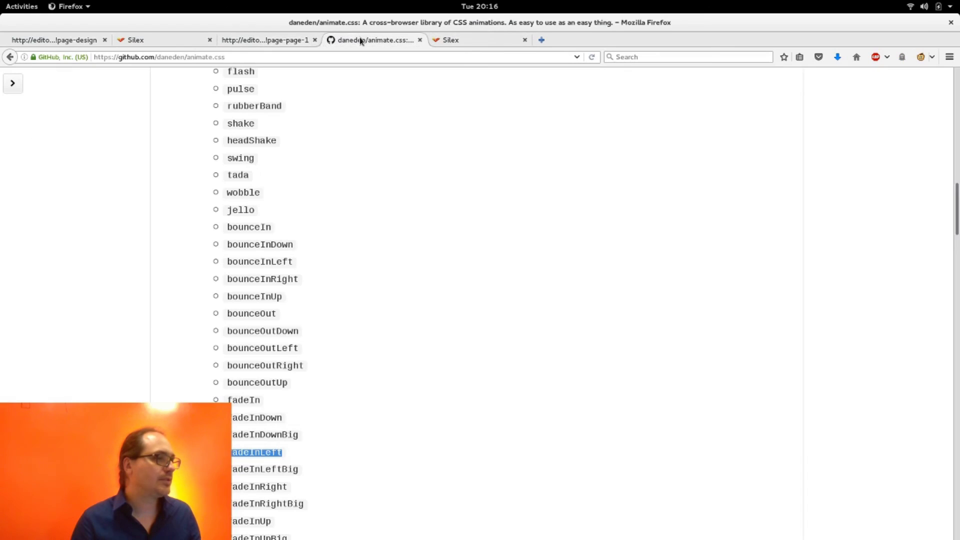
pyautogui.click(261, 42)
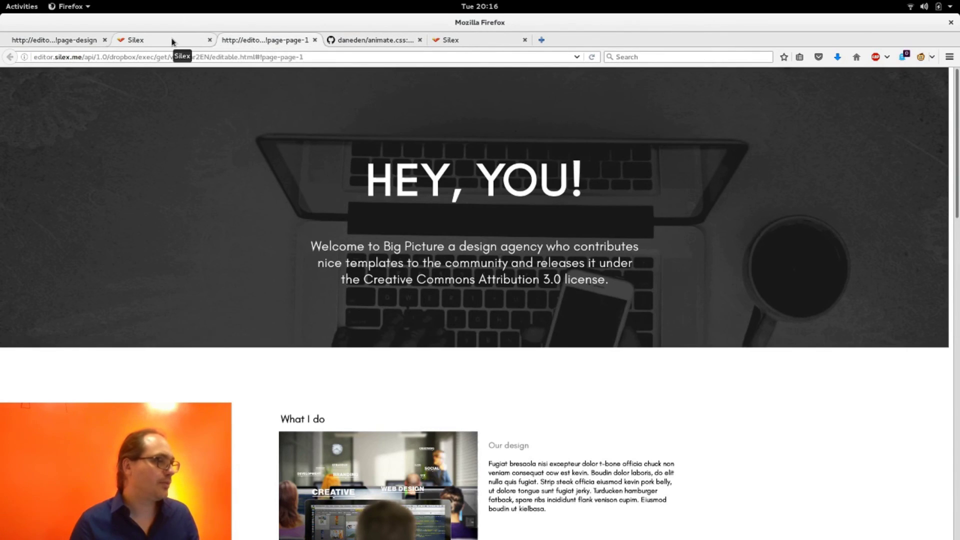
pyautogui.click(171, 40)
pyautogui.click(34, 41)
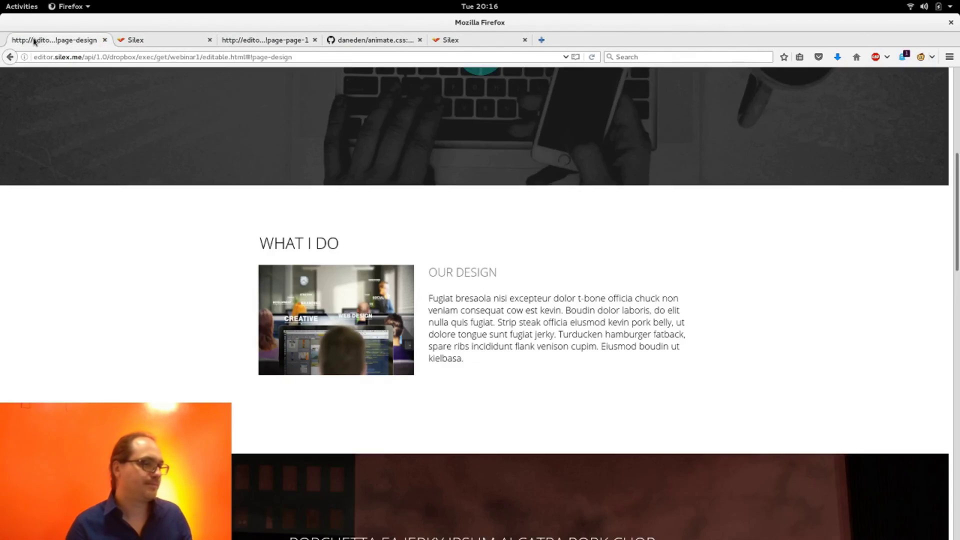
# Review the webinar1 reference design and the webinar2EN page preview from its header through the portfolio images.
pyautogui.scroll(3, 257, 253)
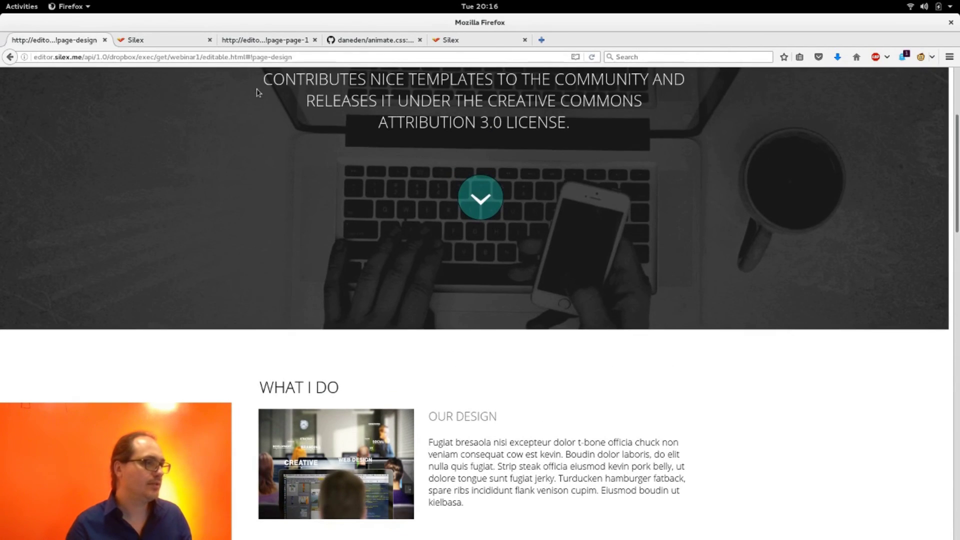
pyautogui.click(259, 41)
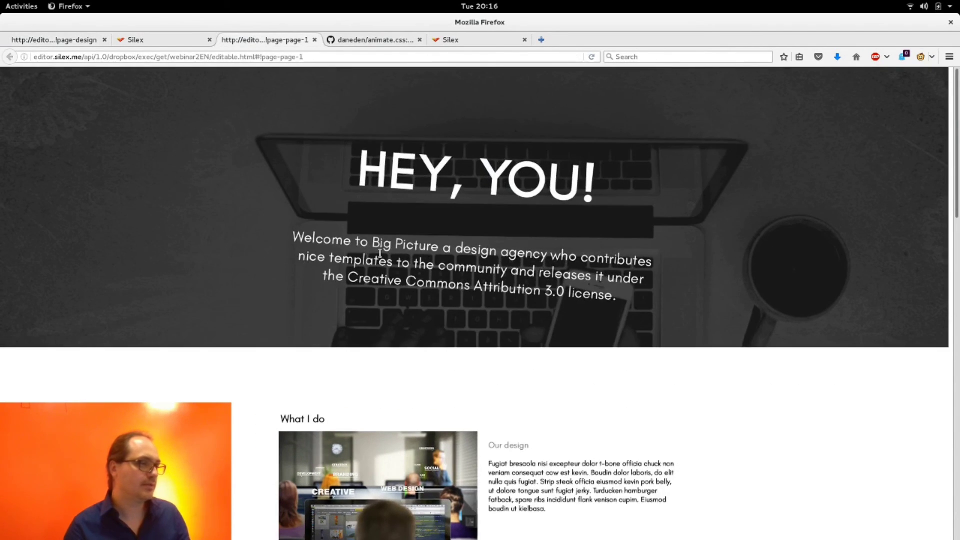
pyautogui.scroll(-10, 380, 253)
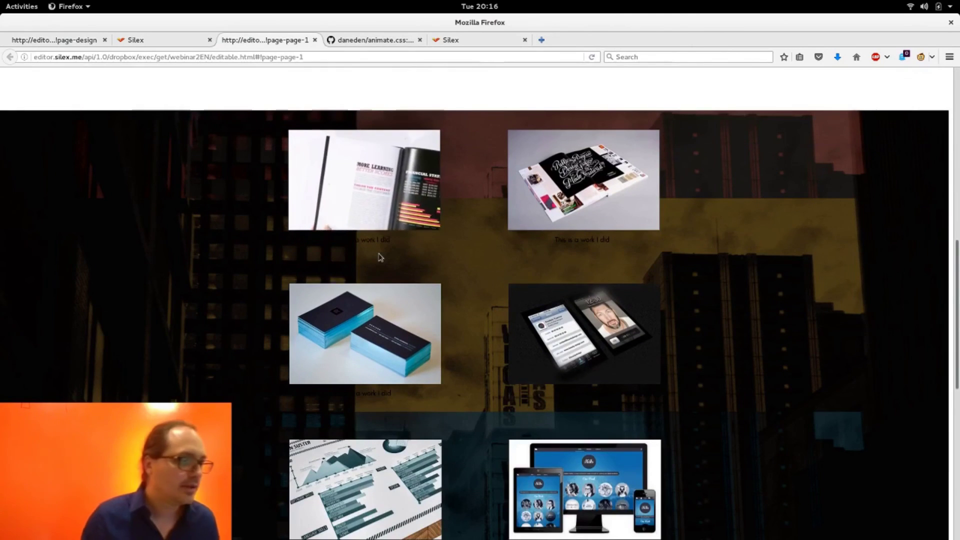
pyautogui.scroll(10, 378, 257)
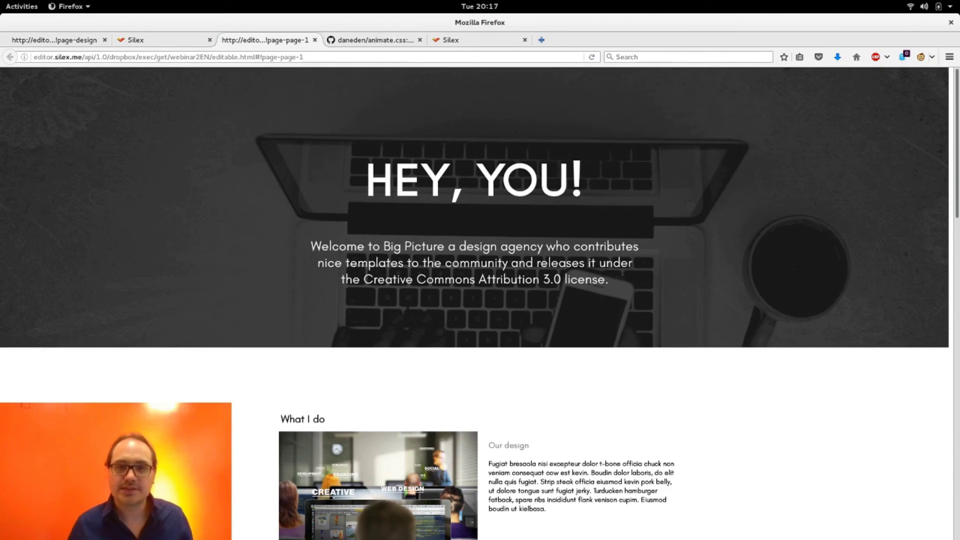
# Switch to the other Firefox window and close its Glacial Indifference, Hover.css, Animate.css and CSS reference pages.
pyautogui.hotkey('alt', 'Tab')
pyautogui.hotkey('alt', 'Tab')
pyautogui.hotkey('alt', 'Tab')
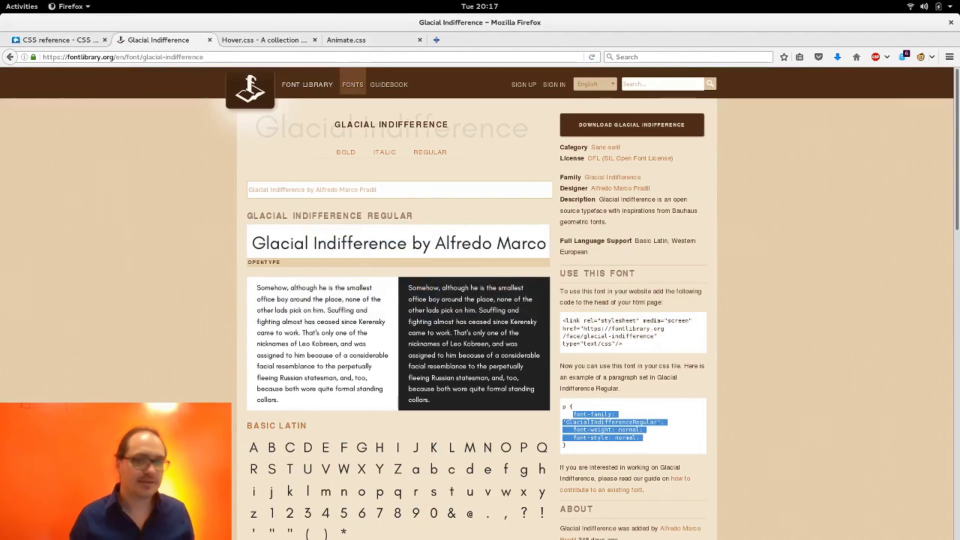
pyautogui.hotkey('ctrl', 'w')
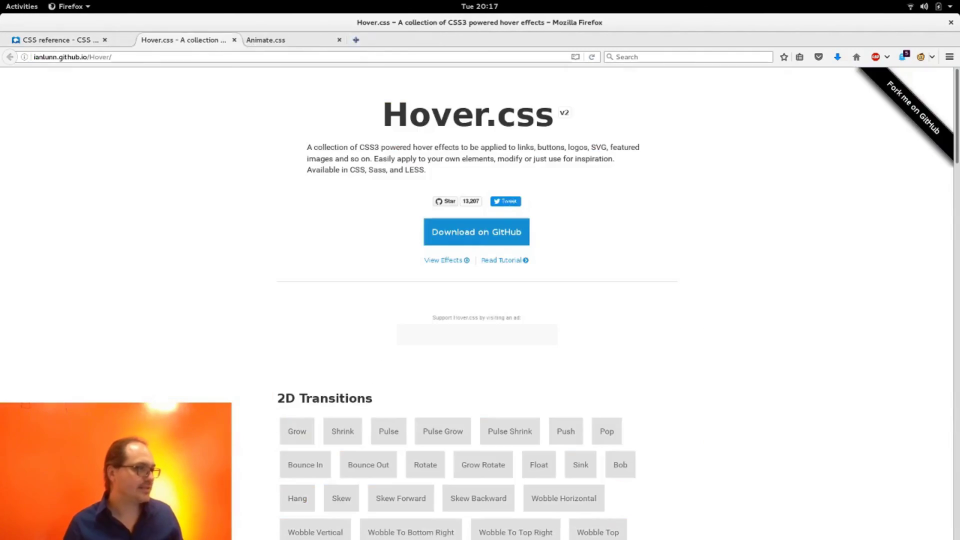
pyautogui.hotkey('ctrl', 'w')
pyautogui.hotkey('ctrl', 'w')
pyautogui.hotkey('ctrl', 'w')
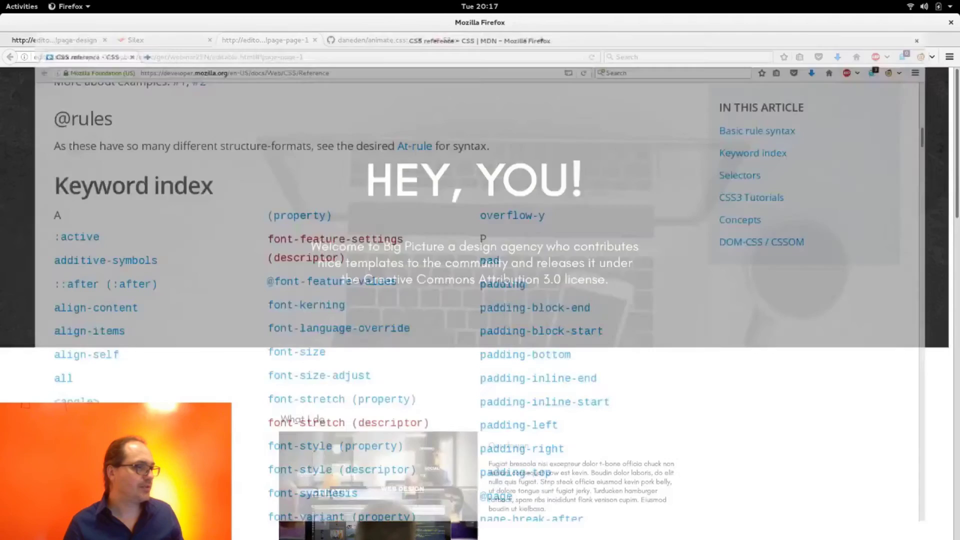
# From the Silex editor, open the help page for reporting a bug or asking a question, and close it.
pyautogui.hotkey('alt', 'Tab')
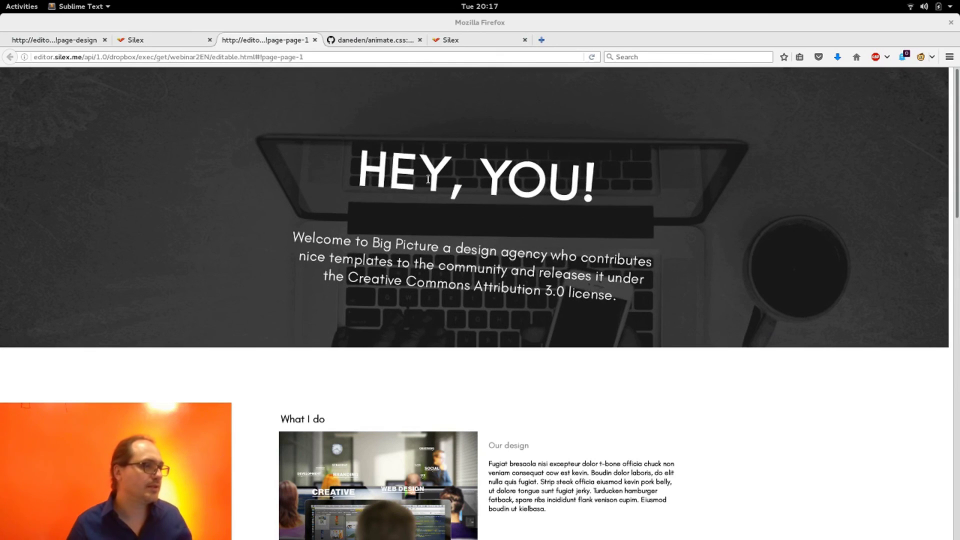
pyautogui.click(146, 40)
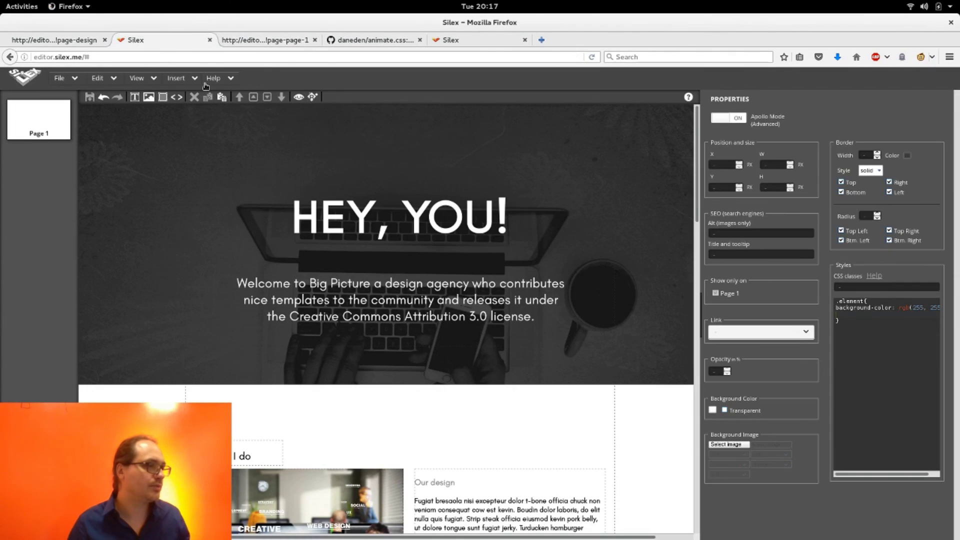
pyautogui.click(215, 78)
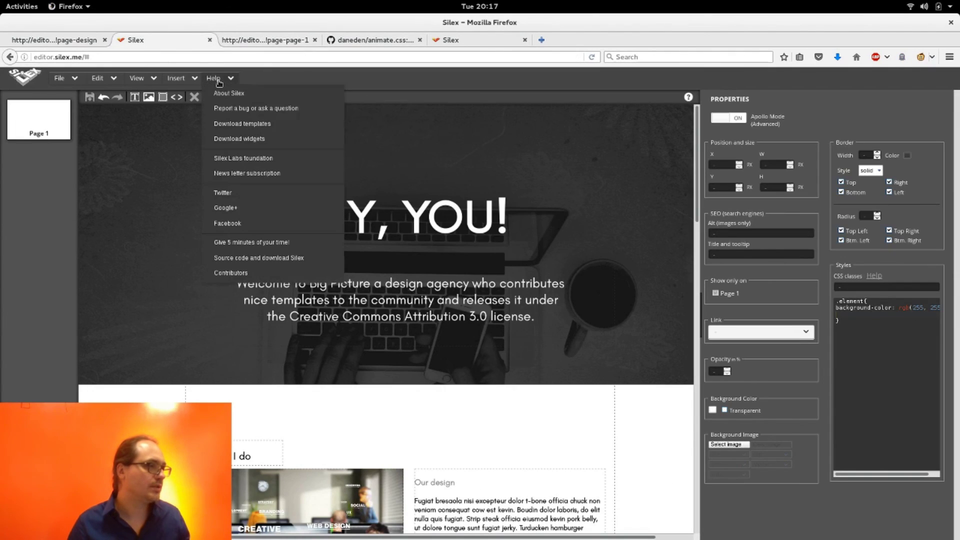
pyautogui.click(271, 109)
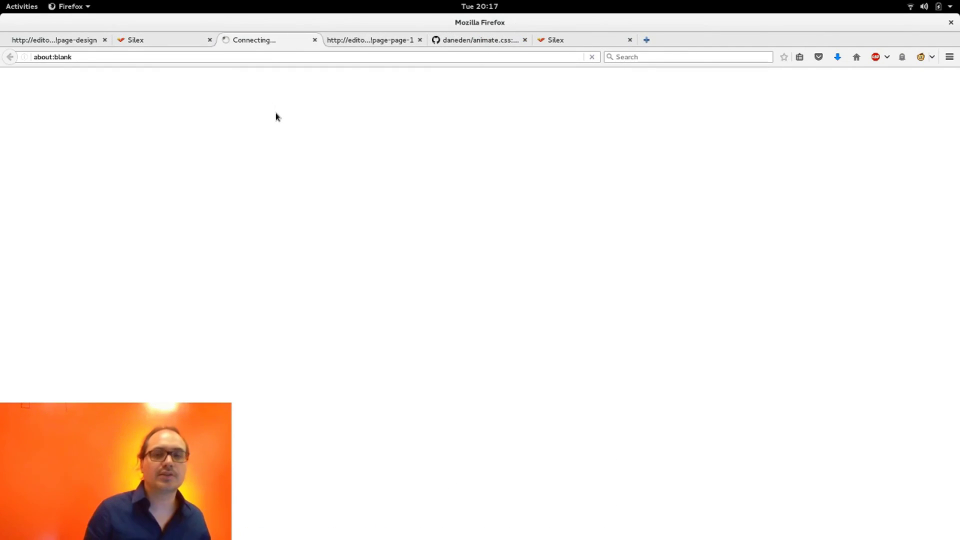
pyautogui.hotkey('ctrl', 'w')
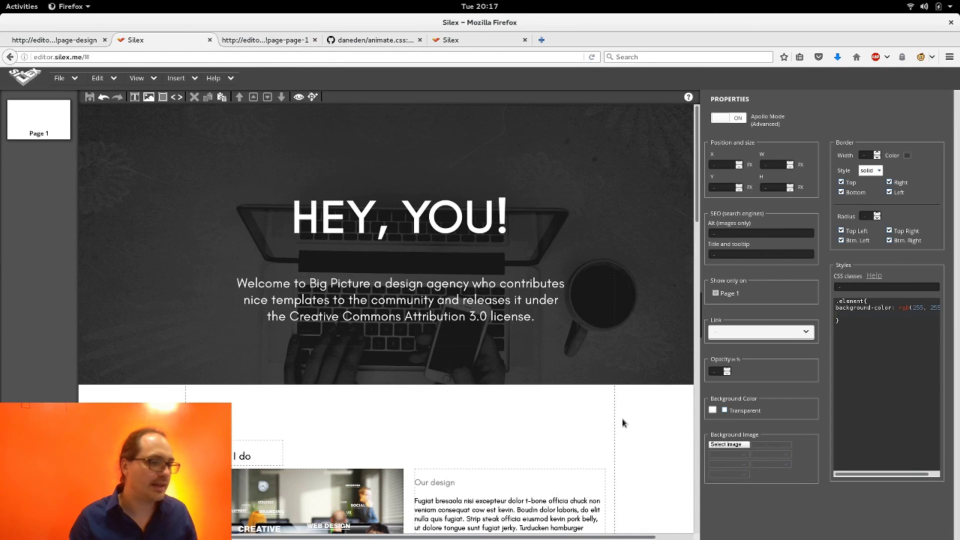
pyautogui.hotkey('alt', 'Tab')
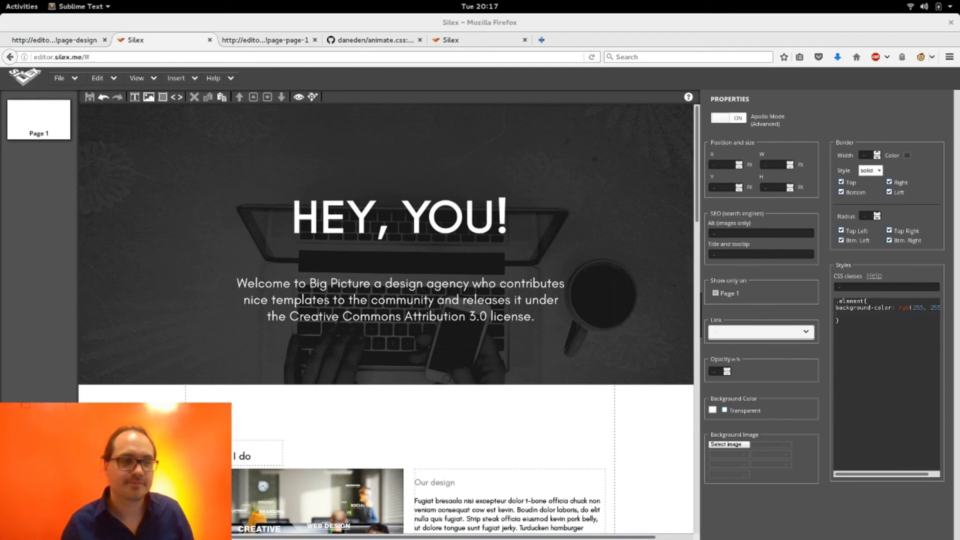
pyautogui.hotkey('alt', 'Tab')
pyautogui.hotkey('alt', 'Tab')
pyautogui.hotkey('alt', 'Tab')
pyautogui.hotkey('alt', 'Tab')
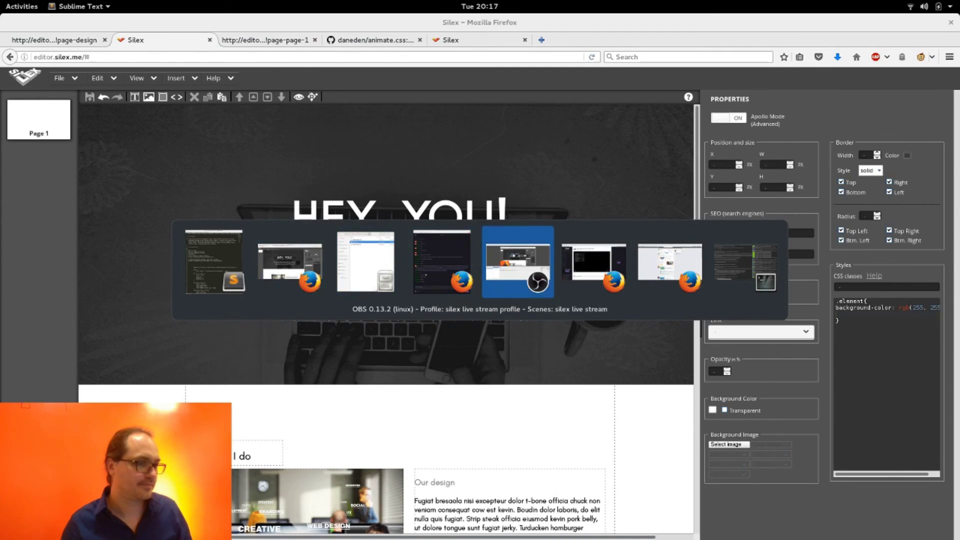
pyautogui.hotkey('alt', 'Tab')
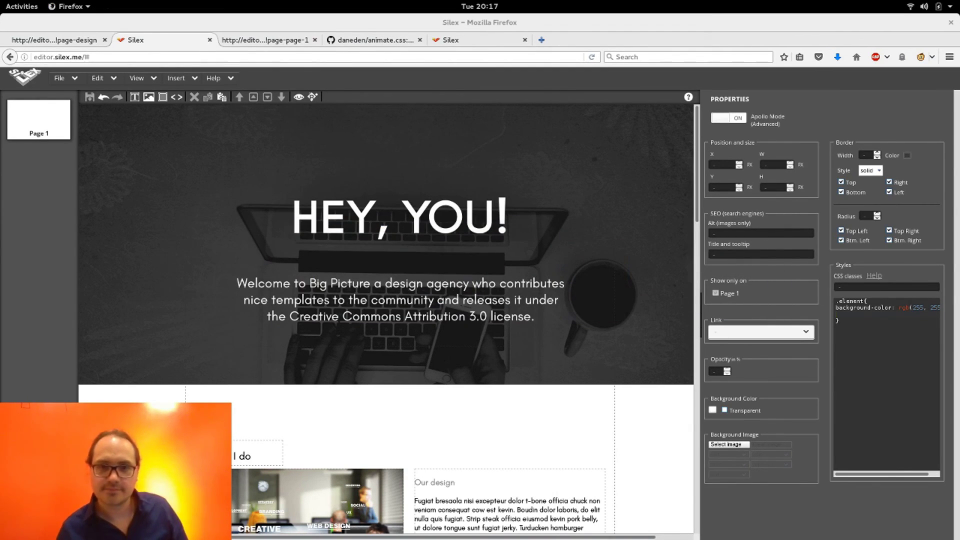
pyautogui.hotkey('alt', 'Tab')
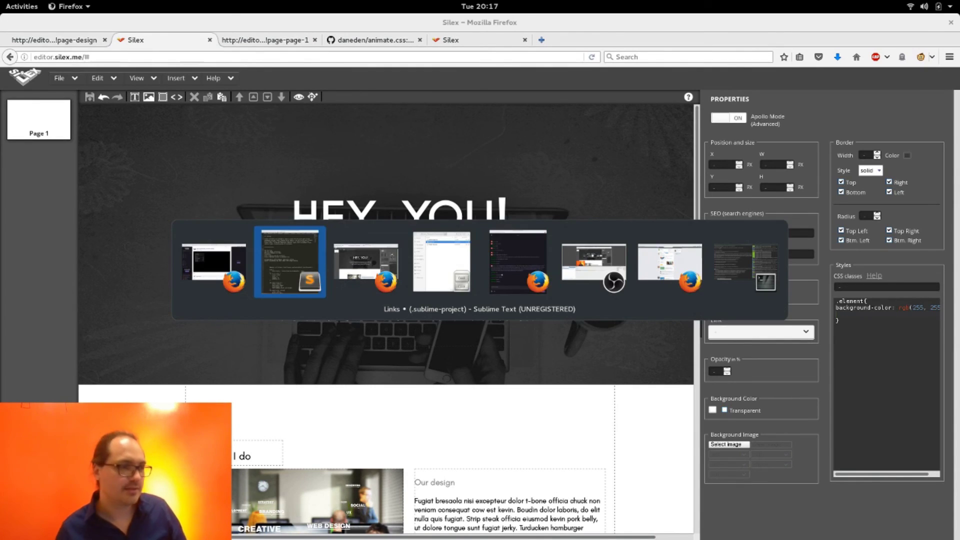
pyautogui.hotkey('alt', 'Tab')
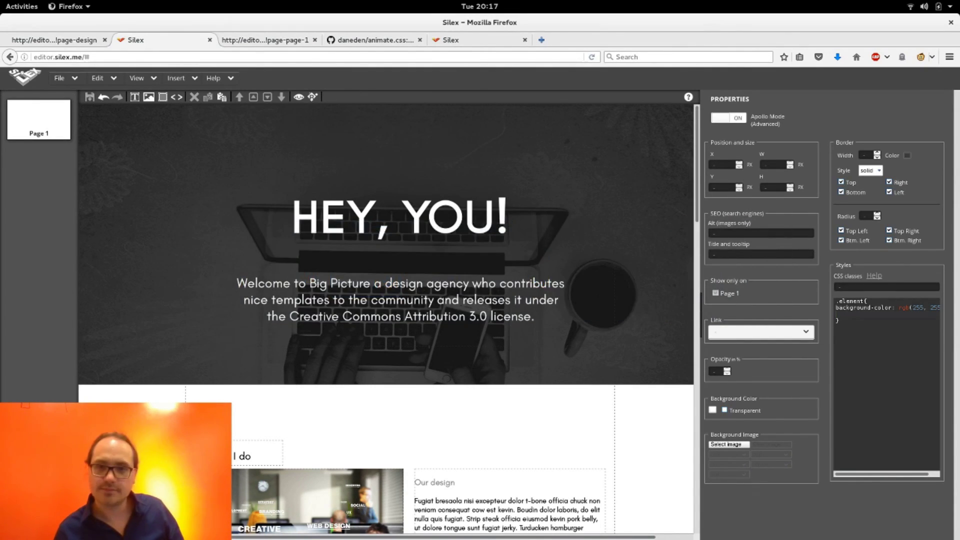
pyautogui.hotkey('alt', 'Tab')
pyautogui.hotkey('alt', 'Tab')
pyautogui.hotkey('alt', 'Tab')
pyautogui.hotkey('alt', 'Tab')
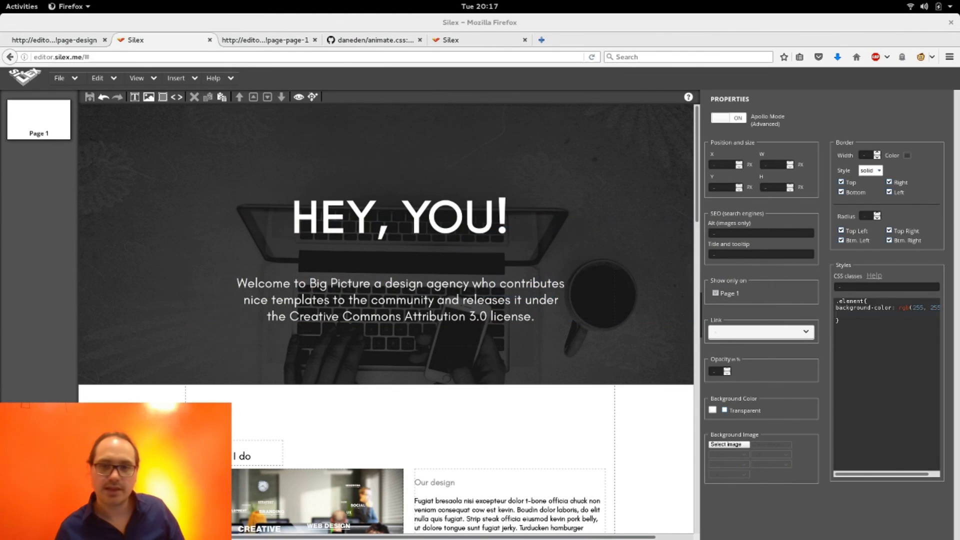